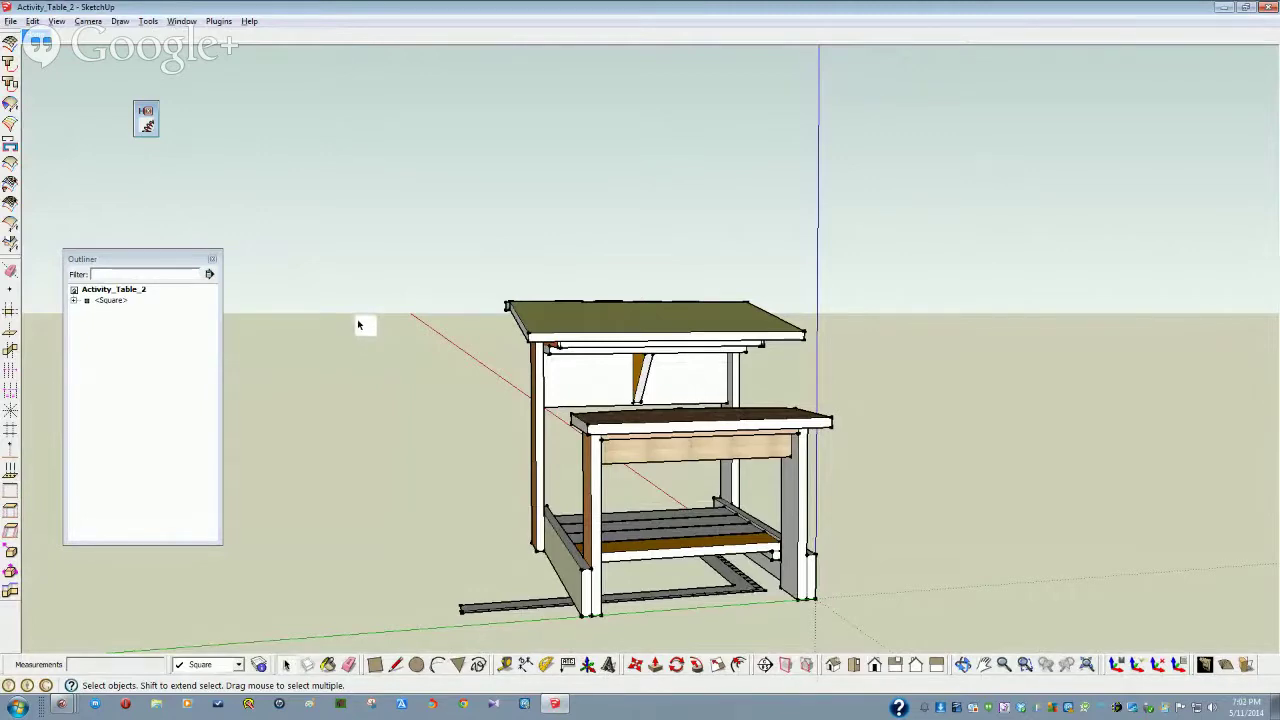
Delete the Square component lying on the ground beneath the activity table
middle_click_drag(358, 324, 272, 374)
scroll(626, 466, "up", 5)
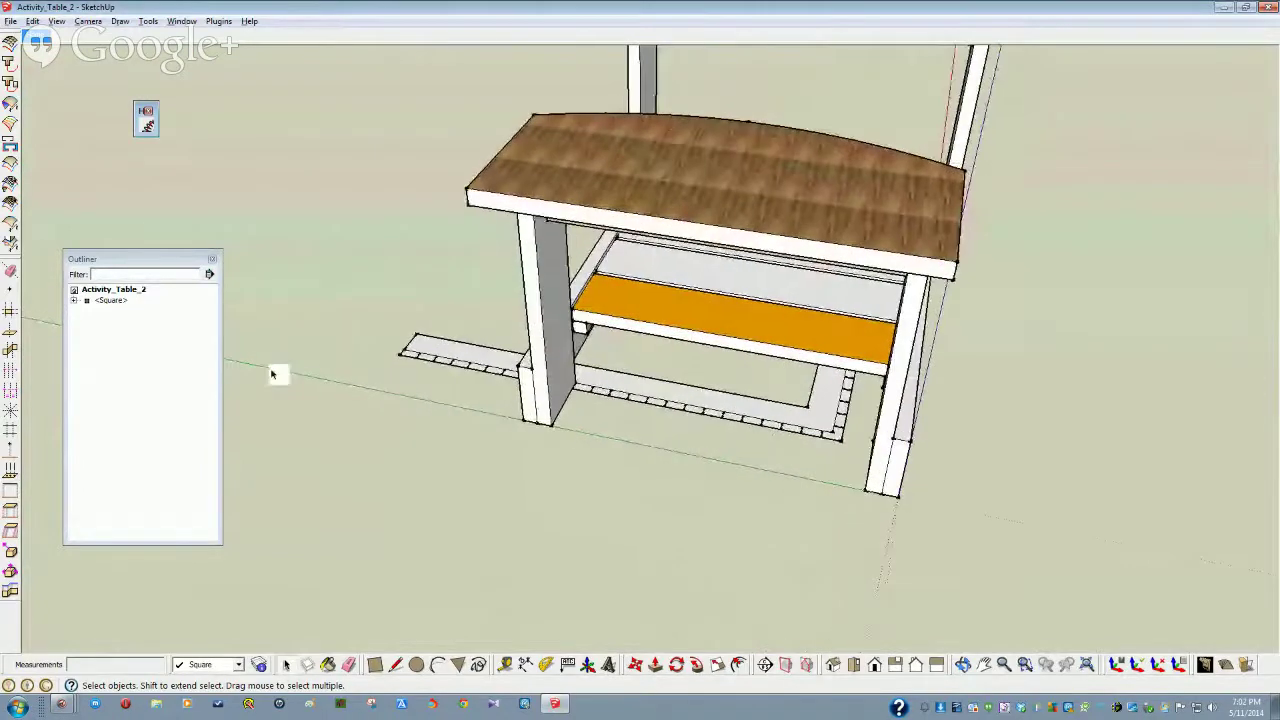
left_click(110, 300)
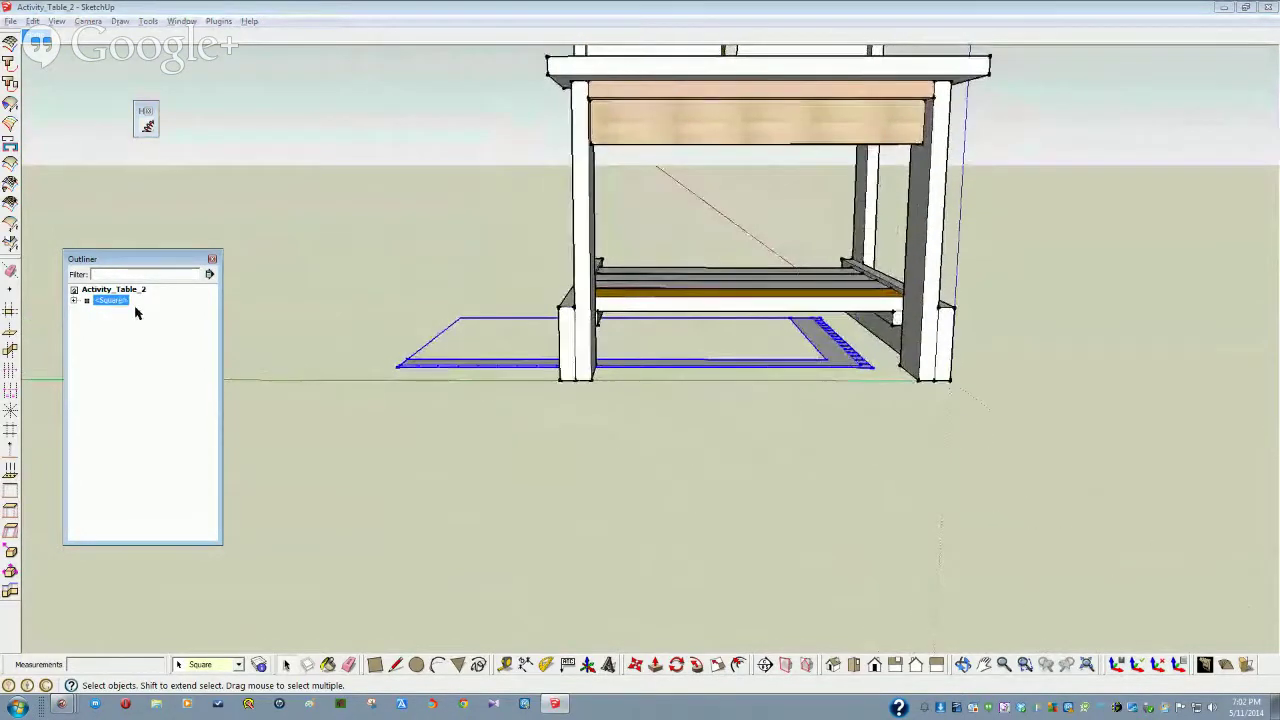
key("Delete")
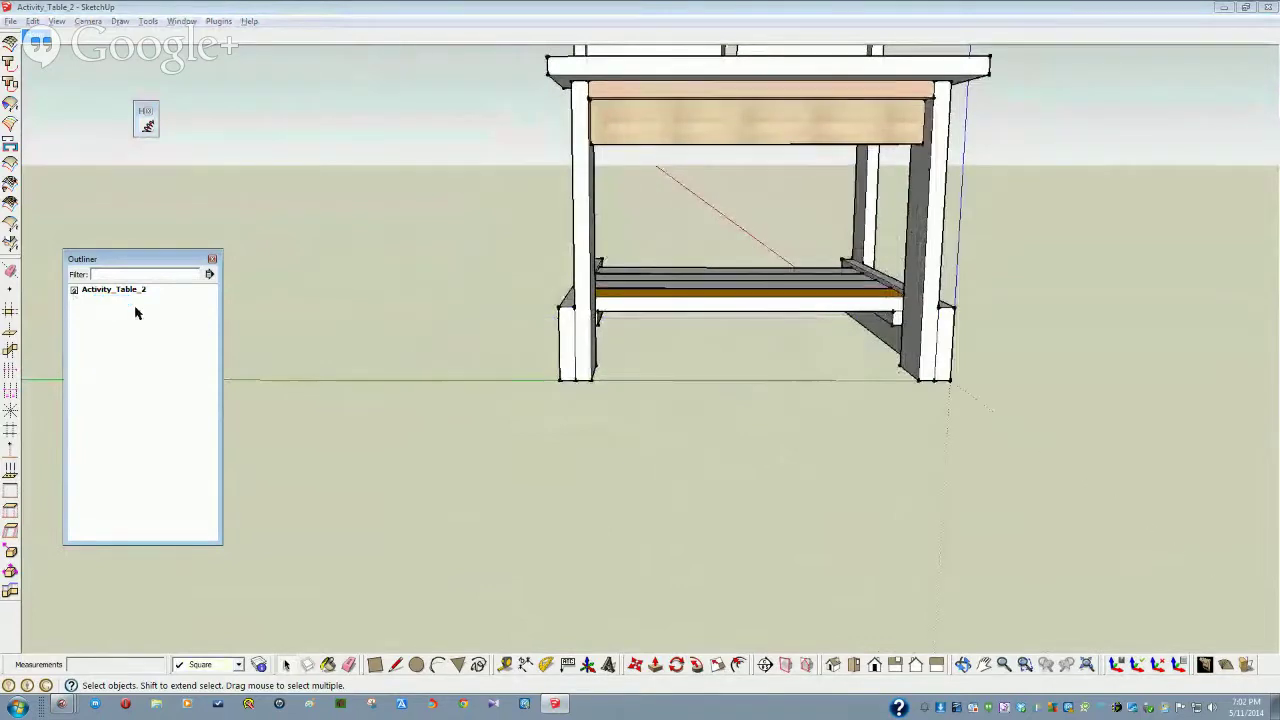
Turn off the Profiles edge style for the activity table model
middle_click_drag(137, 313, 443, 394)
middle_click_drag(486, 335, 552, 356)
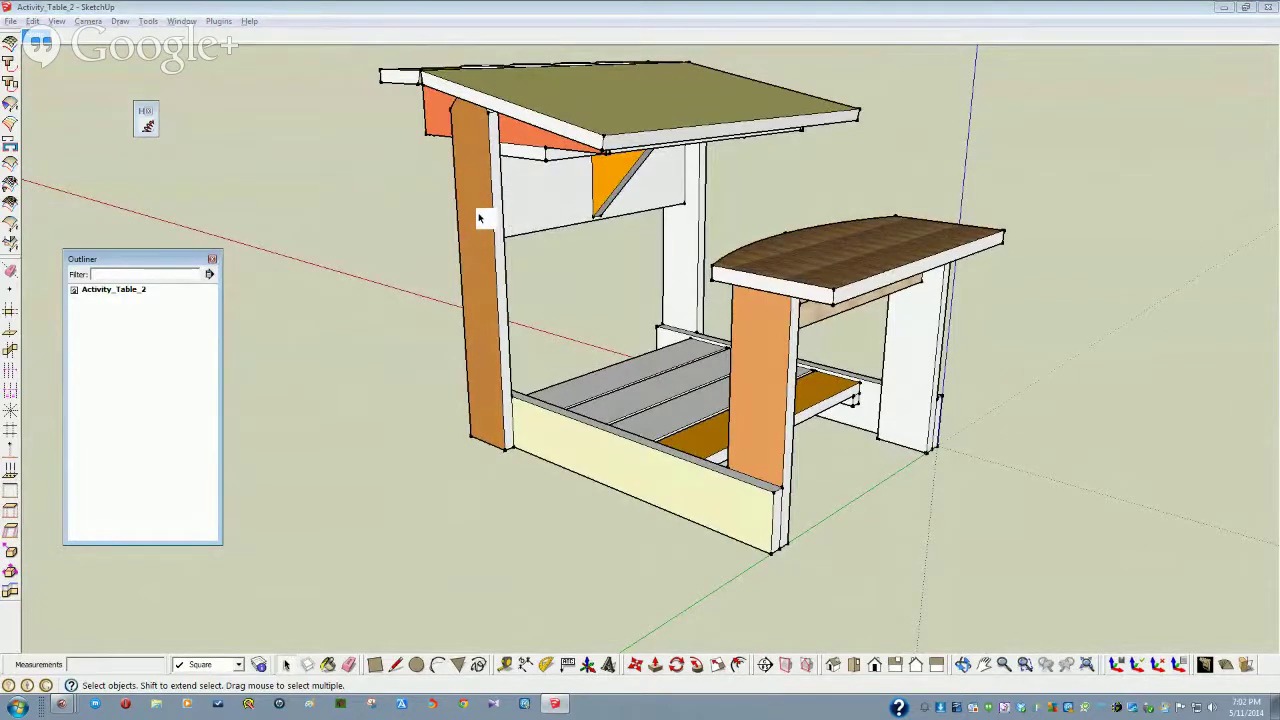
scroll(628, 317, "up", 4)
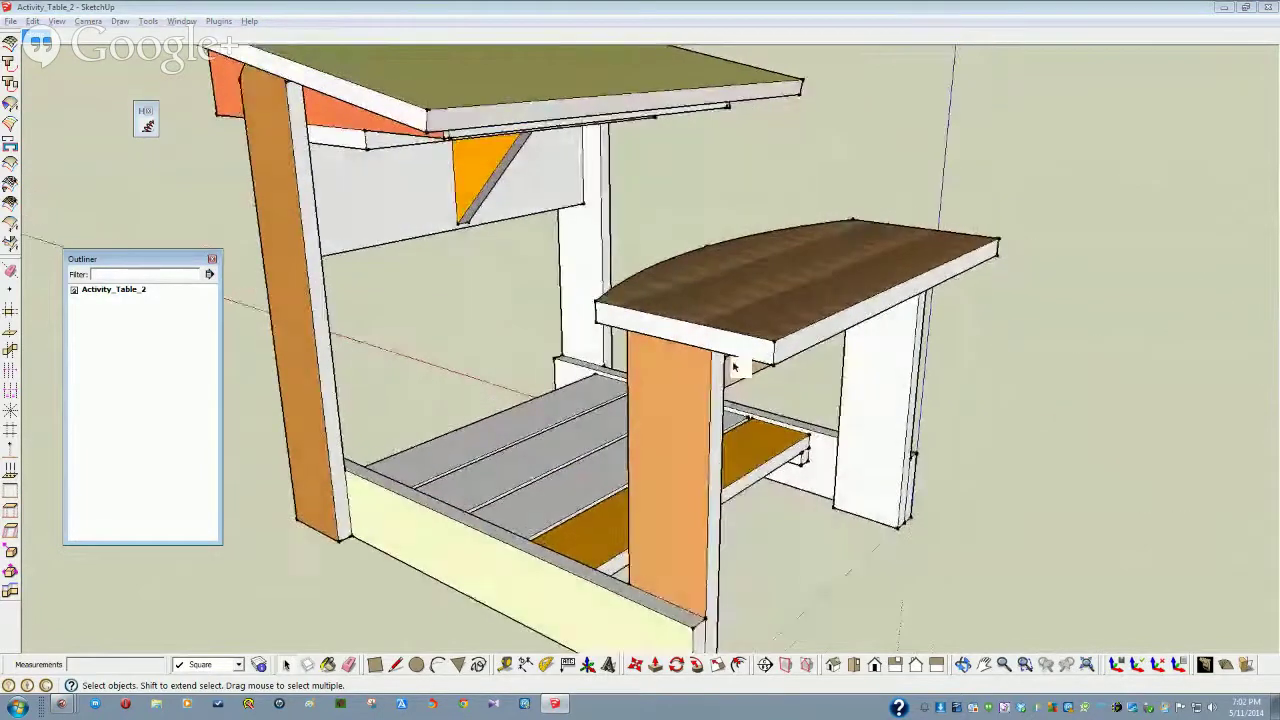
scroll(733, 368, "up", 3)
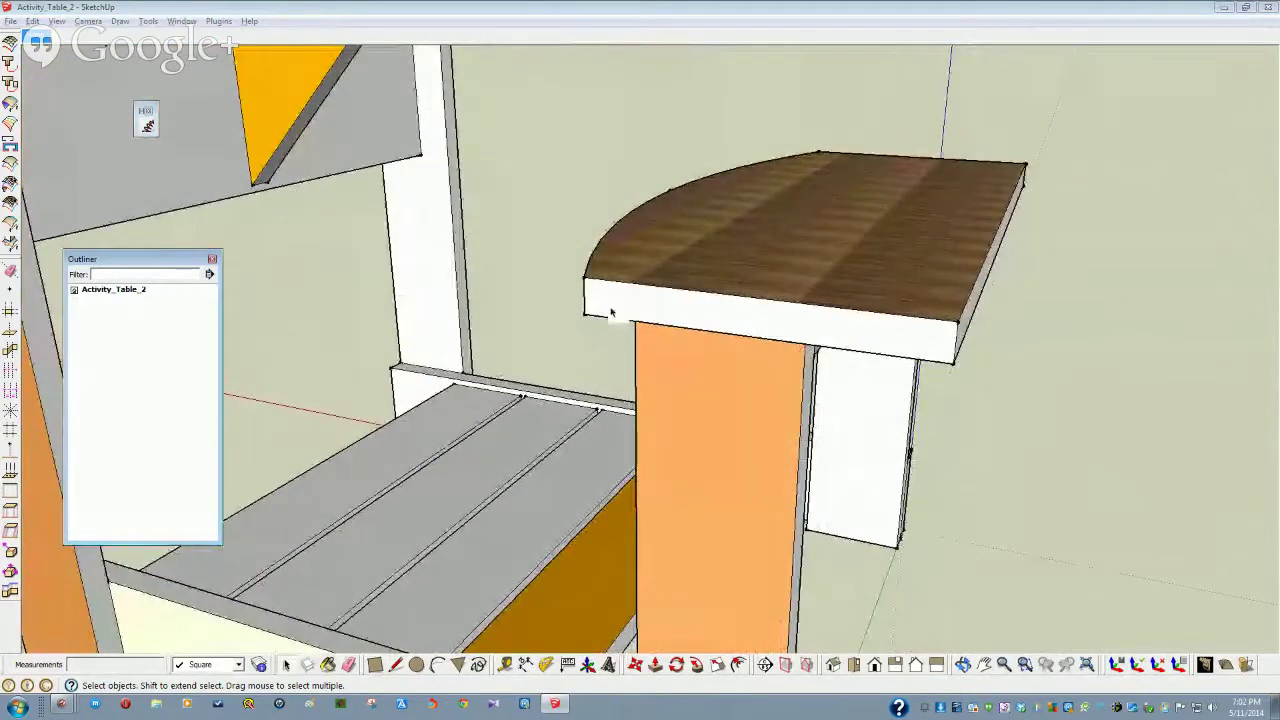
scroll(951, 214, "down", 6)
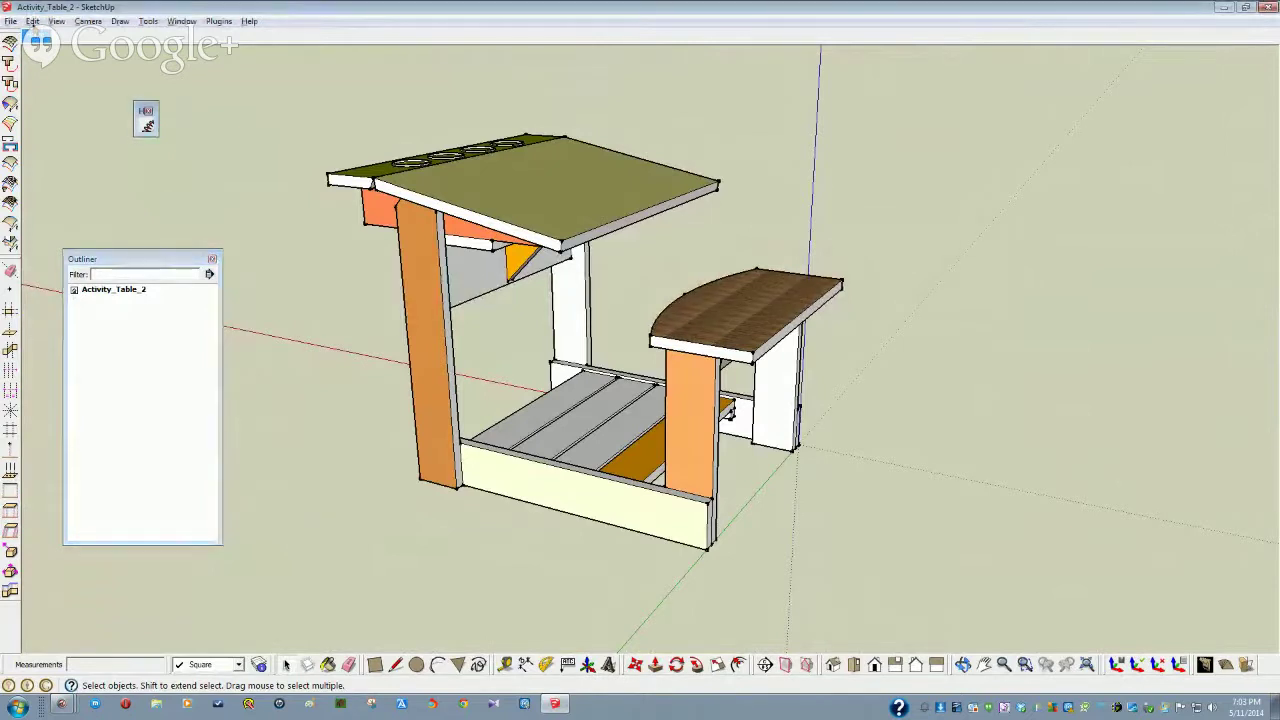
left_click(33, 21)
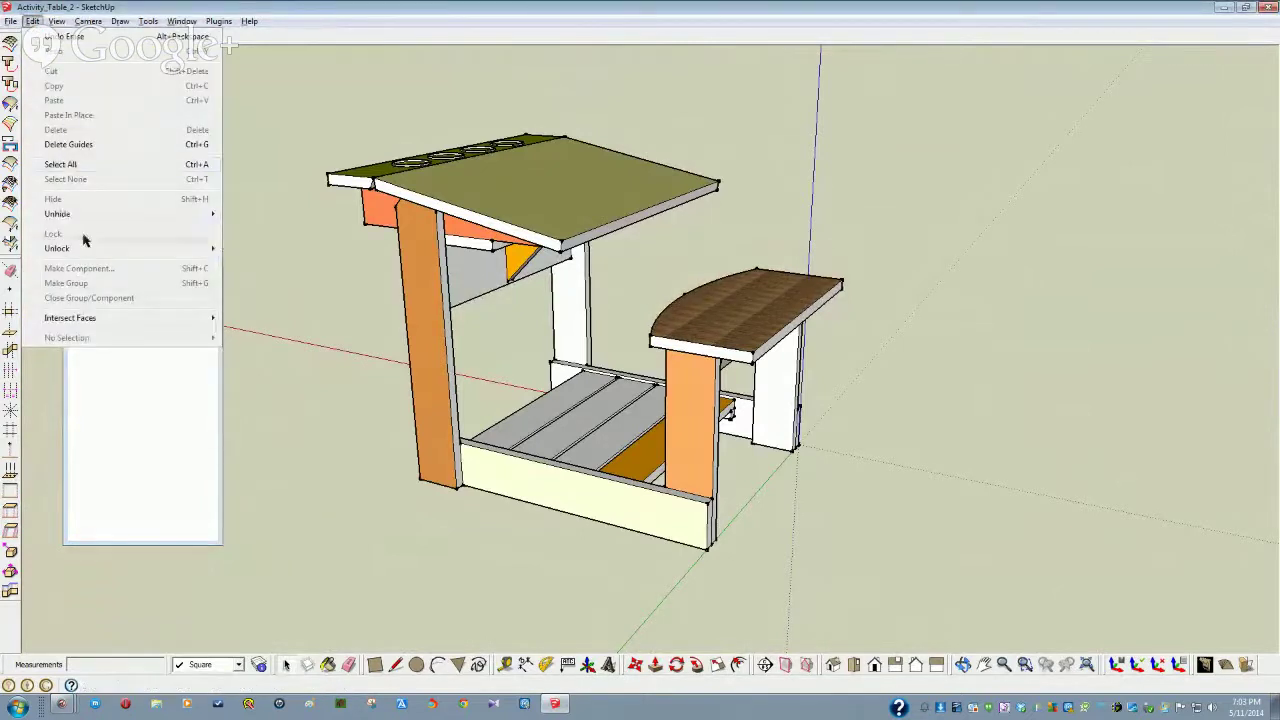
mouse_move(56, 22)
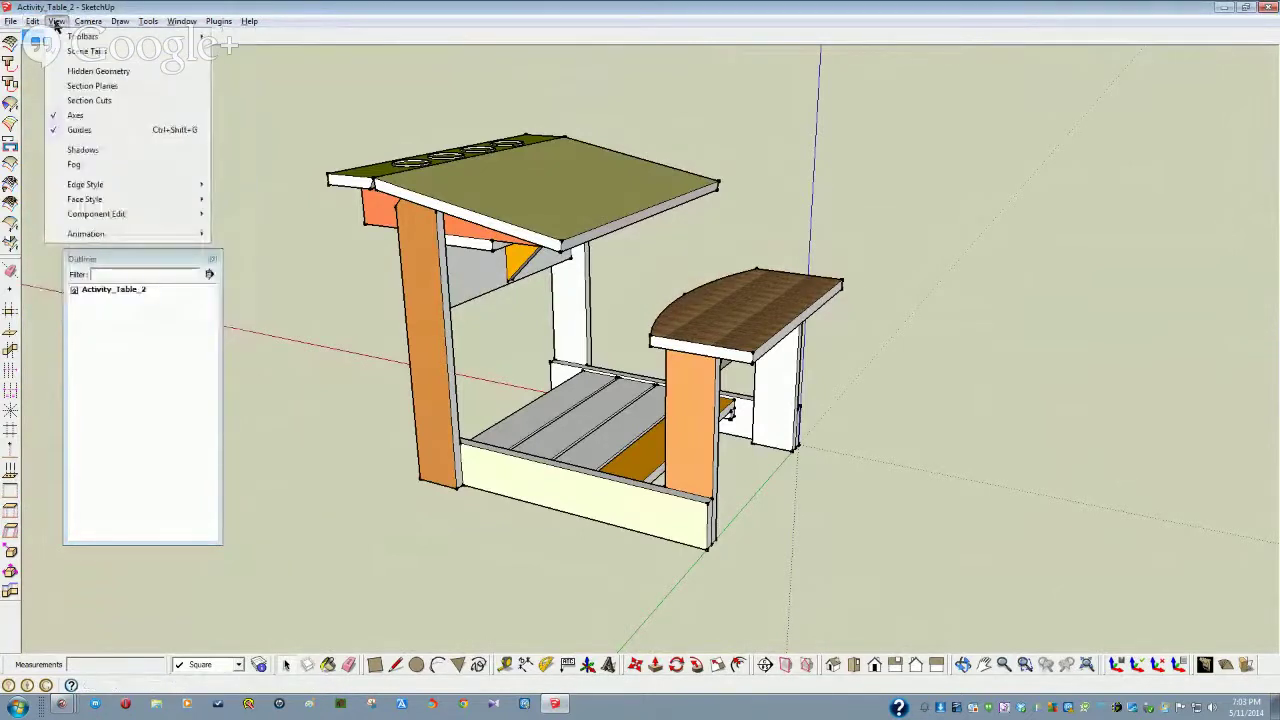
mouse_move(89, 187)
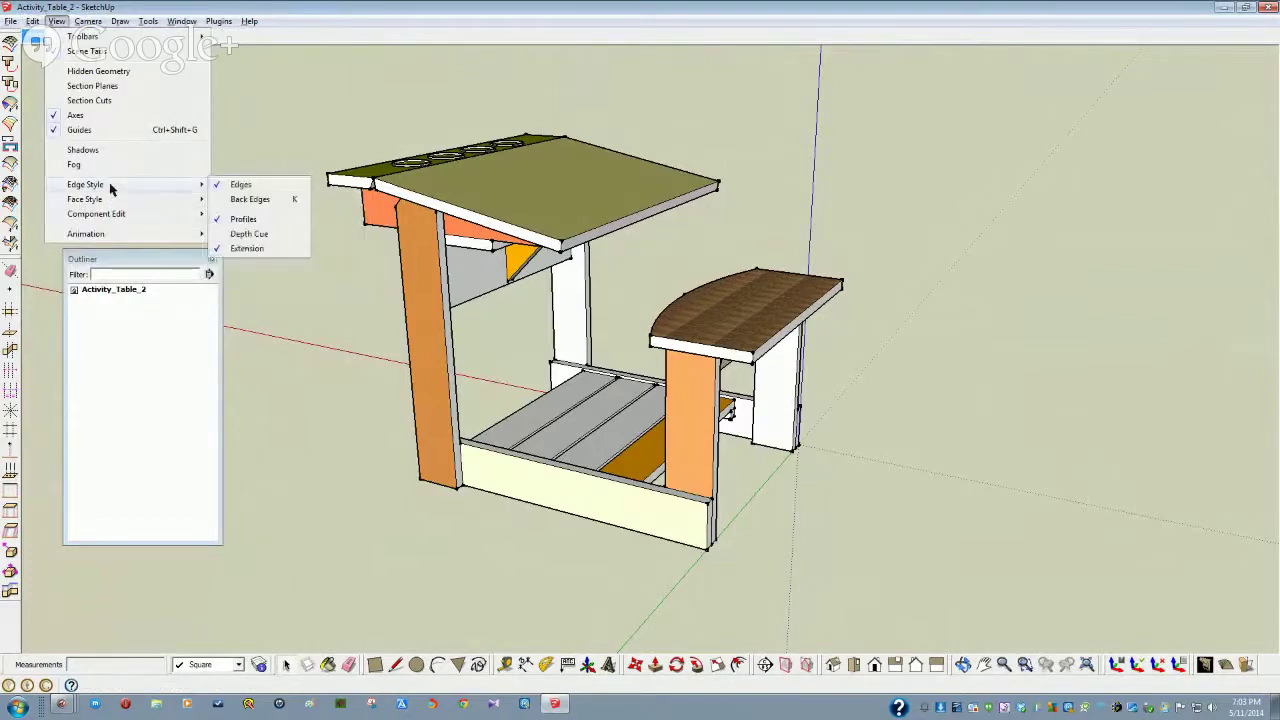
left_click(242, 220)
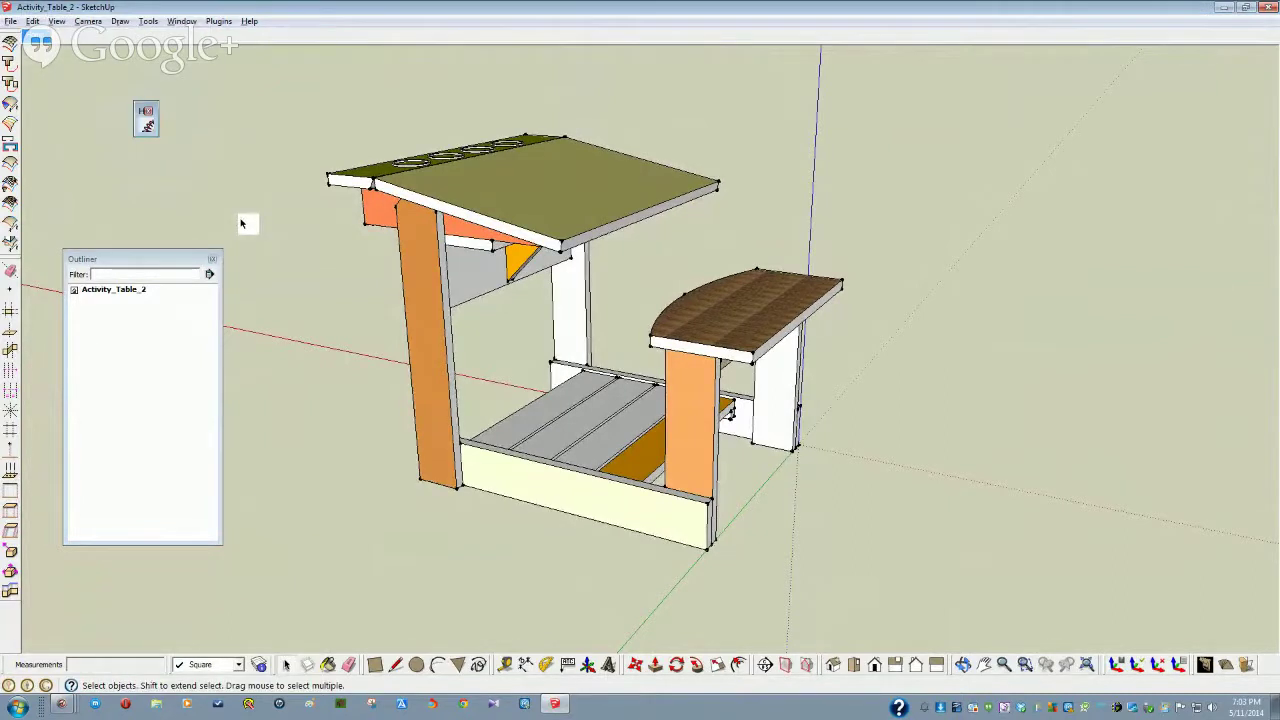
Turn the Profiles edge style back on to compare the line thickness
left_click(33, 21)
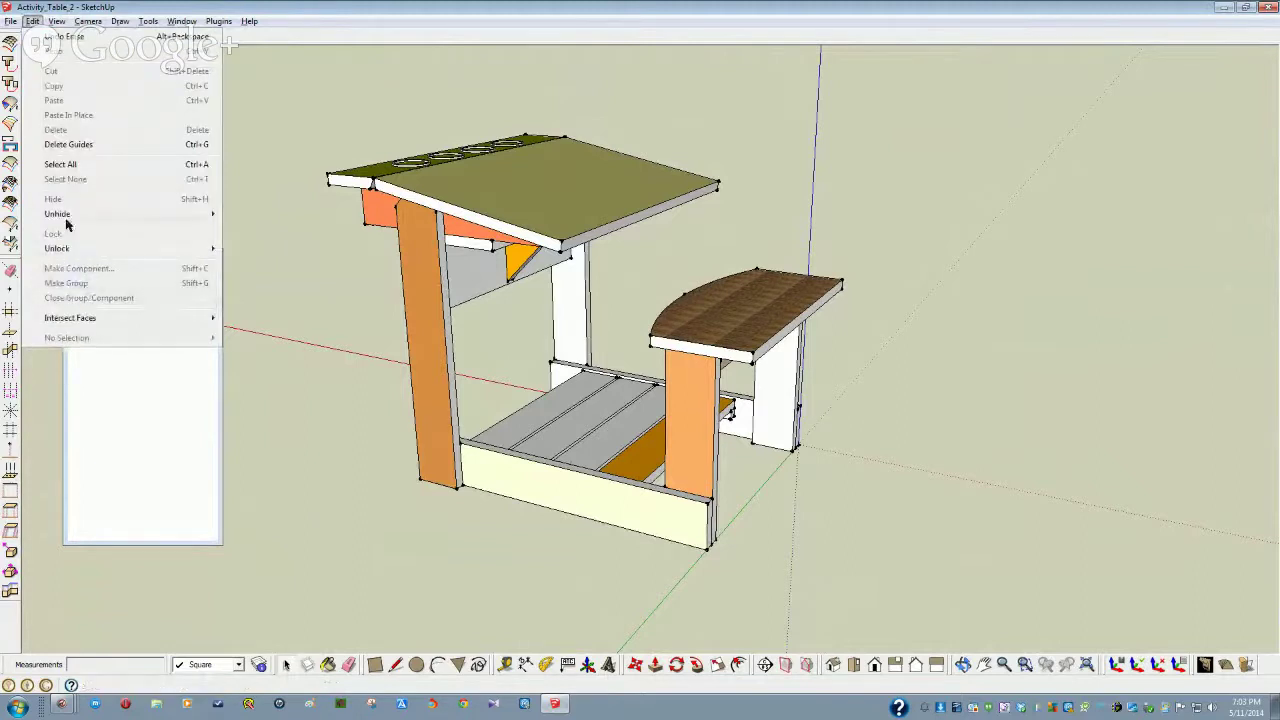
mouse_move(59, 23)
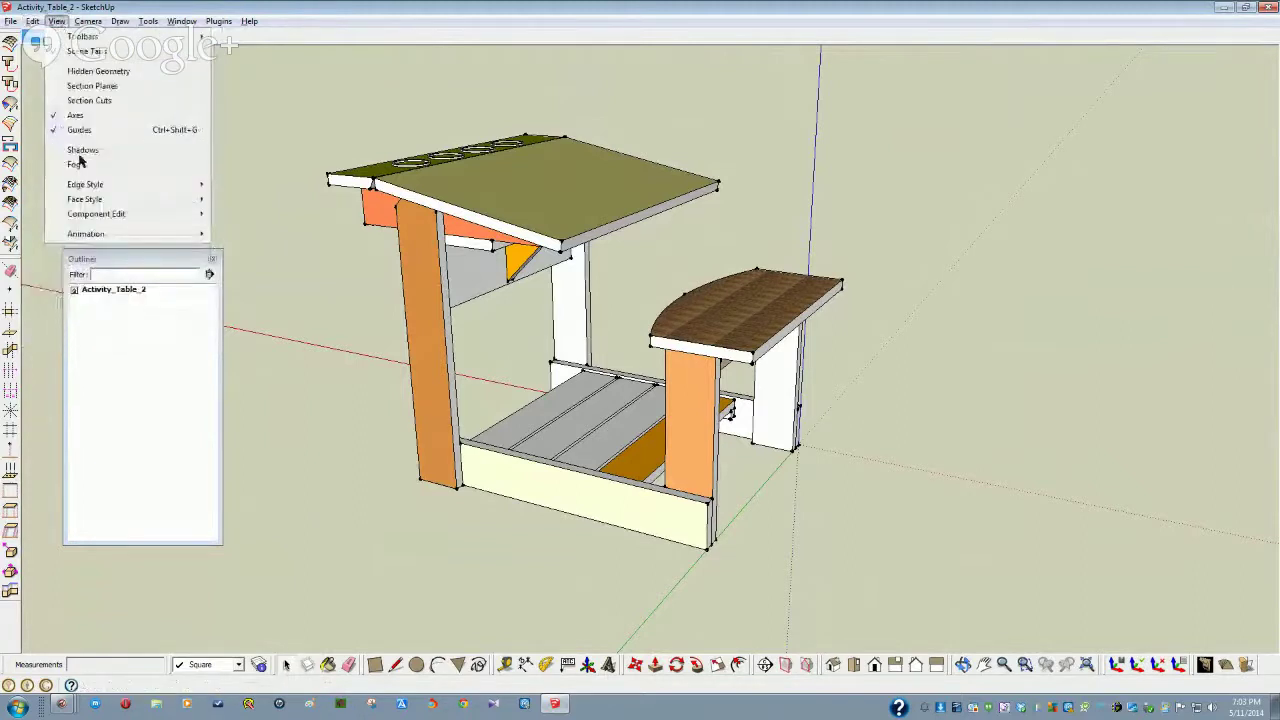
mouse_move(92, 186)
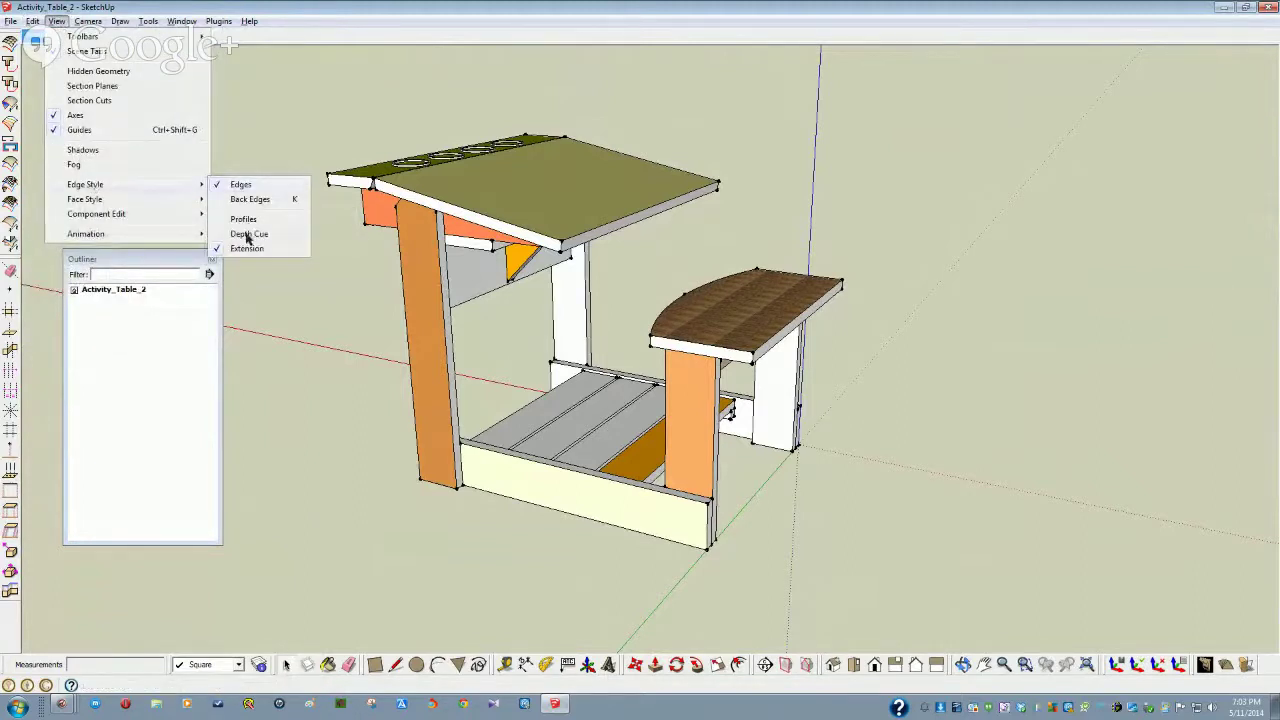
left_click(245, 220)
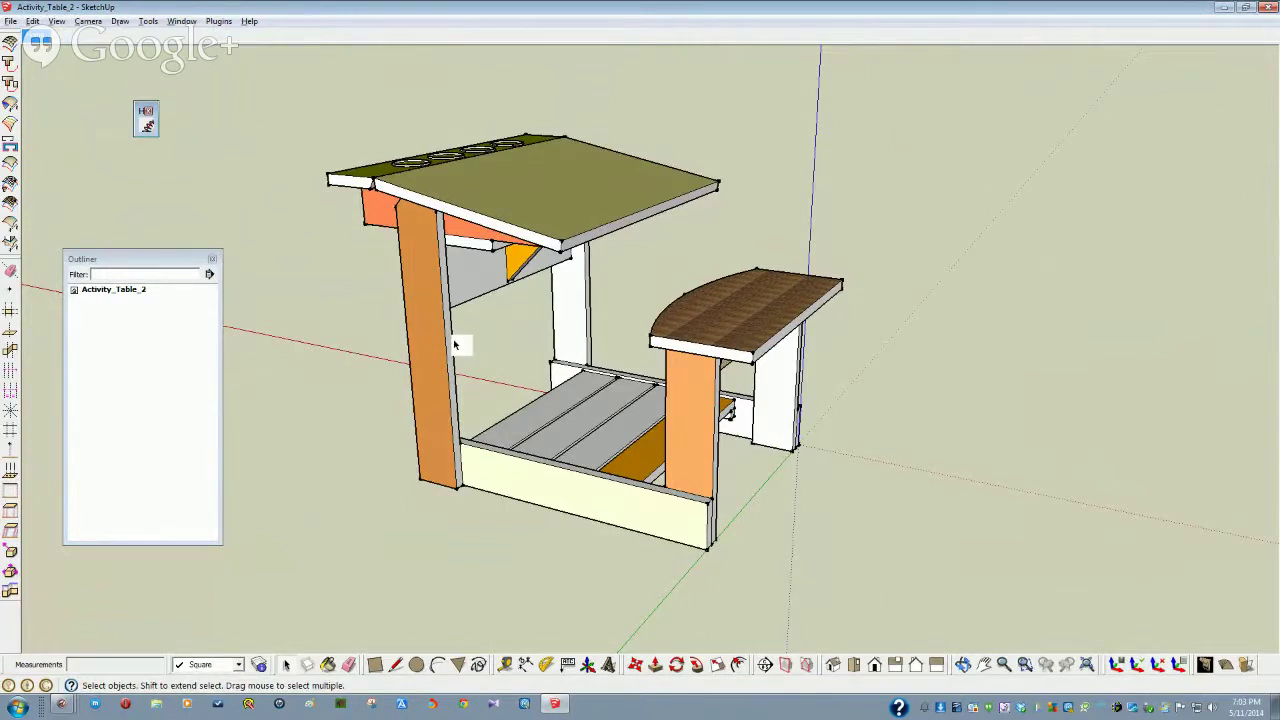
Turn off both the Profiles and Extension edge styles for the model
left_click(56, 21)
mouse_move(95, 184)
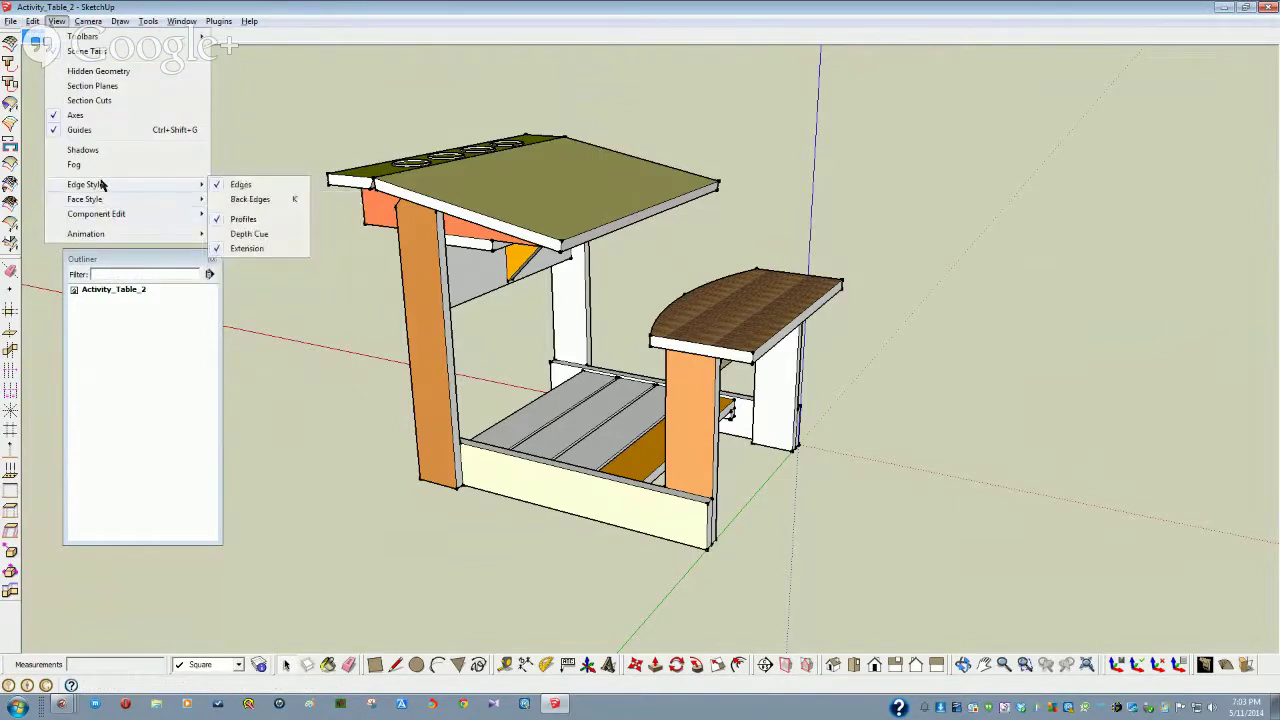
left_click(244, 220)
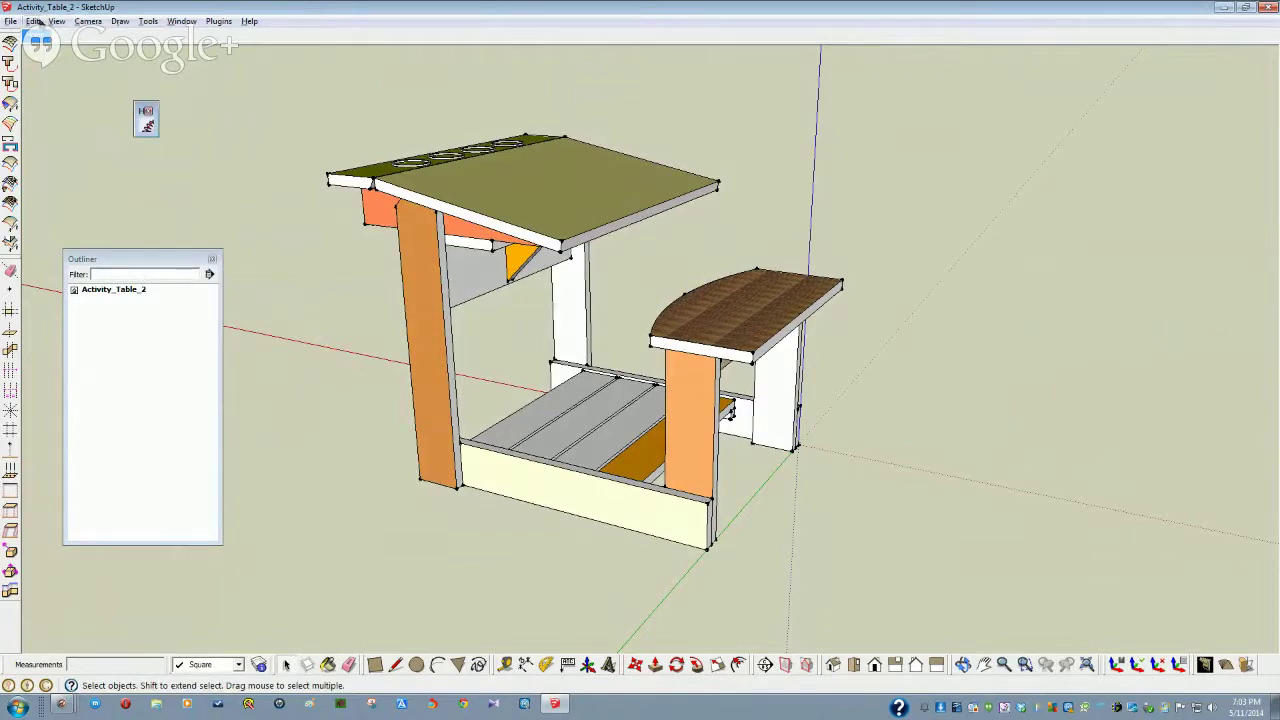
left_click(57, 21)
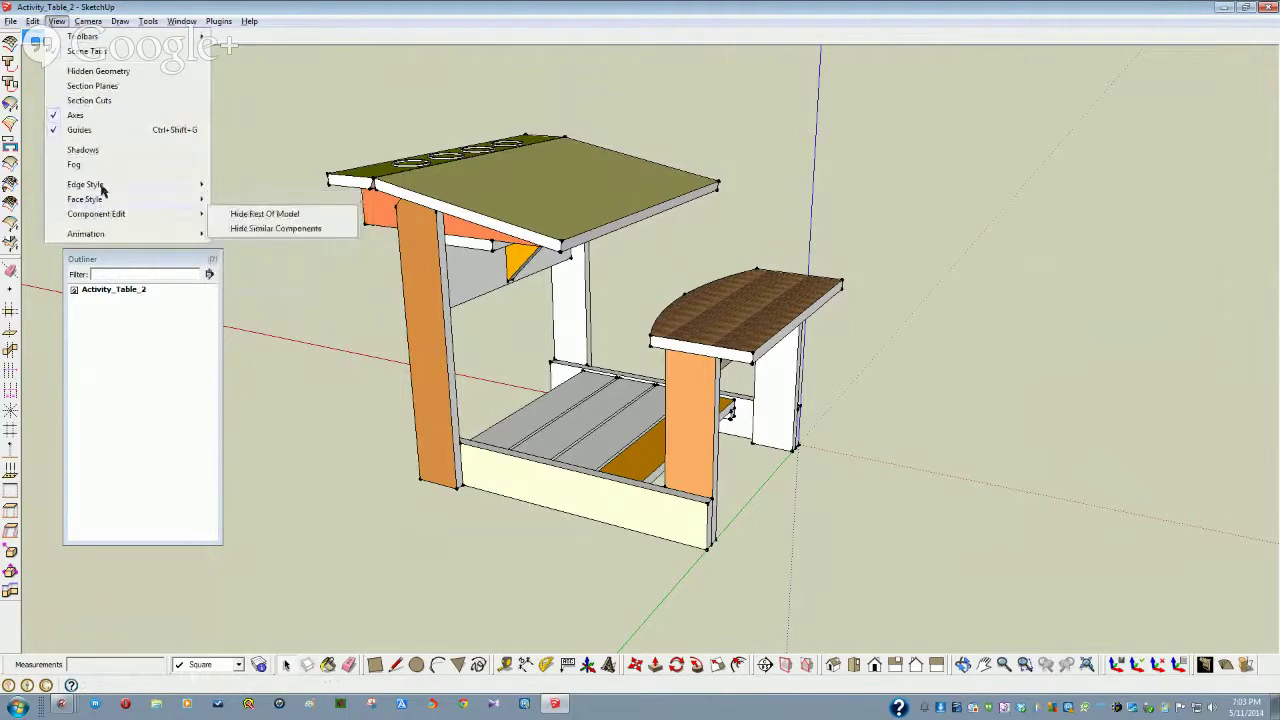
mouse_move(101, 189)
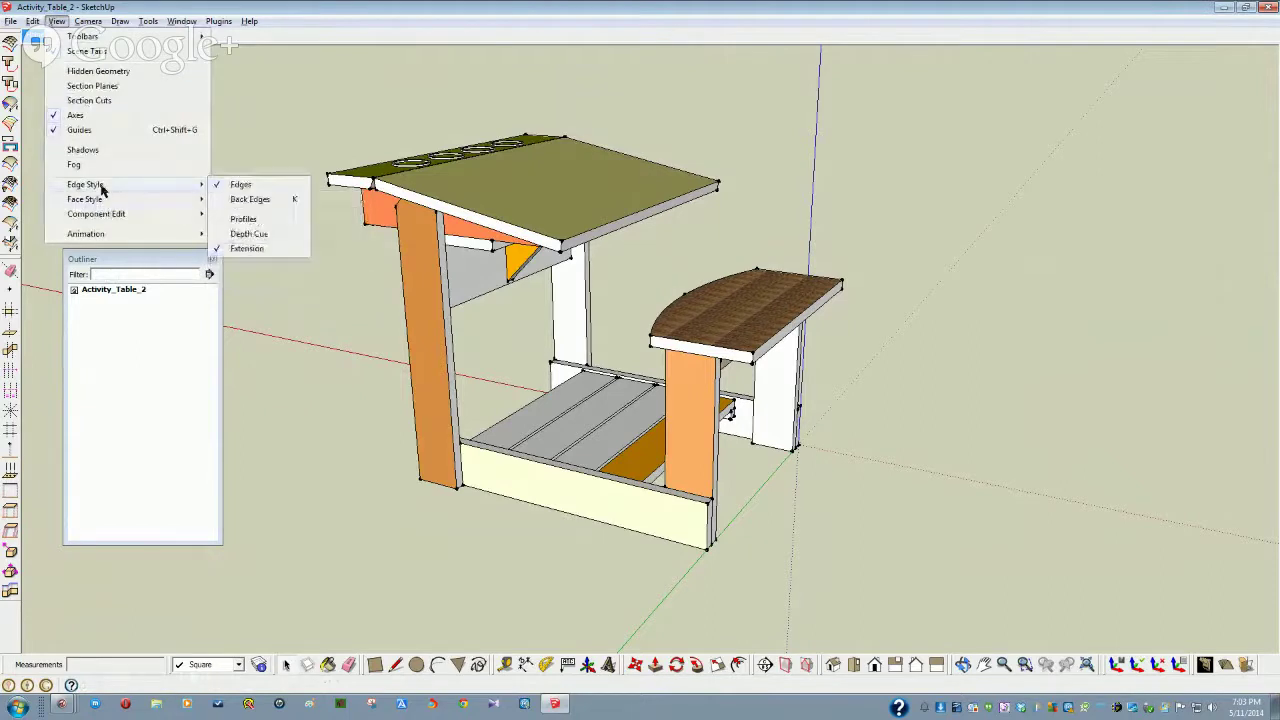
left_click(247, 249)
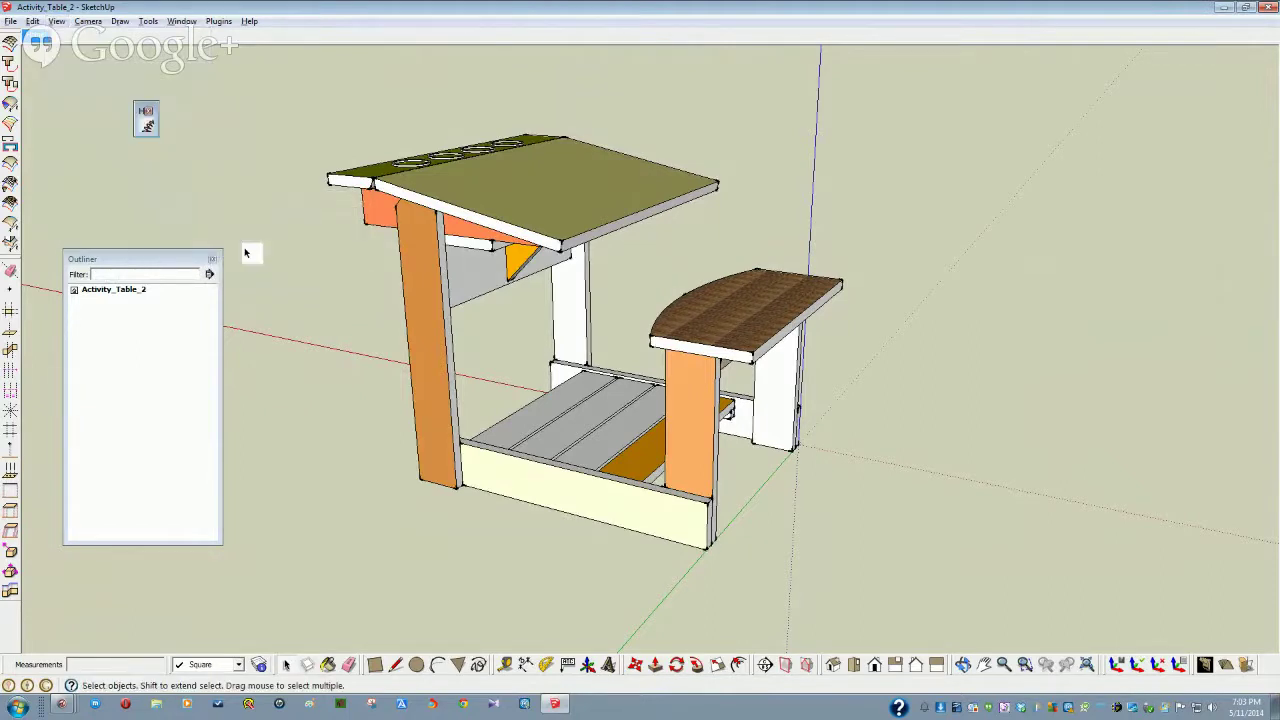
Turn off the Edges display so the model shows only its faces
scroll(401, 353, "up", 5)
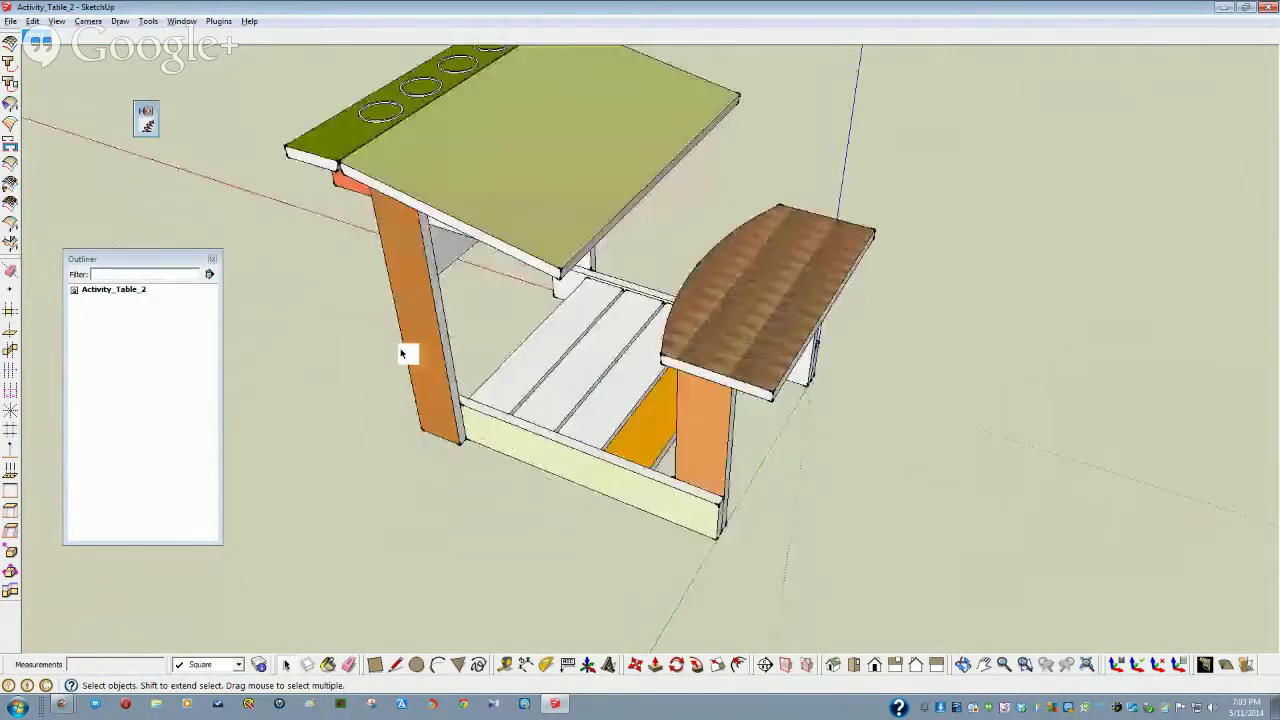
mouse_move(401, 353)
middle_mouse_down()
mouse_move(427, 327)
mouse_move(300, 277)
mouse_move(302, 225)
mouse_move(320, 220)
middle_mouse_up()
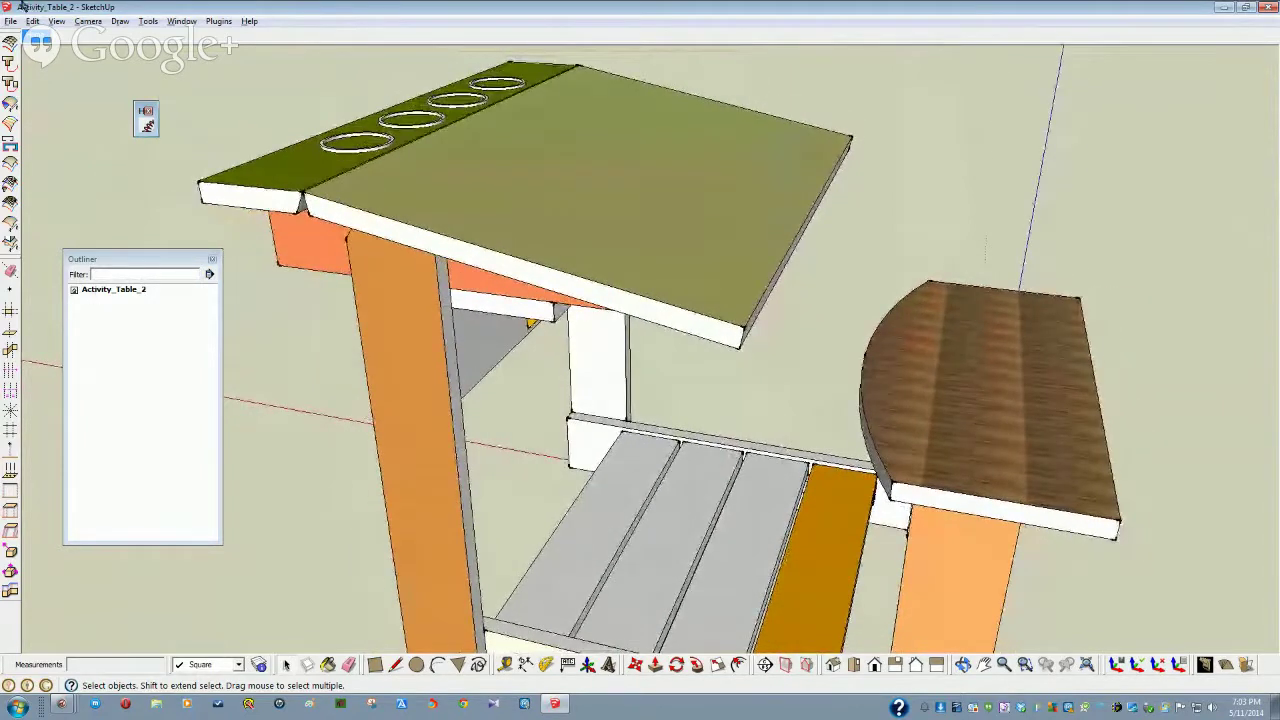
left_click(59, 21)
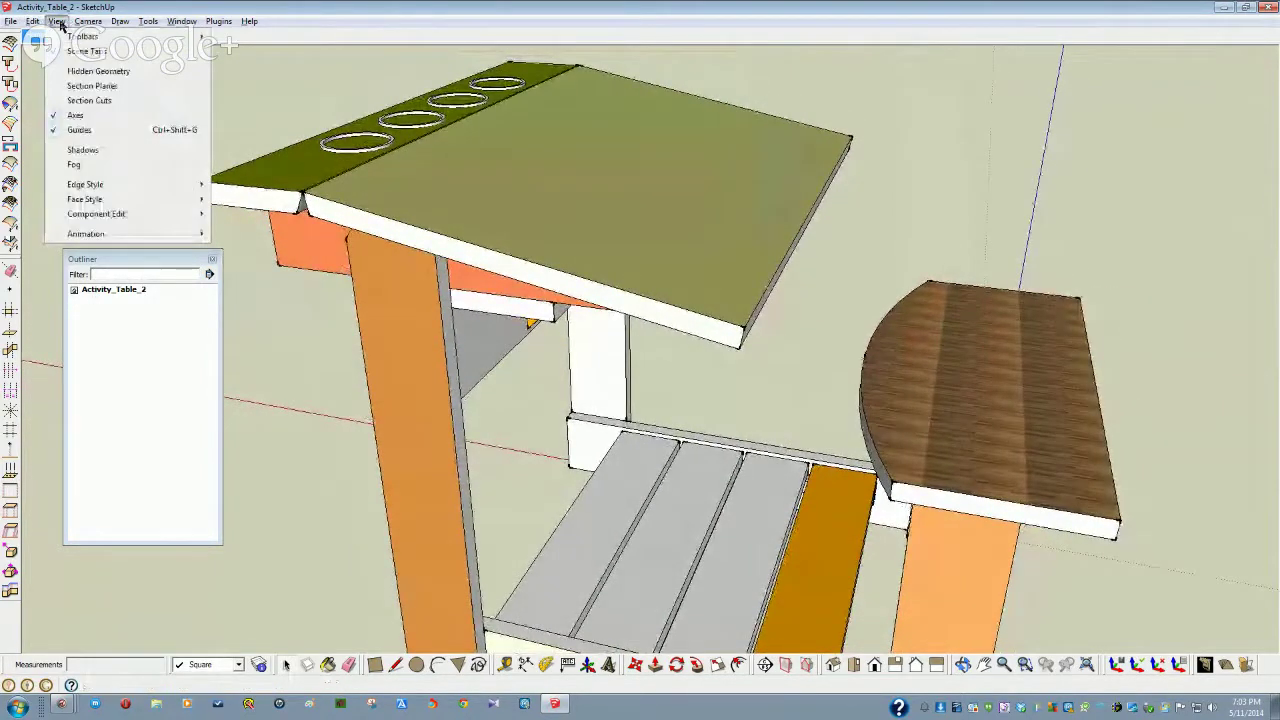
mouse_move(83, 189)
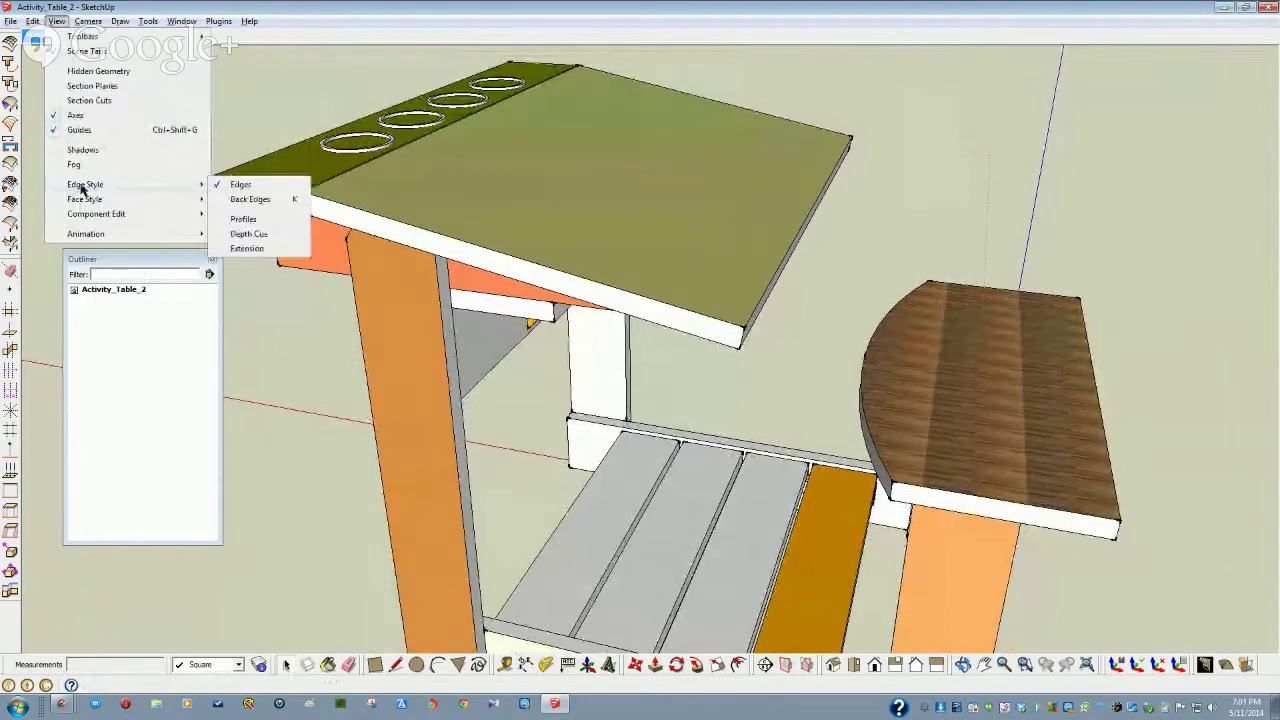
left_click(241, 186)
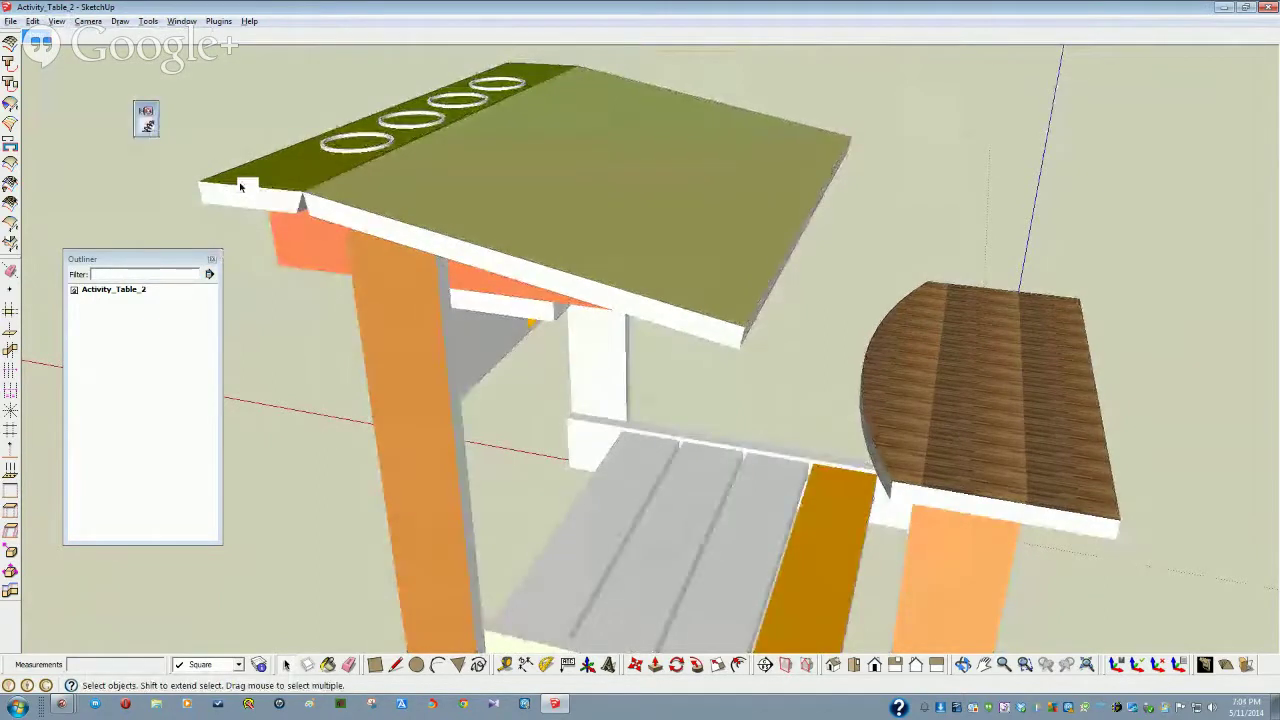
Turn the Edges display back on, including the outlines of the circles on the roof
left_click(56, 21)
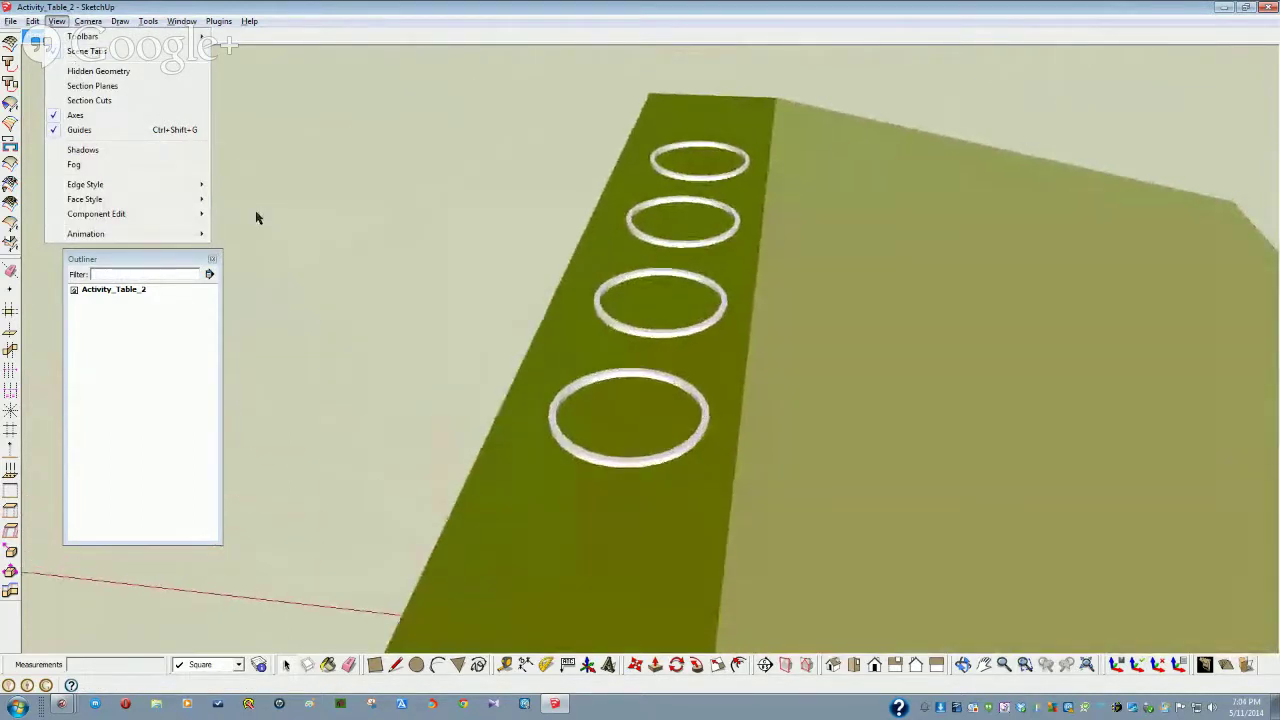
mouse_move(88, 185)
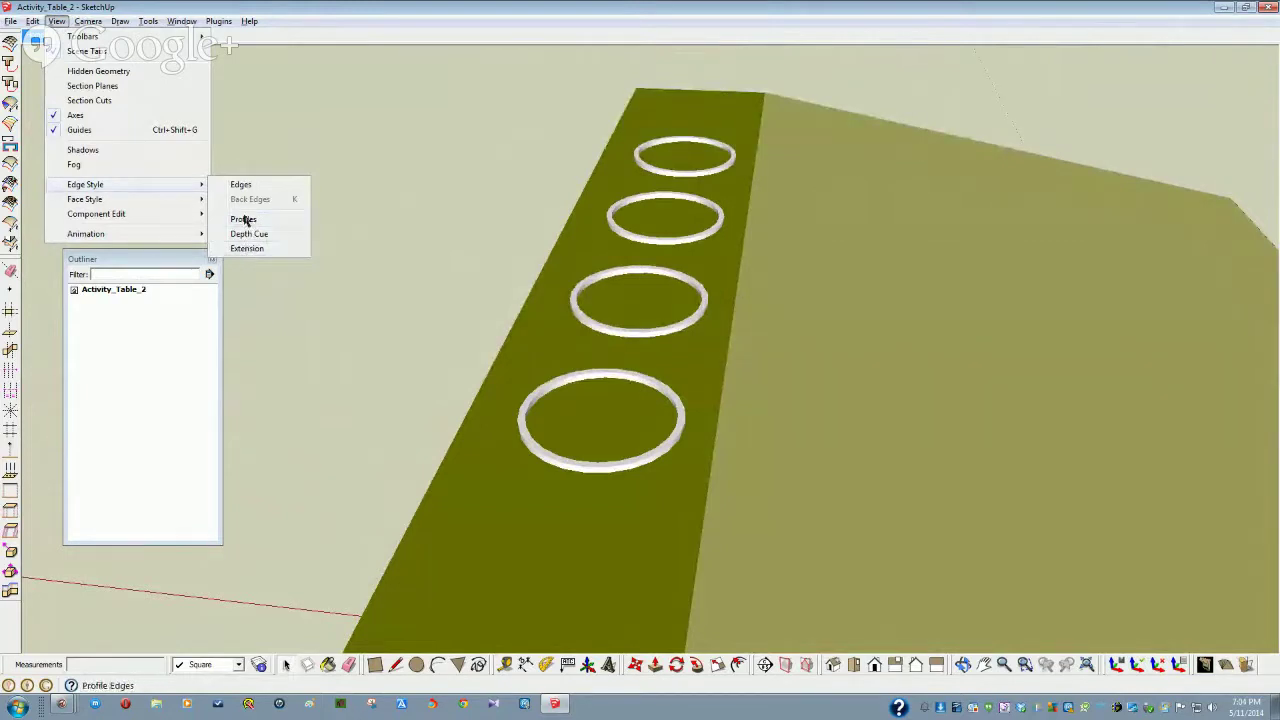
left_click(240, 185)
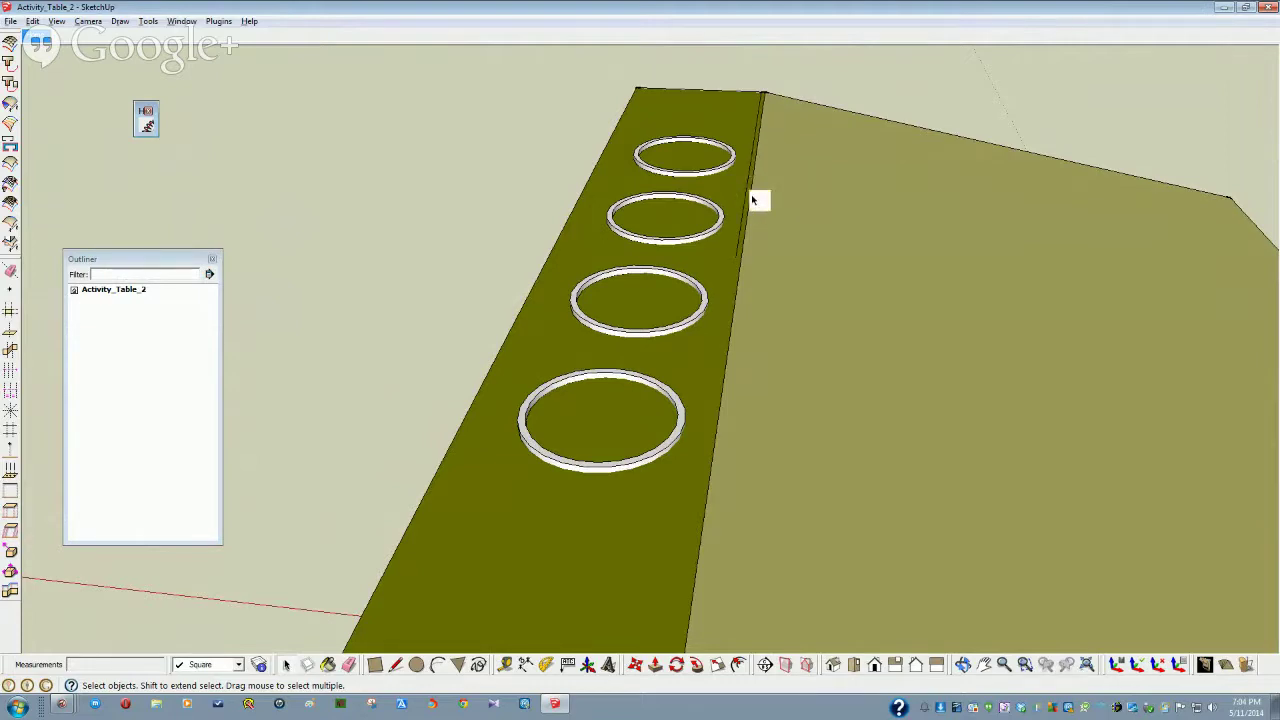
Turn on shadows for the whole model to preview them and switch them off again
scroll(291, 360, "down", 5)
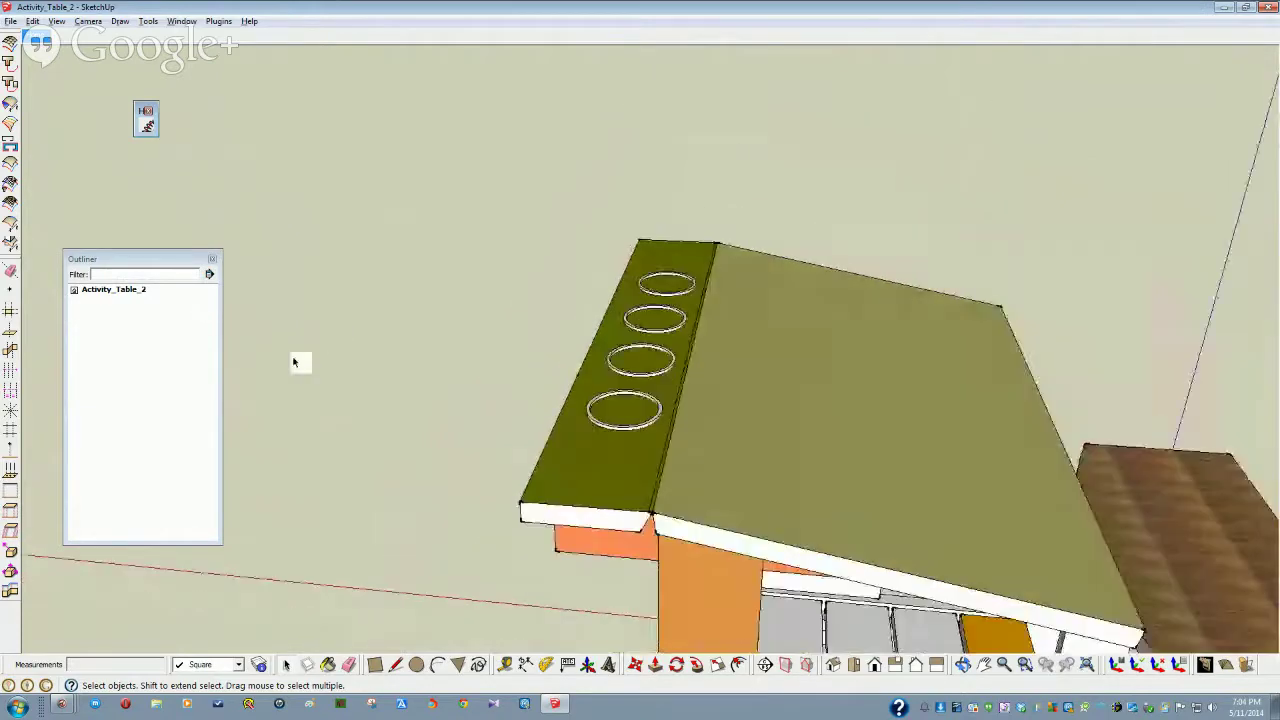
middle_click_drag(508, 485, 584, 392)
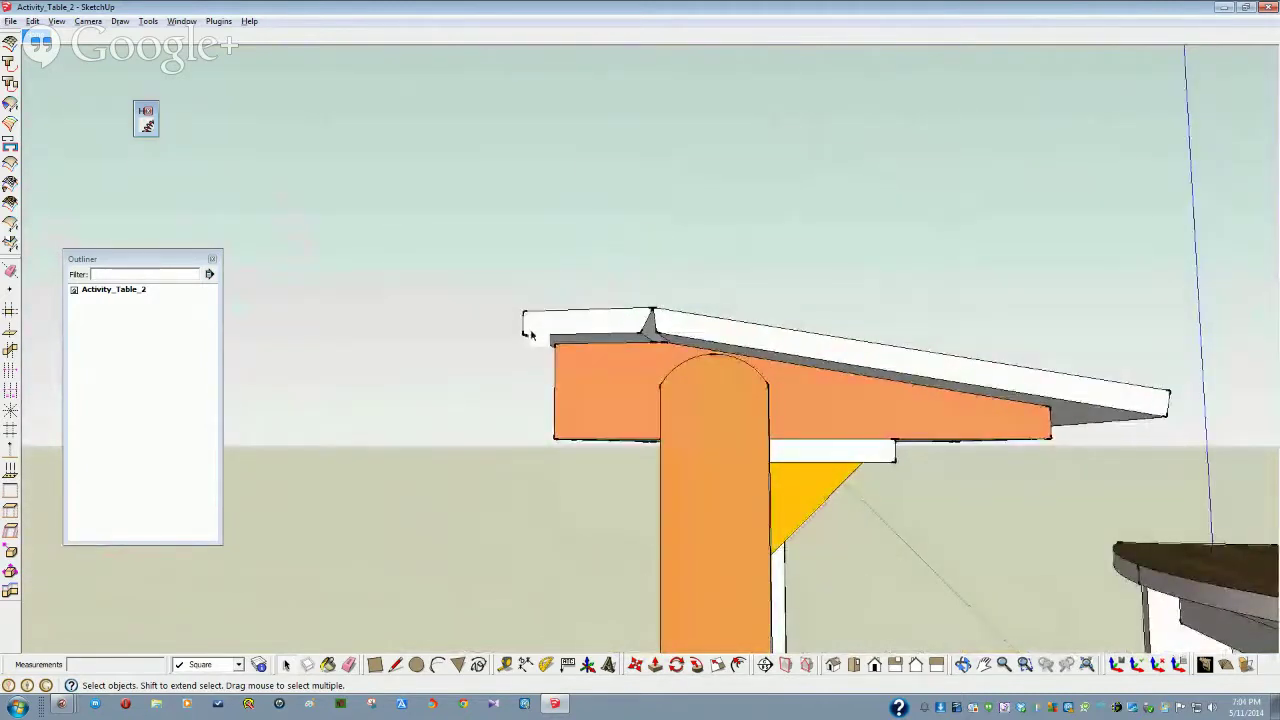
left_click(55, 21)
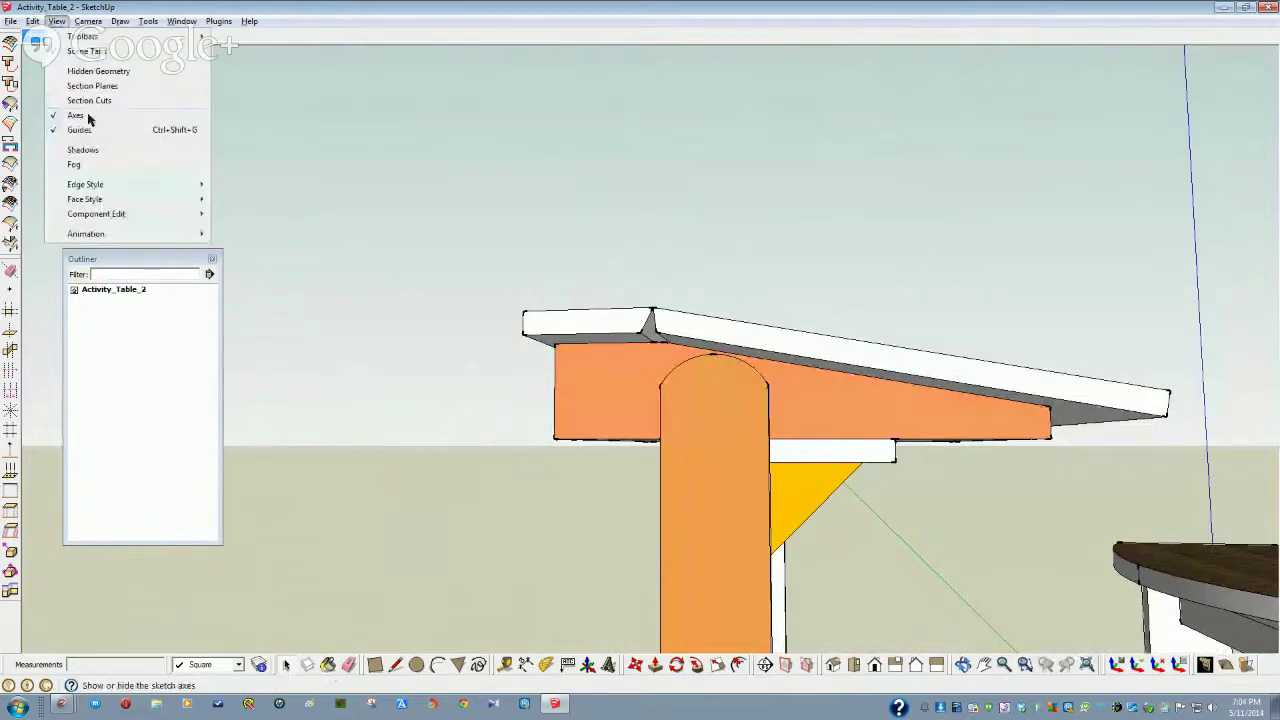
left_click(82, 150)
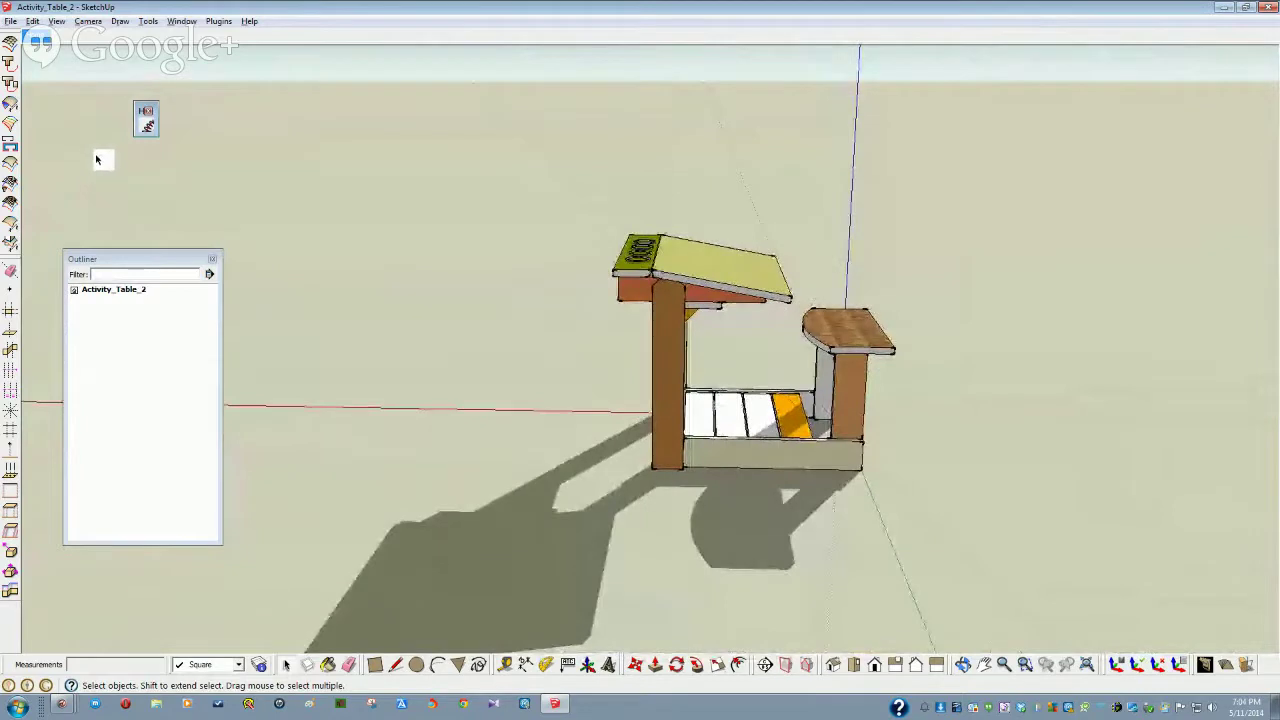
left_click(58, 22)
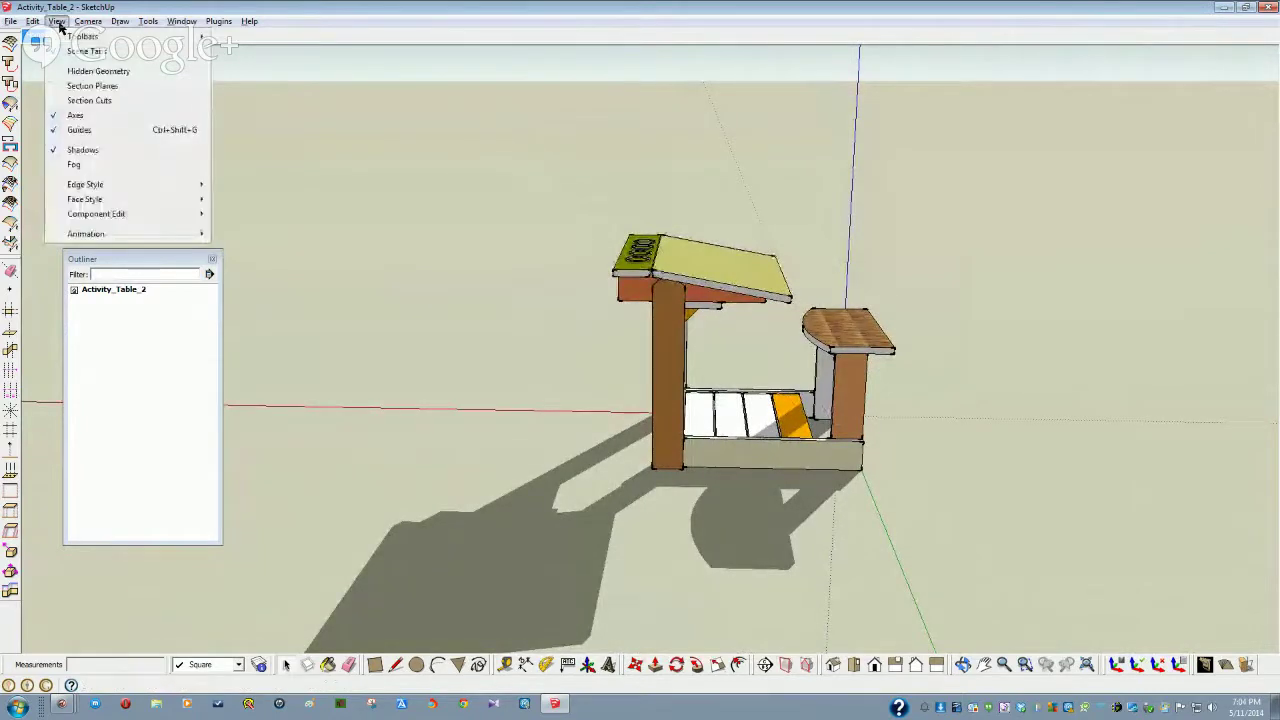
left_click(83, 149)
Turn on the Back Edges style so the model's hidden edges show as dashed lines
left_click(55, 22)
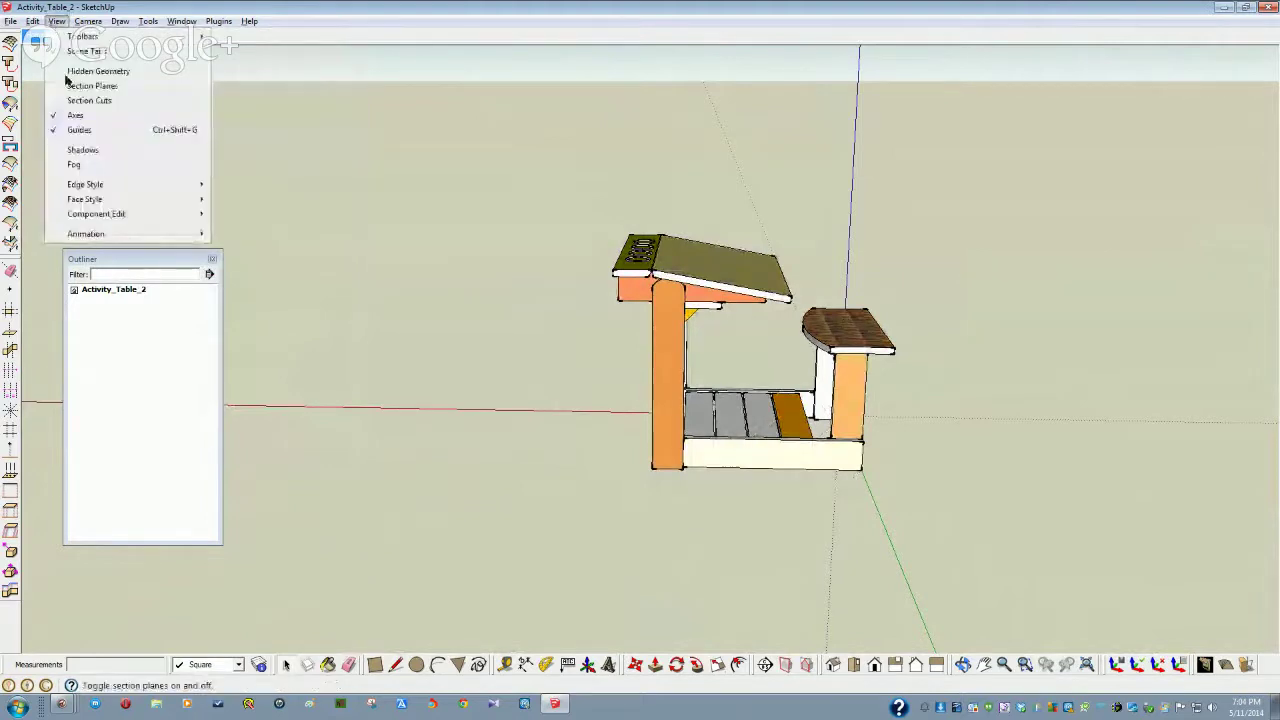
mouse_move(97, 218)
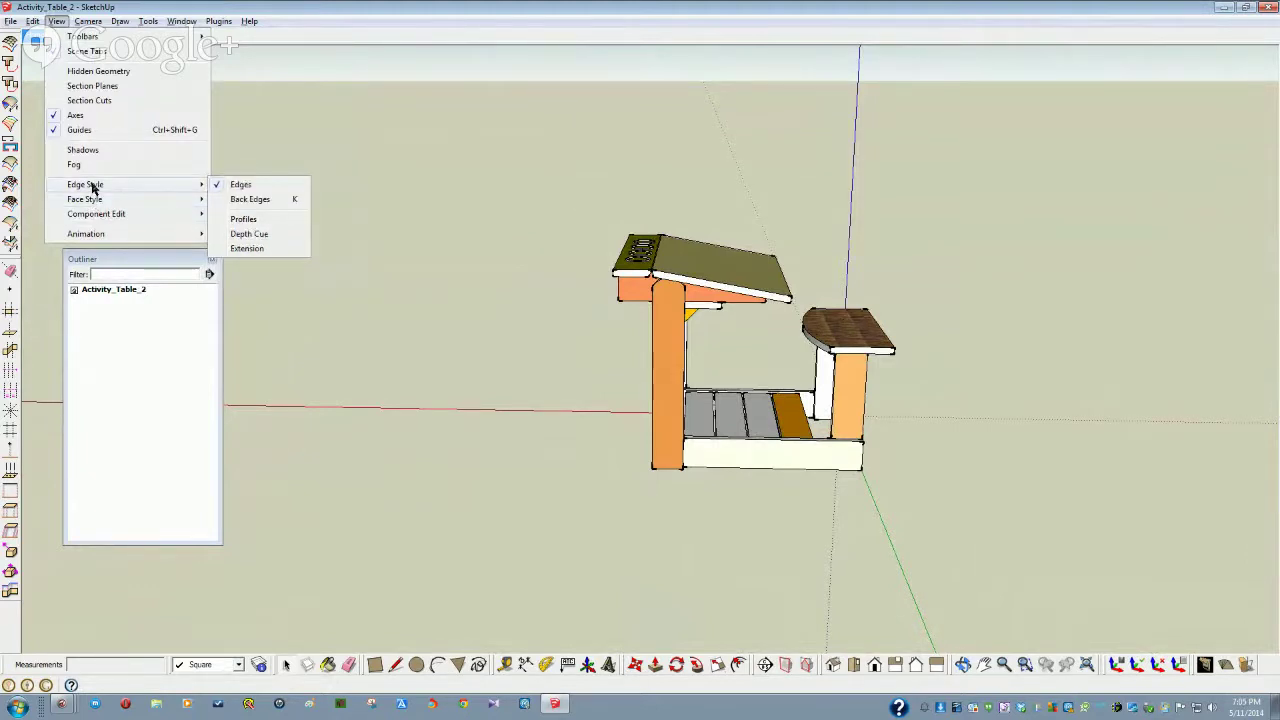
left_click(243, 203)
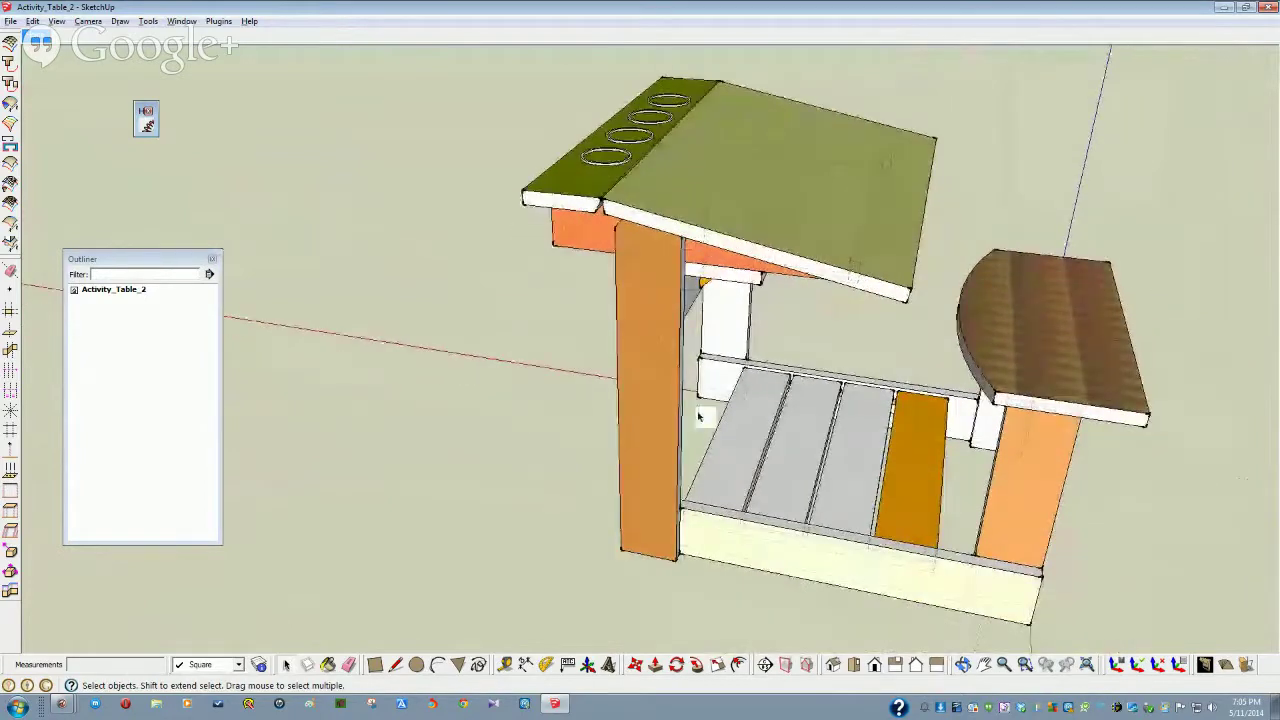
middle_click_drag(699, 351, 629, 346)
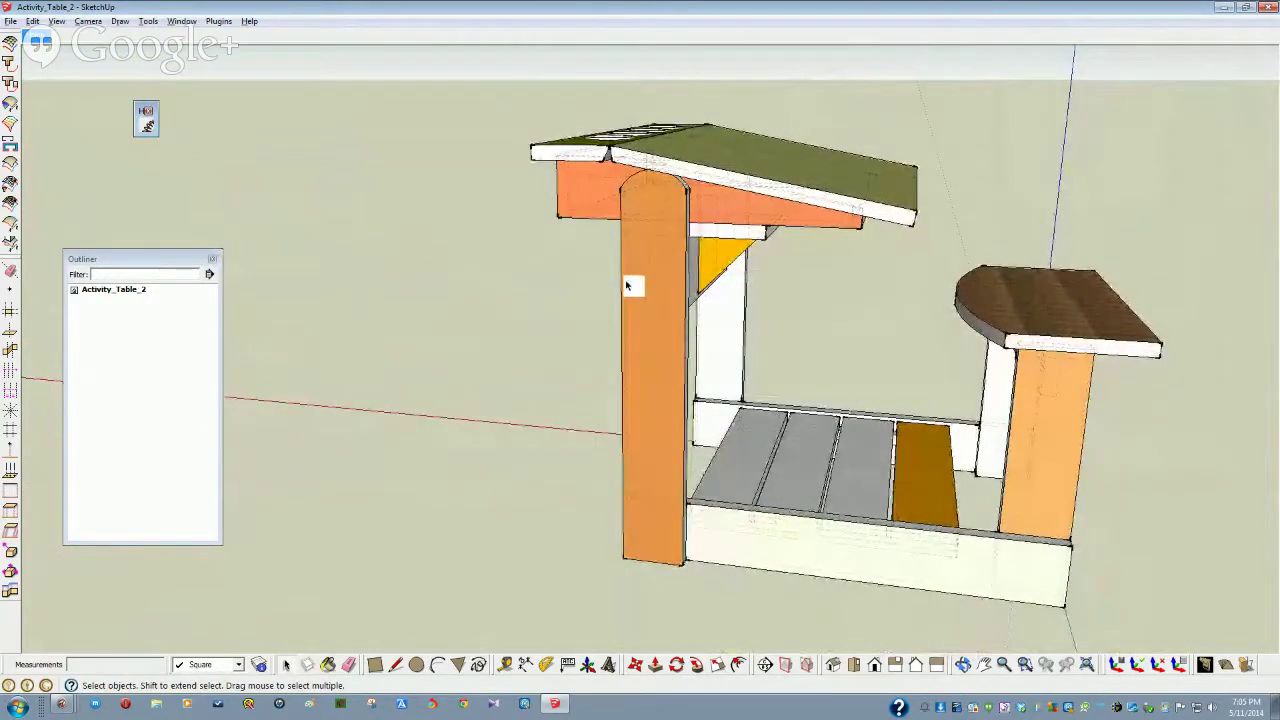
scroll(626, 286, "up", 8)
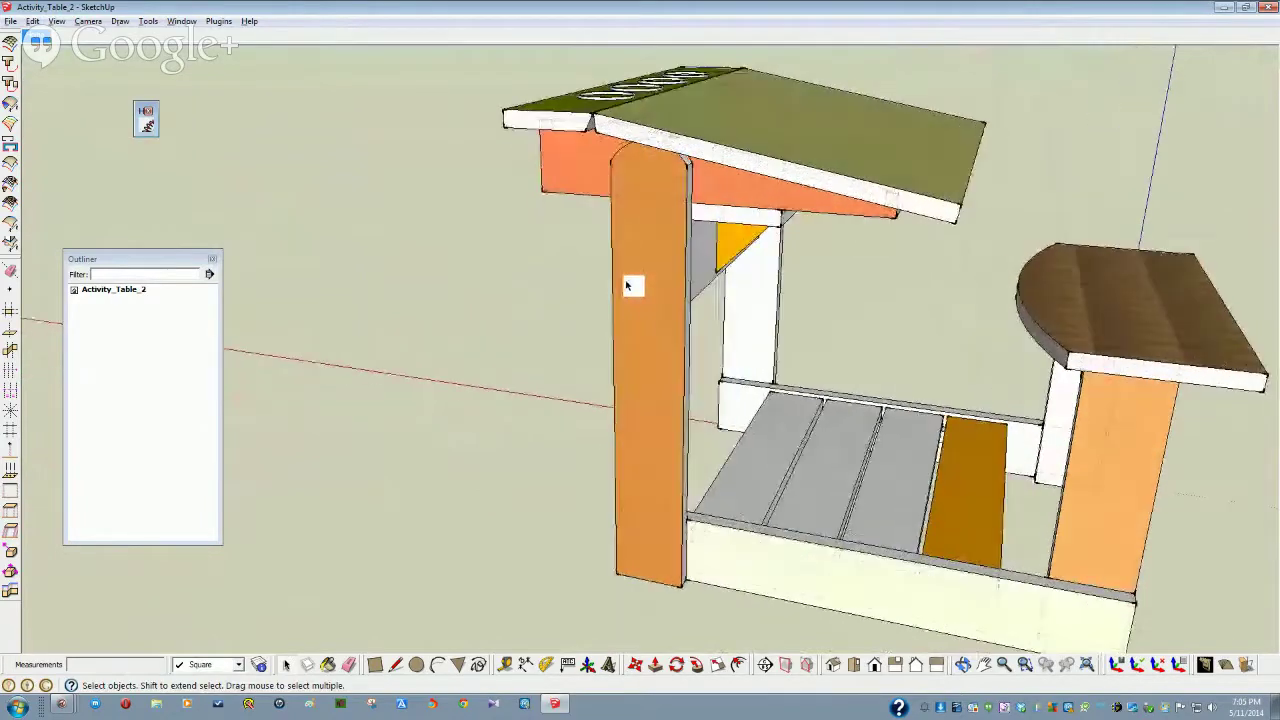
mouse_move(622, 260)
middle_mouse_down()
mouse_move(649, 128)
mouse_move(382, 280)
mouse_move(177, 183)
mouse_move(377, 248)
middle_mouse_up()
scroll(382, 280, "down", 5)
scroll(377, 248, "down", 5)
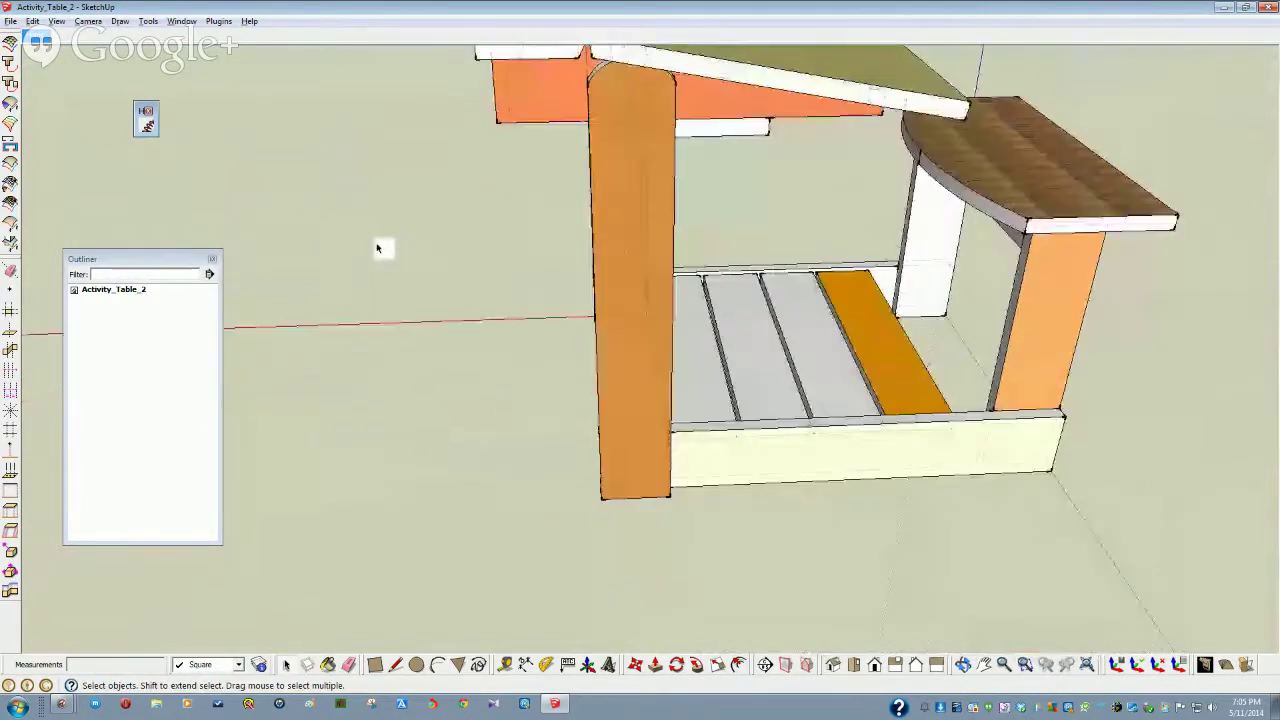
left_click(57, 21)
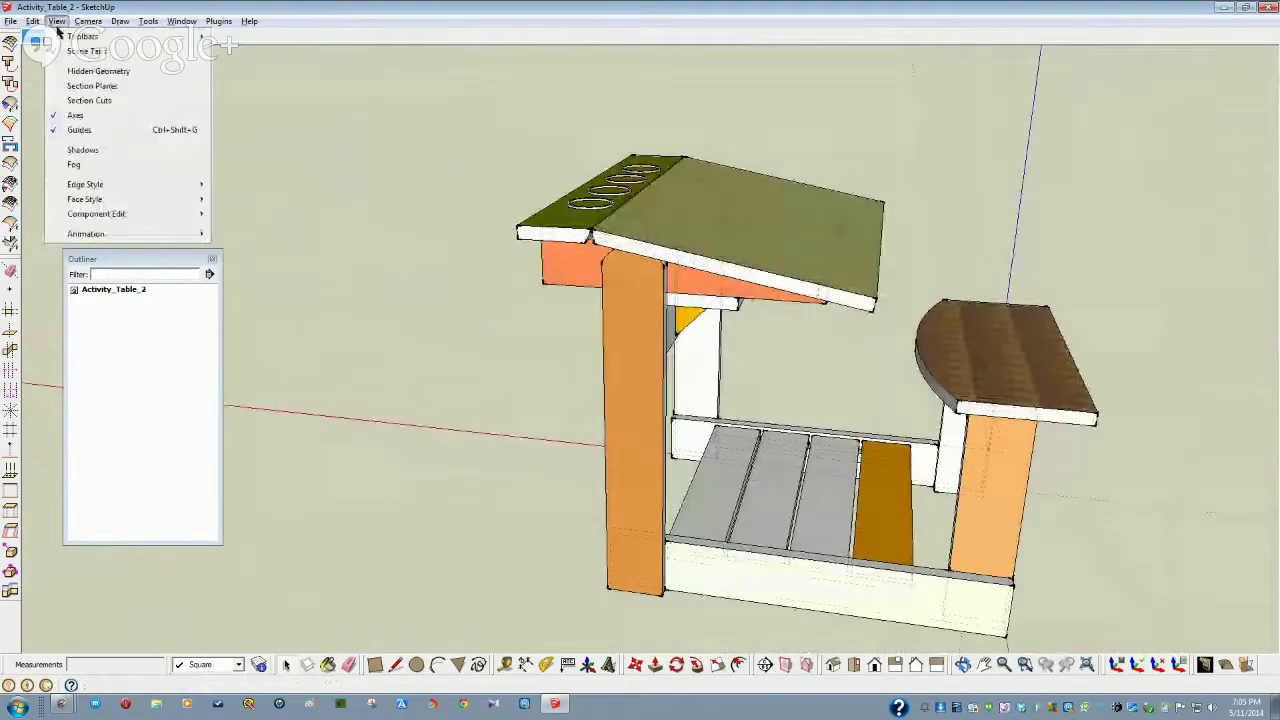
left_click(92, 86)
left_click(33, 21)
mouse_move(88, 21)
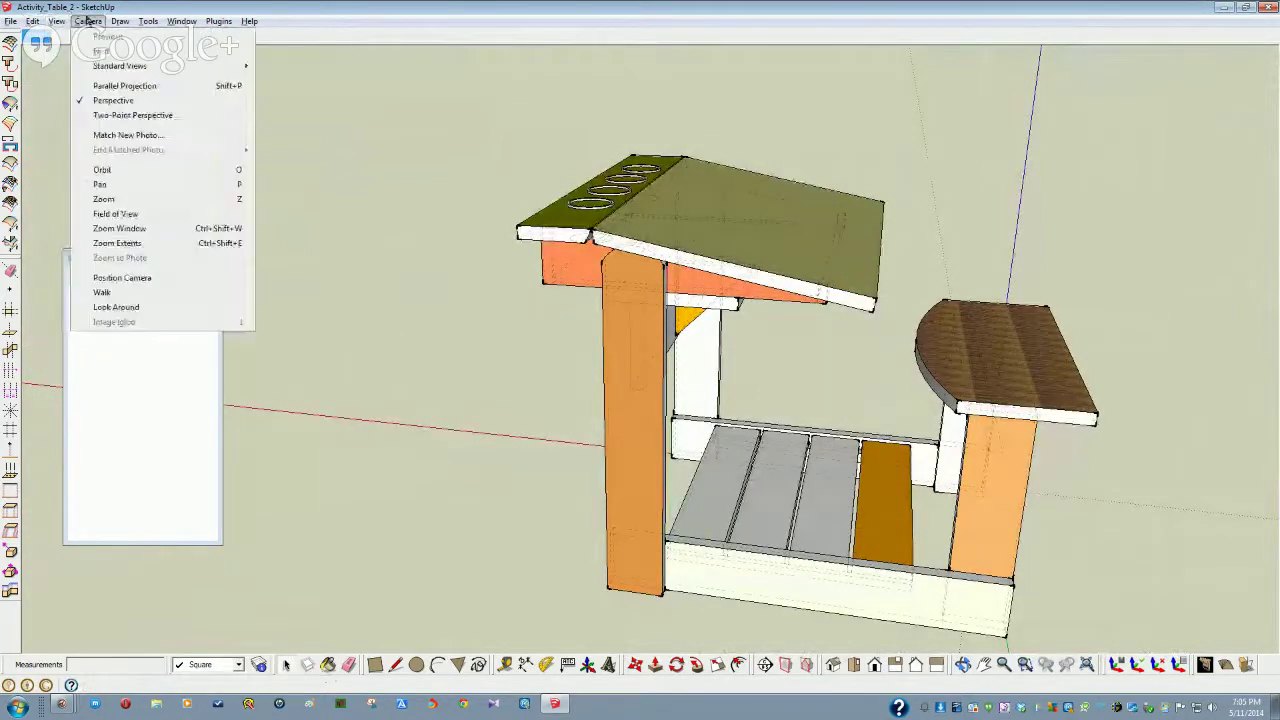
left_click(112, 113)
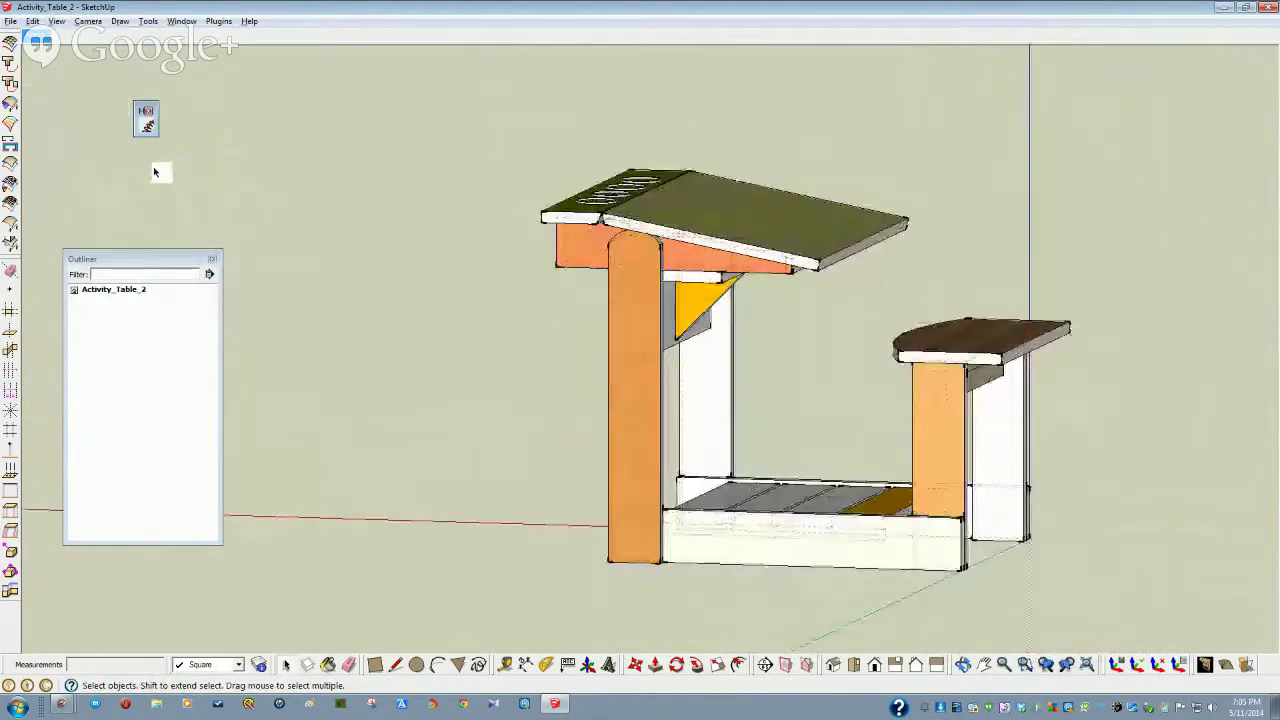
Examine the dashed back edges on the posts and the parts beneath the roof from several angles
scroll(386, 240, "up", 10)
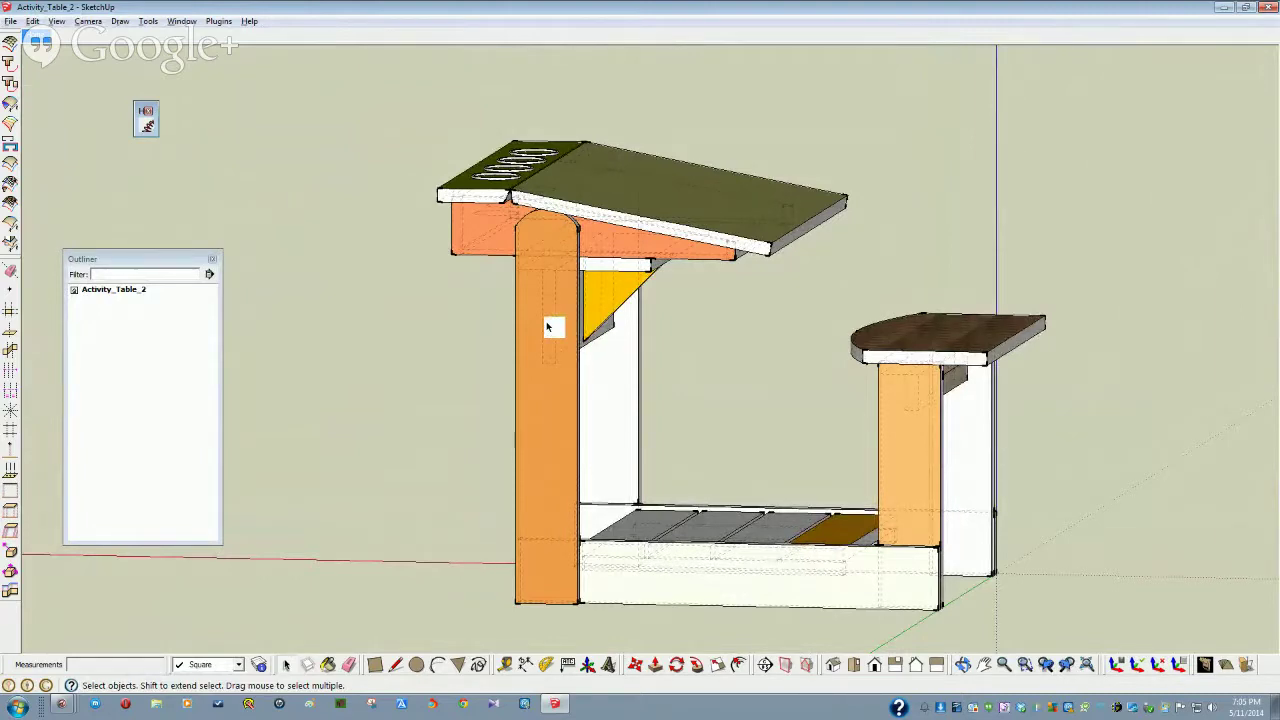
mouse_move(547, 327)
middle_mouse_down()
mouse_move(537, 414)
mouse_move(506, 409)
middle_mouse_up()
scroll(506, 409, "down", 4)
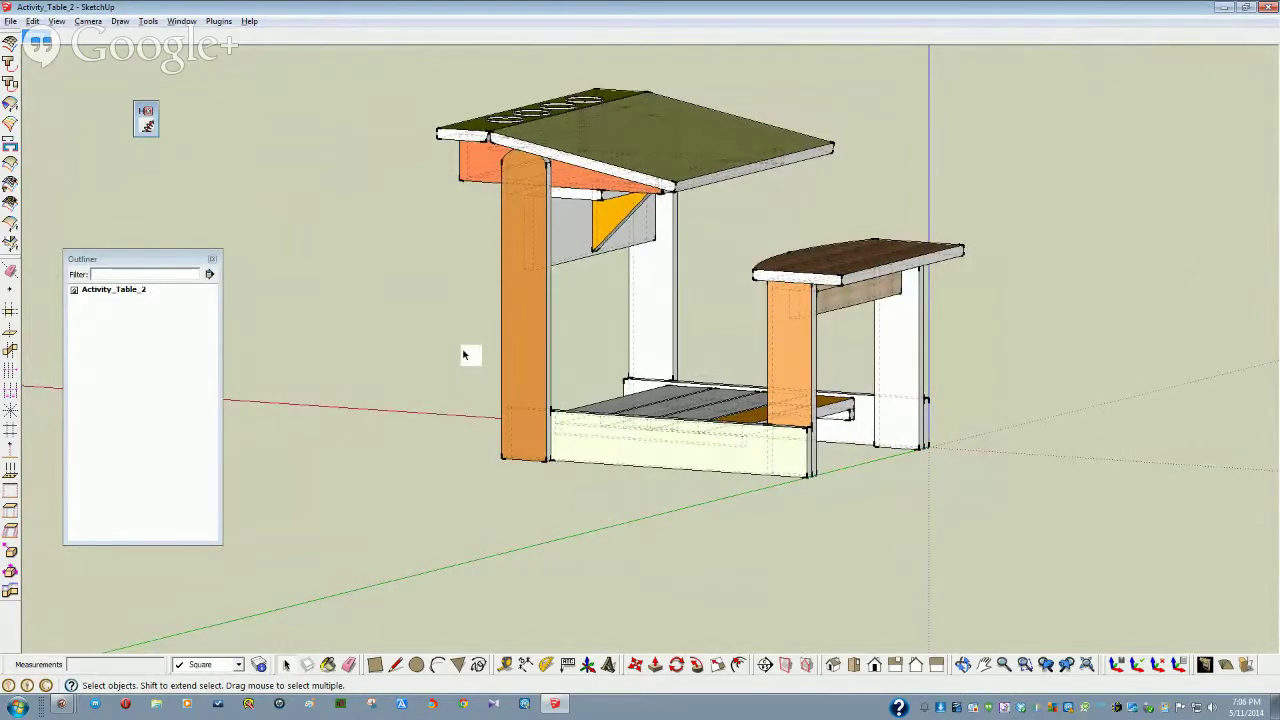
key("F3")
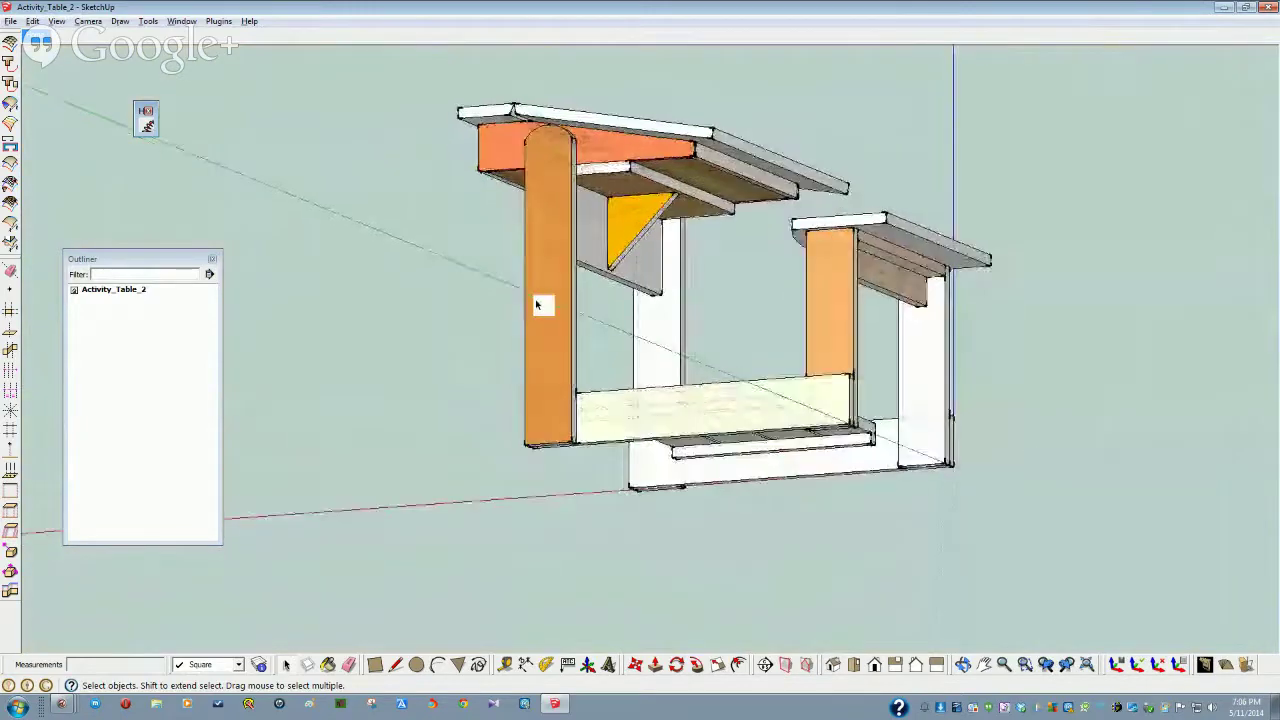
key("F2")
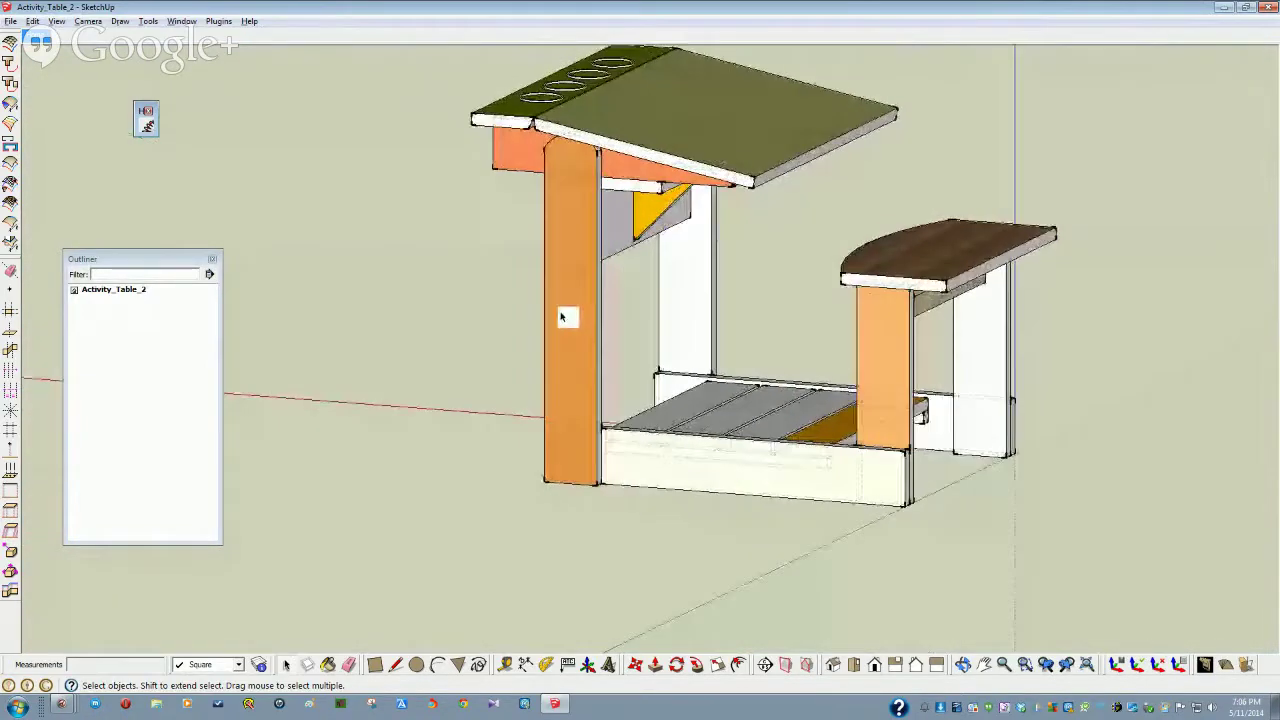
key("F3")
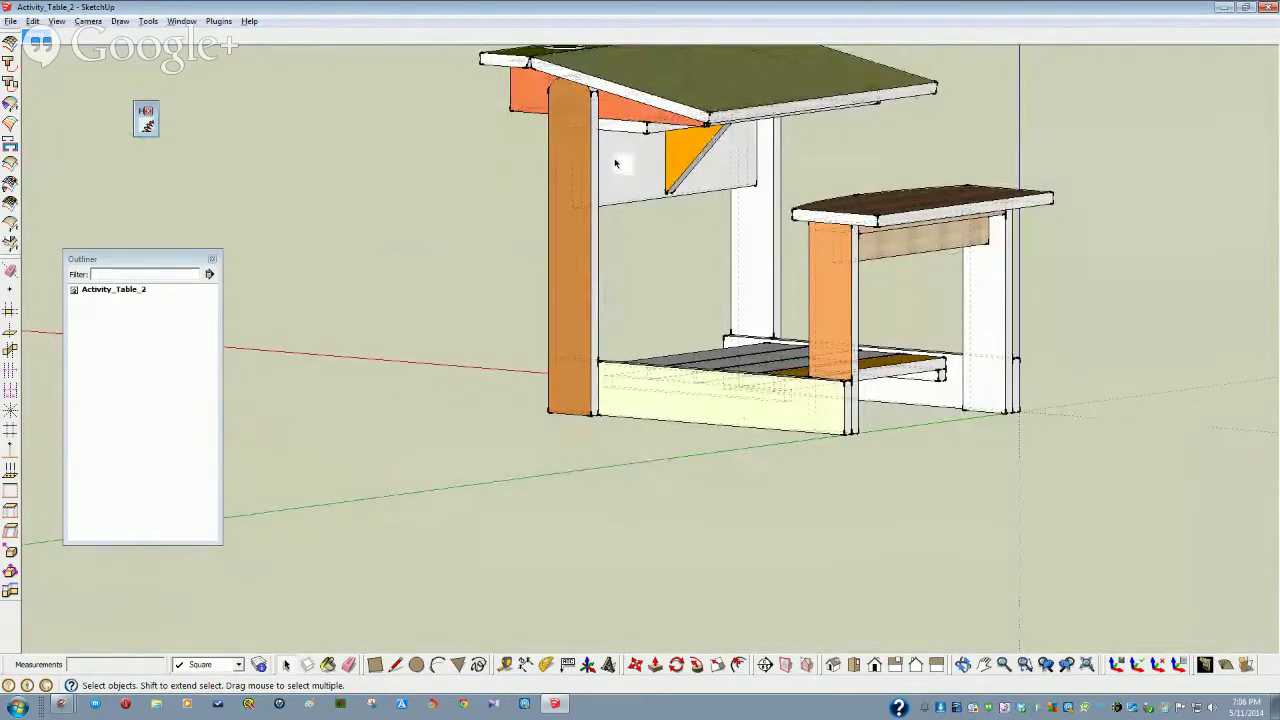
key("F3")
scroll(665, 172, "up", 5)
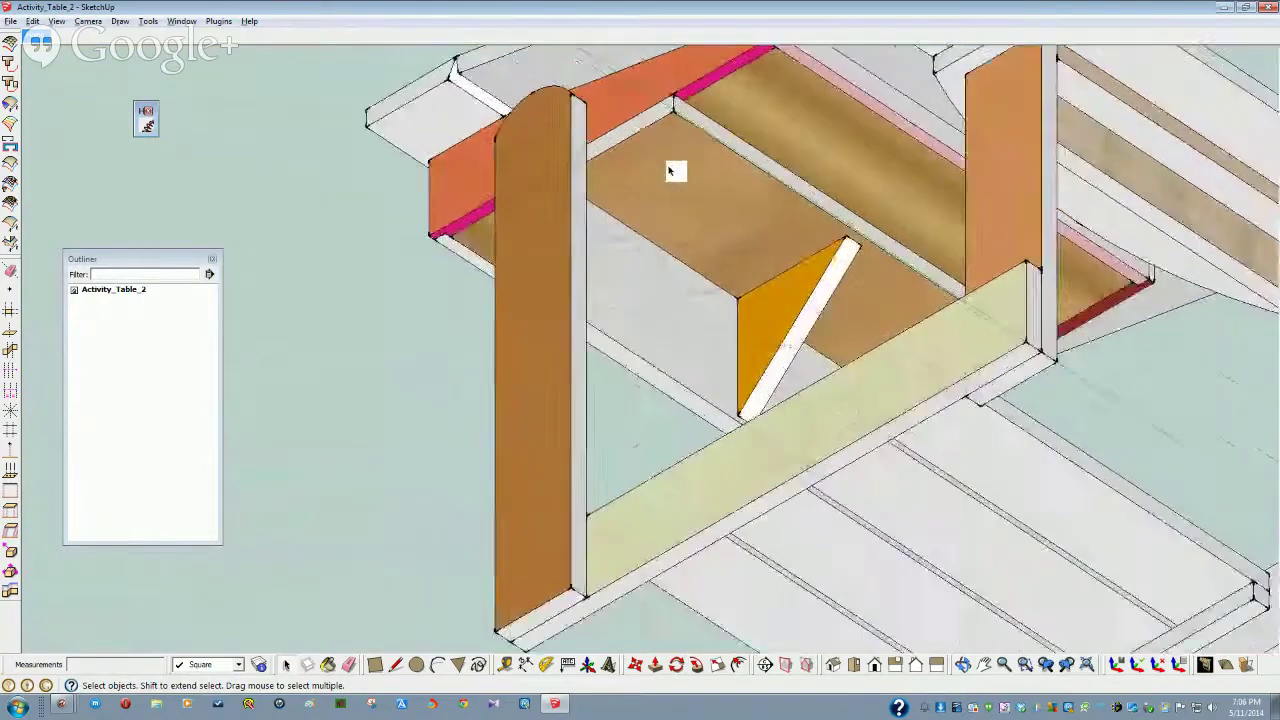
scroll(670, 171, "up", 4)
key("F2")
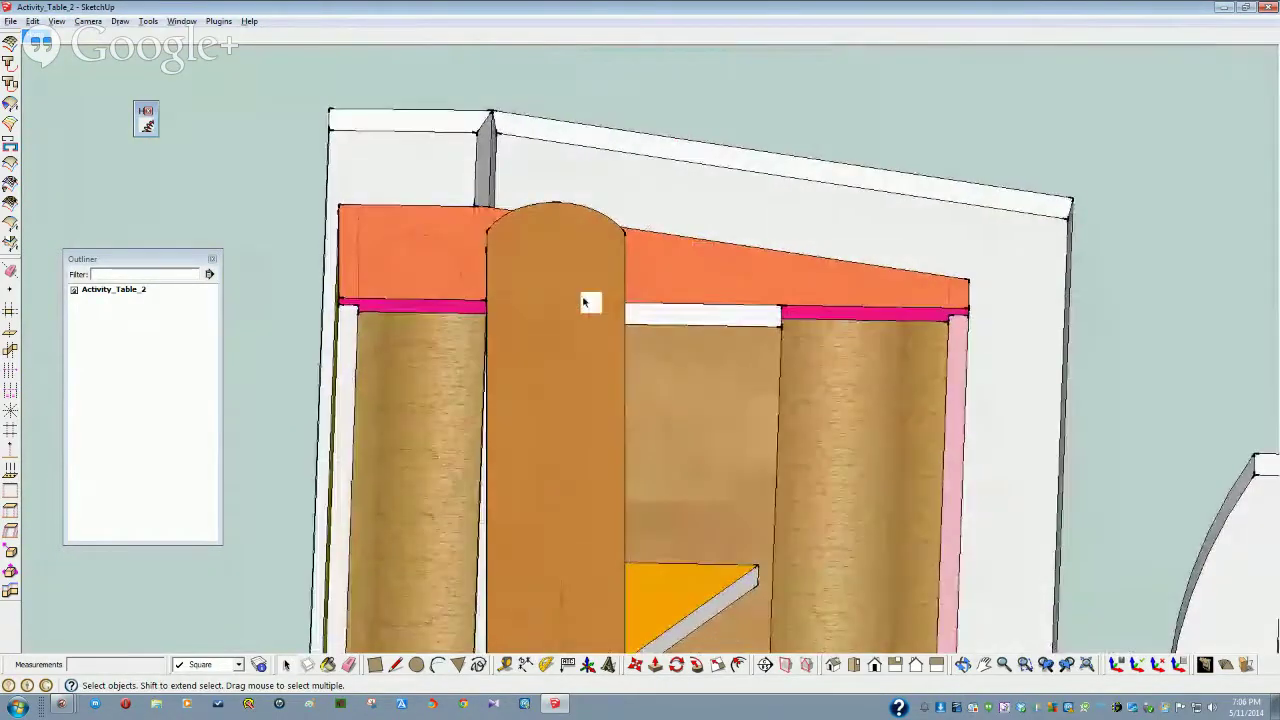
middle_click_drag(584, 302, 562, 218)
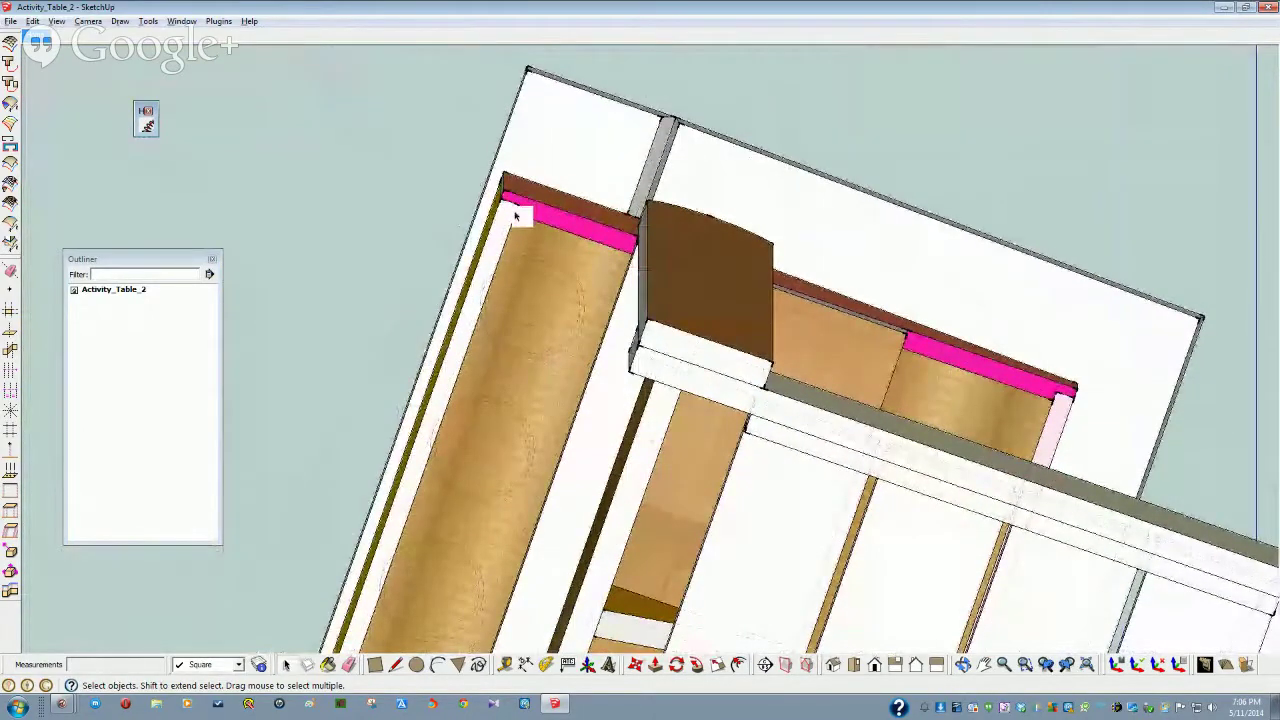
Examine the back edges around the base boards and small table, then the circles on the roof
mouse_move(523, 205)
middle_mouse_down()
mouse_move(831, 326)
mouse_move(1037, 300)
mouse_move(1036, 220)
mouse_move(426, 380)
mouse_move(251, 391)
mouse_move(498, 362)
mouse_move(549, 257)
mouse_move(531, 297)
mouse_move(609, 392)
mouse_move(545, 563)
mouse_move(586, 480)
mouse_move(471, 449)
mouse_move(436, 459)
middle_mouse_up()
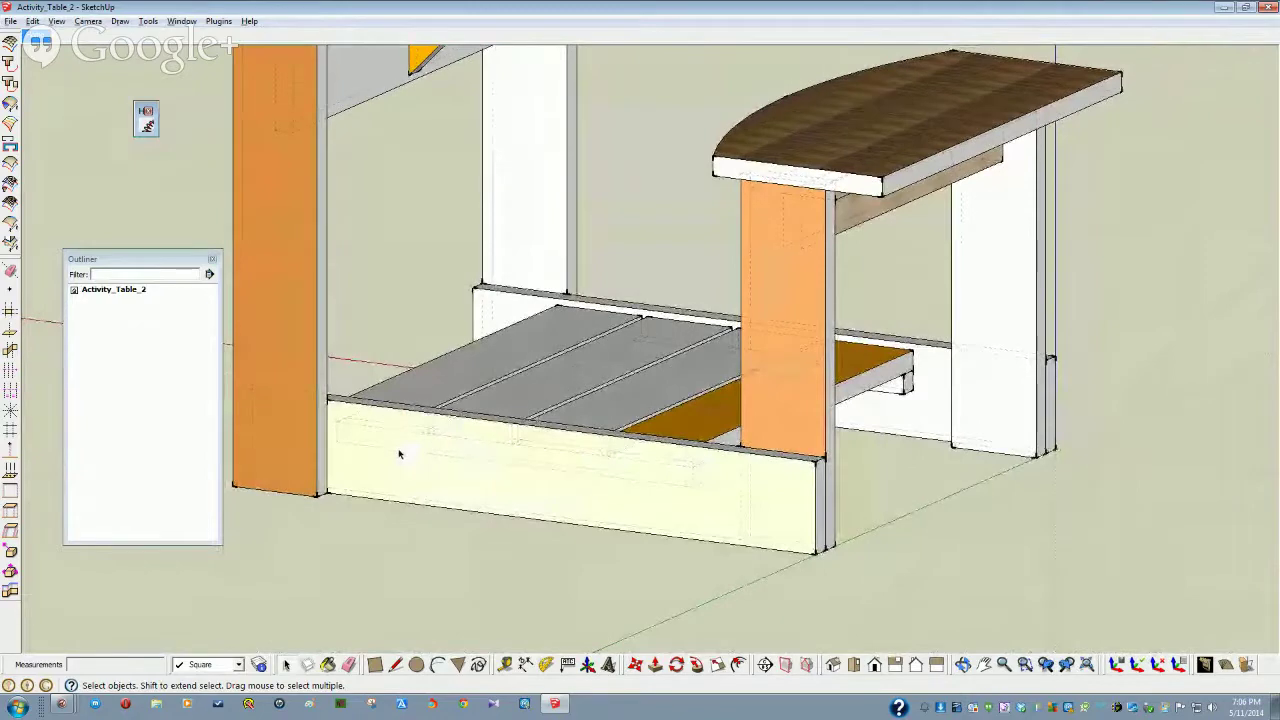
middle_click_drag(399, 455, 343, 437)
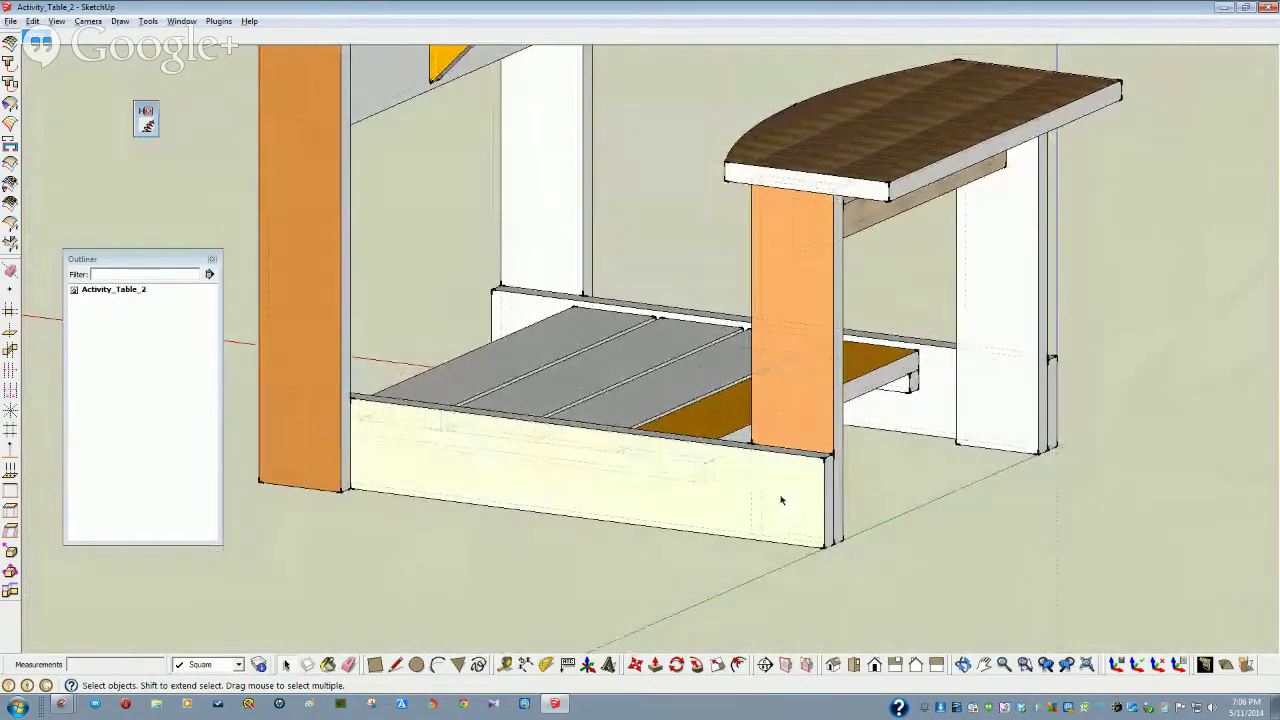
middle_click_drag(782, 500, 814, 477)
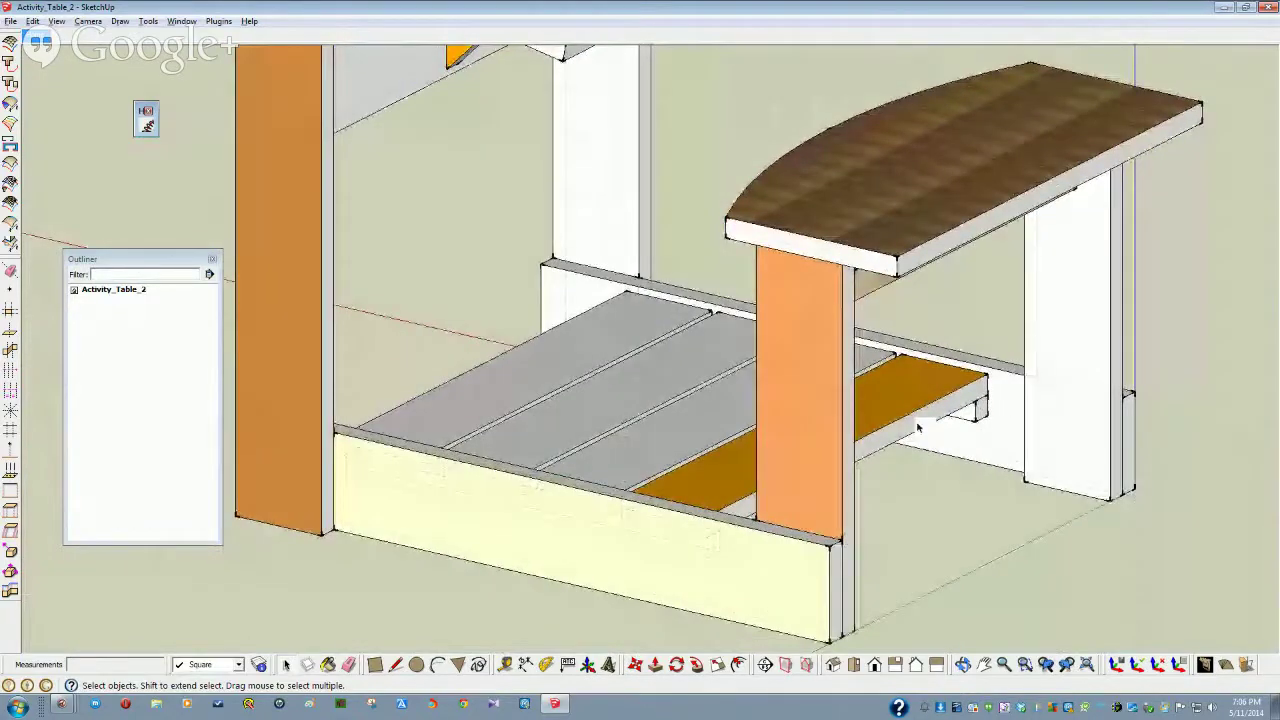
middle_click_drag(918, 428, 646, 303)
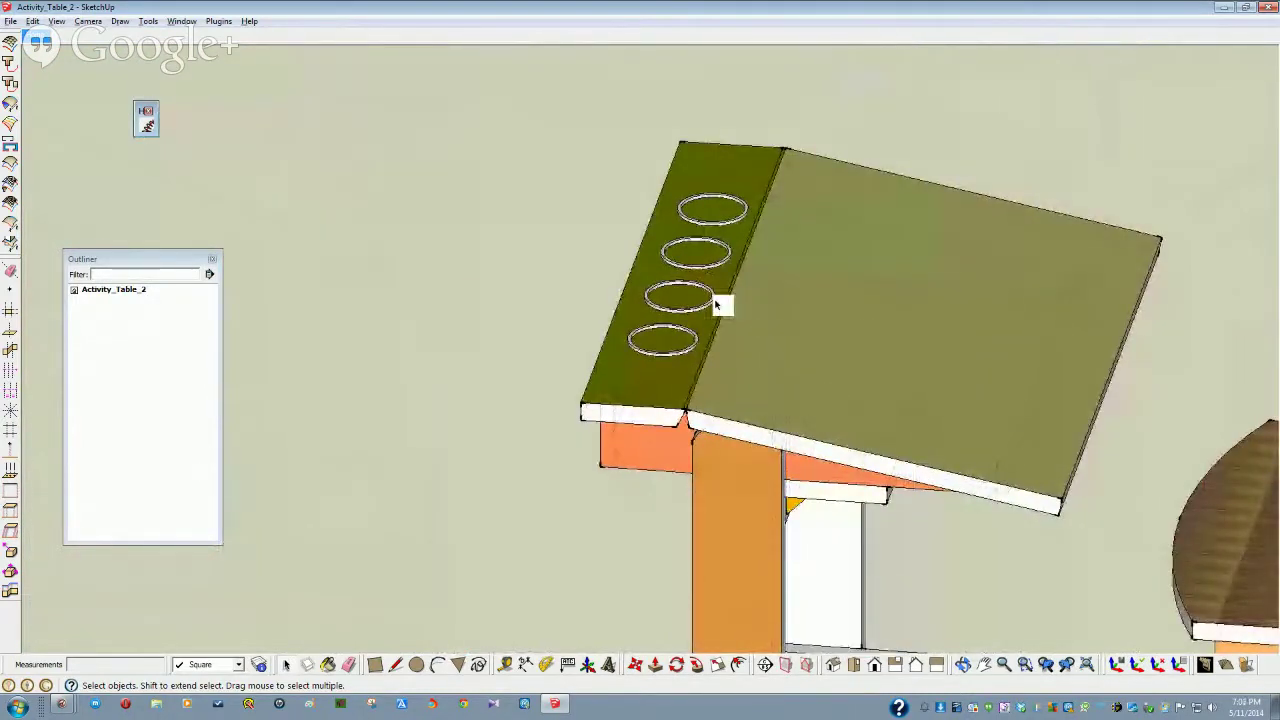
middle_click_drag(720, 300, 585, 336)
scroll(585, 336, "down", 6)
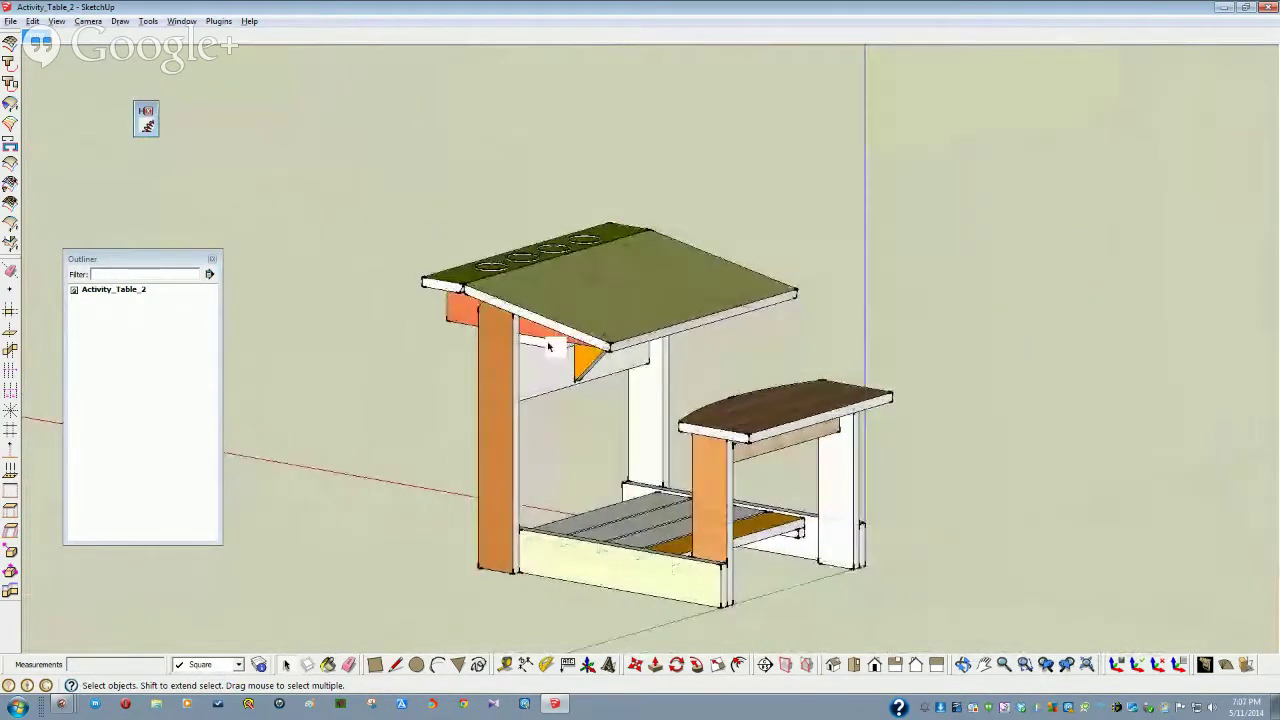
middle_click_drag(543, 309, 520, 290)
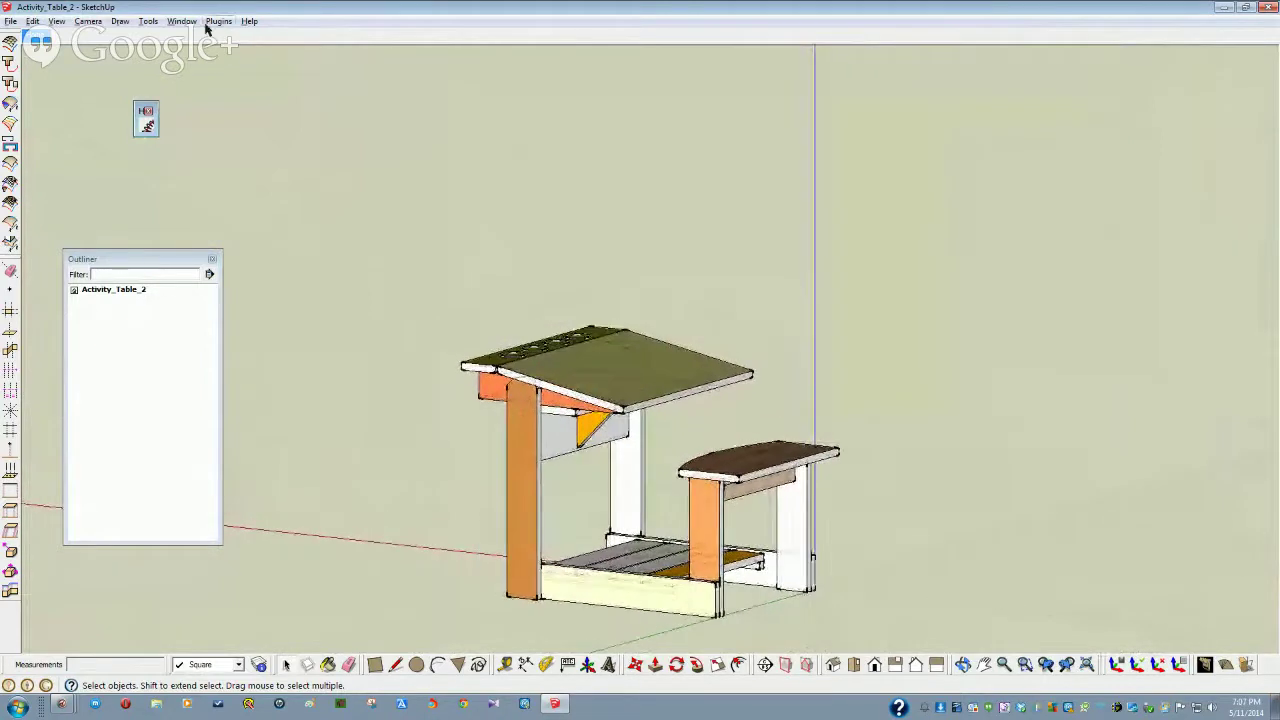
Change the style's background colour to a bright lime green using the Color Wheel picker
left_click(181, 21)
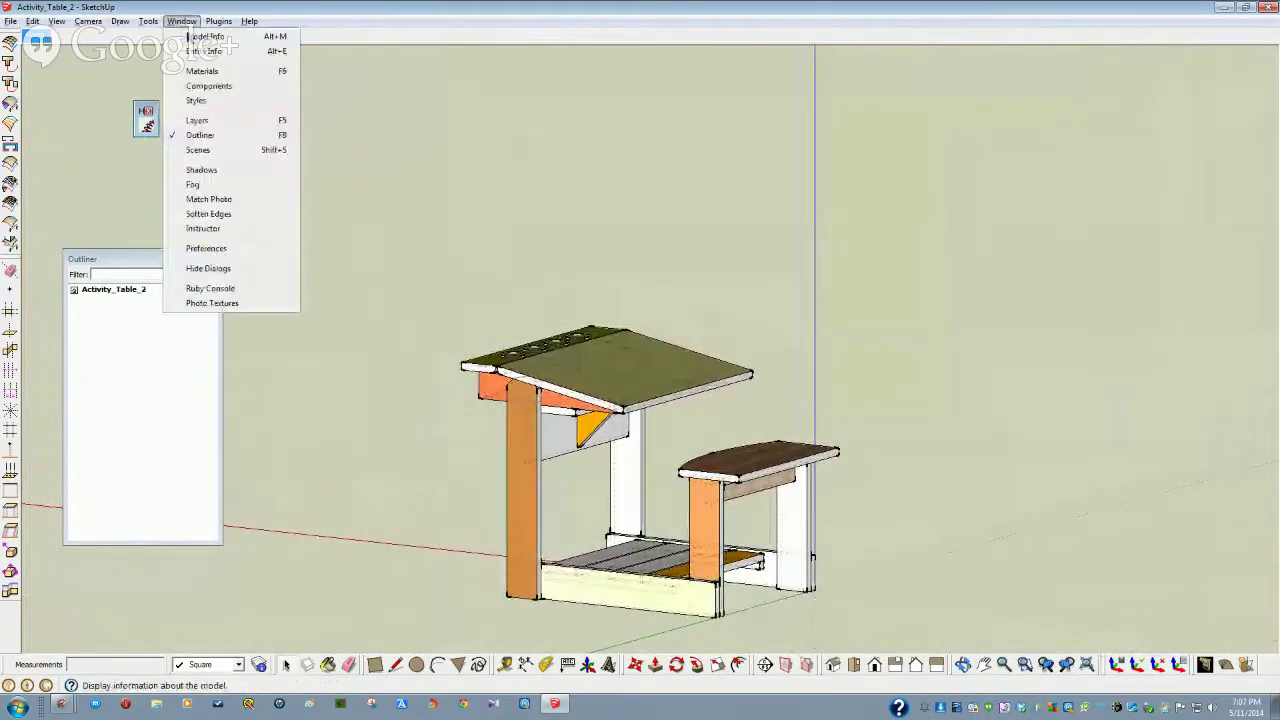
left_click(205, 101)
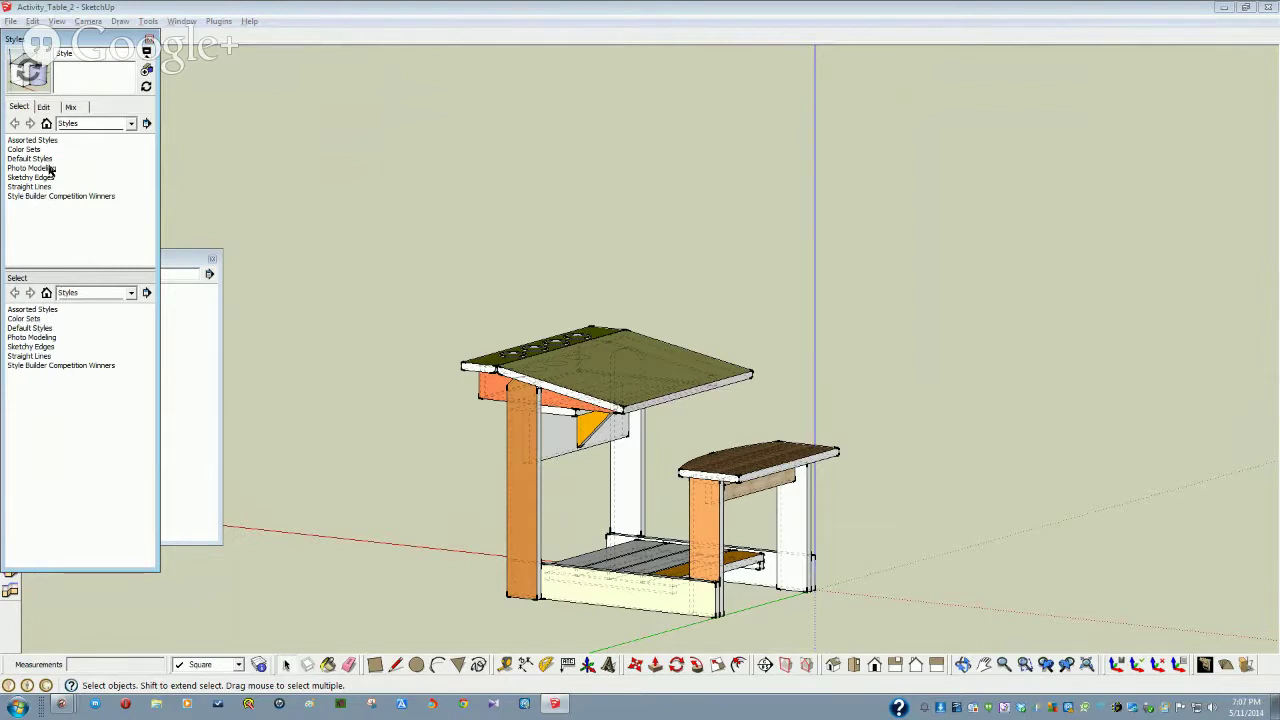
left_click(43, 107)
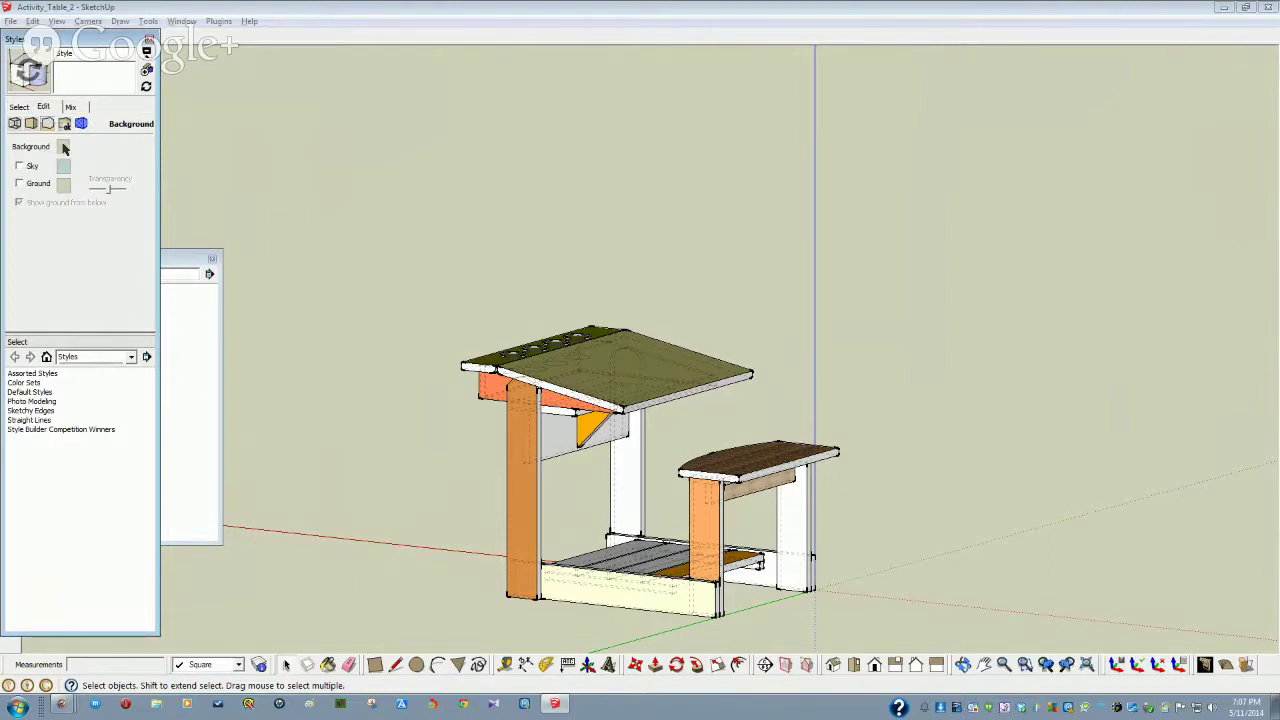
left_click(63, 147)
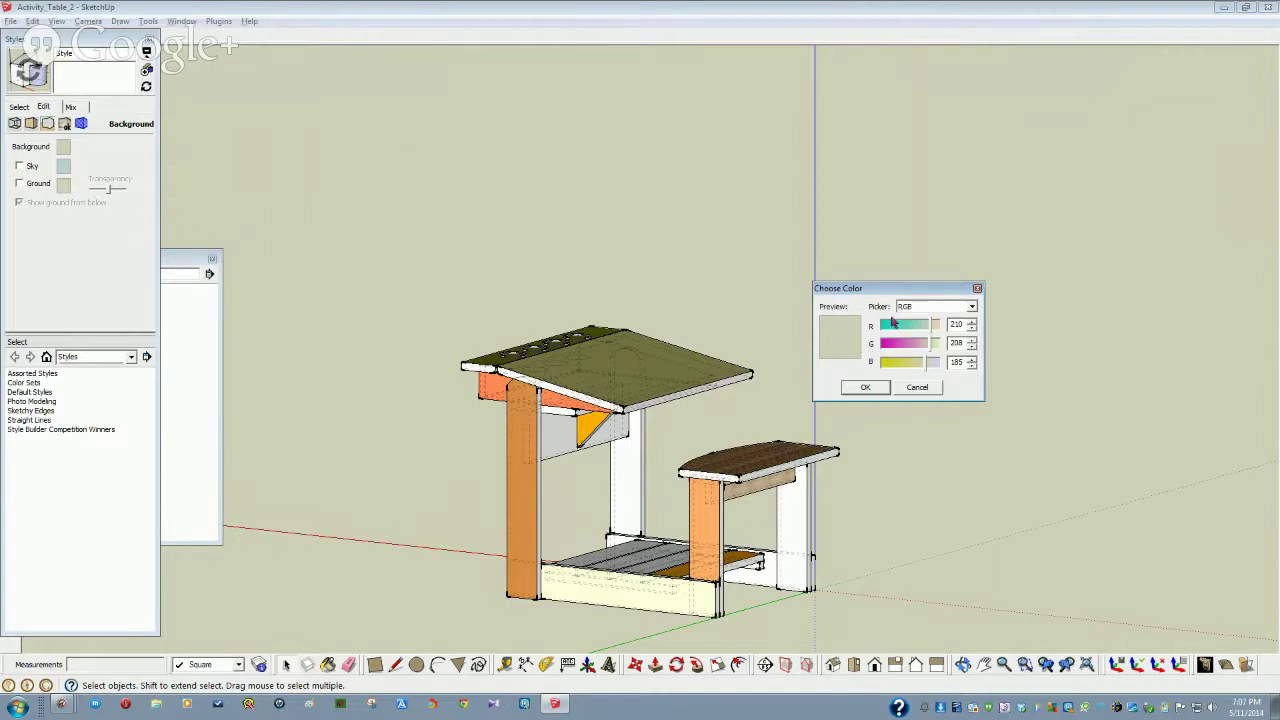
left_click(971, 306)
left_click(943, 318)
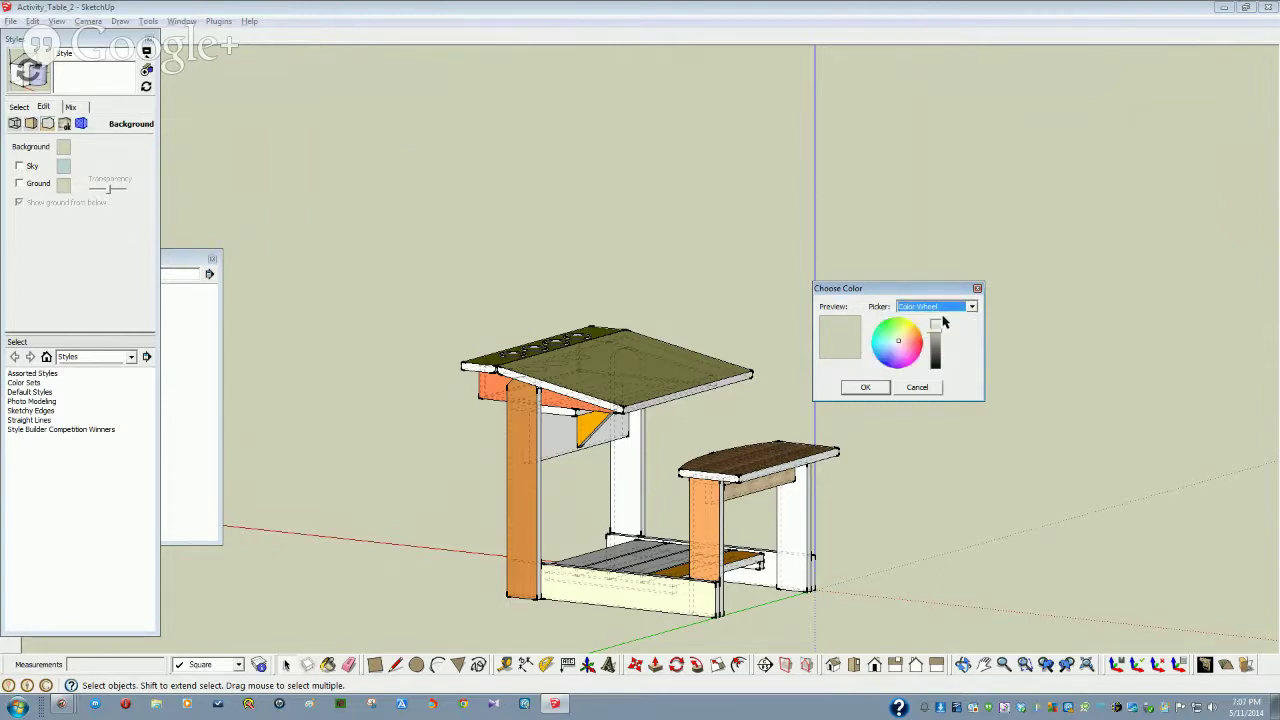
left_click(895, 339)
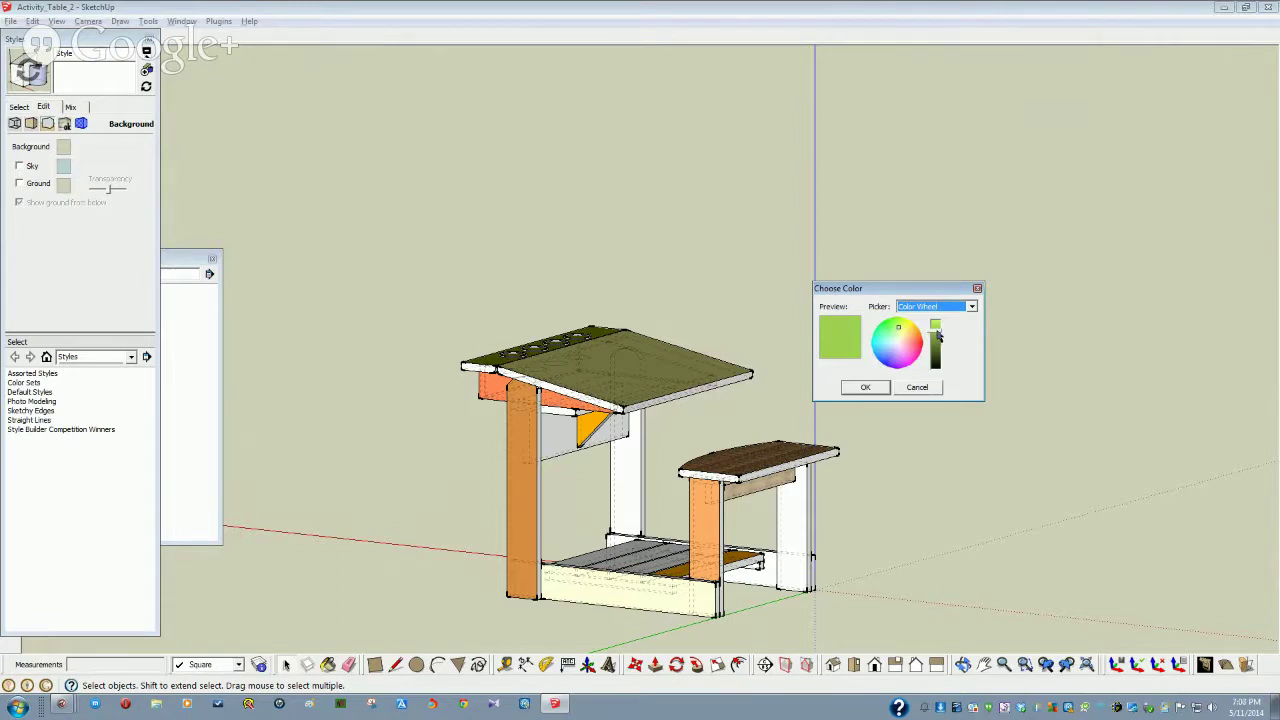
left_click_drag(938, 337, 940, 330)
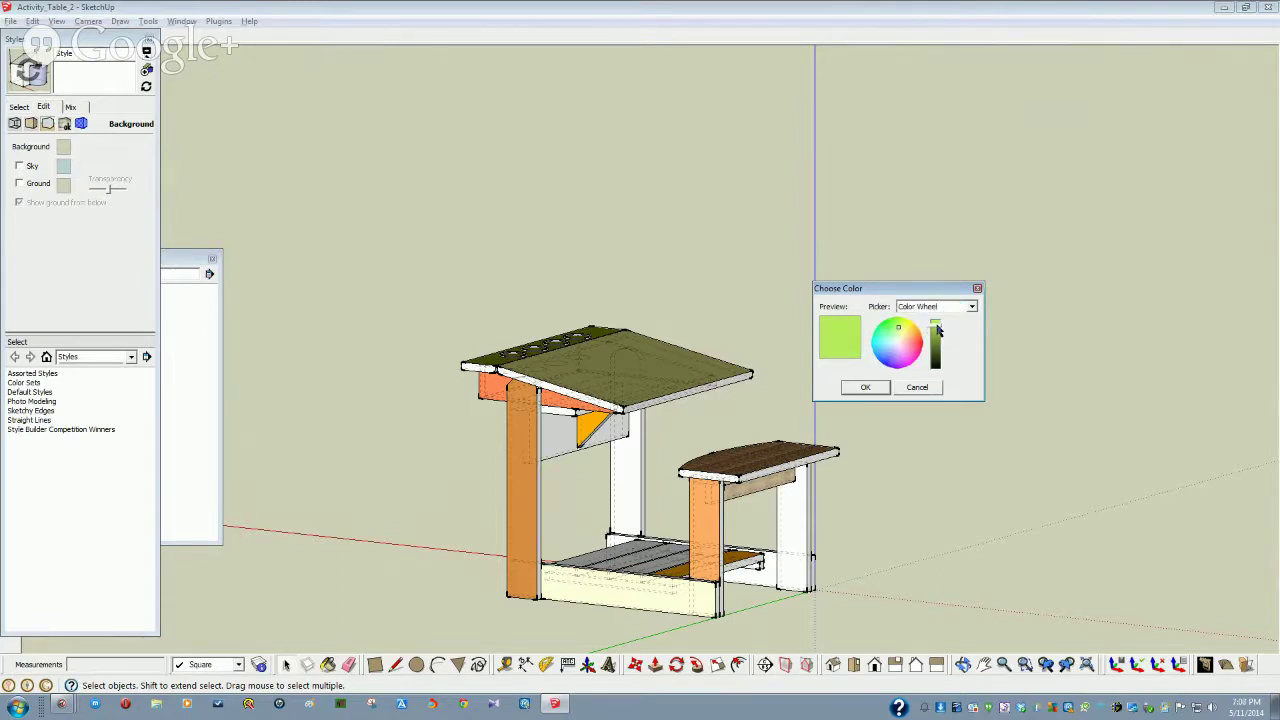
left_click(866, 388)
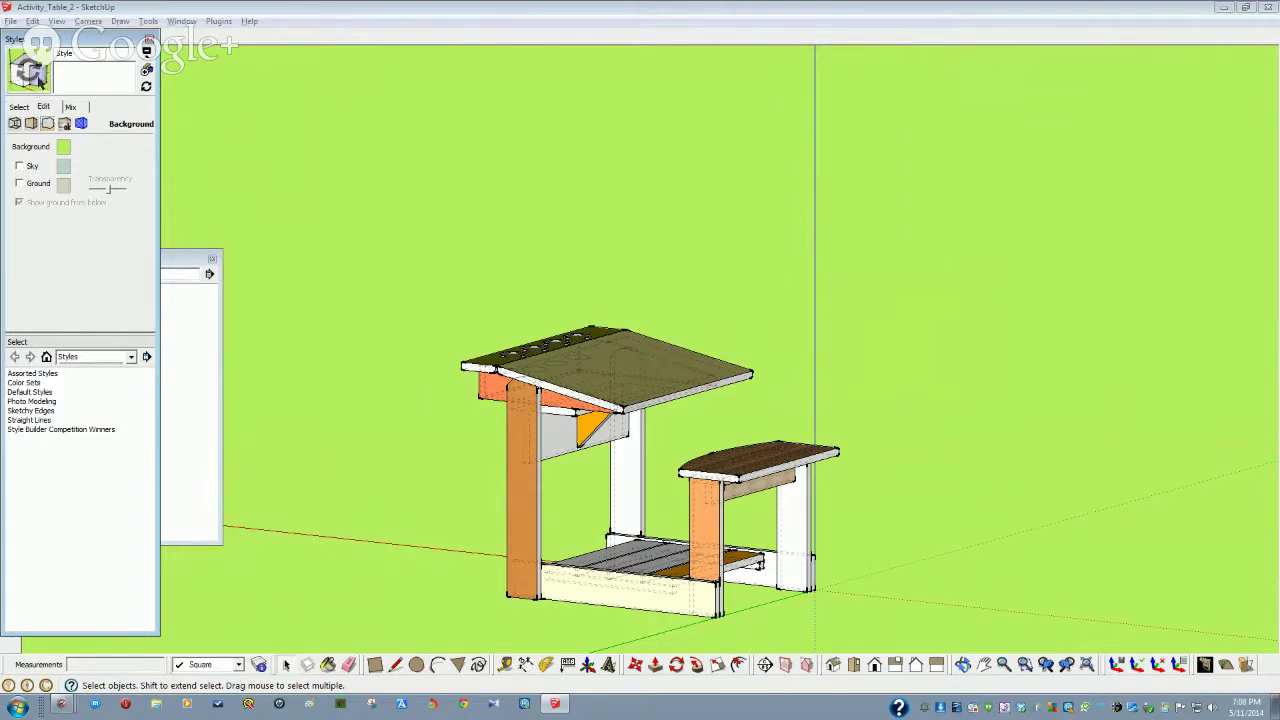
Set the style's background colour to a softer pale green
left_click(63, 150)
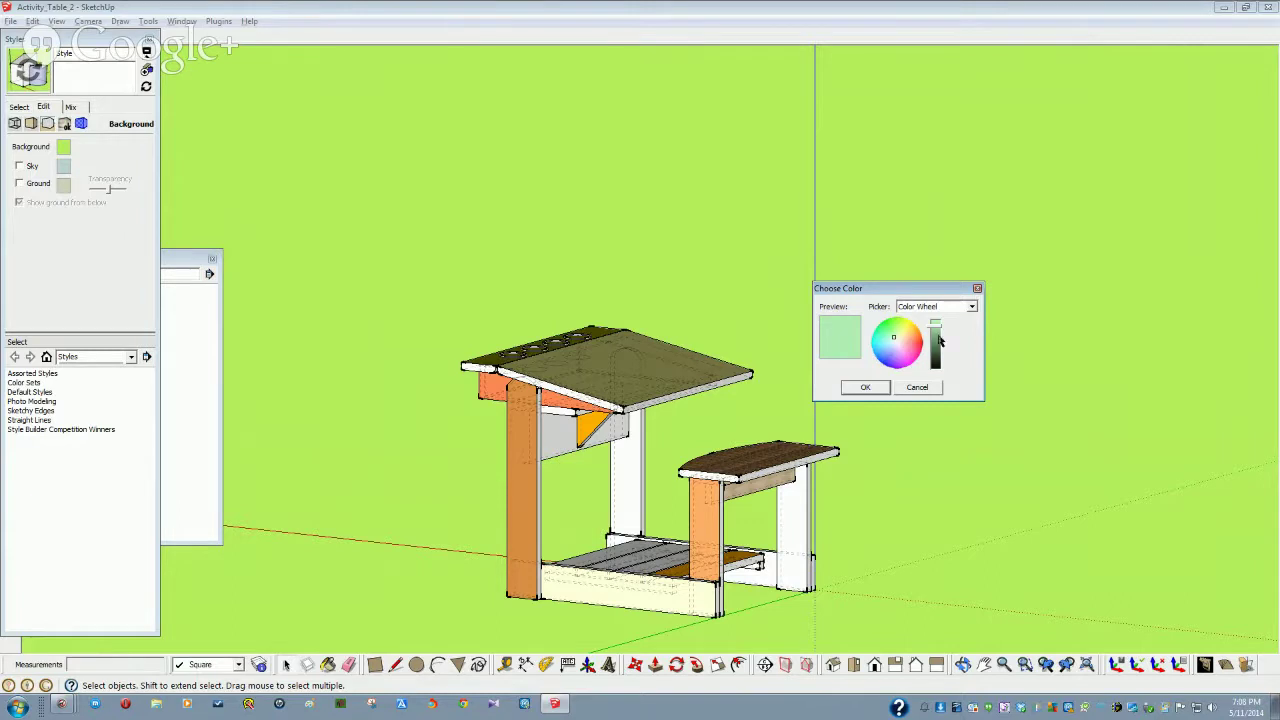
left_click(866, 388)
scroll(762, 372, "down", 10)
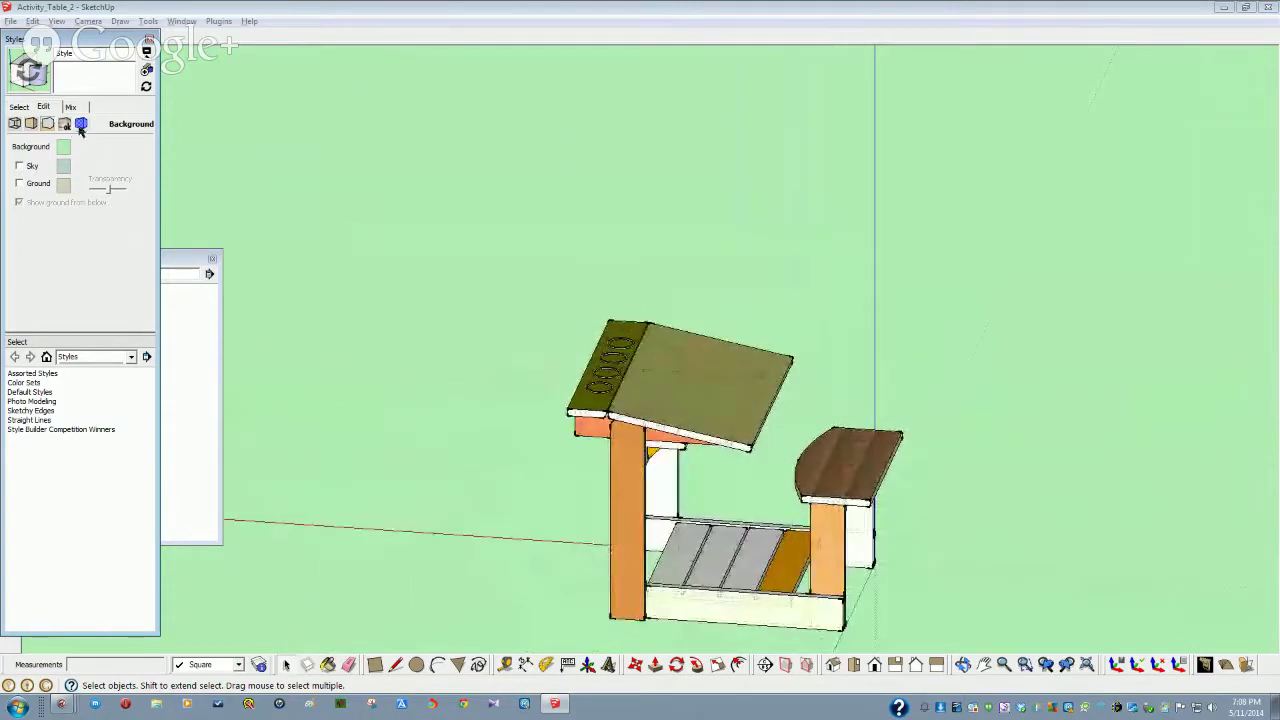
Review the style's Modeling settings and the colour picker for selected items, and close the Styles window
left_click(82, 124)
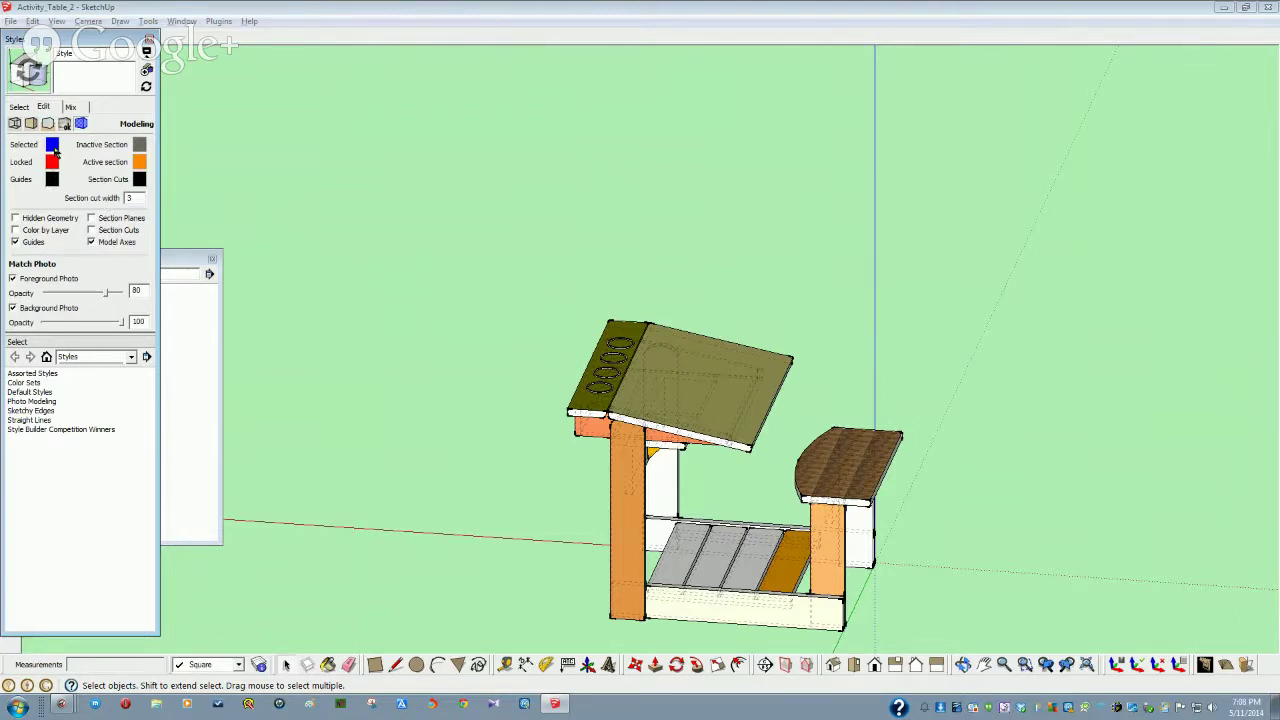
left_click(52, 145)
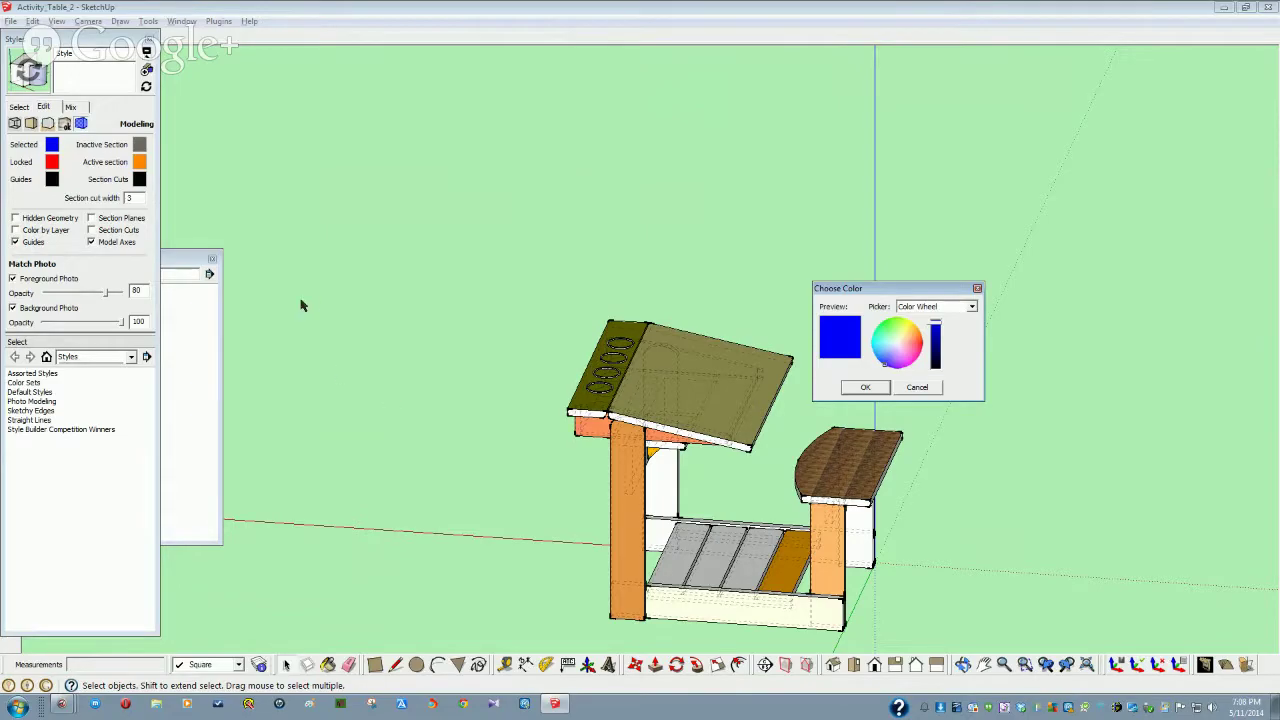
key("alt+Tab")
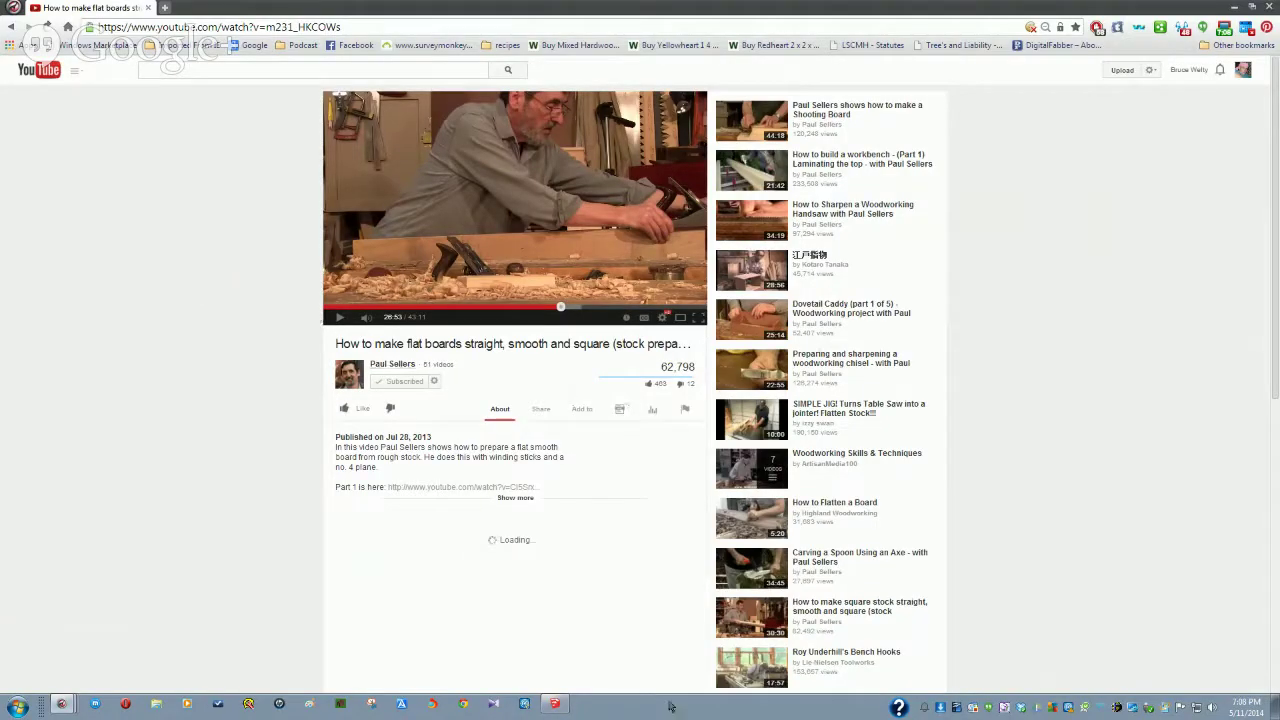
left_click(556, 705)
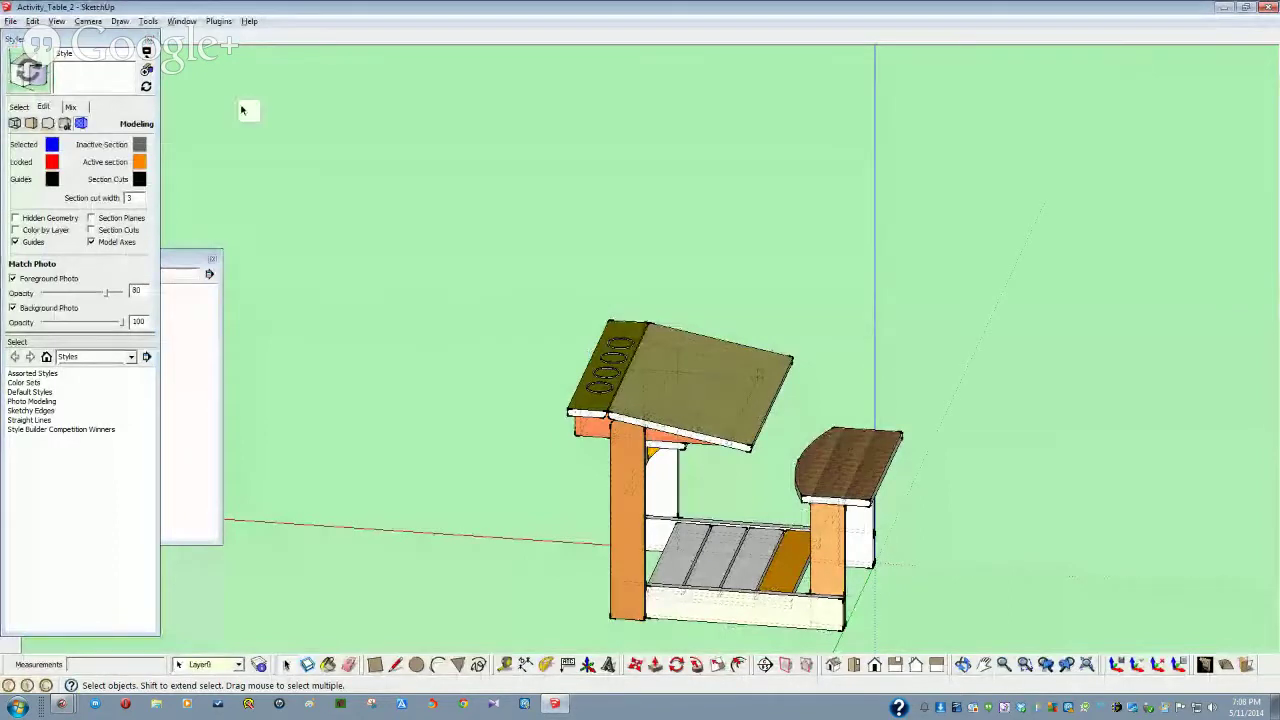
left_click(148, 42)
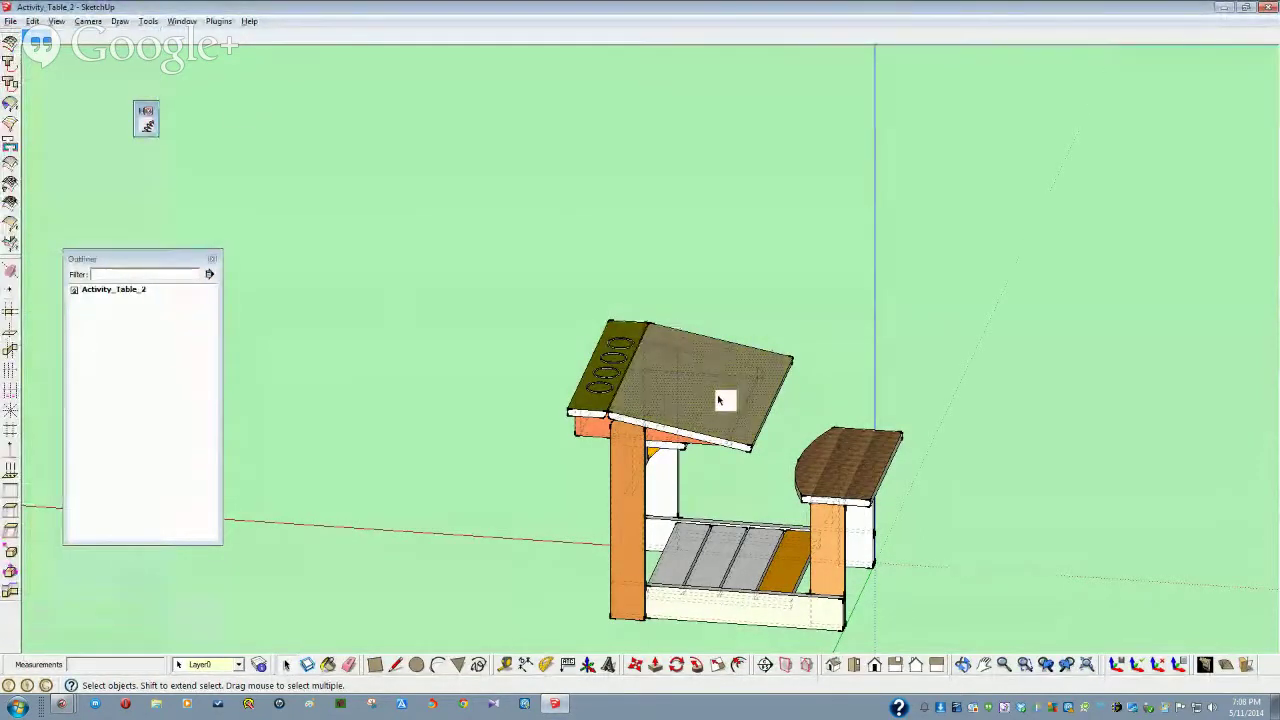
Select the large sloped roof face to check the selection highlight, and turn off back edges in the style settings
double_click(721, 400)
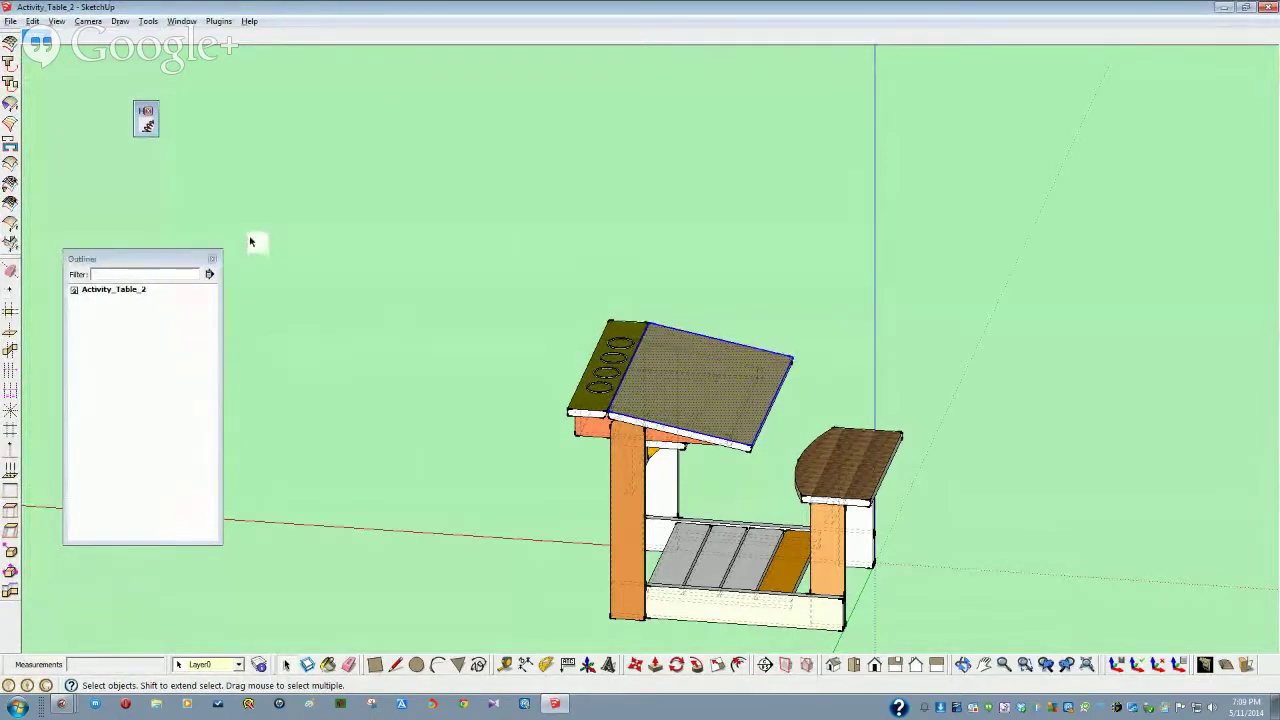
left_click(180, 22)
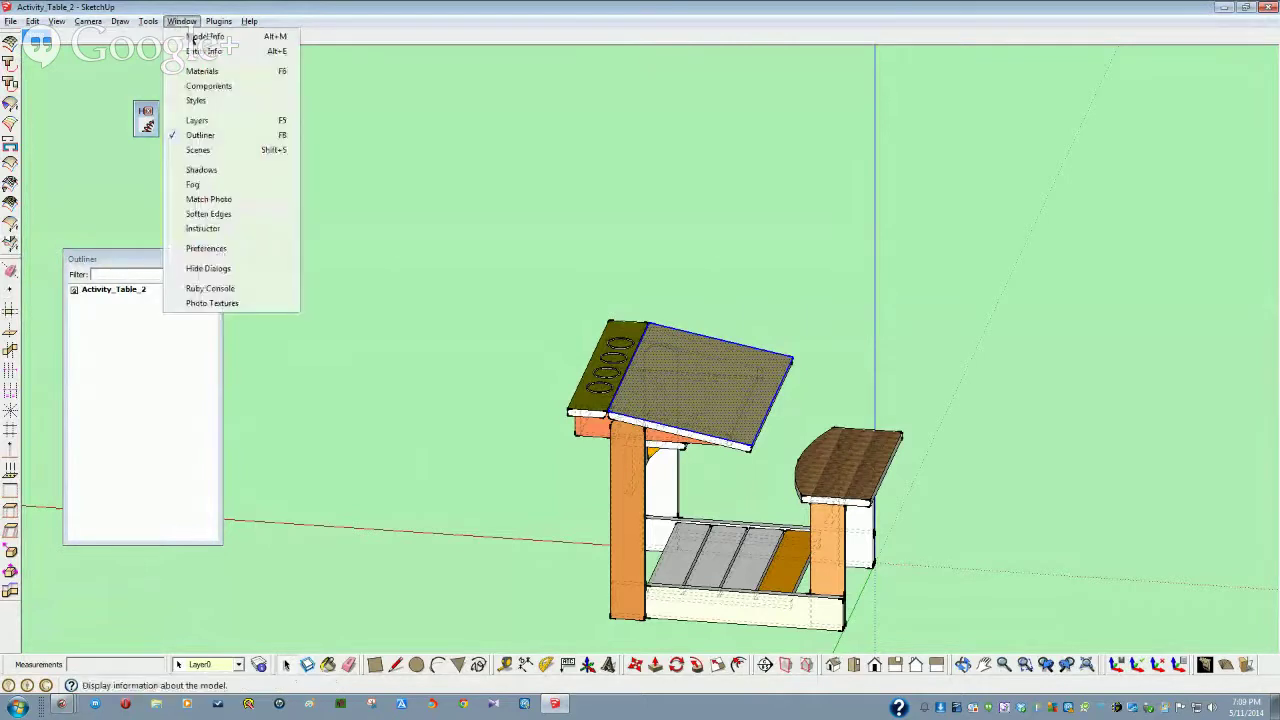
left_click(211, 102)
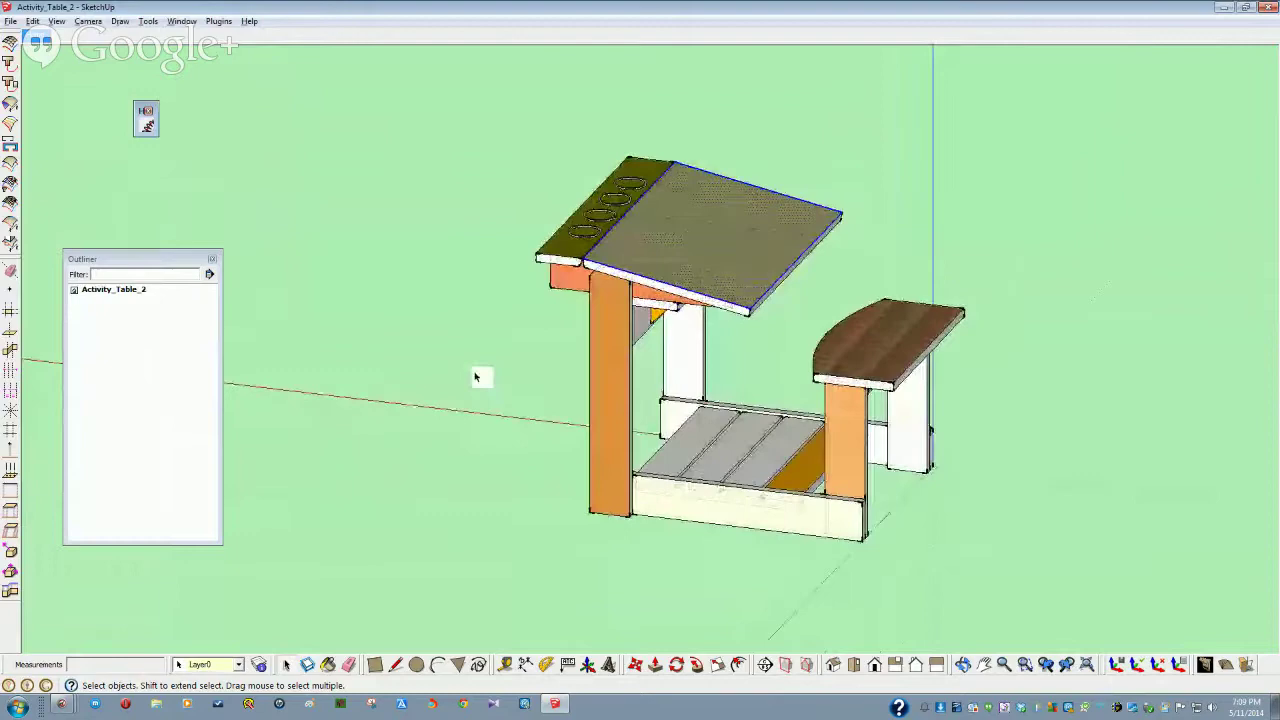
Copy the outer faces of one side's tall post, short post, base board and roof support 10 inches outward along the green axis
scroll(476, 376, "up", 5)
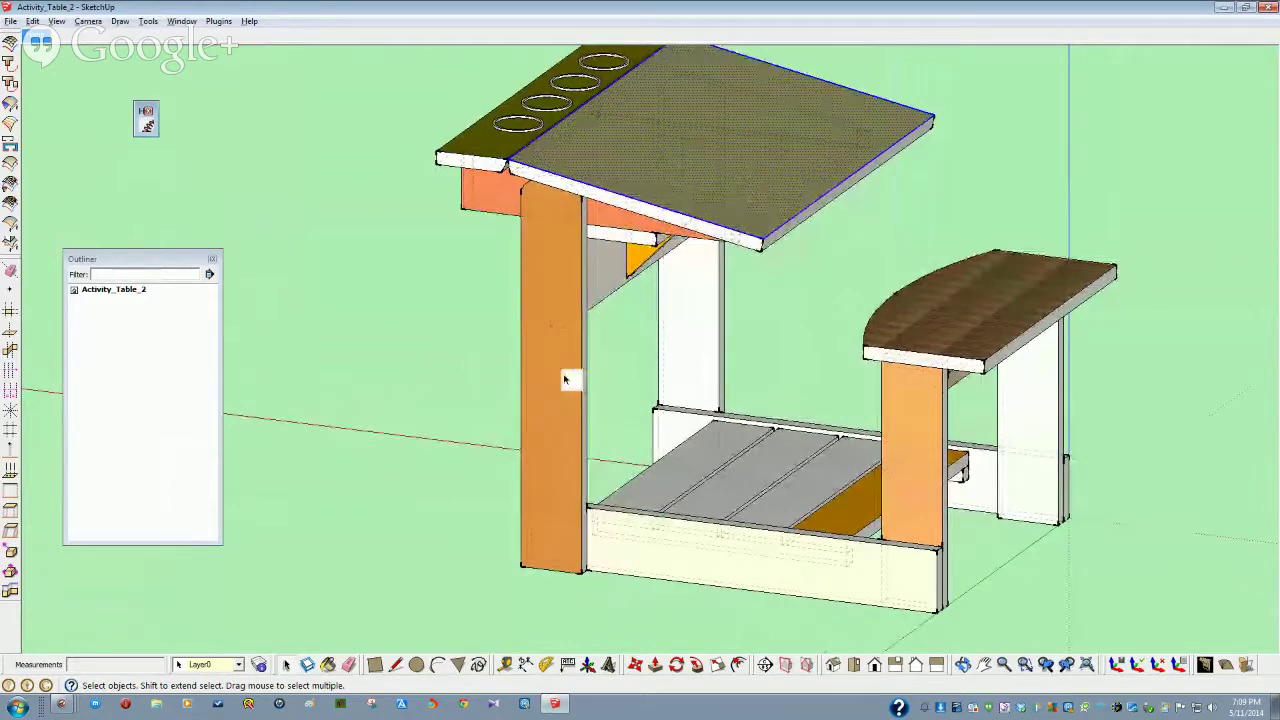
middle_click_drag(569, 374, 633, 519)
left_click(633, 519)
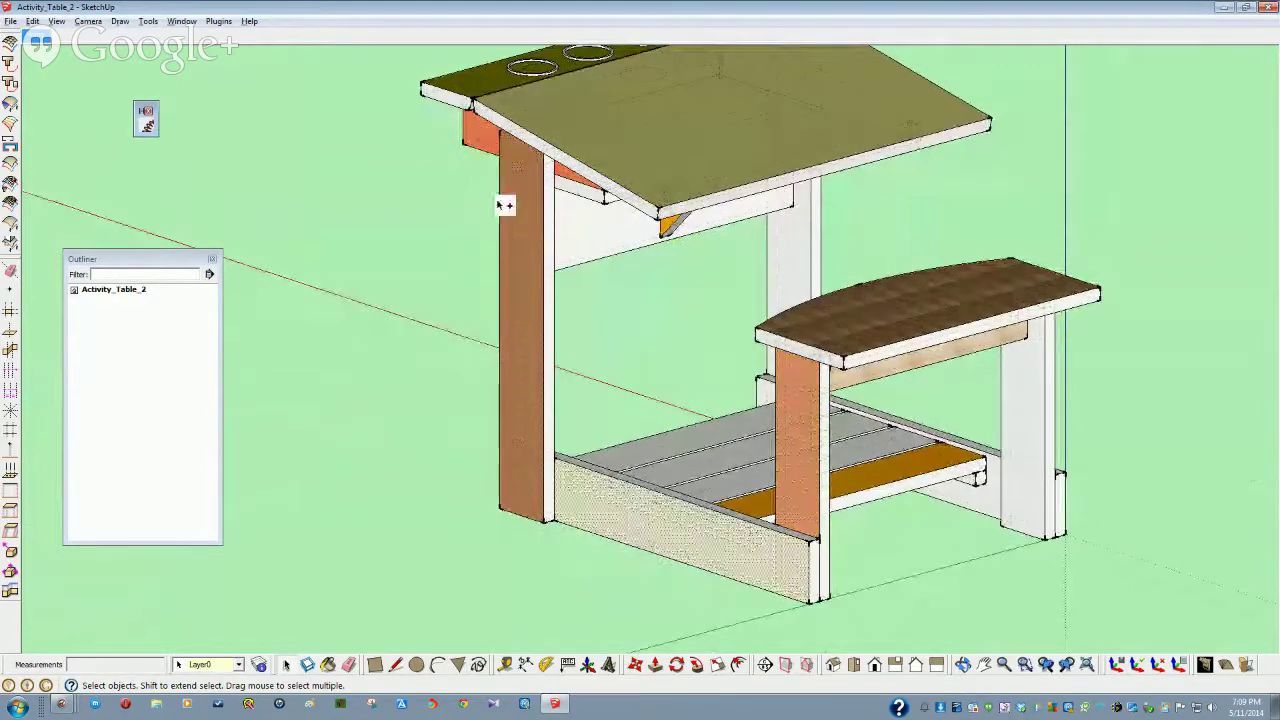
middle_click_drag(657, 346, 517, 177)
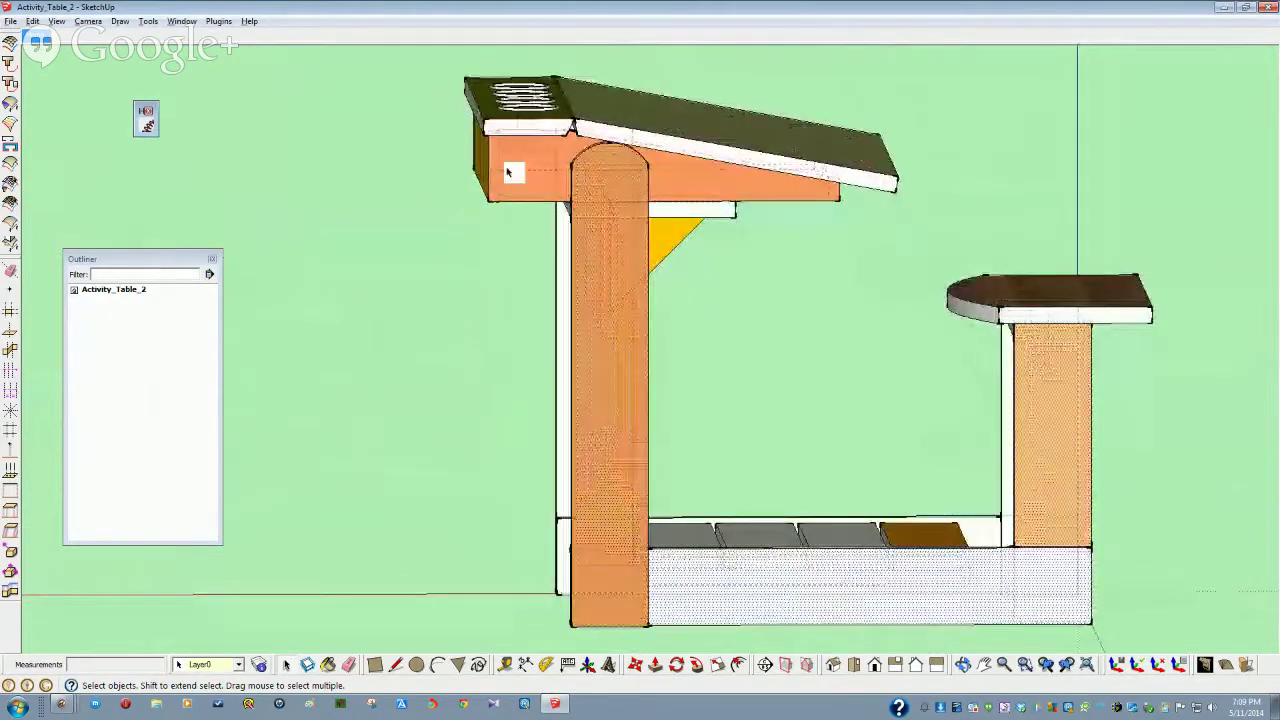
left_click(537, 184, "ctrl")
key("F8")
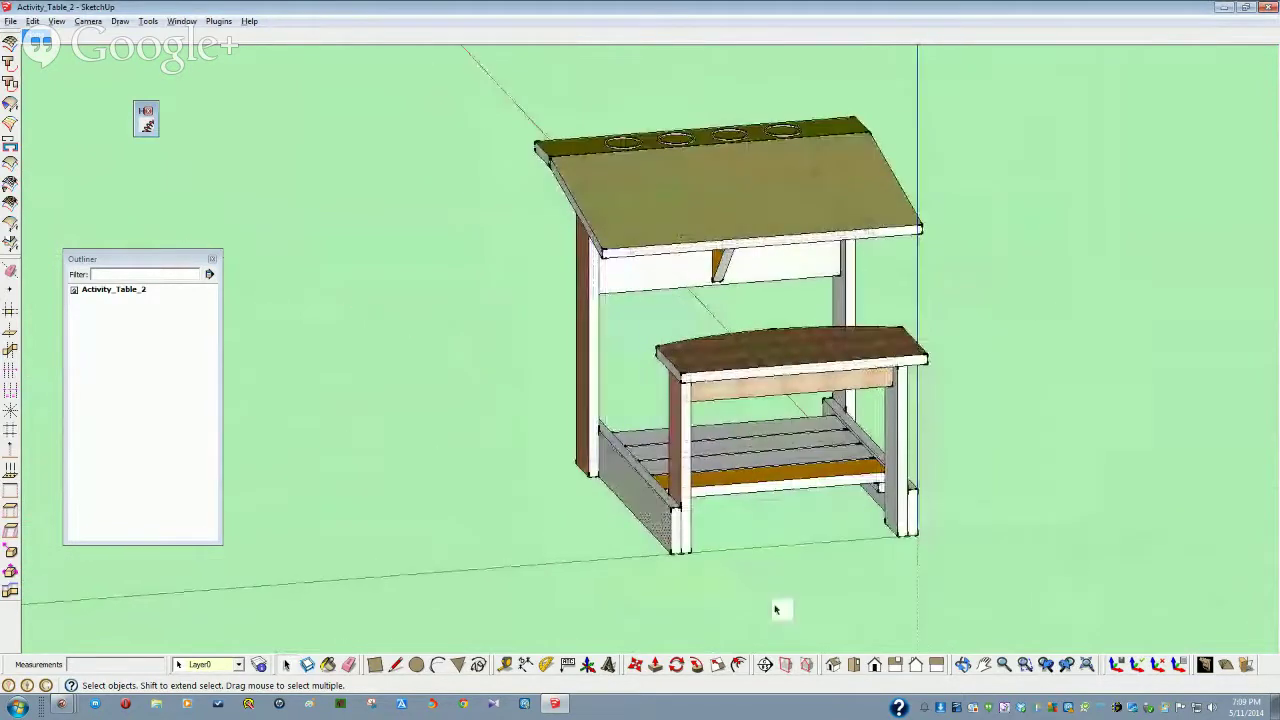
left_click(634, 665)
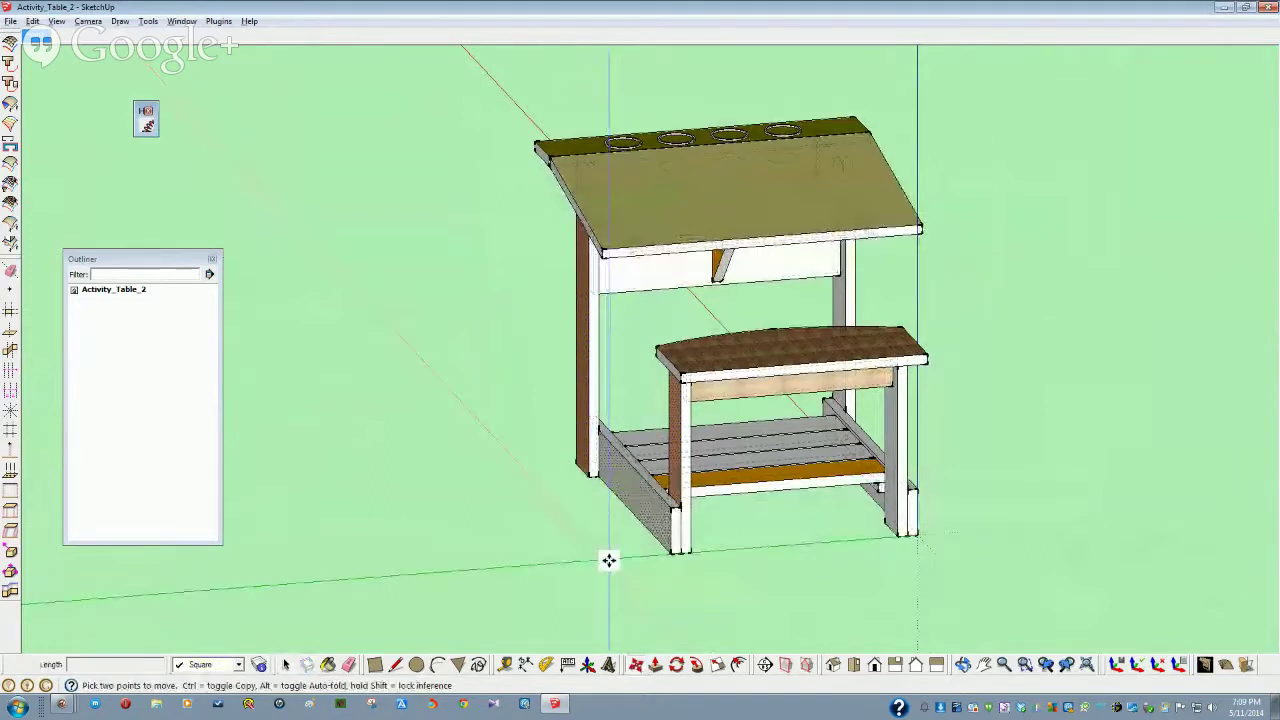
left_click(609, 560)
key("ctrl")
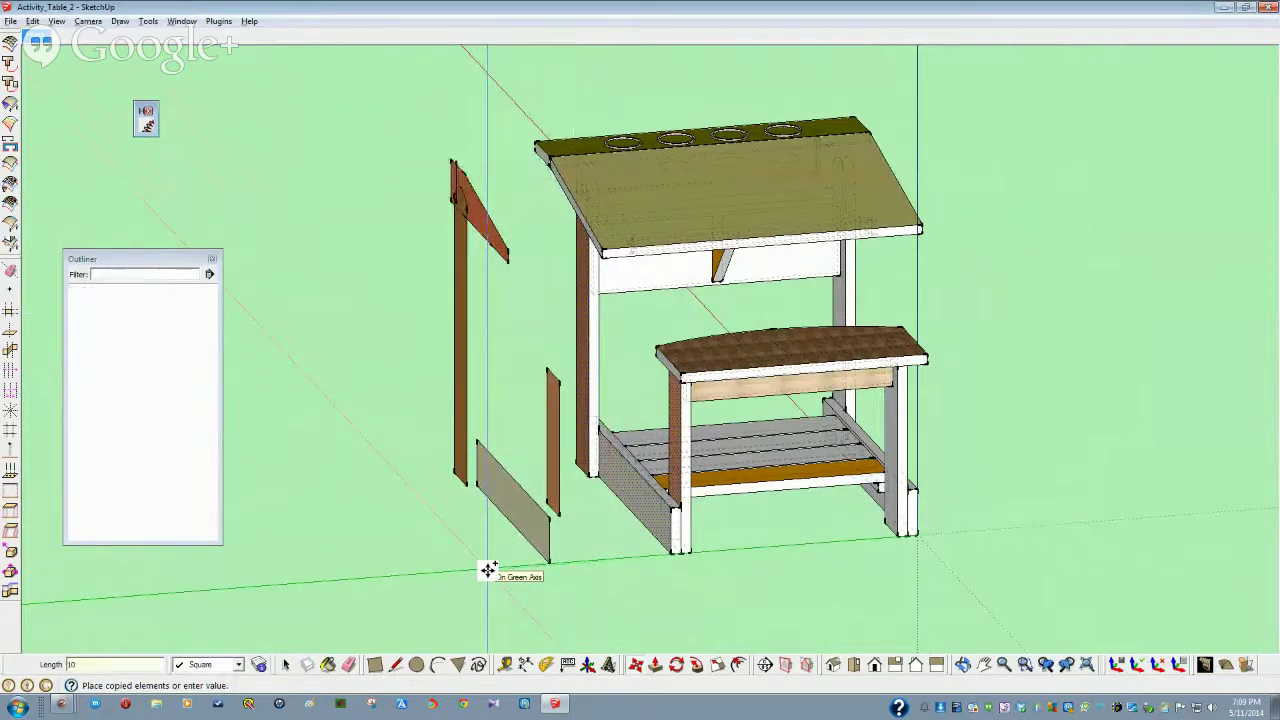
type("10")
key("Return")
key("space")
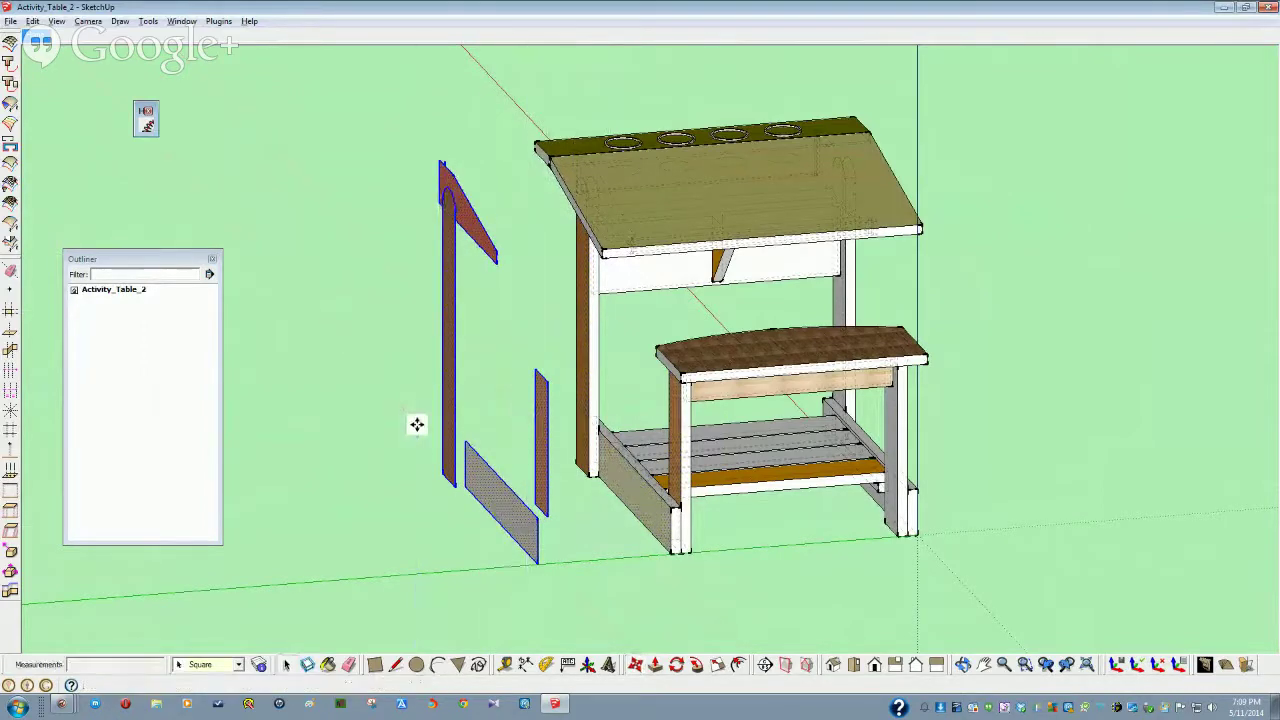
left_click(417, 423)
Remove the original outer faces of the tall post, base board, short post and roof support from the table
middle_click_drag(608, 244, 641, 415)
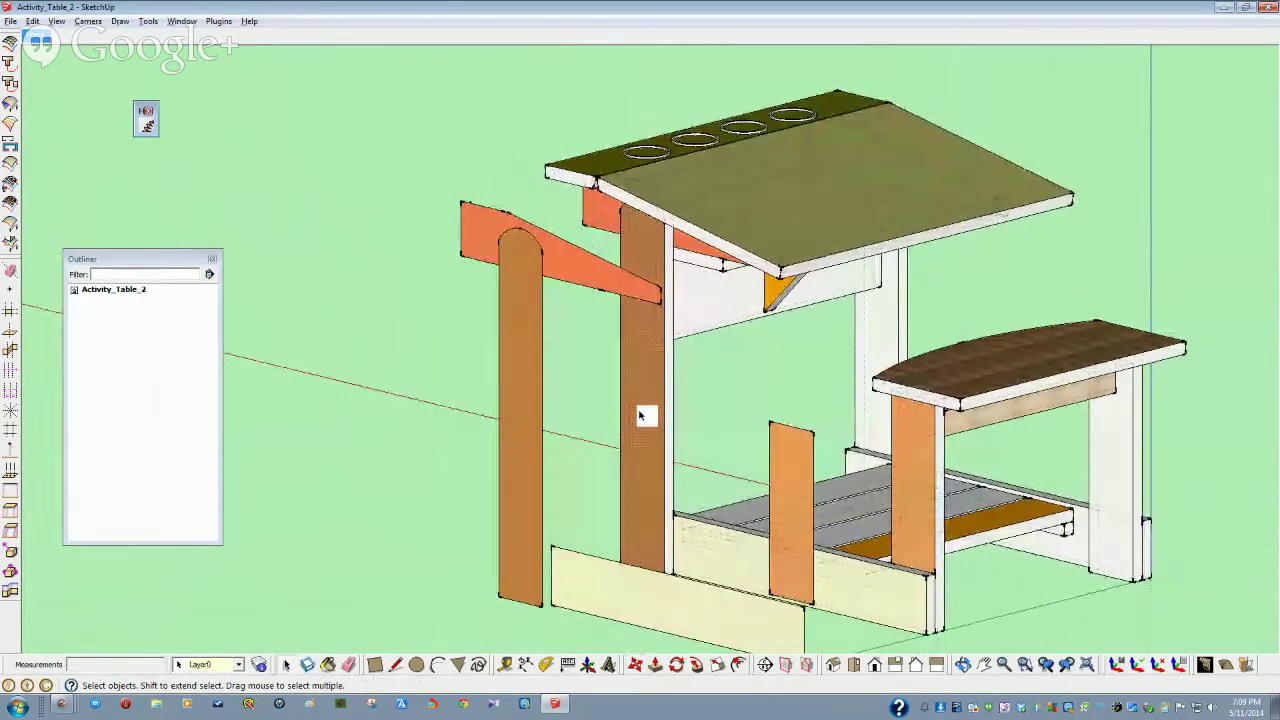
left_click(641, 415)
left_click(719, 565, "shift")
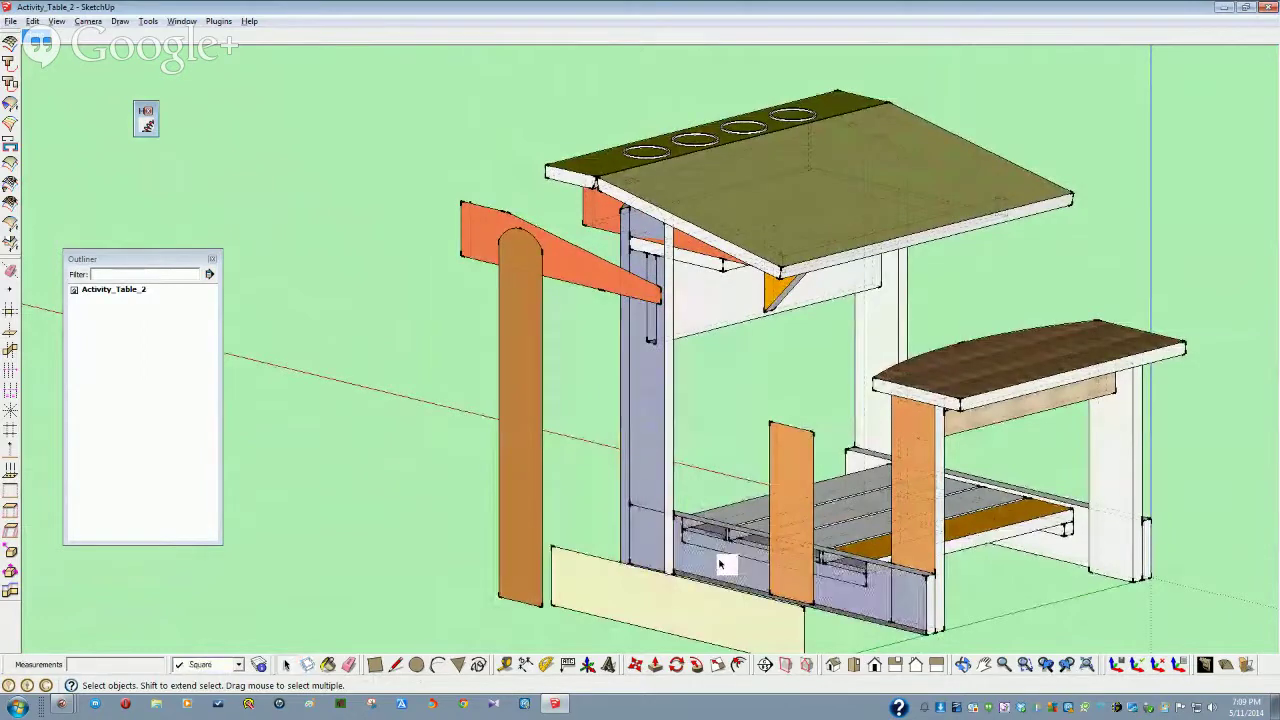
left_click(917, 530, "shift")
middle_click_drag(917, 530, 727, 258)
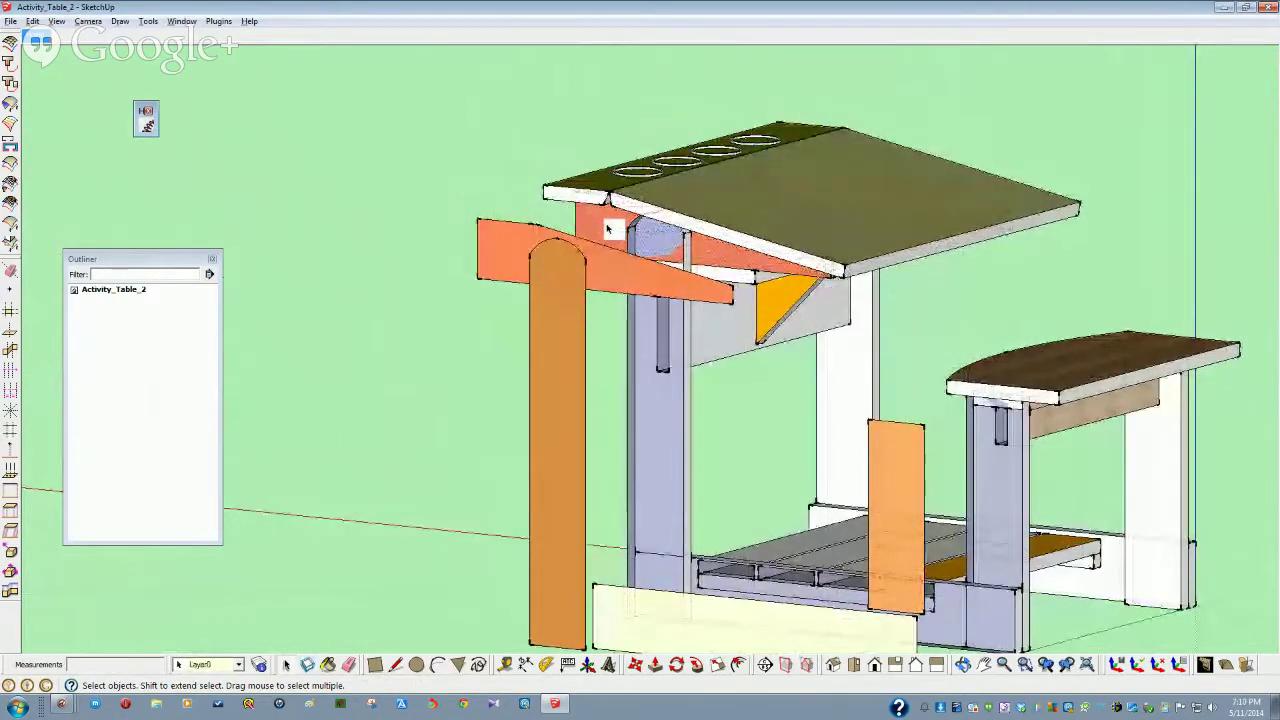
middle_click_drag(723, 391, 754, 386)
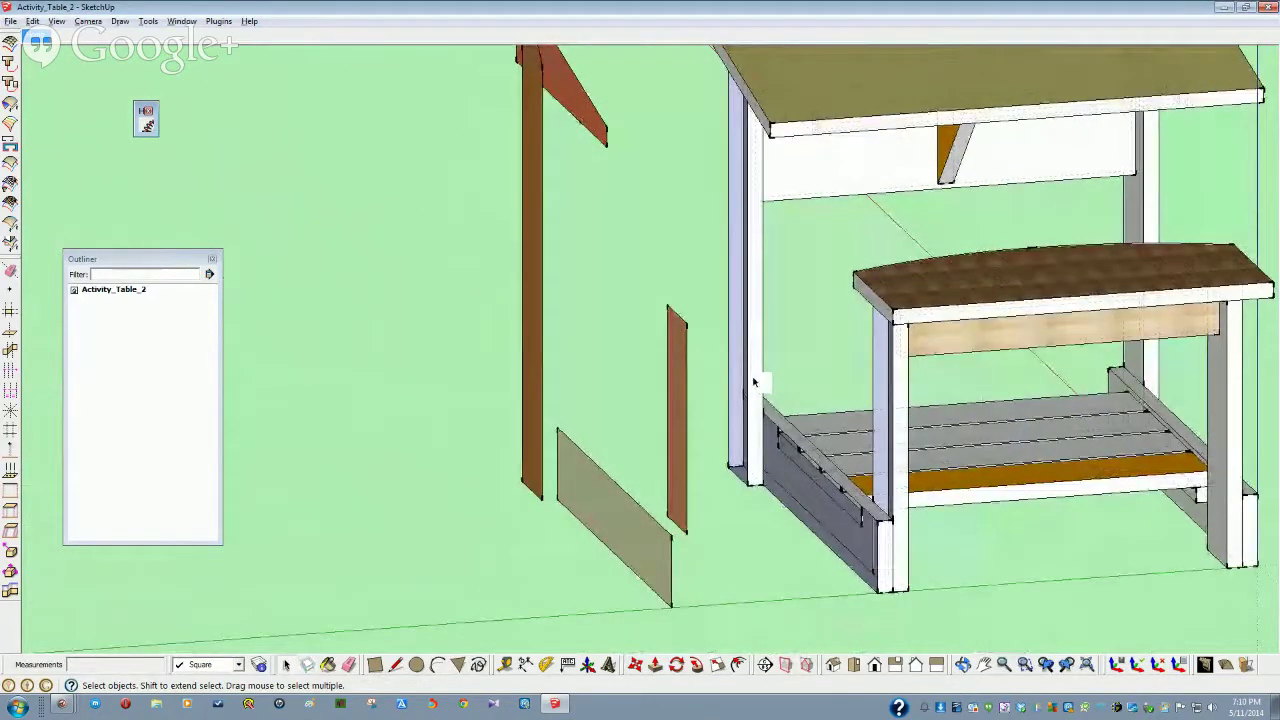
middle_click_drag(756, 348, 744, 343)
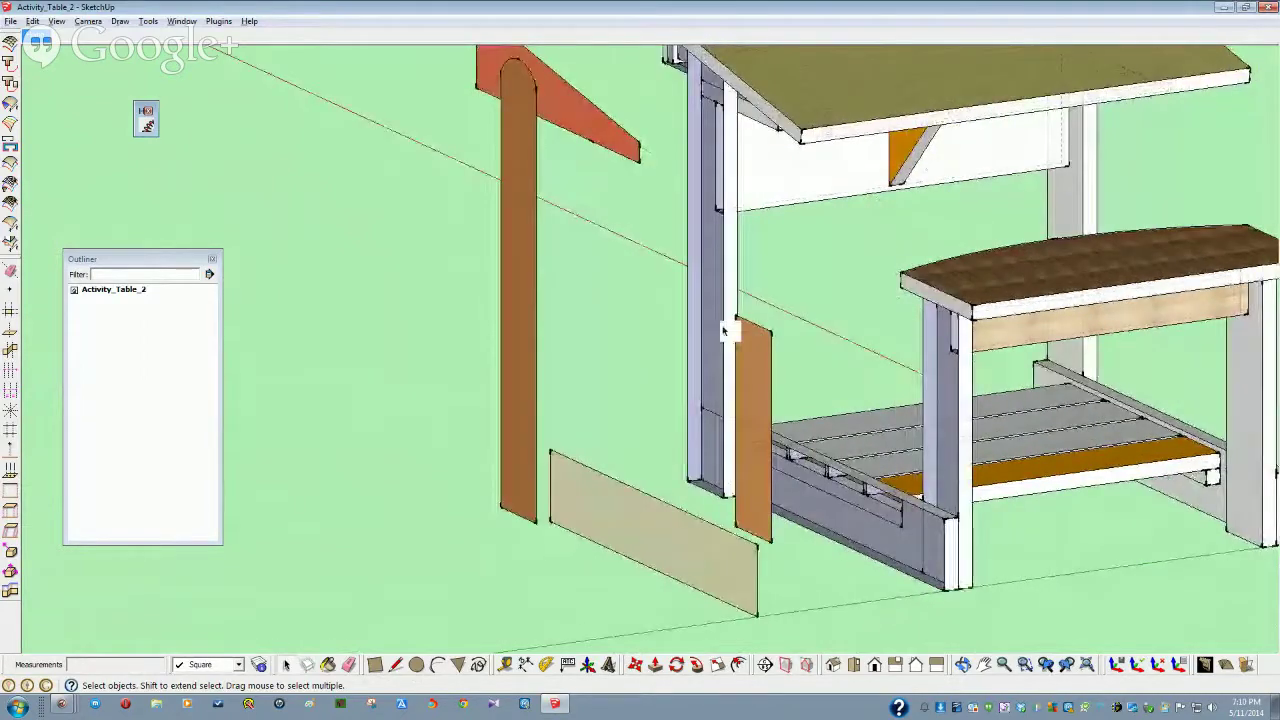
scroll(726, 333, "up", 6)
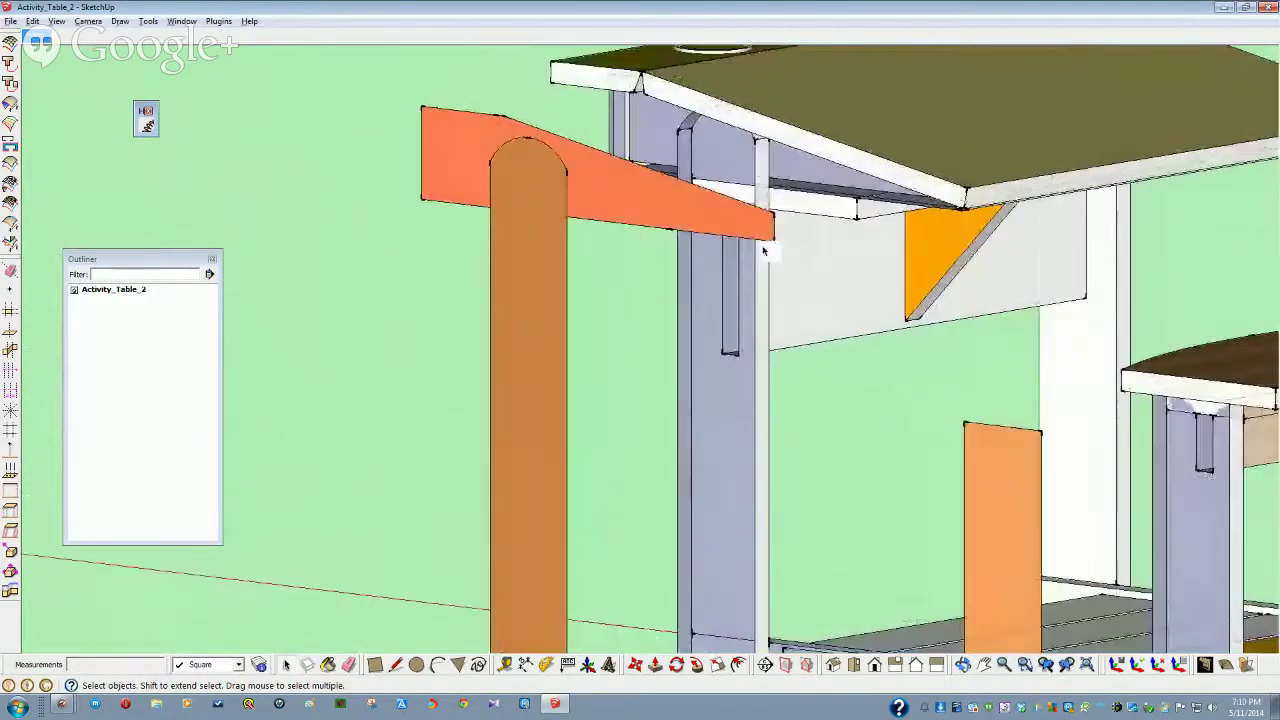
Copy the narrow roof panel's top face 10 inches straight up along the blue axis
middle_click_drag(763, 251, 509, 344)
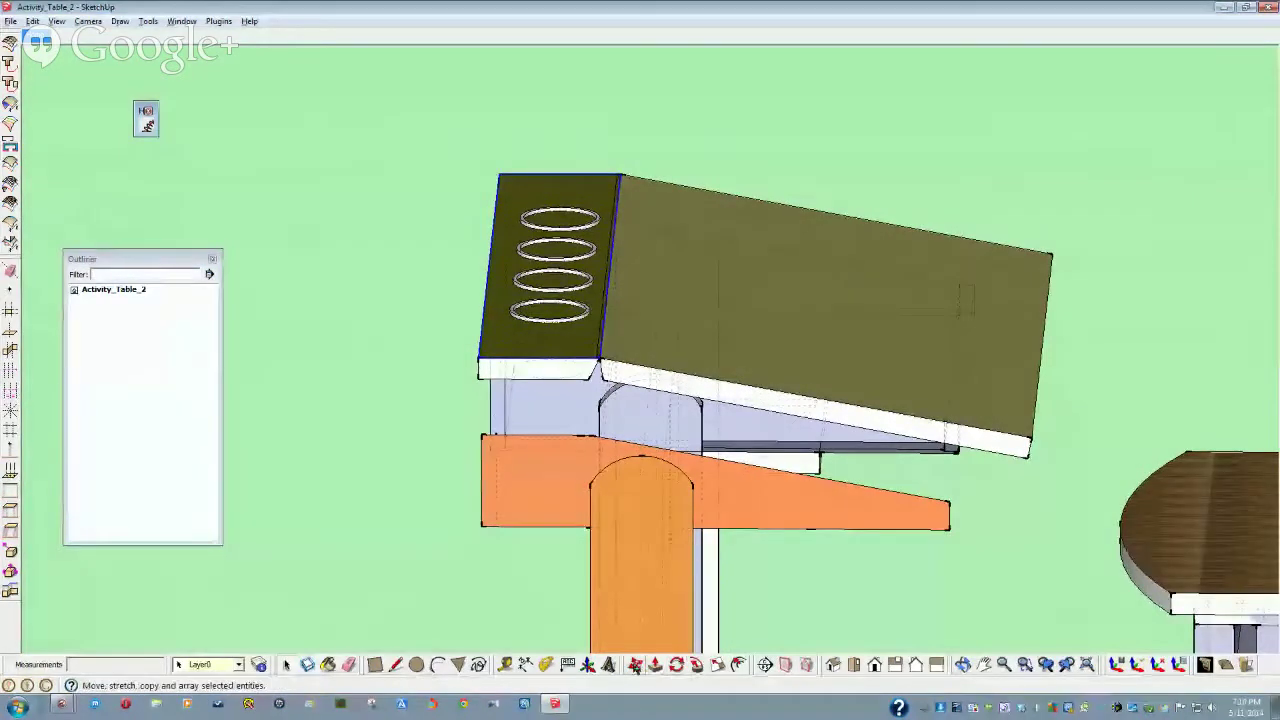
left_click(588, 665)
middle_click_drag(409, 583, 430, 536)
key("ctrl")
left_click(431, 534)
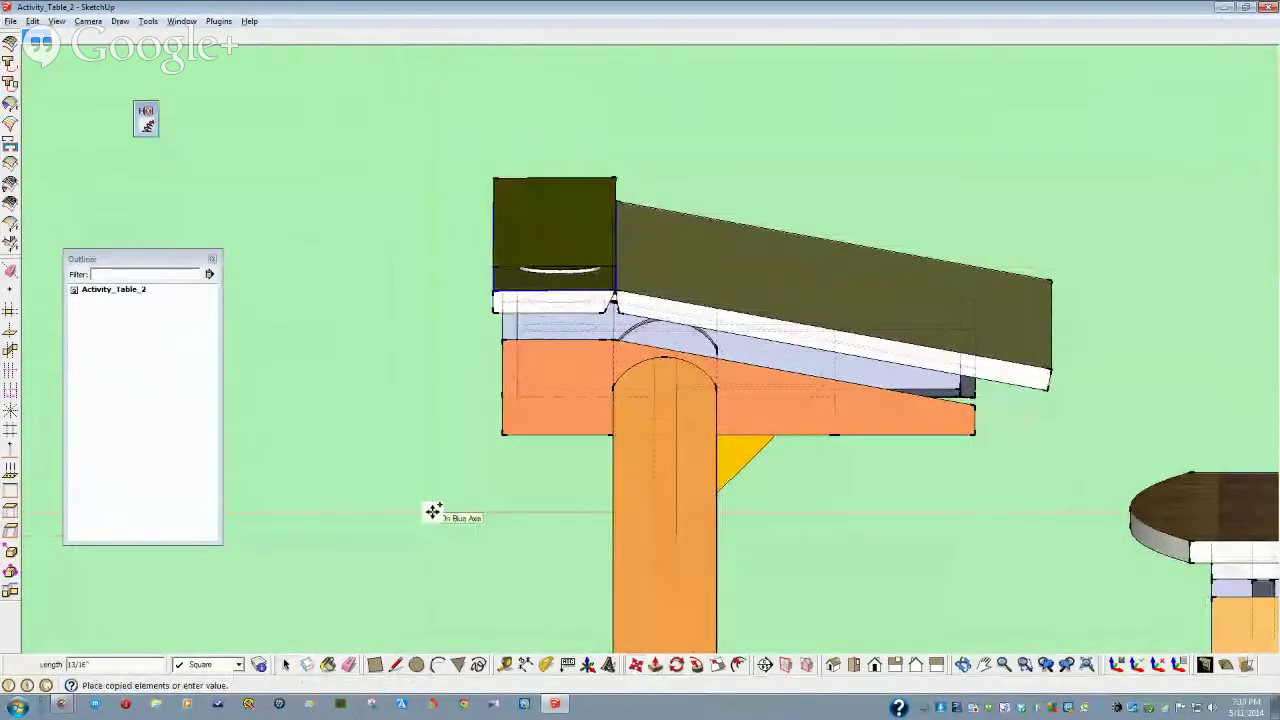
type("10")
key("Return")
key("space")
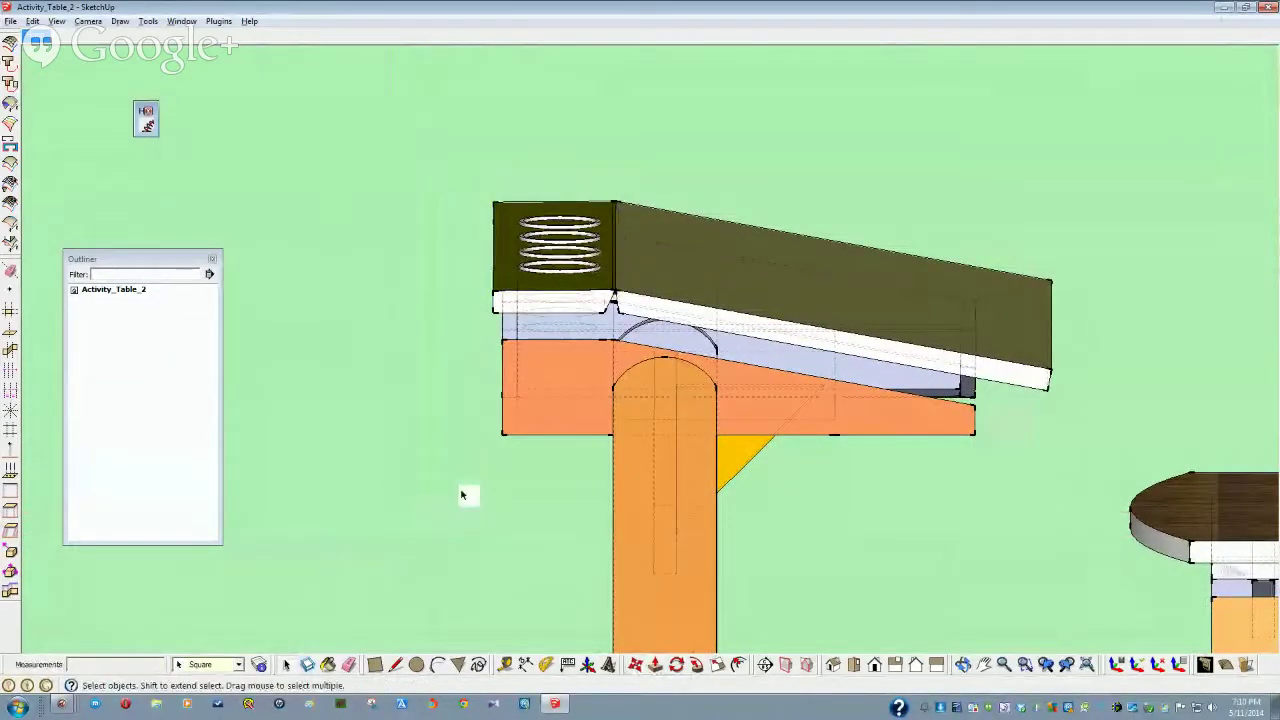
Remove the original top face of the narrow roof panel around the four cups
scroll(464, 514, "down", 2)
middle_click_drag(462, 516, 575, 524)
key("Escape")
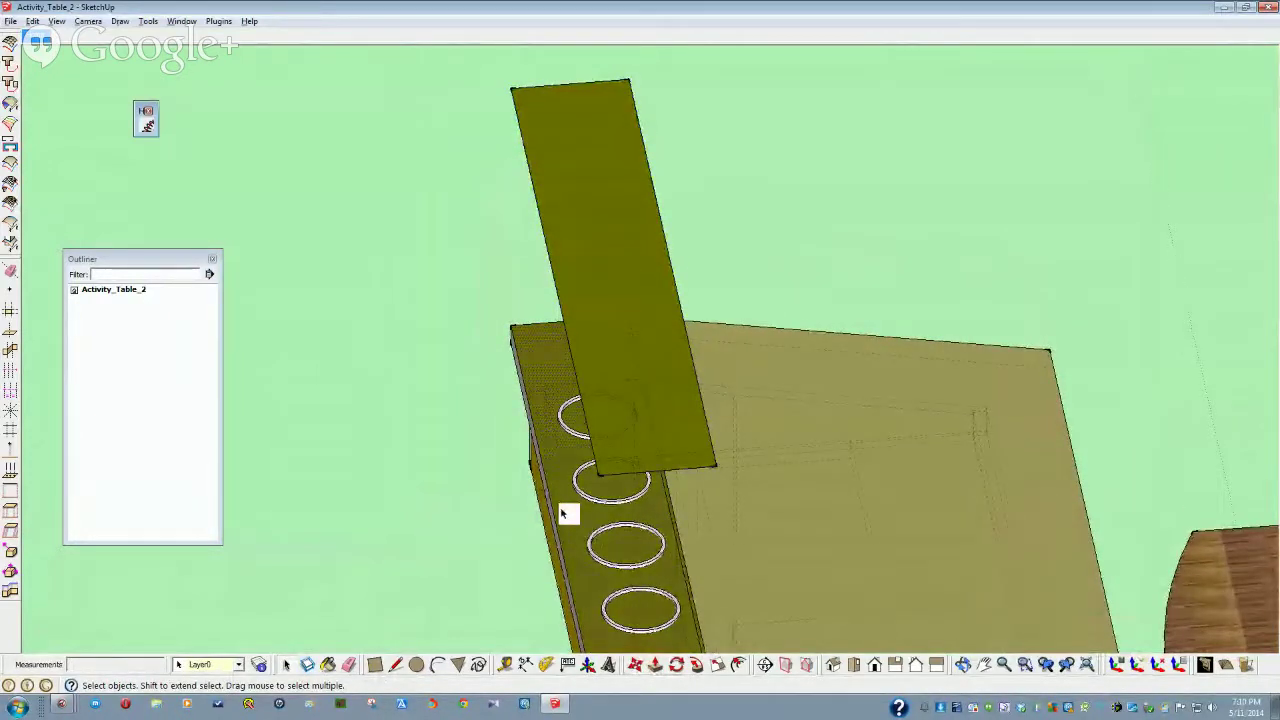
left_click(562, 513)
middle_click_drag(588, 503, 443, 329)
Copy the large sloped roof panel's top face 10 inches straight up along the blue axis
middle_click_drag(414, 257, 745, 450)
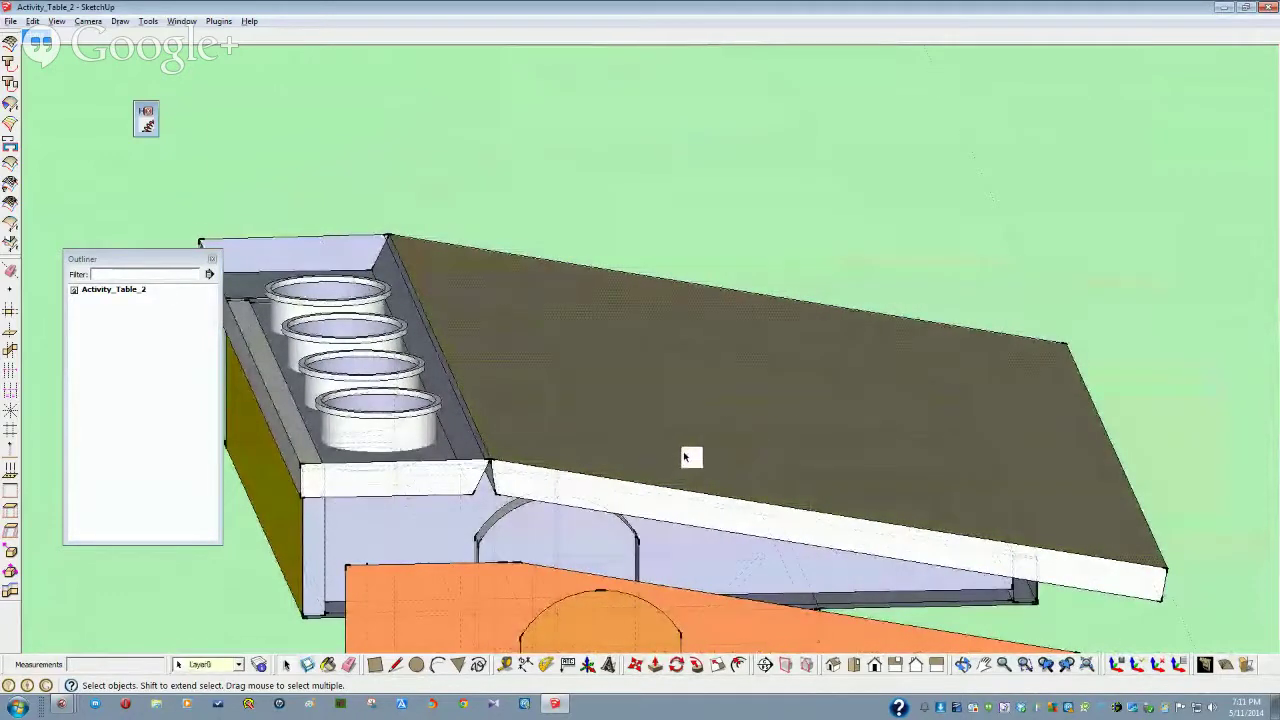
left_click(655, 666)
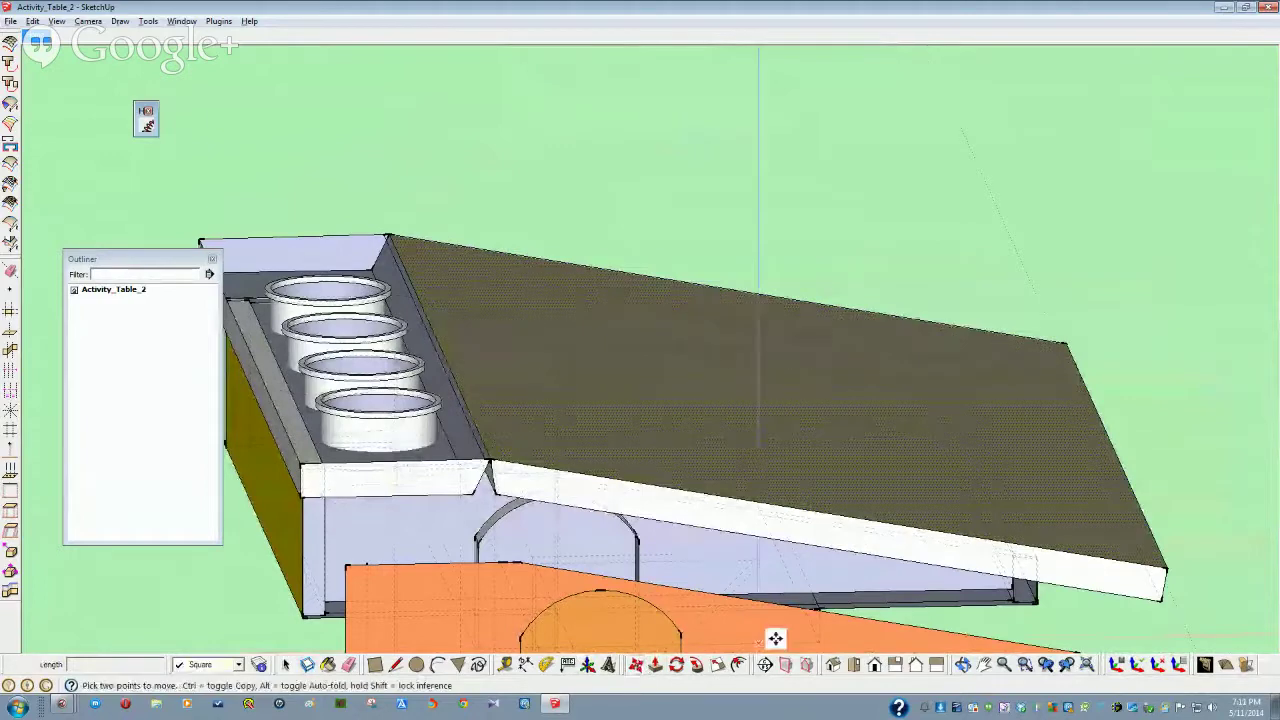
key("ctrl")
left_click(1162, 598)
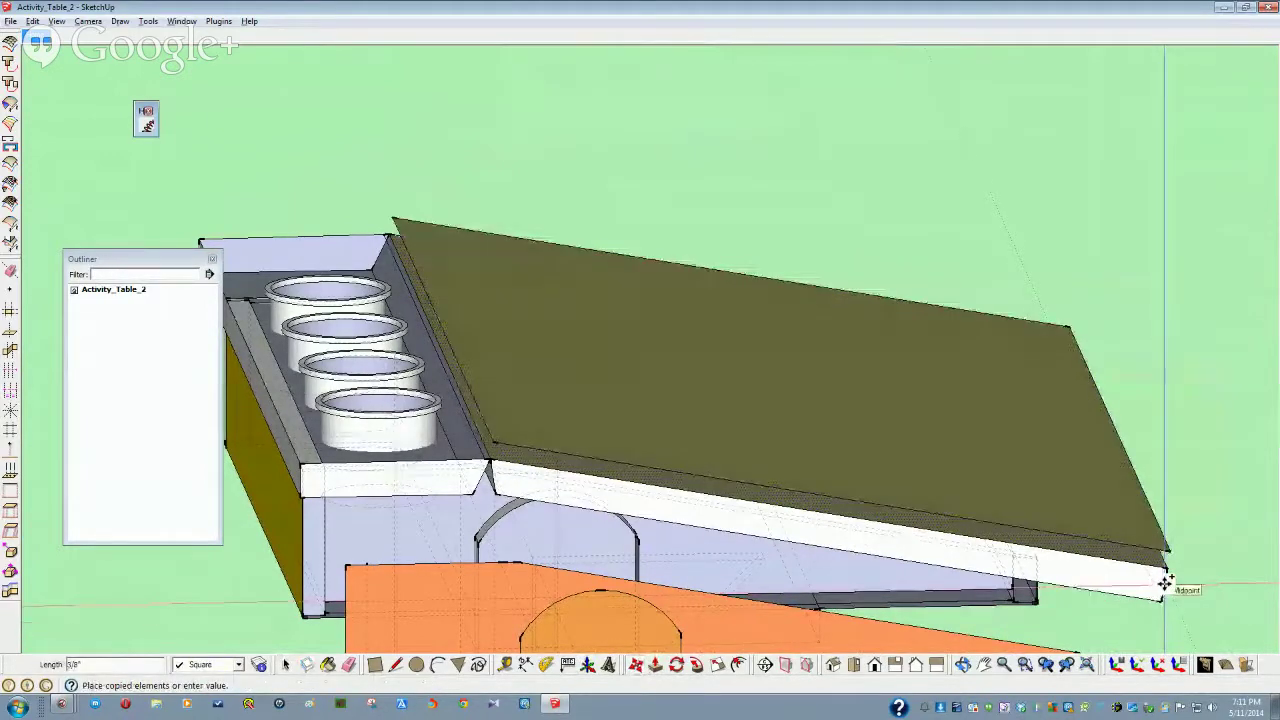
type("10")
key("Return")
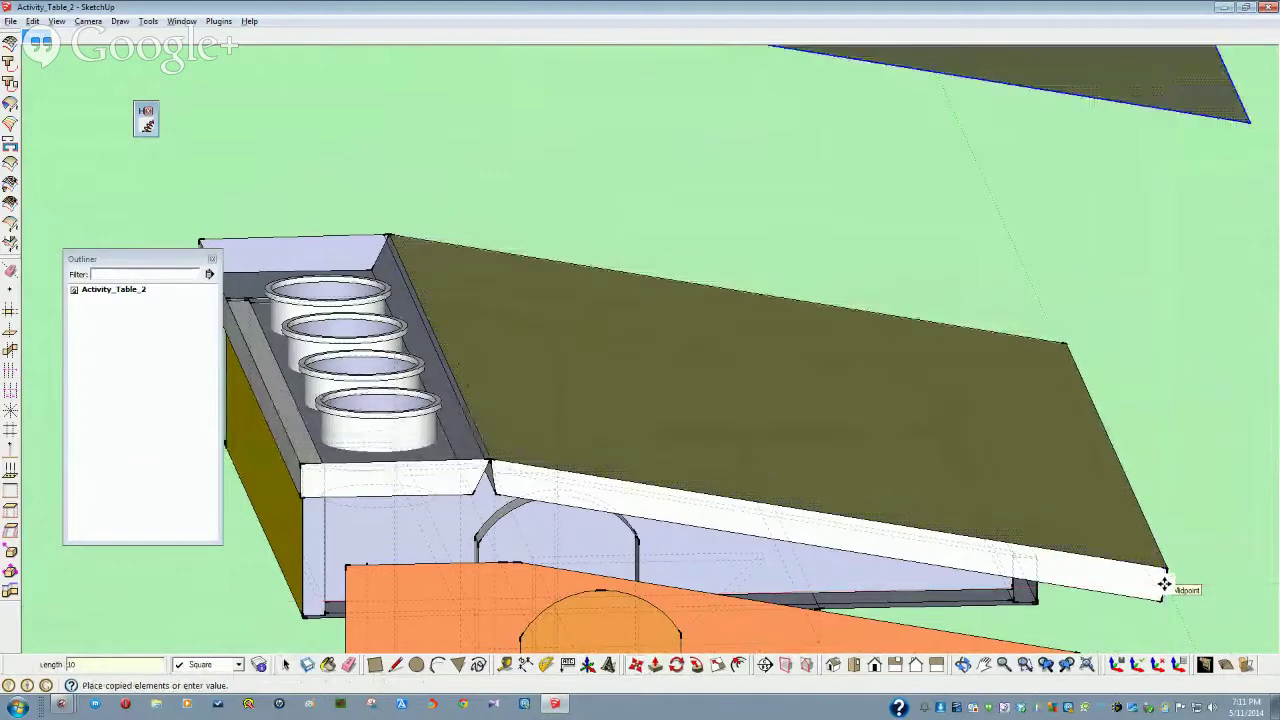
key("space")
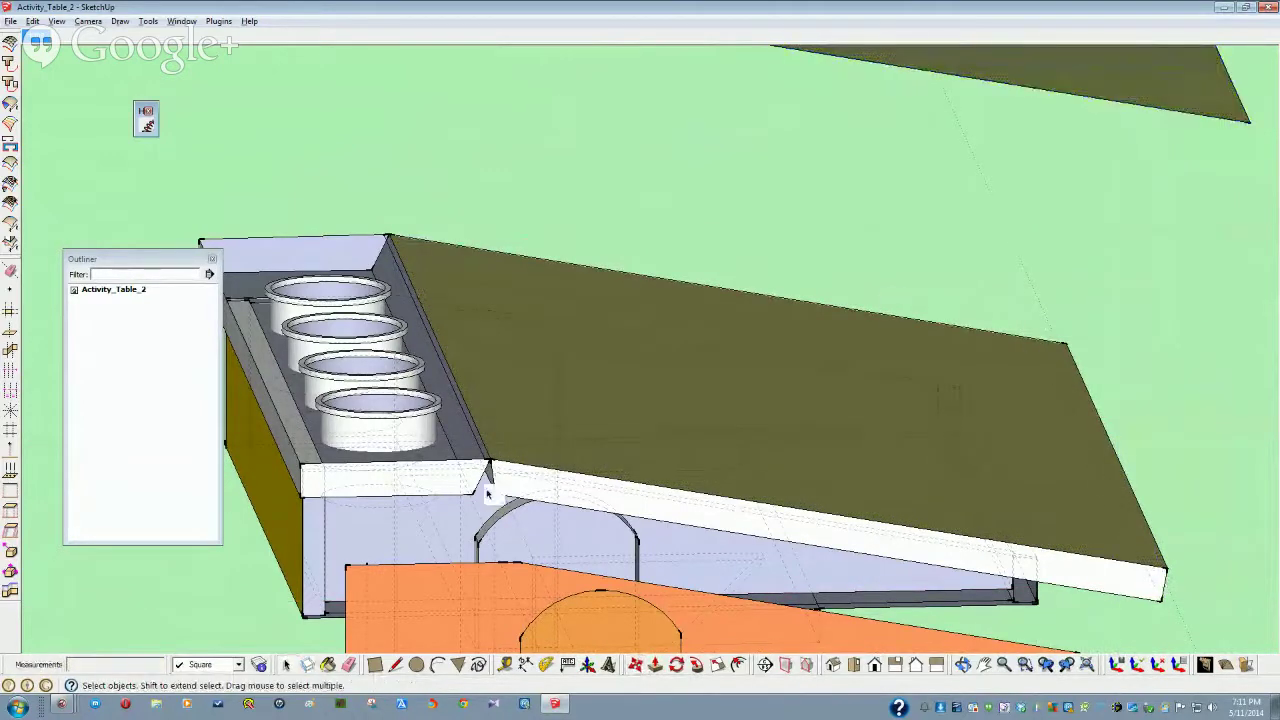
Remove the original top face of the large sloped roof panel
middle_click_drag(479, 507, 680, 411)
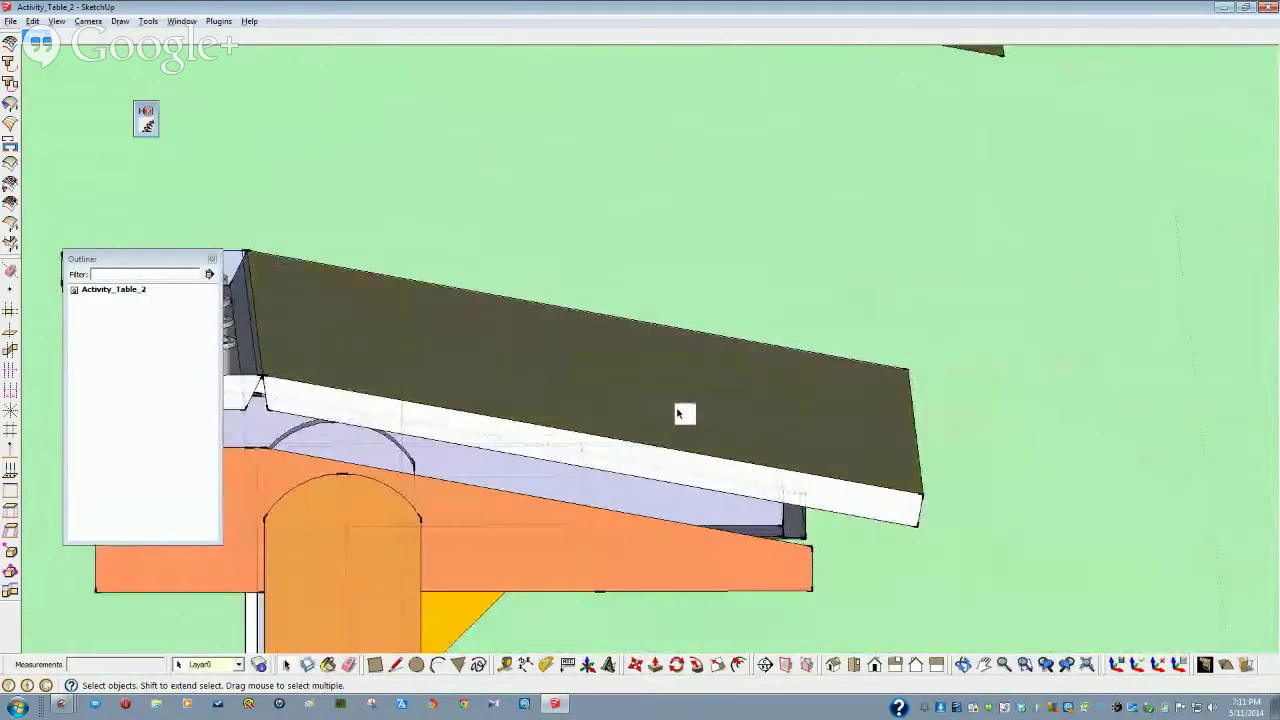
left_click(680, 413)
scroll(648, 488, "down", 5)
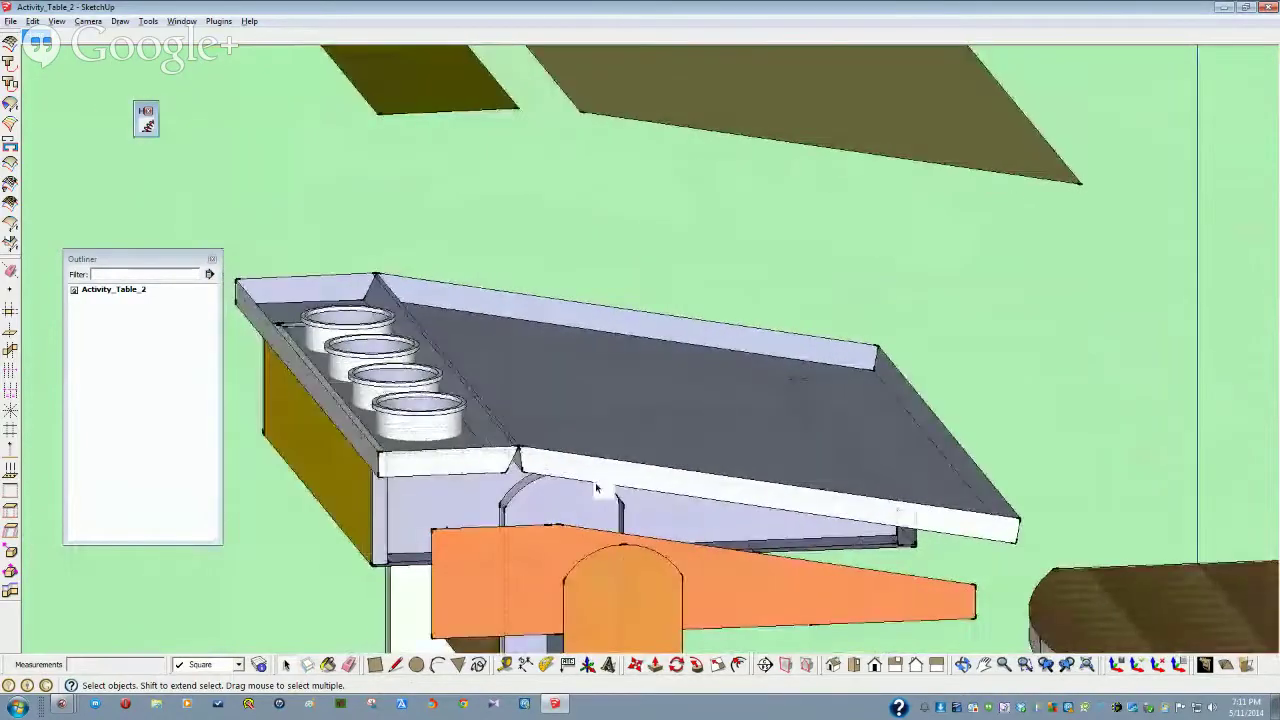
Copy the outer faces of the yellow panel and the wood-textured panel below it 10 inches outward along the red axis and remove the originals
middle_click_drag(597, 488, 634, 363)
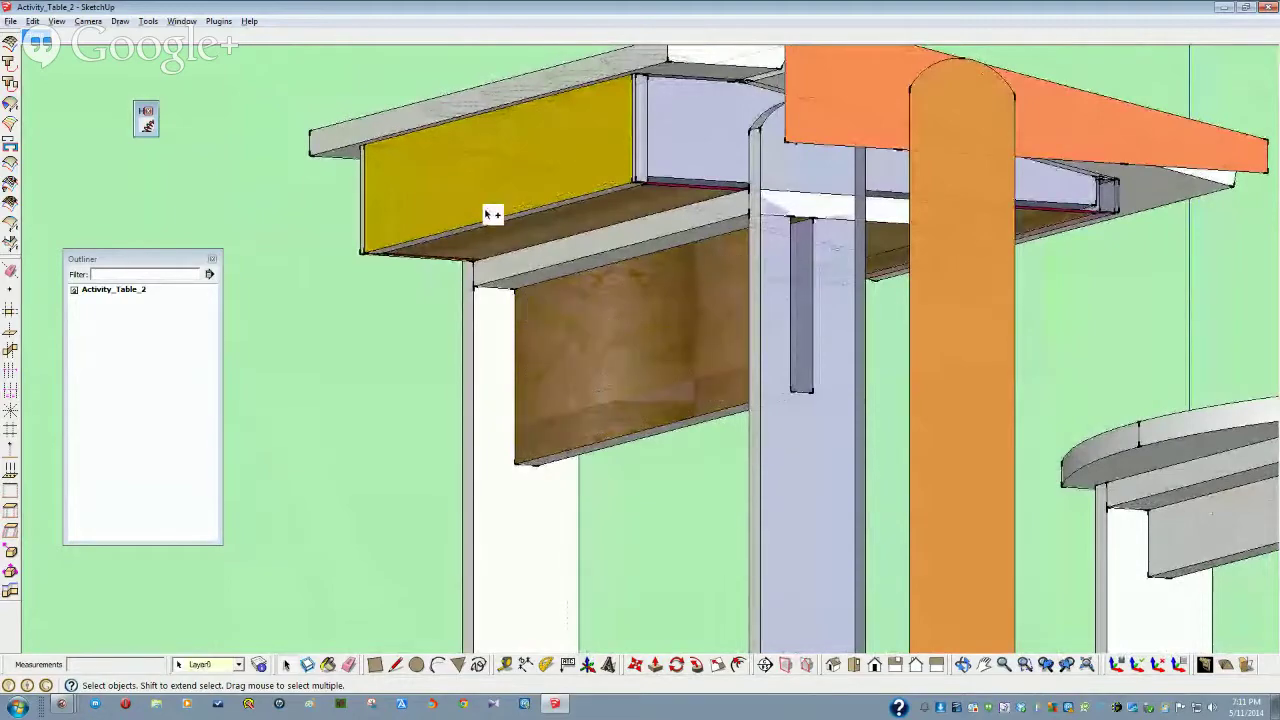
left_click(416, 214)
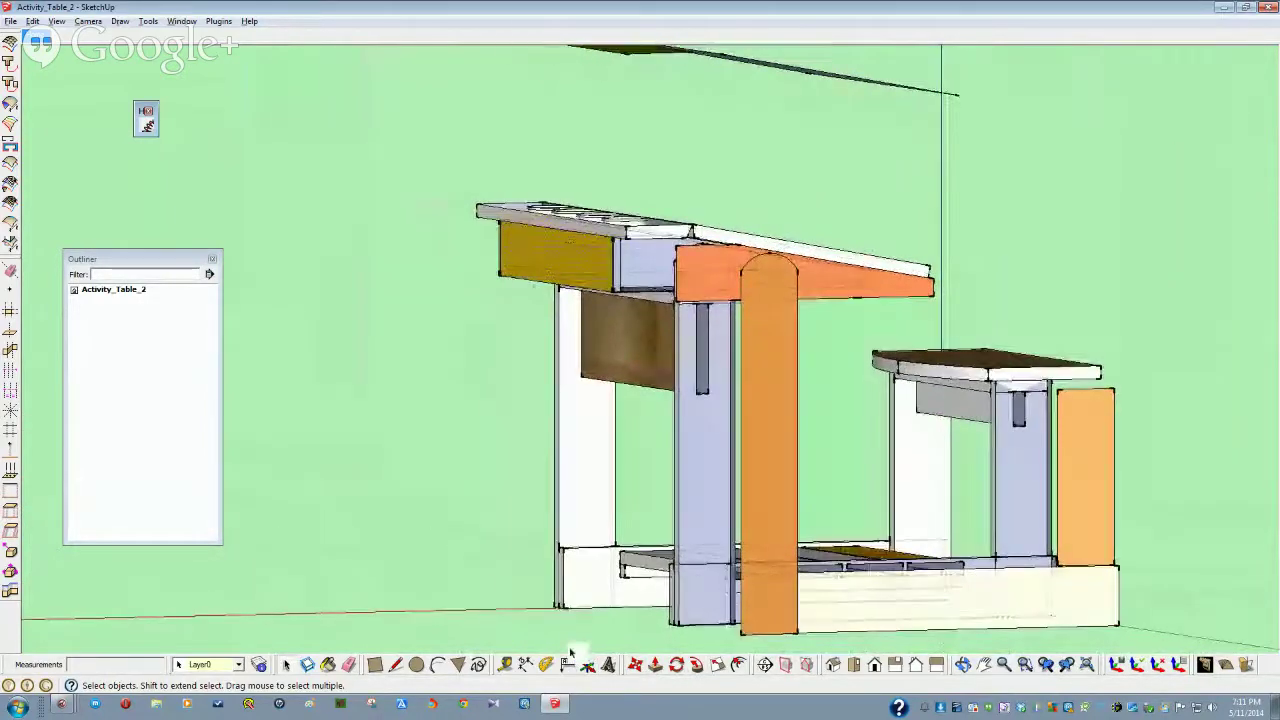
left_click(634, 666)
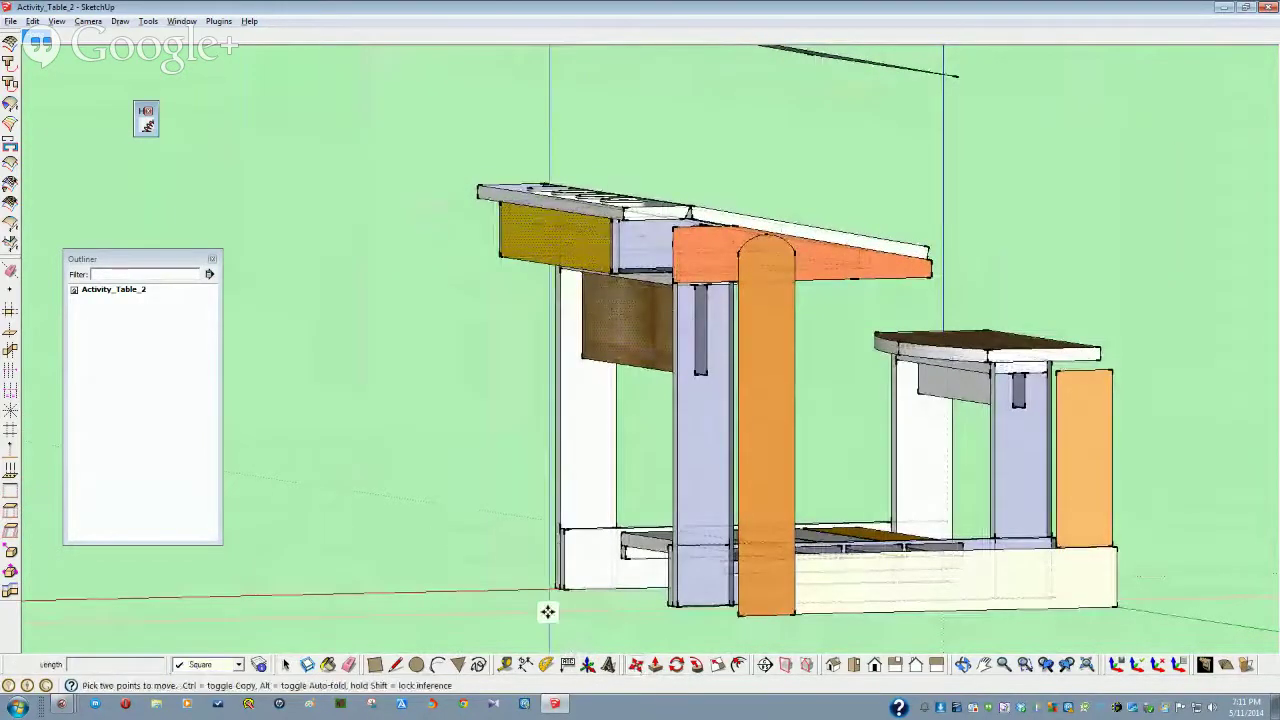
key("ctrl")
left_click(525, 592)
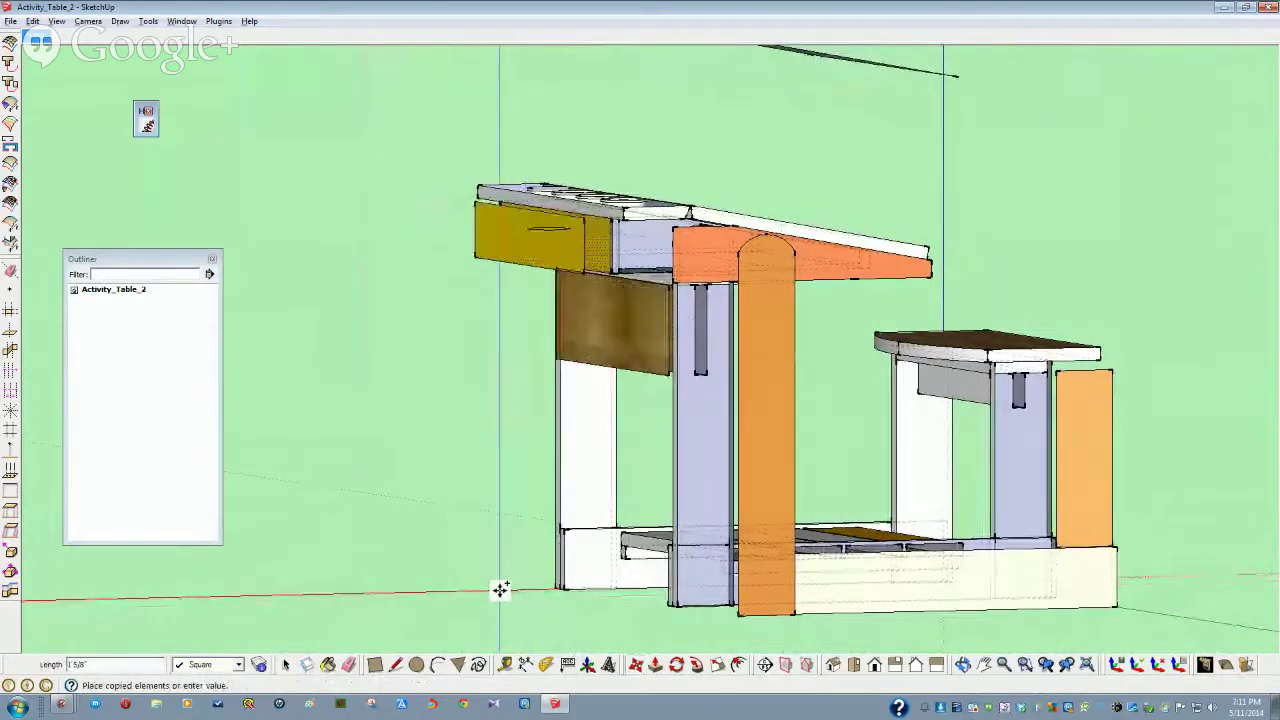
key("Return")
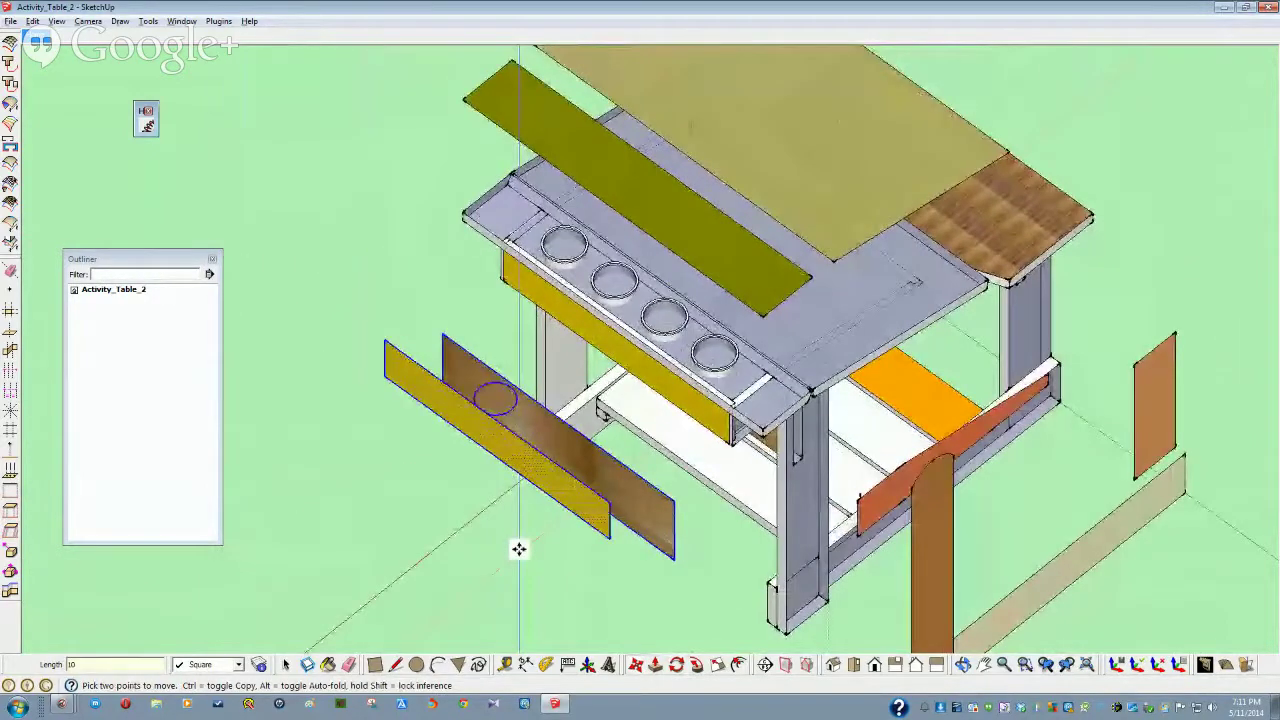
key("space")
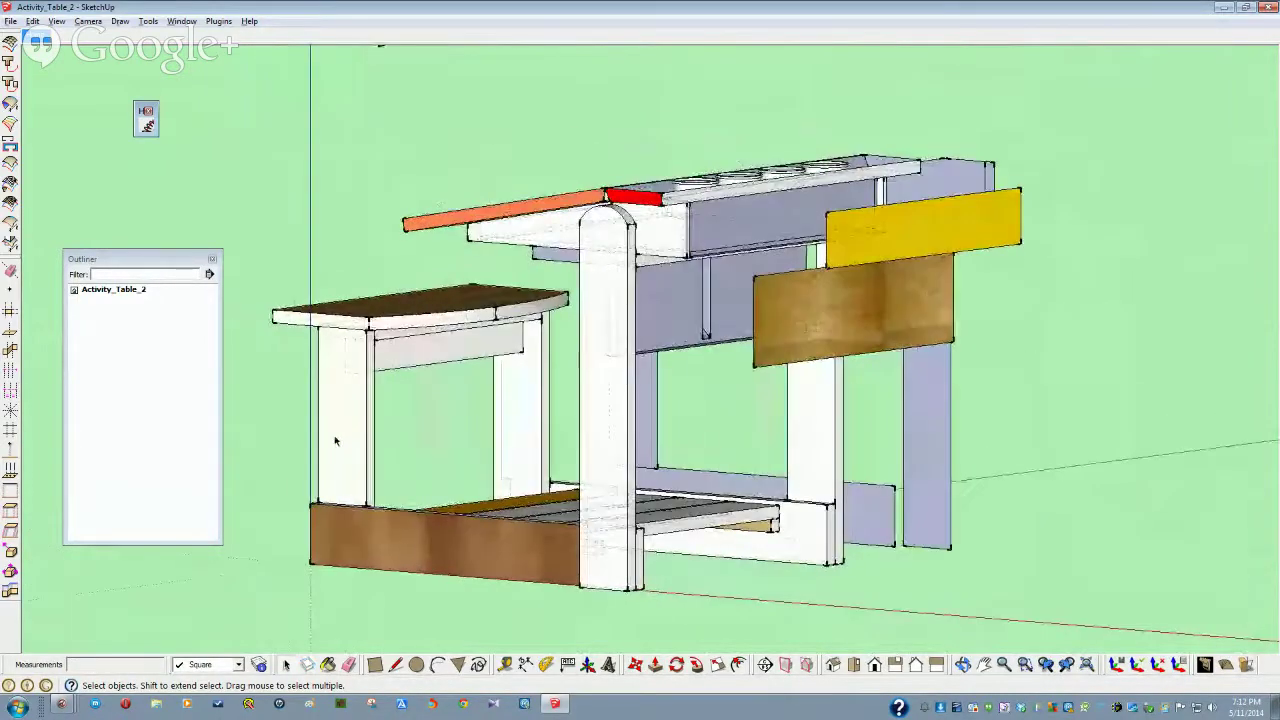
Remove the outer faces of the seat leg, tall leg and base rail on the side opposite the already copied side faces
left_click(337, 434)
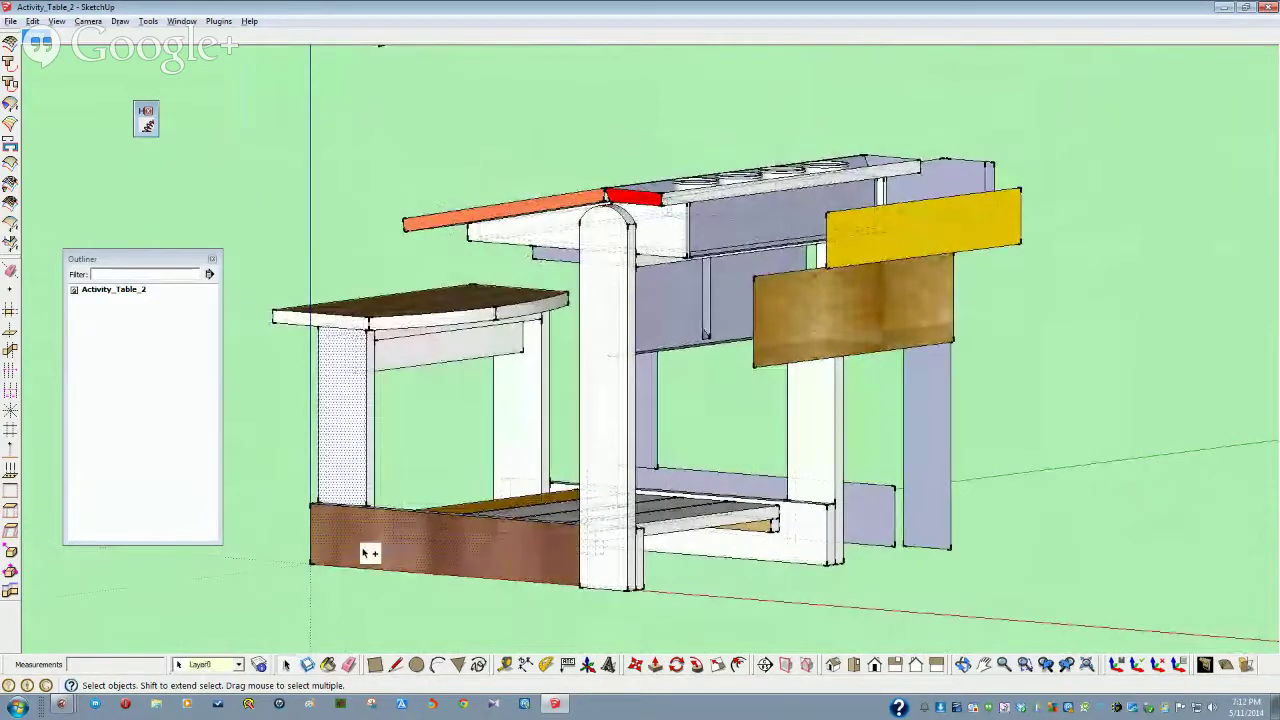
left_click(597, 443, "ctrl")
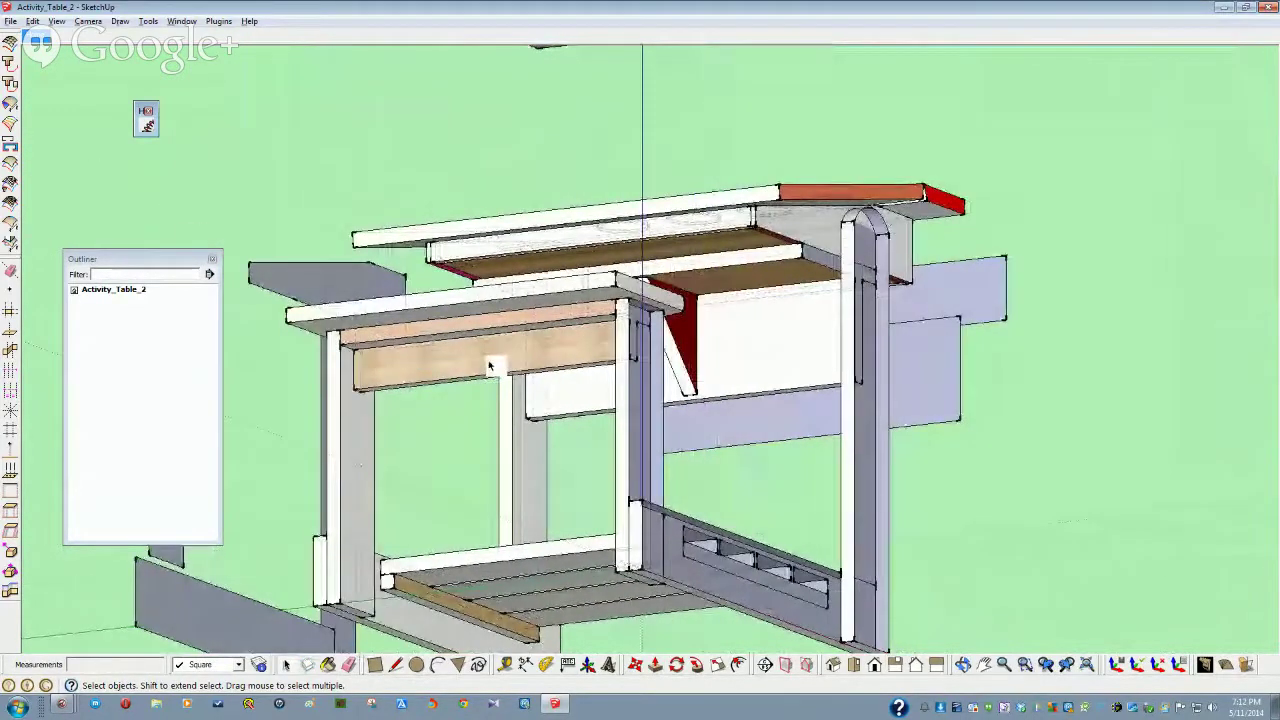
Copy the outer faces of the apron and edge strip beneath the seat 10 inches outward along the red axis and remove the originals
left_click(489, 366)
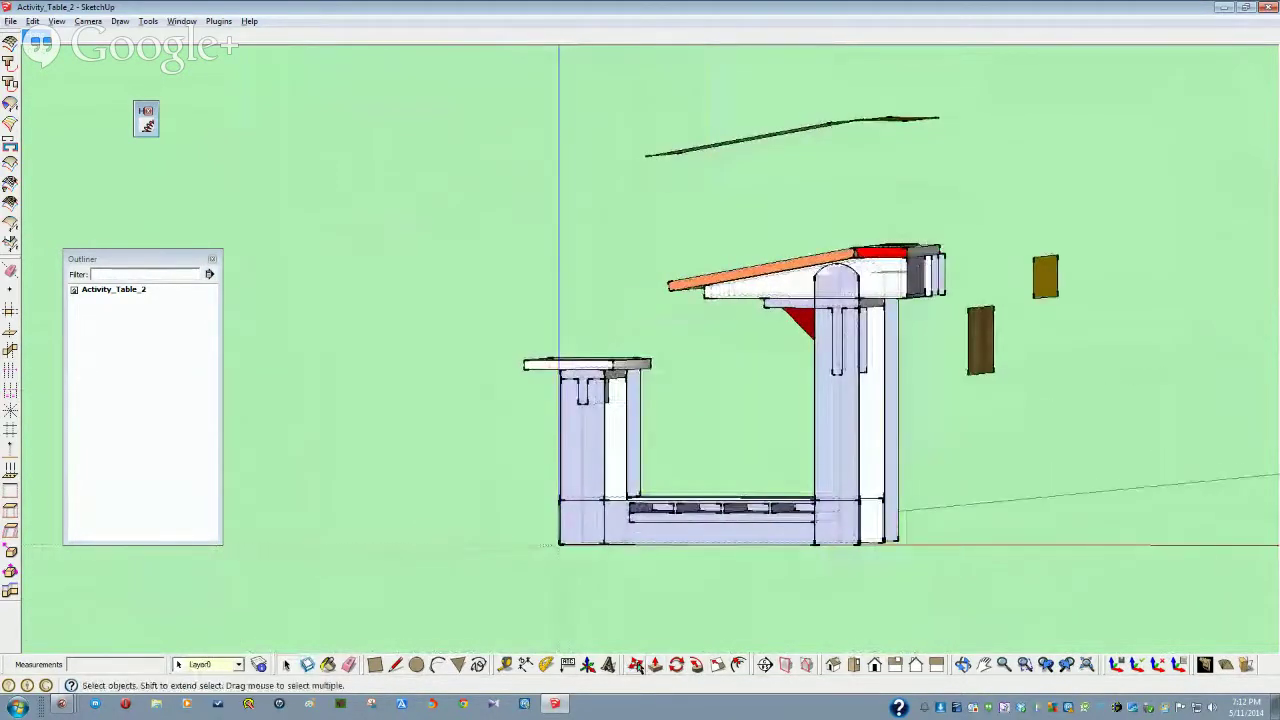
left_click(636, 665)
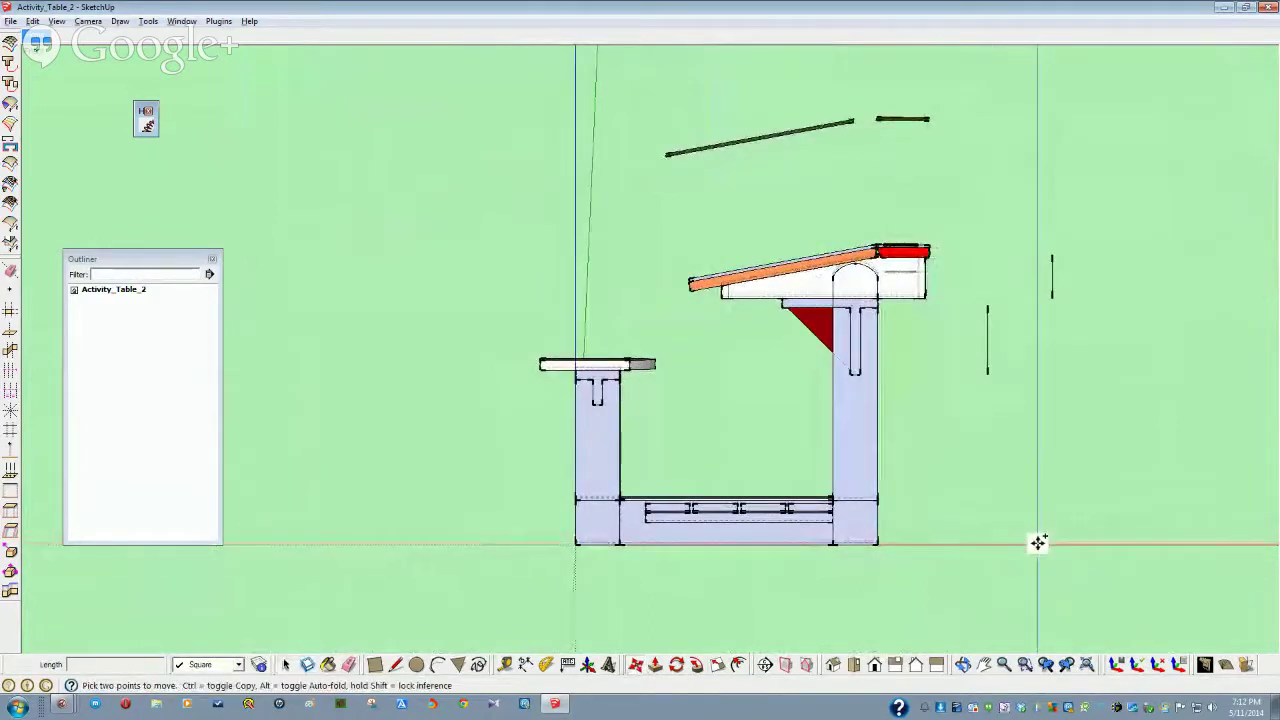
left_click(1038, 542)
key("ctrl")
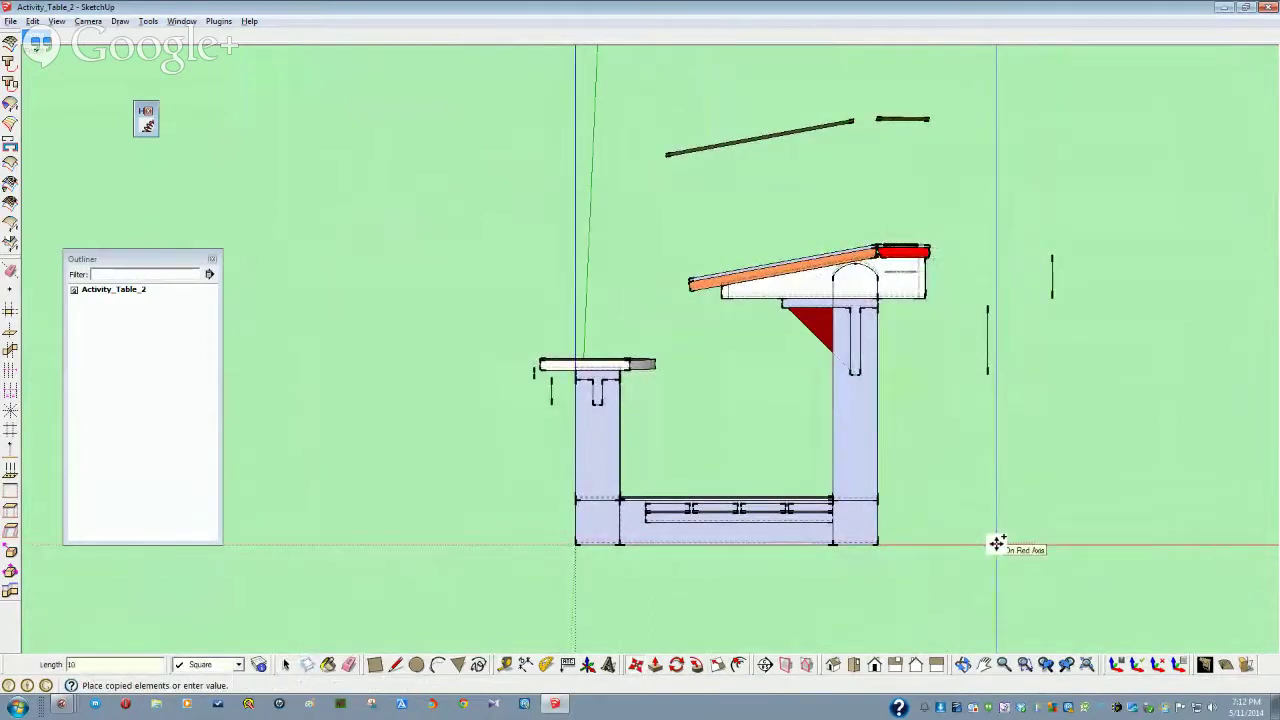
left_click(996, 544)
middle_click_drag(996, 544, 671, 457)
key("space")
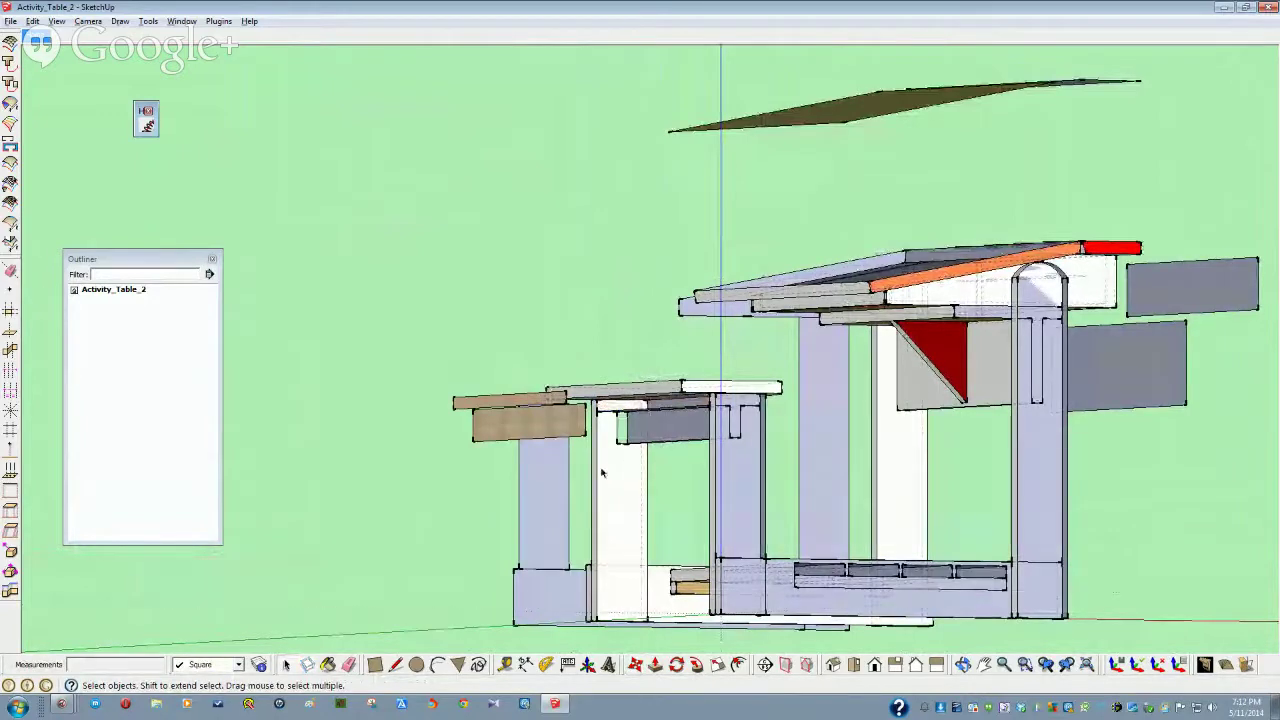
Copy the top faces of the curved seat and the orange floor slat 10 inches straight up and remove the originals
mouse_move(601, 472)
middle_mouse_down()
mouse_move(606, 449)
mouse_move(674, 537)
mouse_move(1037, 541)
mouse_move(975, 496)
mouse_move(997, 451)
mouse_move(974, 429)
mouse_move(977, 380)
mouse_move(966, 438)
mouse_move(971, 380)
mouse_move(986, 409)
mouse_move(1069, 420)
mouse_move(840, 443)
mouse_move(386, 412)
mouse_move(378, 508)
mouse_move(418, 545)
mouse_move(590, 513)
middle_mouse_up()
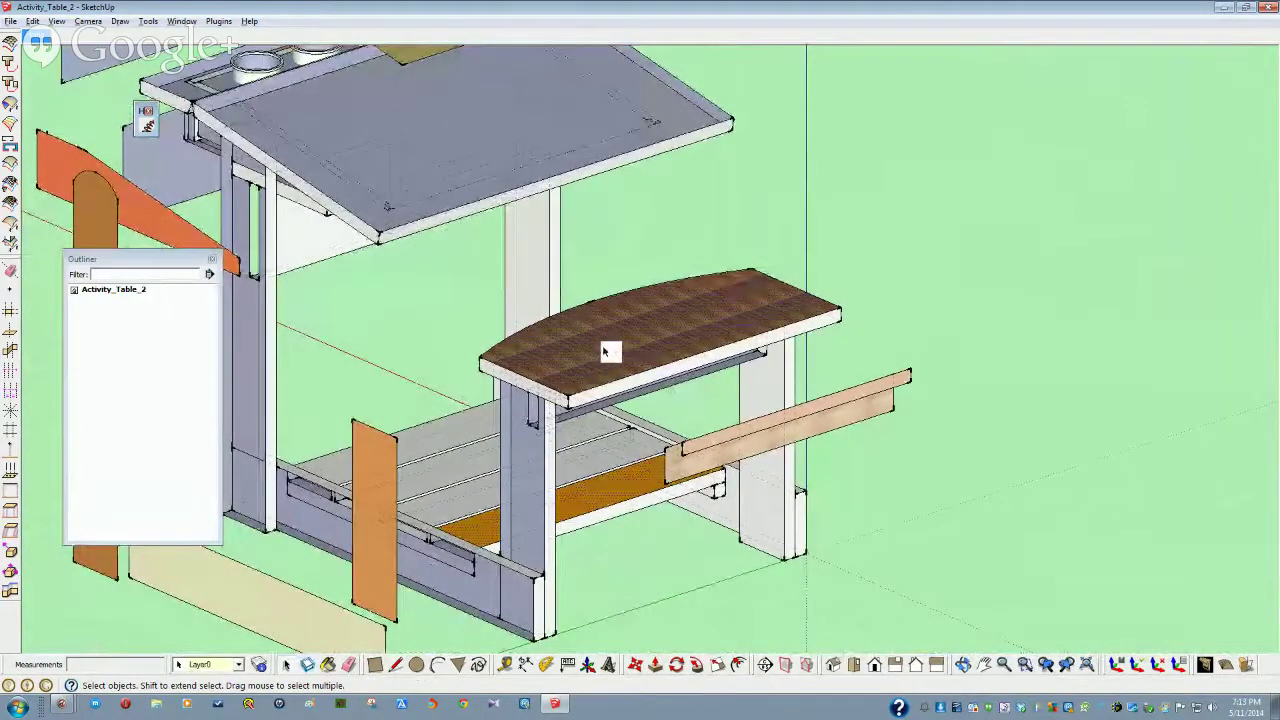
mouse_move(604, 350)
middle_mouse_down()
mouse_move(601, 568)
mouse_move(803, 606)
mouse_move(790, 625)
middle_mouse_up()
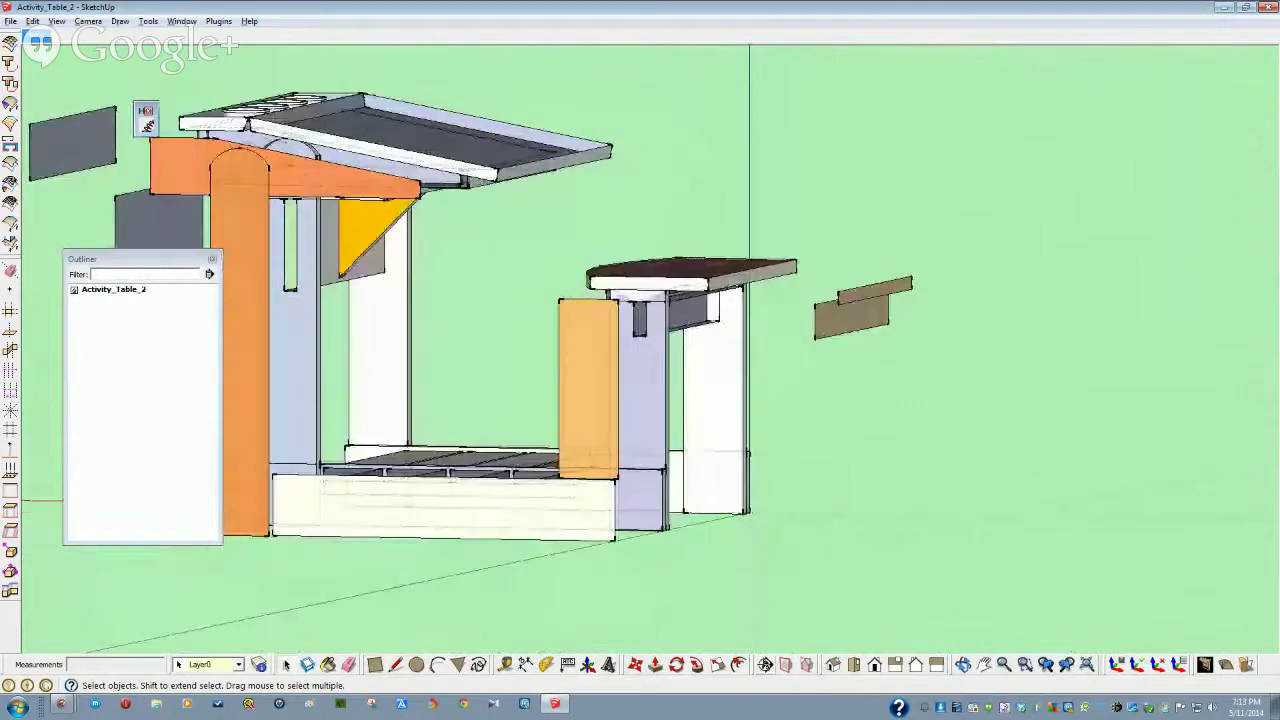
left_click(648, 666)
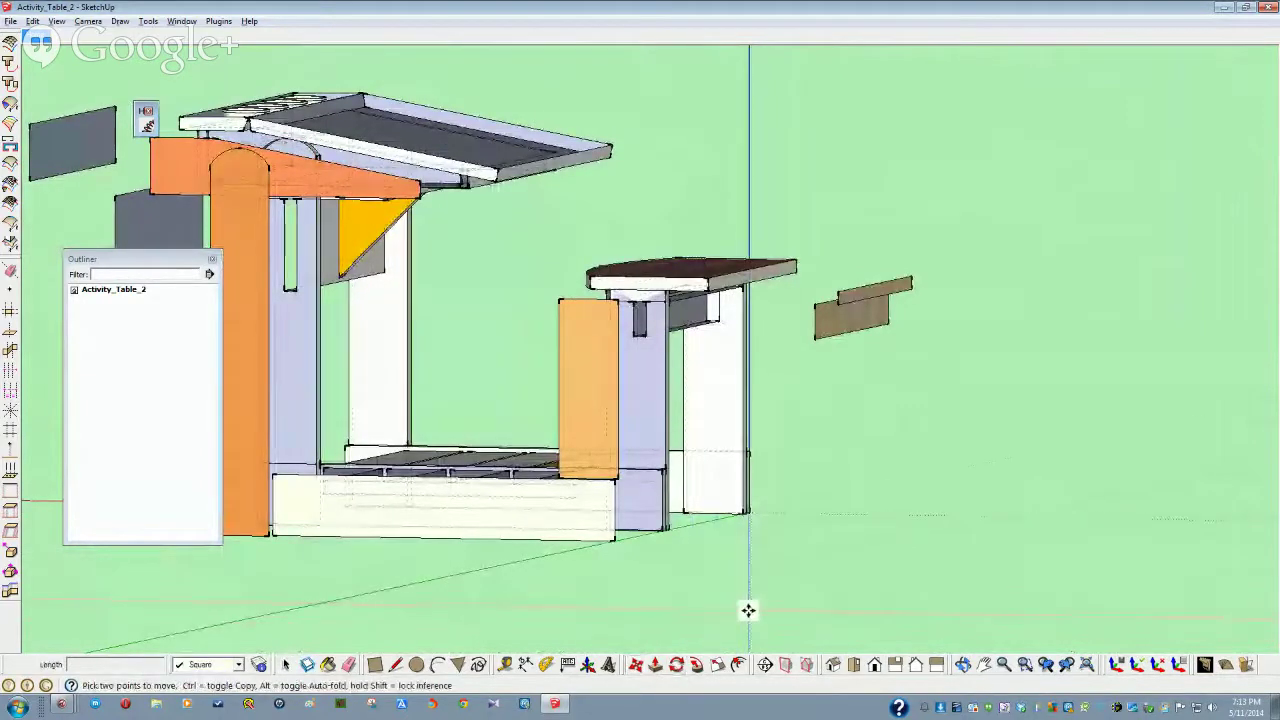
key("ctrl")
left_click(749, 608)
type("1")
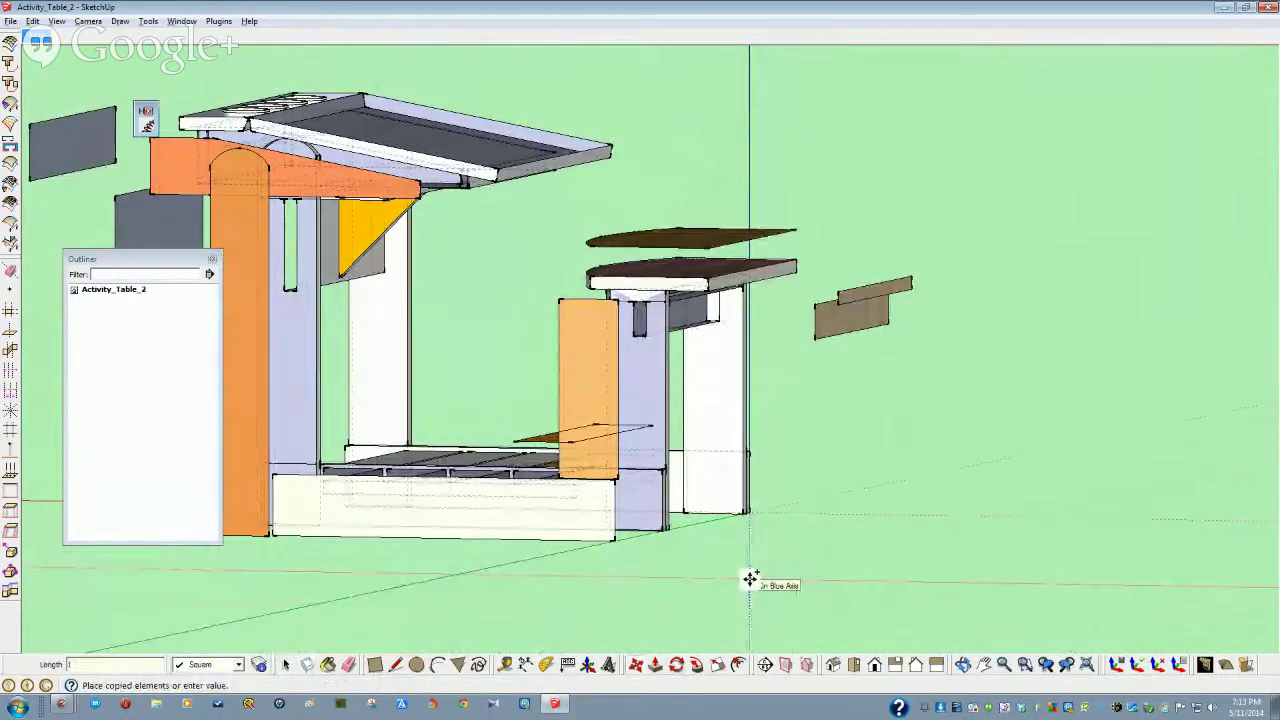
type("0")
key("Return")
middle_click_drag(749, 580, 603, 466)
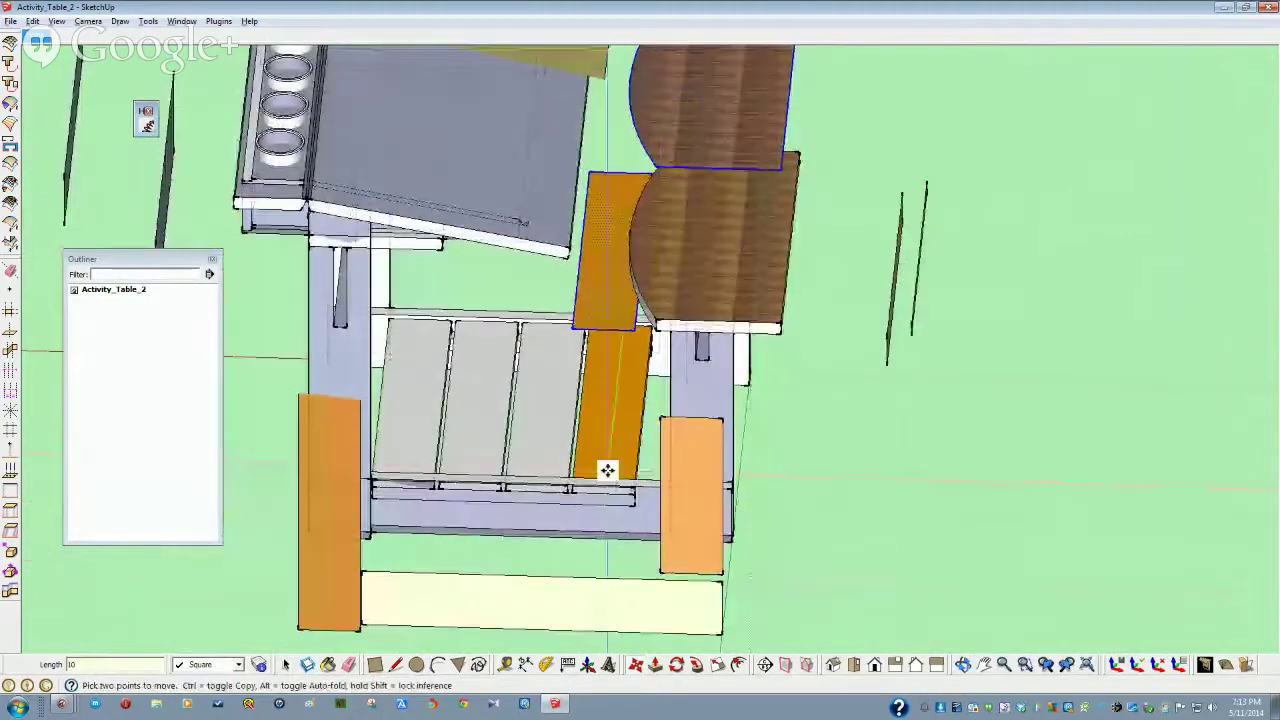
key("space")
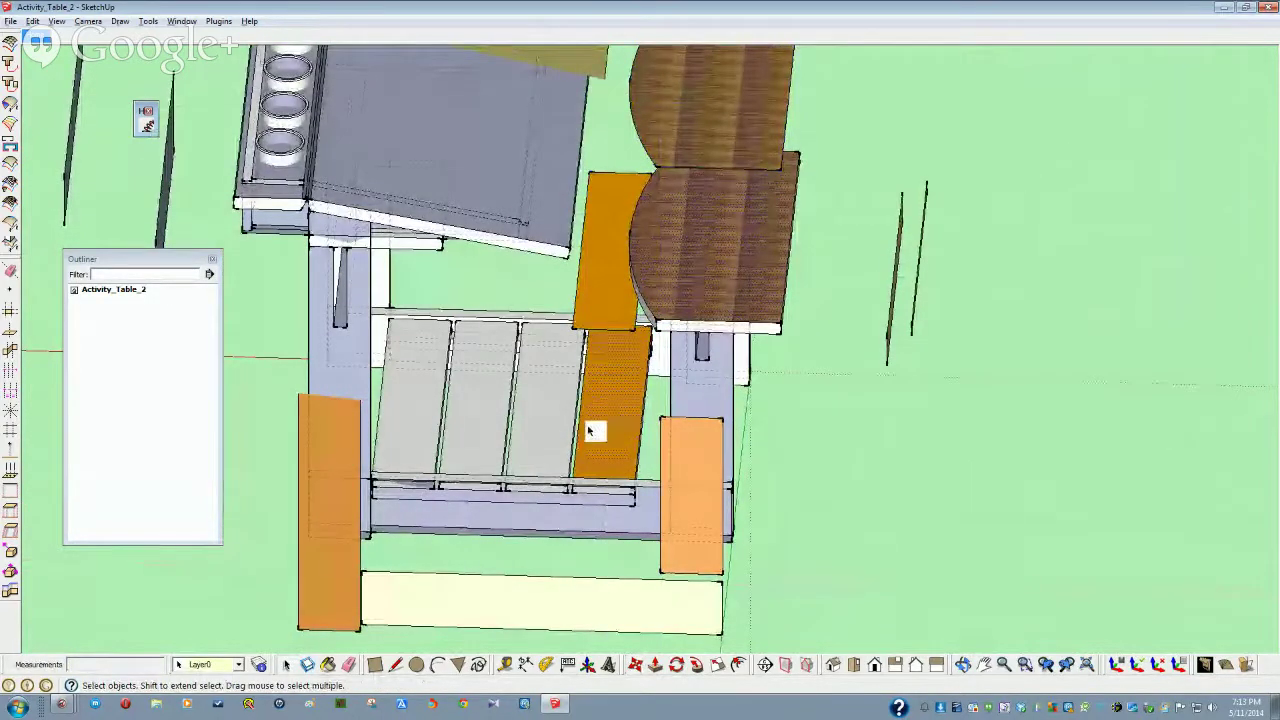
middle_click_drag(616, 380, 518, 201)
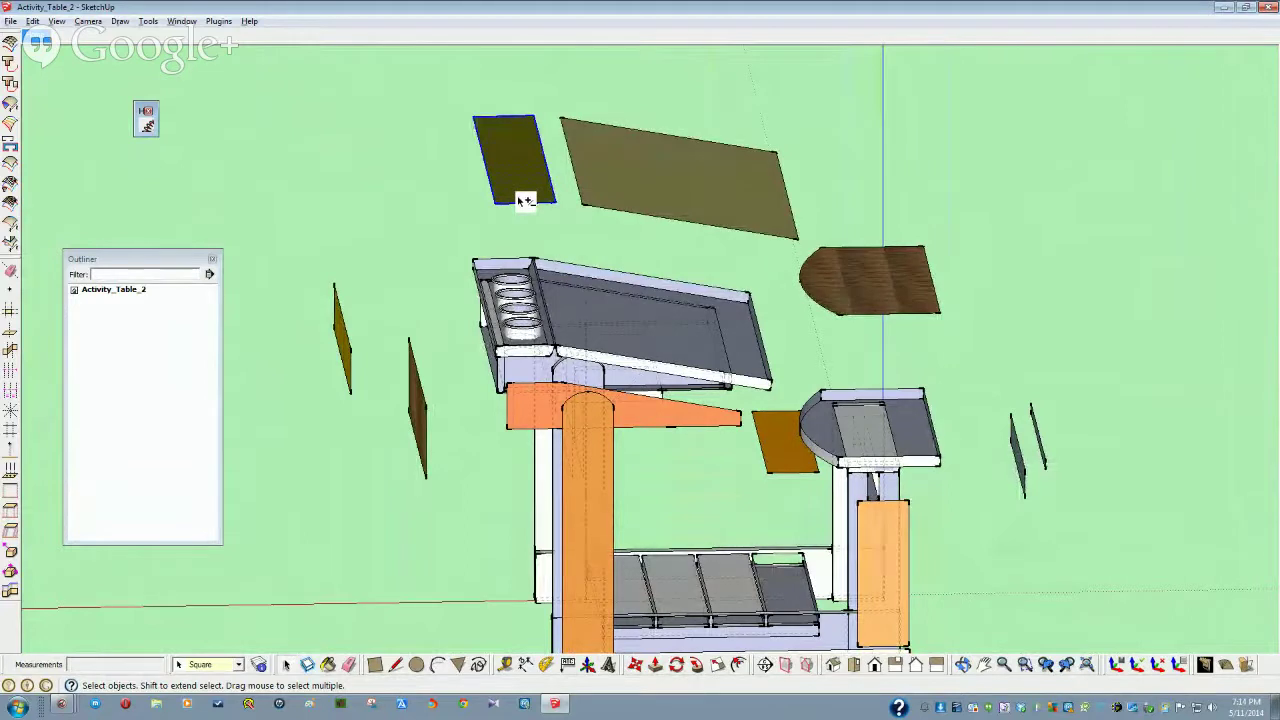
Turn the copied top faces of the narrow roof panel, large sloped roof panel and curved seat into three separate components
key("g")
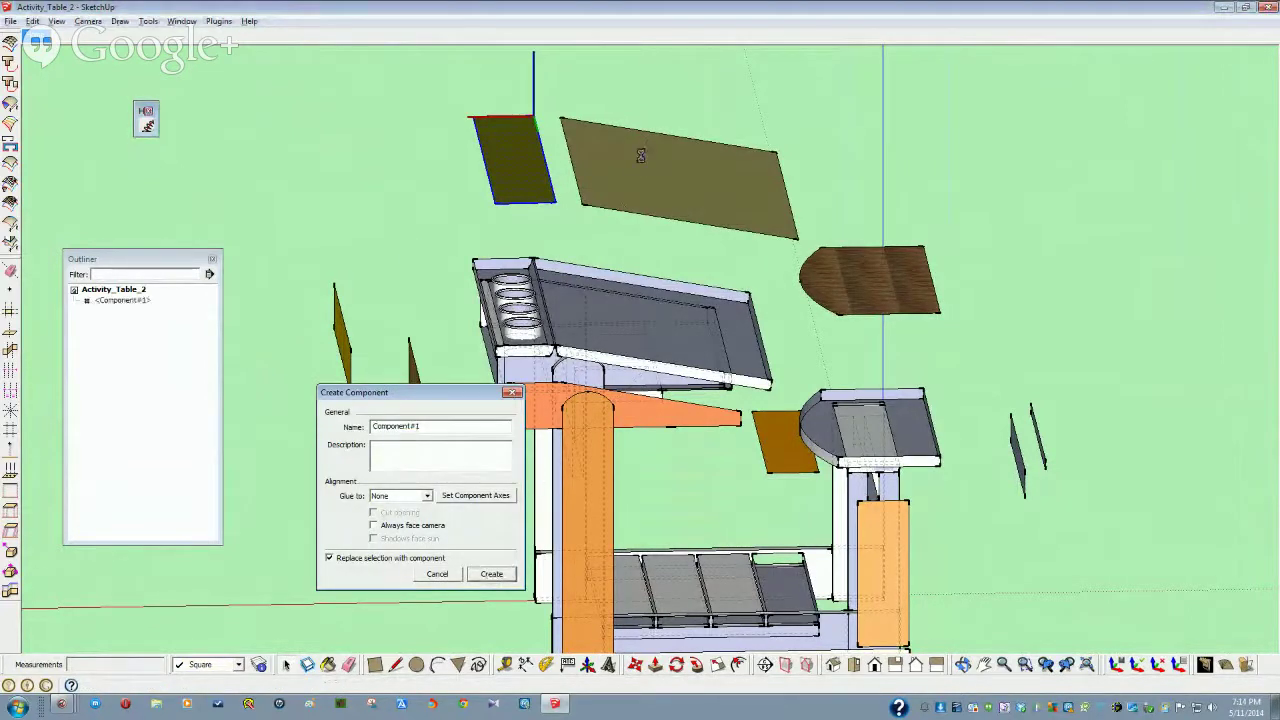
key("Return")
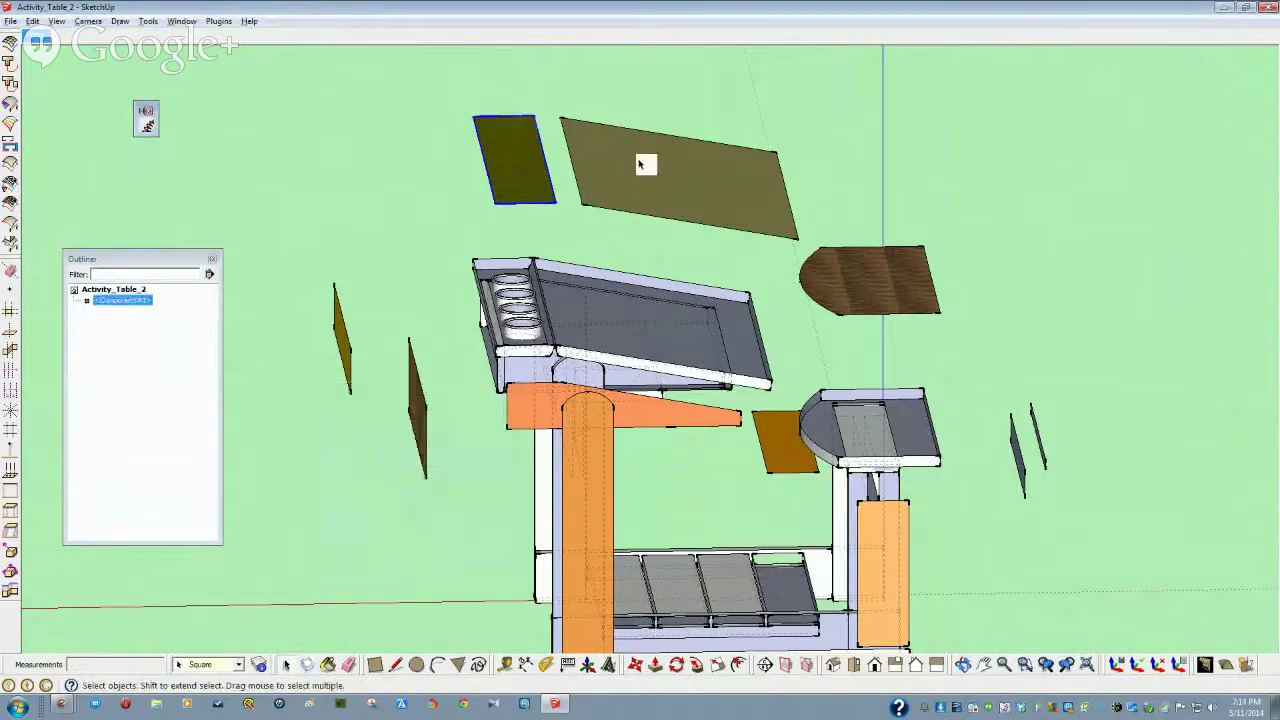
left_click(645, 163)
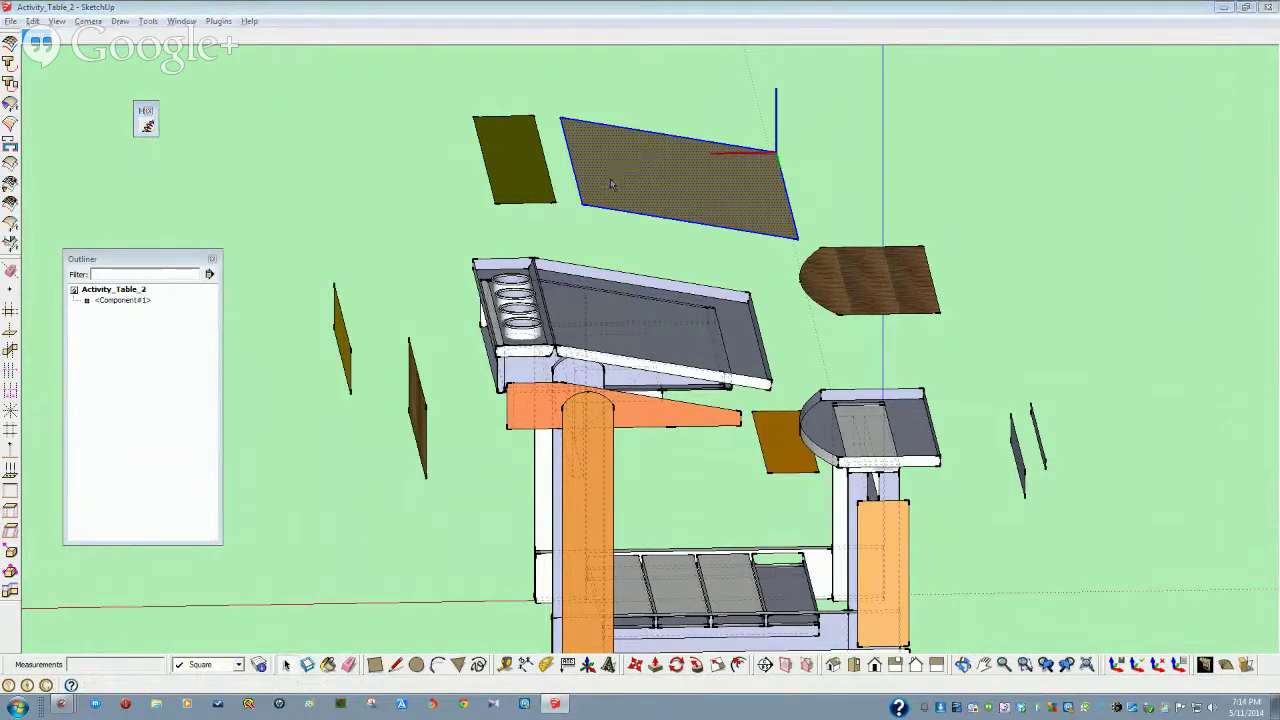
key("g")
left_click(502, 576)
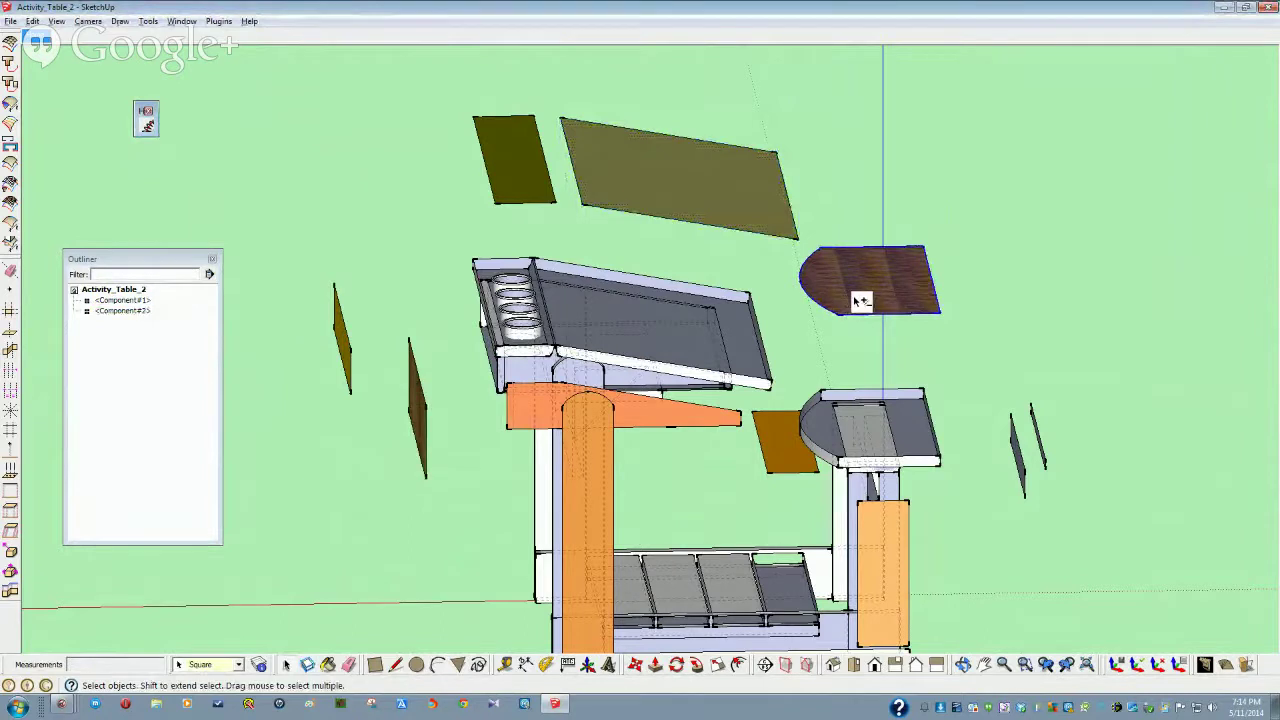
key("g")
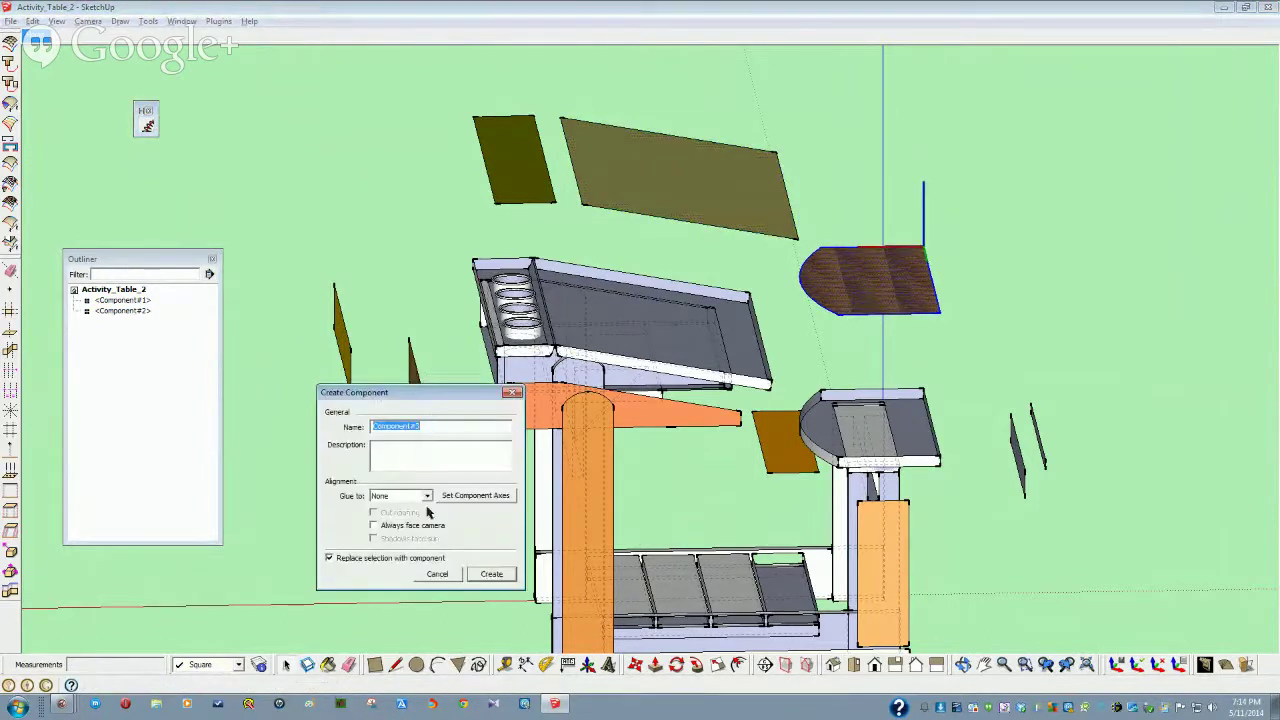
left_click(492, 576)
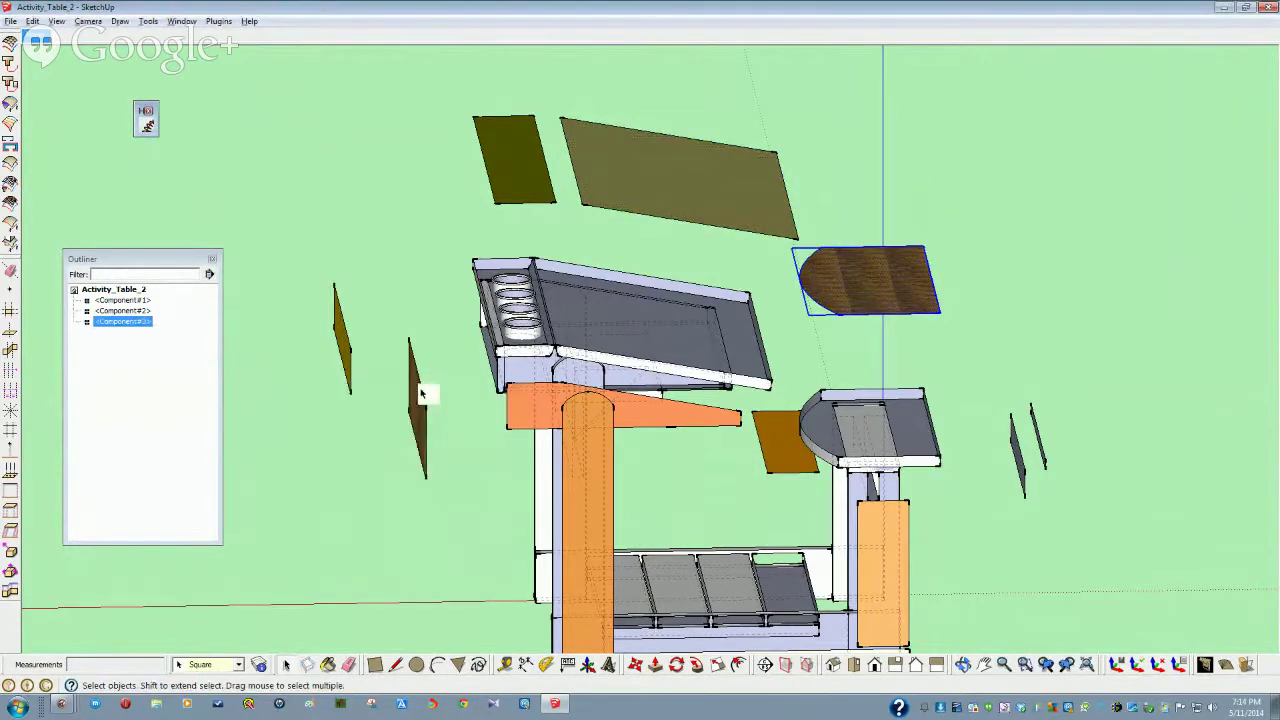
Make separate components from the copied yellow panel face and the wood-textured panel face below it
middle_click_drag(340, 343, 376, 360)
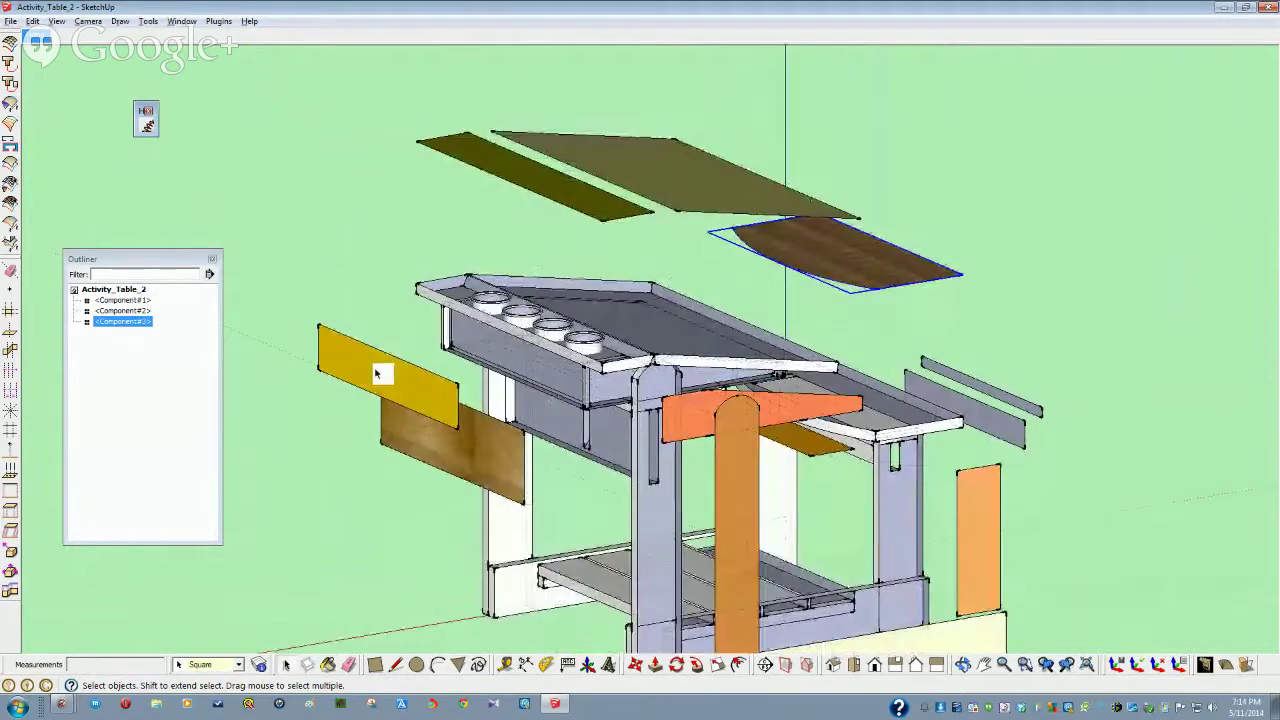
left_click(376, 374)
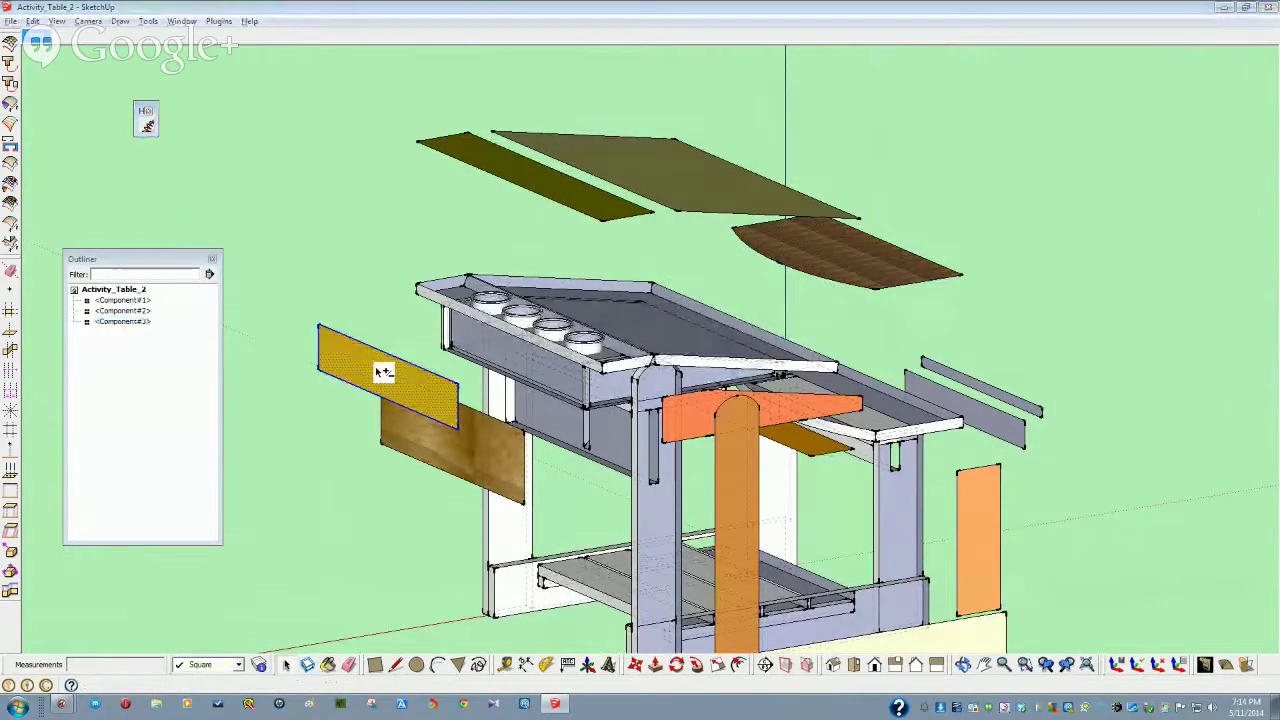
key("g")
left_click(489, 576)
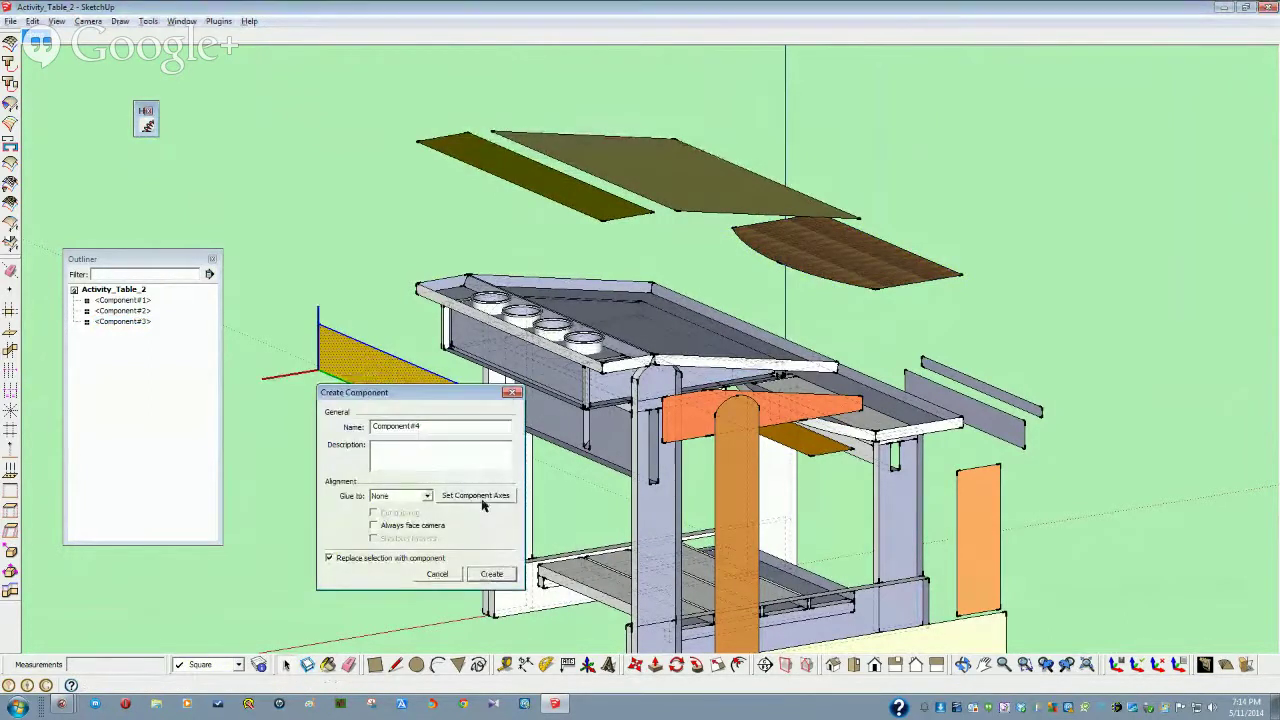
left_click(451, 458)
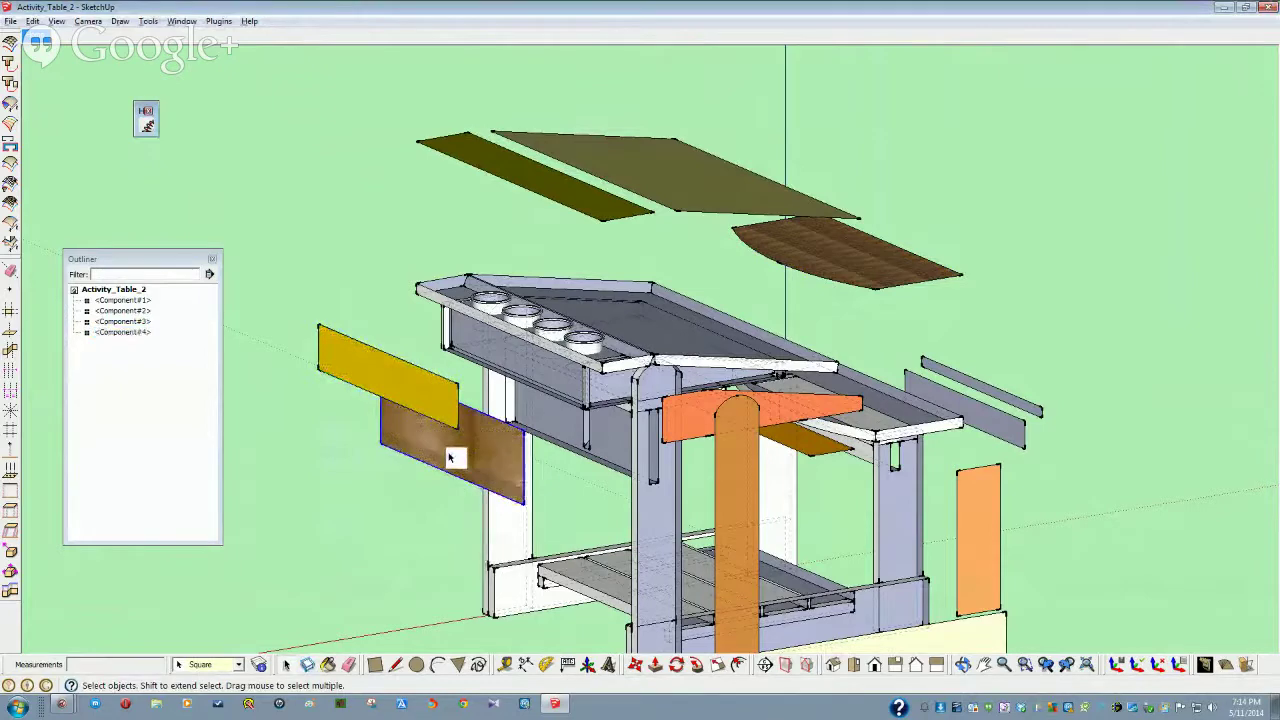
key("g")
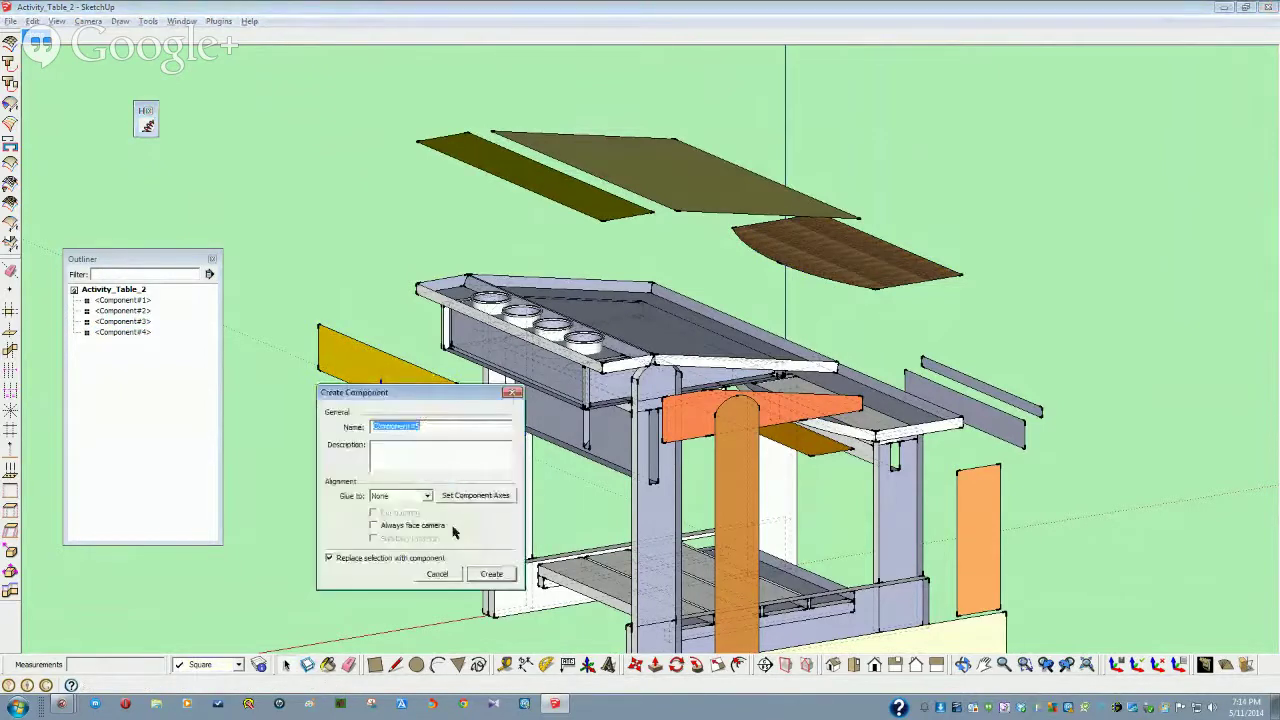
left_click(494, 577)
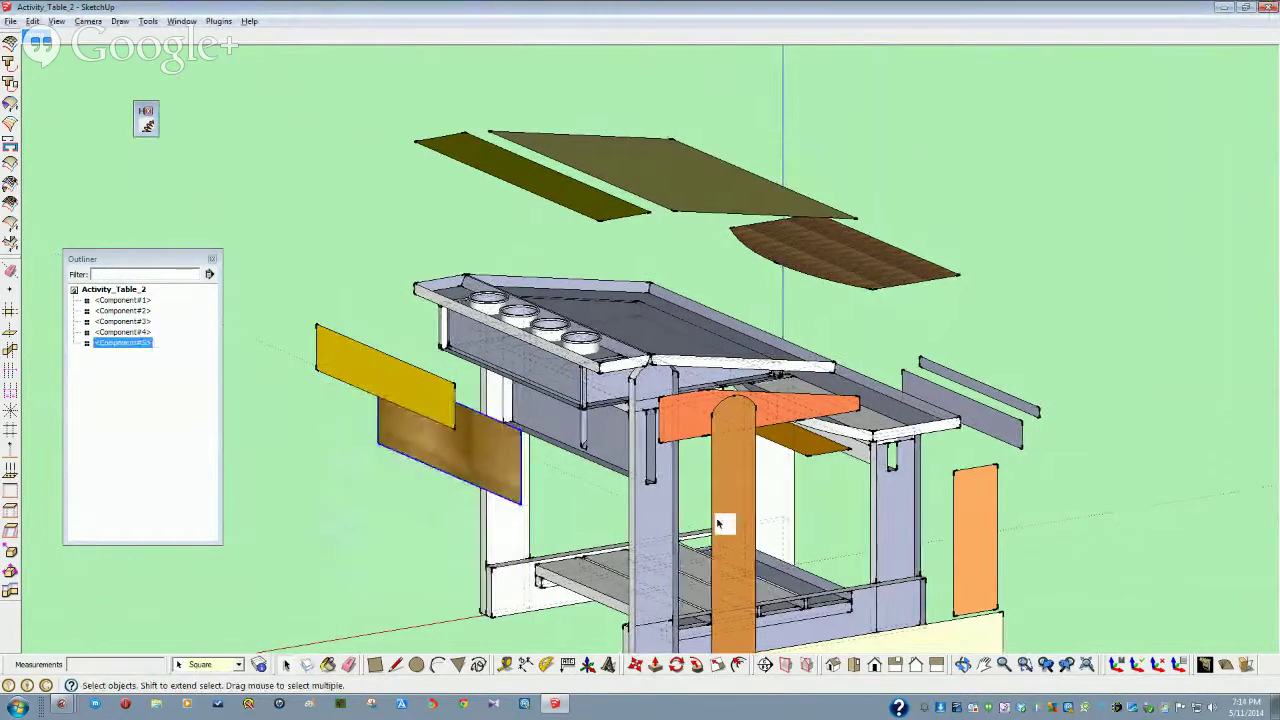
Make a component from the copied orange face of the short seat leg
middle_click_drag(494, 577, 915, 470)
left_click(952, 484)
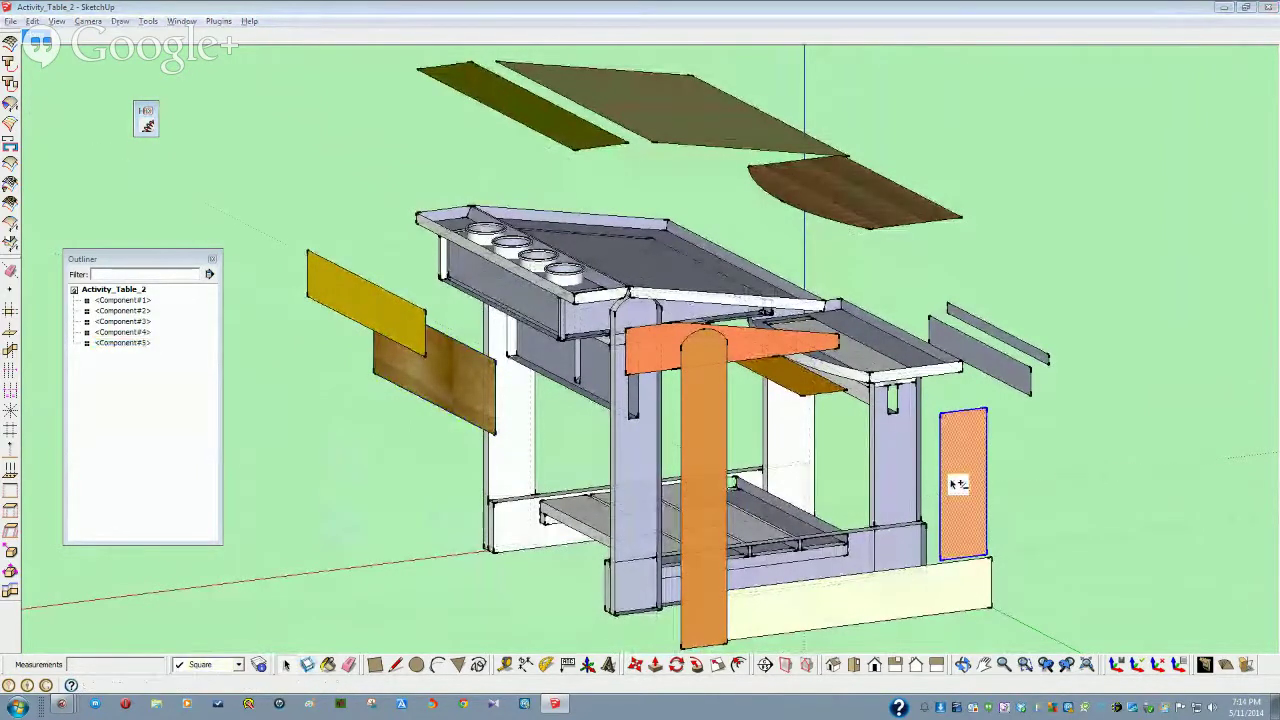
key("g")
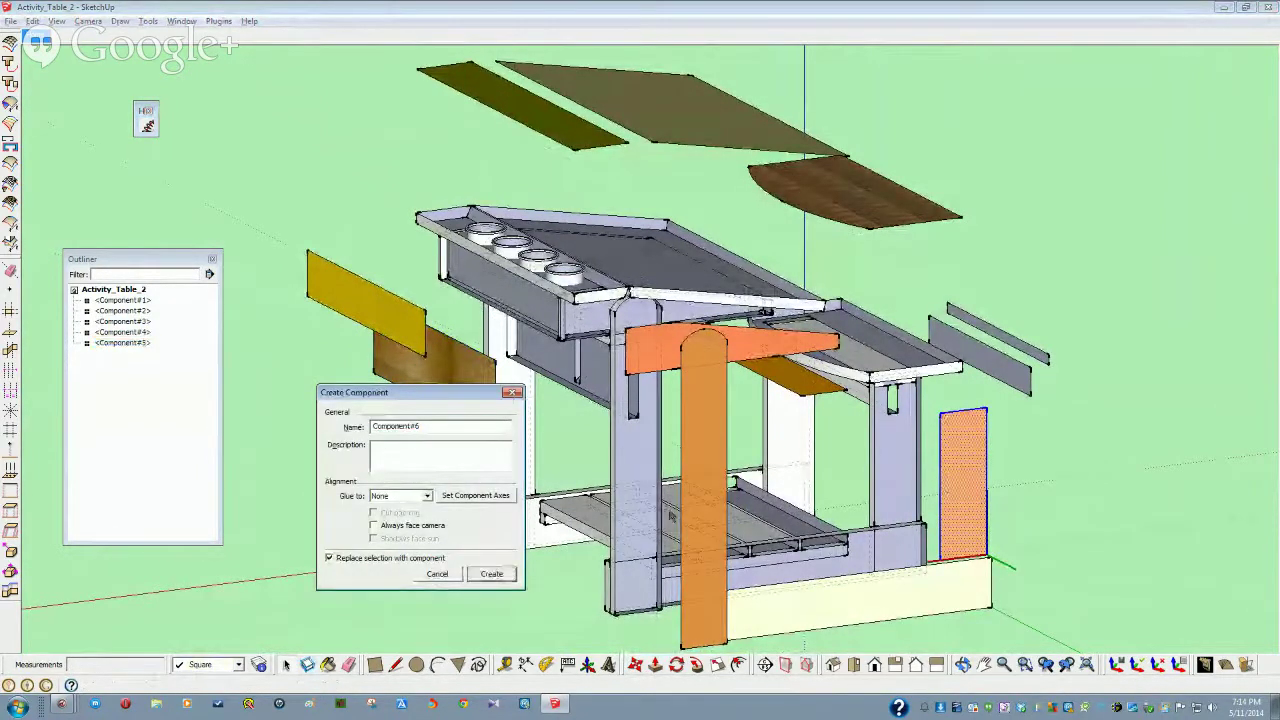
key("Return")
Make separate components from the copied faces of the tall rounded leg and the tapered orange side panel
left_click(709, 444)
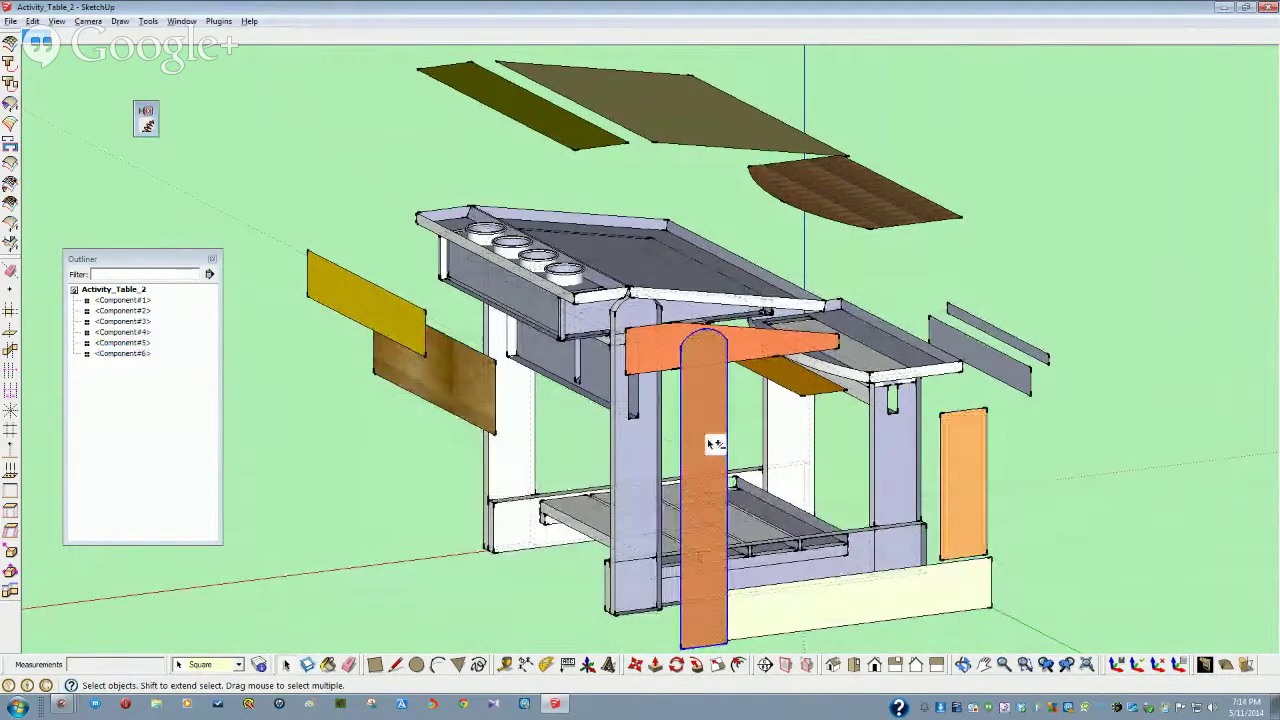
key("g")
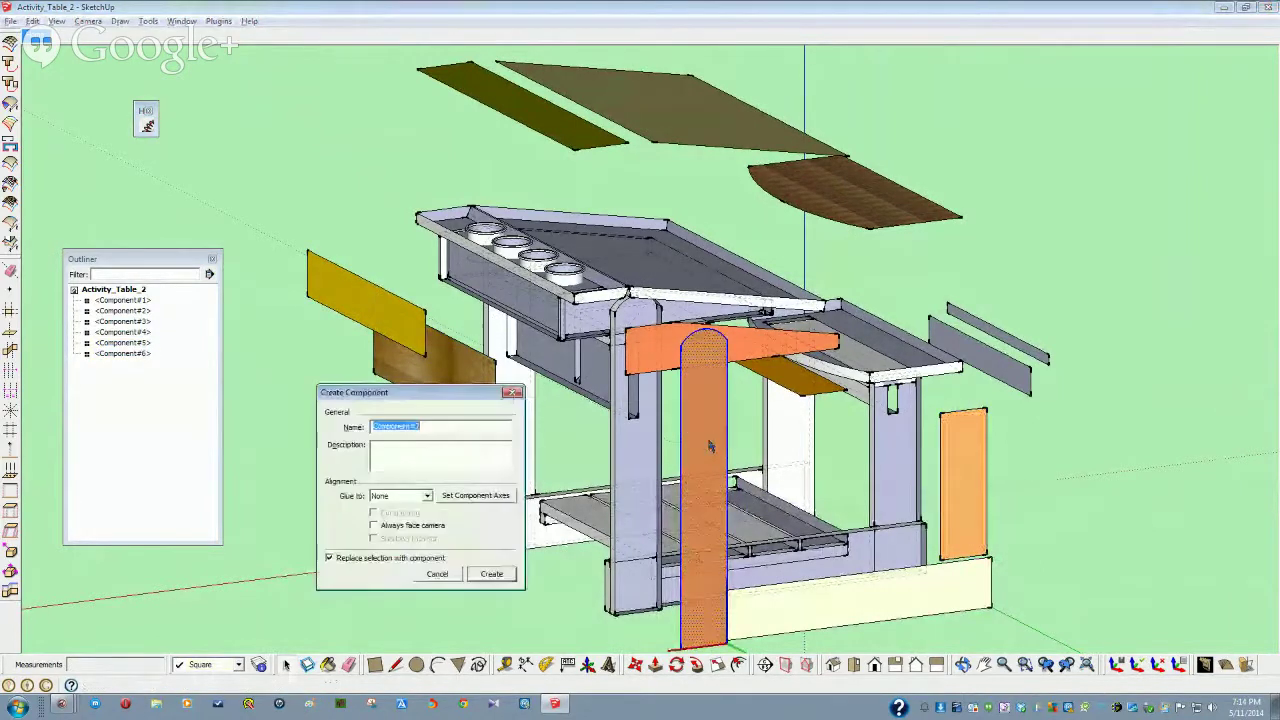
left_click(491, 574)
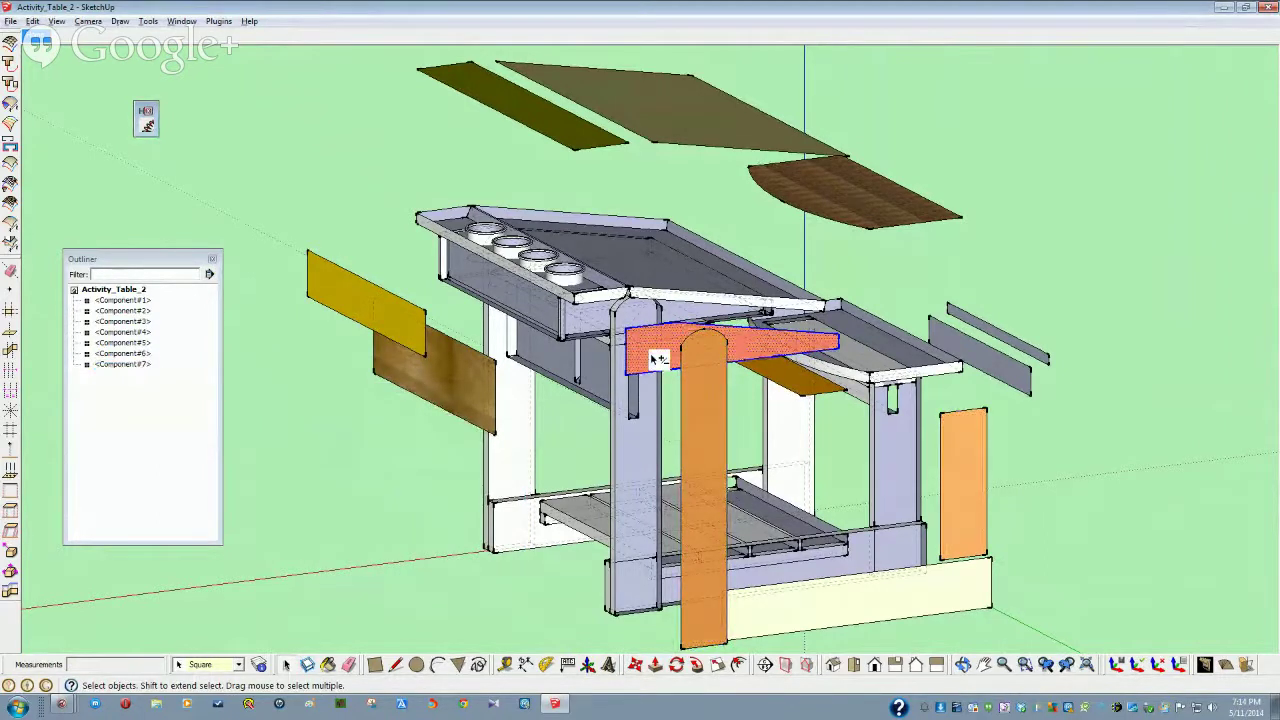
key("g")
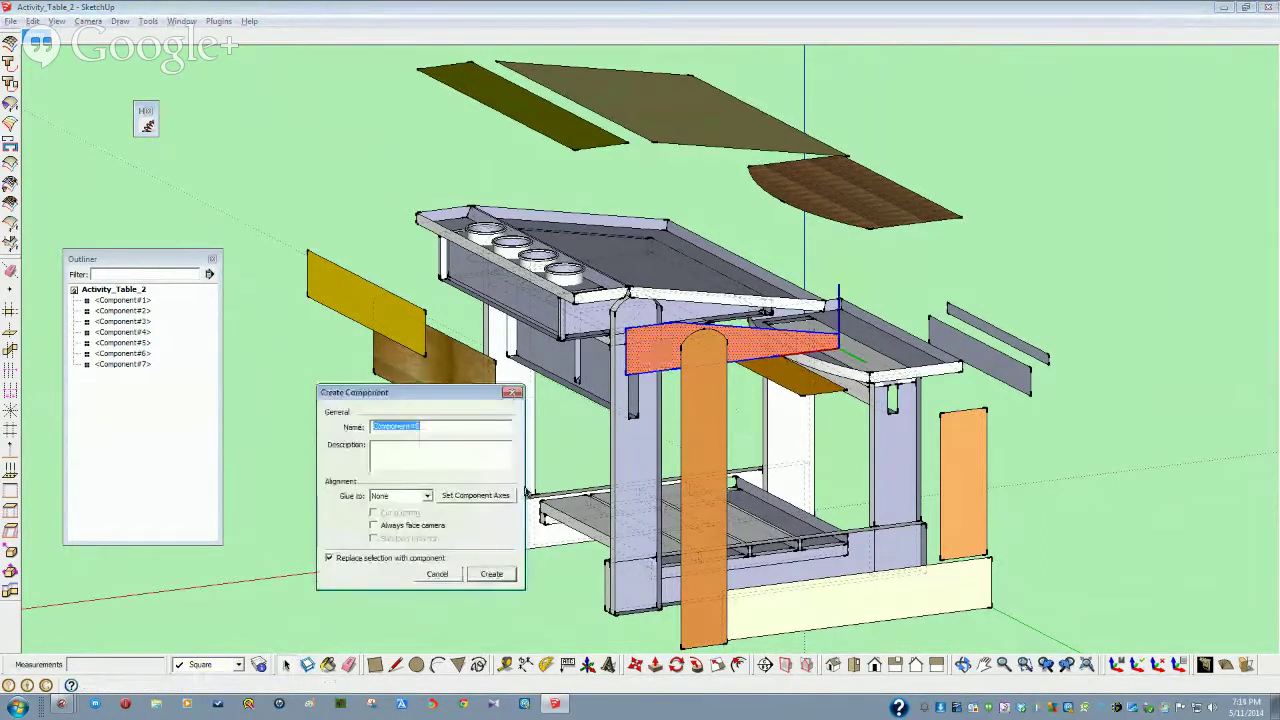
left_click(491, 574)
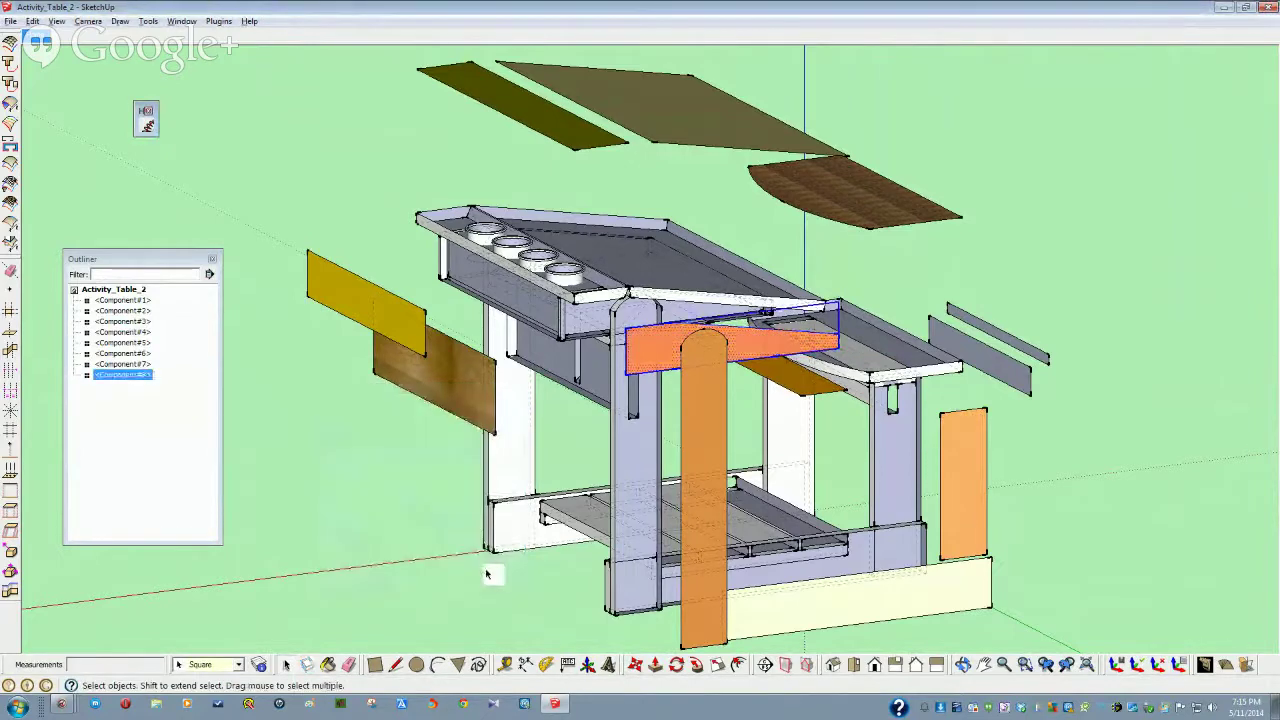
Hide the eight finished components, Component#1 through Component#8
middle_click_drag(487, 574, 130, 307)
left_click(125, 301)
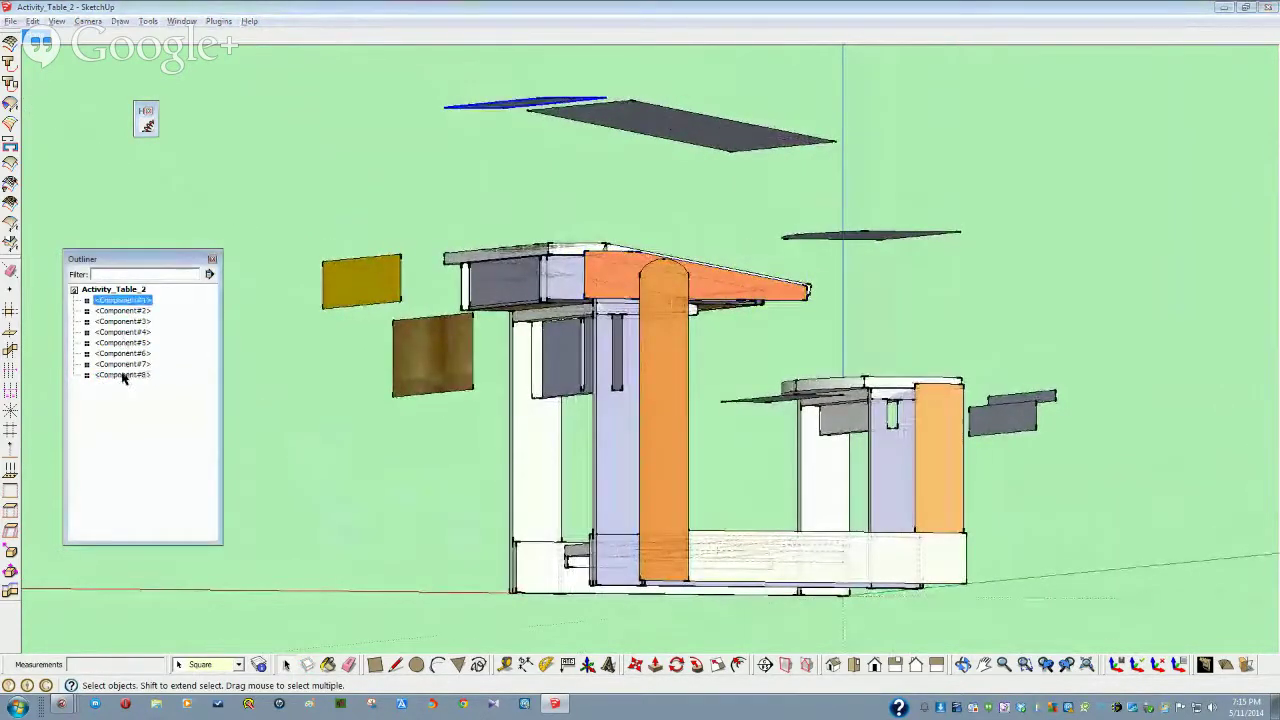
left_click(123, 375, "shift")
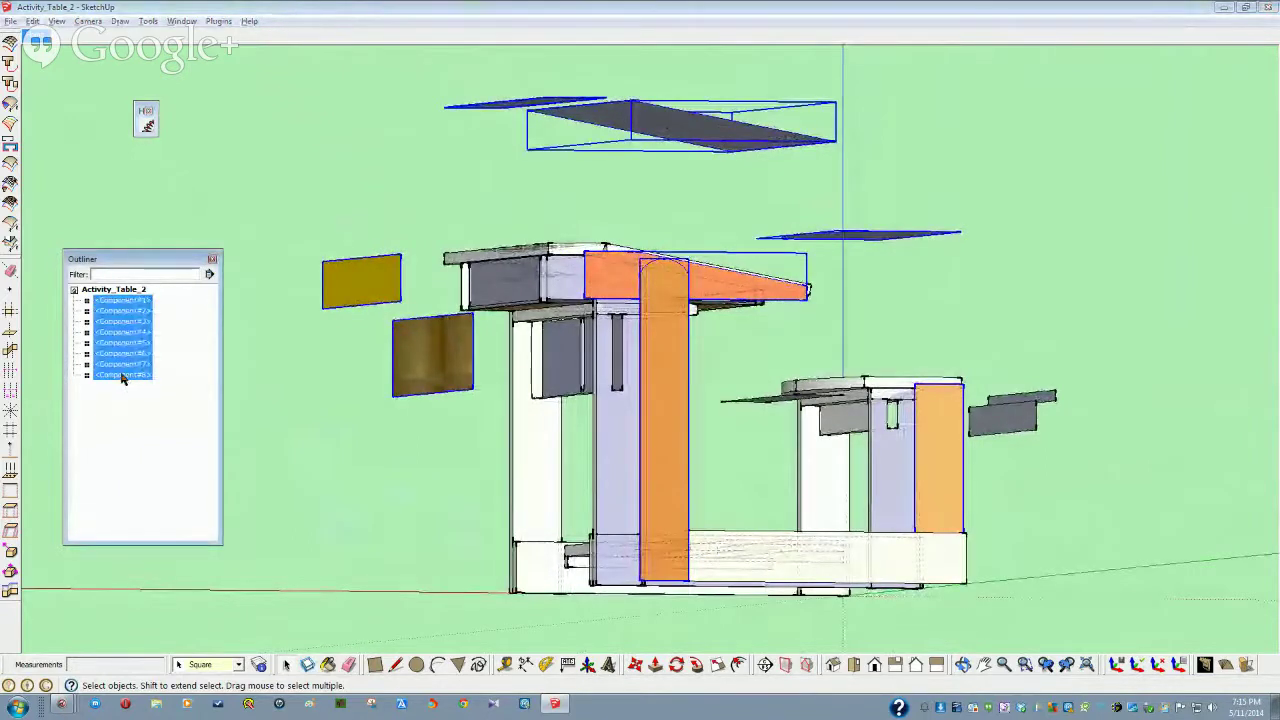
right_click(122, 356)
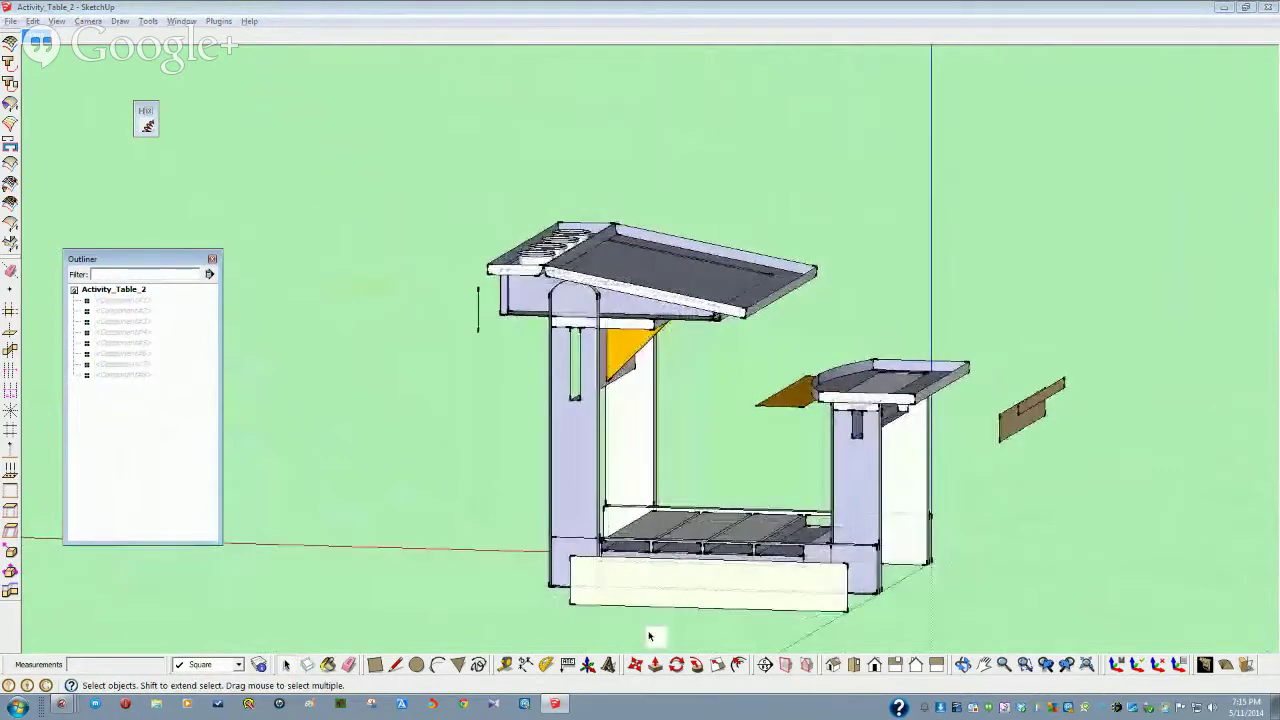
Make separate components from the copied cream base rail face and the wider of the two faces beyond the seat
left_click(755, 607)
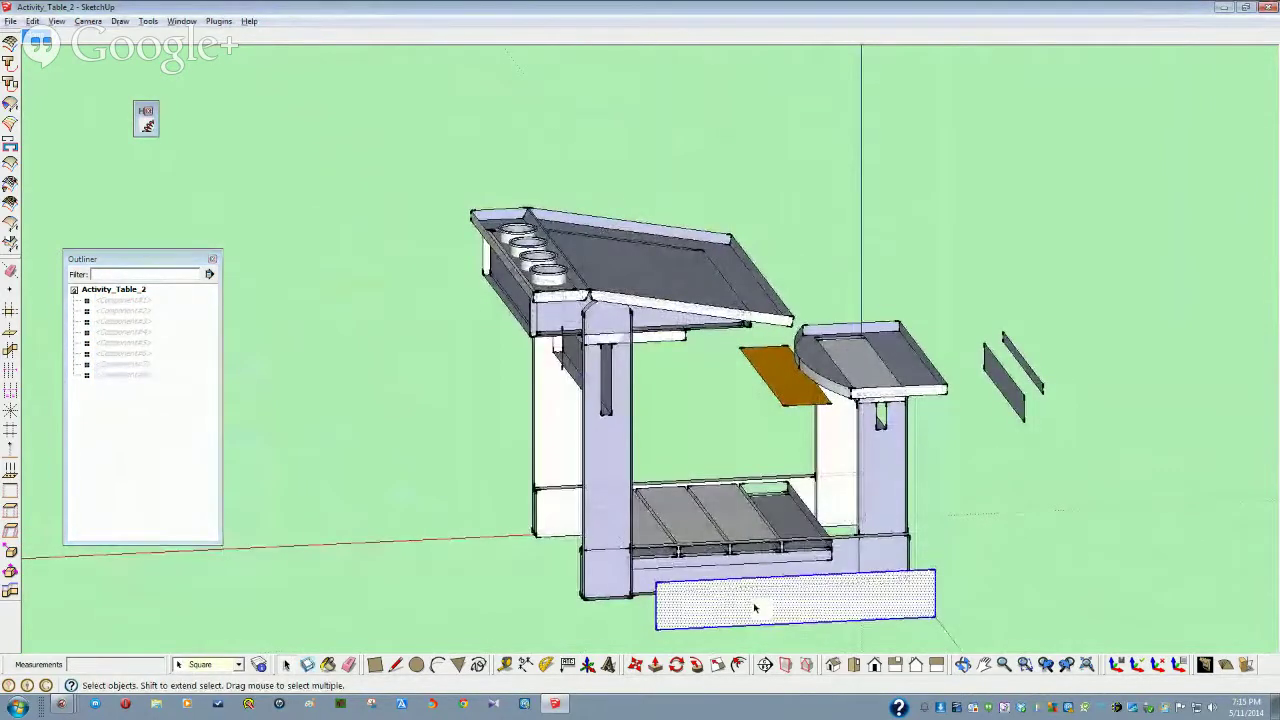
key("g")
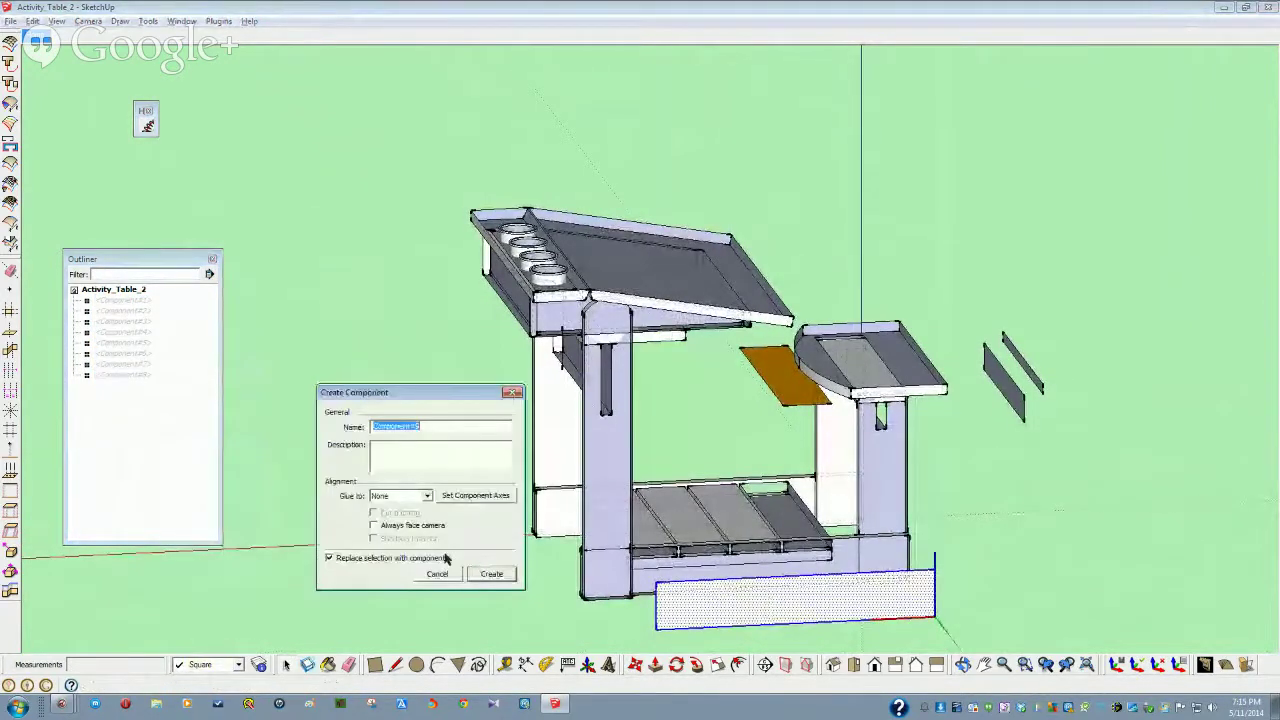
left_click(491, 576)
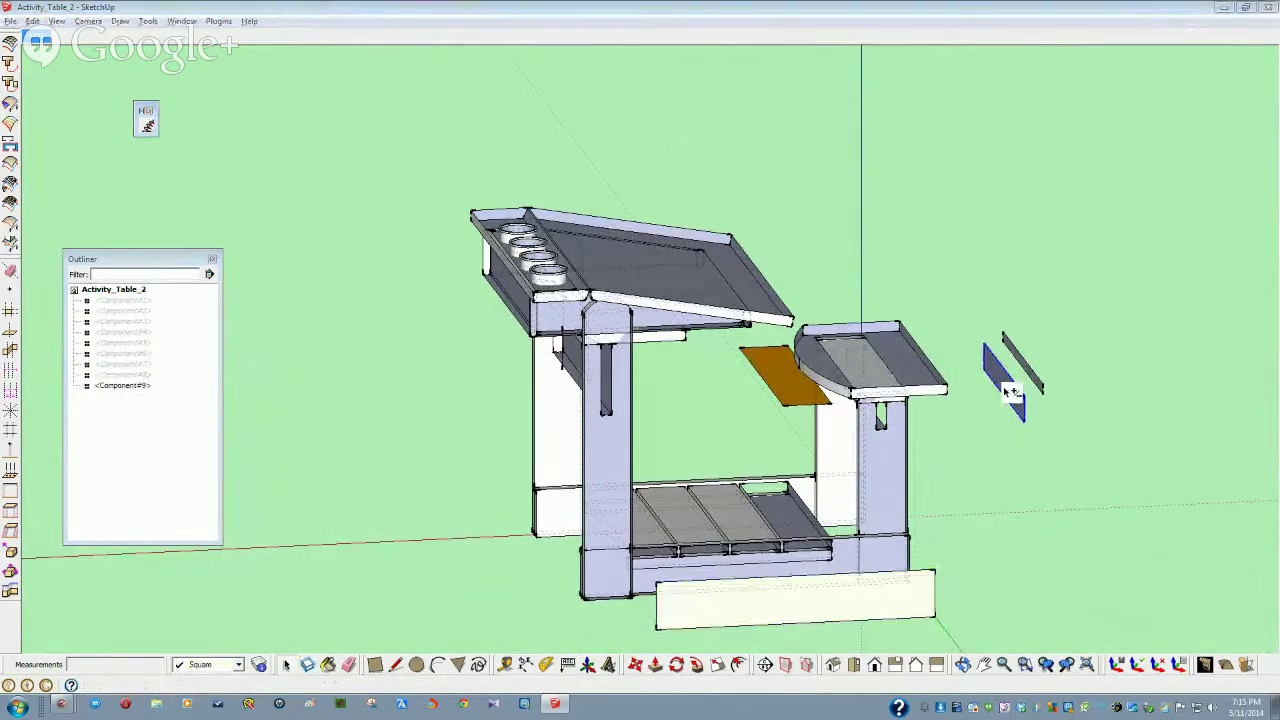
key("g")
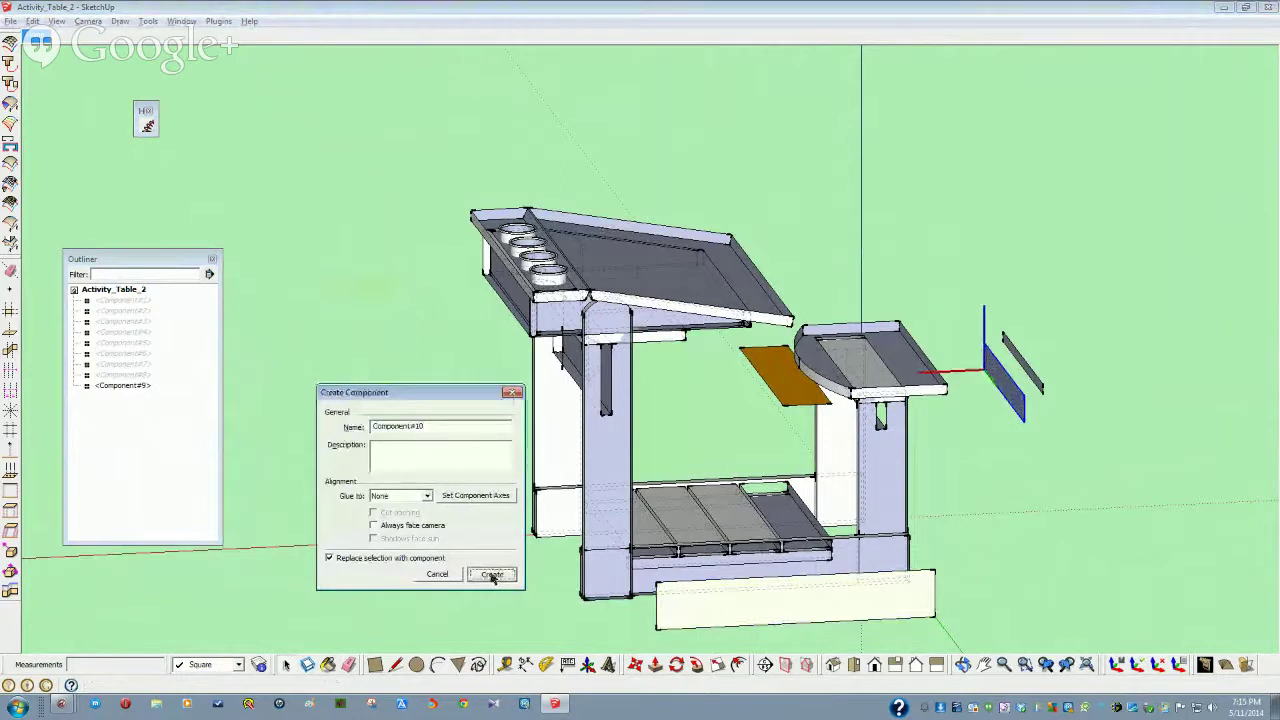
left_click(491, 576)
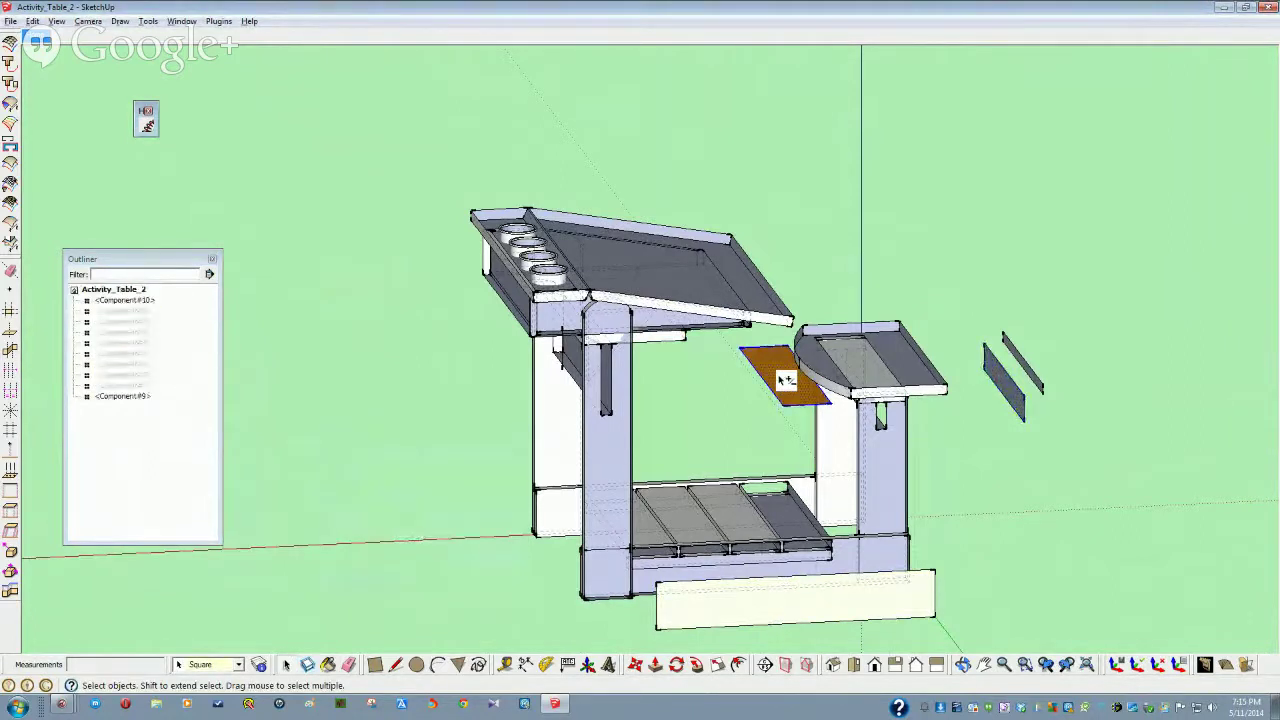
Turn the copied orange-brown slat face beside the seat and the narrow strip face beyond the seat into separate components
key("g")
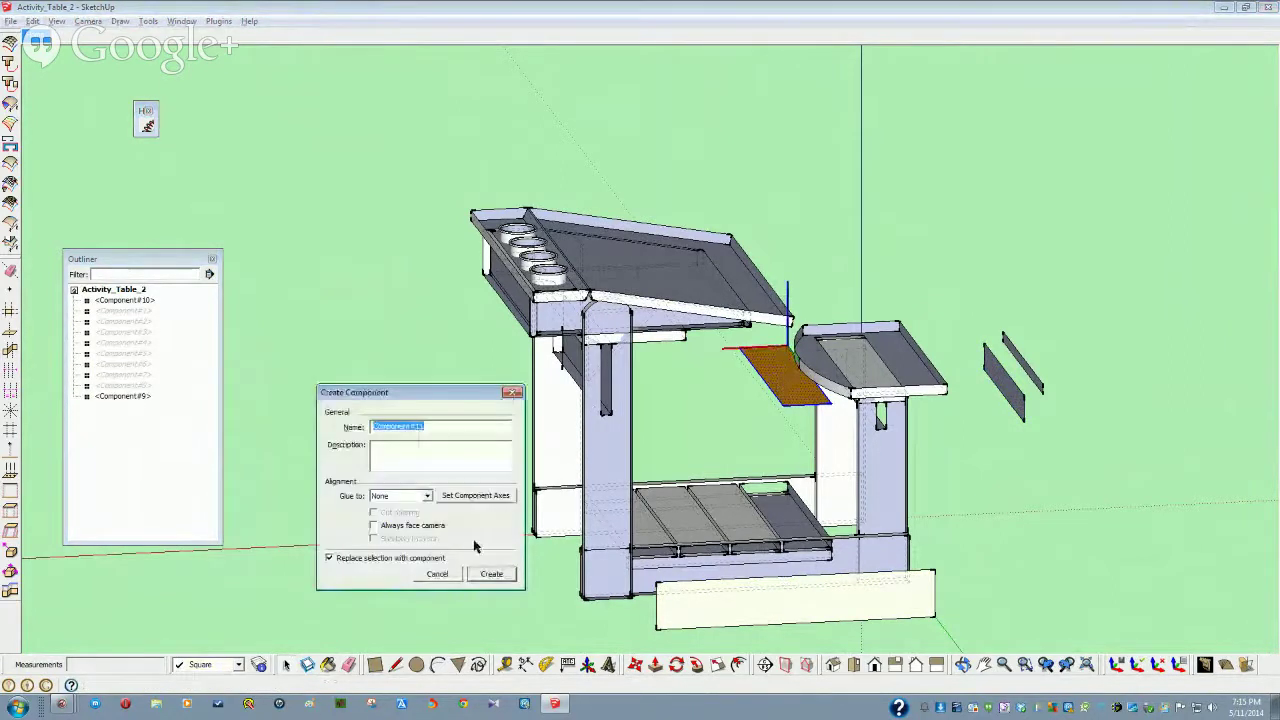
left_click(491, 576)
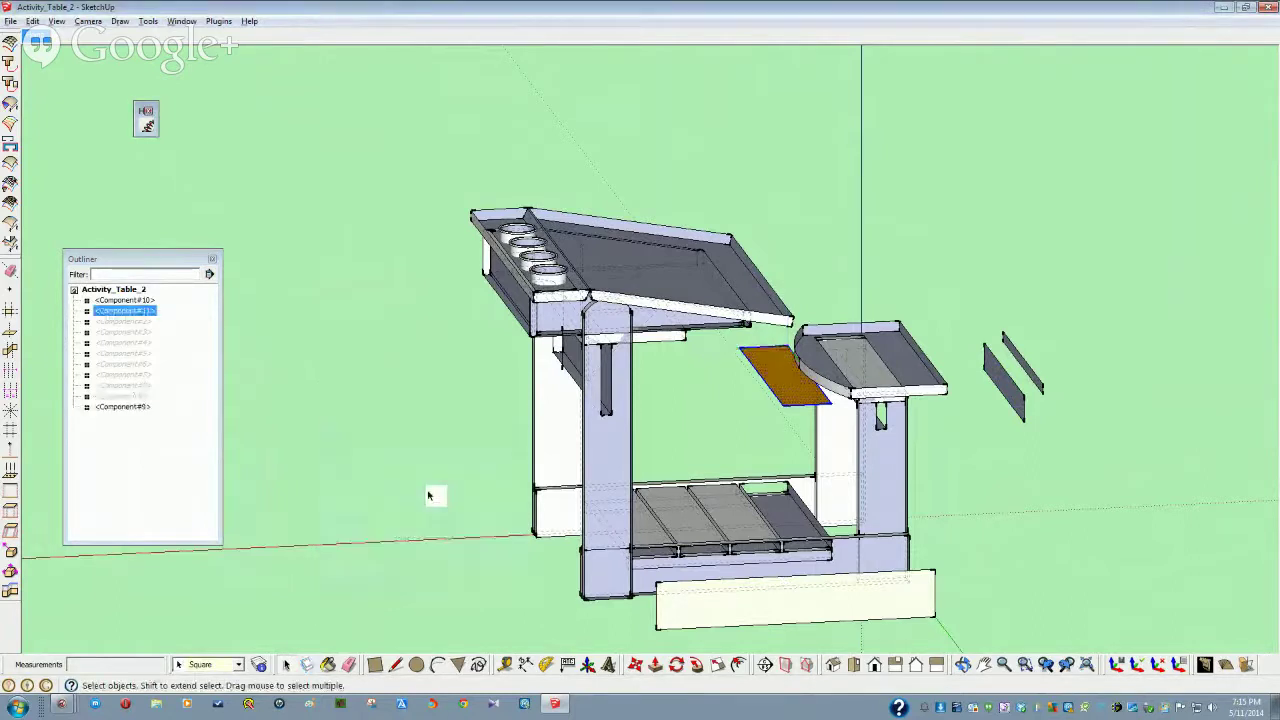
double_click(1005, 390)
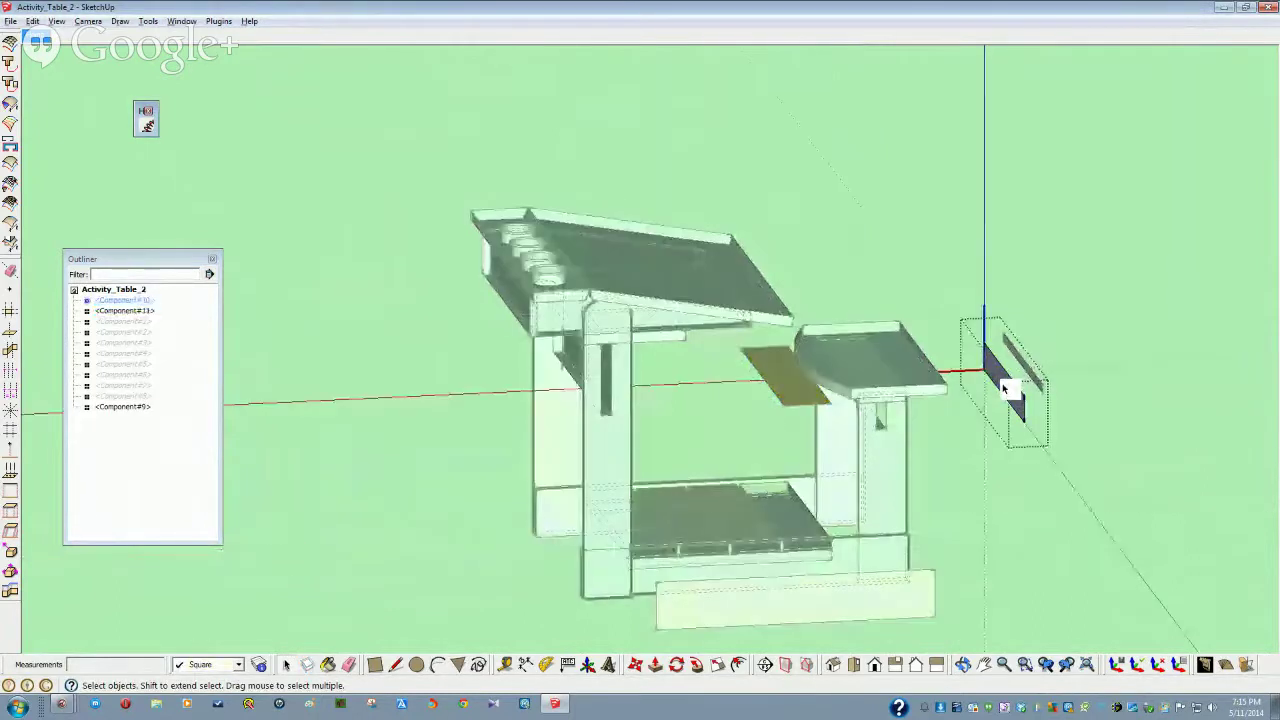
left_click(1133, 453)
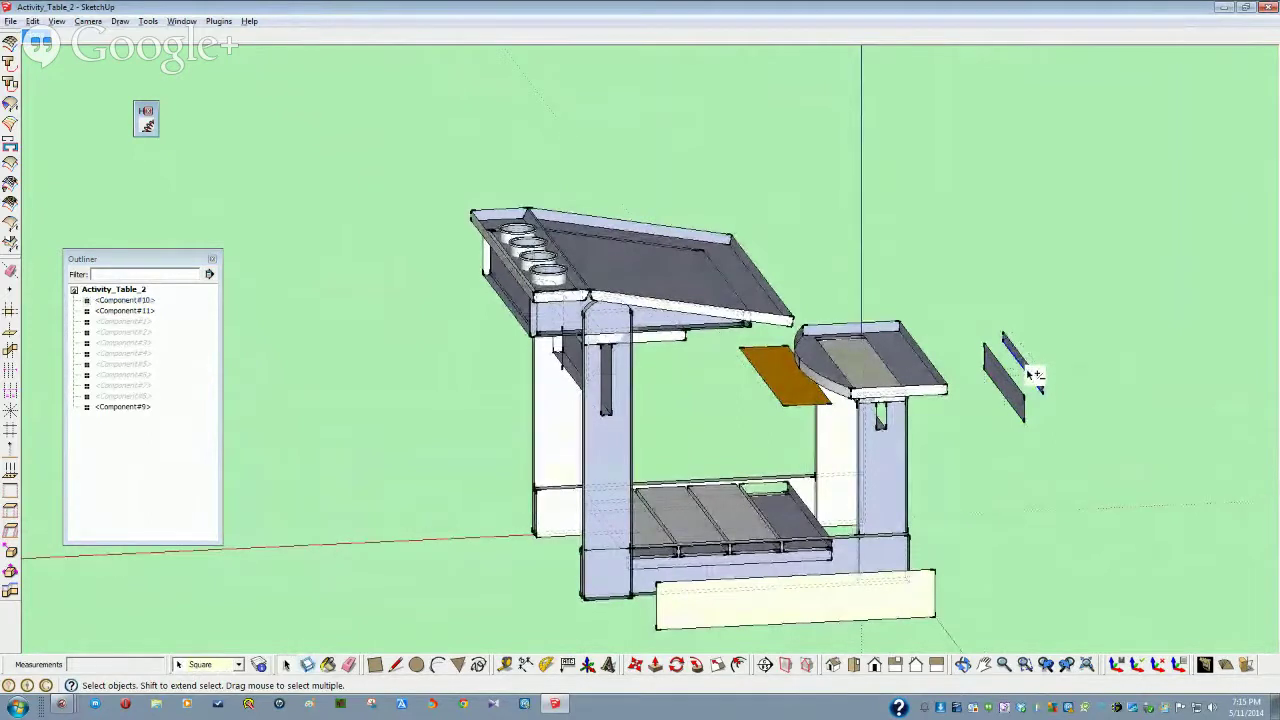
key("g")
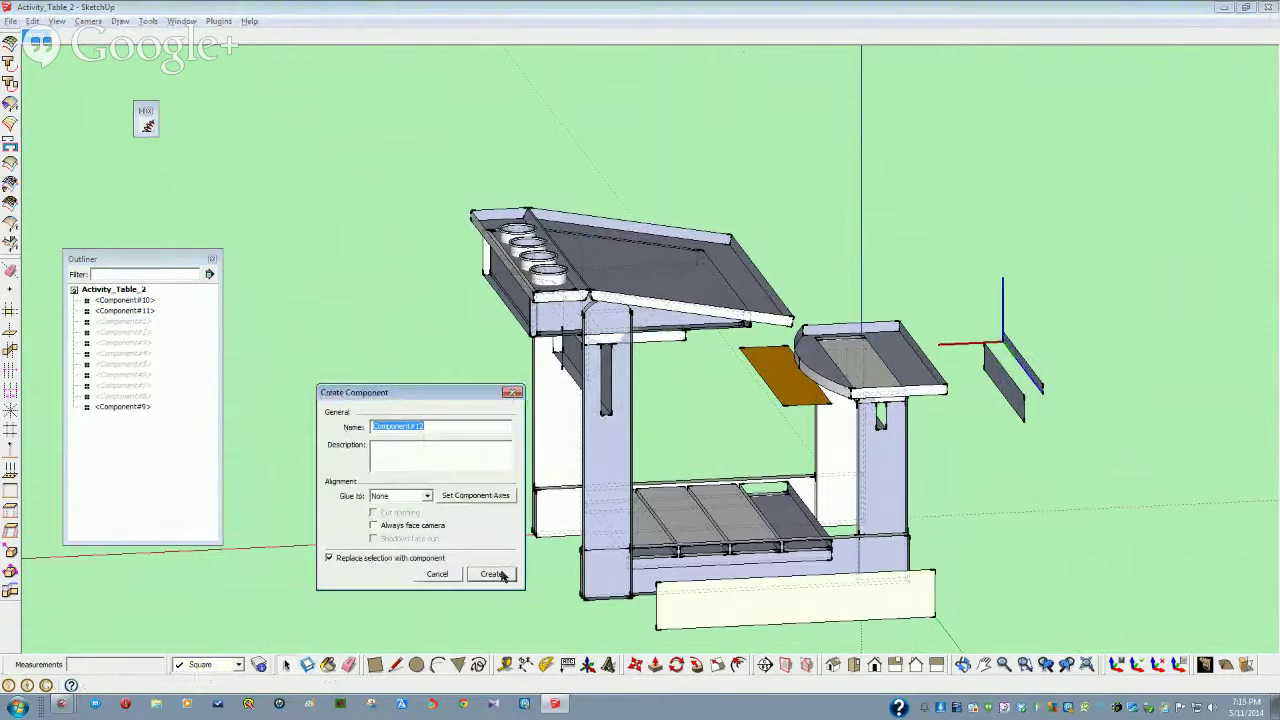
left_click(503, 575)
Try to make a component from the orange triangular brace face under the tabletop
middle_click_drag(400, 387, 395, 387)
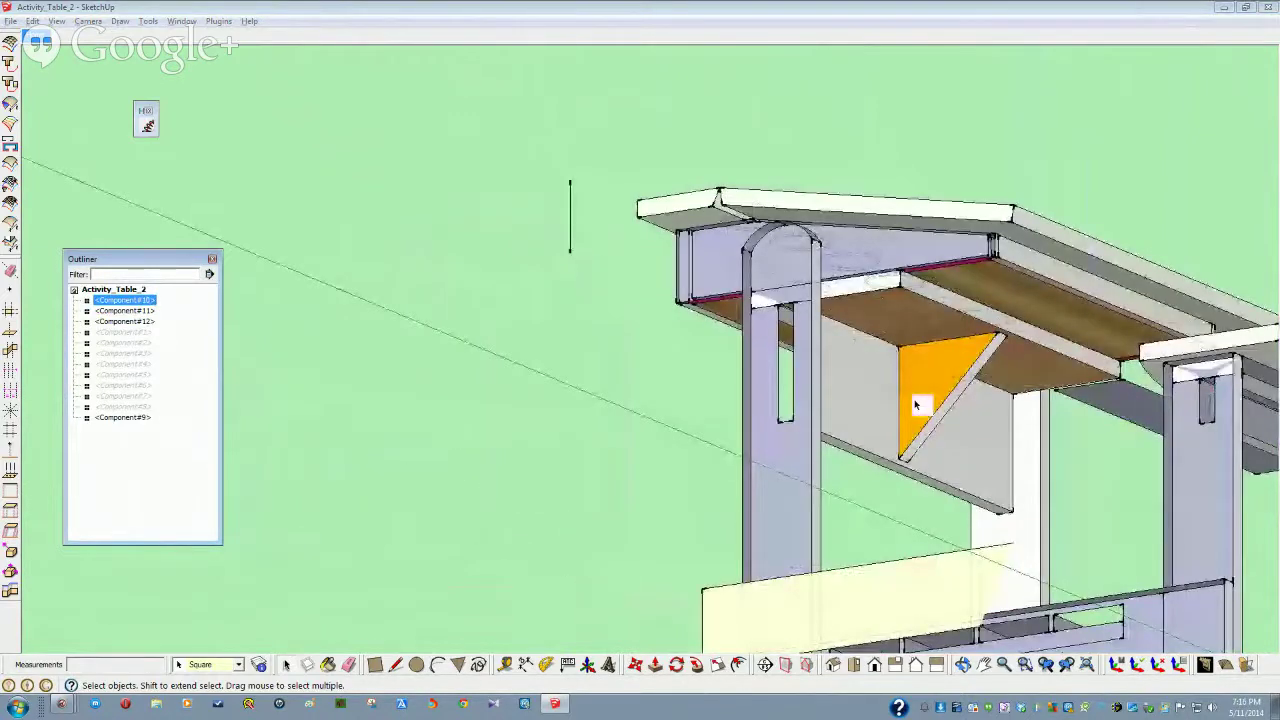
left_click(942, 381)
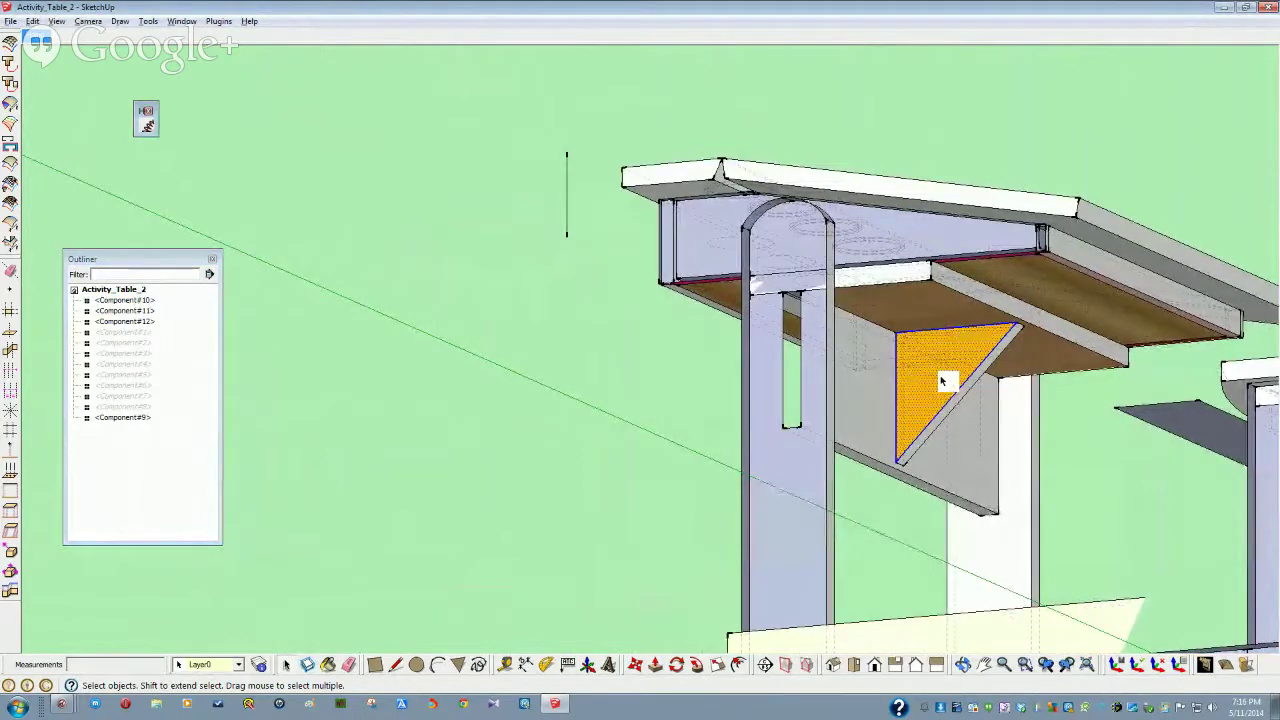
key("g")
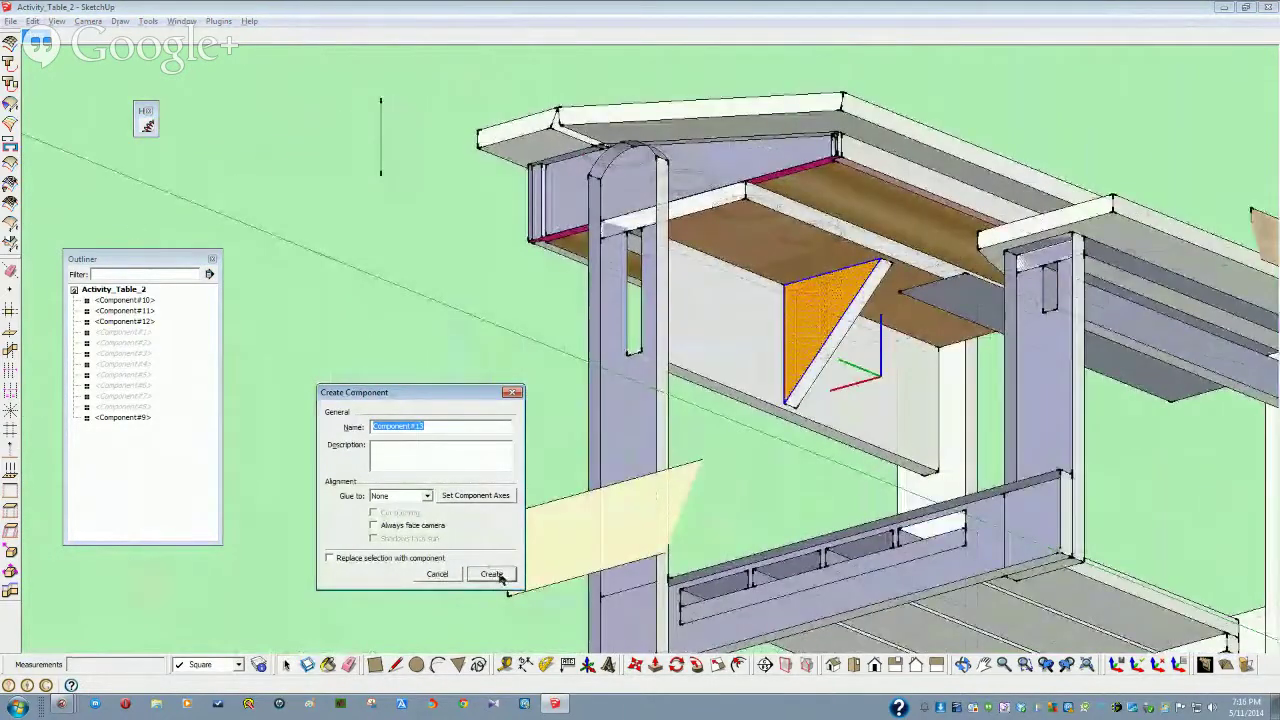
left_click(500, 576)
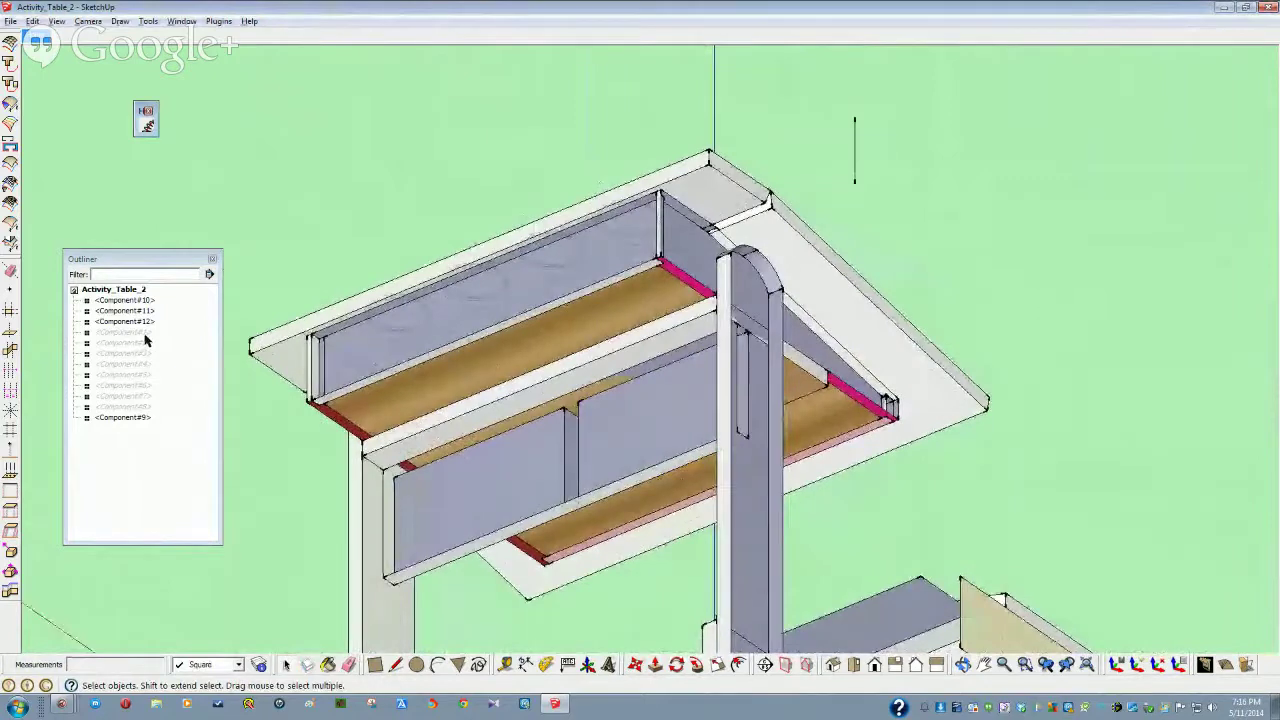
Unhide the eight hidden components and remove the leftover body of the tall rounded leg behind its copied face
right_click(138, 408)
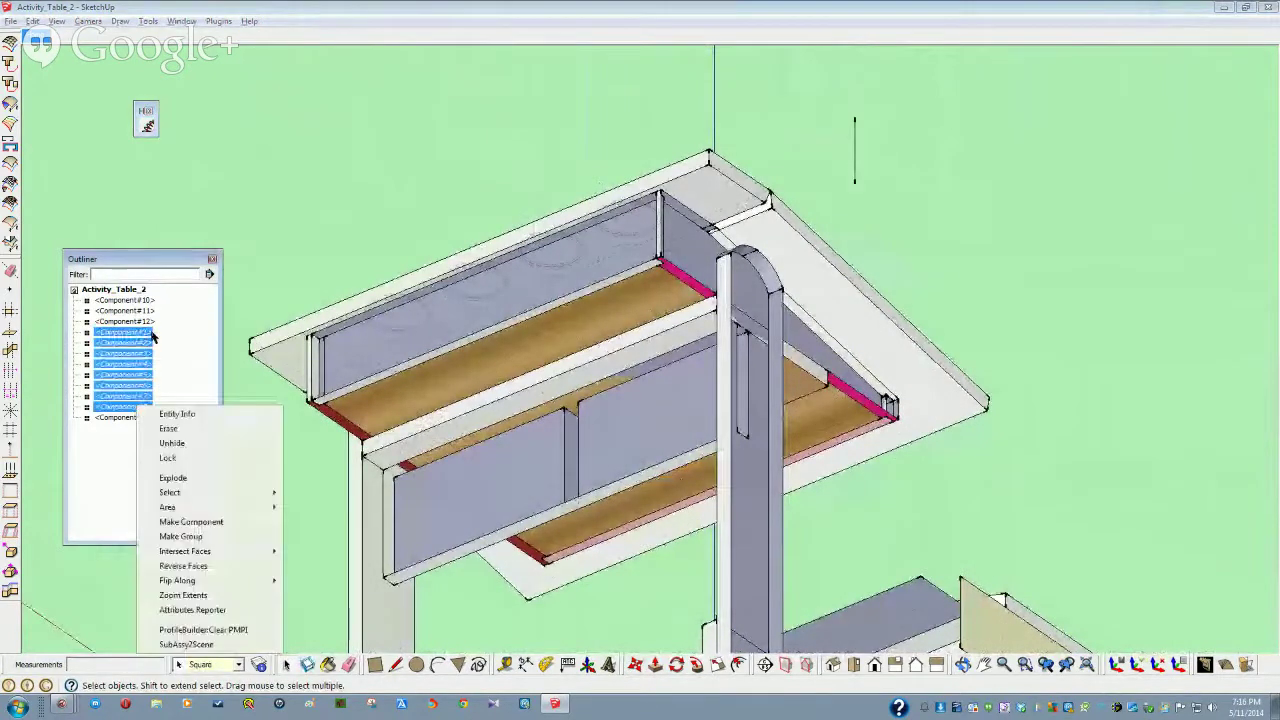
left_click(178, 443)
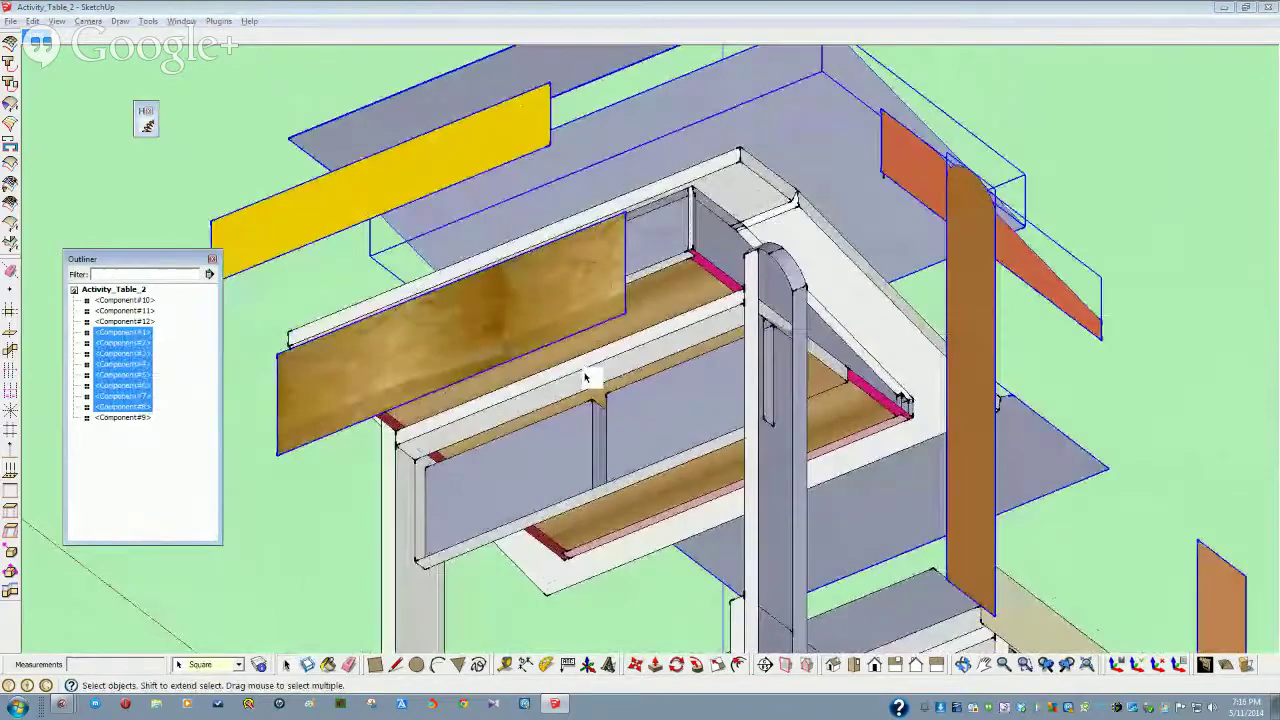
middle_click_drag(585, 377, 806, 480)
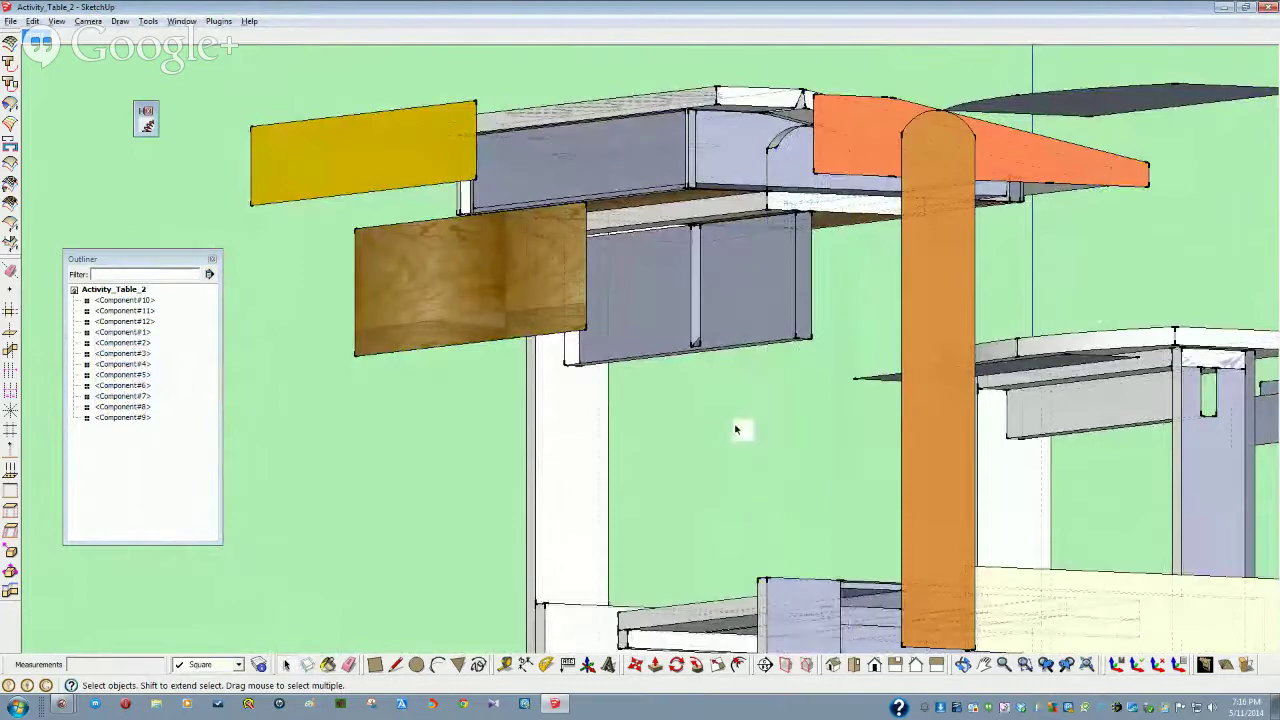
Delete the leftover panel body hanging beneath the tabletop behind the wood-textured copied face
mouse_move(727, 305)
middle_mouse_down()
mouse_move(1074, 389)
mouse_move(1006, 394)
mouse_move(935, 374)
mouse_move(883, 397)
mouse_move(877, 429)
mouse_move(820, 431)
mouse_move(940, 458)
mouse_move(837, 334)
mouse_move(654, 214)
mouse_move(663, 194)
mouse_move(790, 253)
mouse_move(960, 205)
mouse_move(947, 183)
middle_mouse_up()
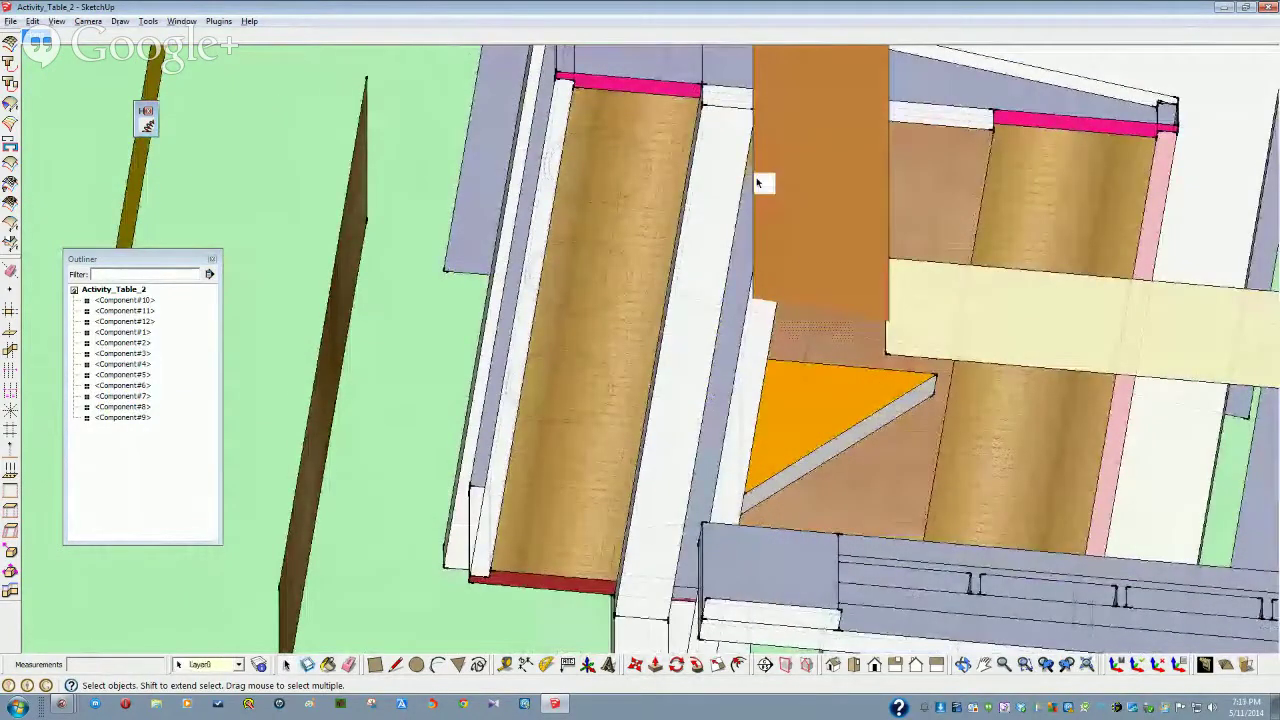
mouse_move(716, 333)
middle_mouse_down()
mouse_move(740, 409)
mouse_move(985, 311)
mouse_move(992, 423)
mouse_move(914, 417)
mouse_move(889, 400)
mouse_move(883, 348)
mouse_move(766, 263)
mouse_move(792, 268)
middle_mouse_up()
mouse_move(903, 281)
middle_mouse_down()
mouse_move(886, 280)
mouse_move(930, 424)
middle_mouse_up()
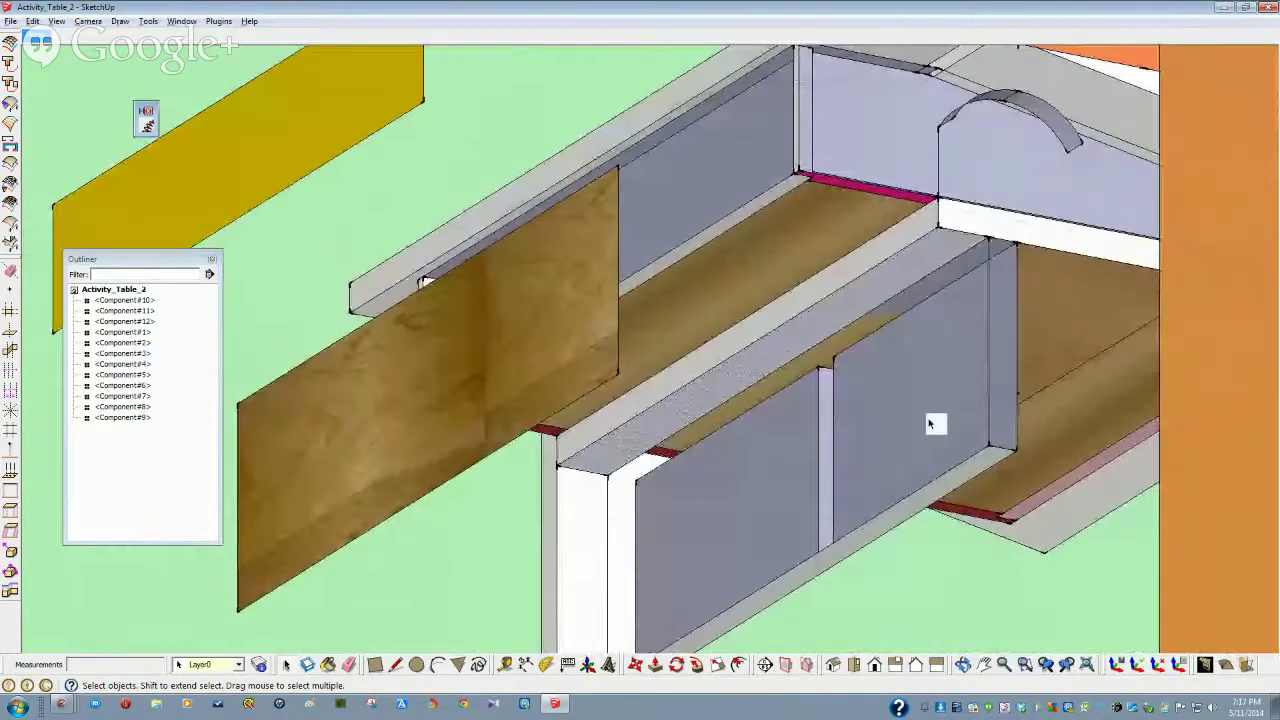
mouse_move(1045, 546)
middle_mouse_down()
mouse_move(1017, 566)
mouse_move(1057, 594)
mouse_move(1088, 580)
middle_mouse_up()
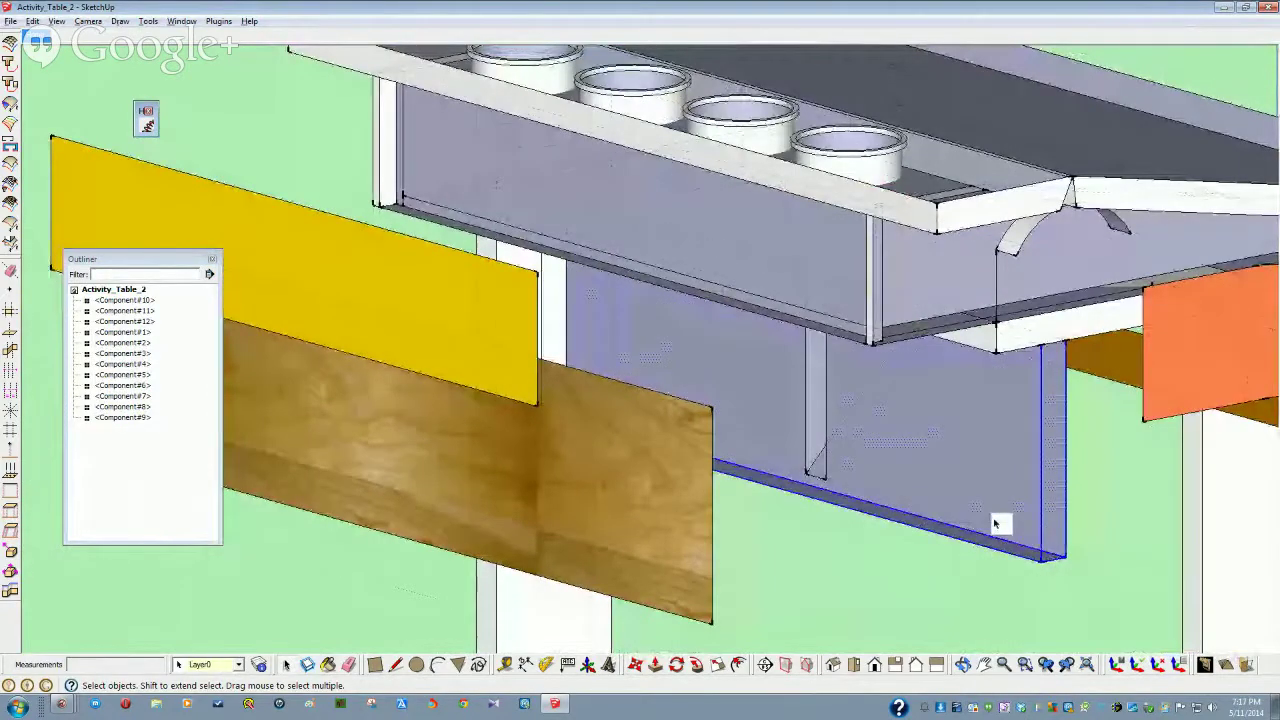
mouse_move(995, 523)
middle_mouse_down()
mouse_move(960, 503)
mouse_move(969, 434)
mouse_move(974, 449)
mouse_move(960, 366)
mouse_move(985, 285)
mouse_move(1016, 278)
mouse_move(1080, 343)
mouse_move(1114, 417)
mouse_move(1066, 514)
middle_mouse_up()
left_click(1016, 278)
scroll(1062, 514, "down", 5)
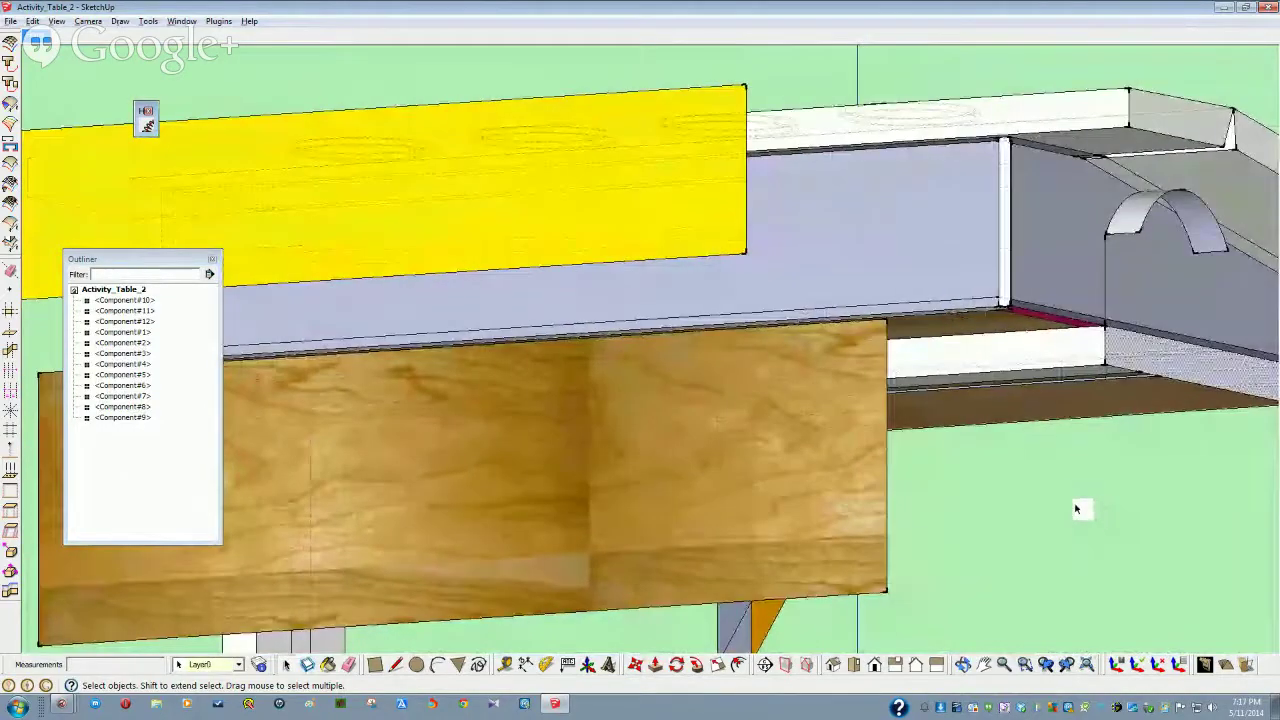
Delete the large sloped tabletop surface between the raised edges beside the four cup rings
scroll(1055, 500, "up", 5)
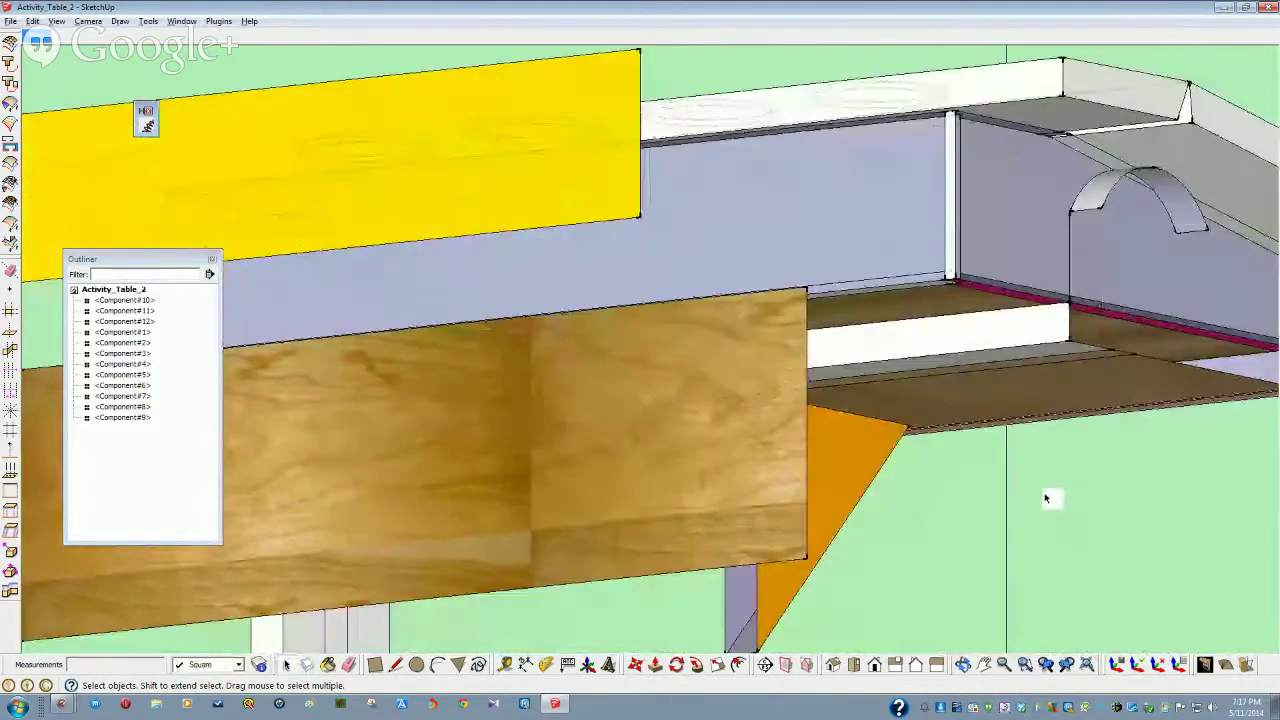
mouse_move(1051, 497)
middle_mouse_down()
mouse_move(863, 500)
mouse_move(774, 460)
mouse_move(714, 383)
mouse_move(569, 334)
mouse_move(571, 374)
mouse_move(586, 384)
mouse_move(563, 380)
mouse_move(626, 437)
mouse_move(740, 480)
mouse_move(1028, 484)
mouse_move(949, 480)
mouse_move(960, 471)
mouse_move(929, 420)
mouse_move(882, 407)
middle_mouse_up()
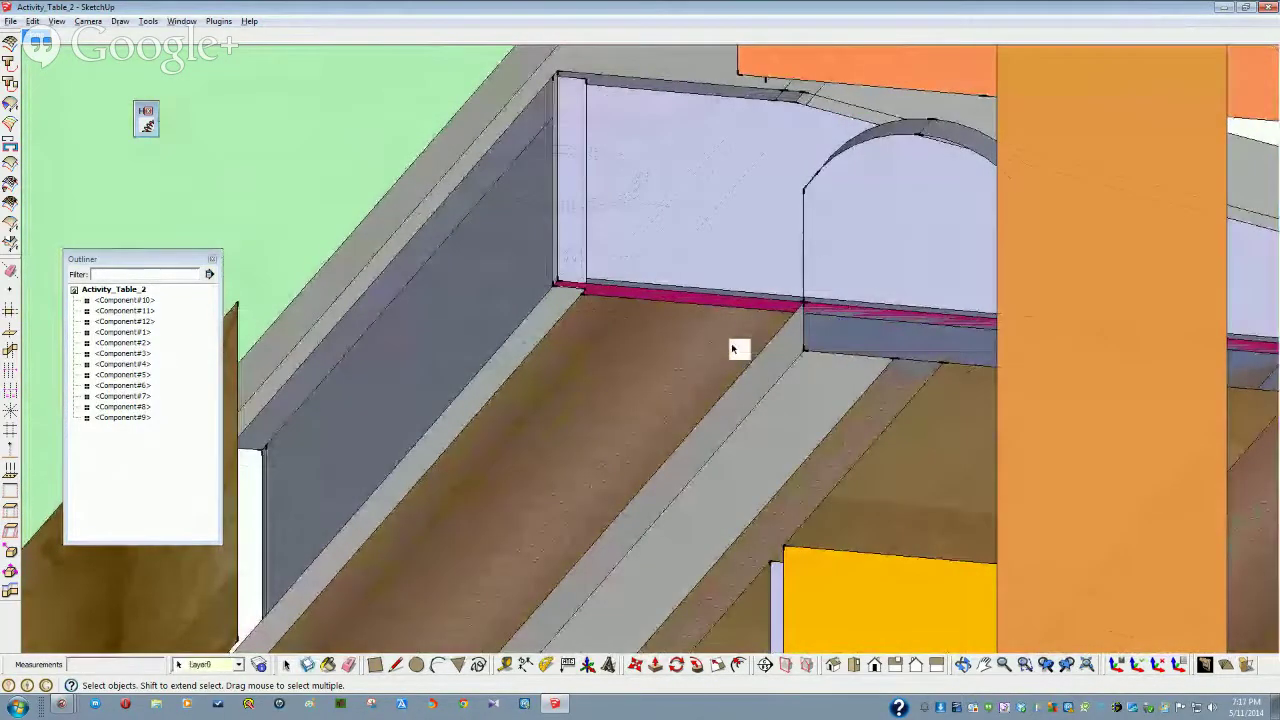
mouse_move(733, 348)
middle_mouse_down()
mouse_move(925, 433)
mouse_move(843, 449)
mouse_move(886, 440)
mouse_move(806, 434)
mouse_move(485, 278)
mouse_move(466, 354)
mouse_move(481, 367)
middle_mouse_up()
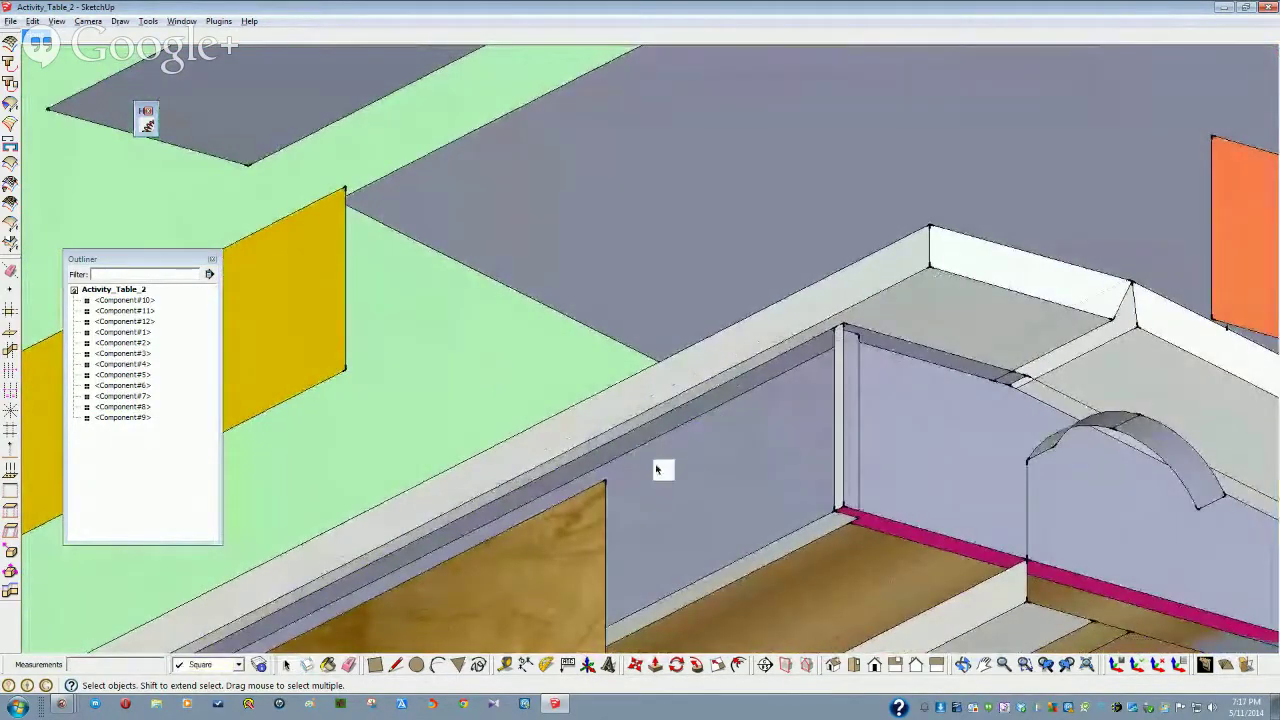
scroll(865, 561, "up", 8)
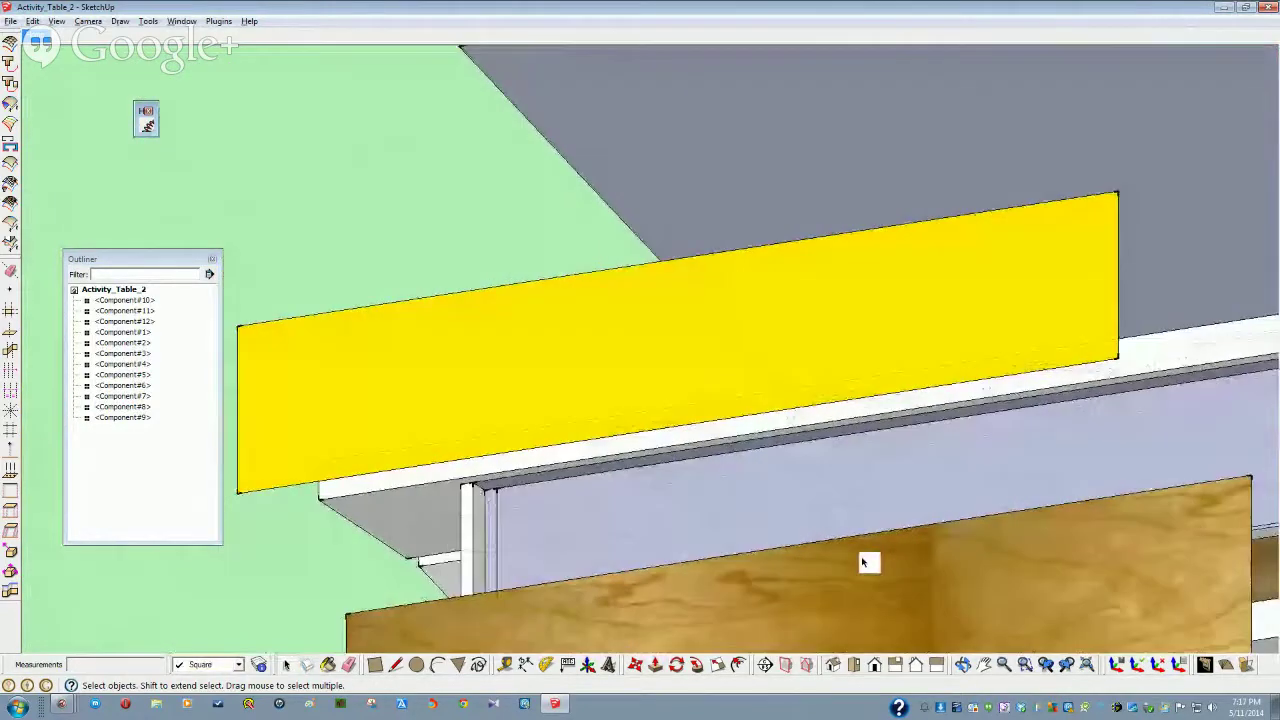
mouse_move(863, 561)
middle_mouse_down()
mouse_move(879, 585)
mouse_move(808, 560)
mouse_move(766, 571)
mouse_move(791, 497)
middle_mouse_up()
scroll(879, 585, "down", 3)
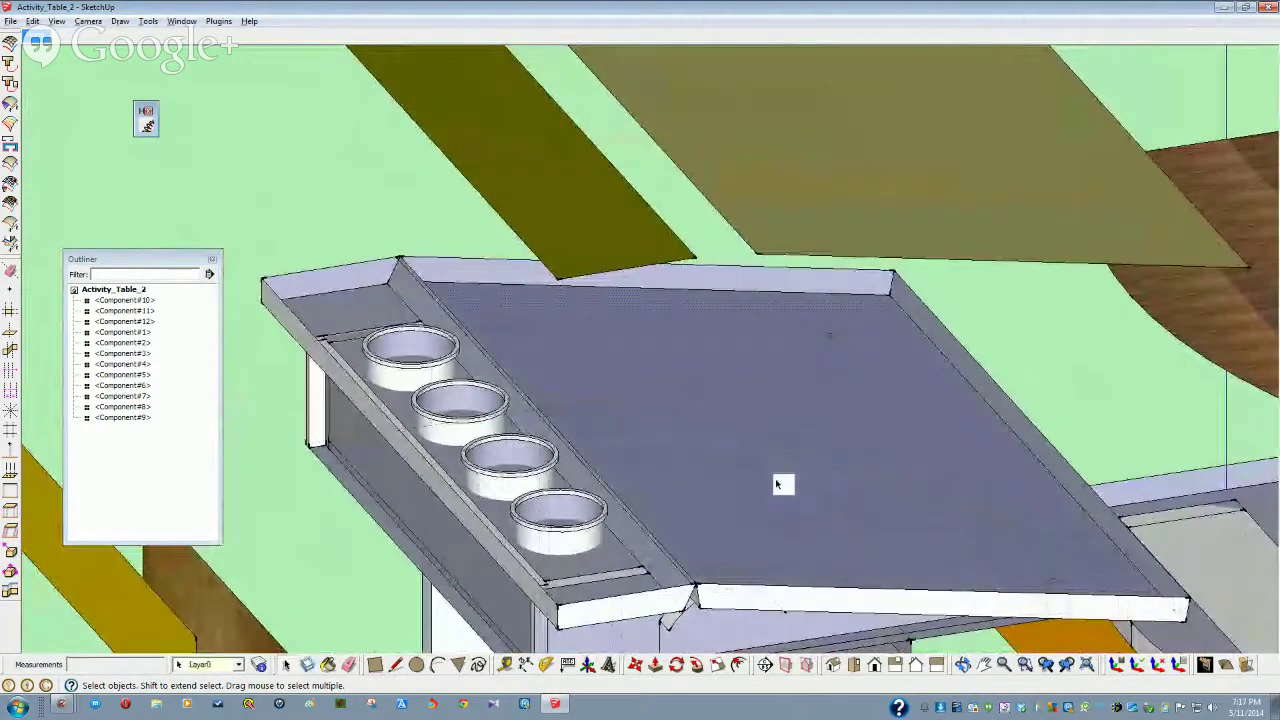
key("Delete")
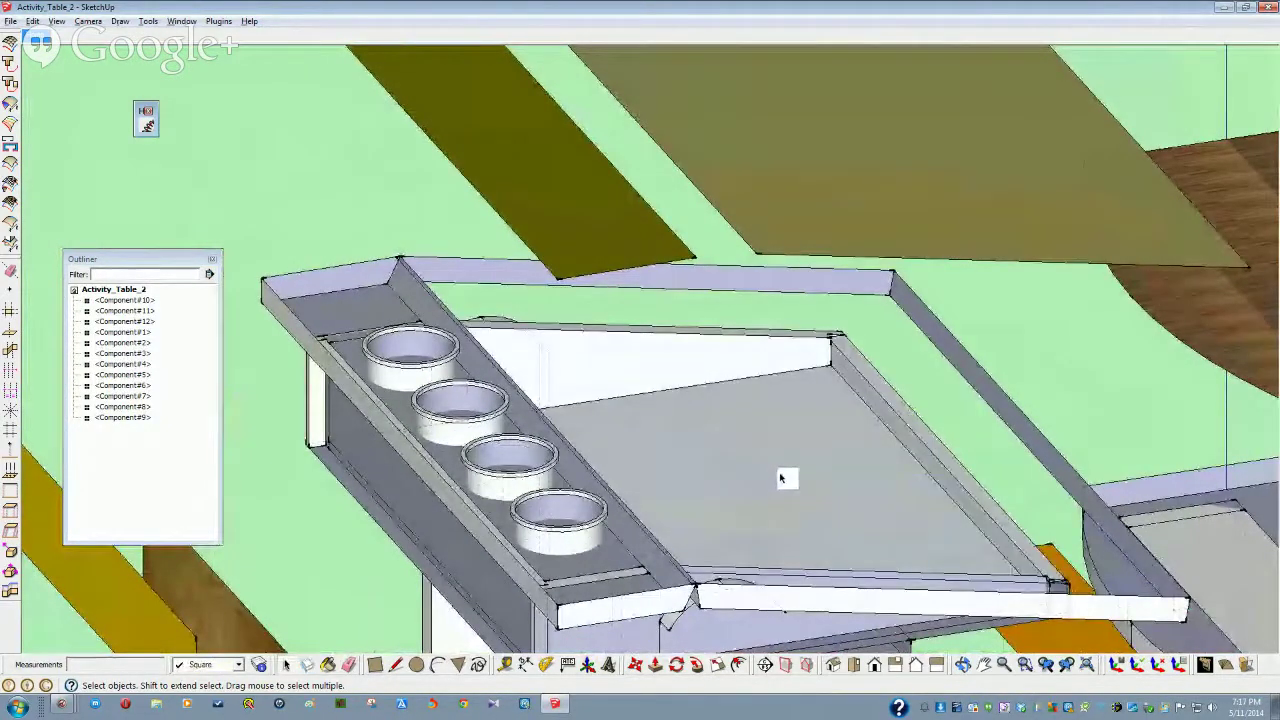
Try to make a component from the long narrow face running across the underside of the large tabletop
mouse_move(782, 478)
middle_mouse_down()
mouse_move(566, 491)
mouse_move(606, 486)
mouse_move(668, 433)
mouse_move(677, 443)
mouse_move(652, 455)
middle_mouse_up()
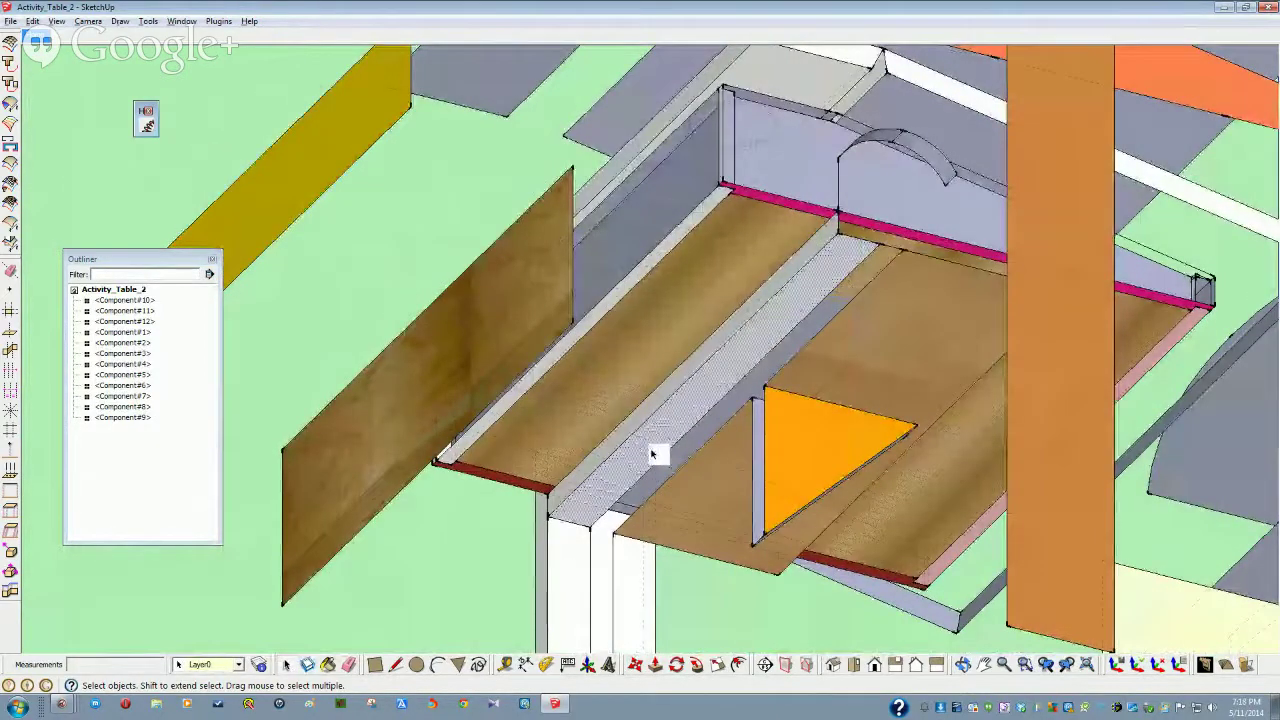
left_click(491, 560)
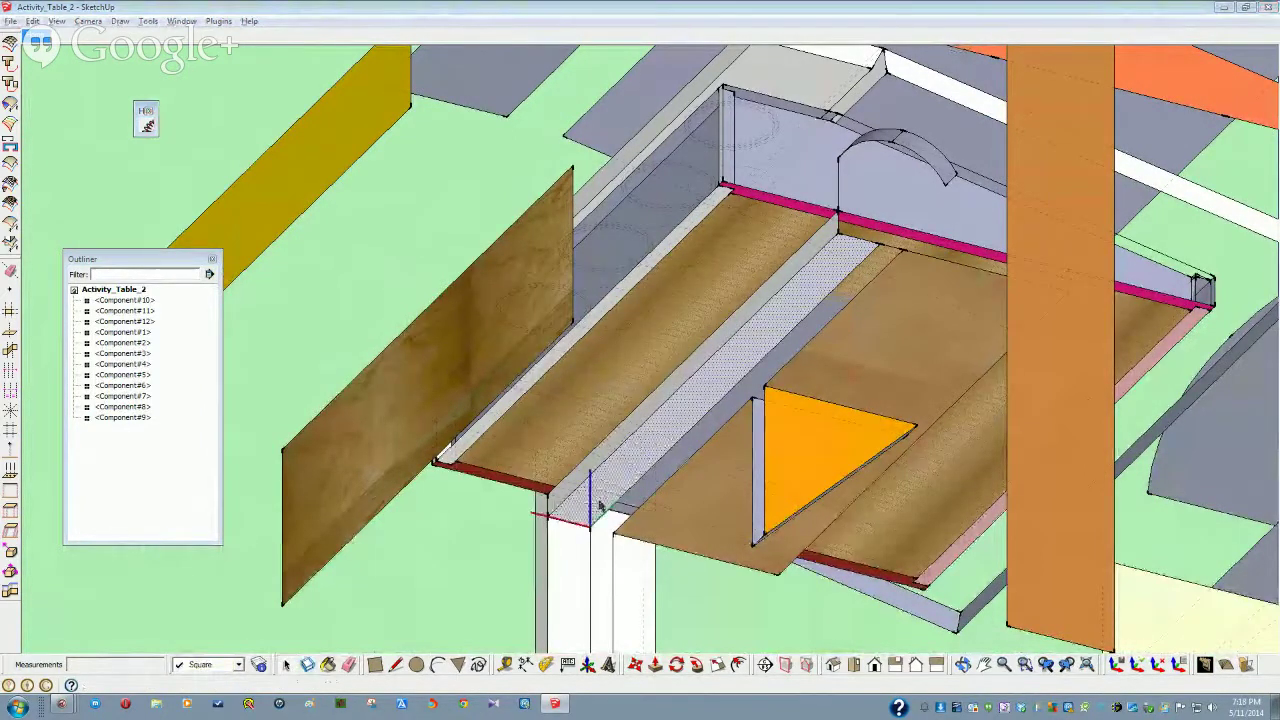
key("g")
left_click(491, 575)
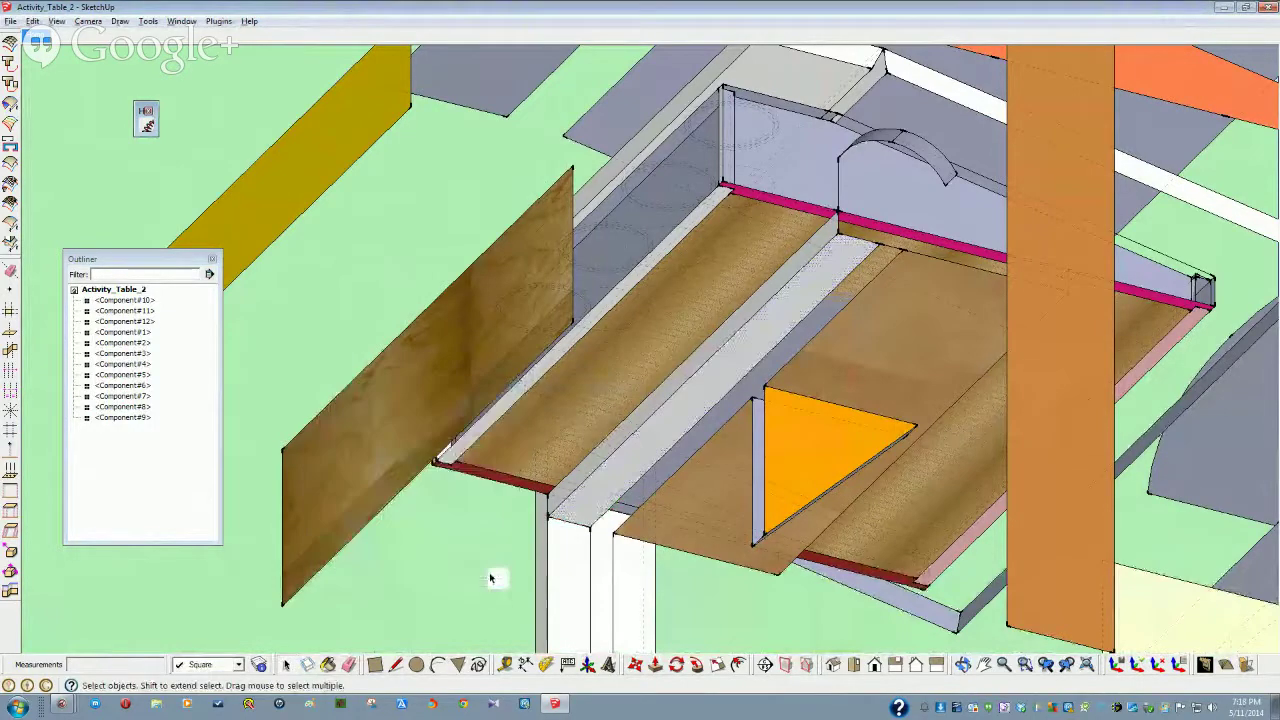
Delete the leftover floor panel of the compartment beneath the large tabletop, between its side rails
mouse_move(620, 428)
middle_mouse_down()
mouse_move(660, 463)
mouse_move(640, 489)
mouse_move(715, 440)
mouse_move(746, 400)
mouse_move(680, 423)
mouse_move(751, 391)
mouse_move(739, 377)
mouse_move(748, 420)
mouse_move(728, 405)
middle_mouse_up()
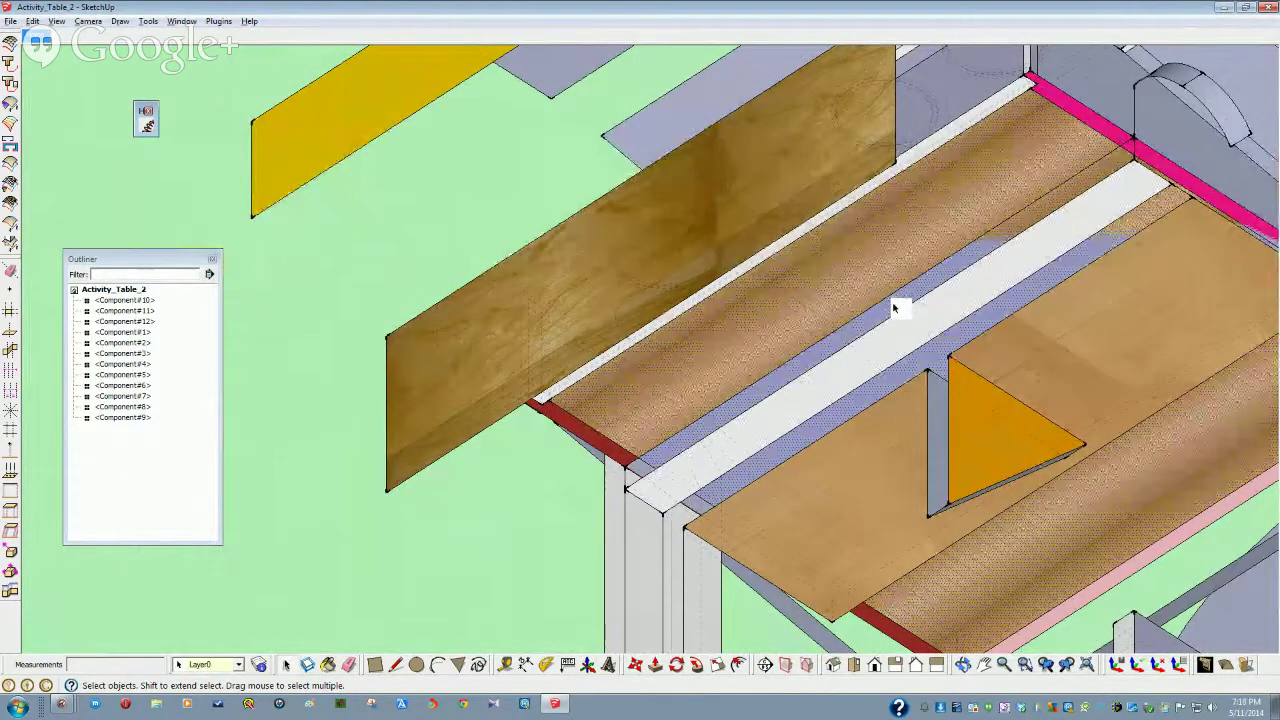
middle_click_drag(893, 324, 895, 345)
mouse_move(895, 346)
middle_mouse_down()
mouse_move(720, 315)
mouse_move(650, 357)
mouse_move(630, 392)
mouse_move(809, 531)
mouse_move(734, 440)
mouse_move(757, 457)
mouse_move(829, 403)
mouse_move(806, 381)
mouse_move(429, 374)
middle_mouse_up()
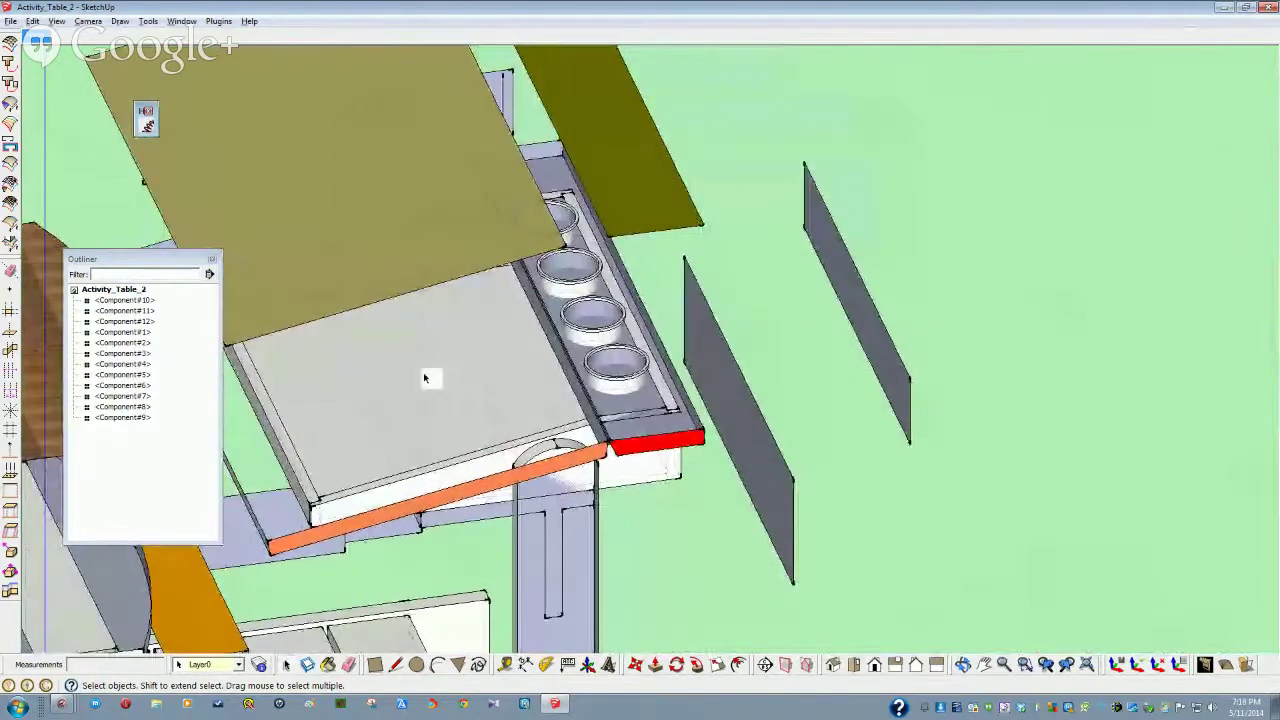
left_click(376, 387)
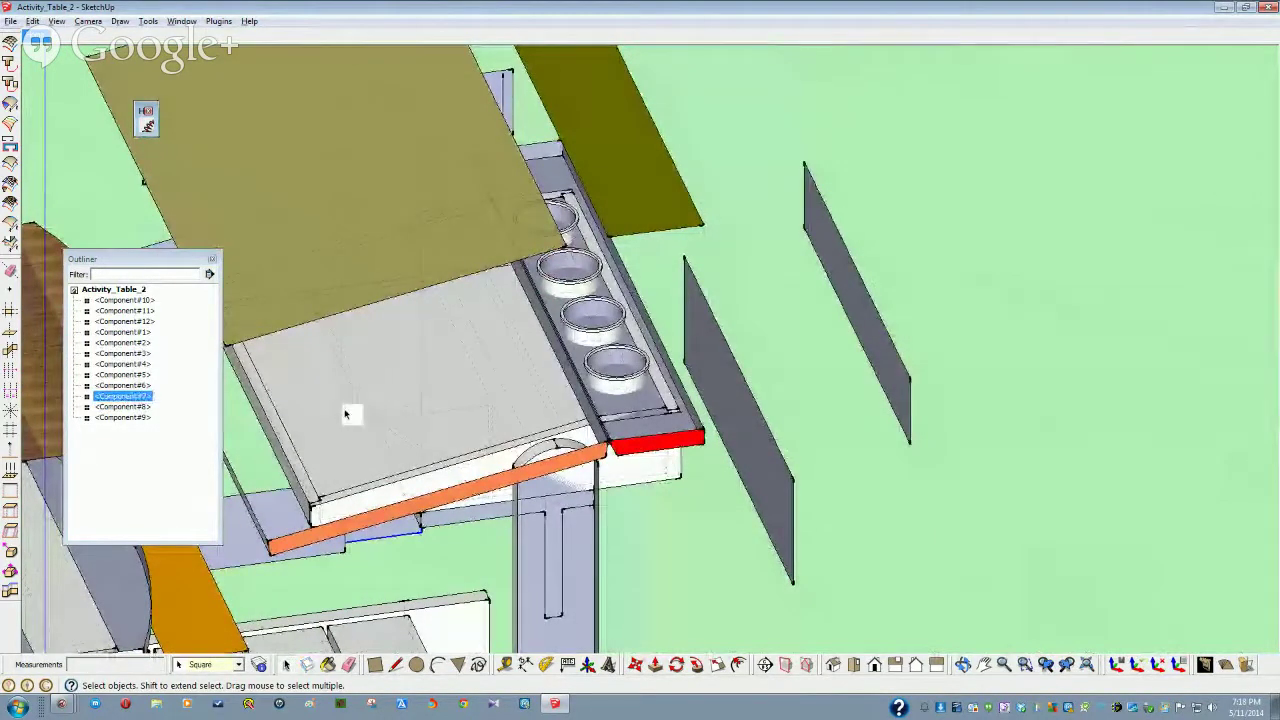
key("Return")
left_click(911, 279)
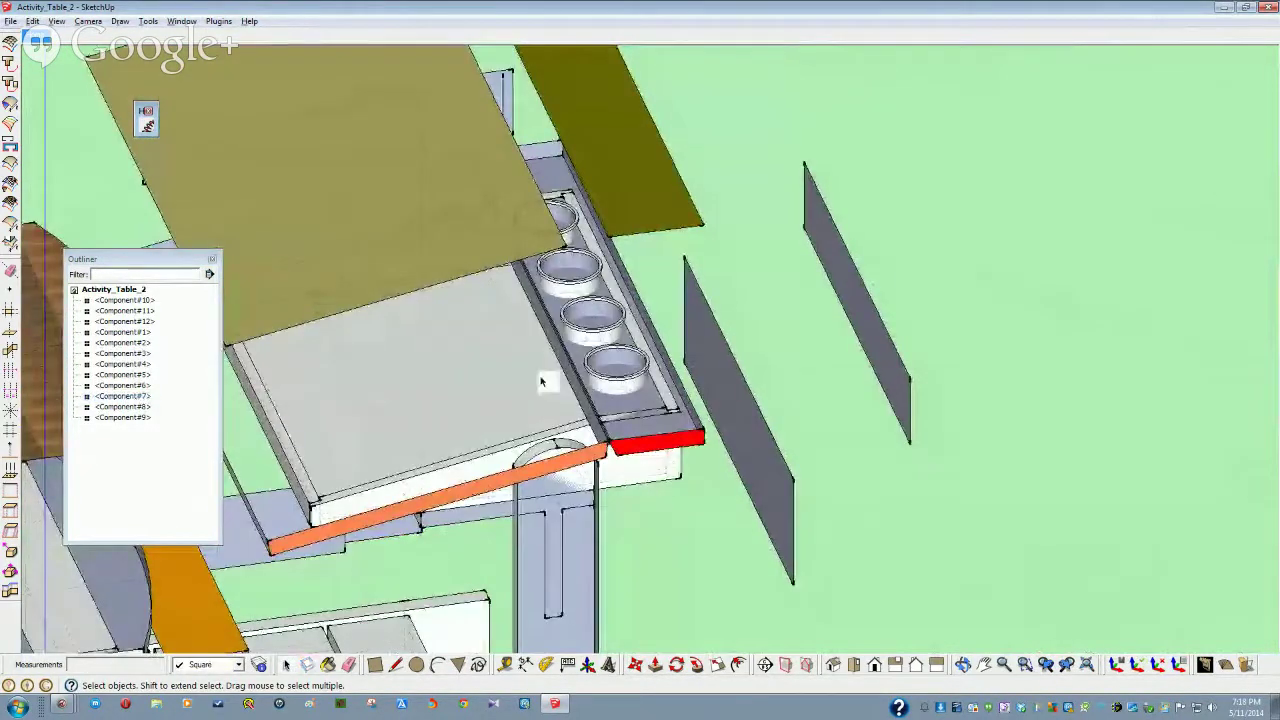
middle_click_drag(323, 448, 951, 396)
double_click(420, 538)
left_click(606, 508)
left_click(951, 396)
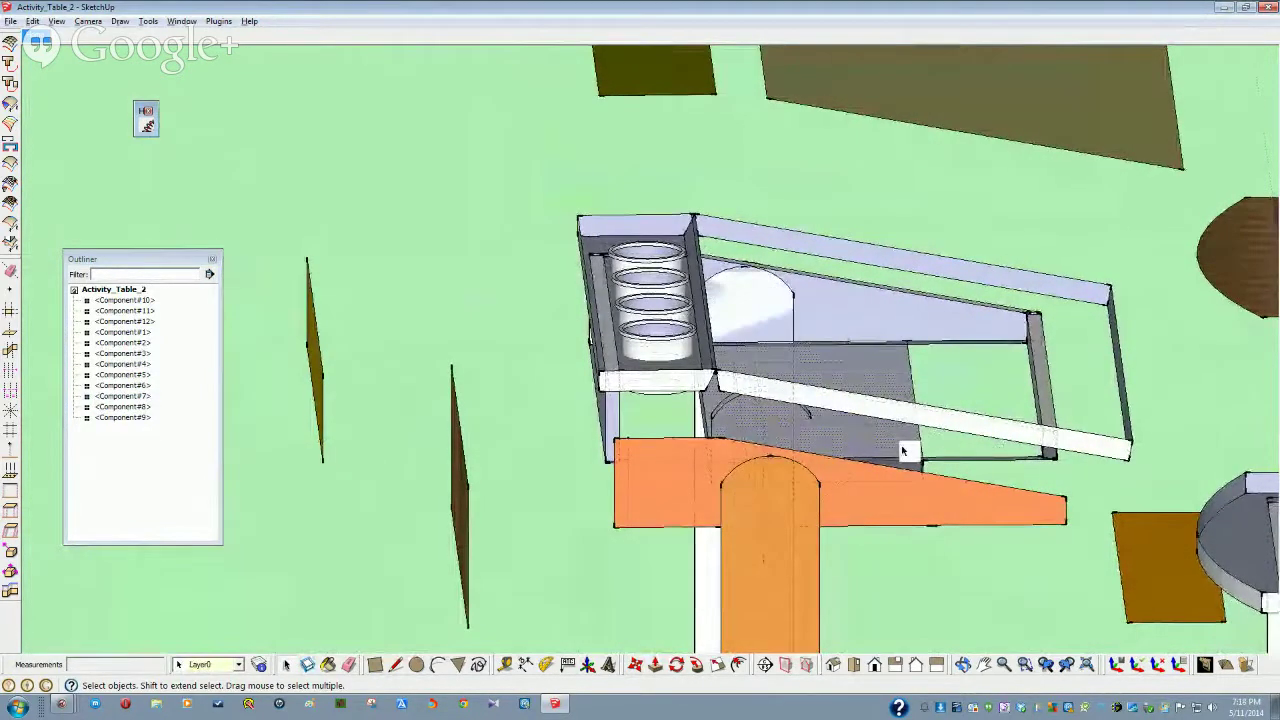
Draw a 3/4" line across the narrow vertical slot face on the leg, level with the underside of the gray strip
mouse_move(903, 451)
middle_mouse_down()
mouse_move(811, 416)
mouse_move(843, 409)
mouse_move(846, 437)
mouse_move(830, 449)
mouse_move(860, 461)
mouse_move(854, 437)
mouse_move(822, 449)
mouse_move(828, 465)
mouse_move(826, 443)
mouse_move(806, 433)
mouse_move(711, 417)
mouse_move(797, 422)
middle_mouse_up()
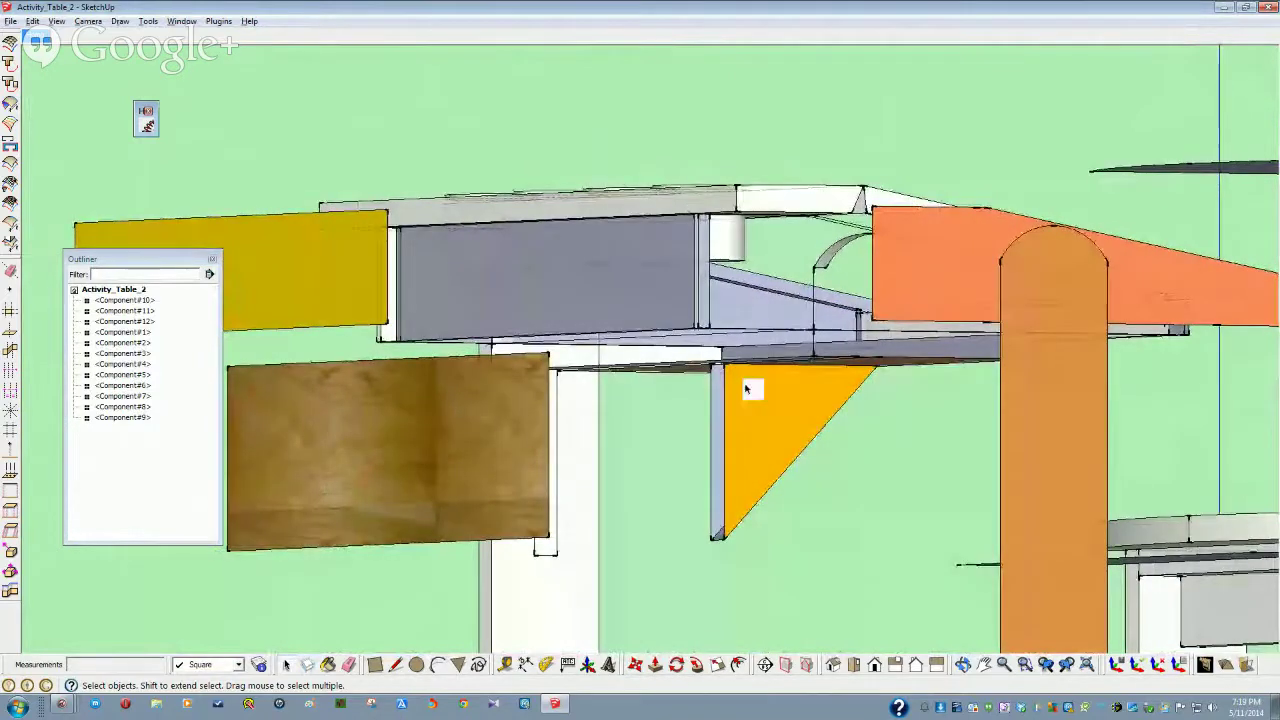
mouse_move(724, 402)
middle_mouse_down()
mouse_move(726, 380)
mouse_move(663, 388)
middle_mouse_up()
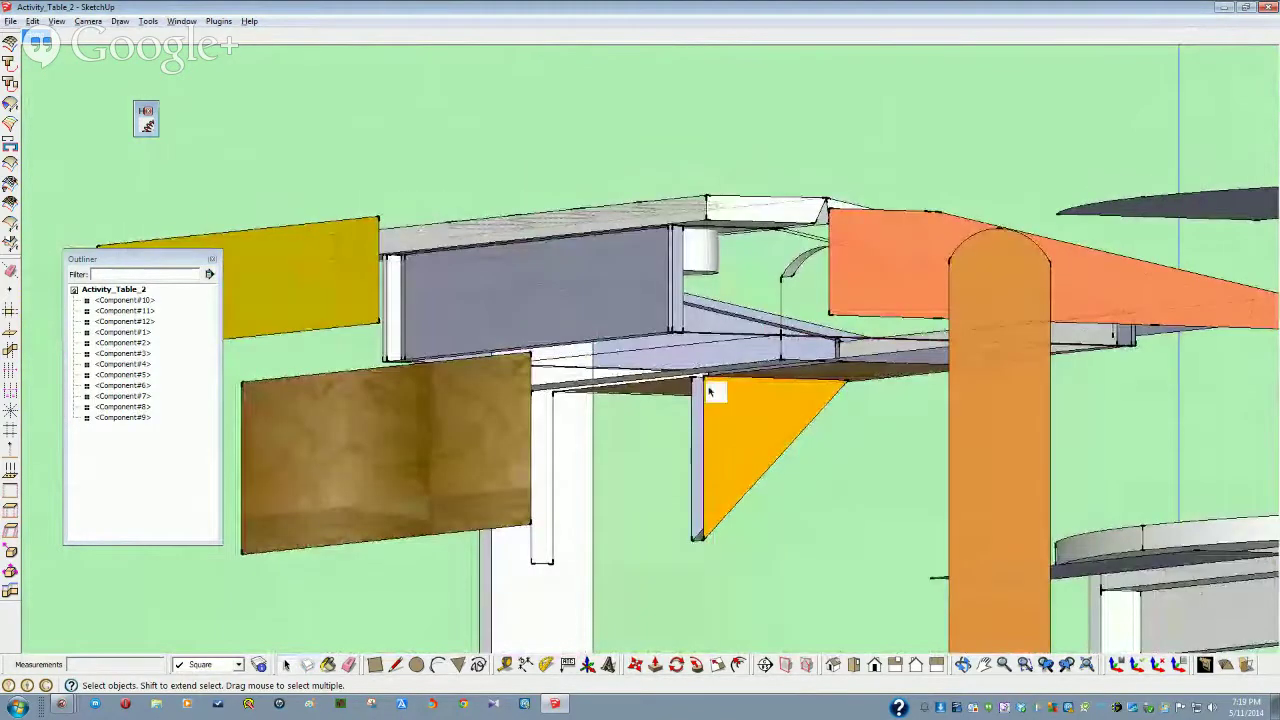
mouse_move(612, 491)
middle_mouse_down()
mouse_move(646, 466)
mouse_move(640, 457)
mouse_move(656, 485)
mouse_move(837, 474)
mouse_move(600, 474)
mouse_move(597, 449)
mouse_move(575, 449)
middle_mouse_up()
left_click(130, 300)
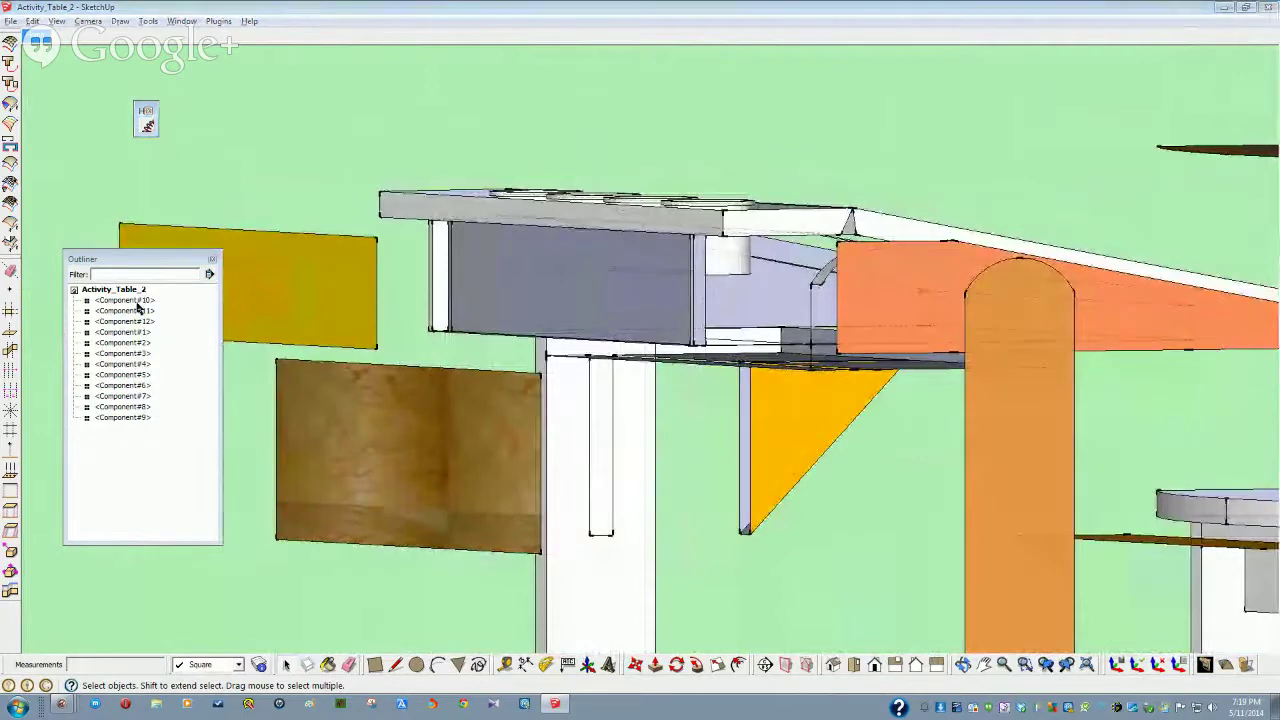
mouse_move(580, 500)
middle_mouse_down()
mouse_move(603, 508)
mouse_move(604, 492)
mouse_move(603, 505)
mouse_move(622, 497)
mouse_move(762, 525)
middle_mouse_up()
left_click(604, 494)
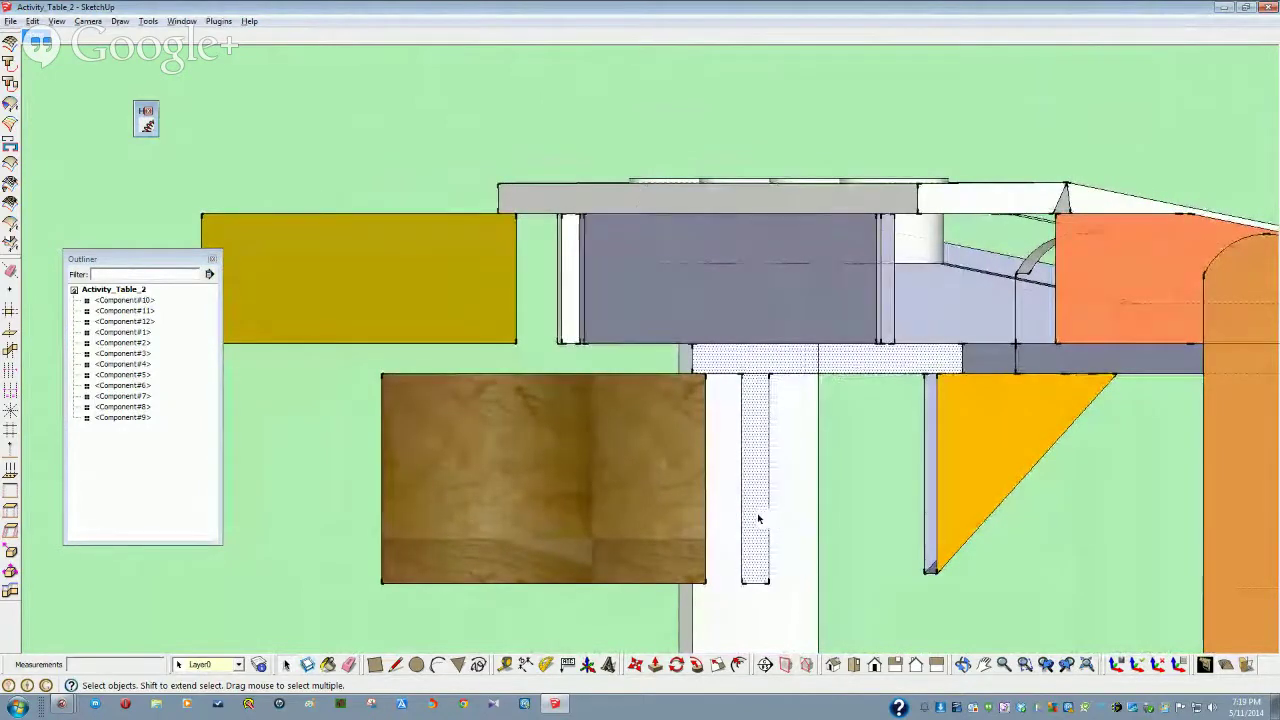
middle_click_drag(758, 519, 655, 456)
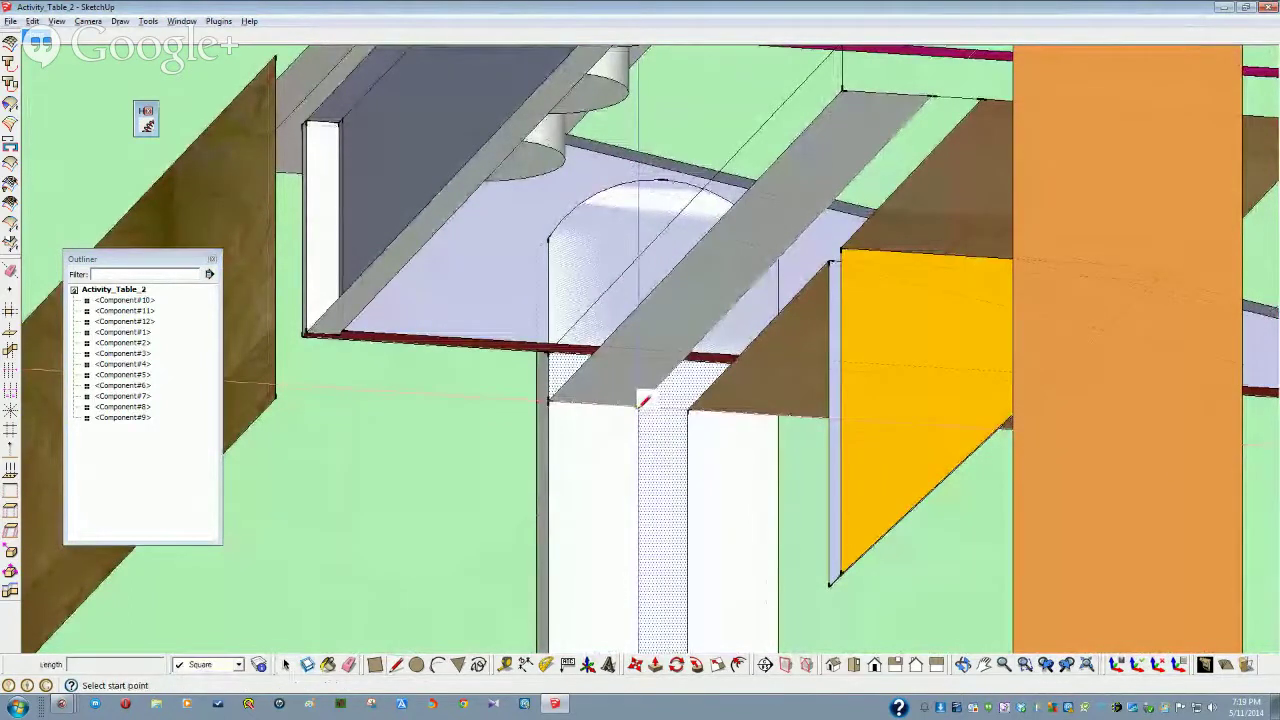
left_click(641, 408)
left_click(688, 410)
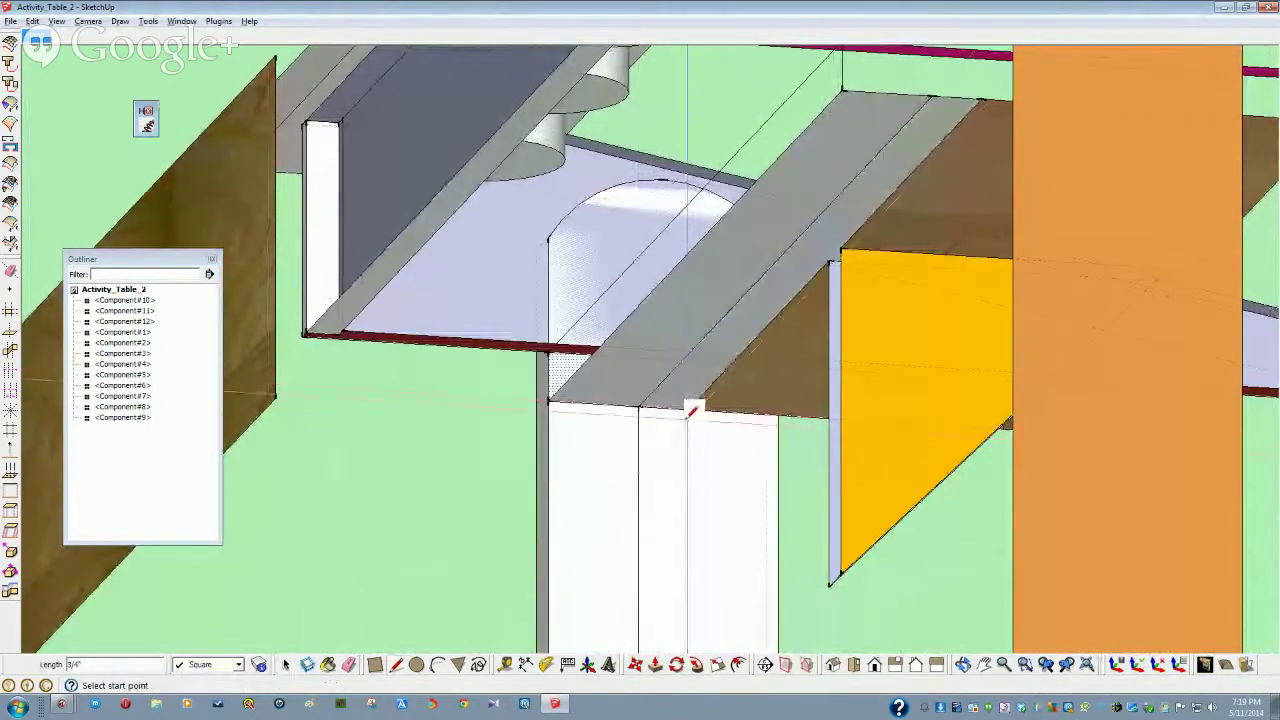
Make a component from the narrow vertical slot face on the leg, below the gray strip under the tabletop
key("space")
left_click(664, 477)
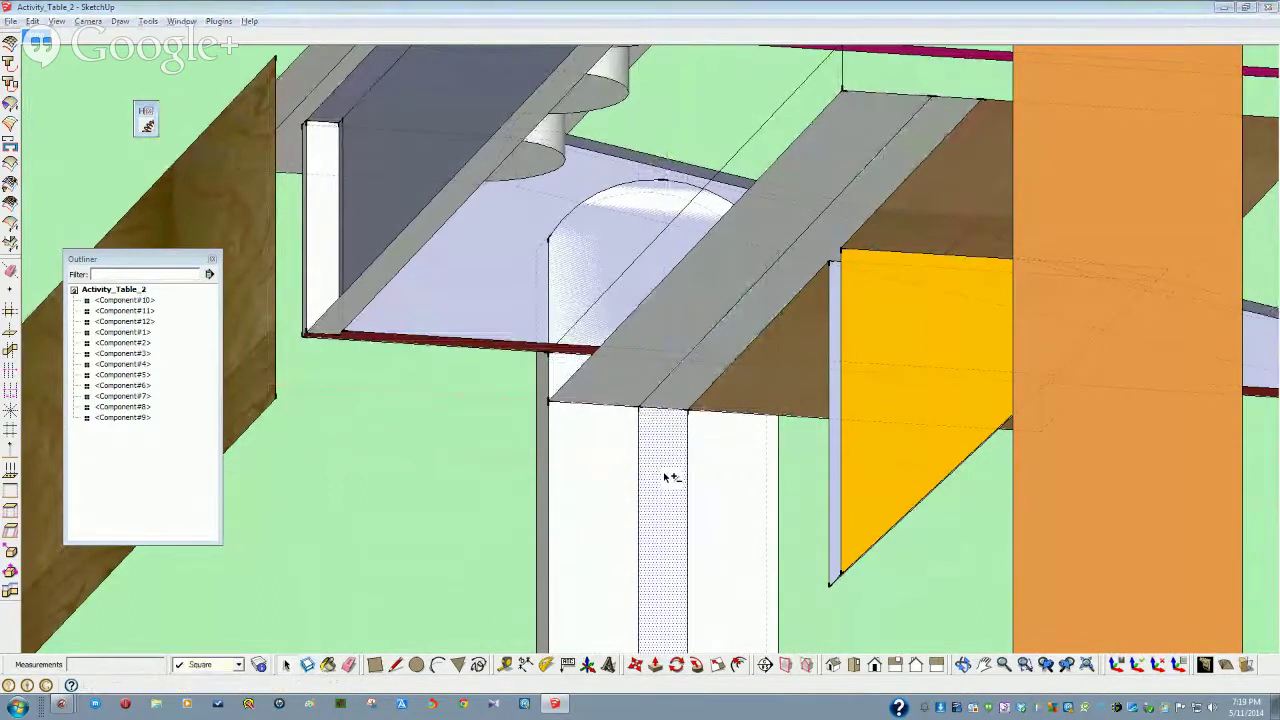
key("g")
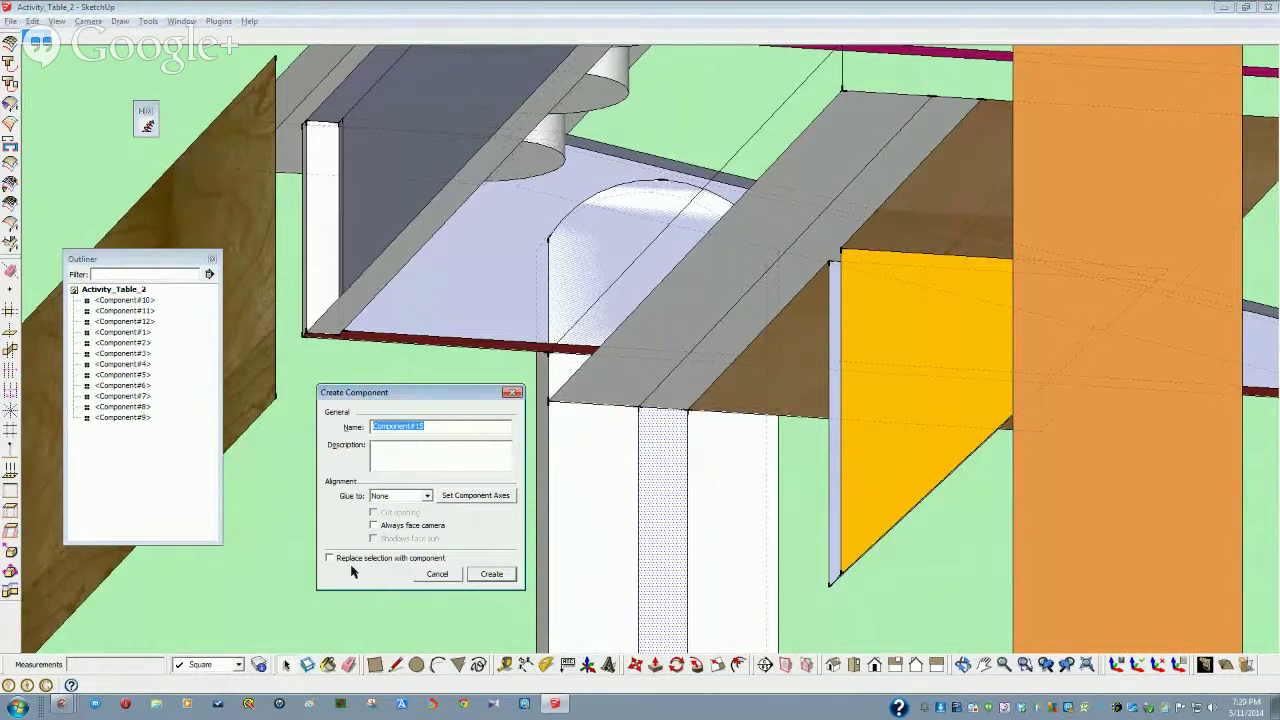
left_click(491, 574)
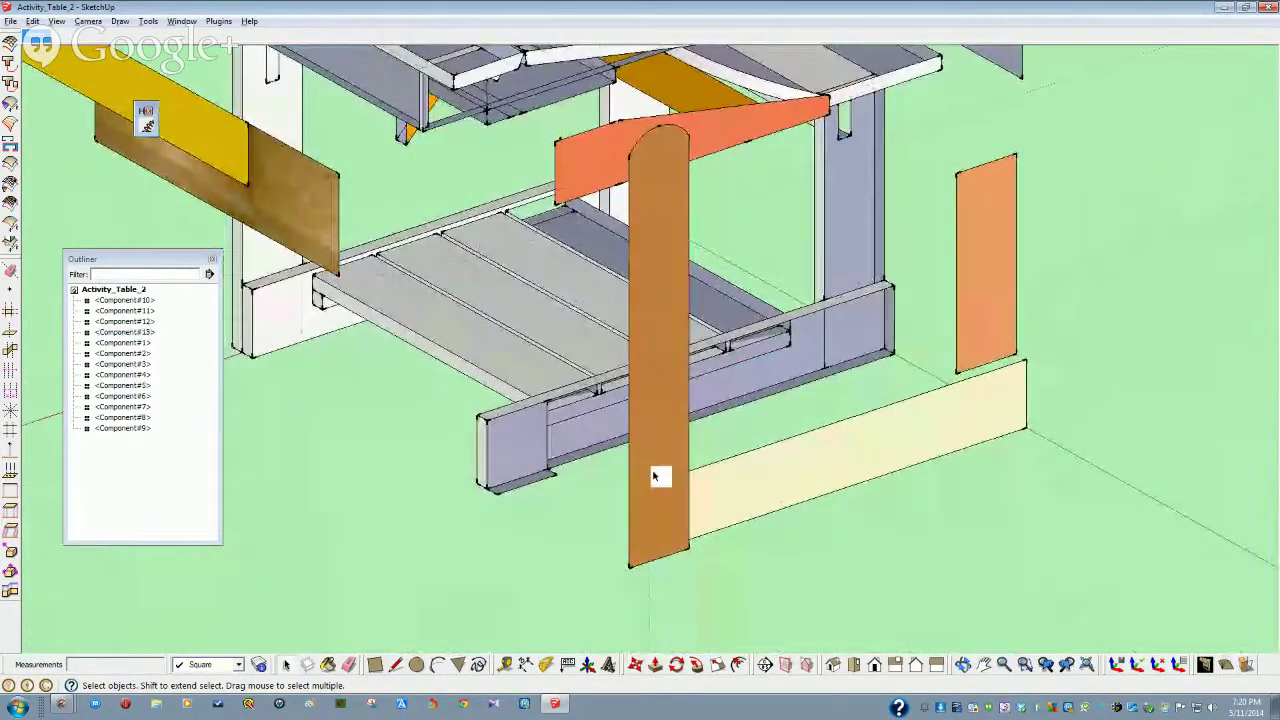
Open the tall rounded leg component and extrude its face 3/4" with Push/Pull
double_click(655, 476)
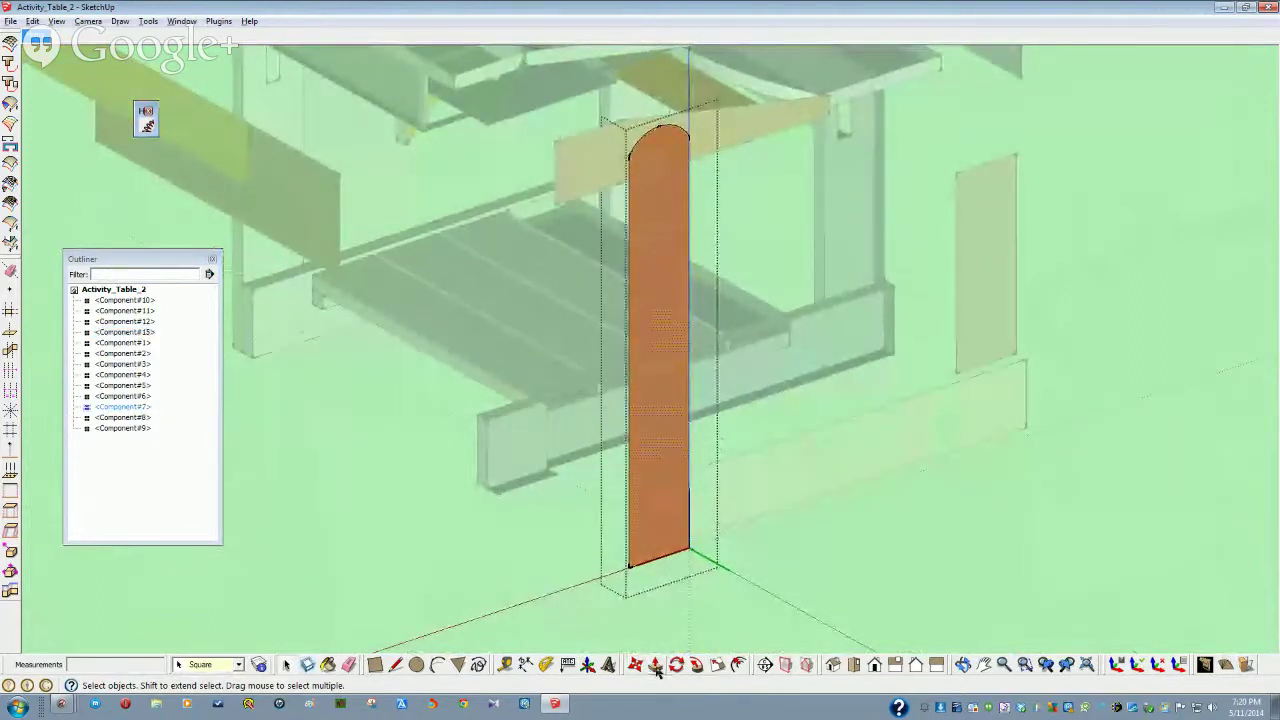
left_click(653, 480)
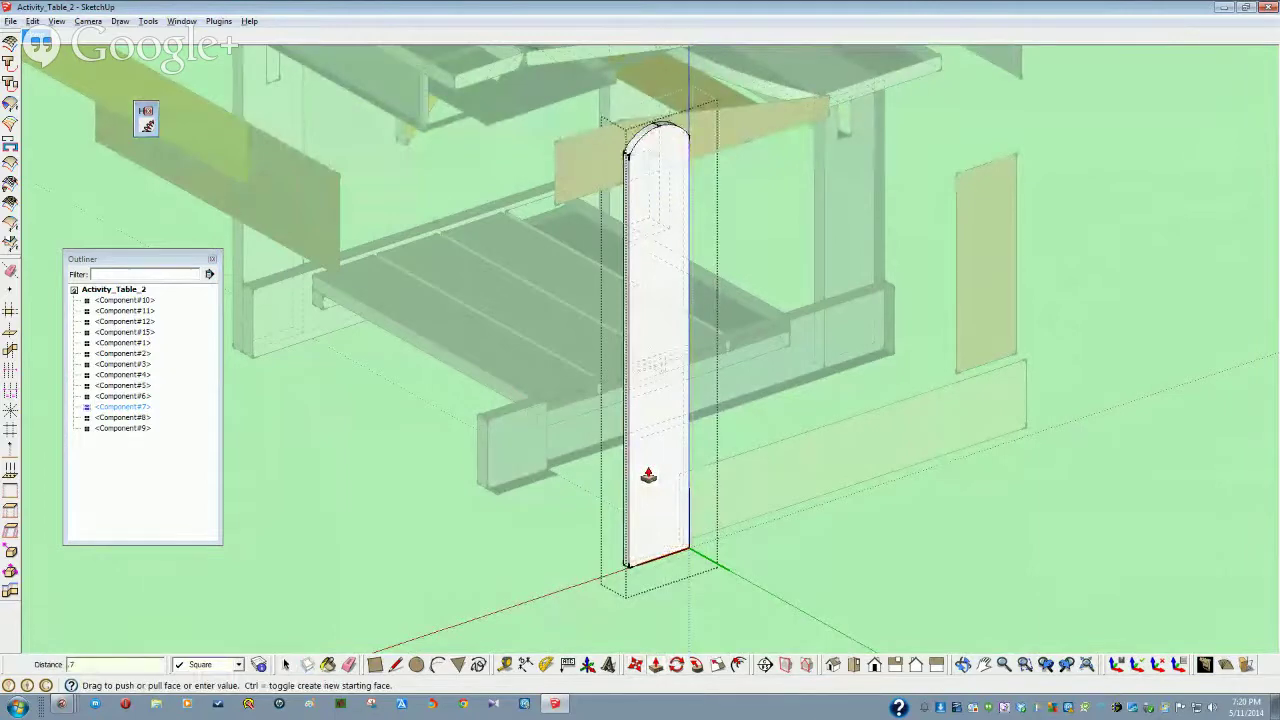
type("3/4")
key("Return")
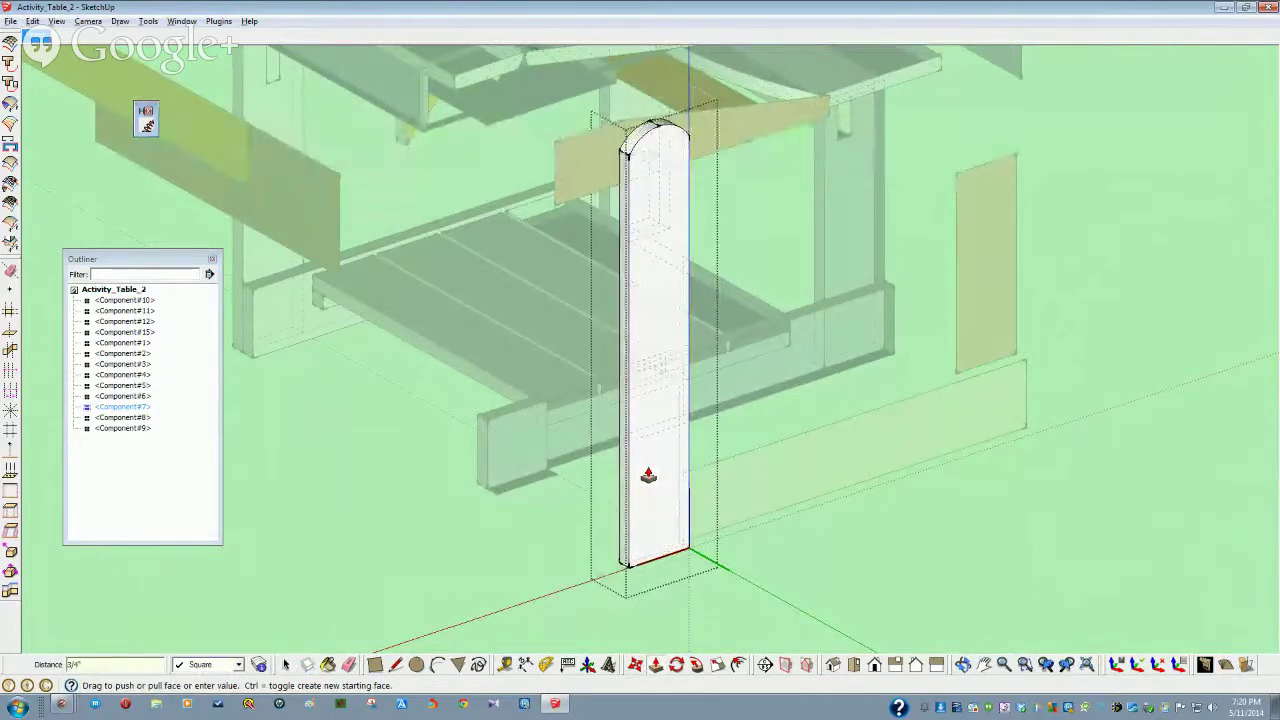
key("space")
Open the long cream base rail component and extrude its face by the same 3/4" distance
left_click(738, 488)
double_click(738, 488)
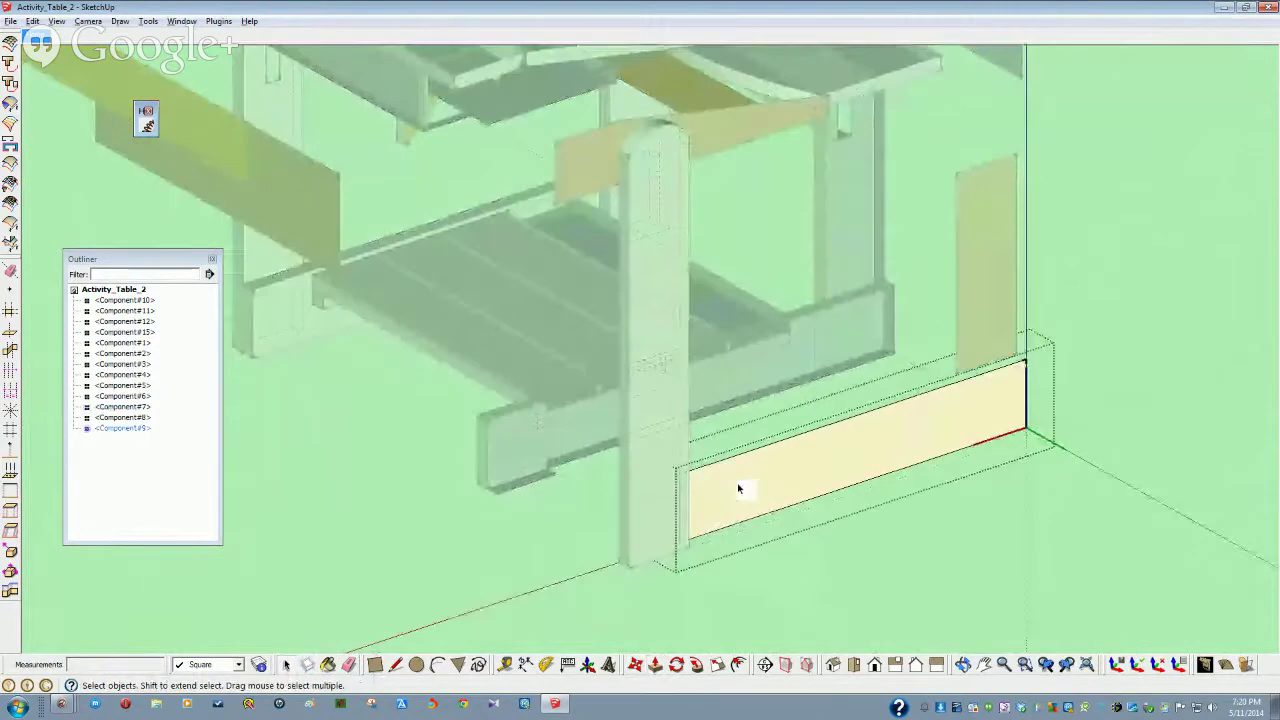
left_click(655, 666)
left_click_drag(729, 506, 963, 320)
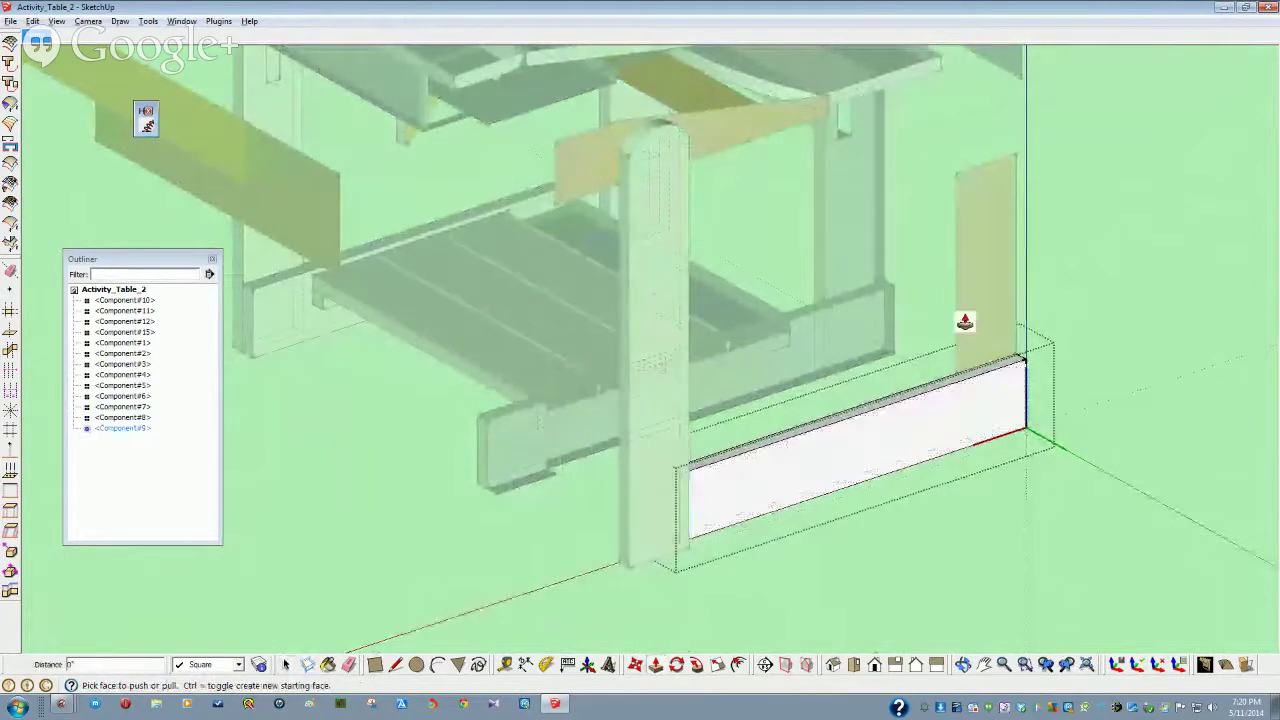
key("space")
Extrude the face of the short orange upright standing above the base rail by the same 3/4" distance
double_click(980, 308)
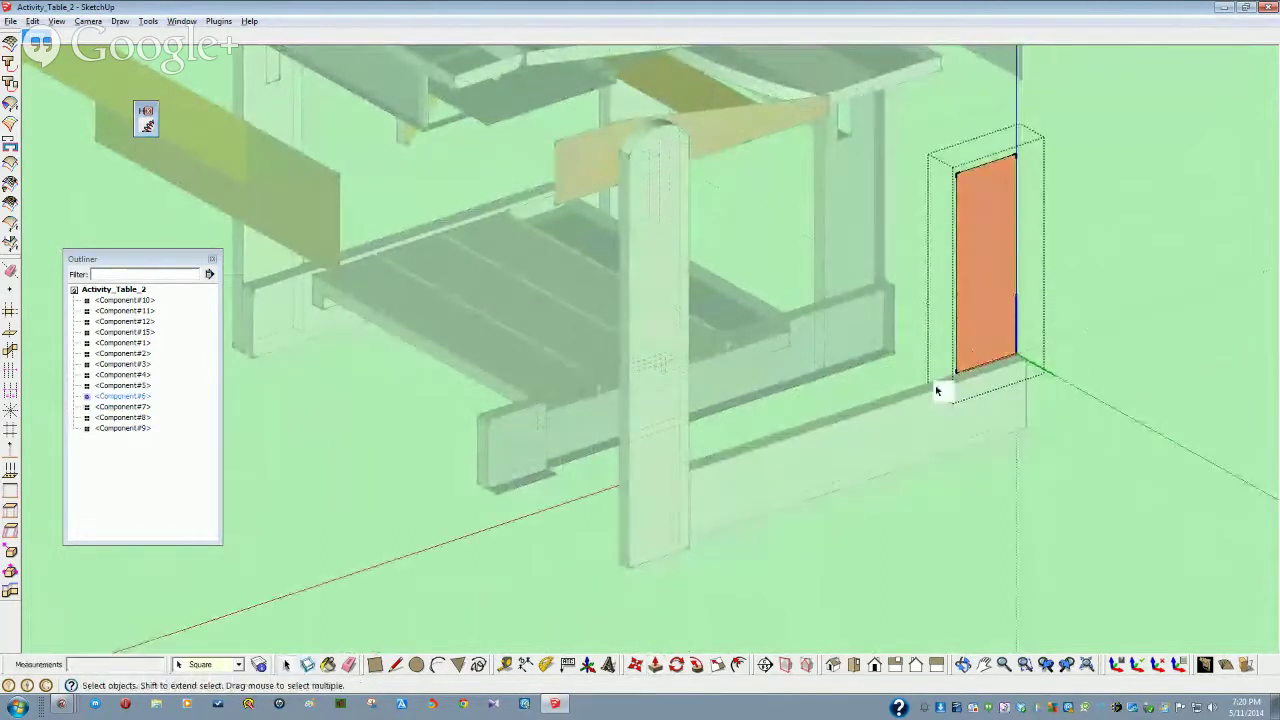
left_click_drag(966, 293, 980, 285)
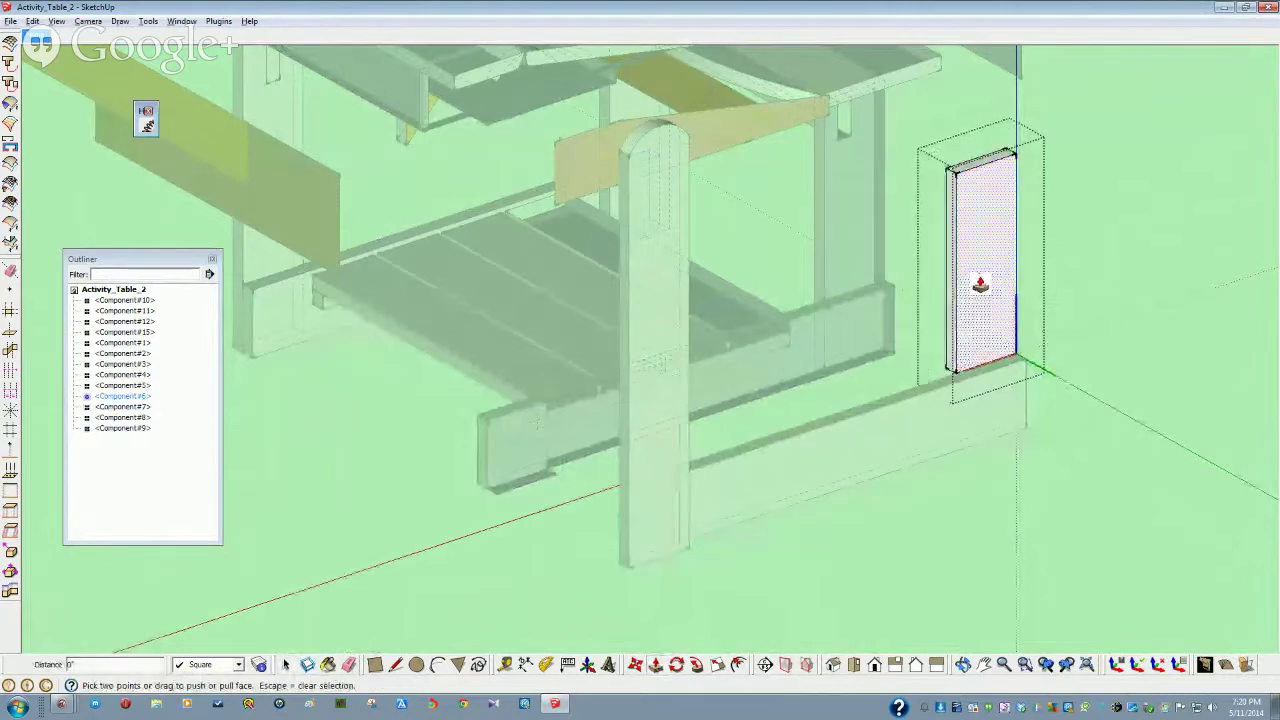
key("space")
Open the tapered orange side apron component behind the rounded leg and extrude its face by the same 3/4" distance
left_click(561, 167)
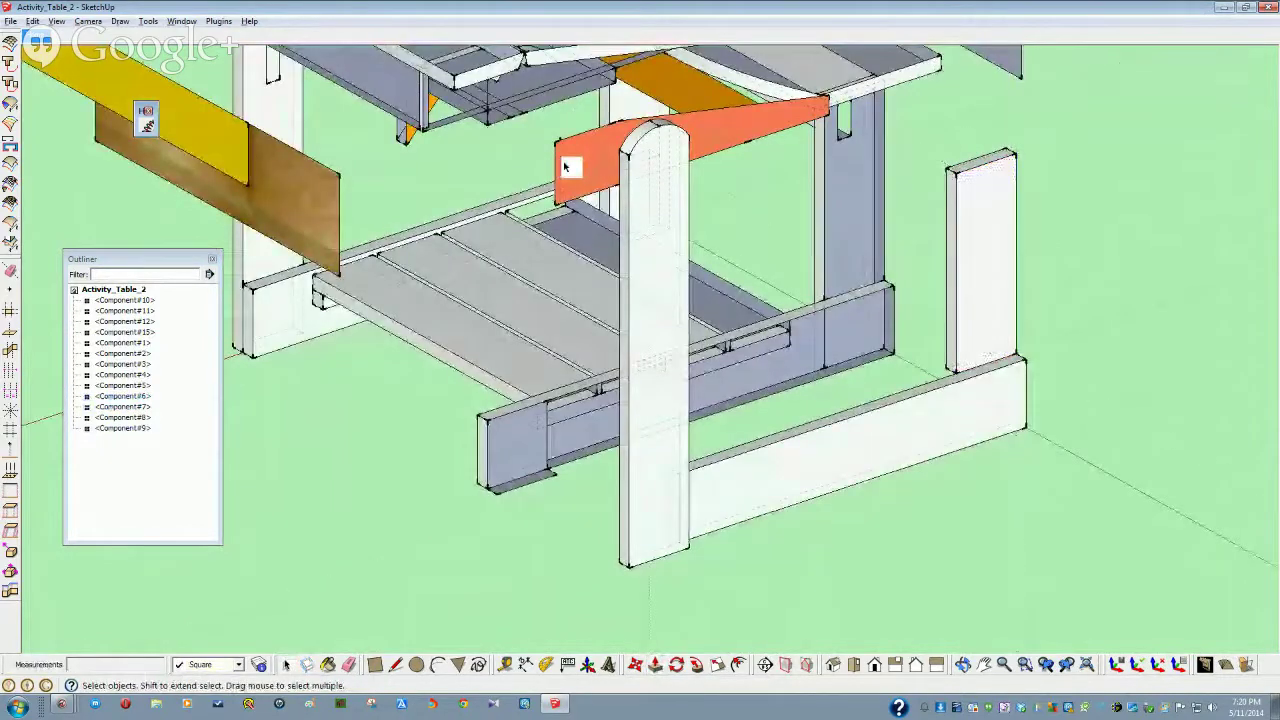
double_click(564, 169)
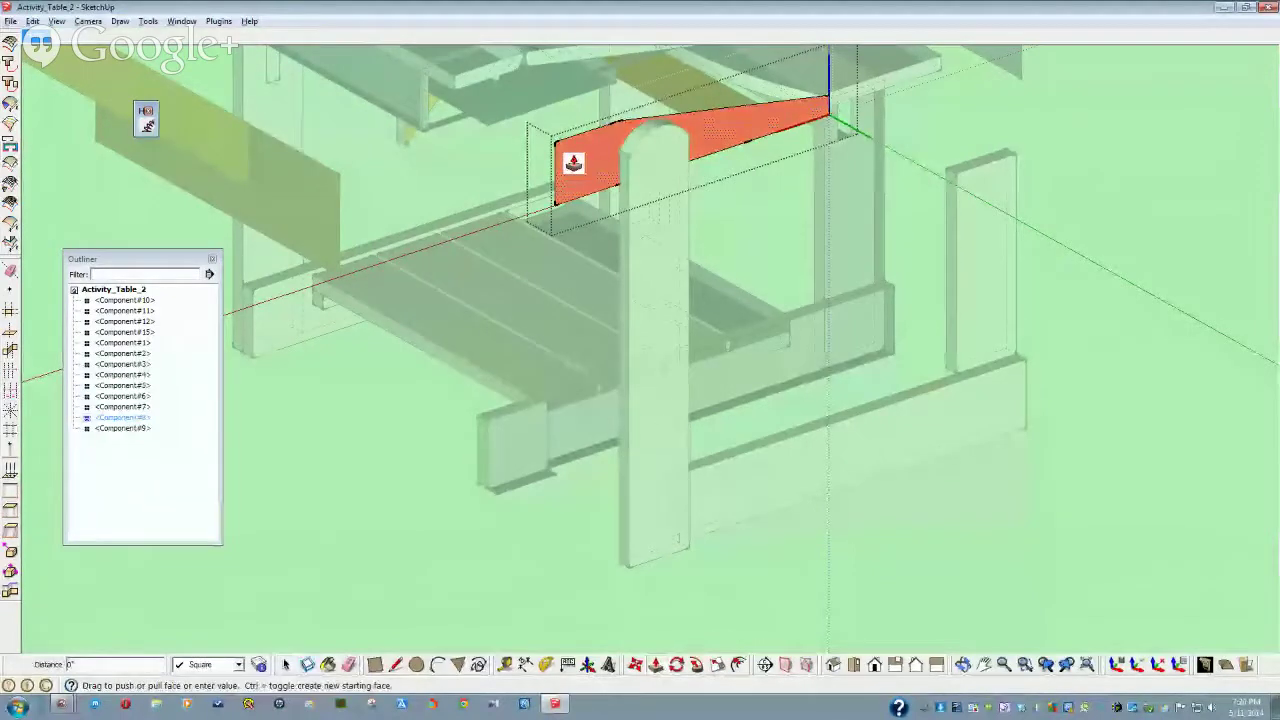
left_click_drag(573, 163, 504, 488)
key("space")
left_click(503, 537)
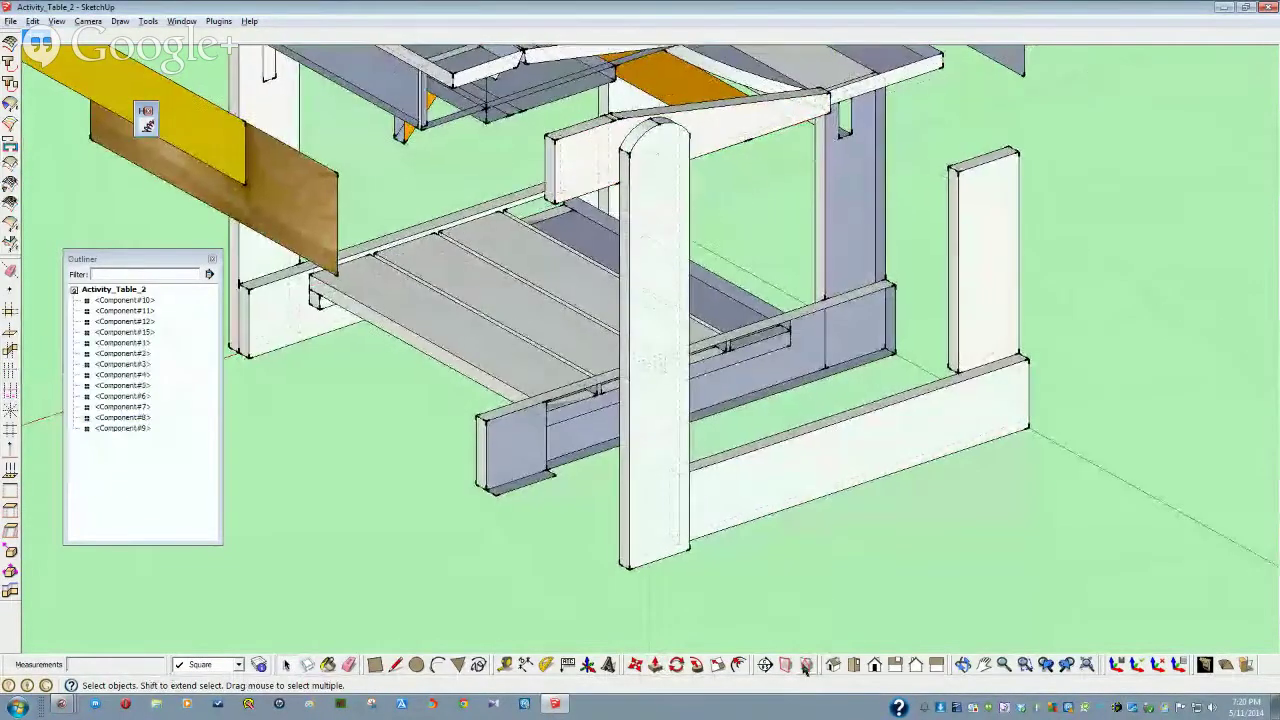
Open the wood-textured panel component beside the small table and extrude its face by the same 3/4" distance
left_click(895, 665)
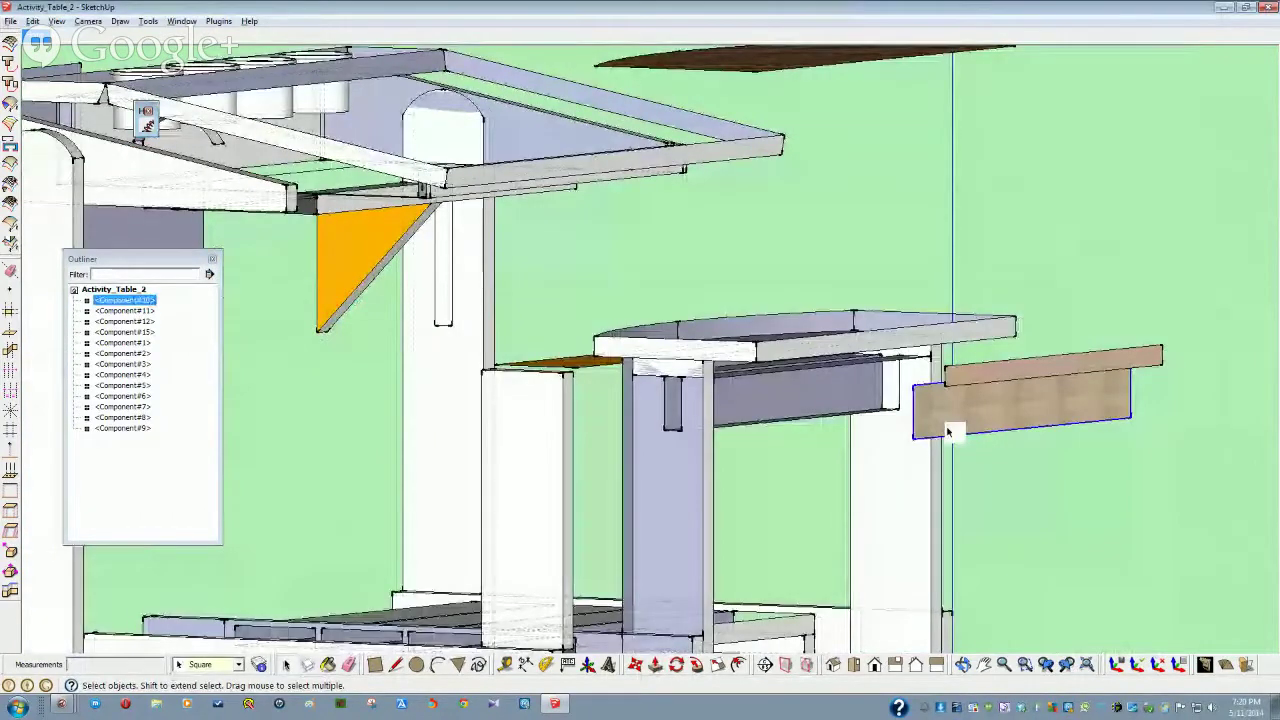
double_click(949, 430)
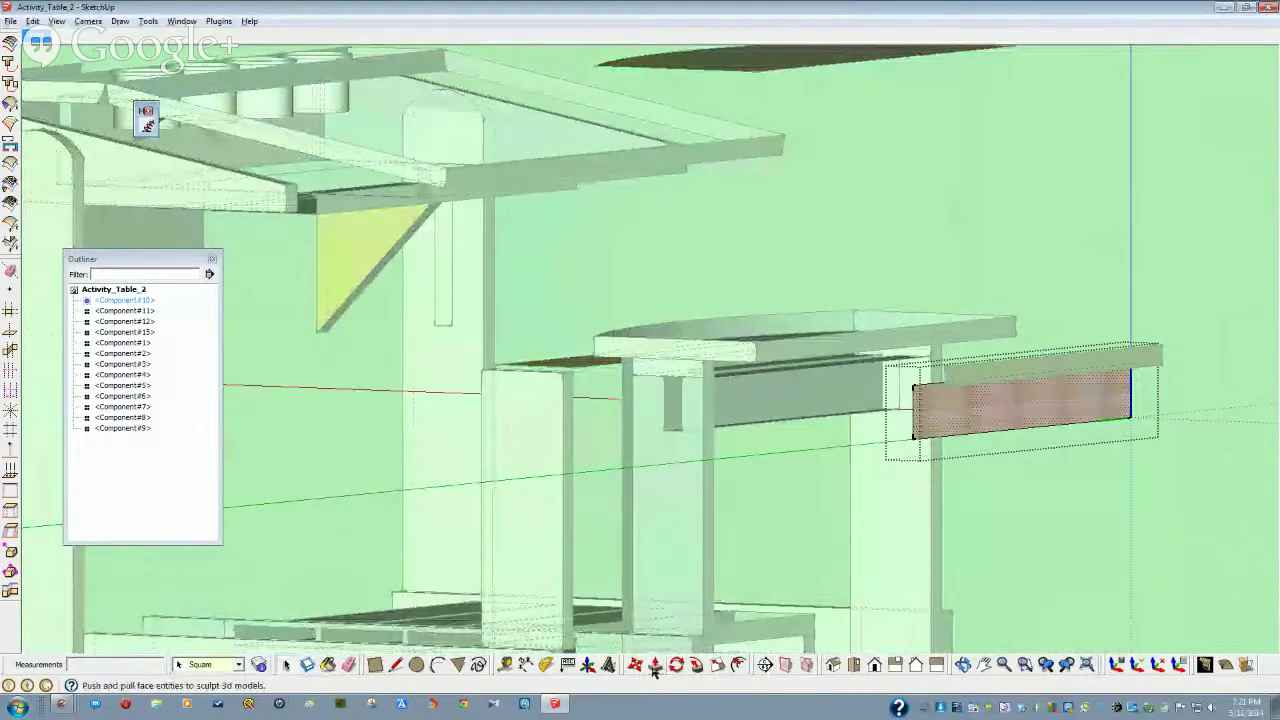
double_click(968, 415)
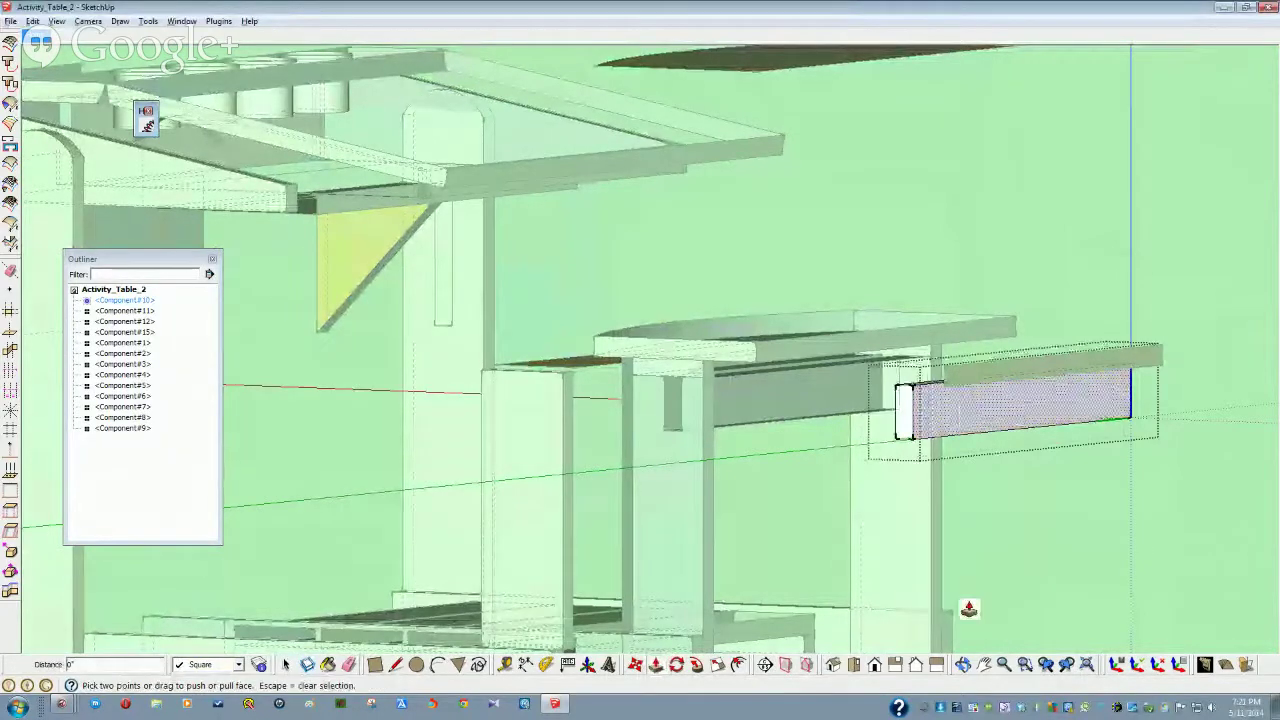
key("space")
left_click(1054, 572)
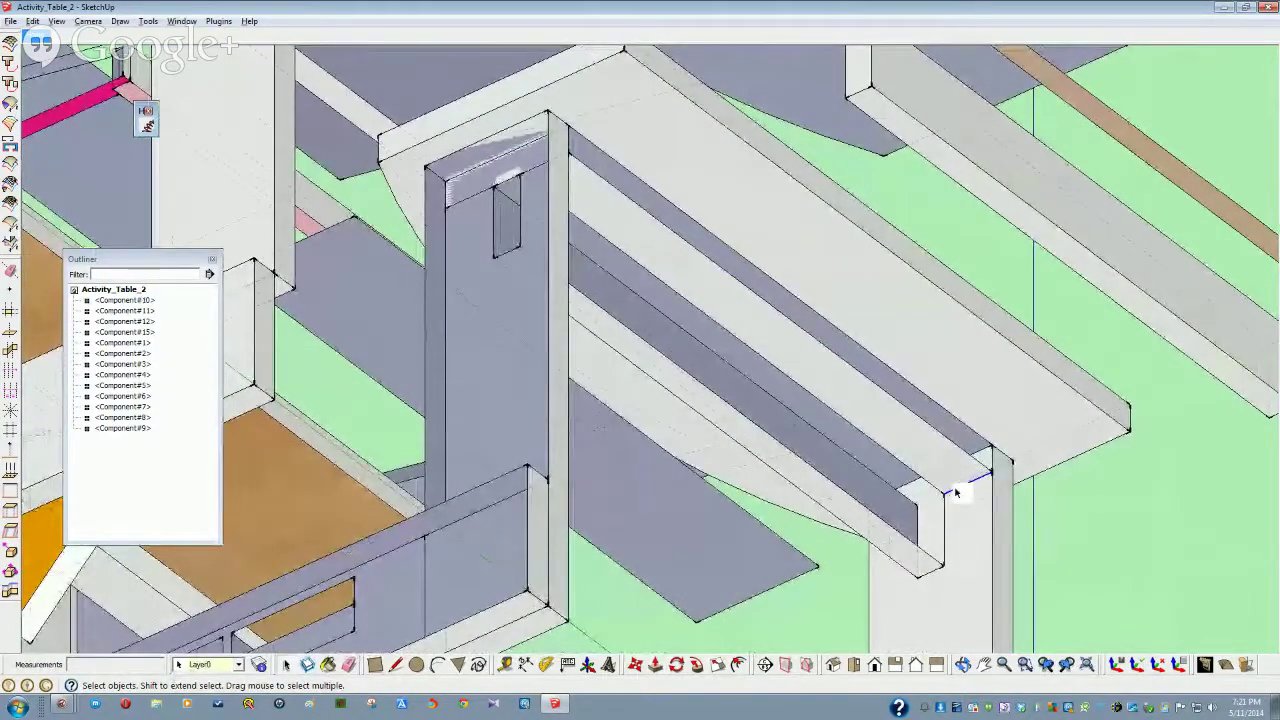
Check the length of the short edge at the end of the support strip under the small tabletop
right_click(957, 494)
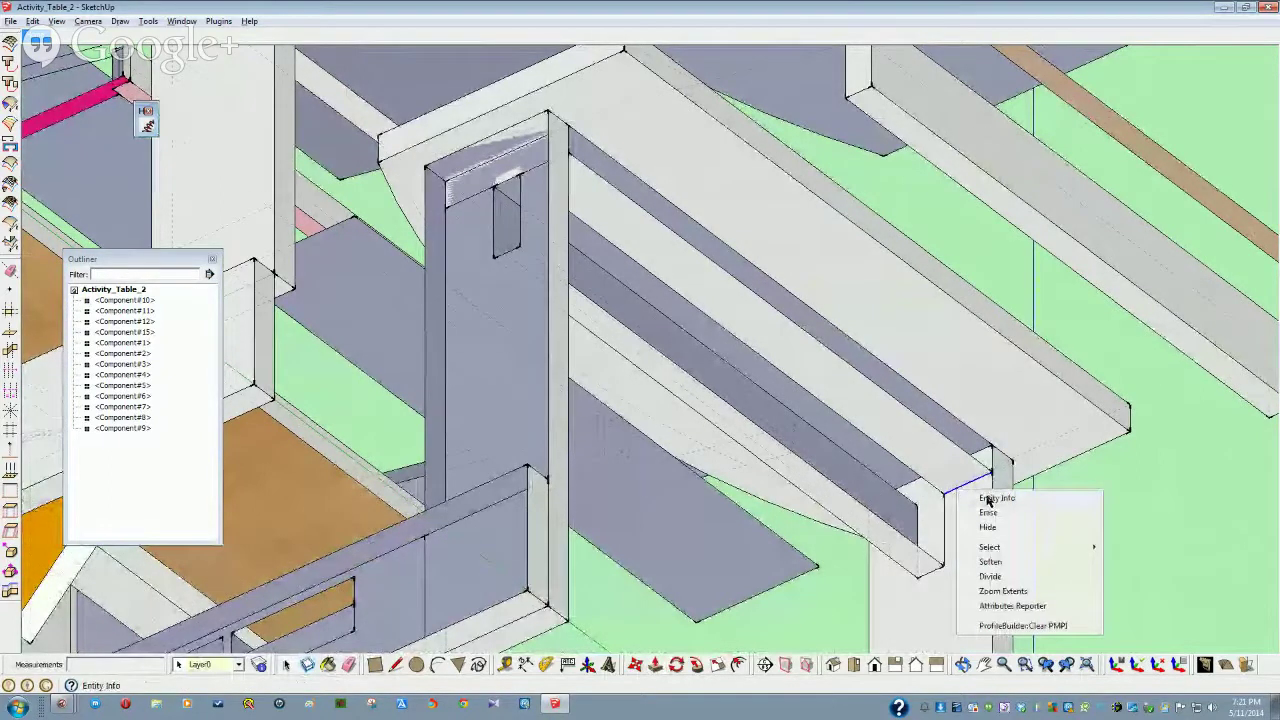
left_click(996, 498)
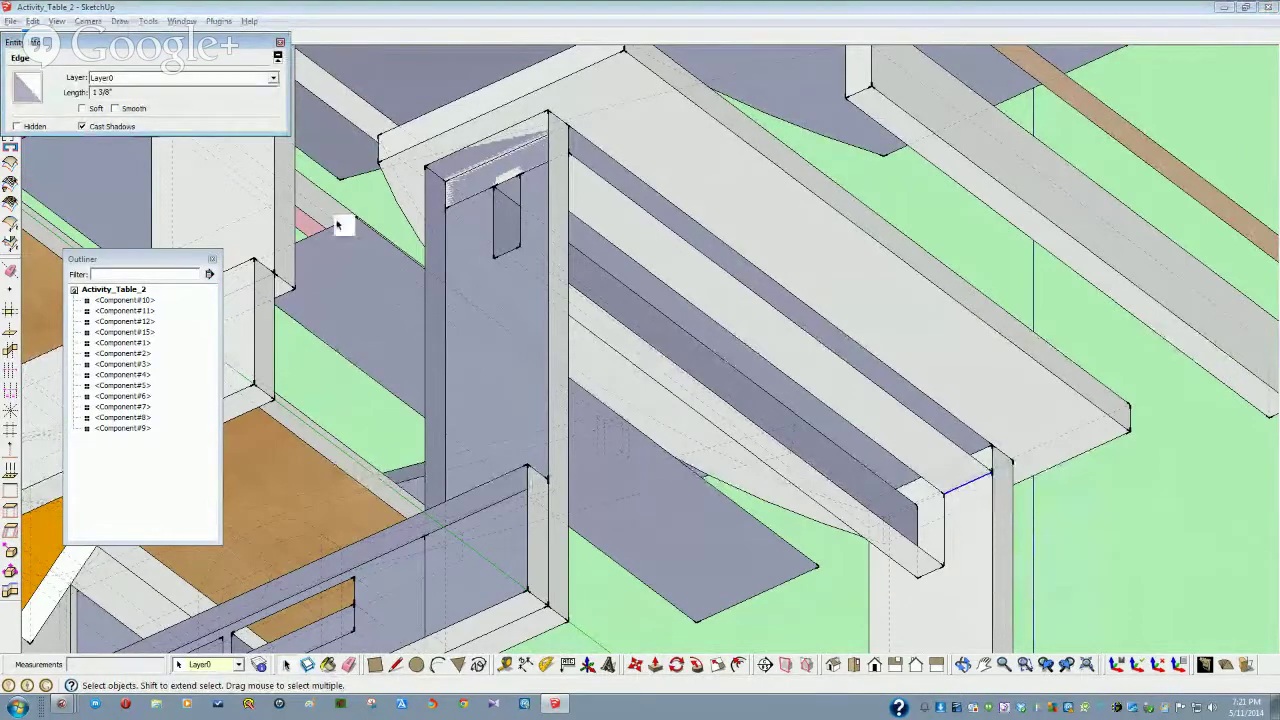
left_click(281, 43)
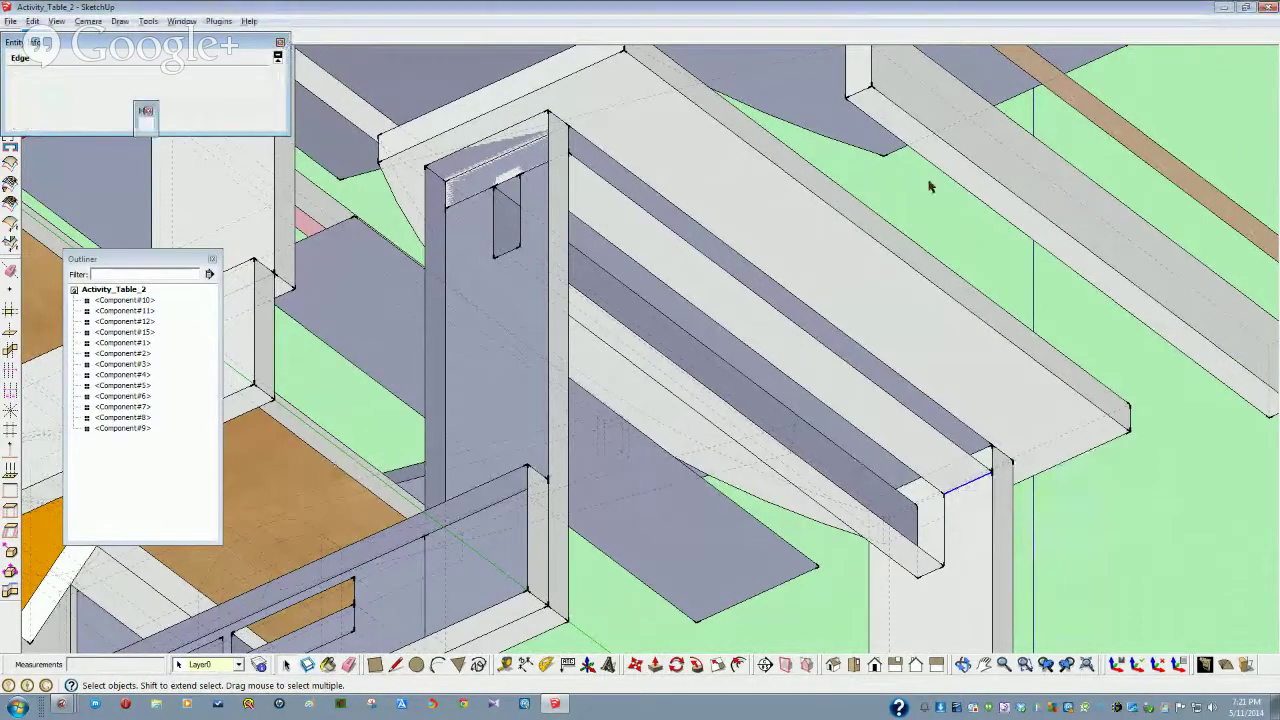
middle_click_drag(986, 177, 920, 391)
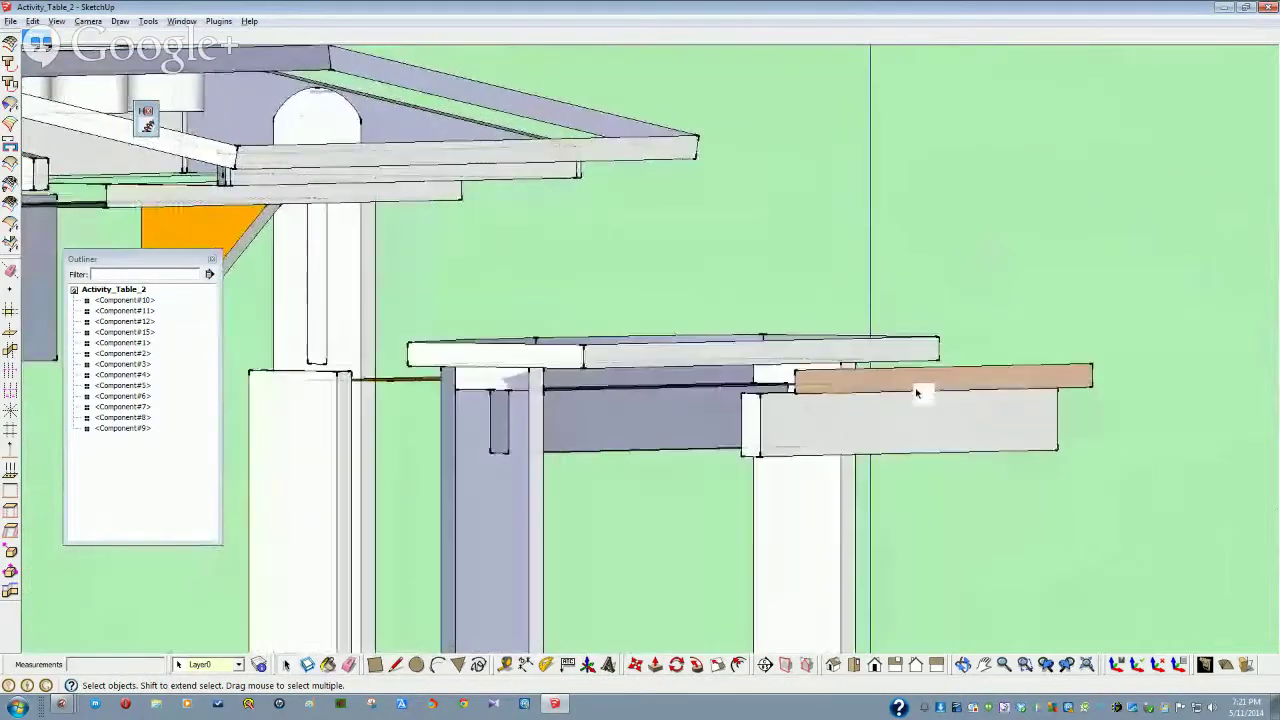
Open the component of the long support strip detached beside the small table and extrude its face by 1.375"
double_click(915, 383)
left_click(915, 383)
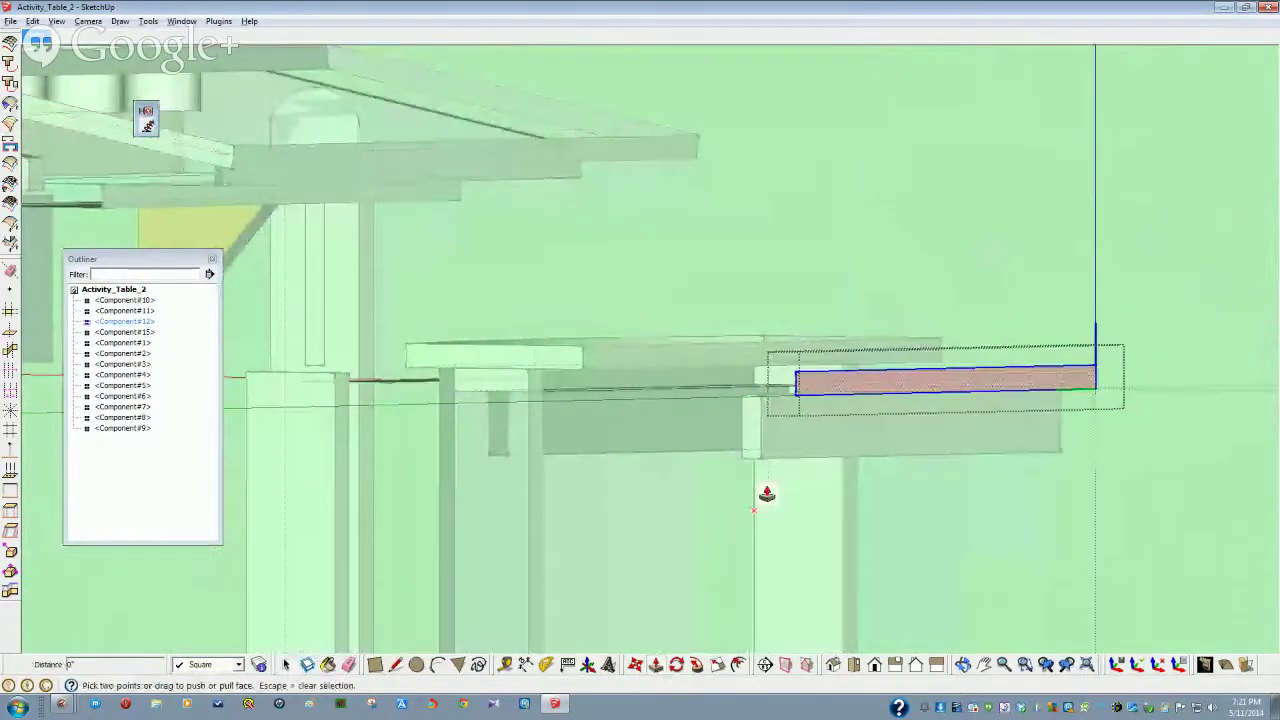
left_click(824, 386)
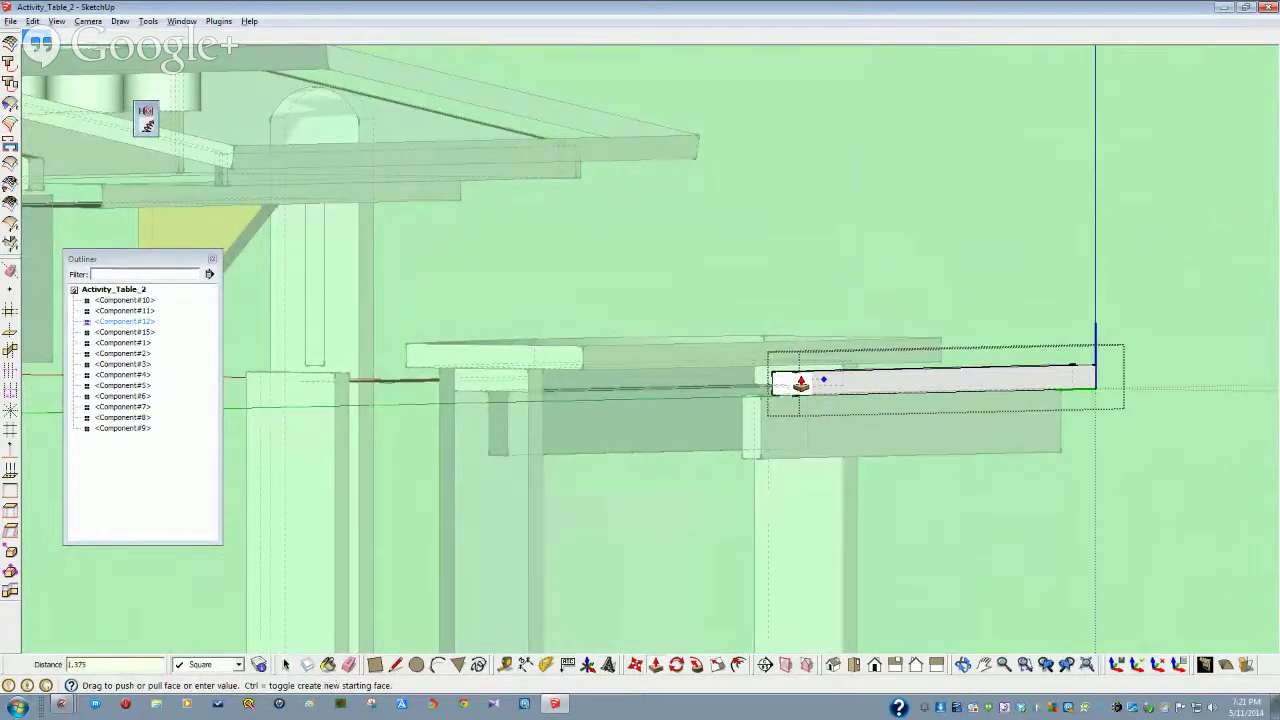
key("Return")
key("space")
left_click(867, 430)
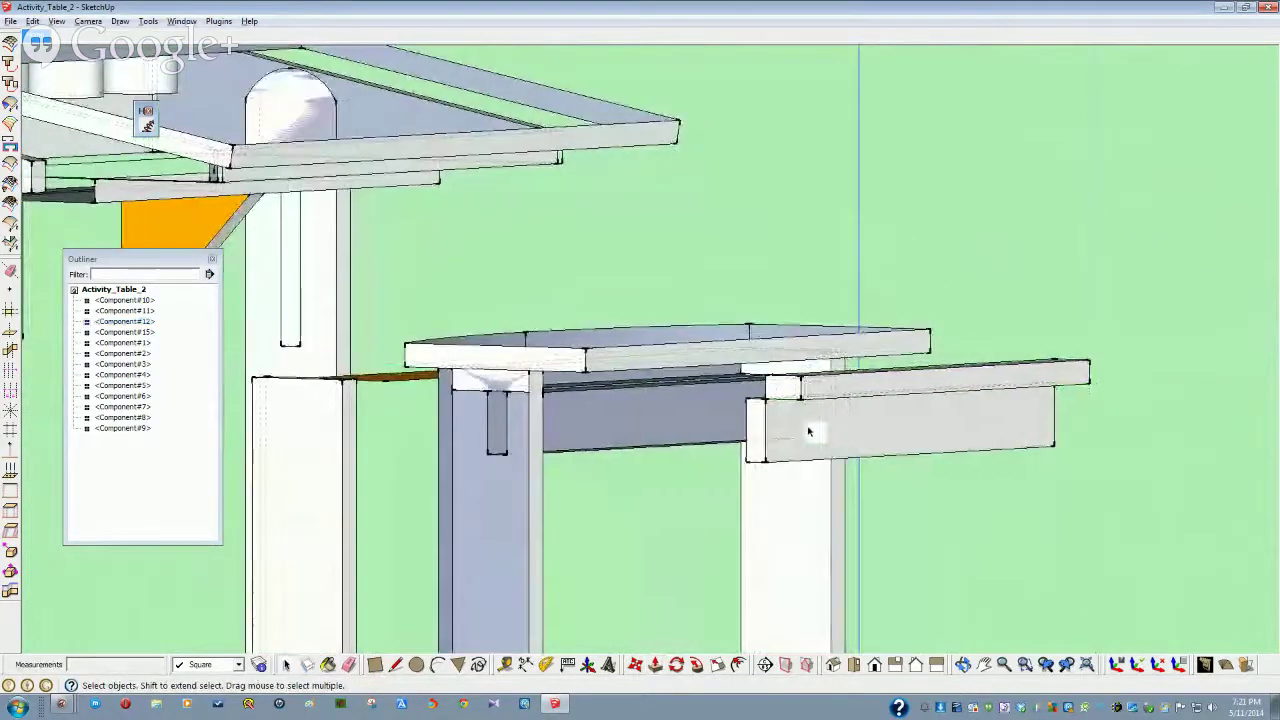
Open the curved wood-textured top component above the small table and extrude its face by 3/4"
middle_click_drag(810, 432, 641, 353)
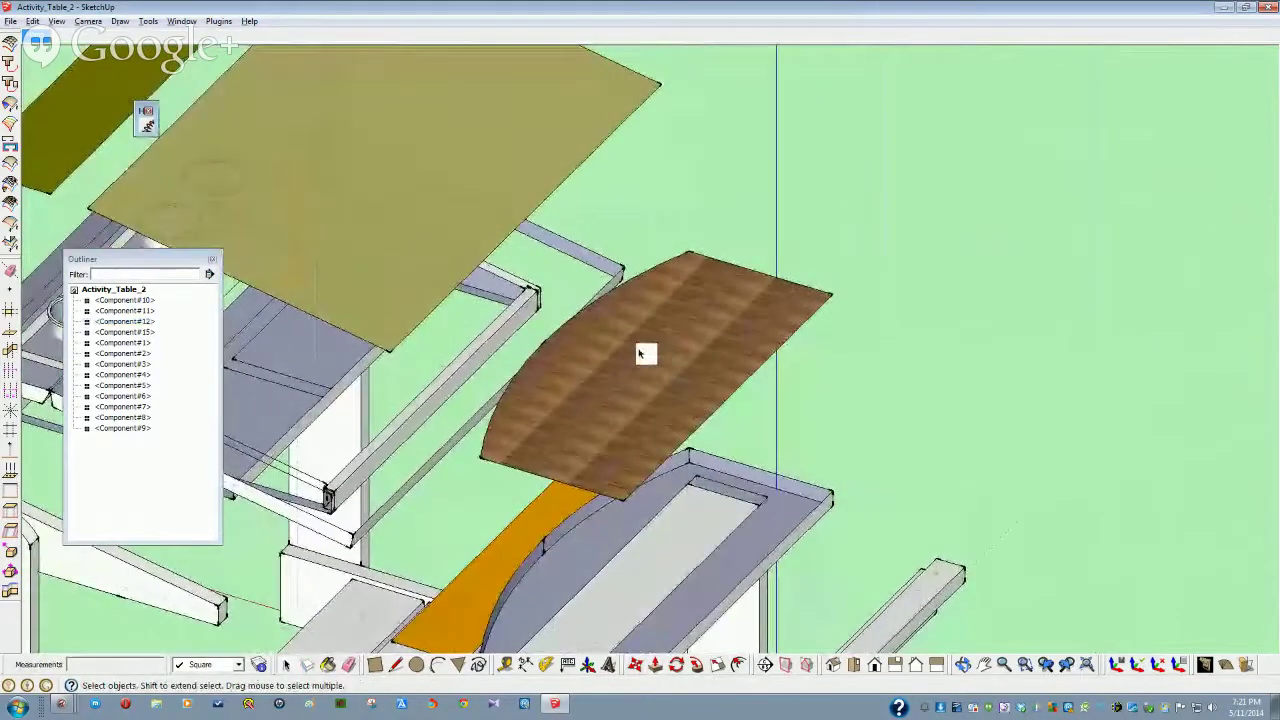
left_click(627, 362)
double_click(627, 362)
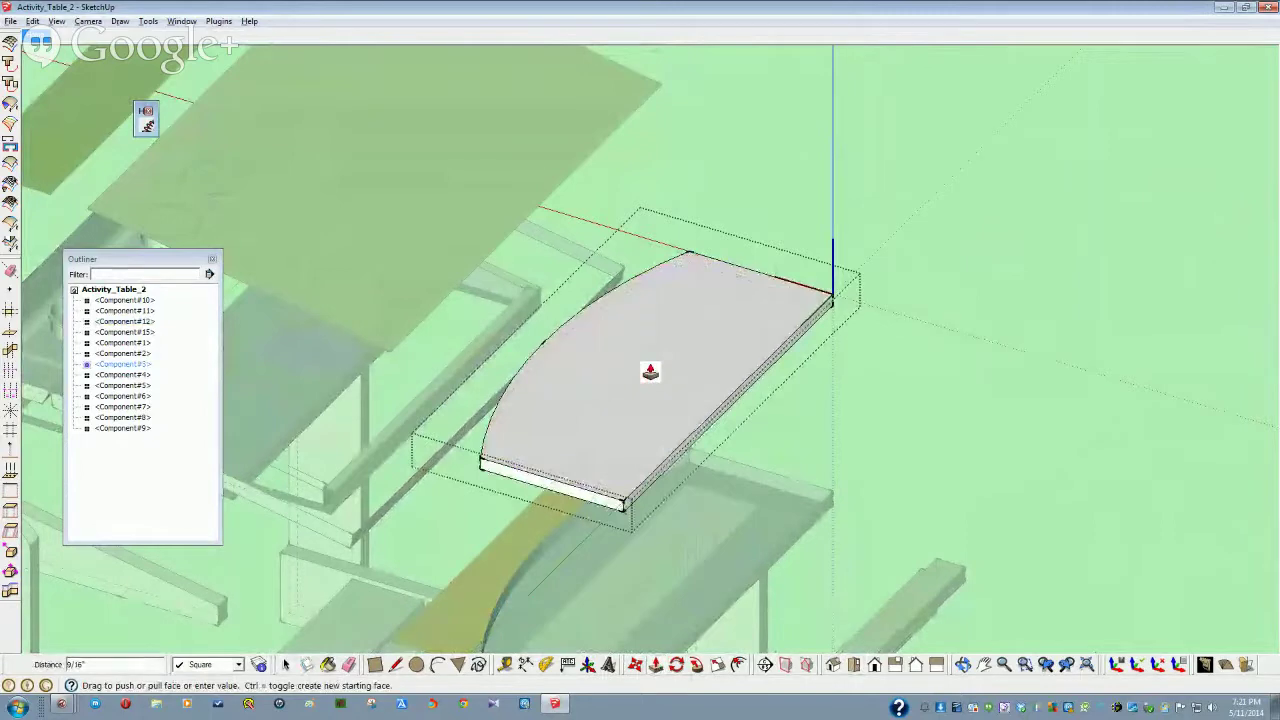
type("3/4")
key("Return")
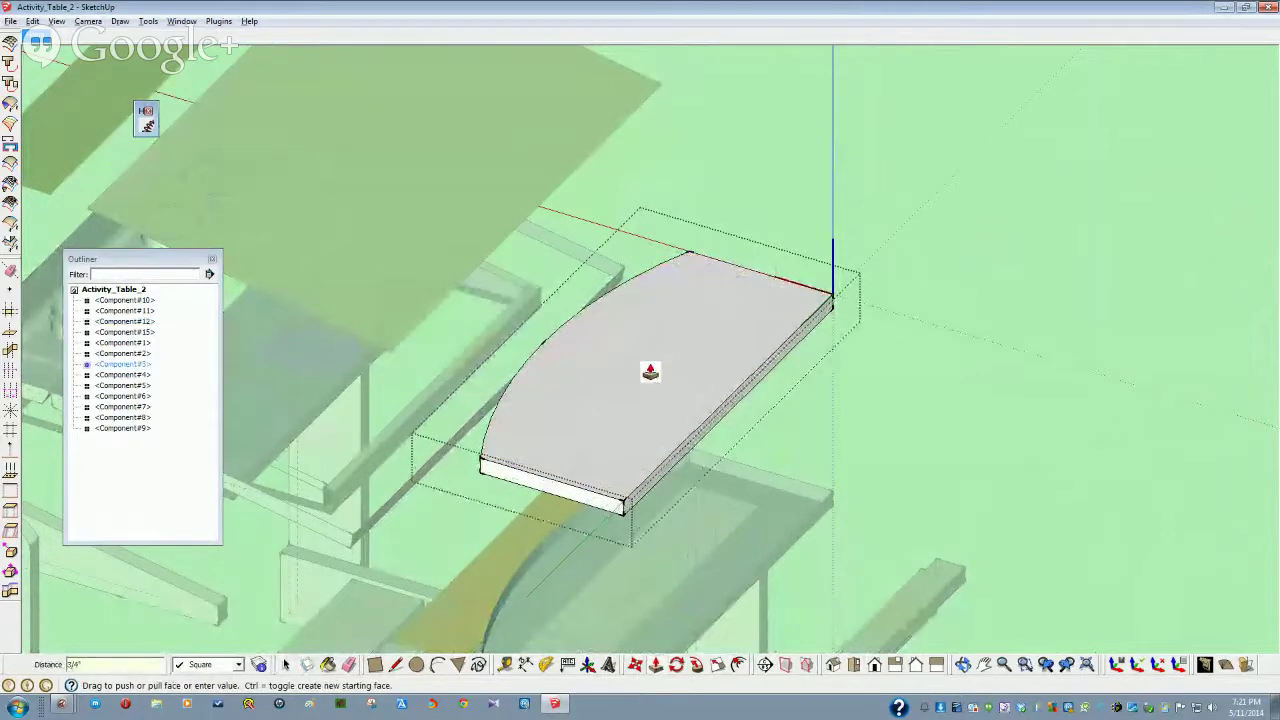
key("space")
Open the large rectangular olive top component above the main table and extrude its face by the same 3/4" distance
left_click(416, 219)
double_click(416, 219)
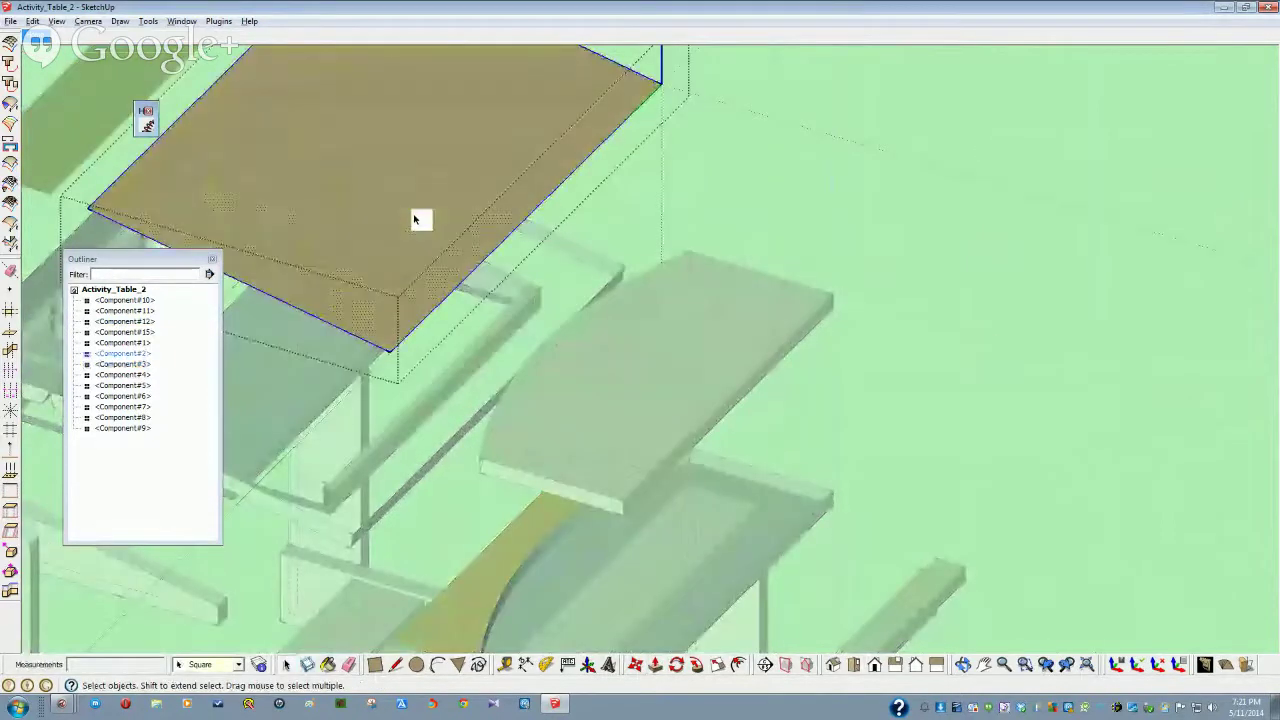
left_click(657, 665)
middle_click_drag(409, 257, 371, 309)
key("space")
Open the long narrow olive top component above the cup holders and extrude its face by the same 3/4" distance
double_click(380, 314)
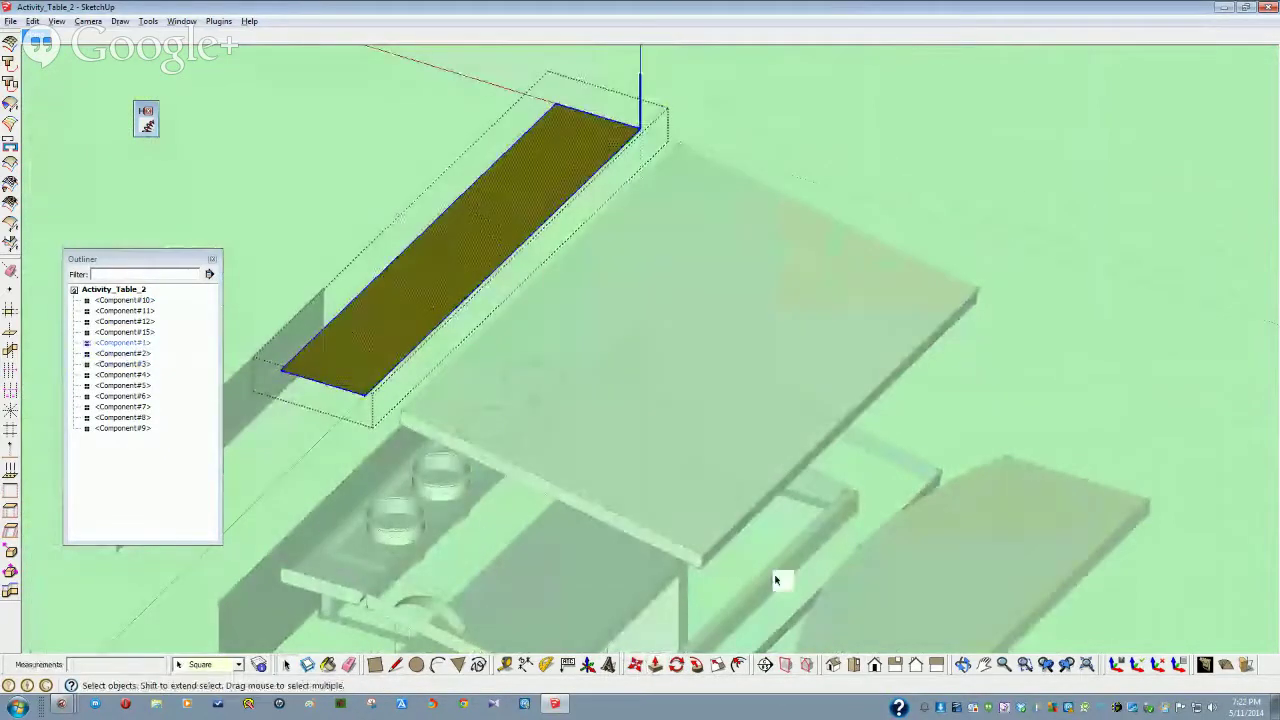
left_click(657, 665)
left_click_drag(394, 323, 371, 314)
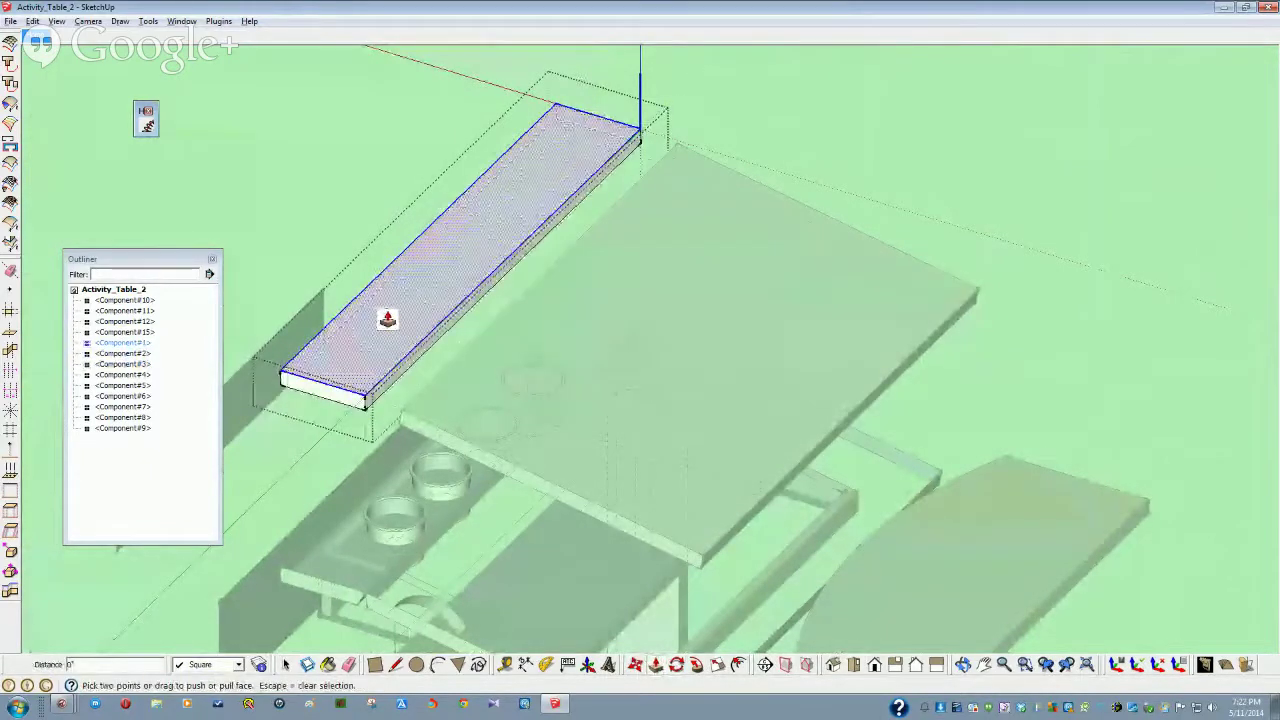
middle_click_drag(371, 314, 597, 489)
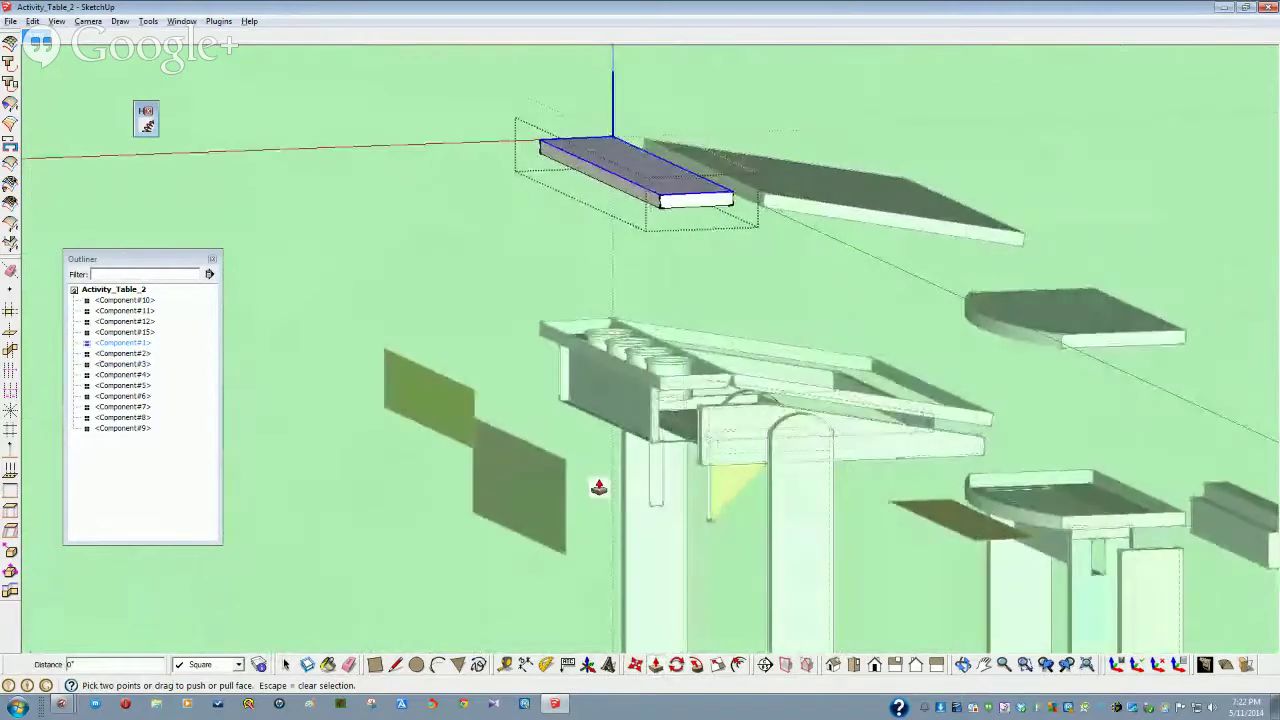
key("space")
Open the larger upright wood-textured back panel component behind the table and extrude its face by the same 3/4" distance
left_click(530, 485)
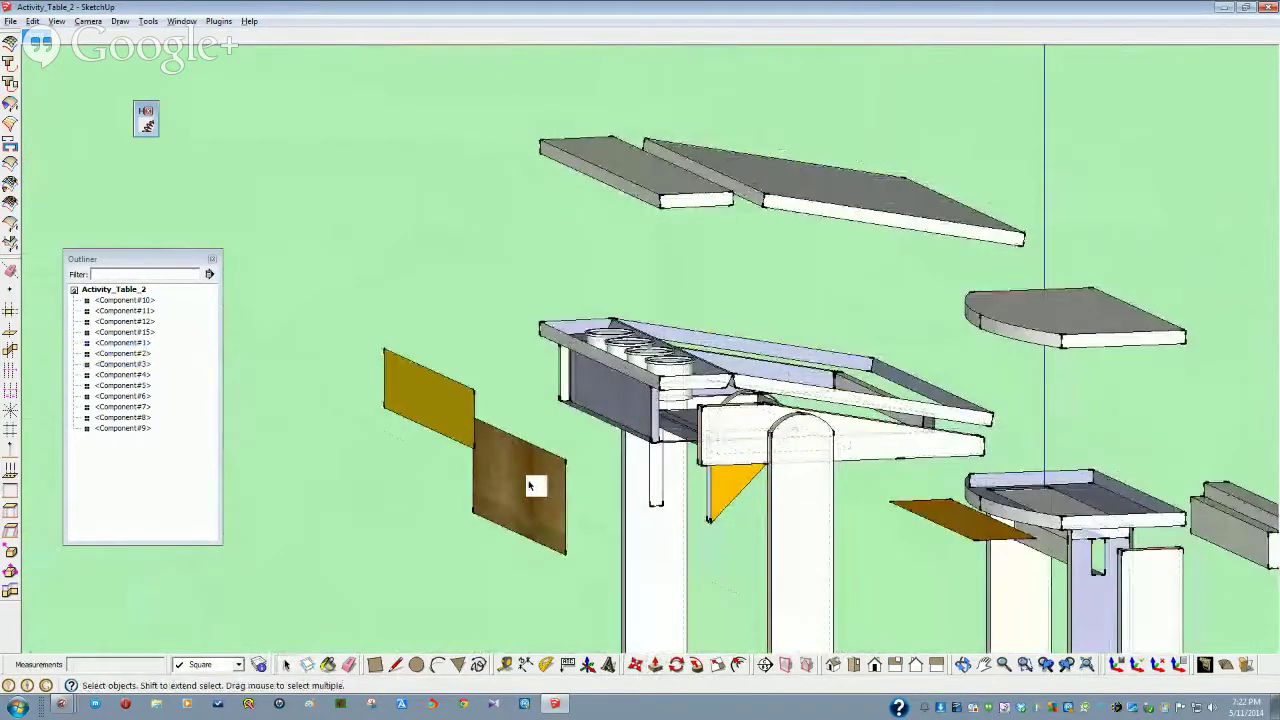
double_click(530, 485)
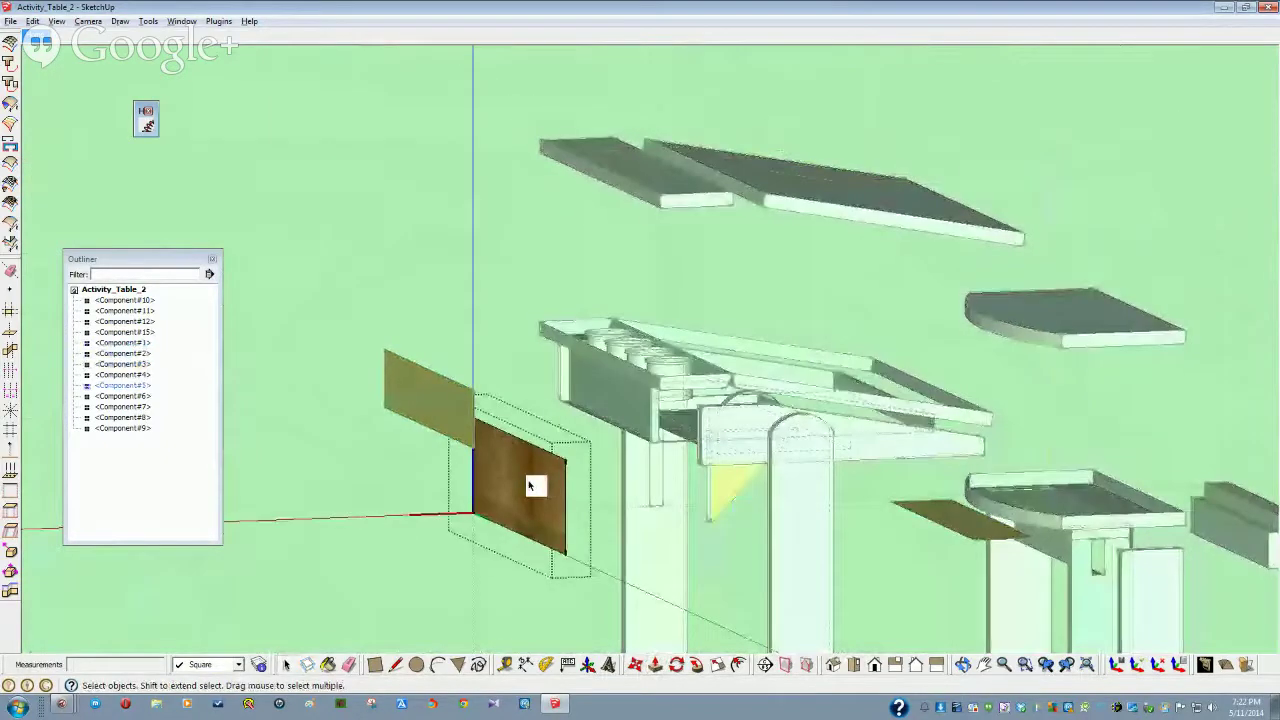
left_click(656, 667)
left_click_drag(526, 514, 476, 436)
key("space")
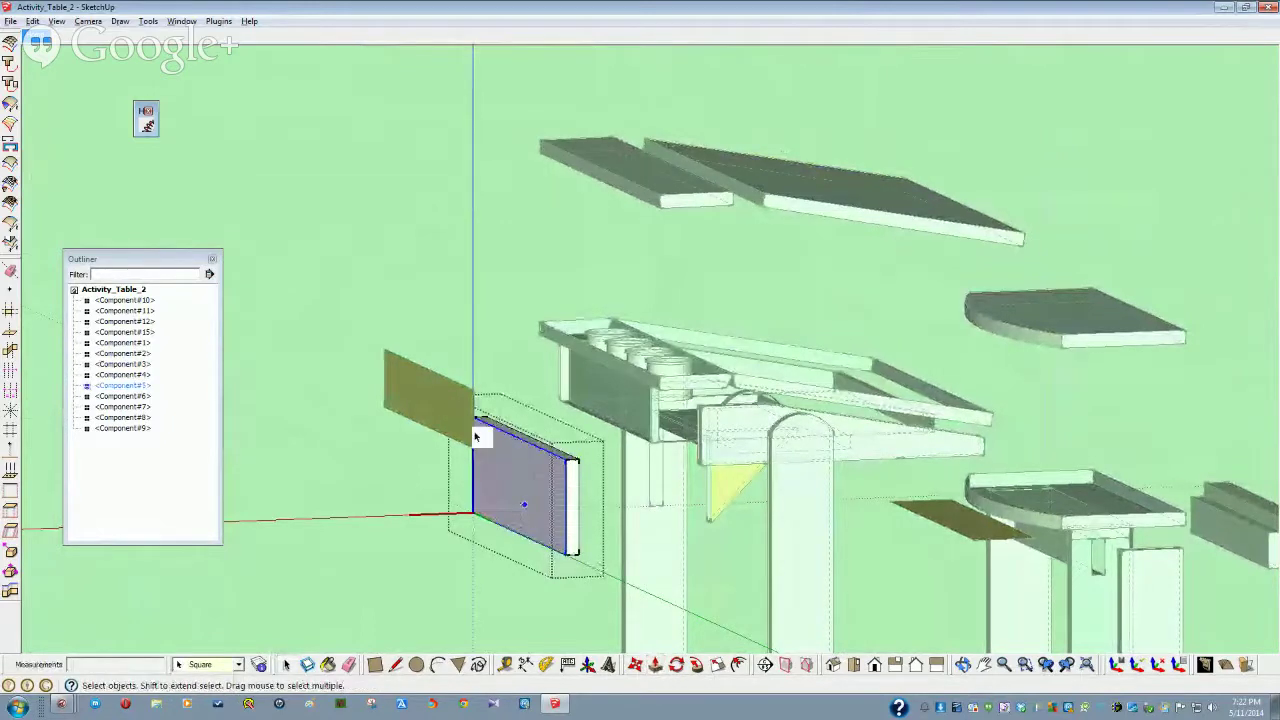
Open the narrower olive back panel component above it and extrude its face by the same 3/4" distance
double_click(431, 394)
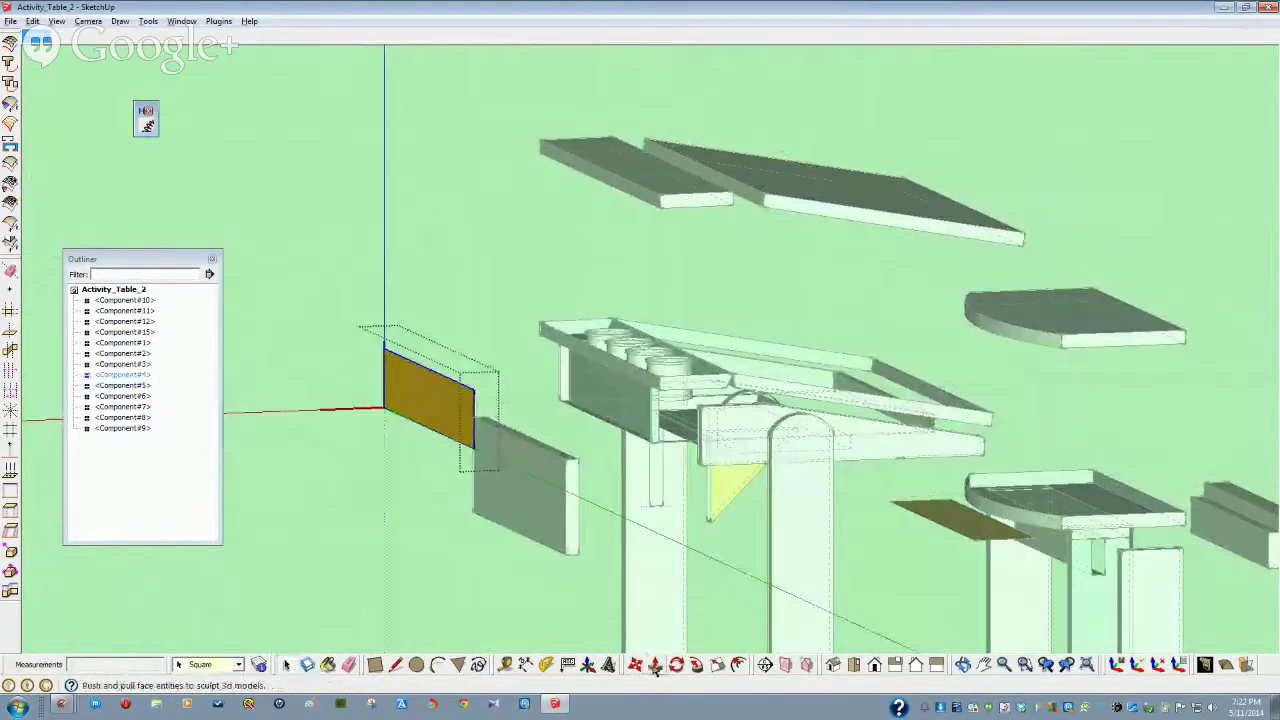
left_click(656, 667)
double_click(434, 406)
key("space")
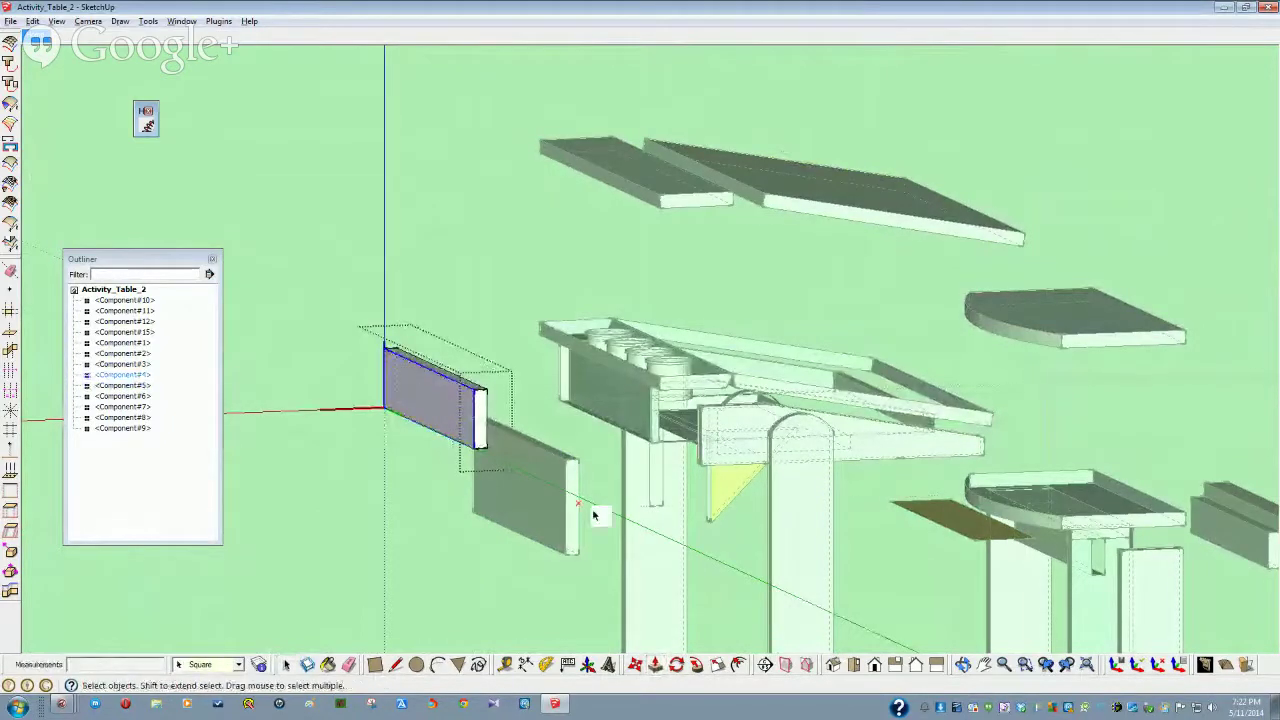
left_click(727, 562)
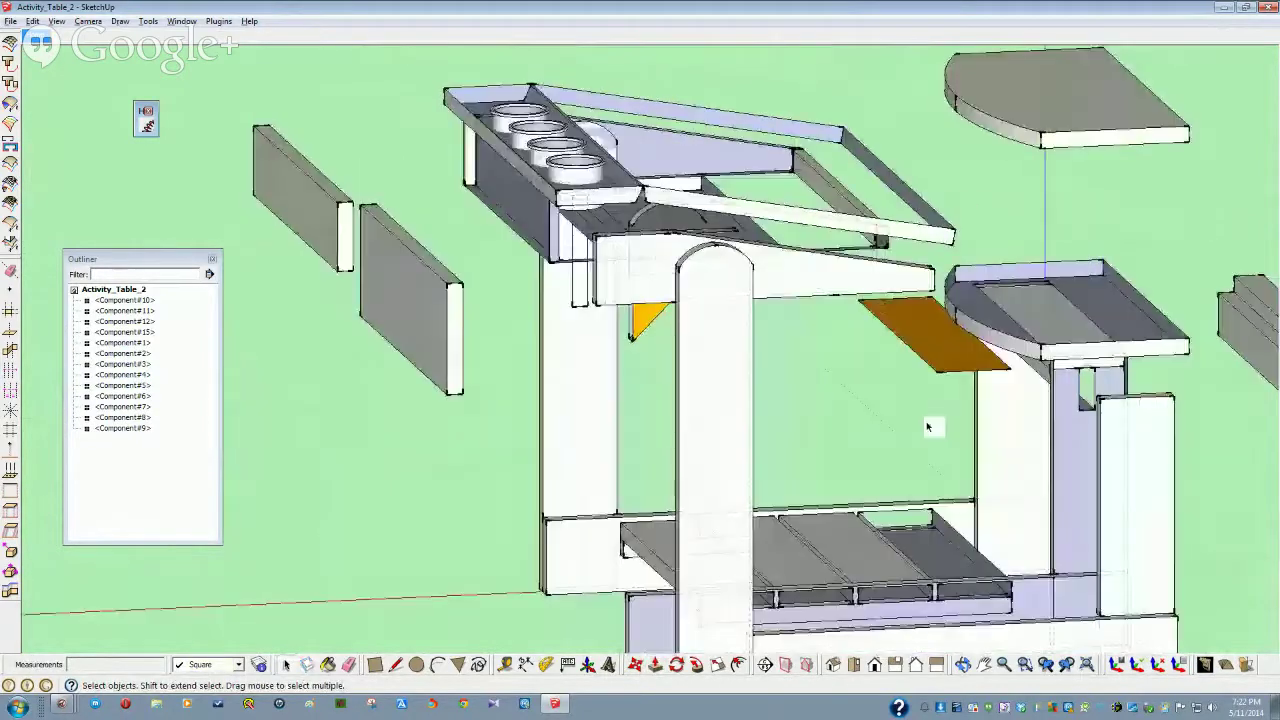
Open the flat brown shelf component between the main table and the small table and extrude its face by the same 3/4" distance
middle_click_drag(927, 427, 940, 360)
double_click(940, 360)
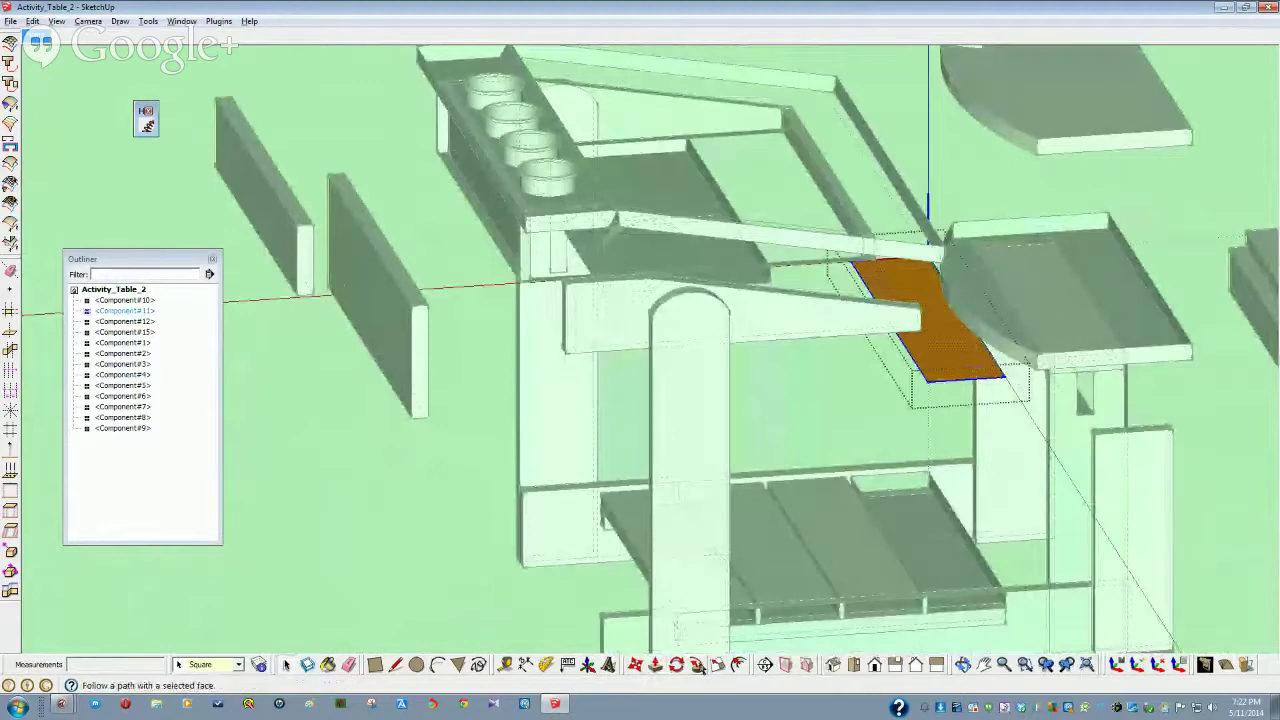
left_click(655, 665)
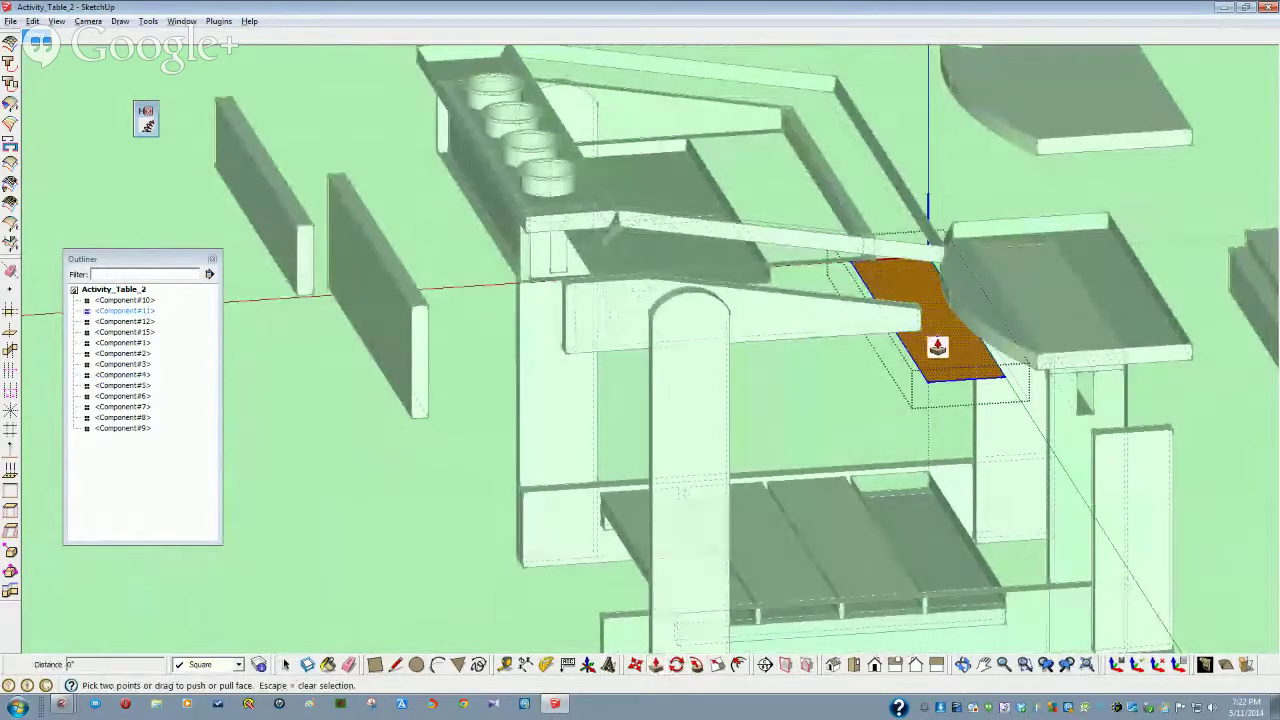
left_click(937, 346)
middle_click_drag(937, 346, 515, 392)
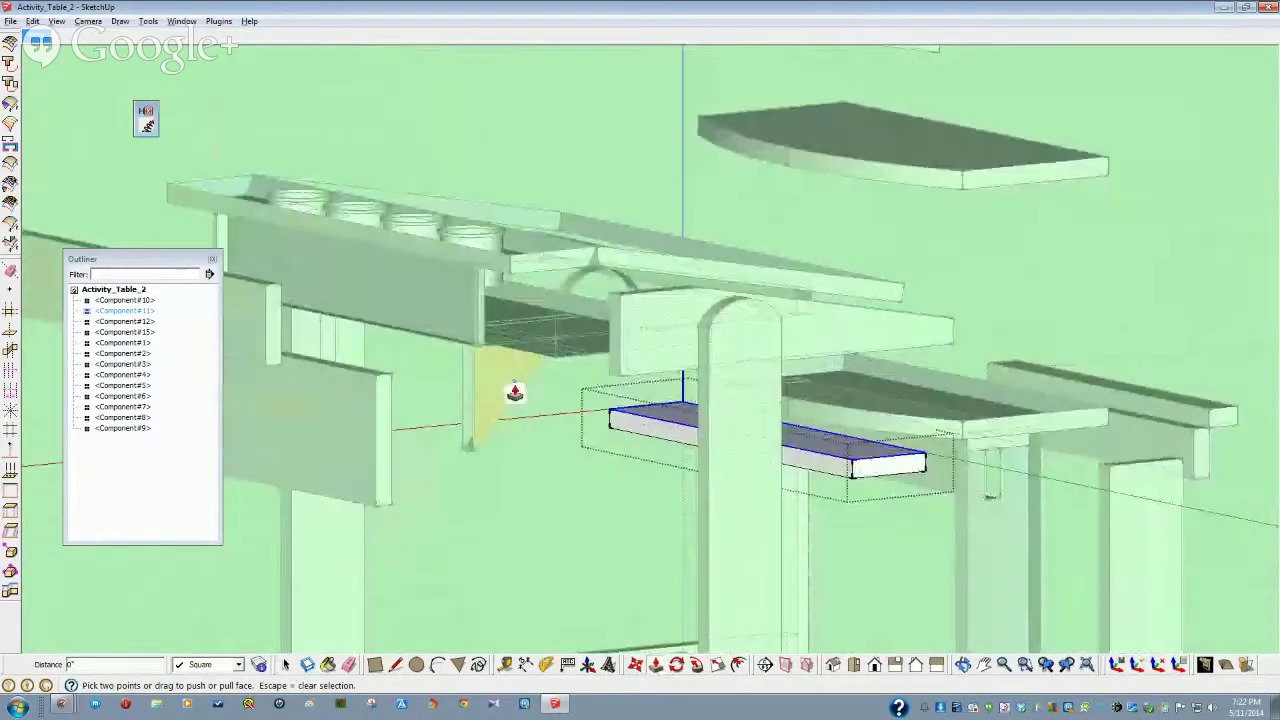
key("space")
Extrude the orange face of the triangular bracket under the main table by the same 3/4" distance
scroll(513, 400, "up", 5)
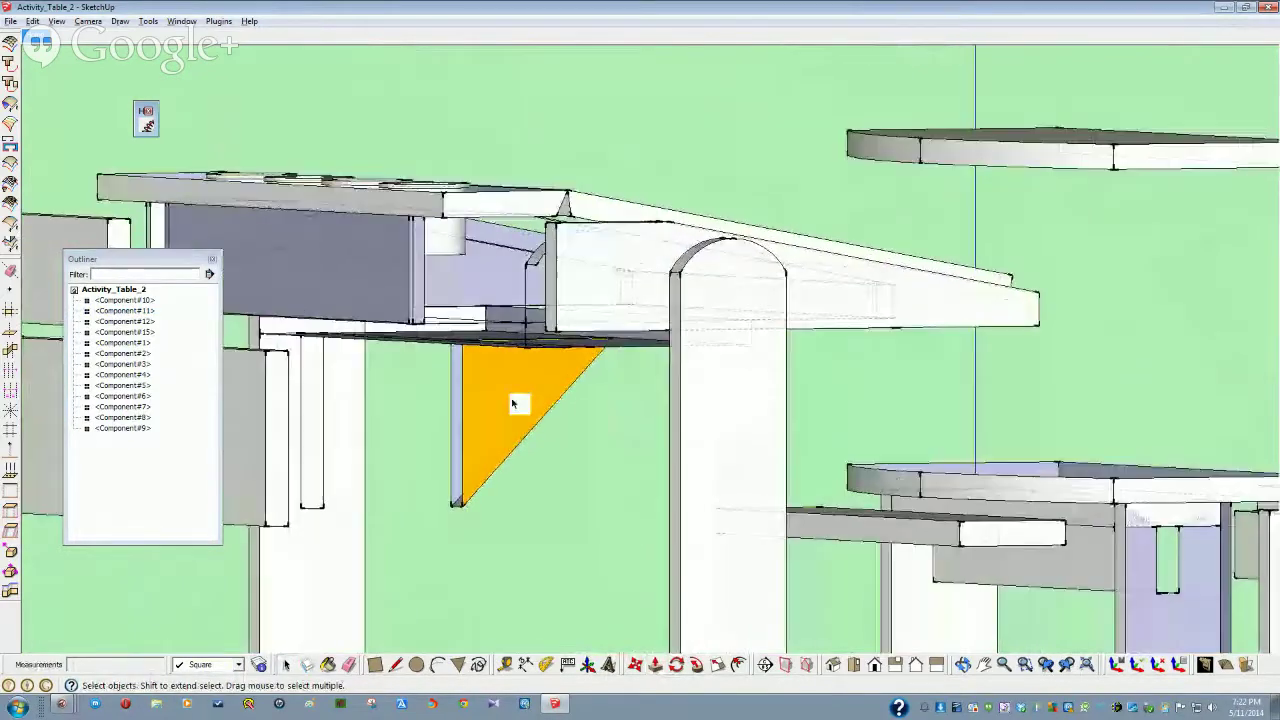
left_click(513, 403)
middle_click_drag(514, 403, 560, 440)
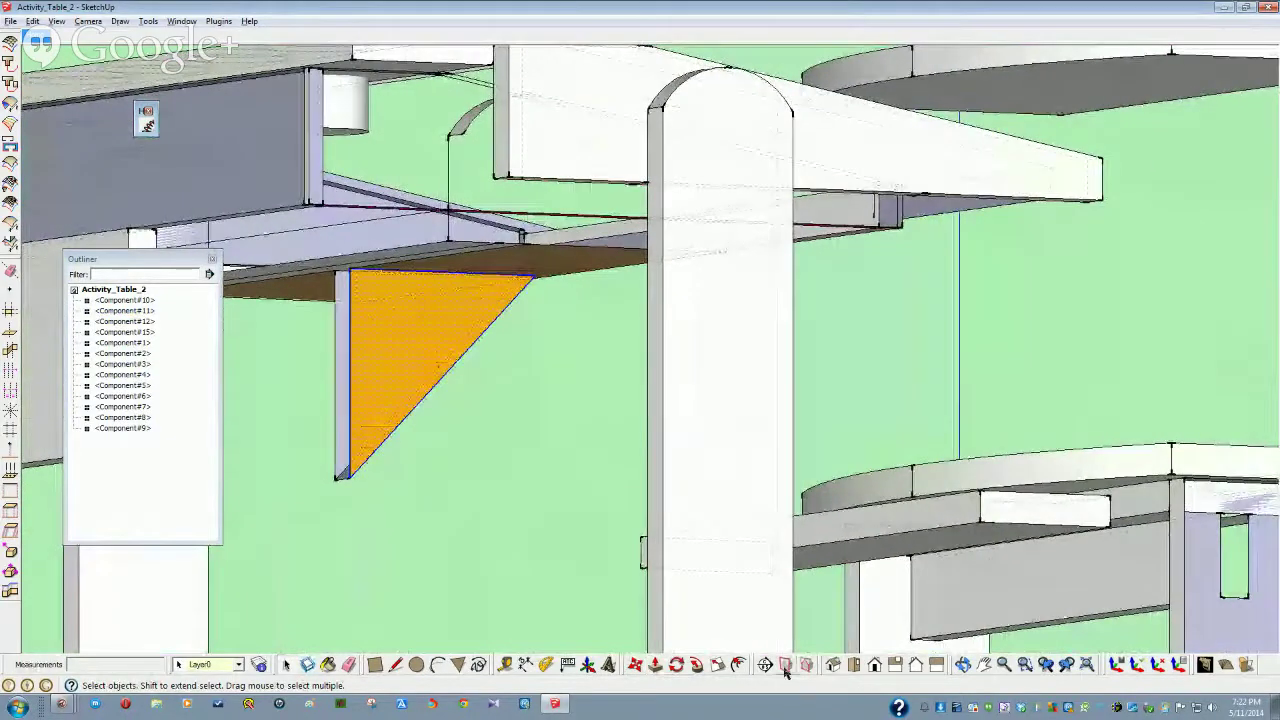
left_click(655, 665)
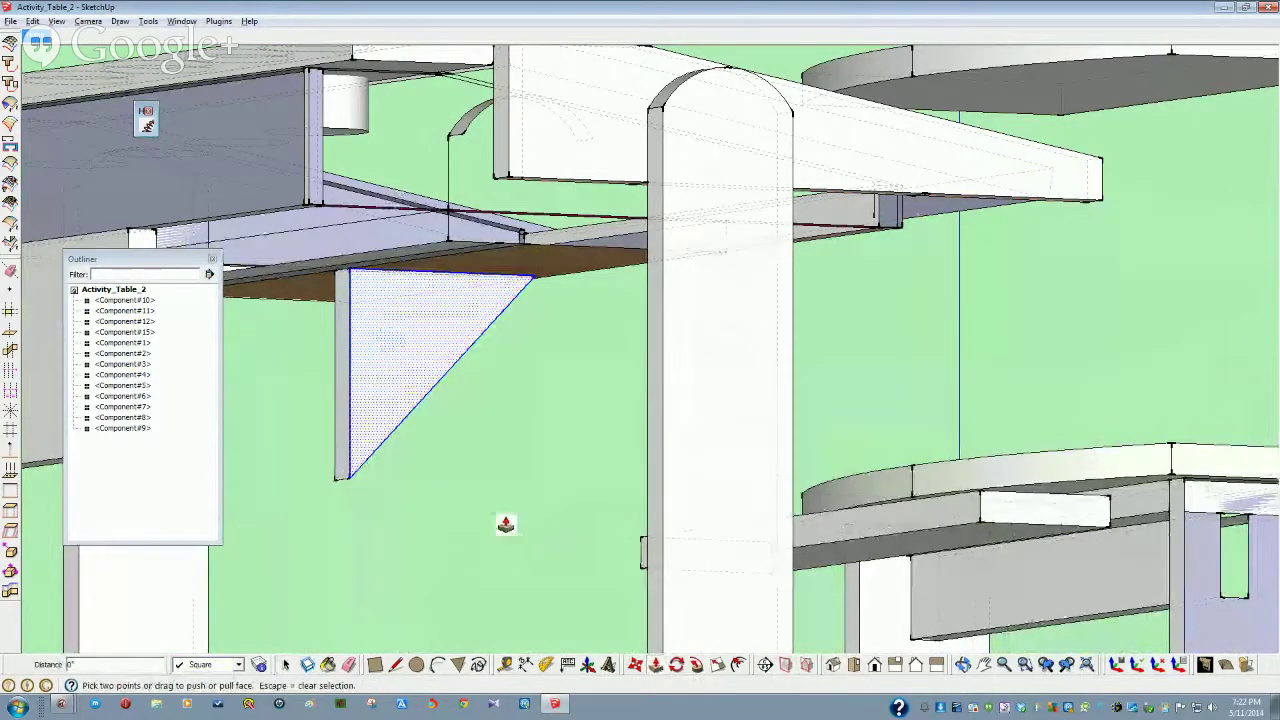
middle_click_drag(505, 524, 990, 380)
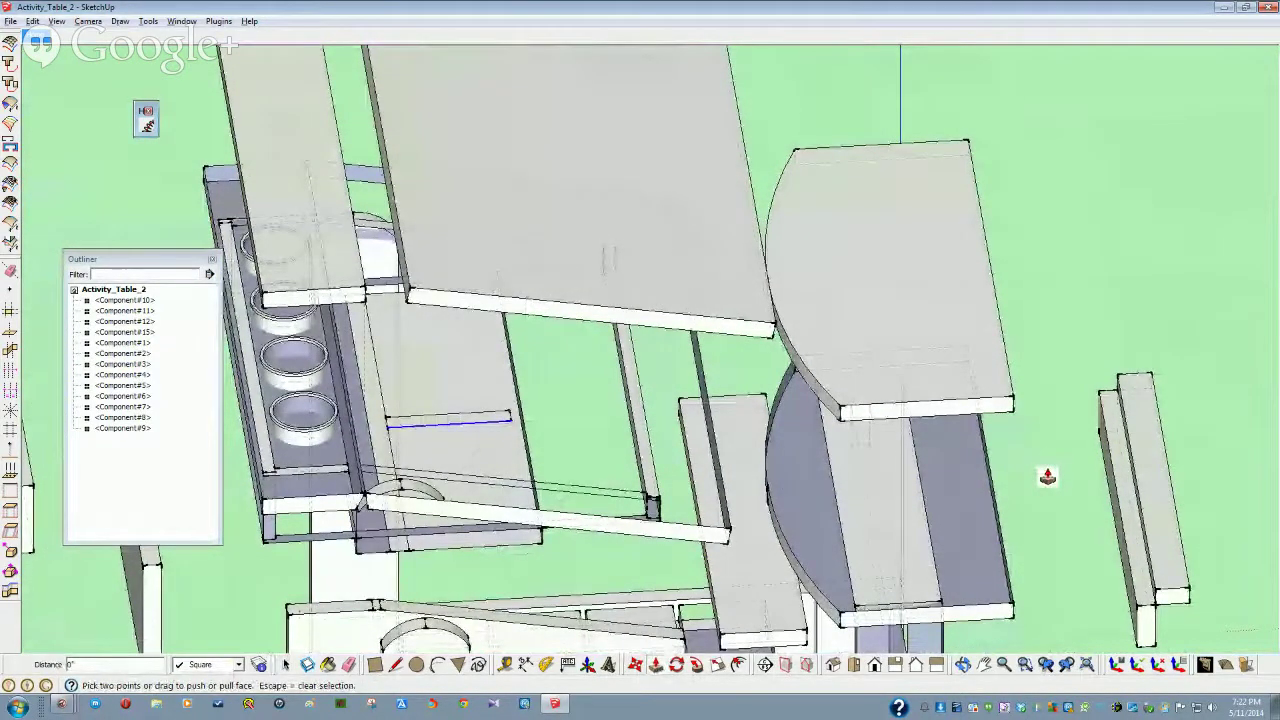
key("space")
Delete the leftover original base rail at the end of the slatted lower shelf and undo the last change
middle_click_drag(1088, 278, 417, 448)
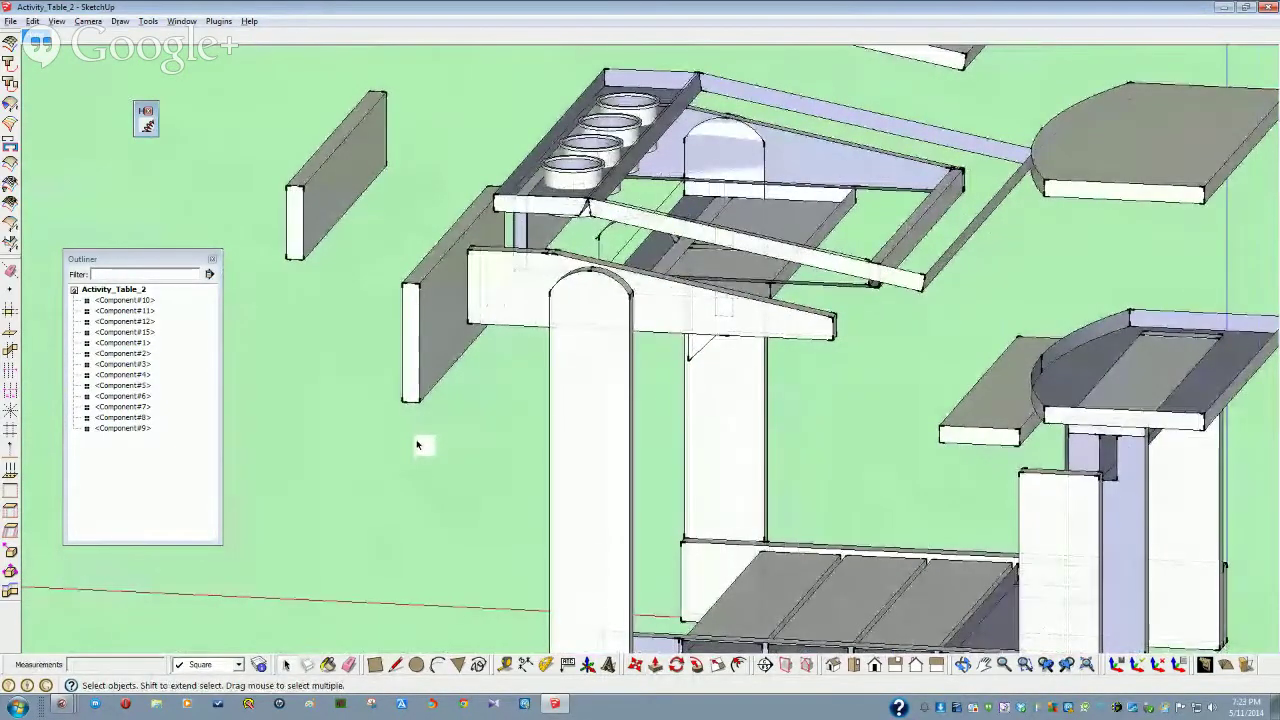
mouse_move(484, 278)
middle_mouse_down()
mouse_move(623, 286)
mouse_move(667, 352)
mouse_move(594, 480)
mouse_move(586, 531)
mouse_move(757, 534)
mouse_move(740, 544)
mouse_move(717, 374)
mouse_move(594, 449)
mouse_move(536, 440)
mouse_move(523, 400)
mouse_move(687, 498)
mouse_move(838, 512)
middle_mouse_up()
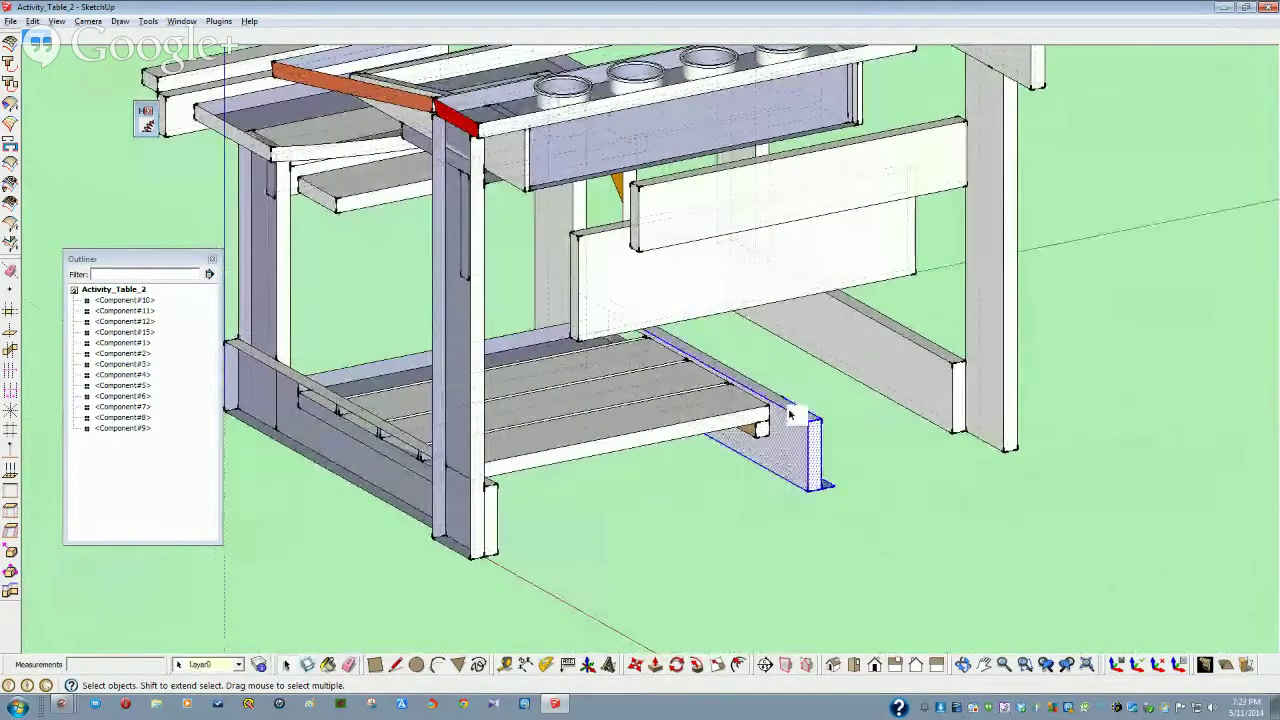
key("Delete")
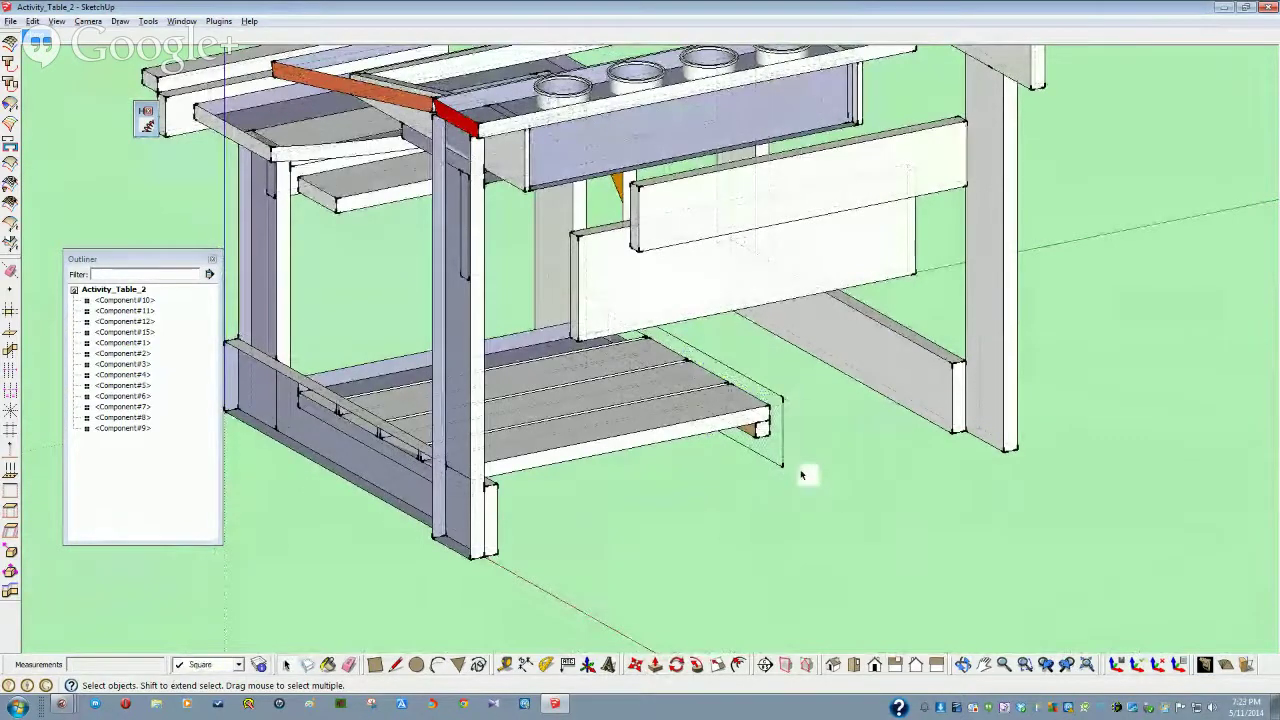
mouse_move(801, 475)
middle_mouse_down()
mouse_move(769, 486)
mouse_move(788, 473)
middle_mouse_up()
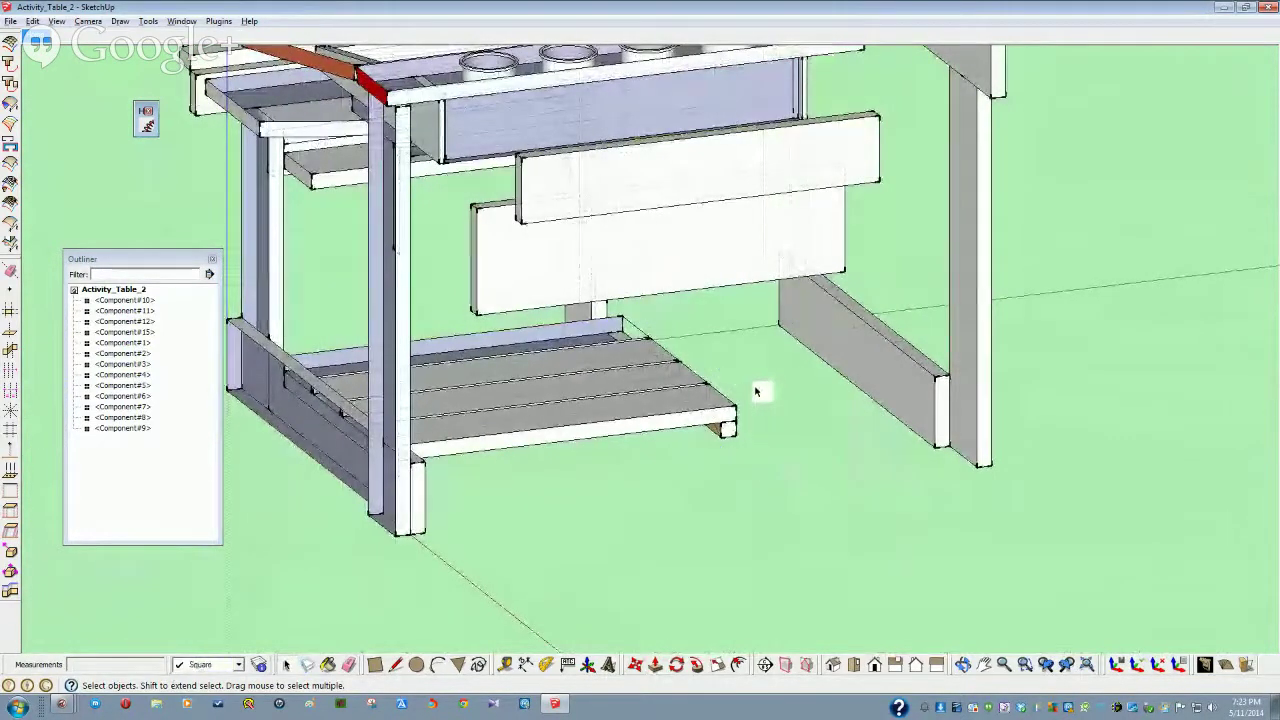
middle_click_drag(756, 391, 558, 449)
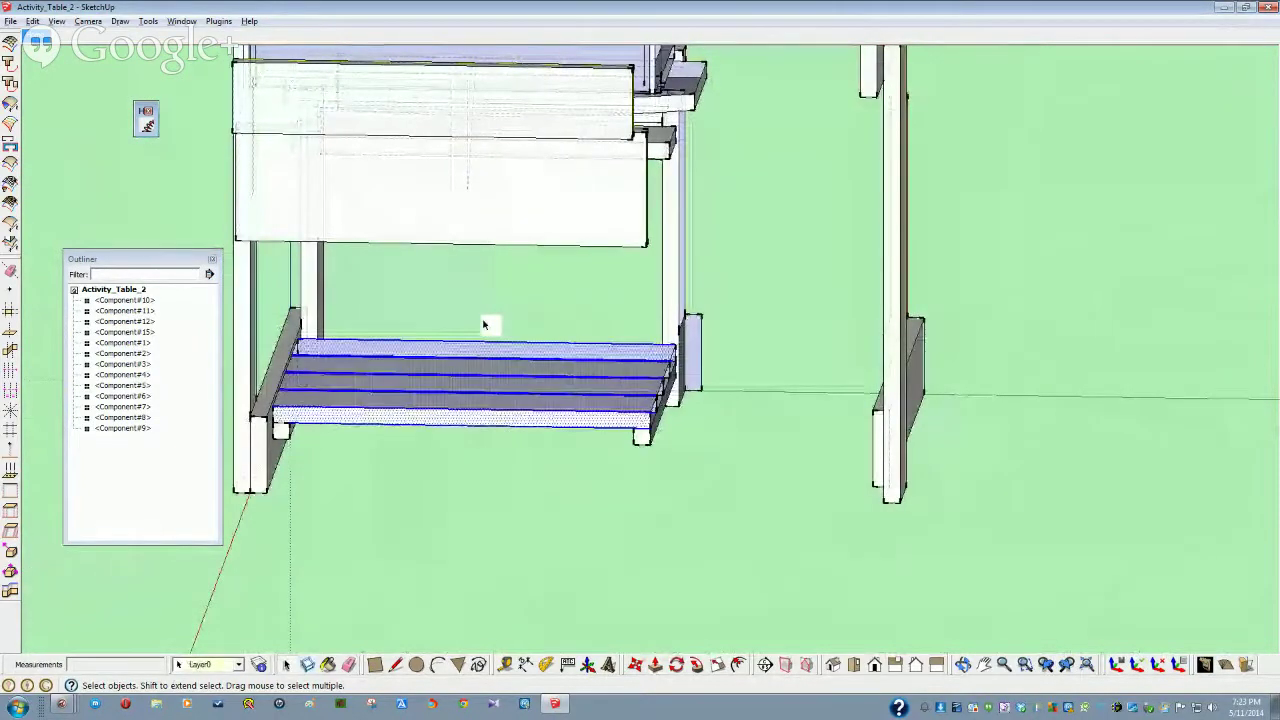
key("ctrl+z")
Open the upright leg component ending above the base rail and extend its lower end face down 3 1/2" to the rail's underside
mouse_move(492, 399)
middle_mouse_down()
mouse_move(644, 378)
mouse_move(694, 449)
mouse_move(757, 466)
mouse_move(828, 453)
mouse_move(660, 440)
mouse_move(824, 440)
mouse_move(700, 415)
mouse_move(614, 386)
mouse_move(620, 376)
mouse_move(491, 371)
middle_mouse_up()
scroll(457, 371, "up", 6)
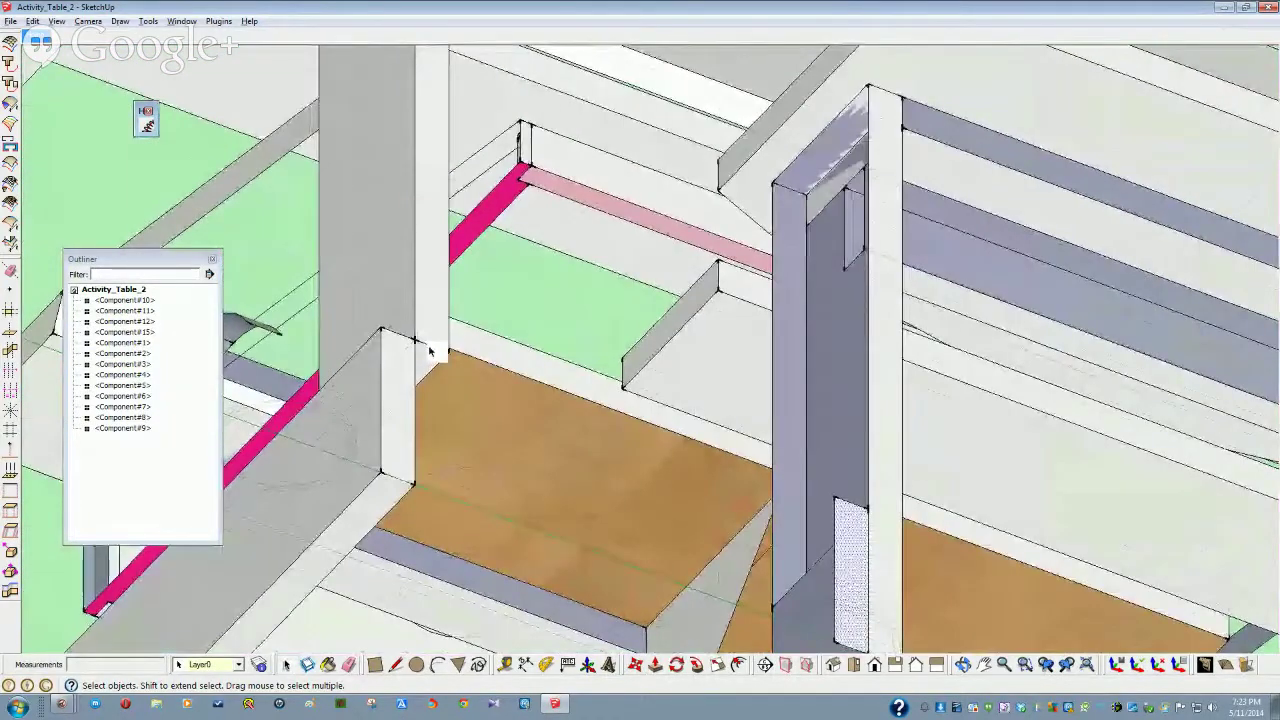
double_click(430, 350)
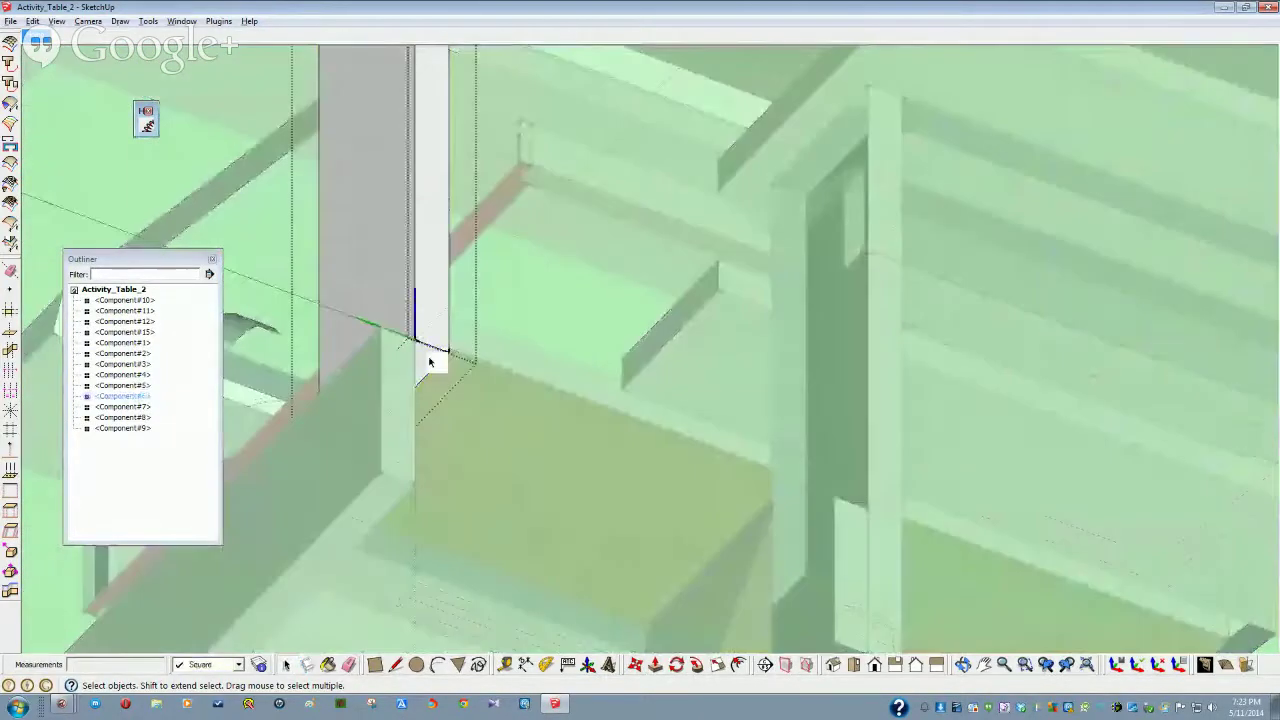
middle_click_drag(522, 516, 560, 440)
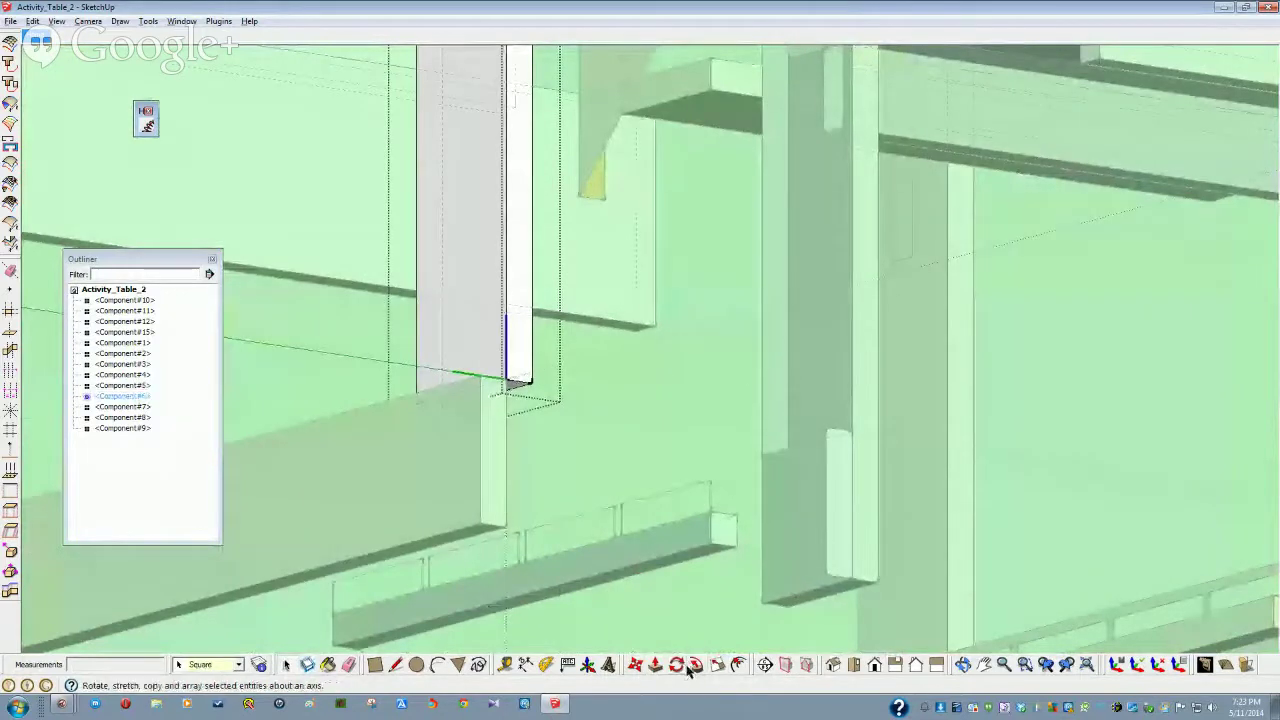
left_click(655, 665)
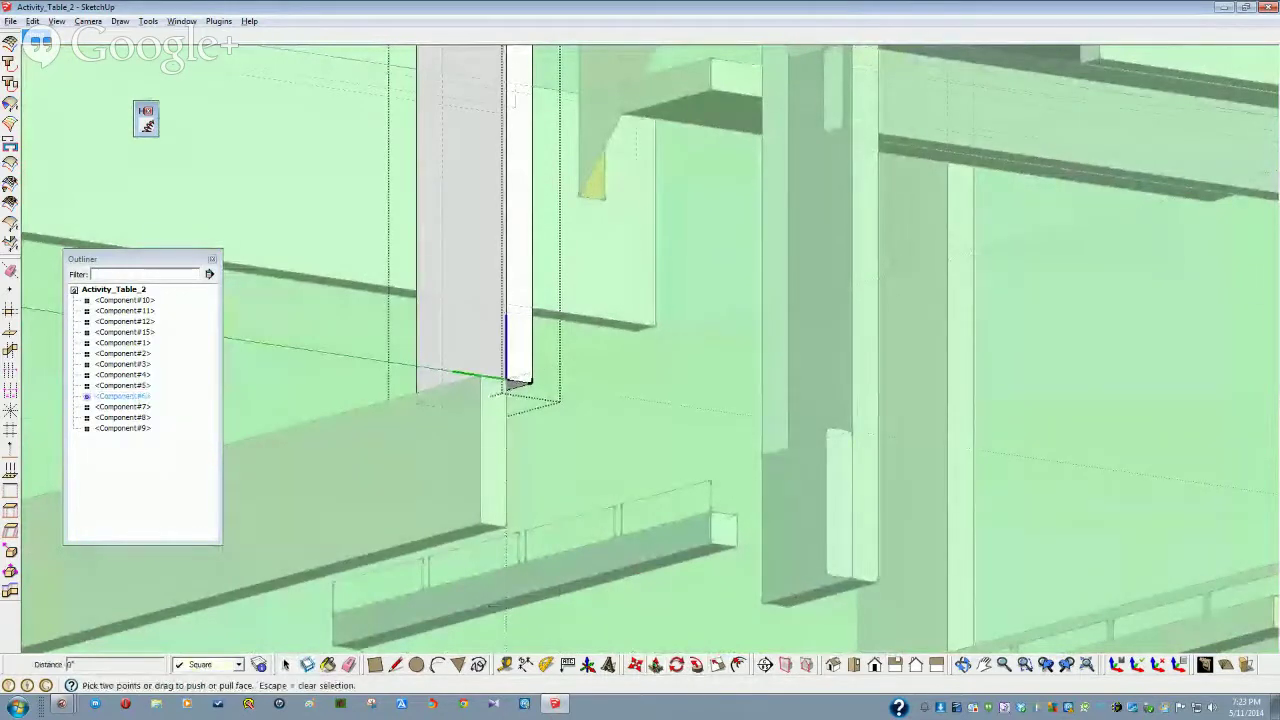
left_click(506, 382)
left_click(506, 535)
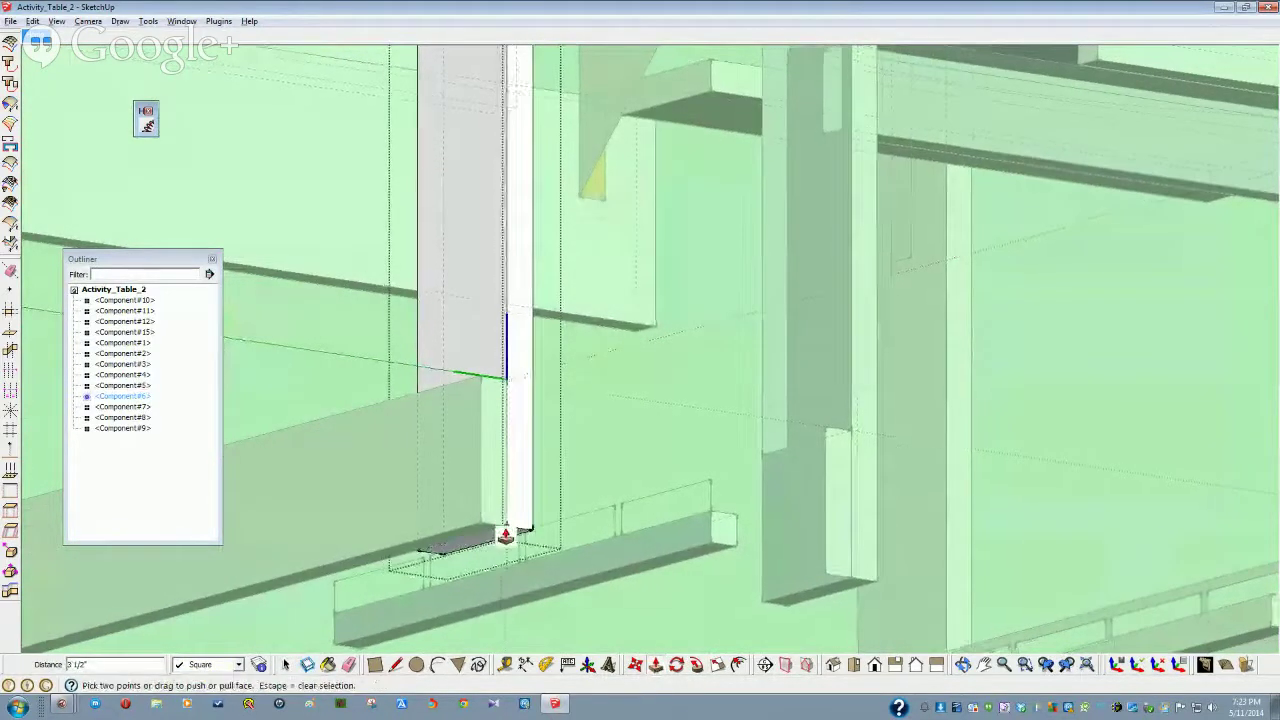
scroll(506, 535, "down", 5)
key("space")
key("x")
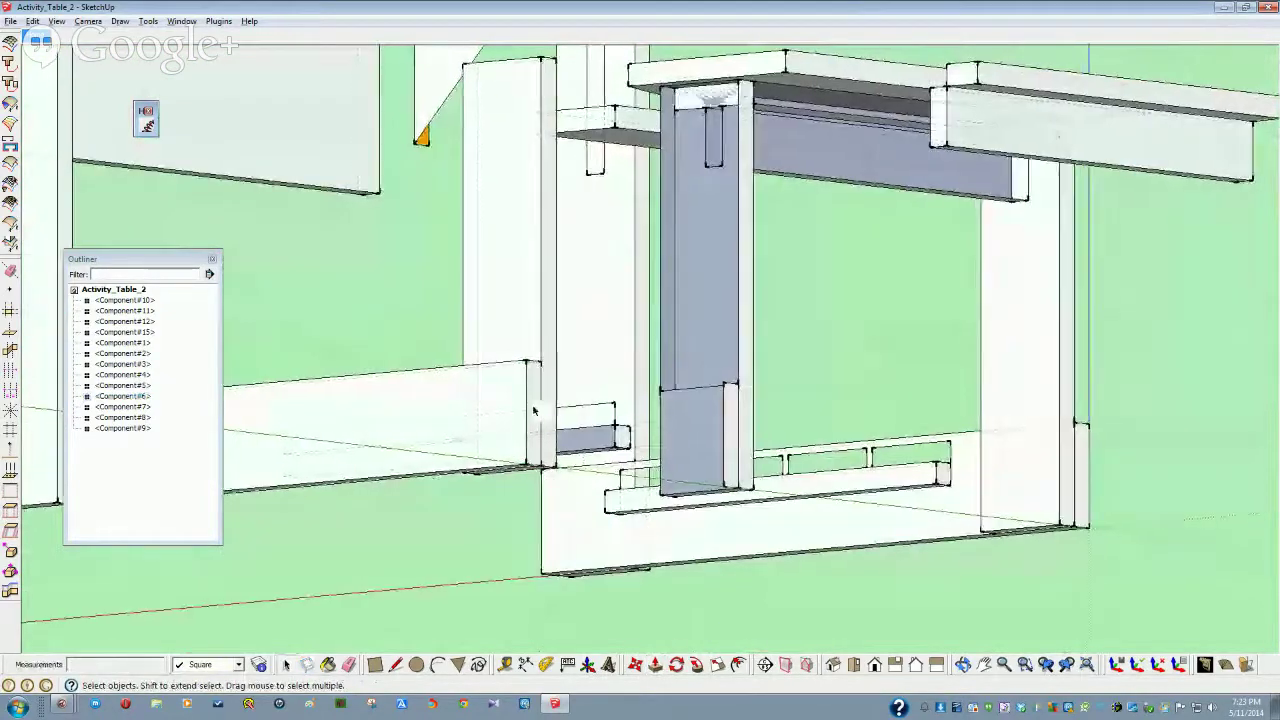
scroll(533, 410, "up", 8)
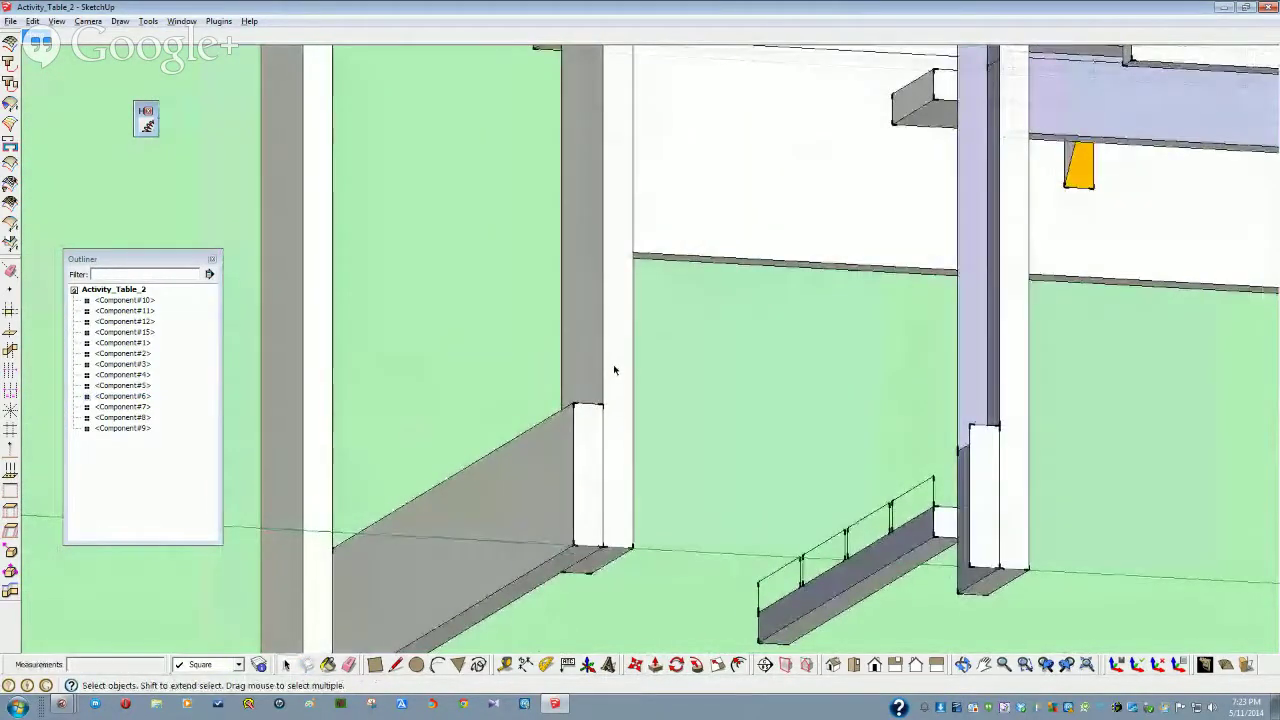
Delete the leftover original base rail end faces between the two thin inner legs
scroll(614, 370, "down", 5)
scroll(616, 420, "up", 3)
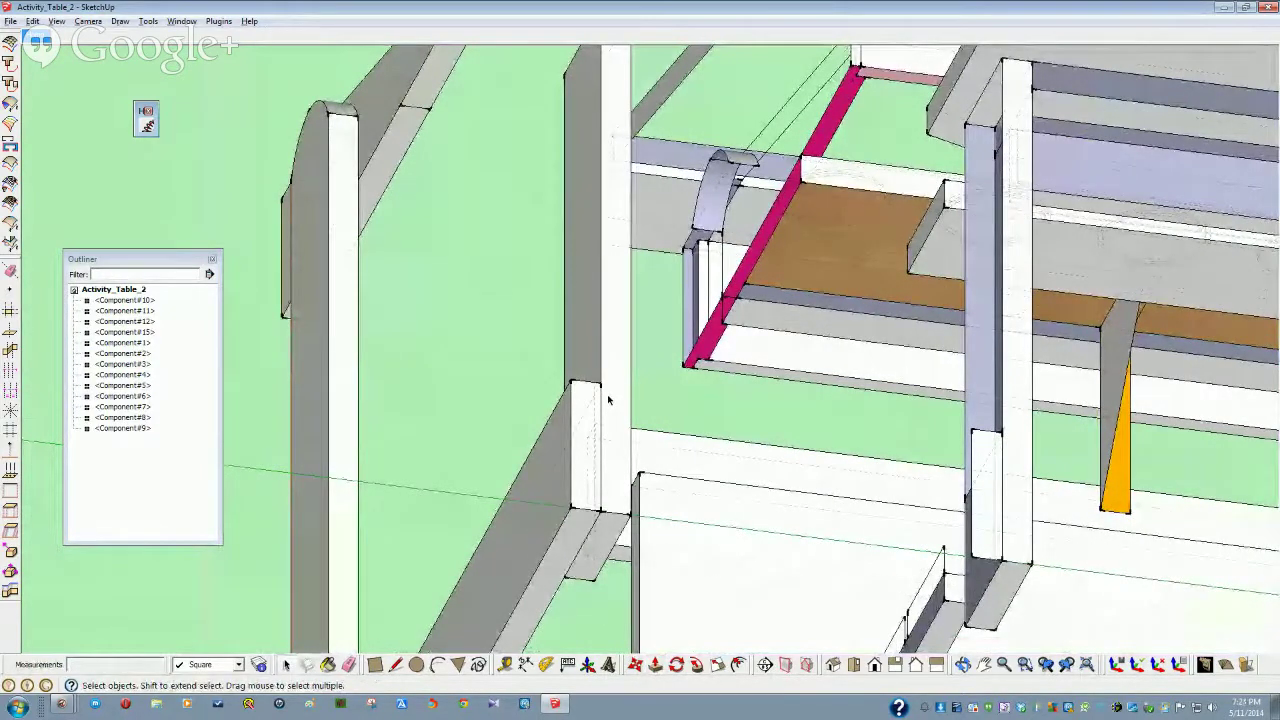
scroll(623, 520, "up", 10)
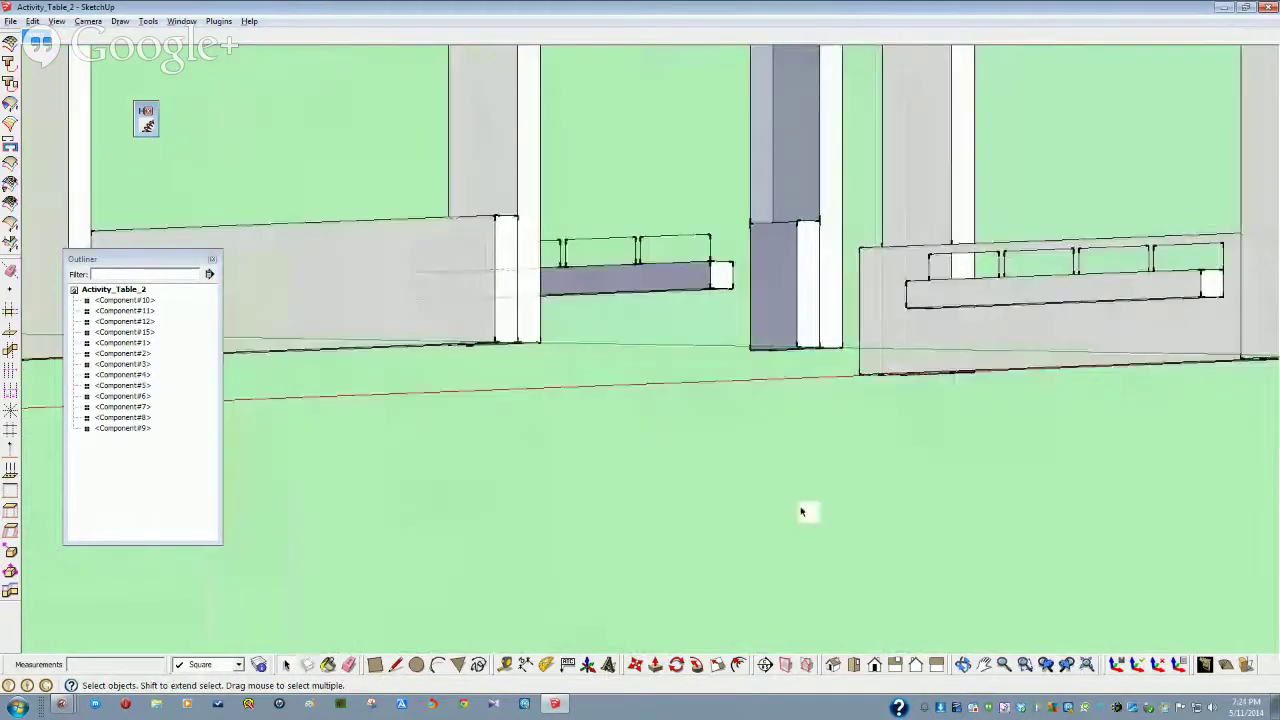
scroll(789, 376, "up", 1)
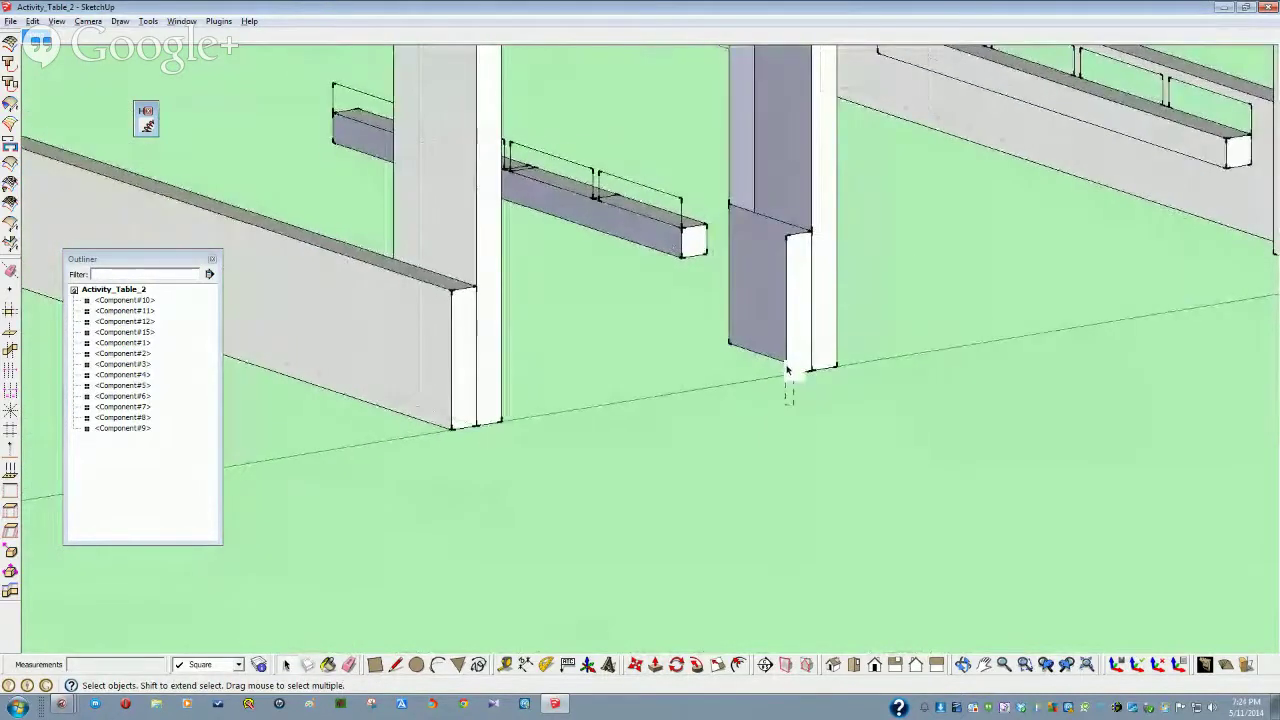
triple_click(771, 231)
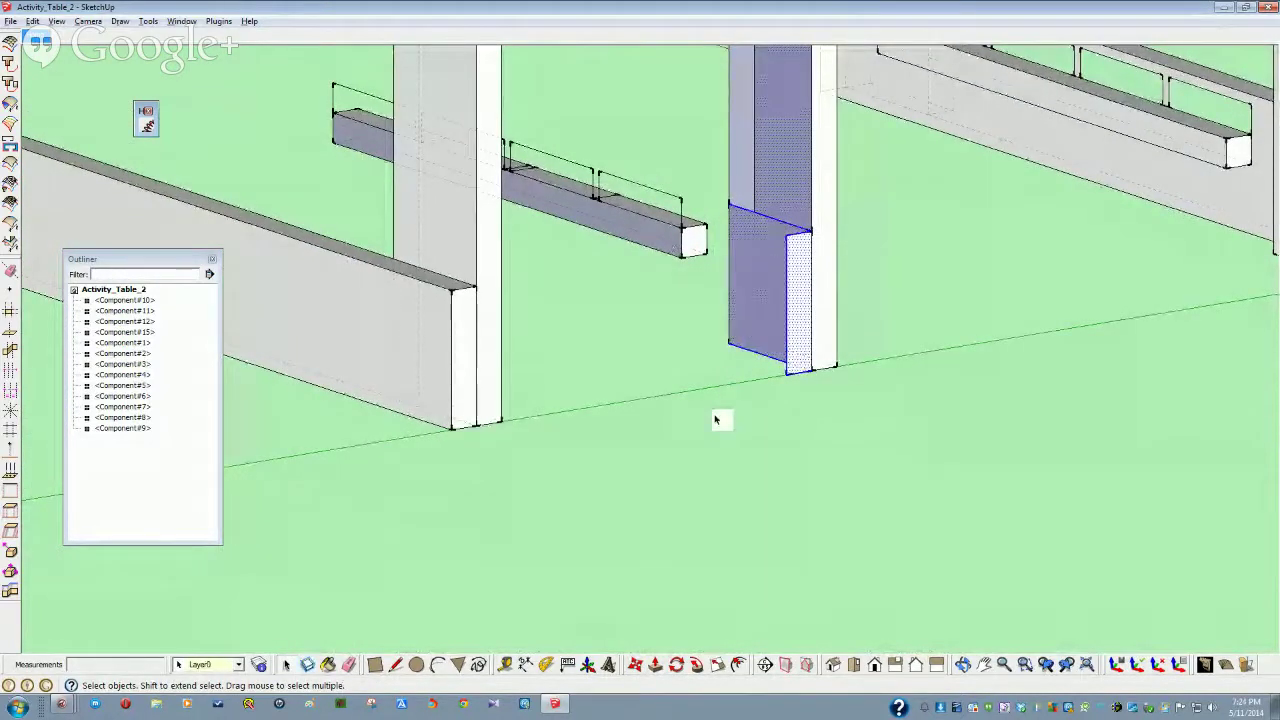
key("Delete")
scroll(658, 452, "down", 6)
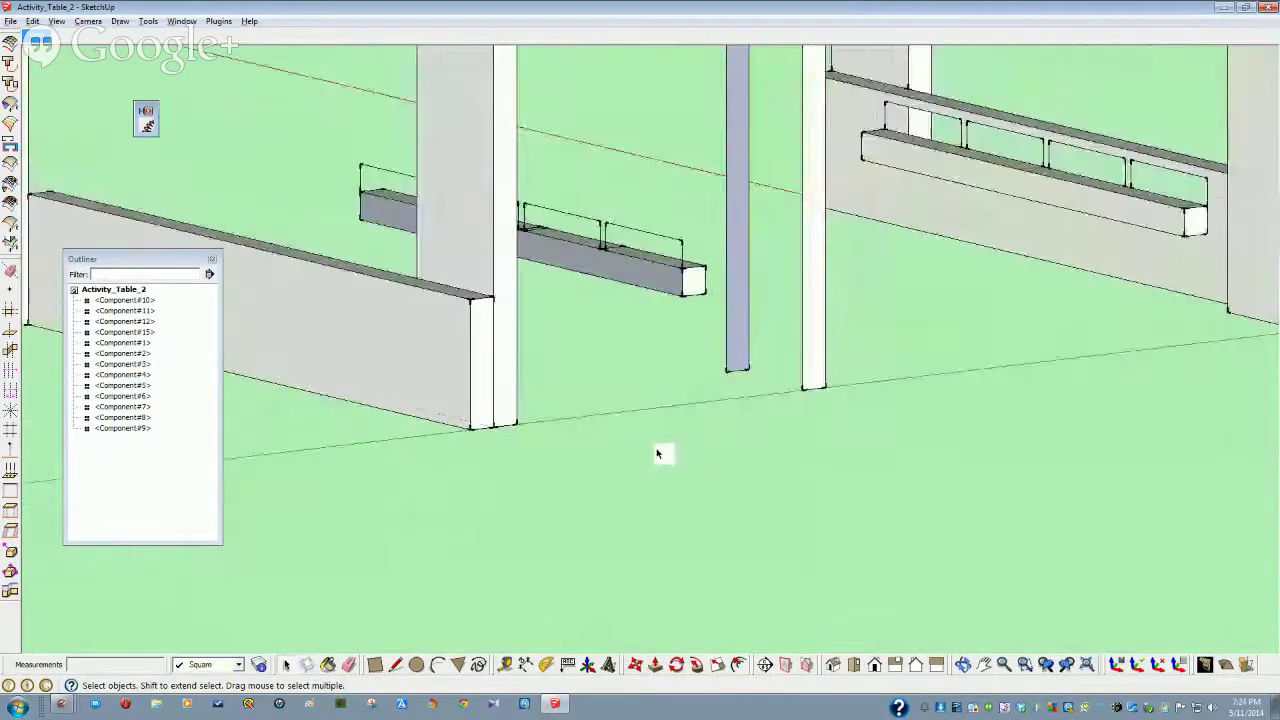
Turn the long outer face of the rail under the lower shelf slats into a component that replaces the selection
scroll(680, 448, "up", 2)
middle_click_drag(667, 460, 780, 459)
scroll(778, 459, "up", 6)
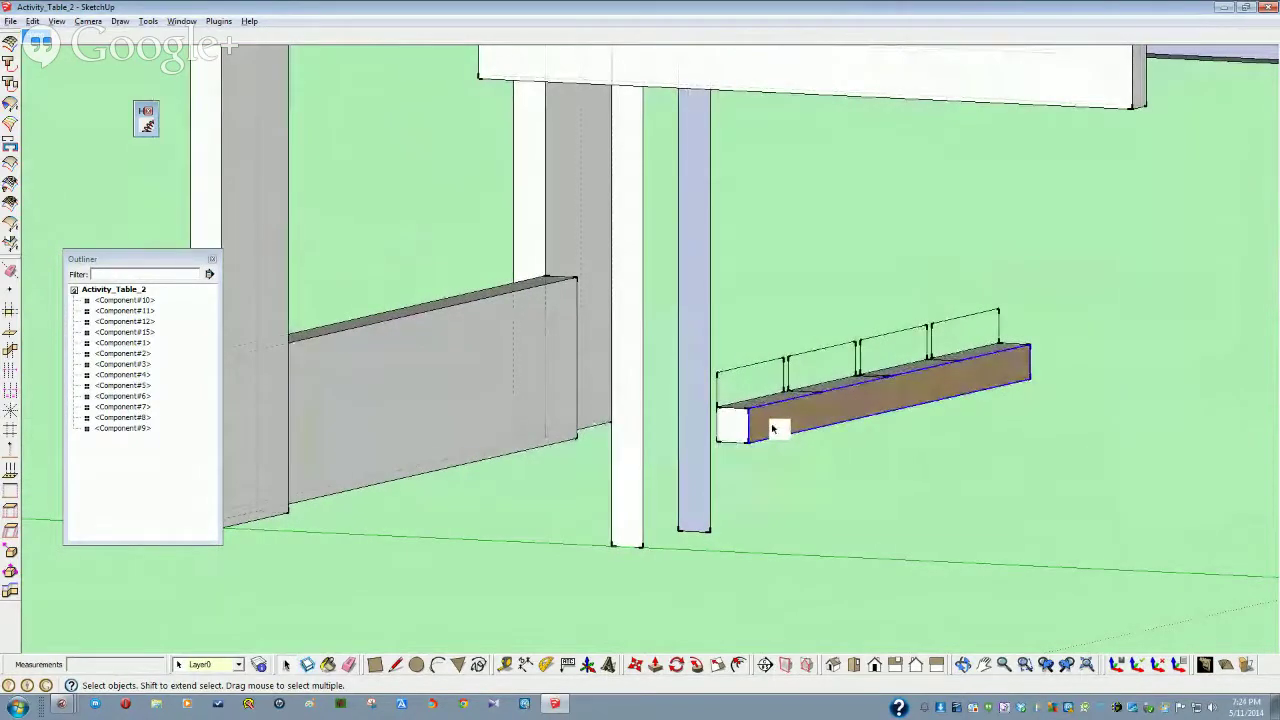
key("g")
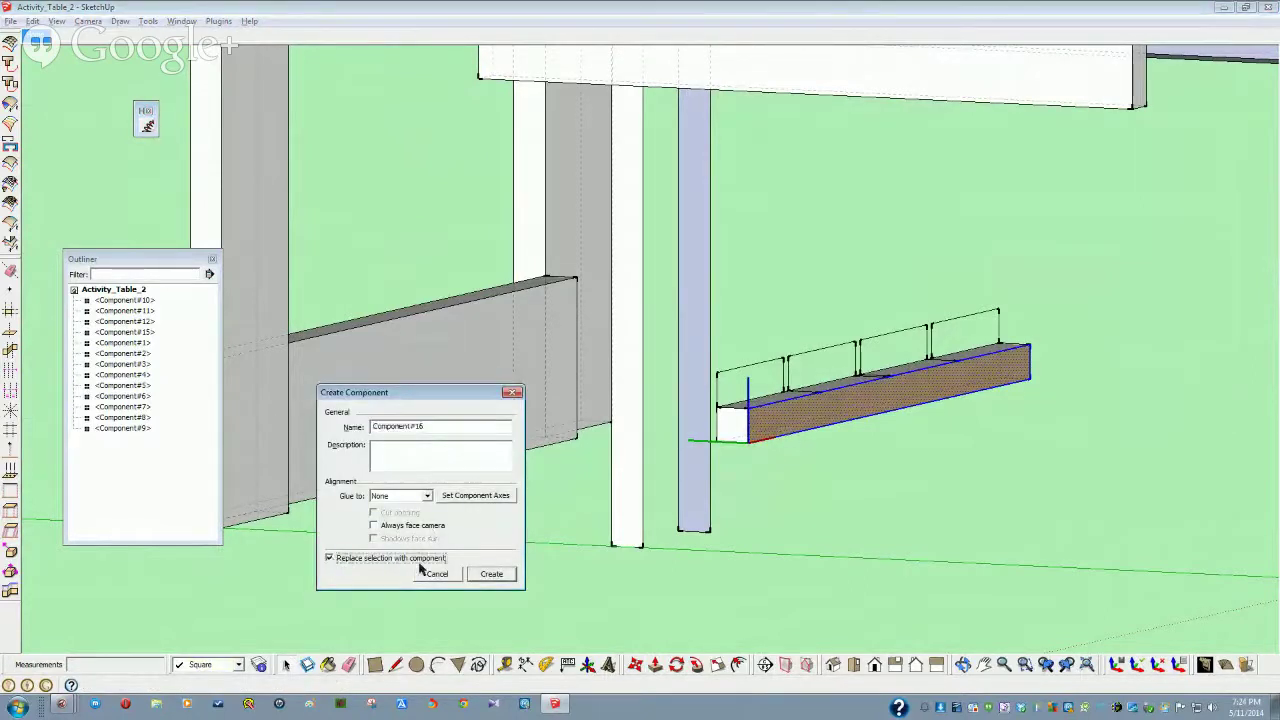
left_click(491, 576)
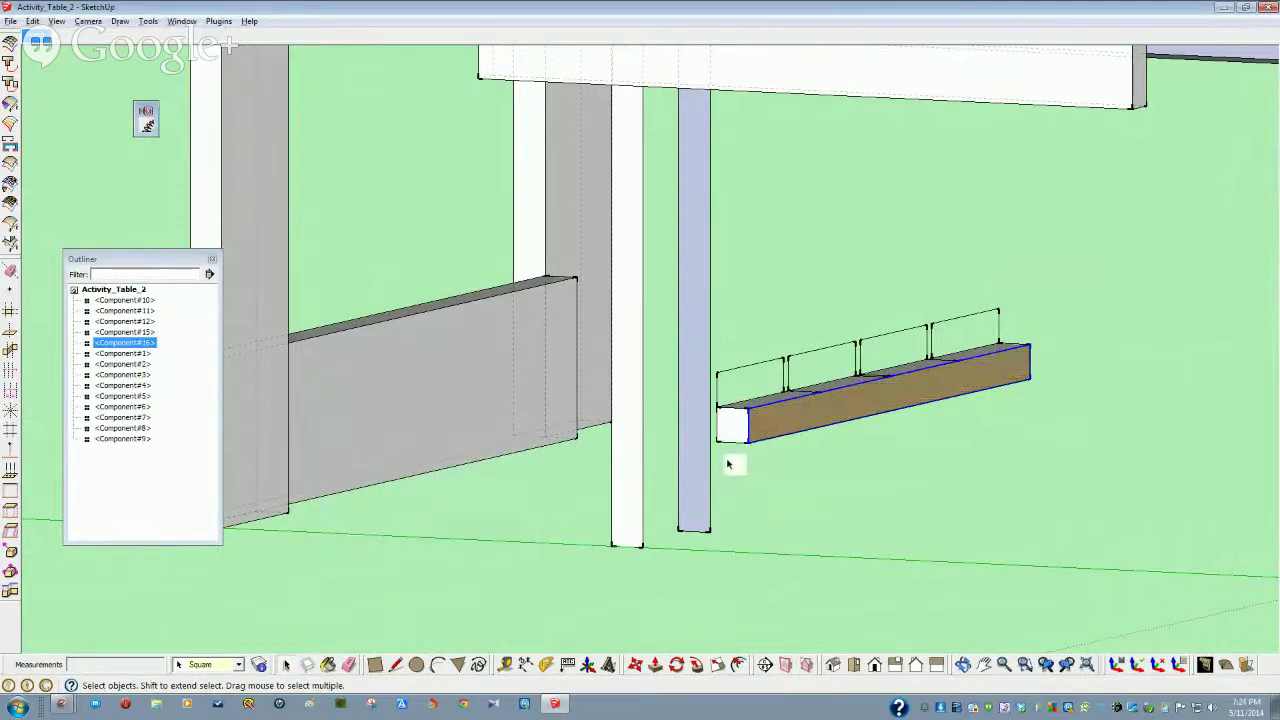
Delete the leftover original end and top faces of the lower shelf rail behind the new component
left_click(736, 488)
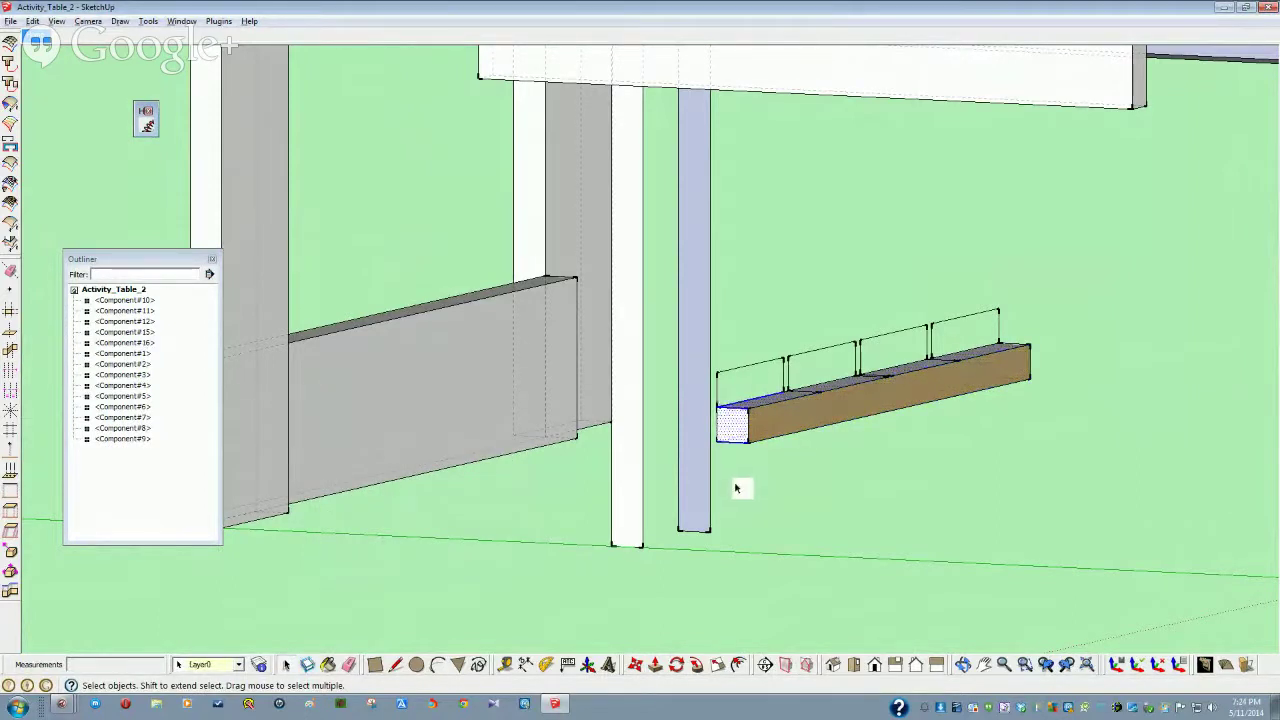
key("Delete")
middle_click_drag(833, 435, 779, 455)
left_click(778, 455)
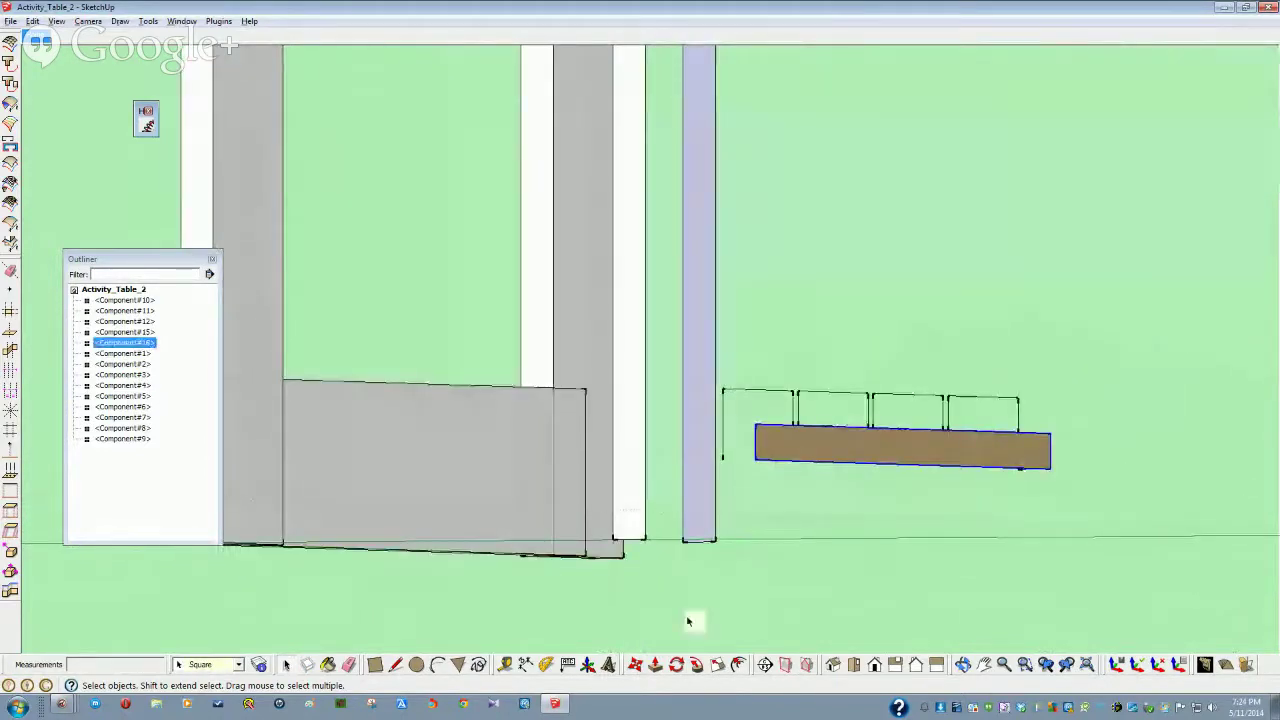
Open the lower shelf rail component and extrude its face by 0.75"
double_click(781, 447)
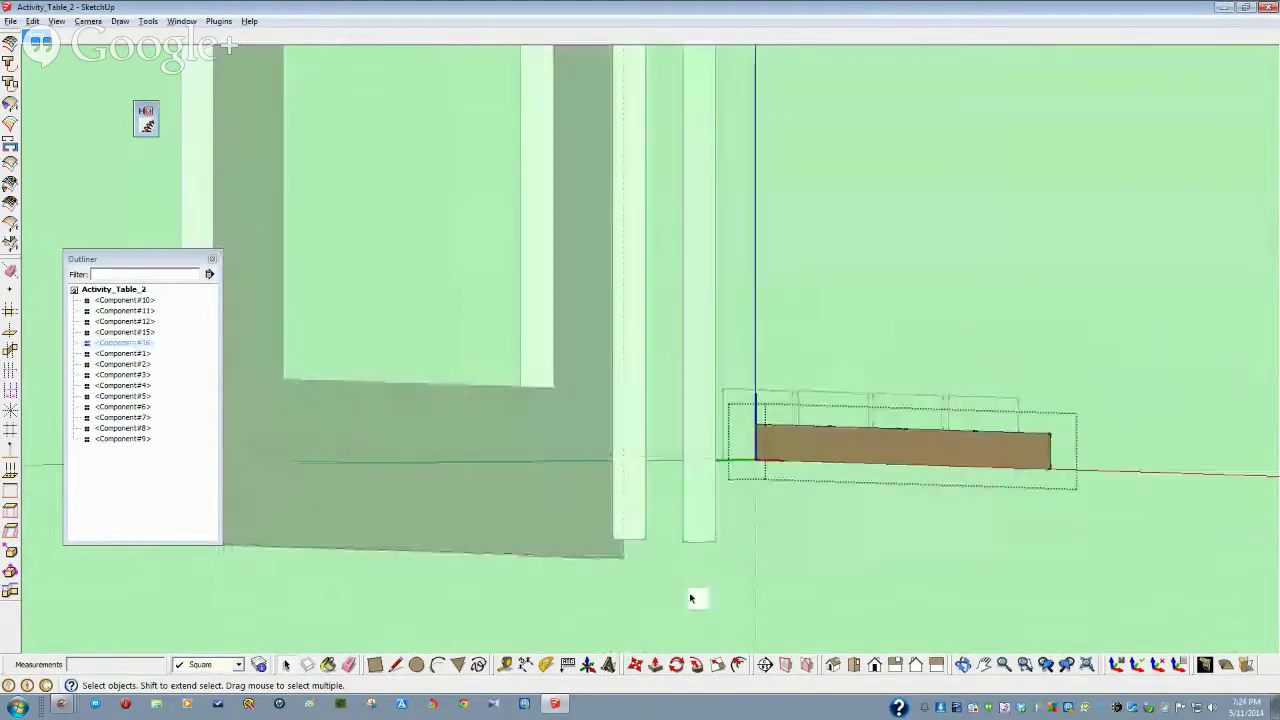
left_click(655, 664)
double_click(783, 448)
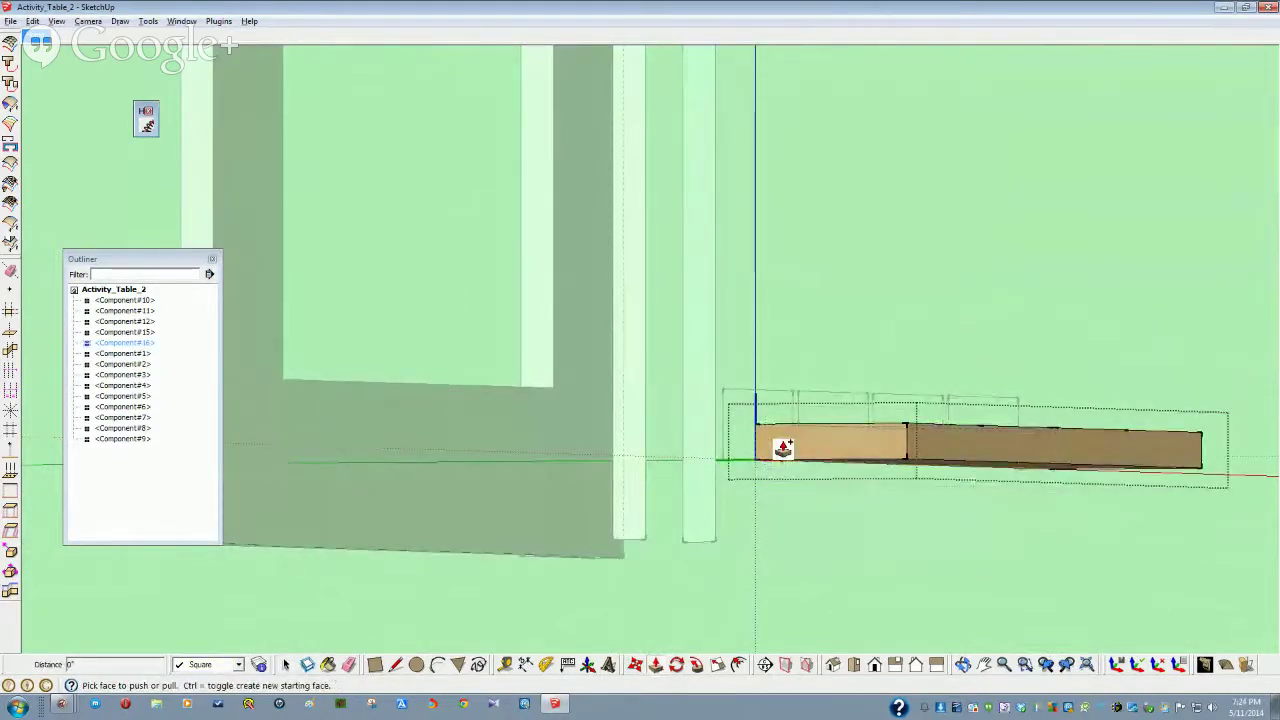
key("ctrl+z")
left_click(783, 448)
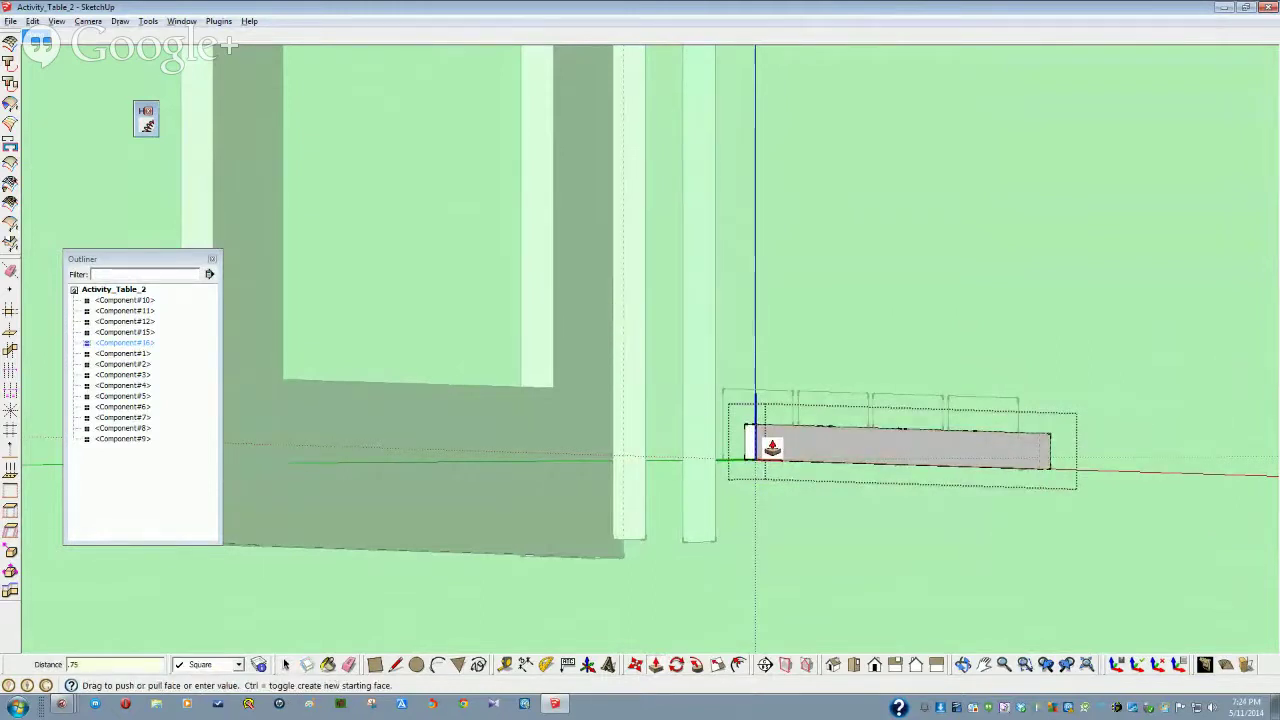
key("space")
left_click(794, 563)
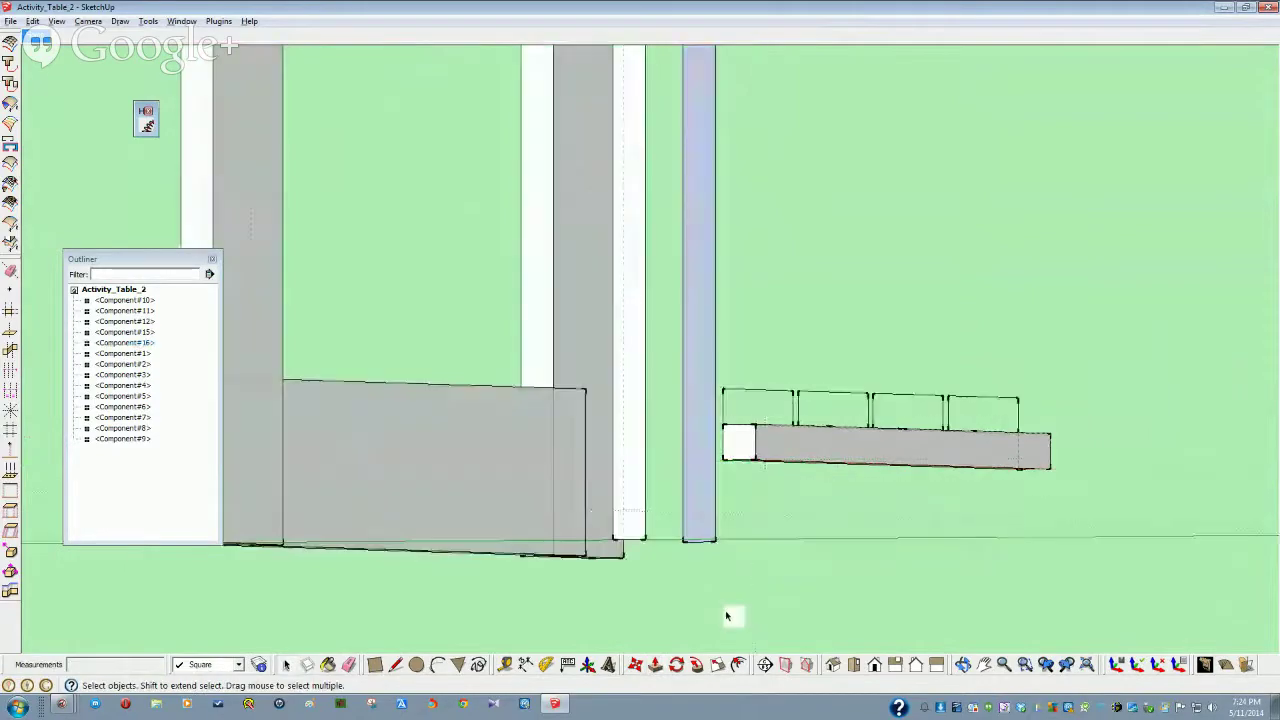
Examine the separated boards and the remaining original table geometry from several sides
scroll(729, 614, "down", 3)
key("F2")
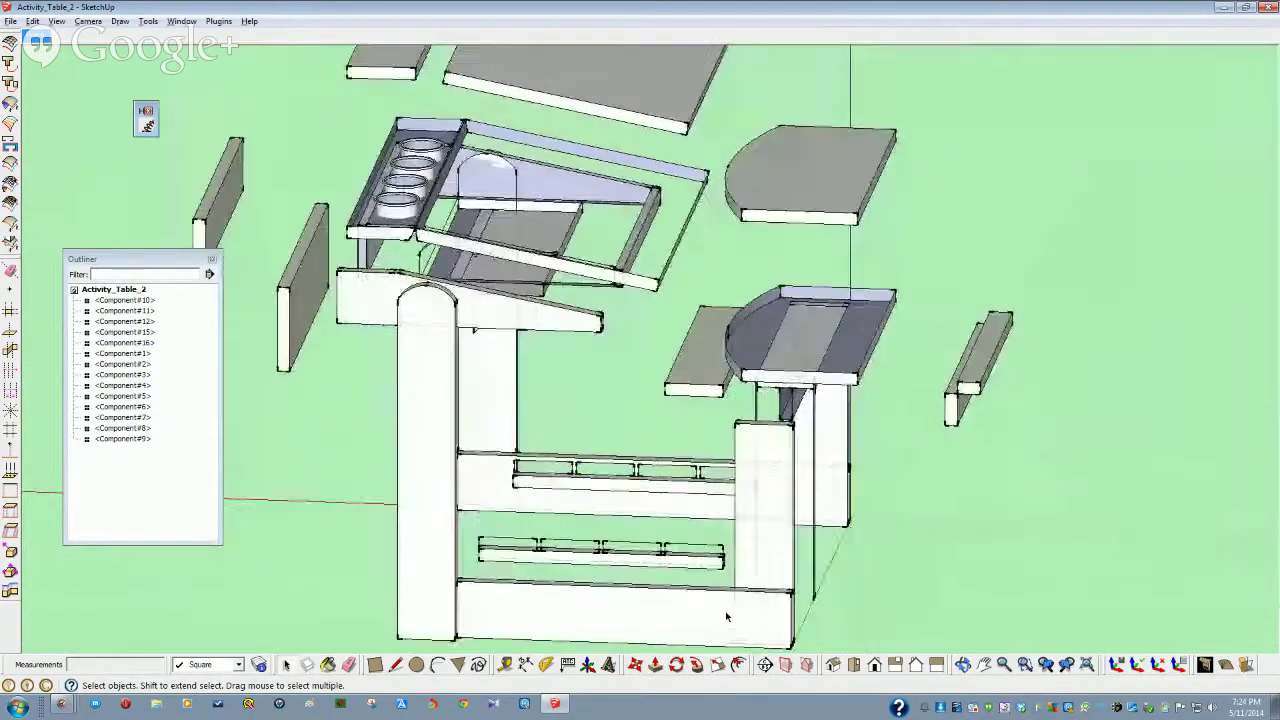
middle_click_drag(727, 617, 600, 594)
scroll(718, 543, "up", 5)
scroll(837, 440, "down", 3)
scroll(840, 434, "up", 3)
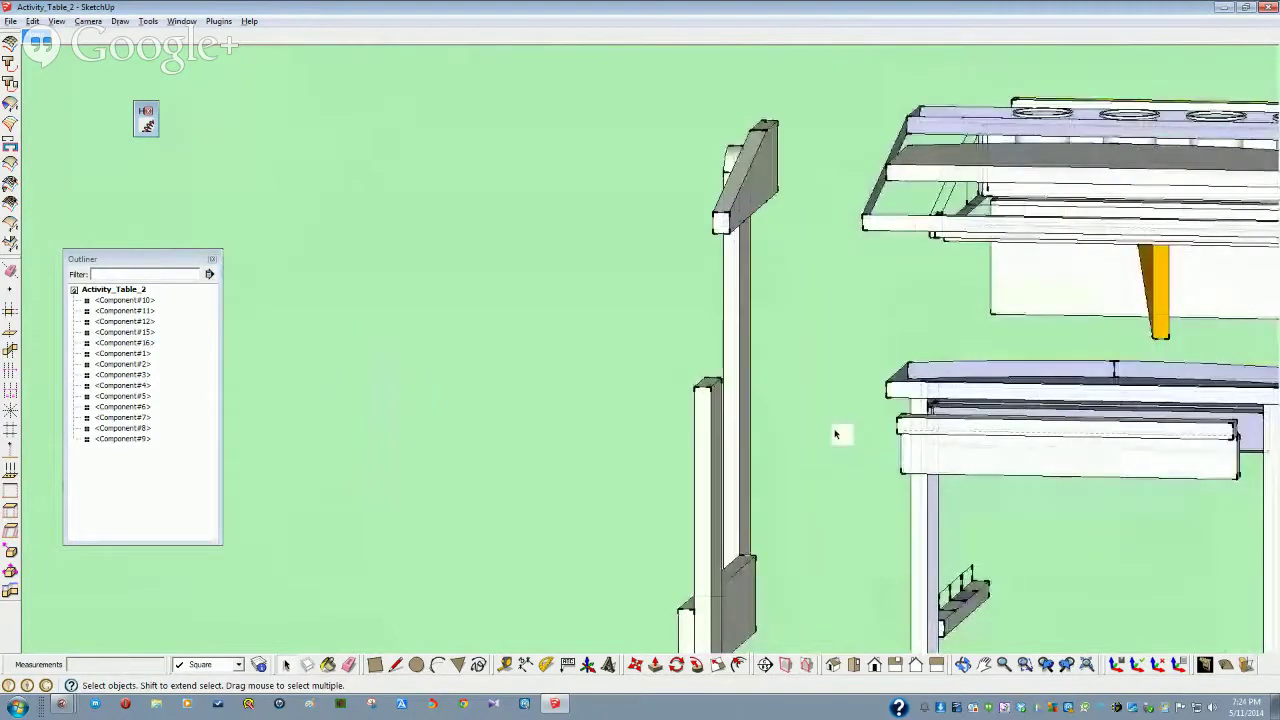
middle_click_drag(840, 434, 413, 523)
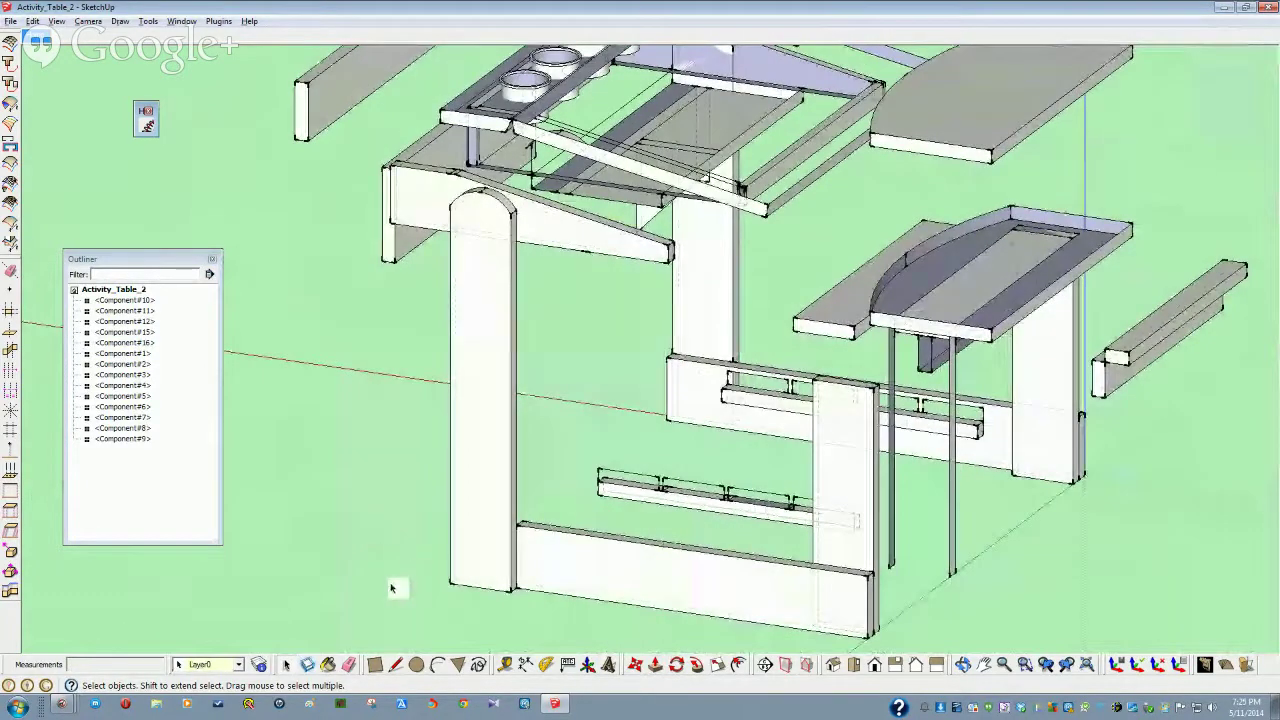
Paint the tall rounded leg, the long base rail and the short leg of the outer frame with the Birch wood material
left_click(376, 665)
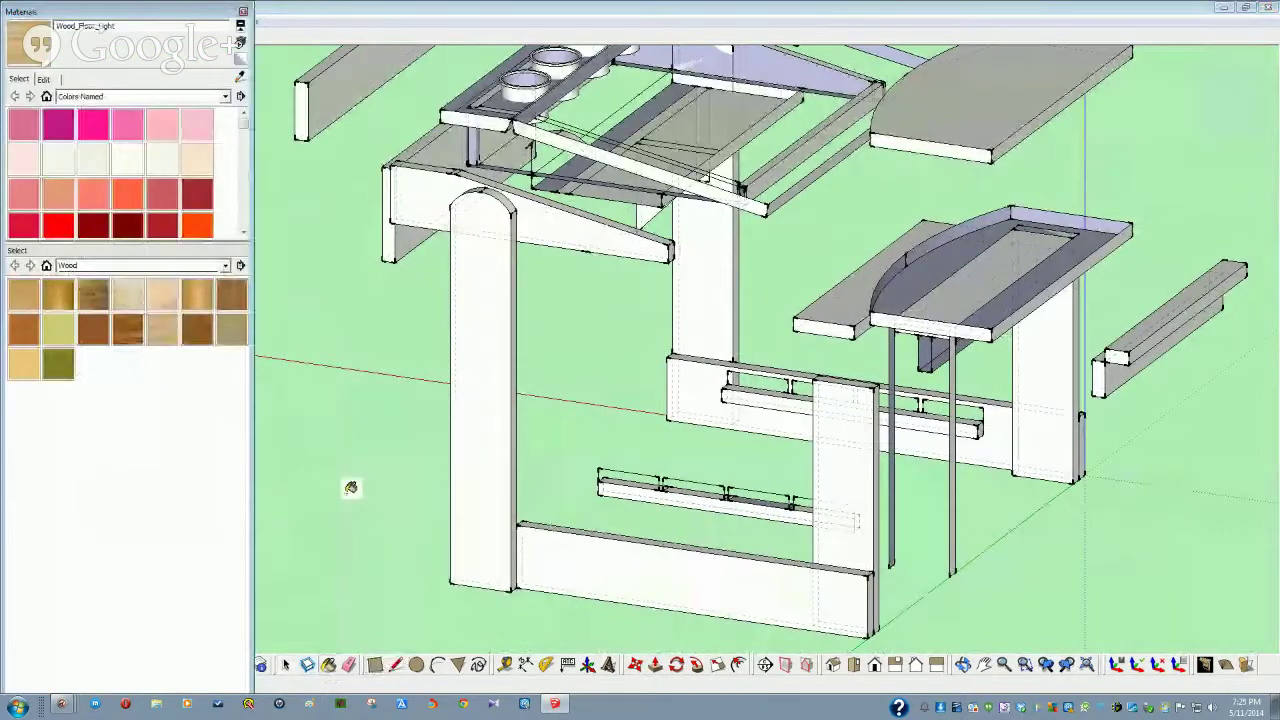
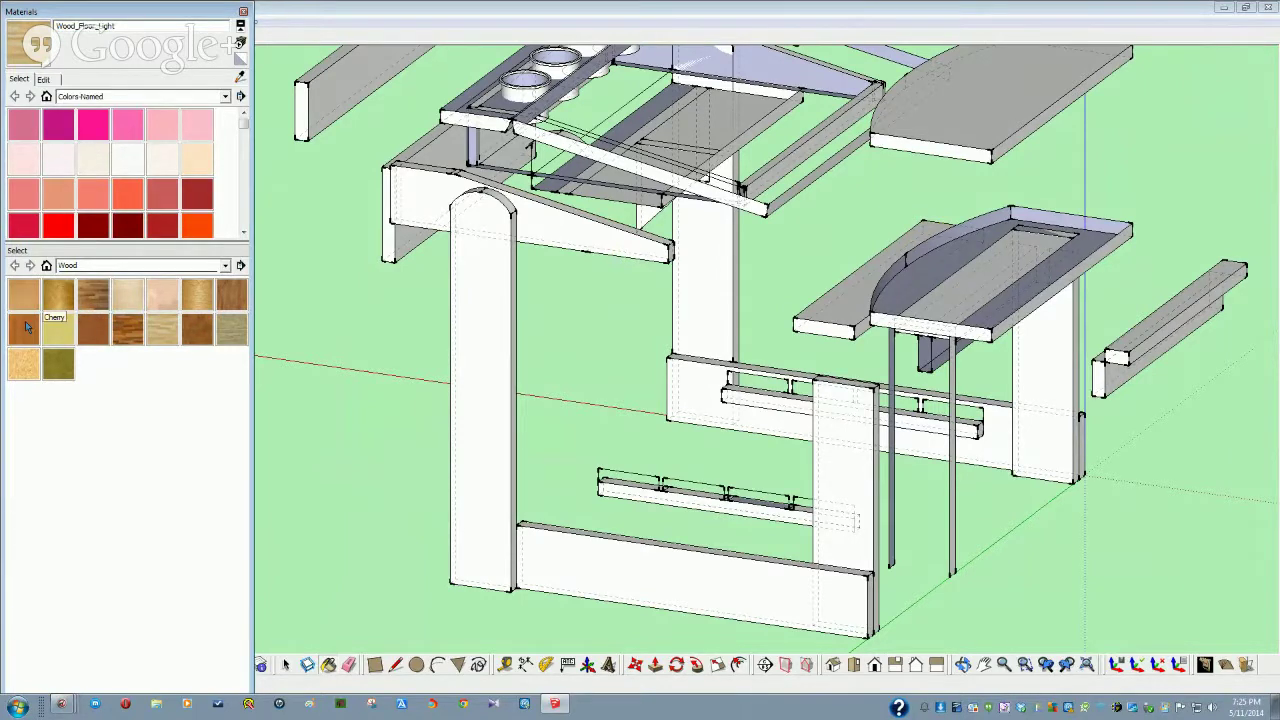
left_click(26, 303)
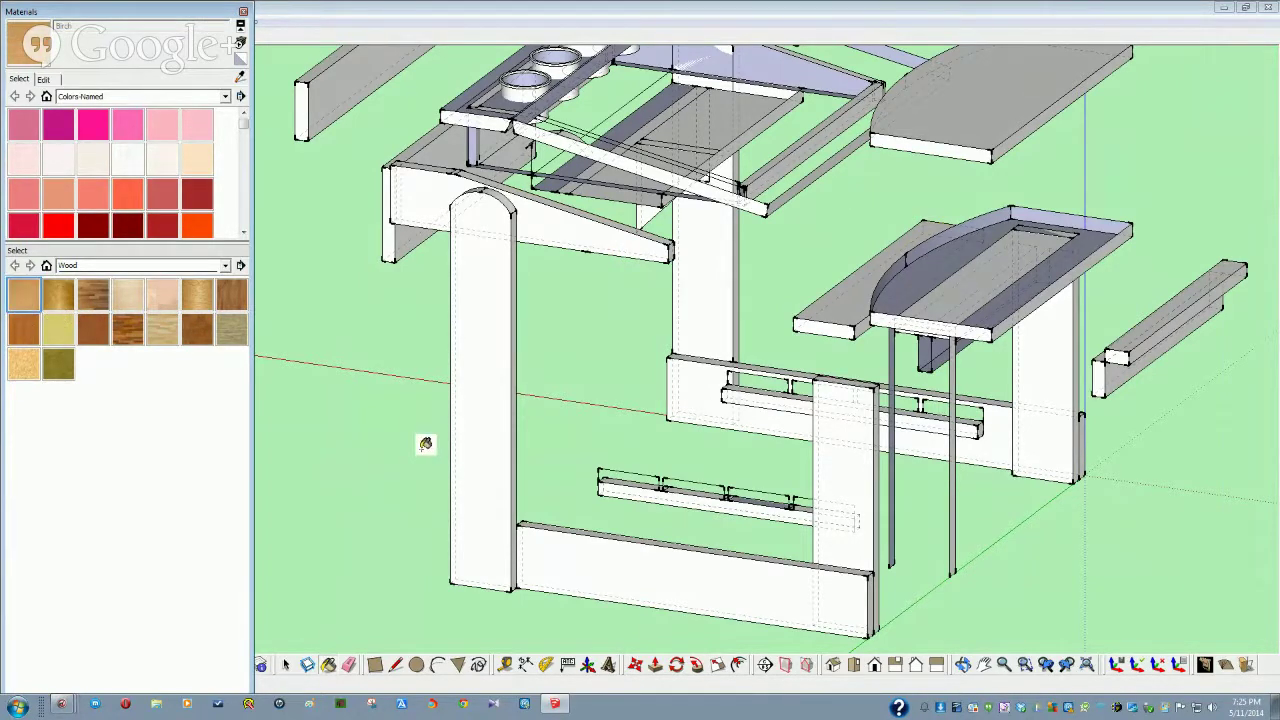
middle_click_drag(460, 471, 487, 443)
left_click(487, 443)
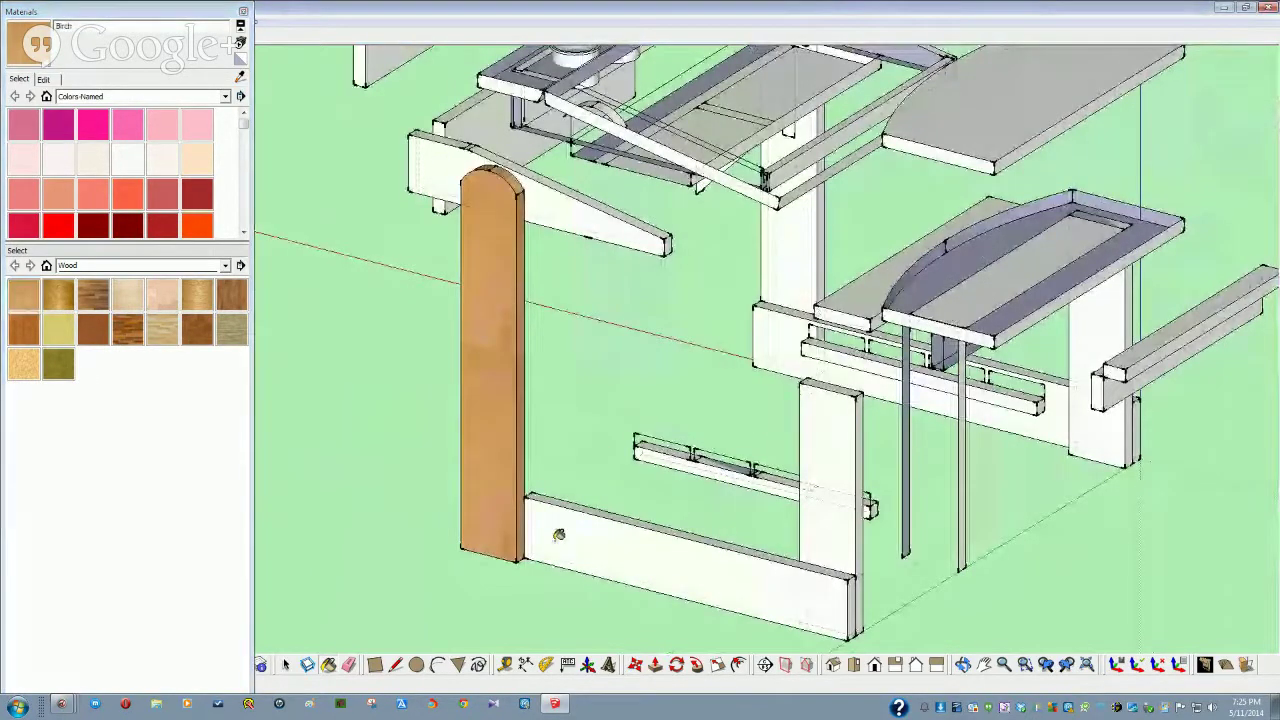
left_click(600, 551)
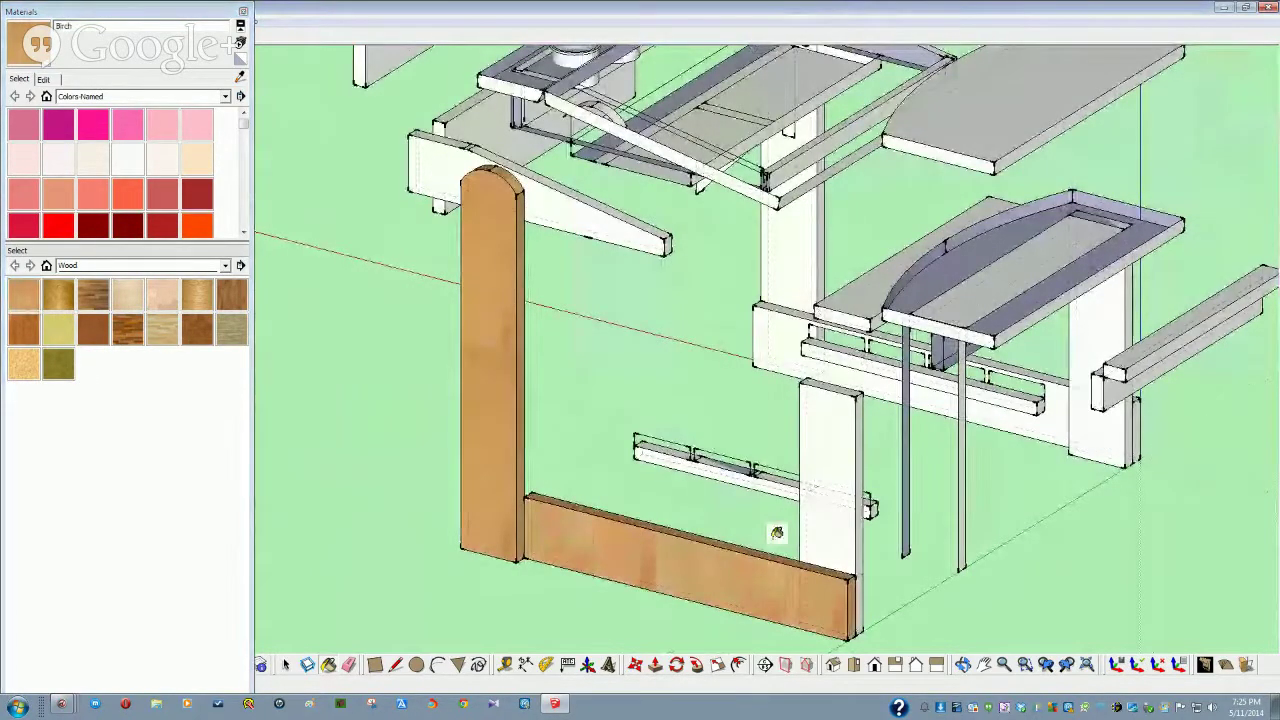
key("Page_Down")
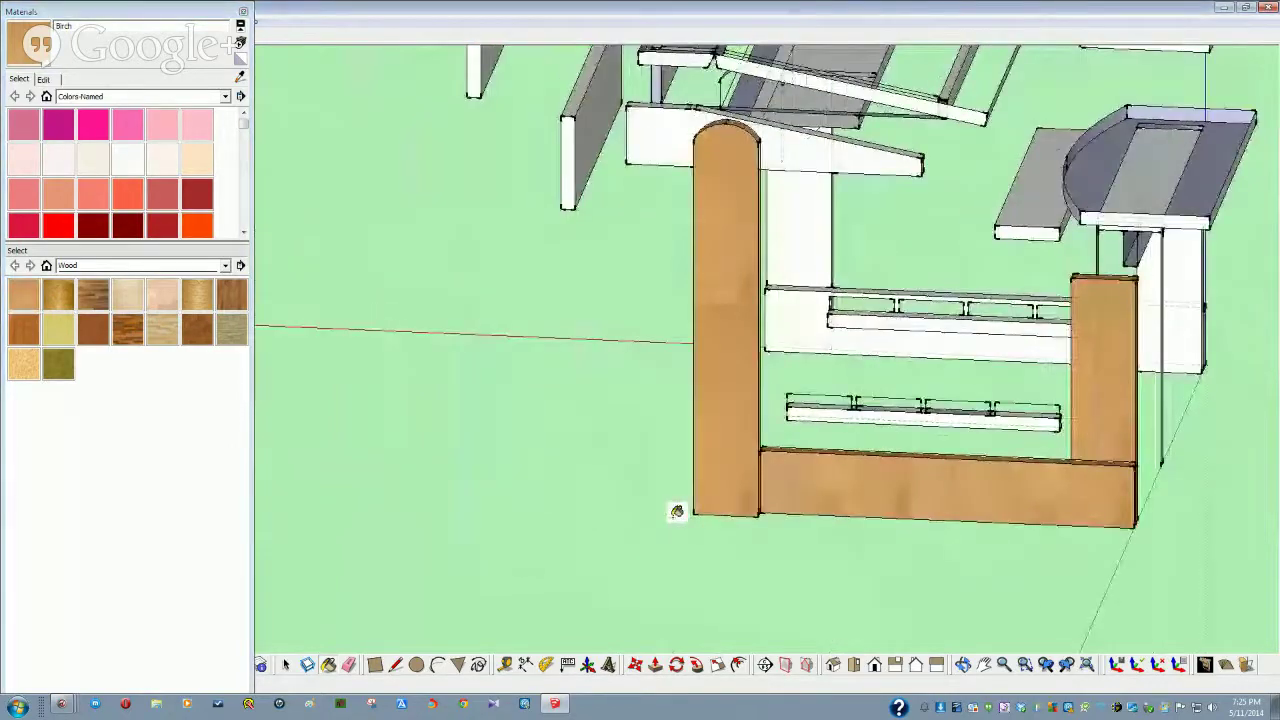
key("space")
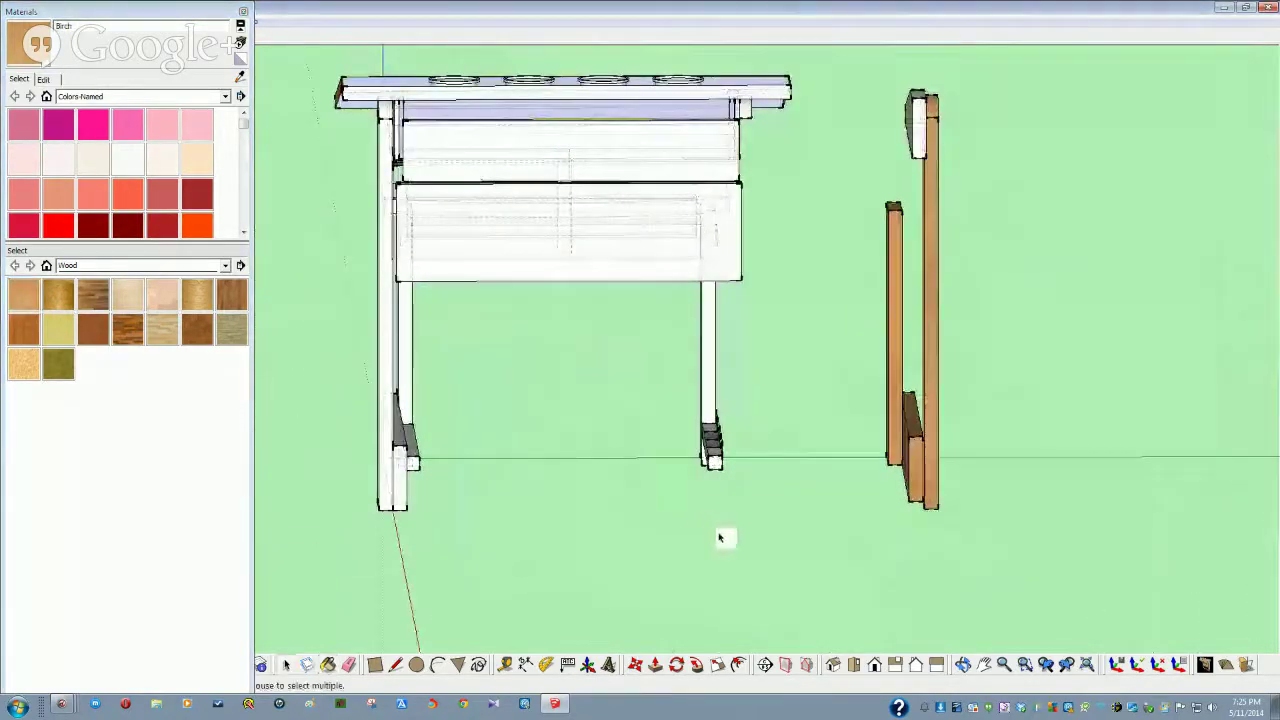
Open the Birch base rail component and extend its end face to the outer edge of the tall rounded leg
key("Page_Down")
key("Page_Down")
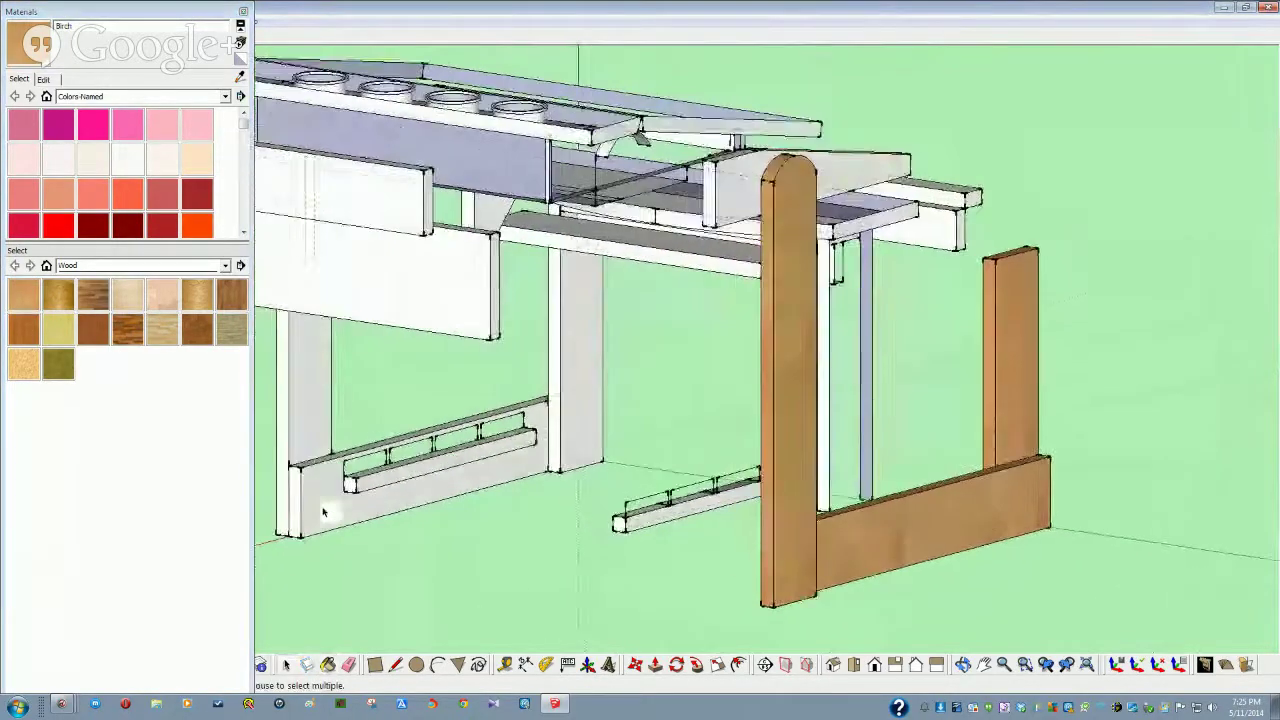
key("Page_Down")
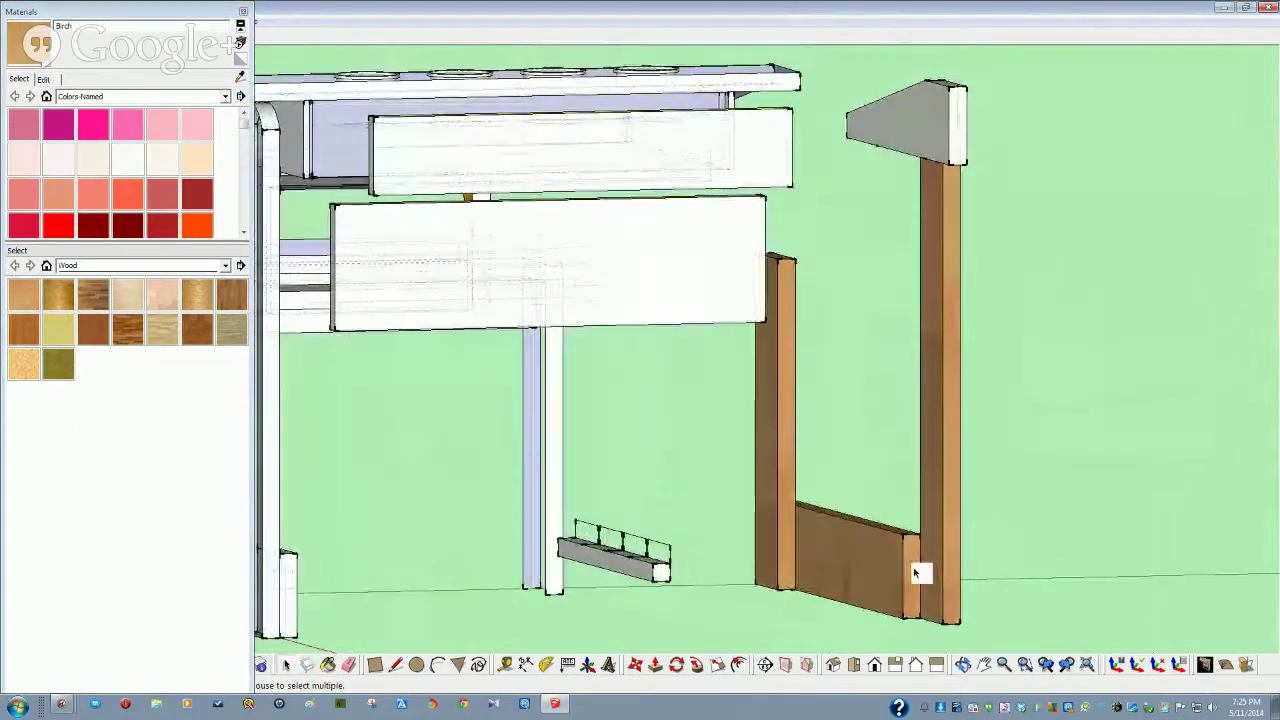
left_click(915, 572)
double_click(906, 576)
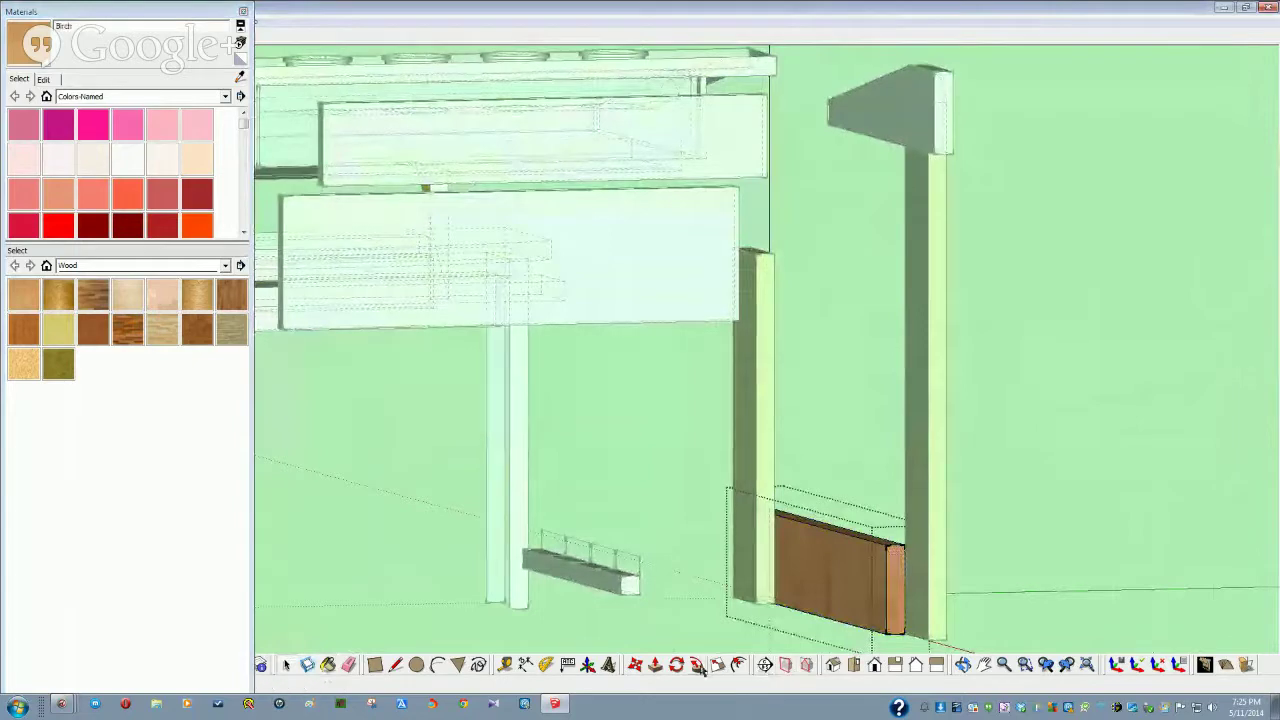
left_click(655, 665)
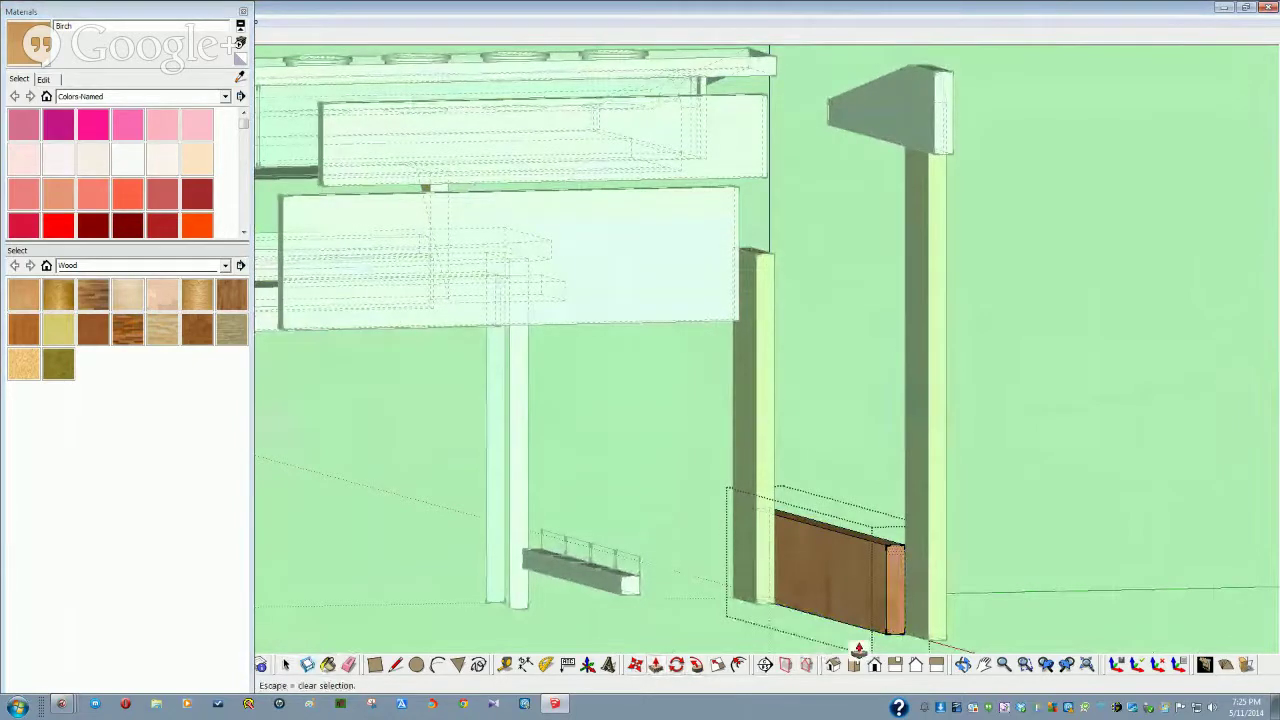
scroll(870, 620, "up", 3)
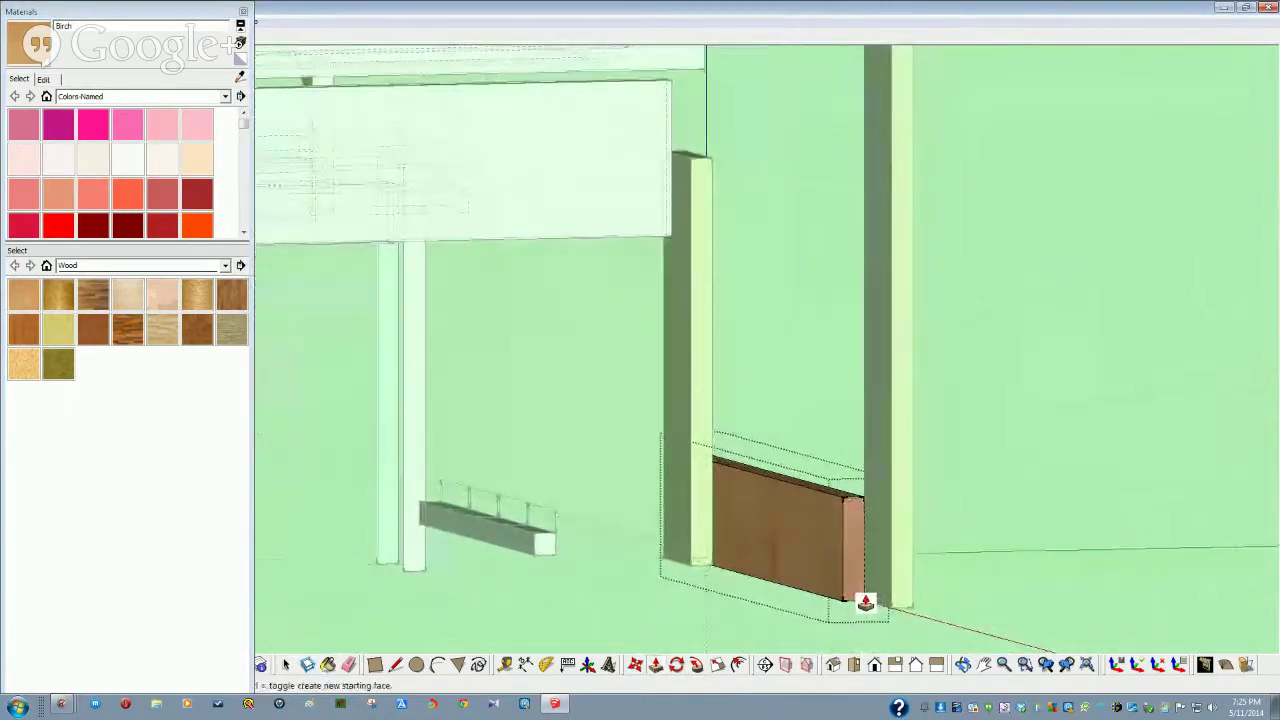
left_click_drag(888, 609, 891, 622)
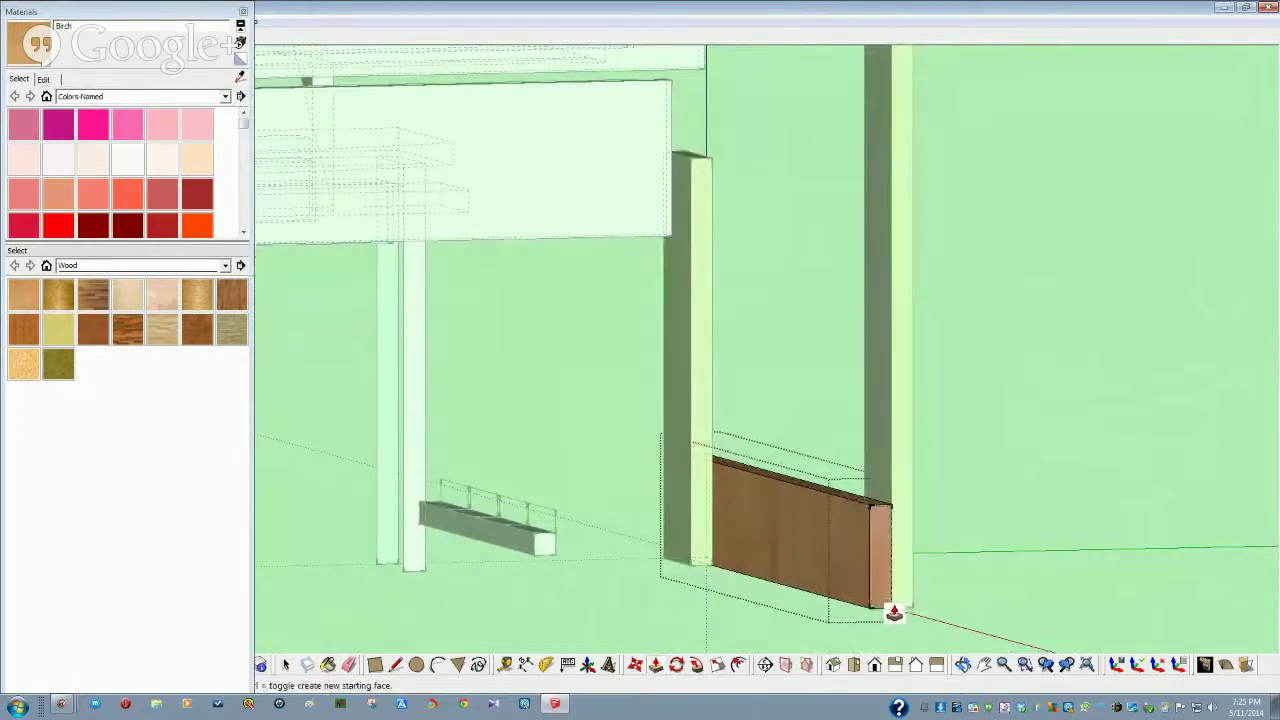
left_click(893, 612)
key("space")
Paint the tapered side board behind the tall rounded leg with the darker Guahaca wood material
middle_click_drag(1020, 540, 800, 640)
mouse_move(895, 340)
middle_mouse_down()
mouse_move(970, 358)
mouse_move(880, 340)
middle_mouse_up()
middle_click_drag(797, 718, 120, 303)
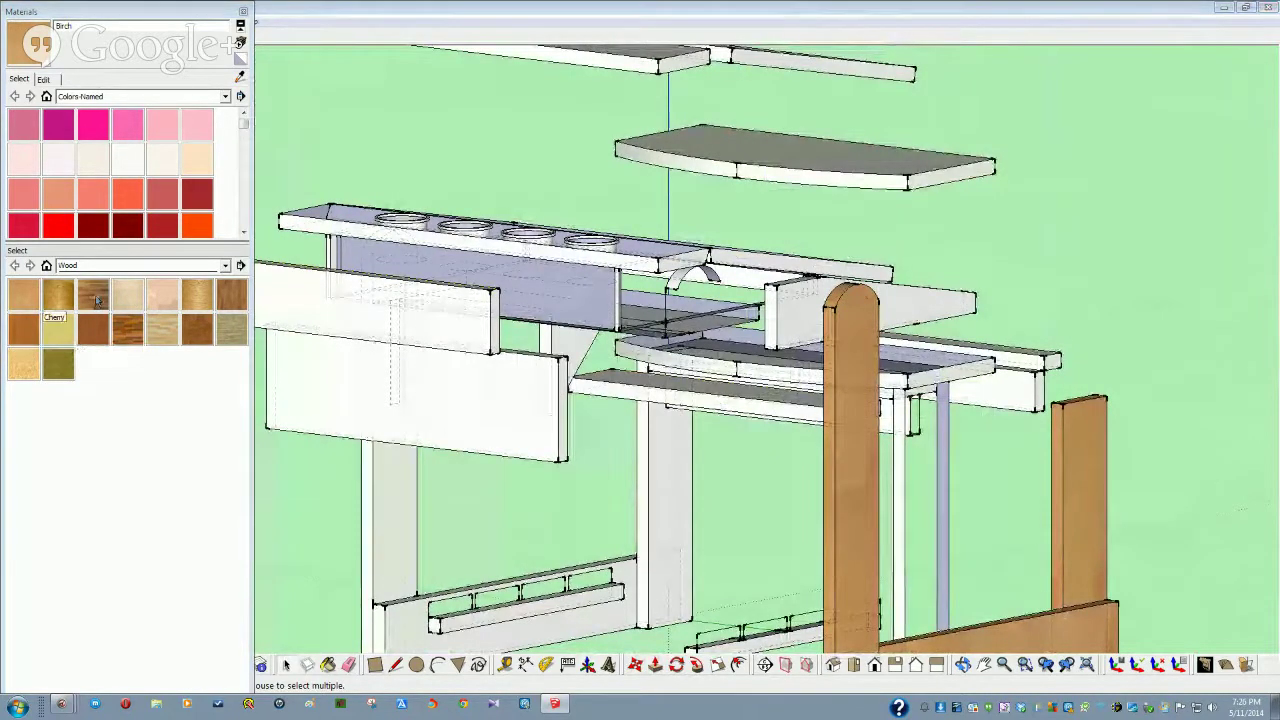
left_click(93, 294)
left_click(793, 320)
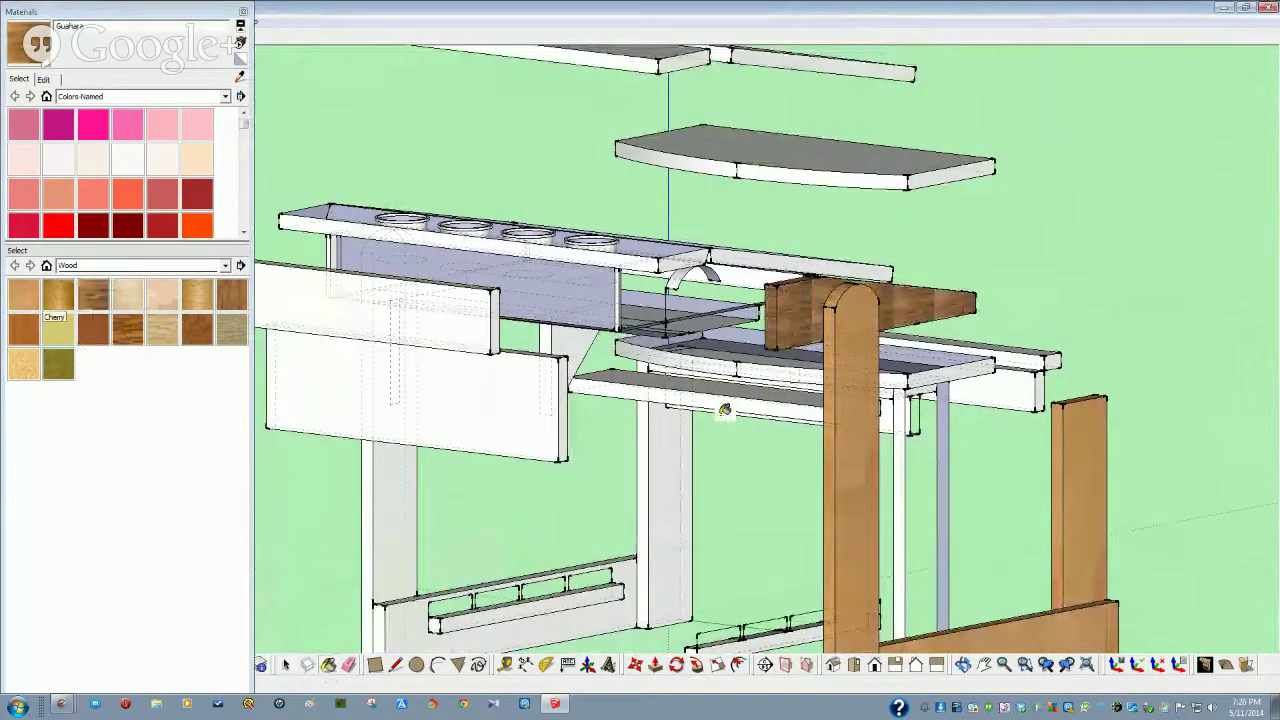
Paint the large sloped top board, the narrow top board beside it and the upper front board with the Guahaca wood material
middle_click_drag(725, 410, 1006, 449)
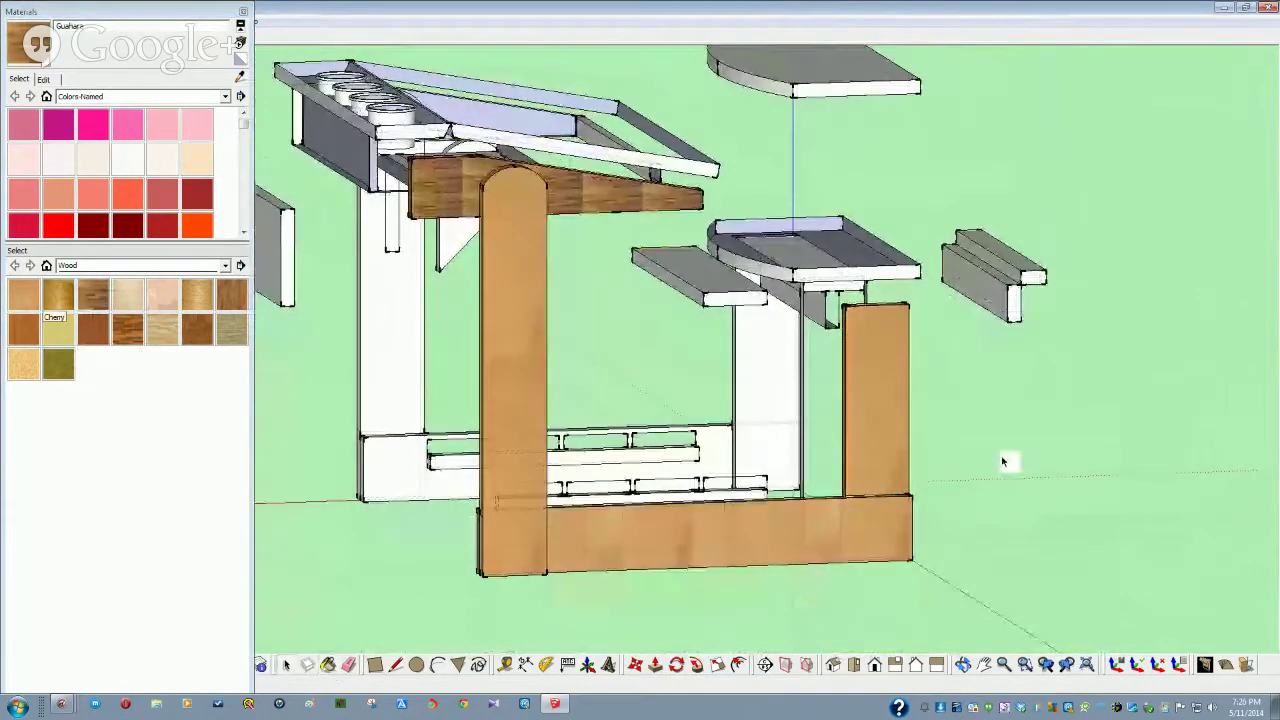
middle_click_drag(931, 491, 436, 325)
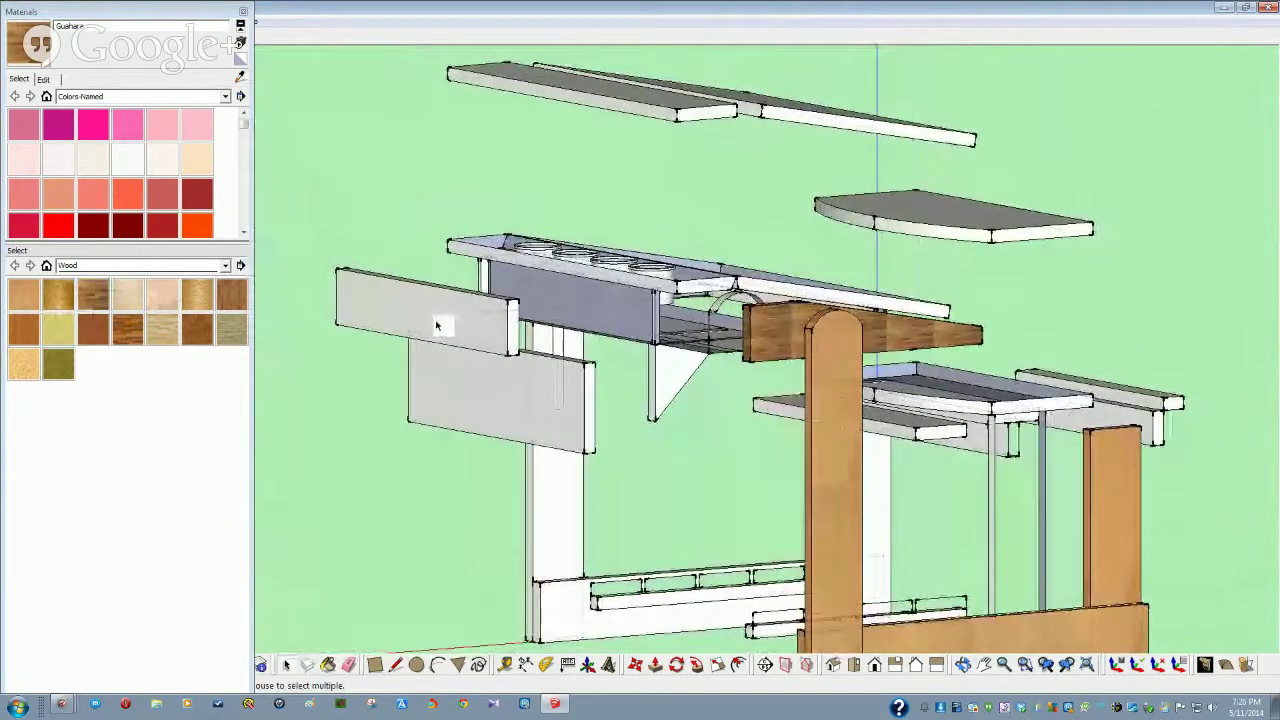
left_click(436, 325)
left_click(642, 110)
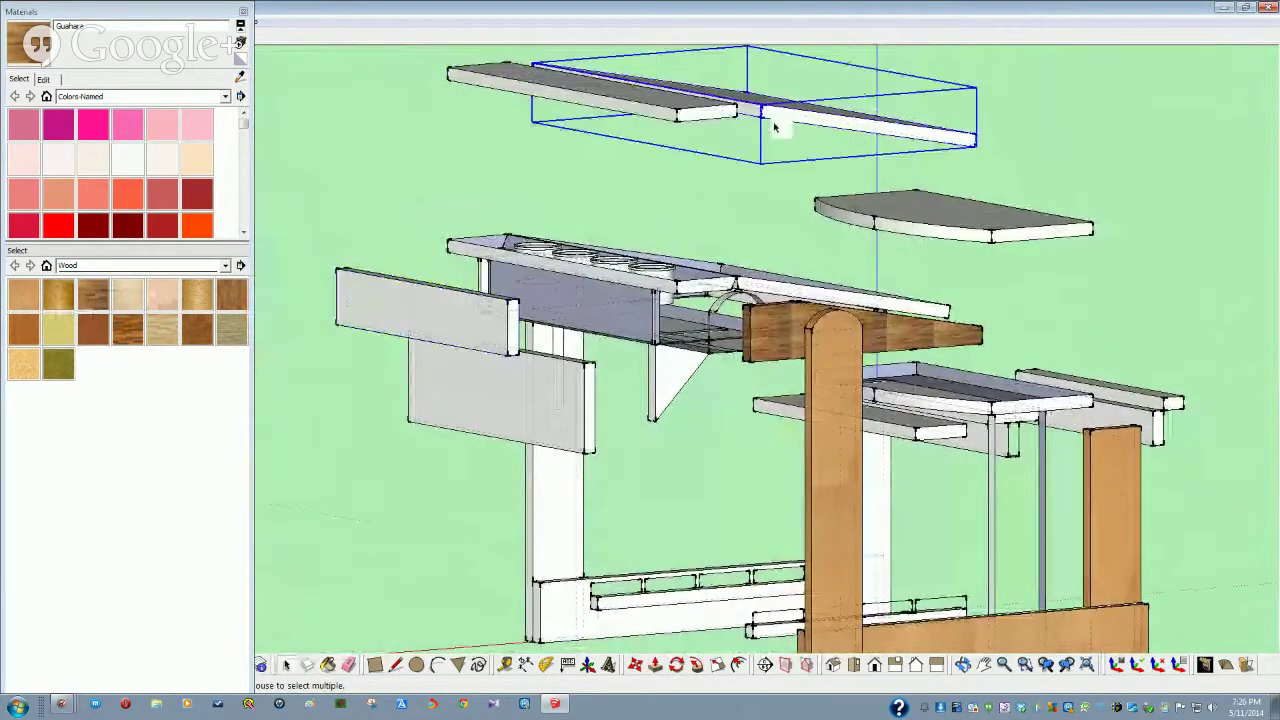
left_click(480, 334, "ctrl")
left_click(571, 94, "ctrl")
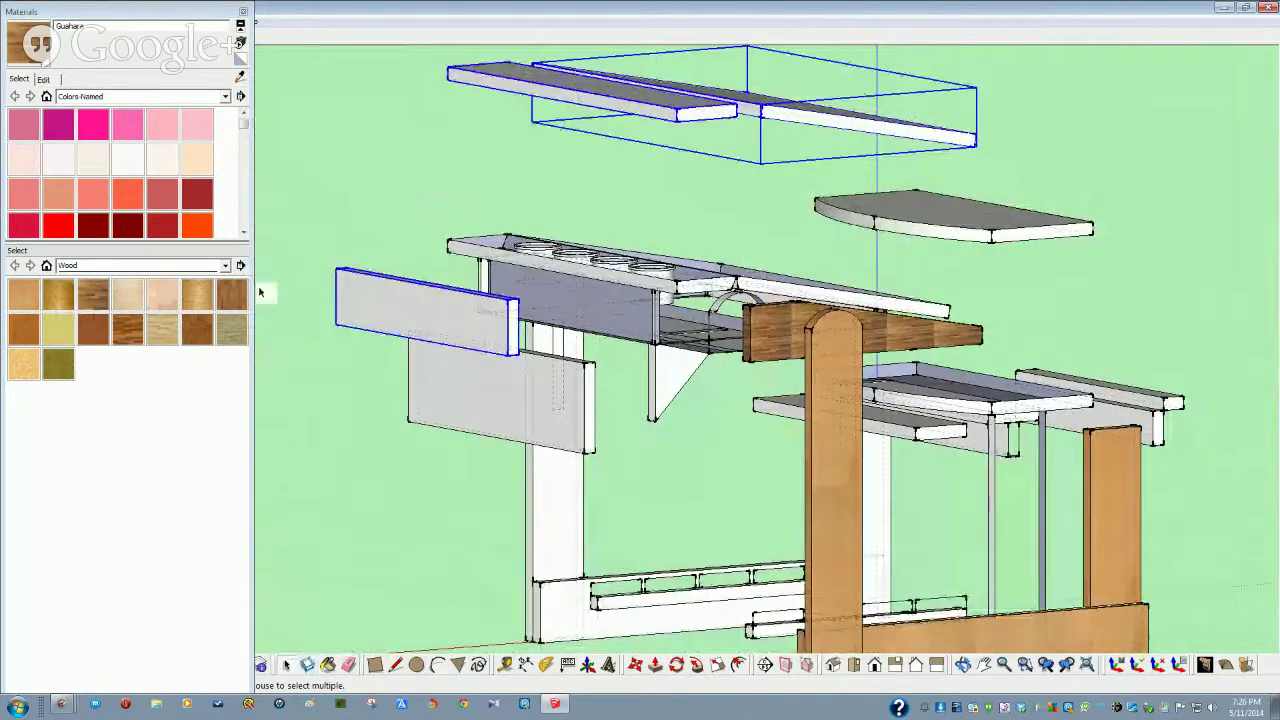
left_click(93, 294)
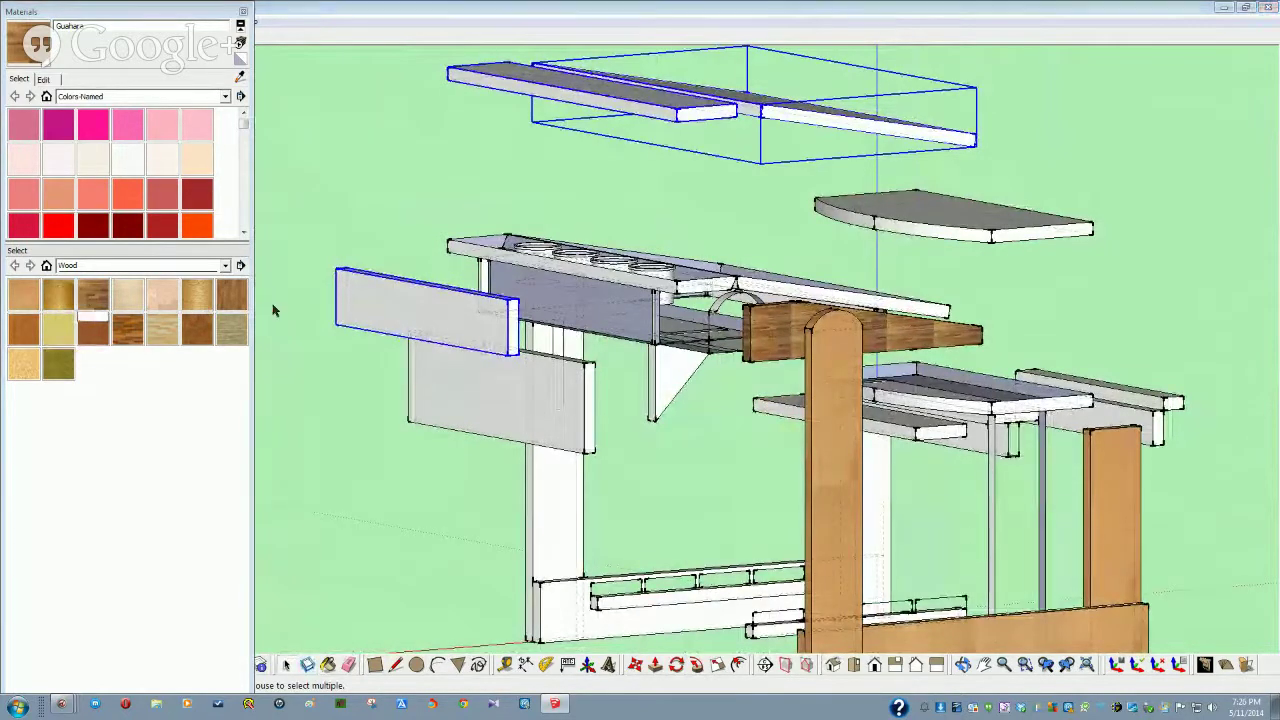
left_click(378, 289)
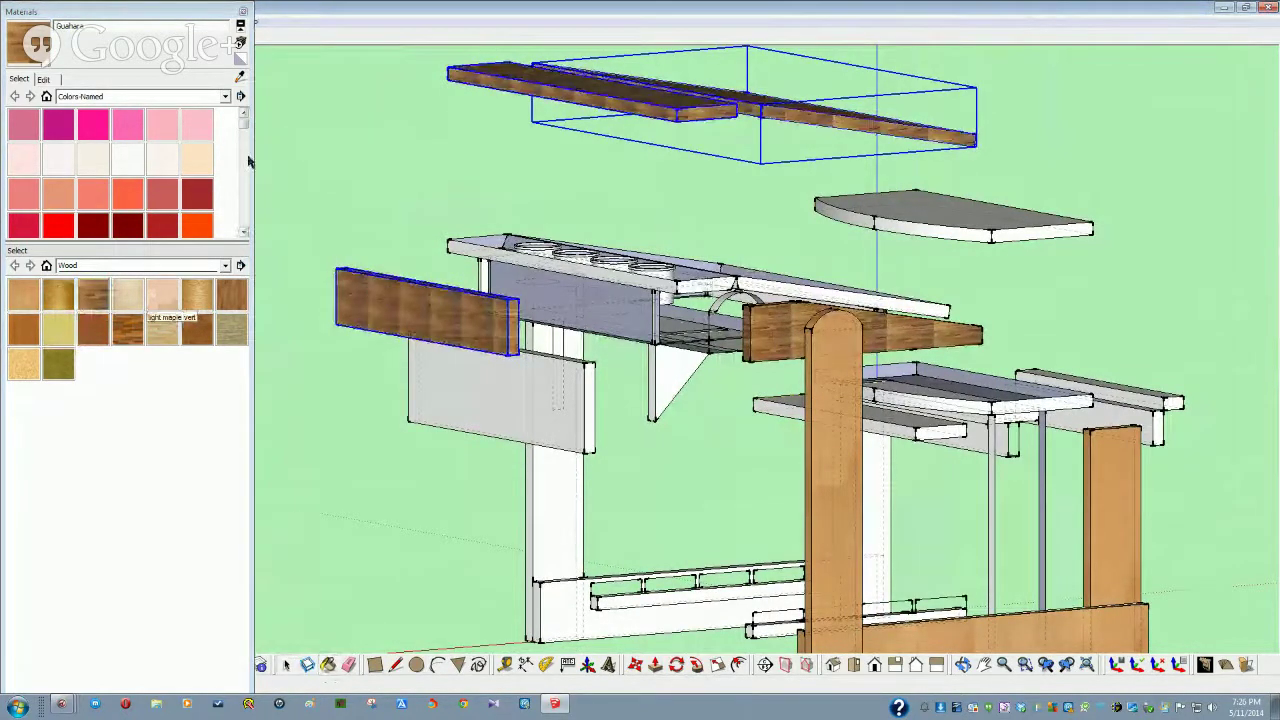
key("space")
Paint the separated curved seat board with the named color 0075_ForestGreen
middle_click_drag(300, 357, 930, 317)
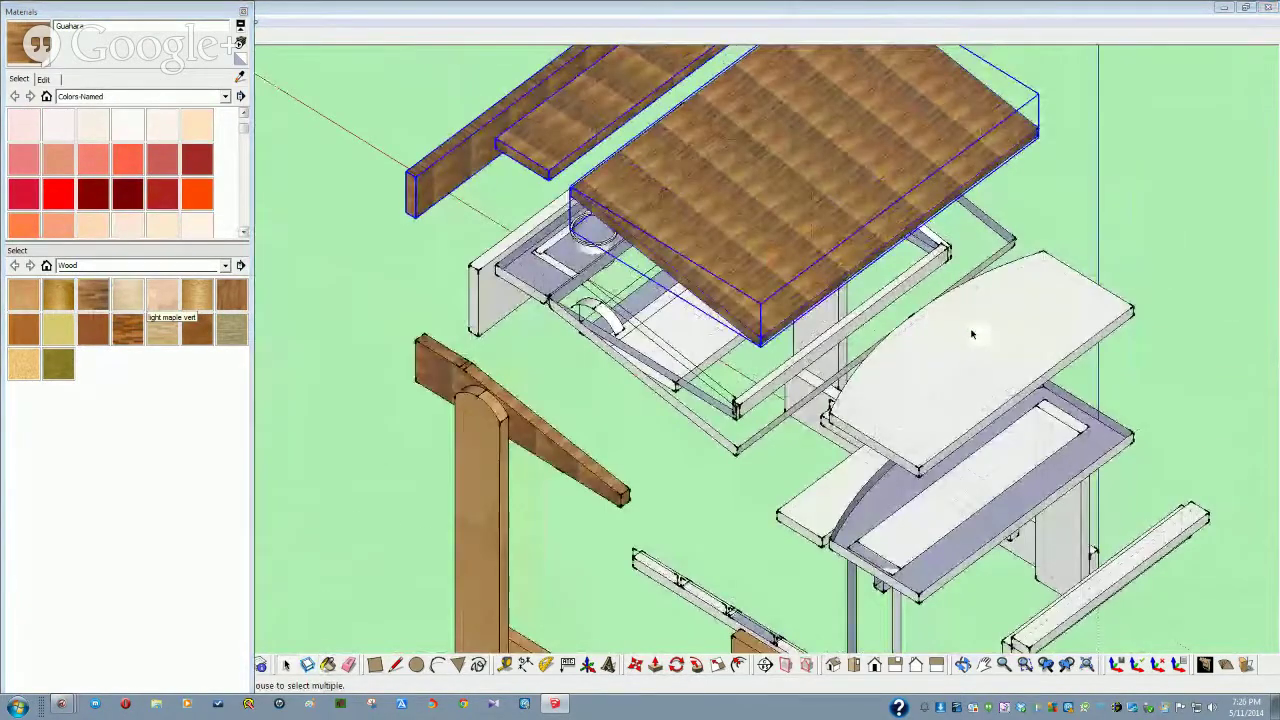
left_click(971, 337)
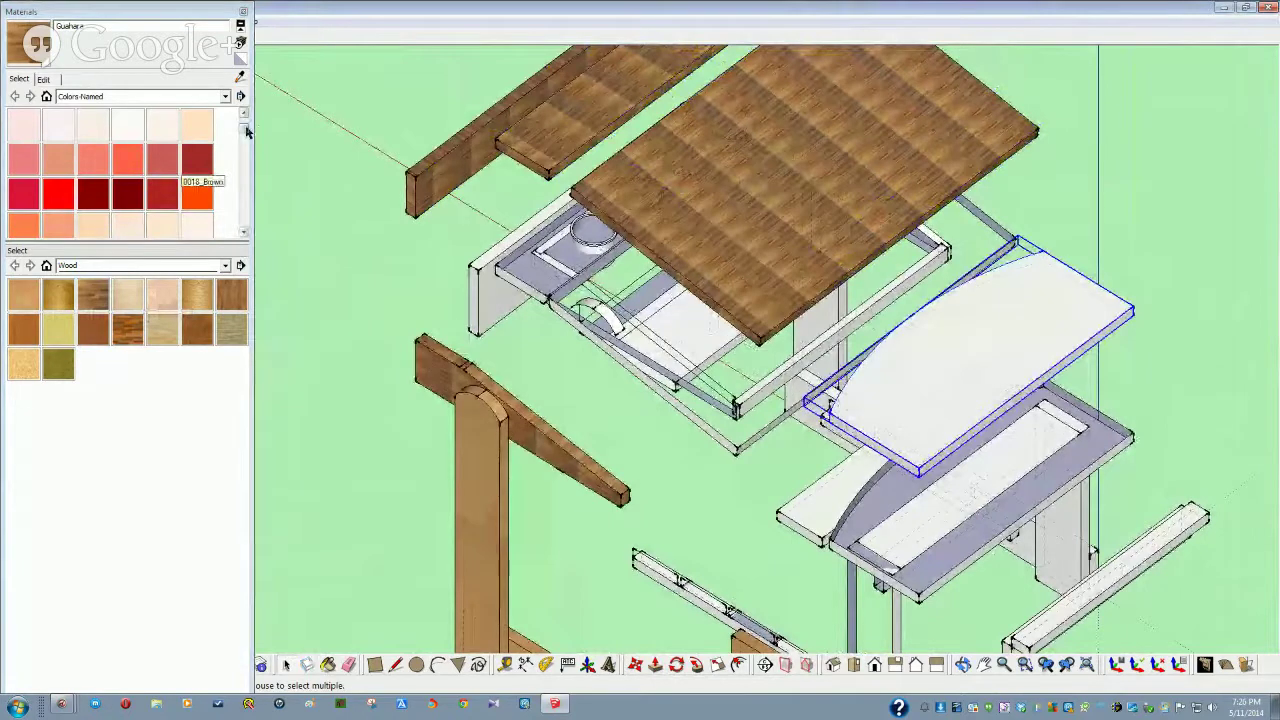
left_click_drag(248, 130, 244, 174)
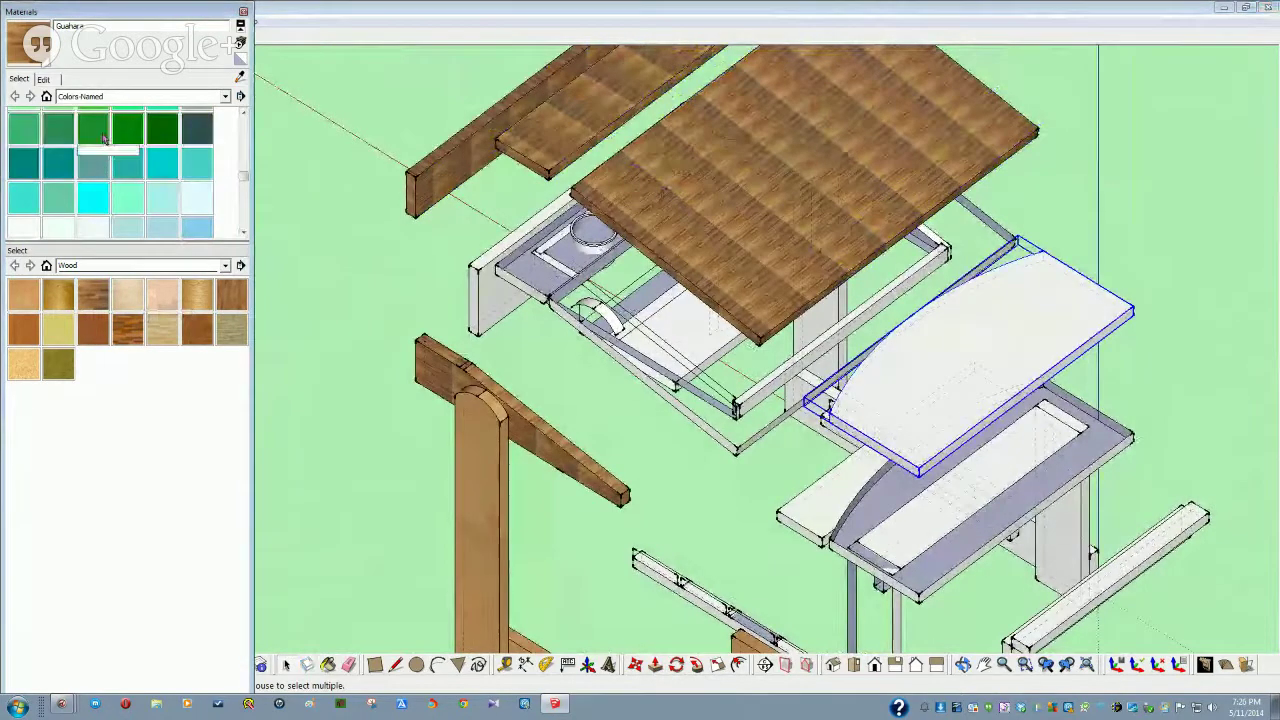
left_click(104, 139)
left_click(860, 400)
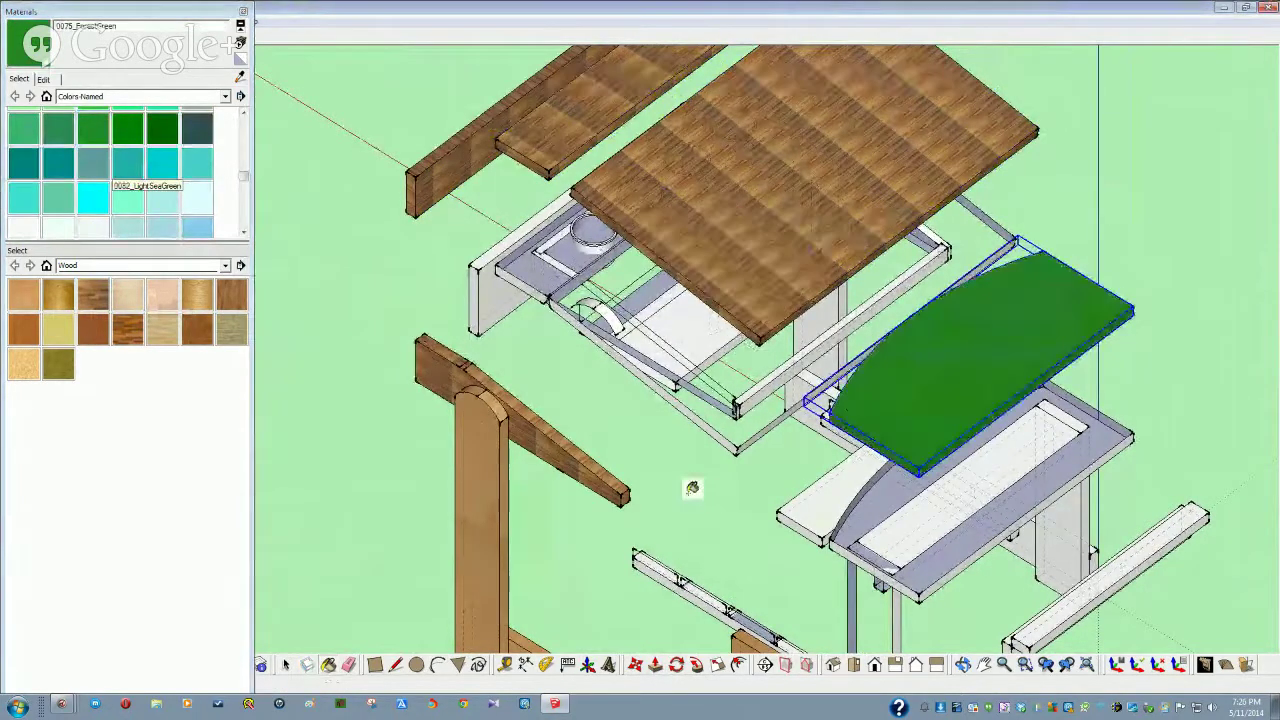
key("space")
left_click(388, 421)
Make the triangular bracket face under the table shelf into its own component, replacing the selection
mouse_move(366, 517)
middle_mouse_down()
mouse_move(386, 531)
mouse_move(545, 468)
mouse_move(656, 394)
mouse_move(451, 409)
mouse_move(586, 417)
mouse_move(569, 403)
mouse_move(680, 420)
middle_mouse_up()
left_click(684, 421)
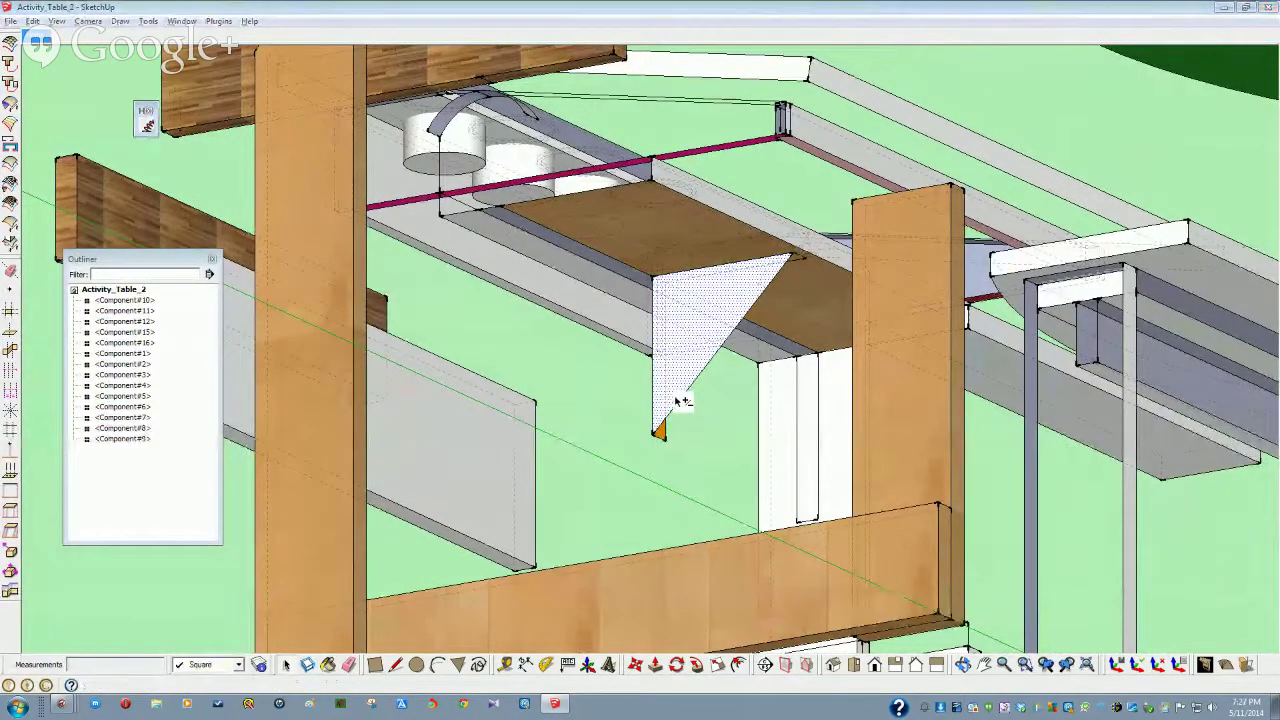
key("g")
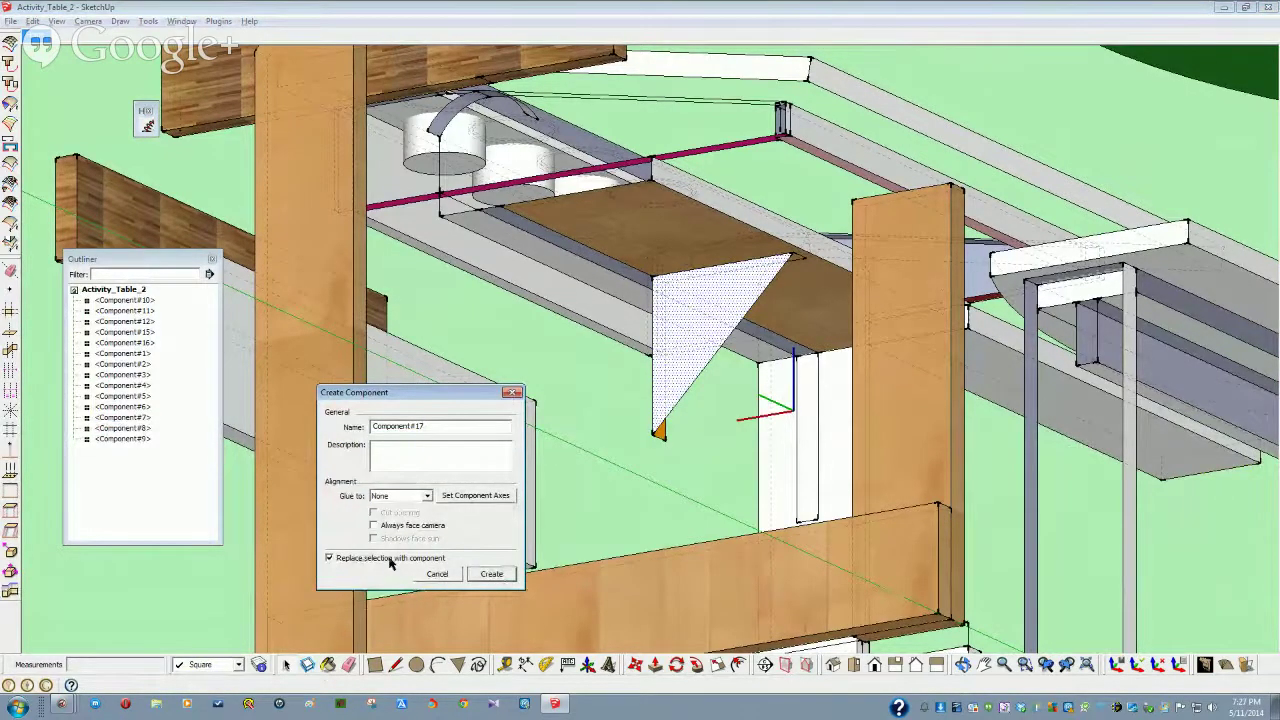
middle_click_drag(640, 430, 700, 430)
scroll(560, 450, "up", 5)
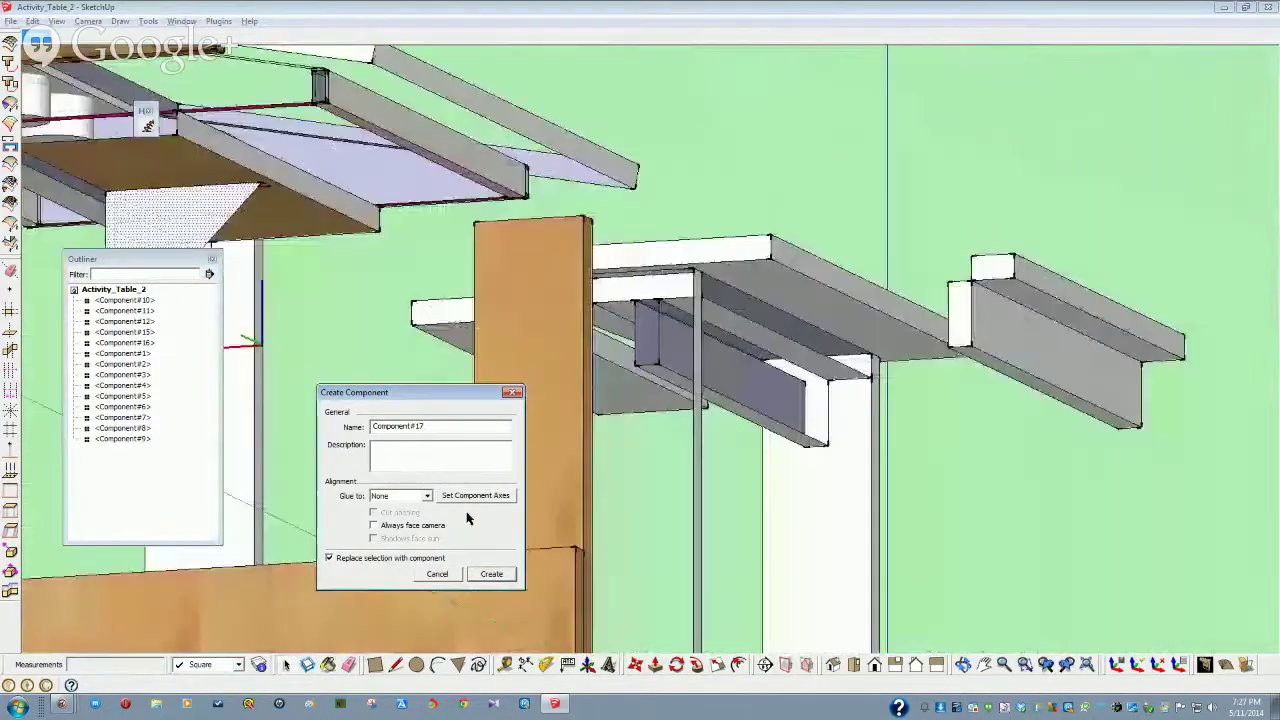
scroll(470, 530, "down", 5)
scroll(485, 560, "up", 5)
left_click(491, 575)
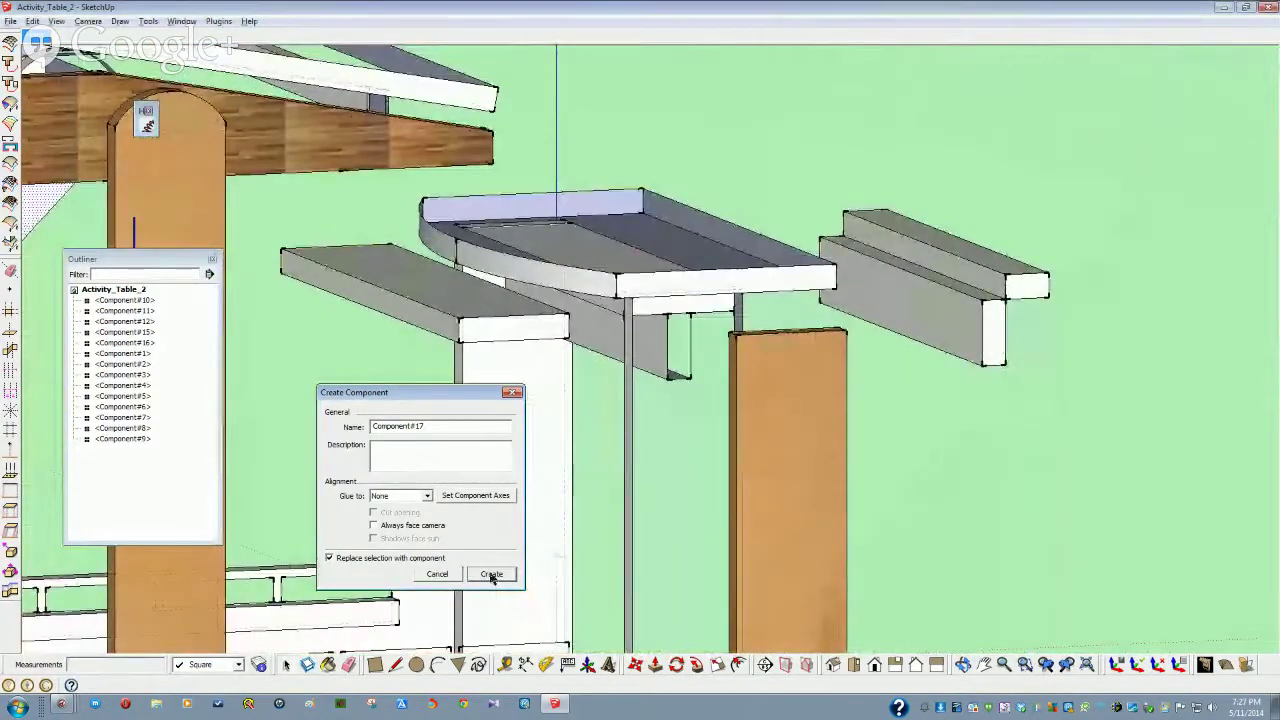
Delete the leftover original faces and edges beside the triangular bracket component
middle_click_drag(491, 574, 323, 400)
left_click(316, 383)
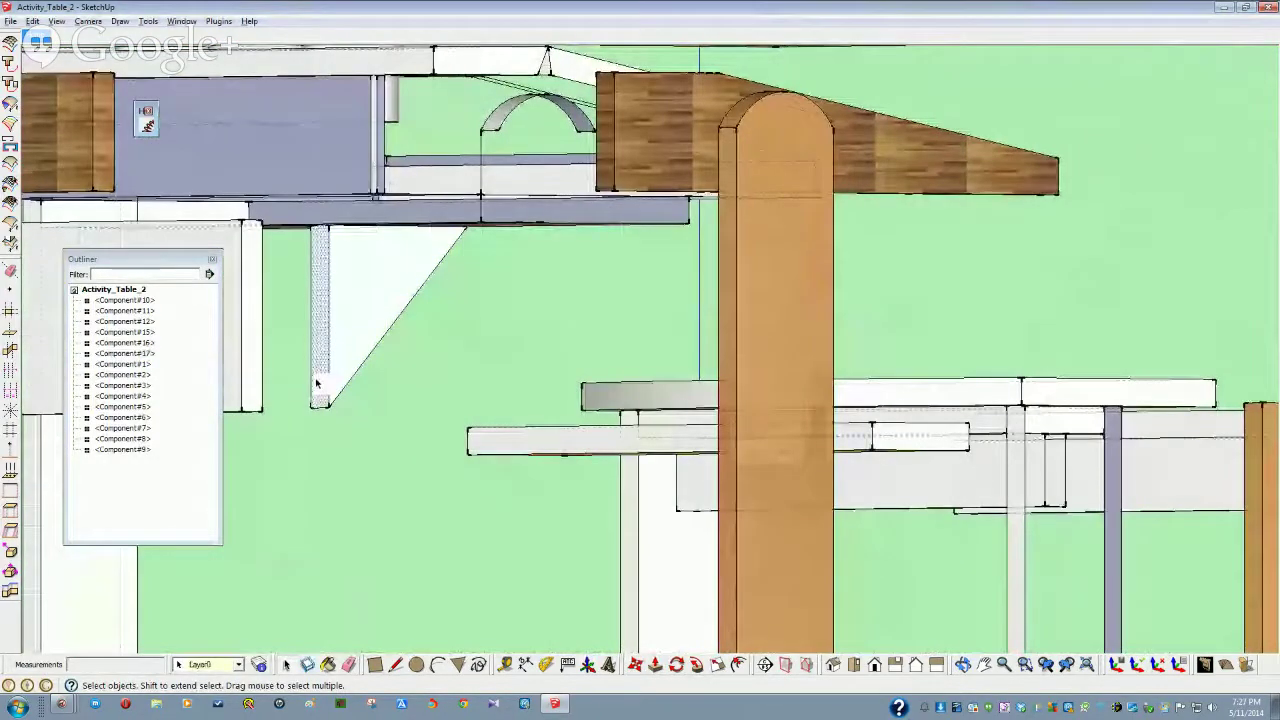
key("Delete")
left_click_drag(320, 420, 291, 391)
key("Delete")
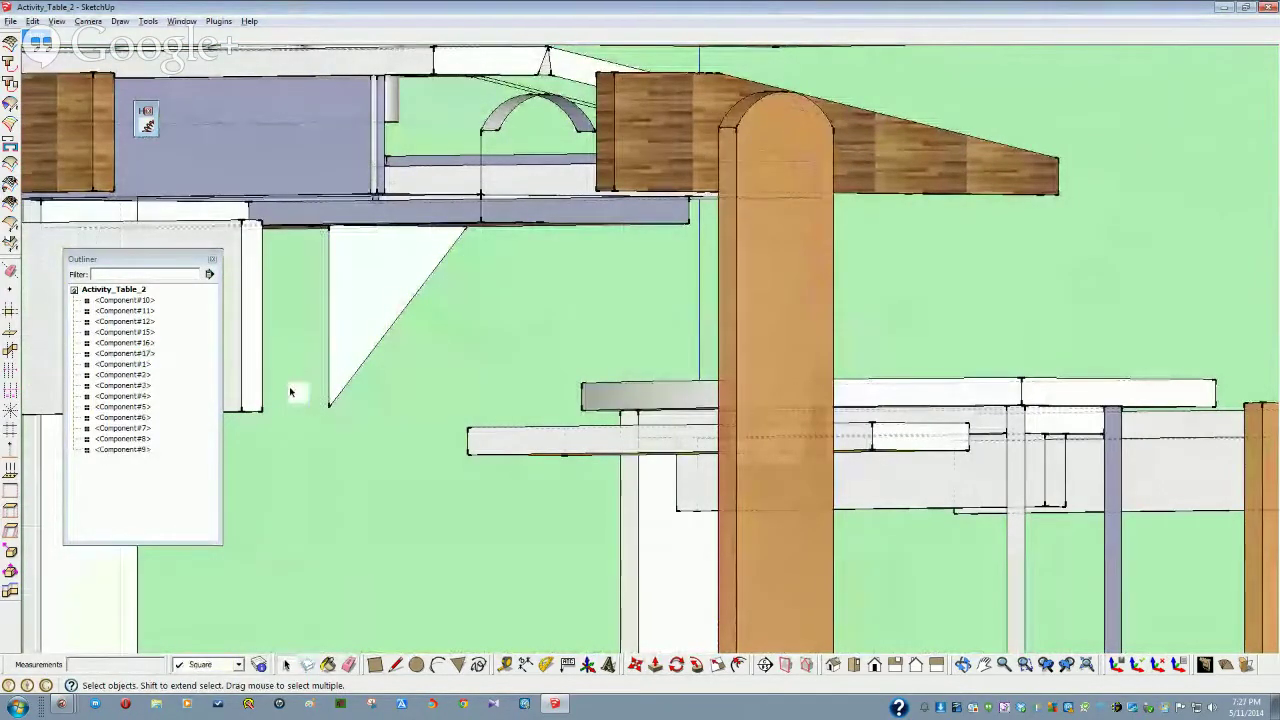
Open the triangular bracket component, extrude its face 3/4" and leave the component
left_click(366, 346)
middle_click_drag(366, 346, 438, 380)
key("p")
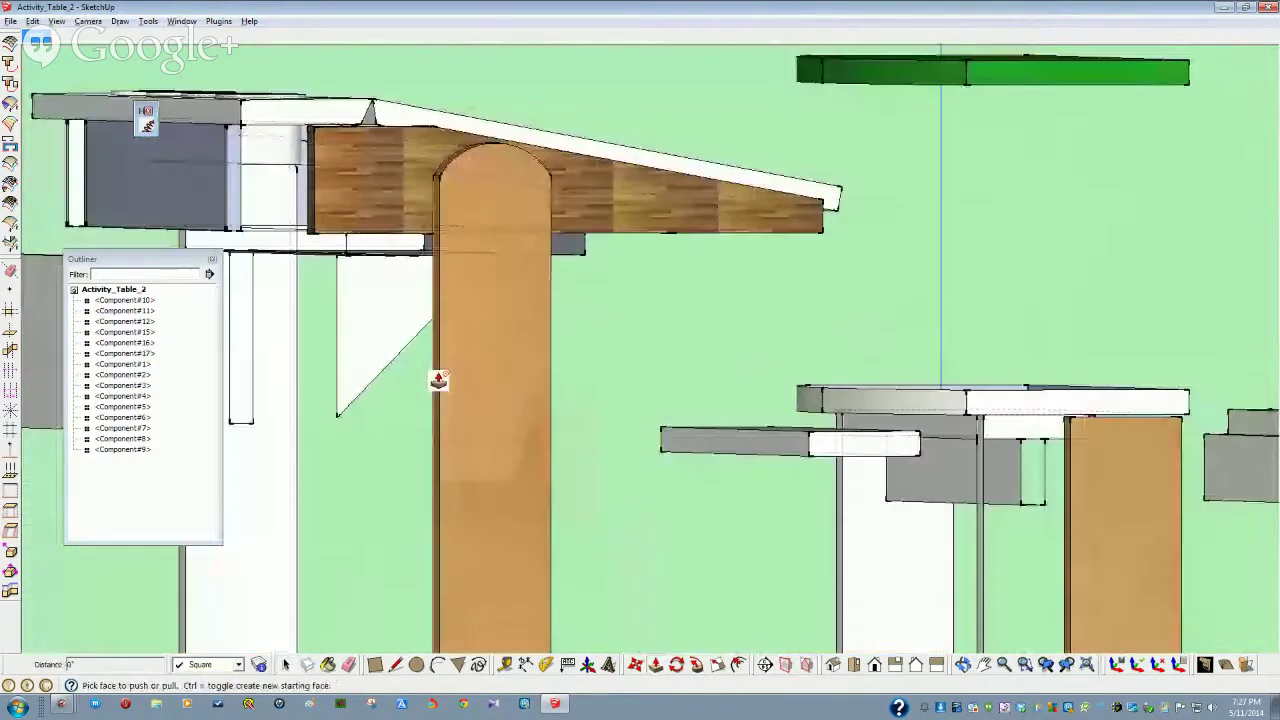
key("space")
double_click(371, 335)
left_click(371, 335)
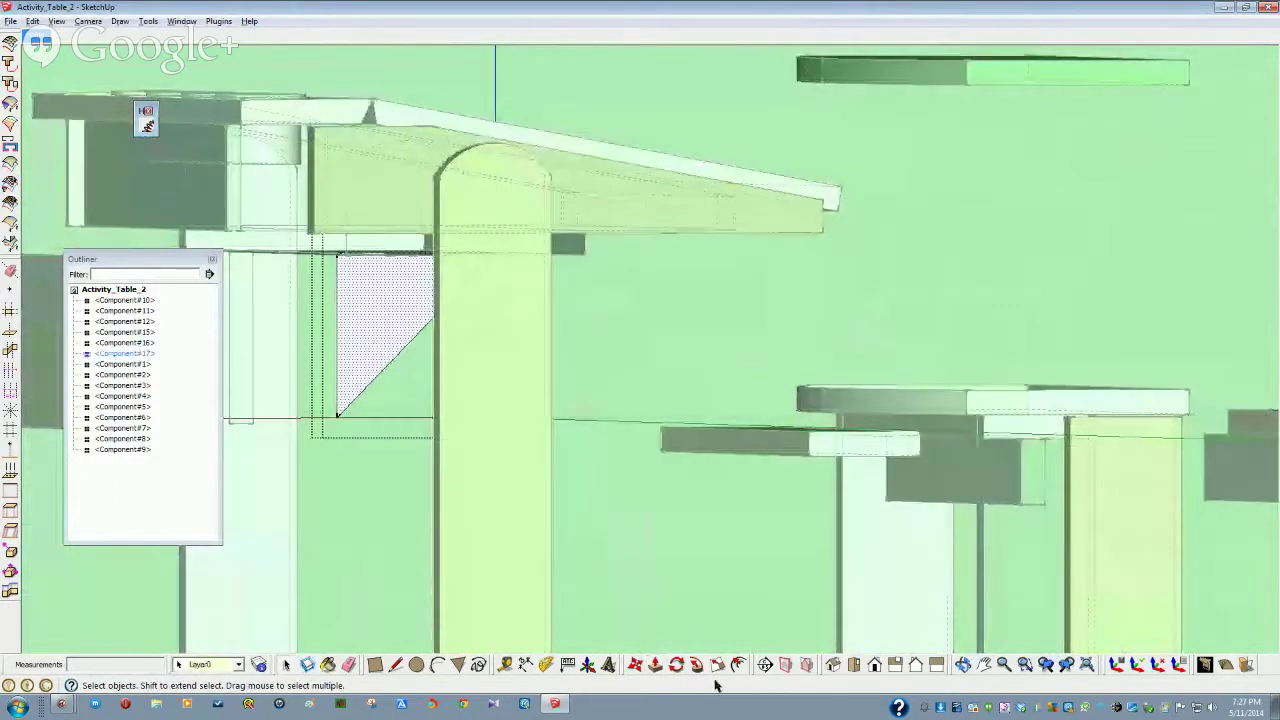
left_click(655, 668)
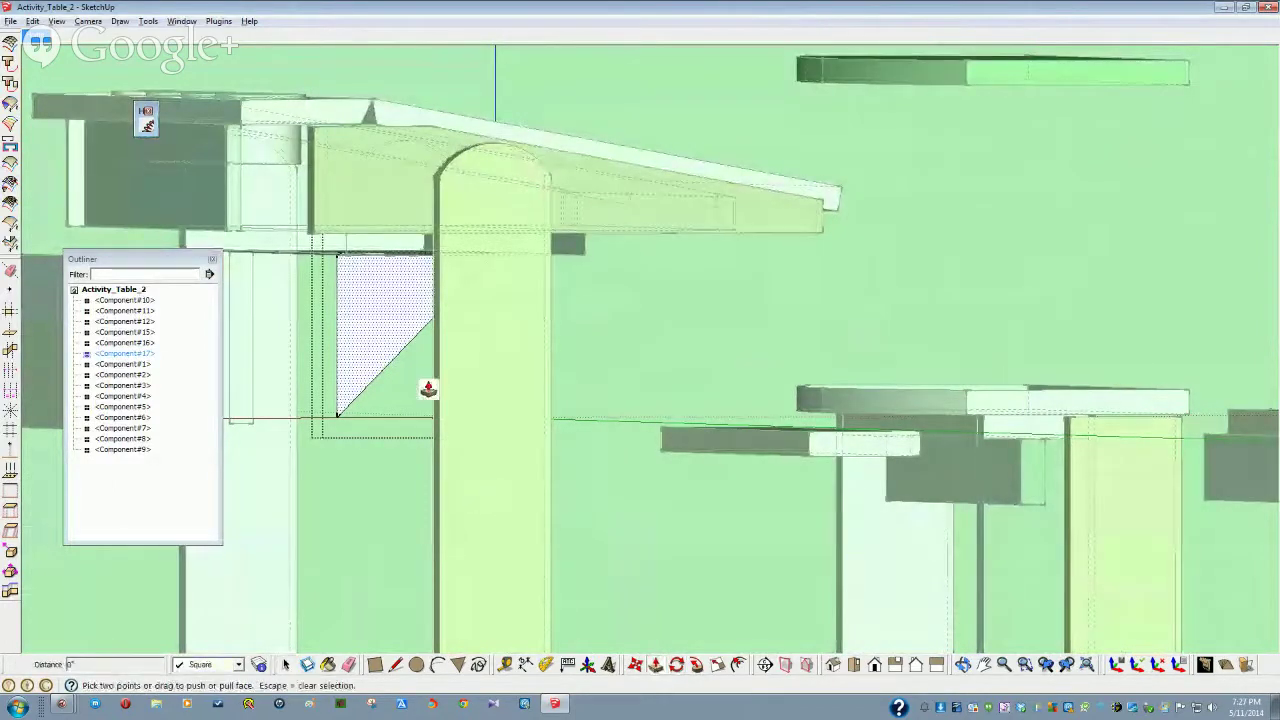
mouse_move(361, 346)
left_mouse_down()
mouse_move(381, 351)
mouse_move(347, 335)
left_mouse_up()
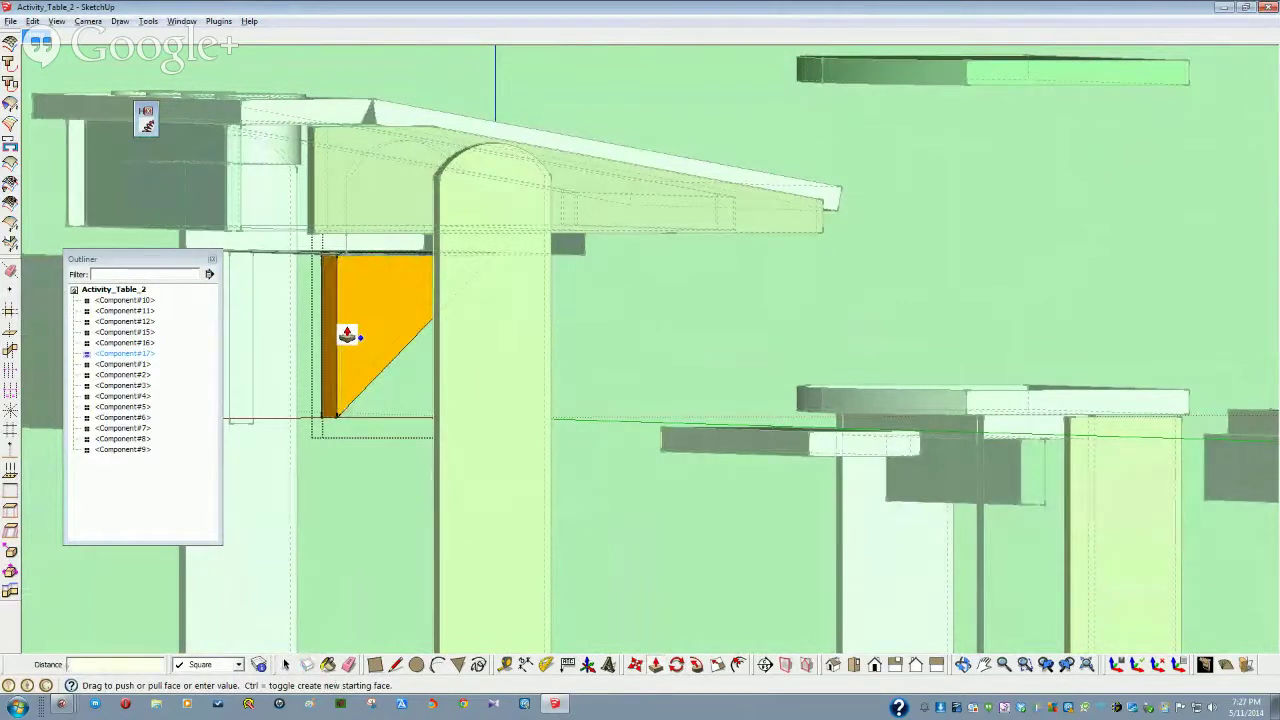
key("Return")
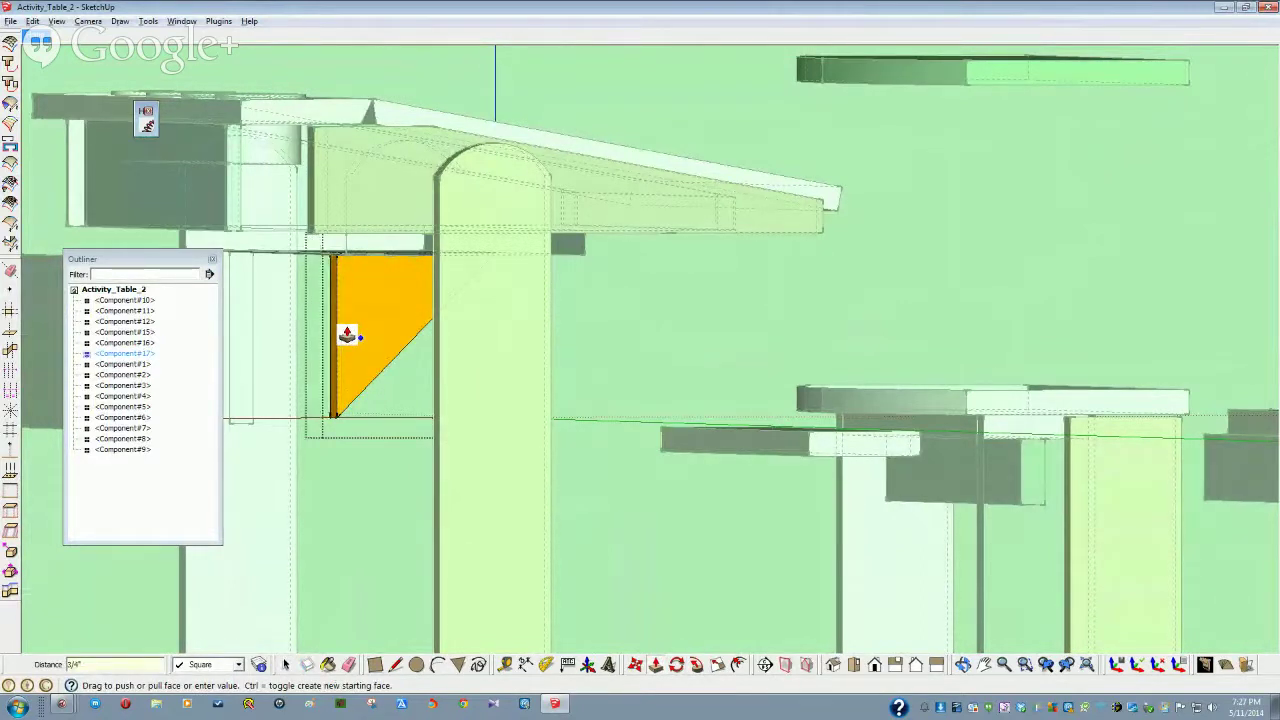
key("space")
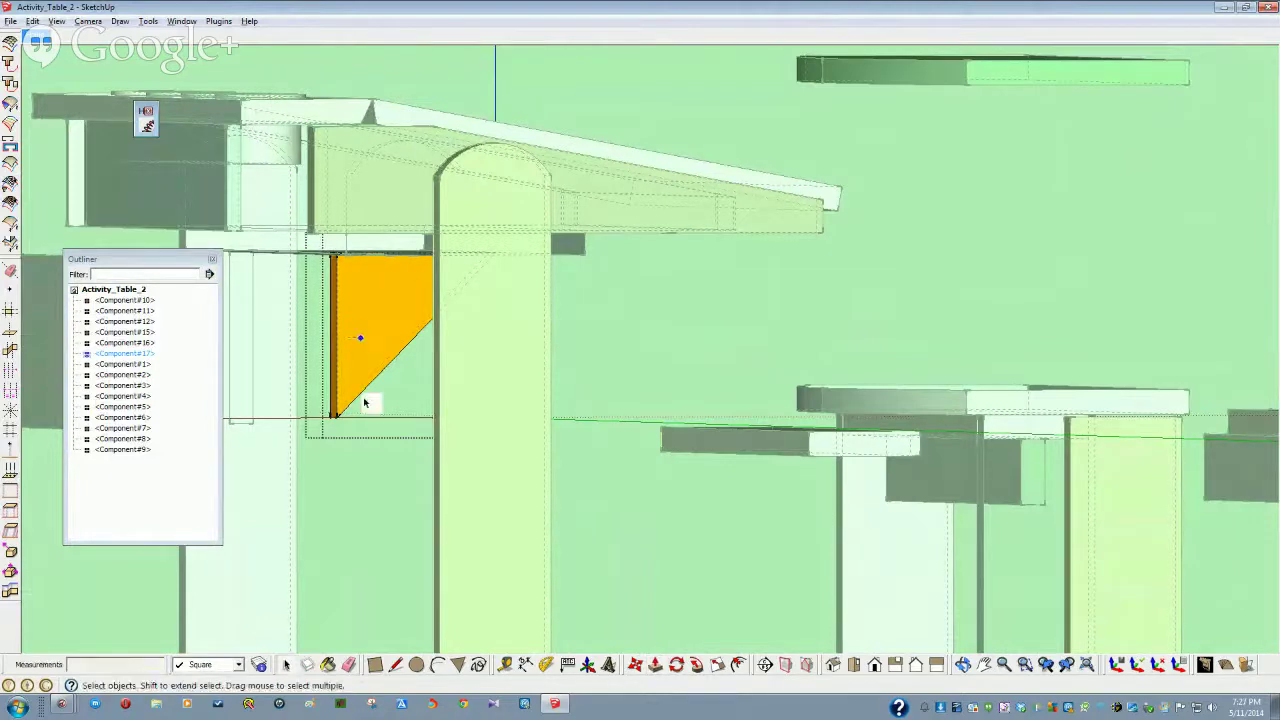
scroll(425, 566, "down", 5)
middle_click_drag(429, 563, 665, 500)
left_click(1101, 328)
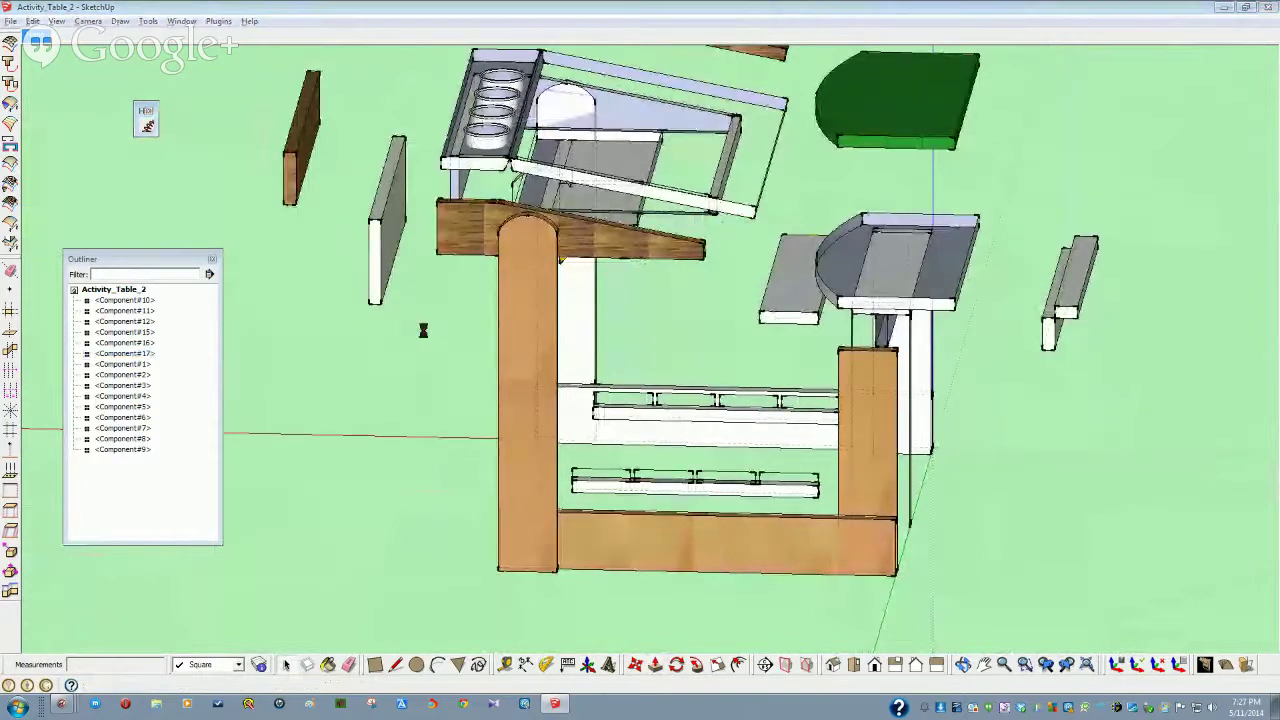
Repaint the long base rail of the outer frame with the named color 0103_Blue
key("b")
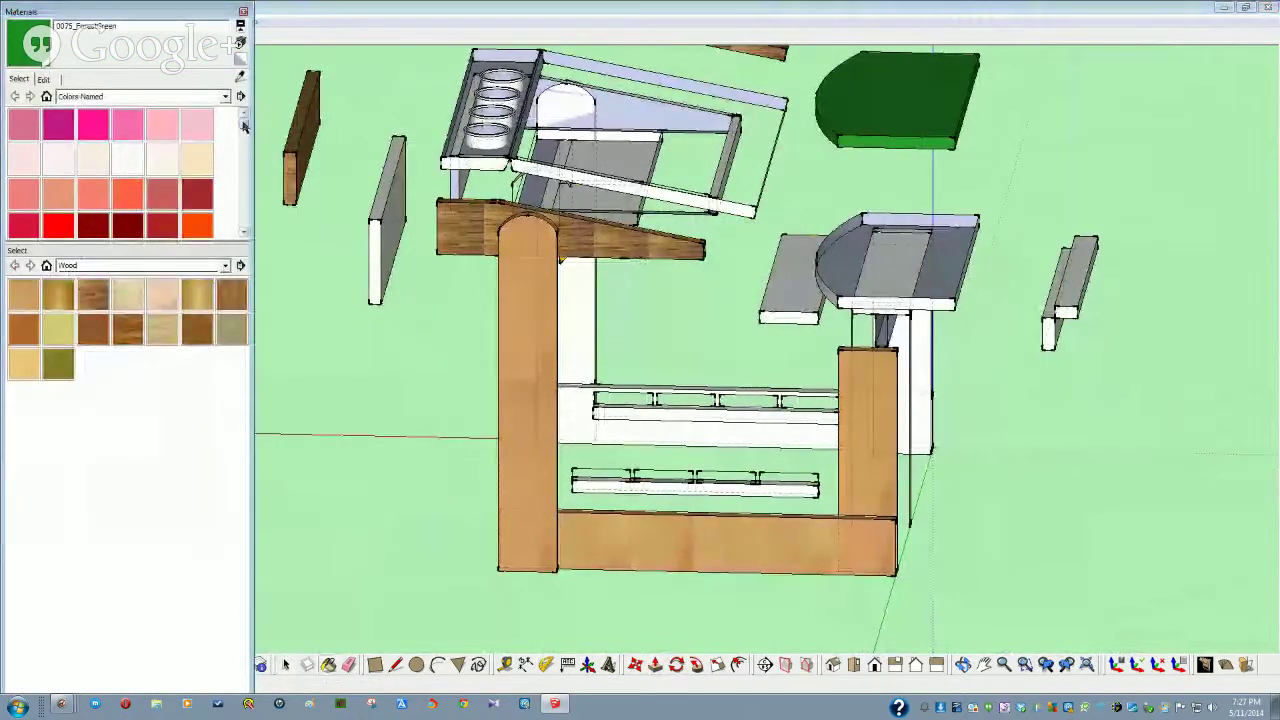
left_click_drag(246, 113, 244, 191)
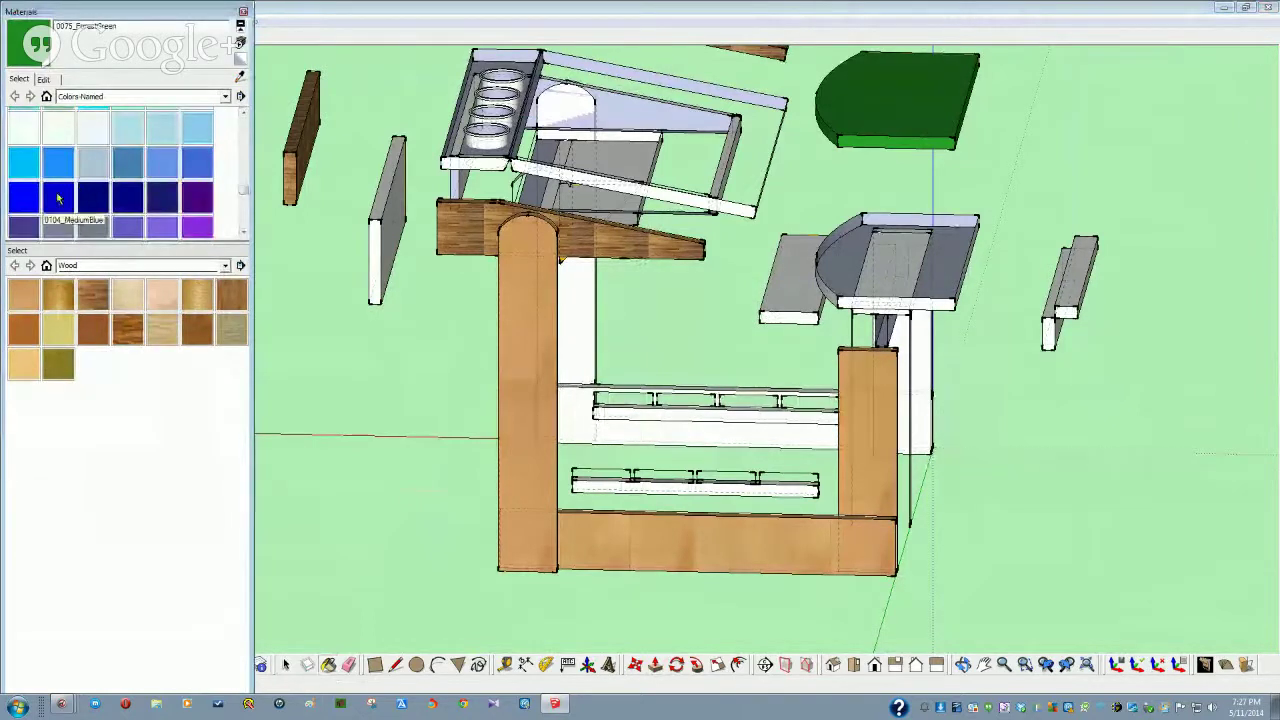
left_click(27, 199)
left_click(651, 546)
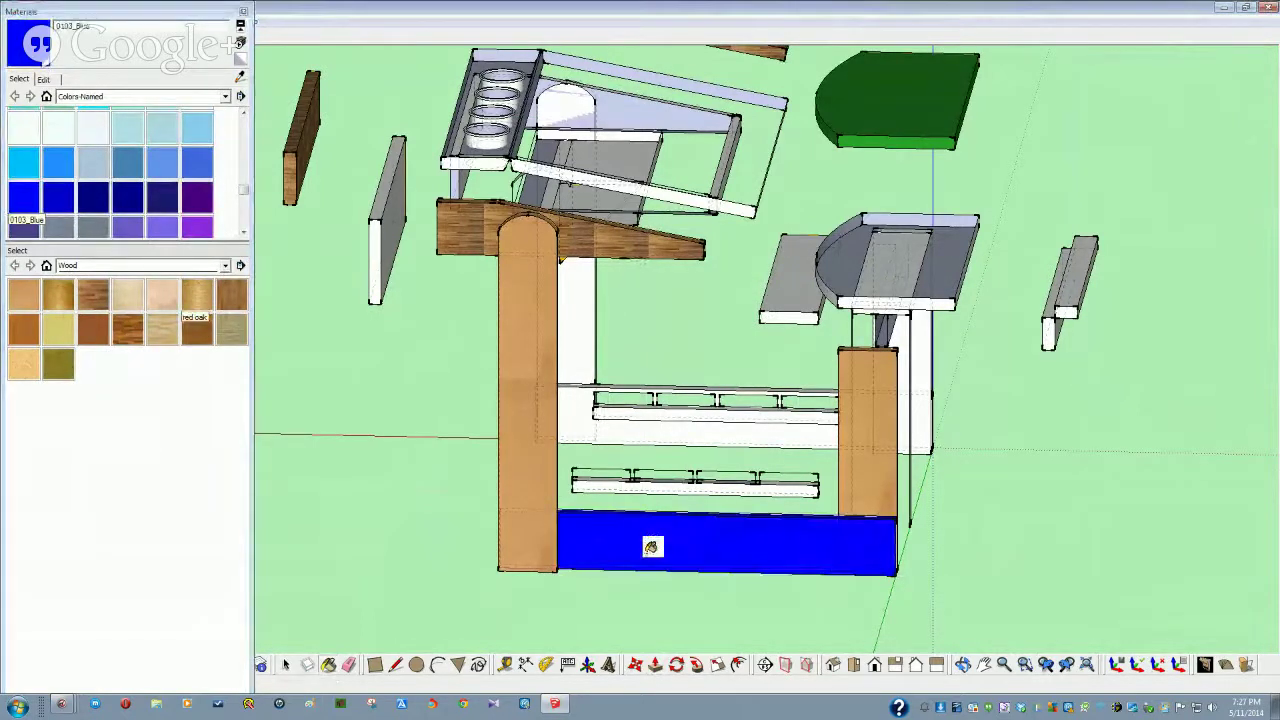
key("space")
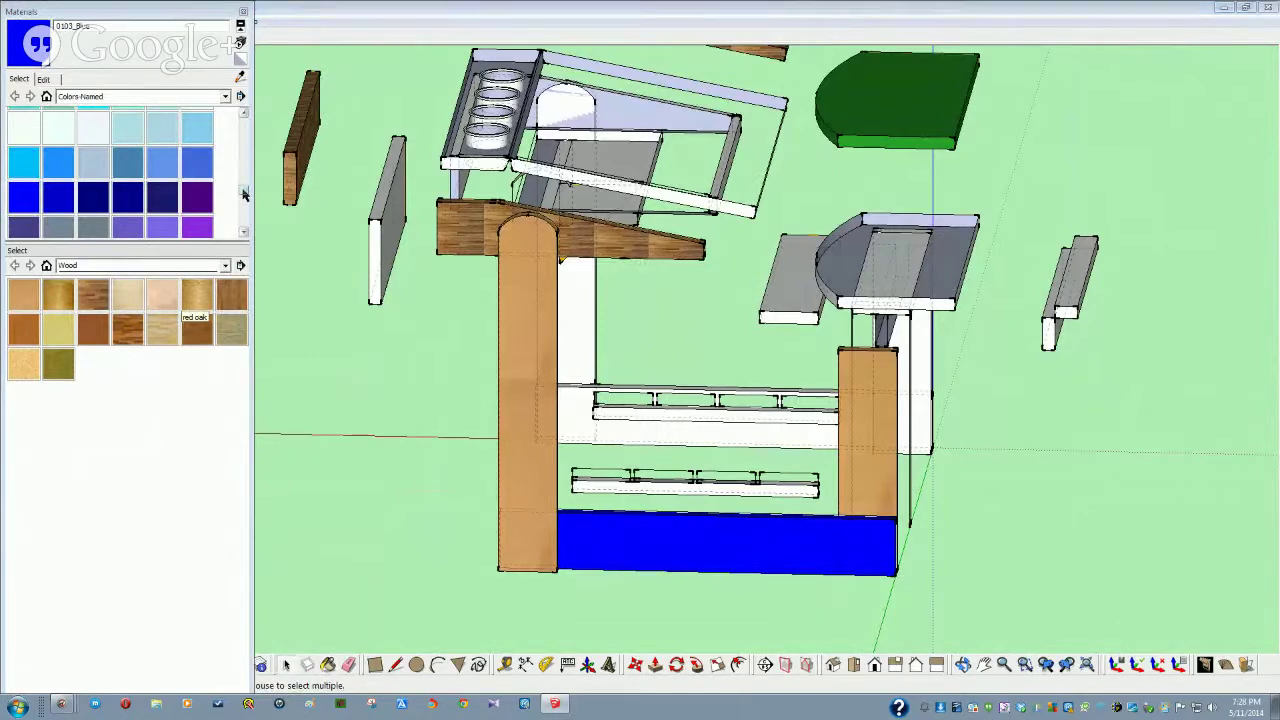
Repaint the tall rounded leg with 0056_Yellow and the short leg with 0020_Red
left_click_drag(246, 194, 250, 155)
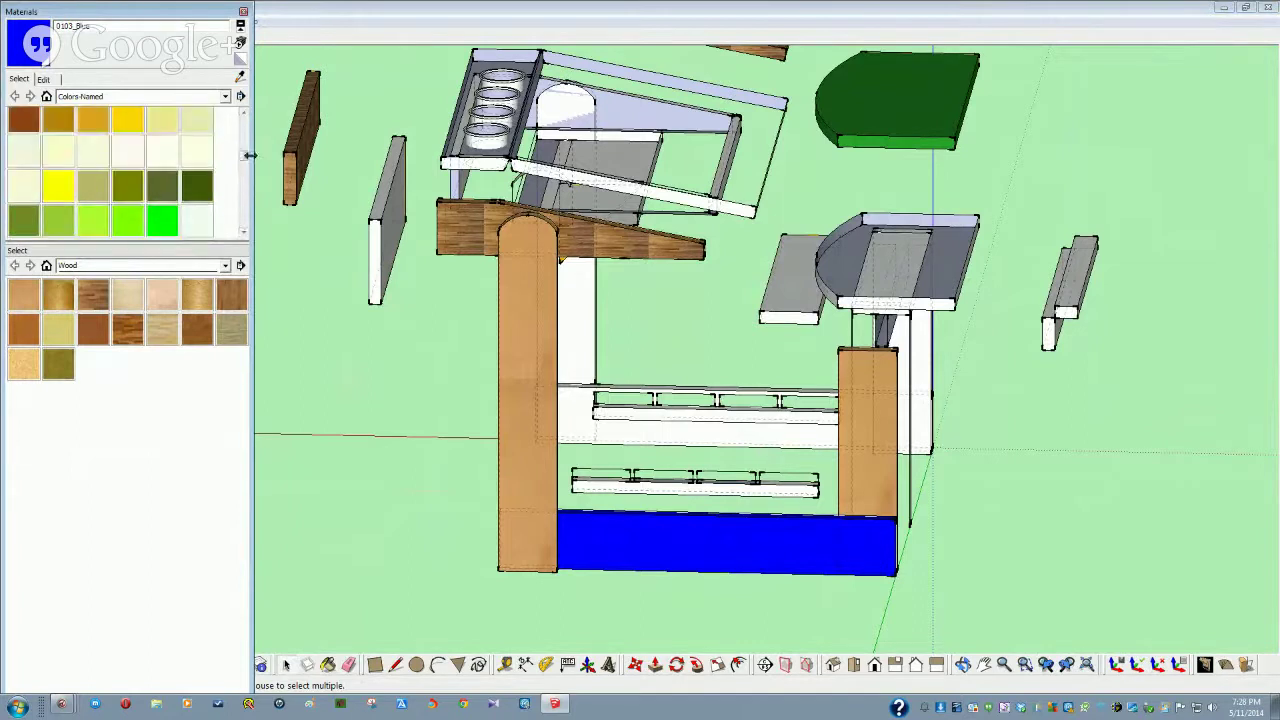
left_click(62, 185)
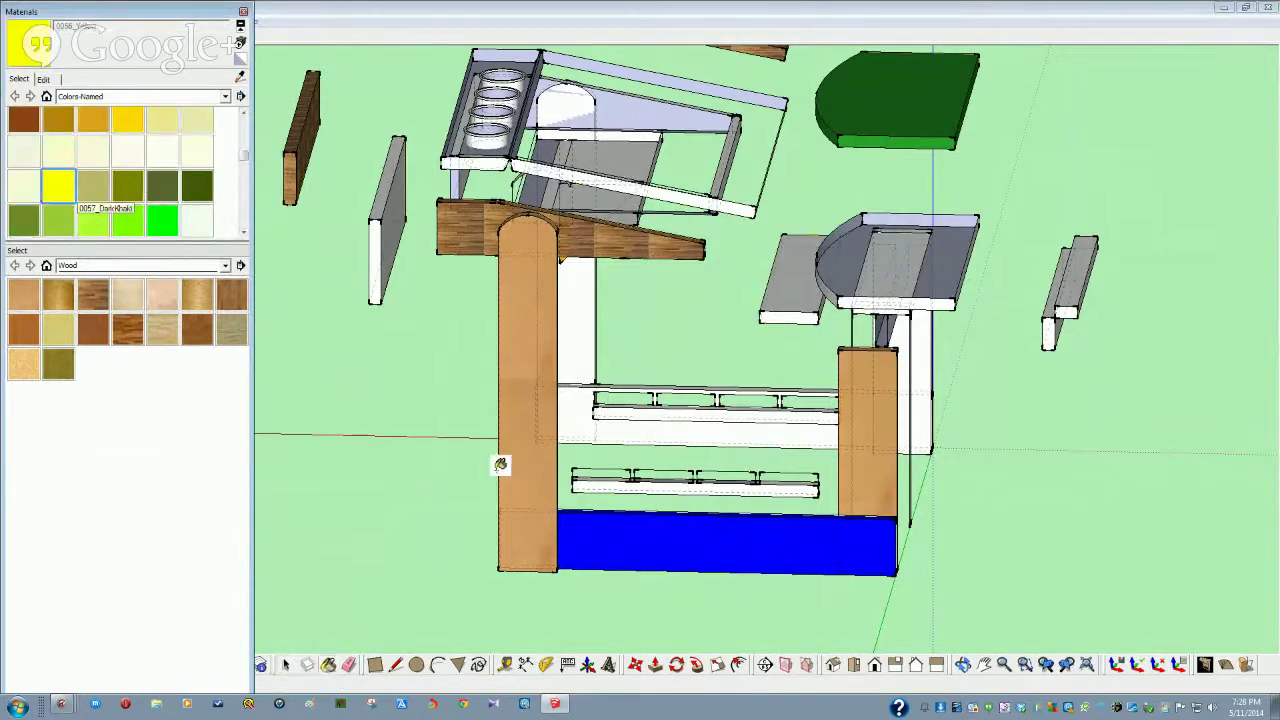
left_click(523, 515)
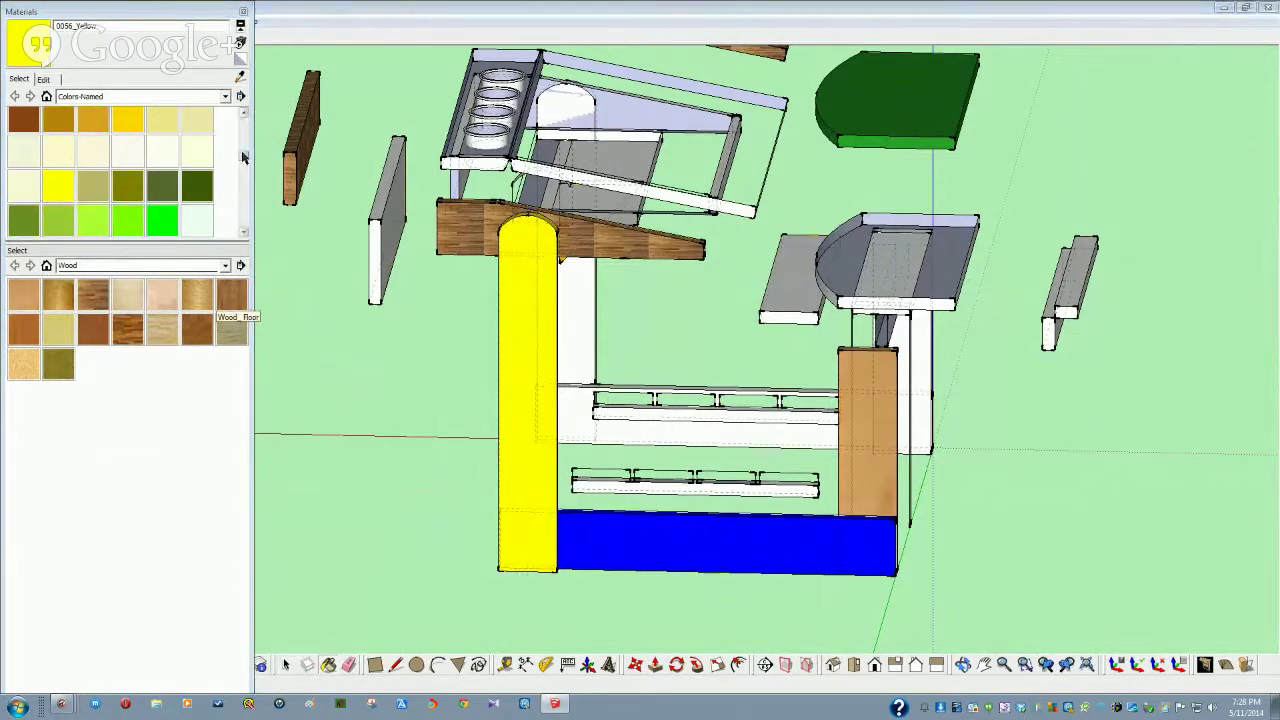
left_click_drag(246, 156, 243, 124)
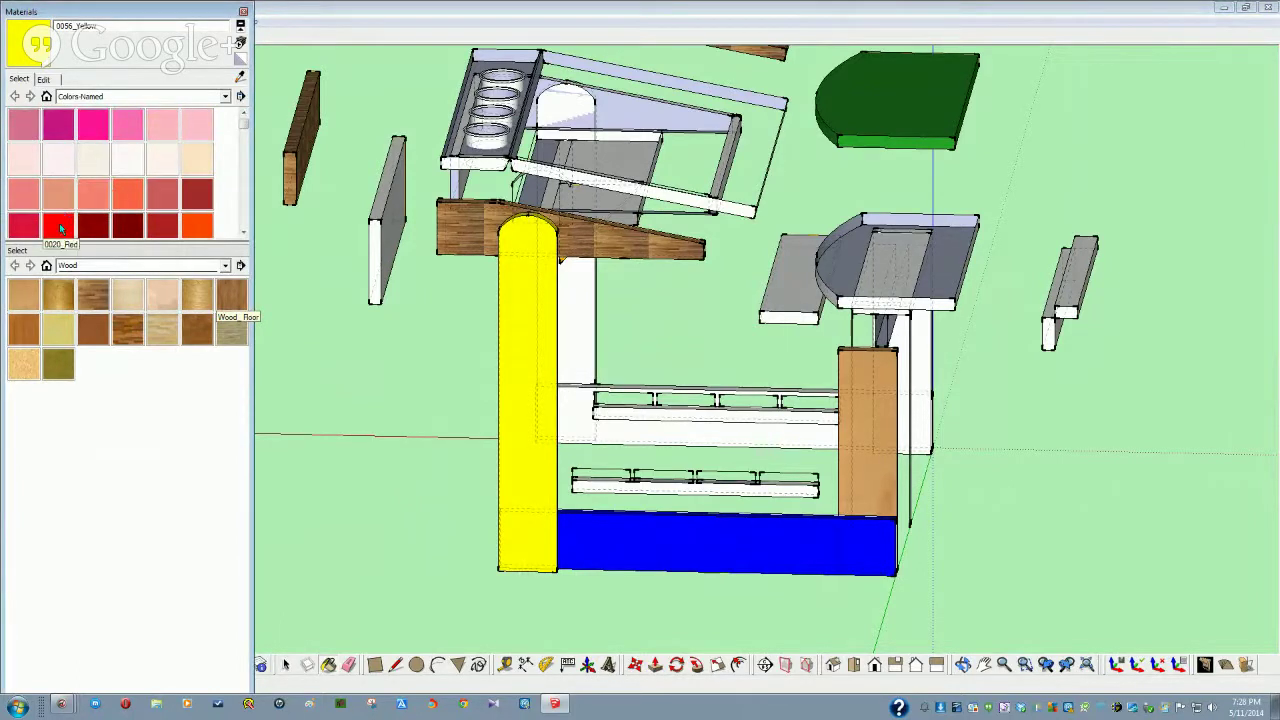
left_click(59, 227)
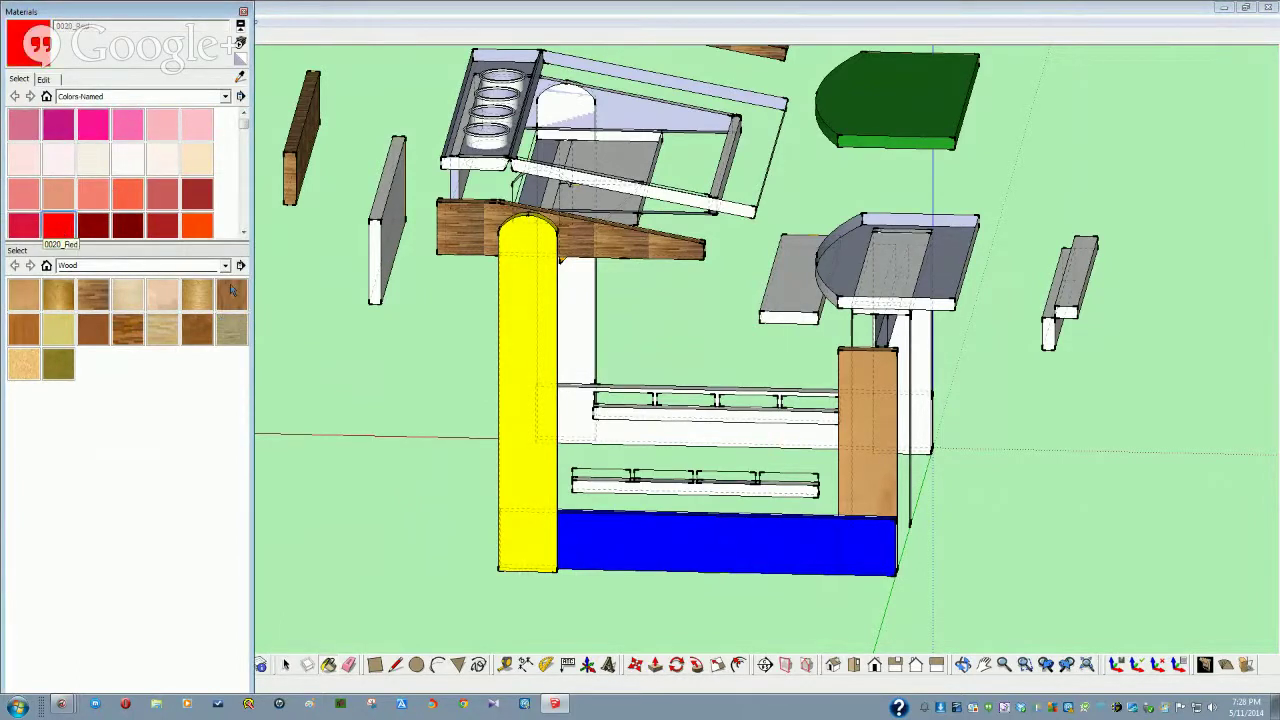
left_click(869, 476)
key("space")
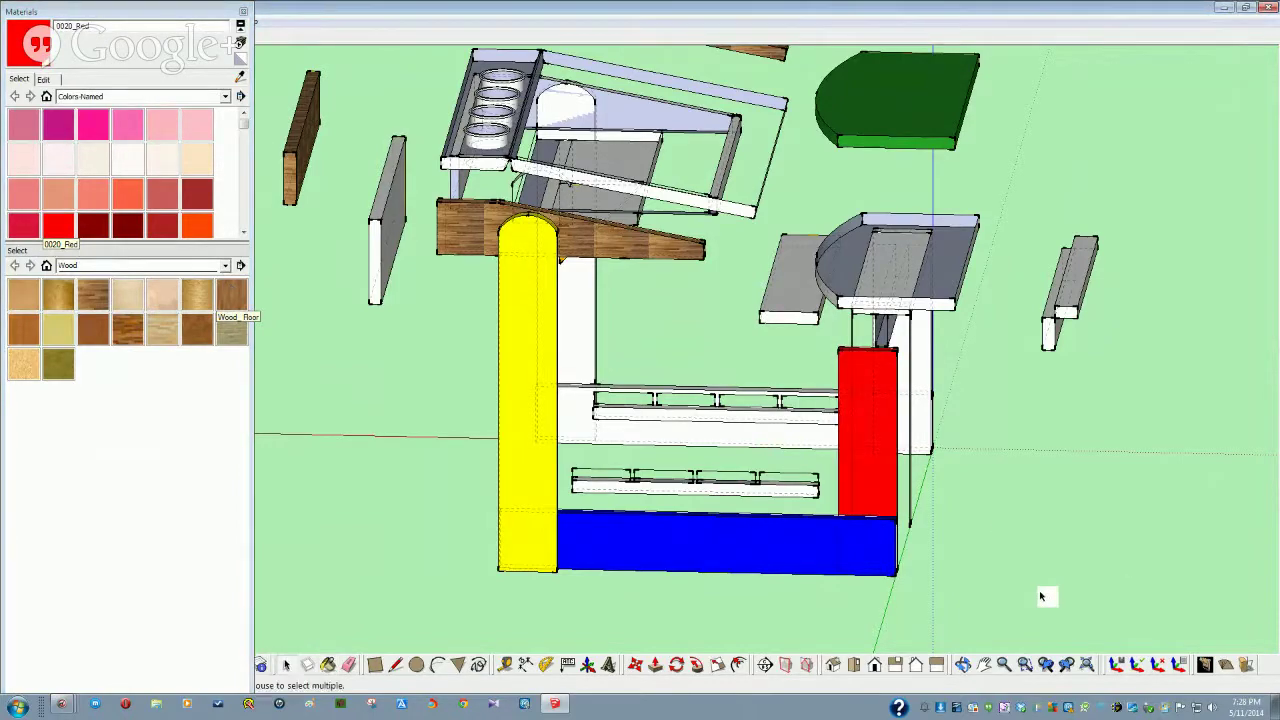
Paint the tapered board behind the tall yellow leg with the named color 0085_Turquoise
mouse_move(1046, 594)
middle_mouse_down()
mouse_move(1034, 600)
mouse_move(937, 509)
mouse_move(787, 468)
mouse_move(589, 343)
mouse_move(588, 368)
middle_mouse_up()
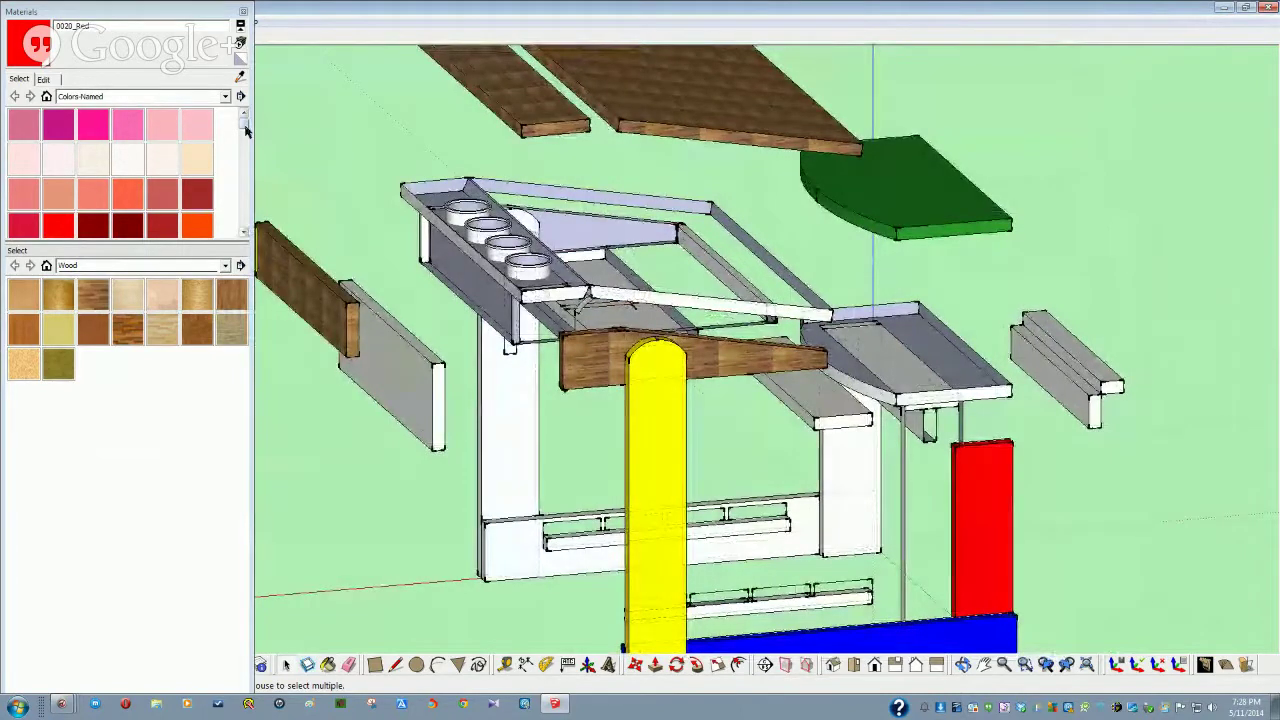
left_click_drag(246, 130, 245, 160)
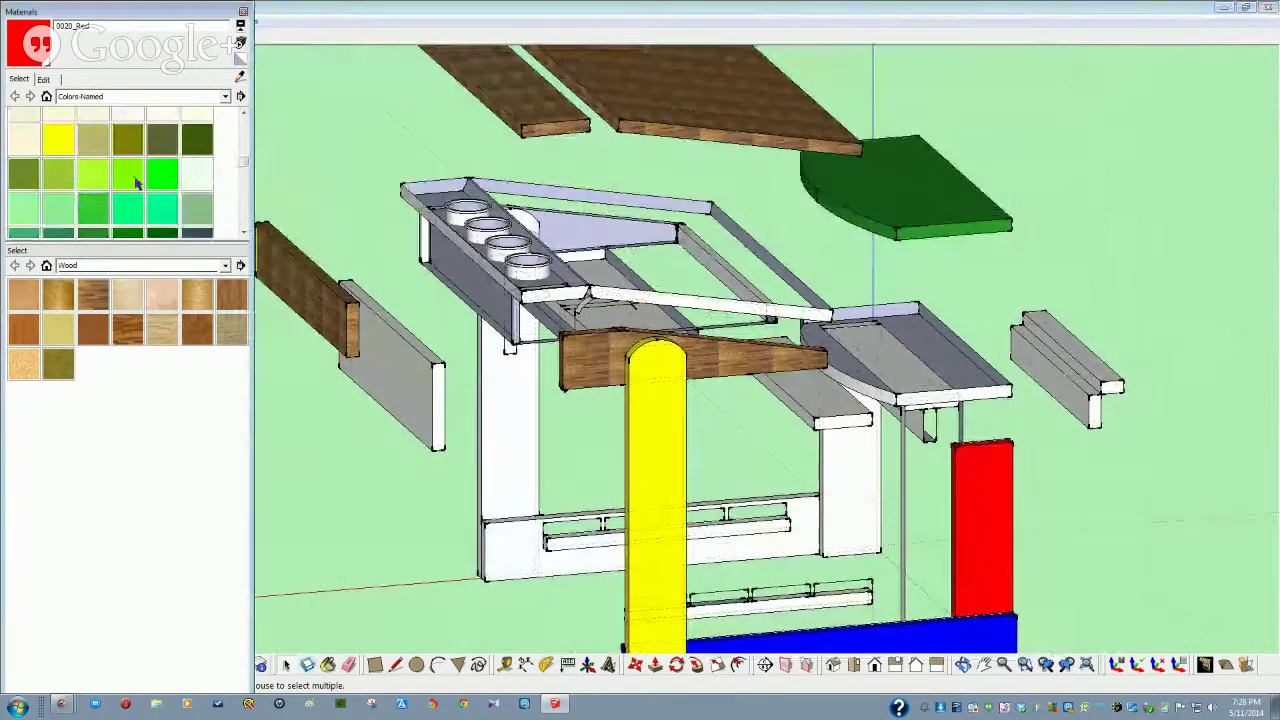
scroll(120, 185, "down", 1)
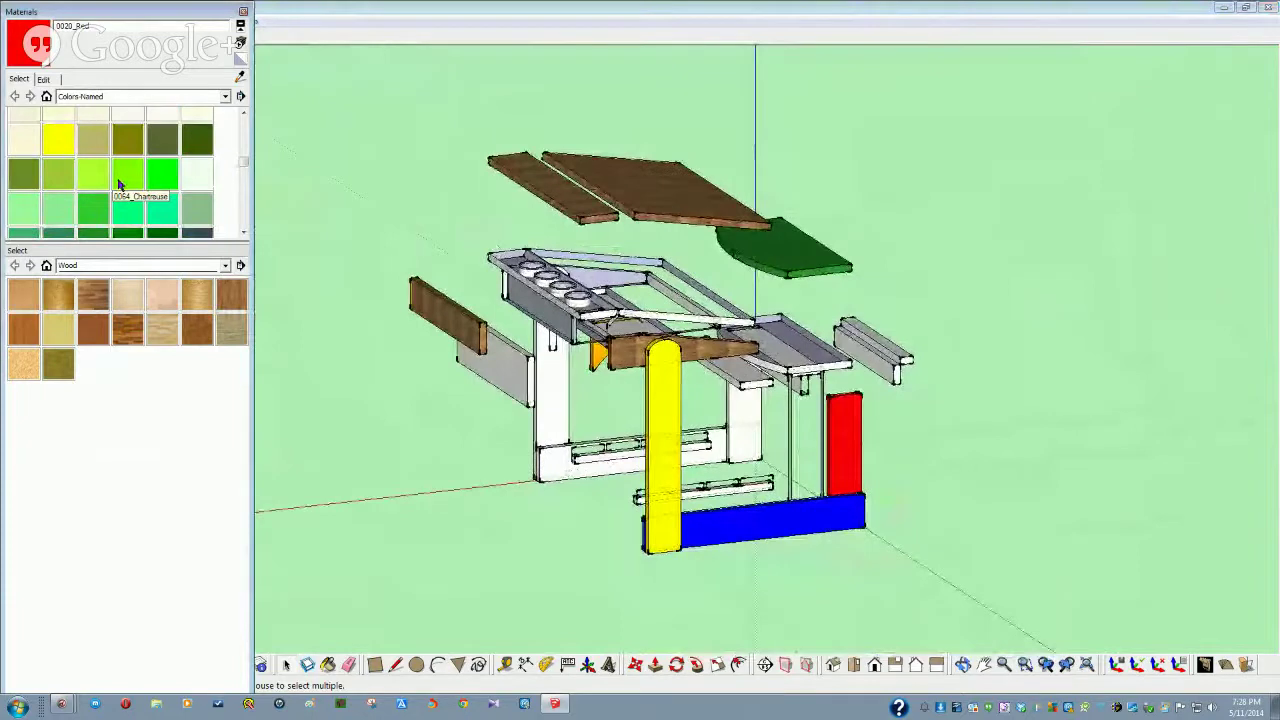
left_click_drag(243, 163, 243, 184)
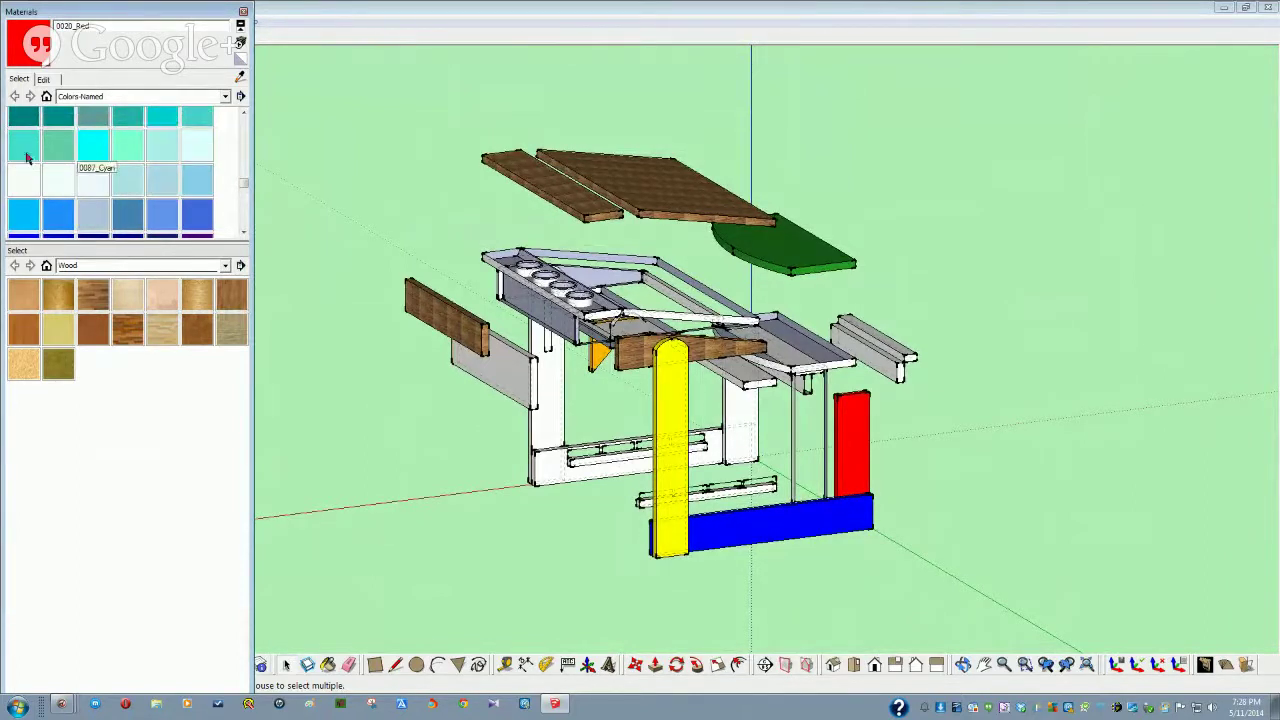
left_click(25, 152)
left_click(636, 354)
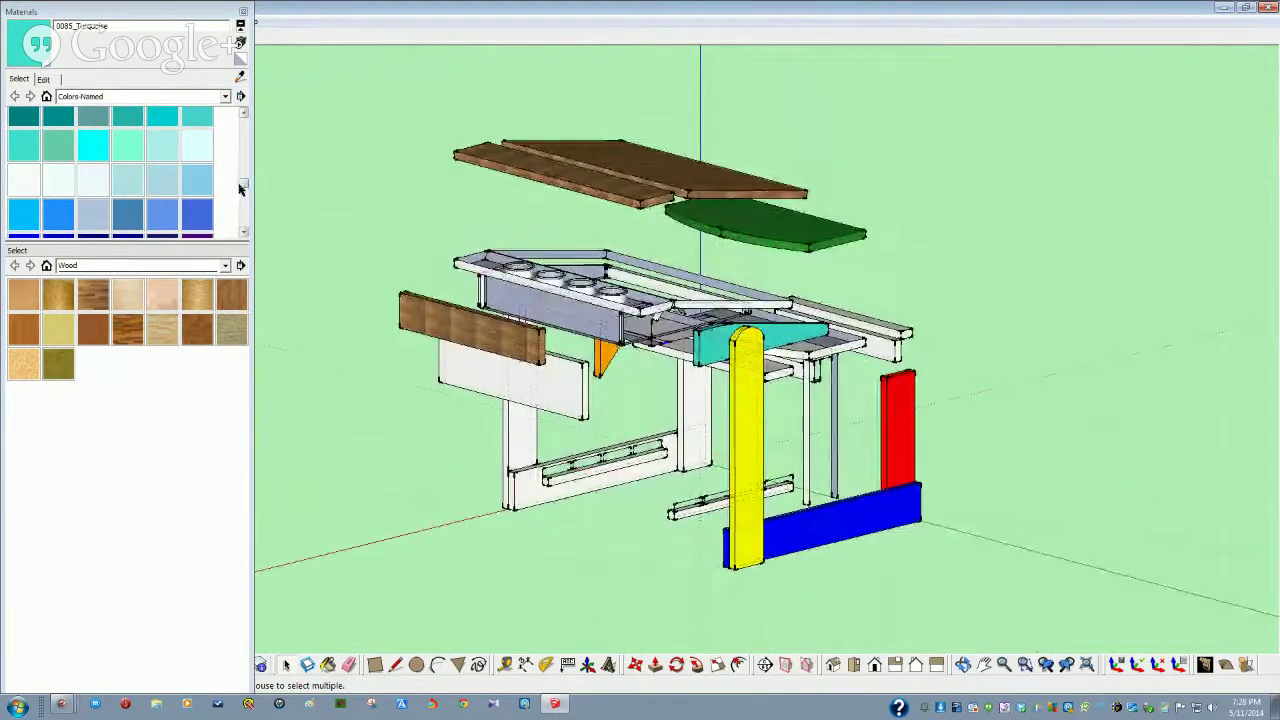
Repaint the narrow wood-textured end board with the purple named color 0123_DarkMagenta
scroll(240, 188, "down", 3)
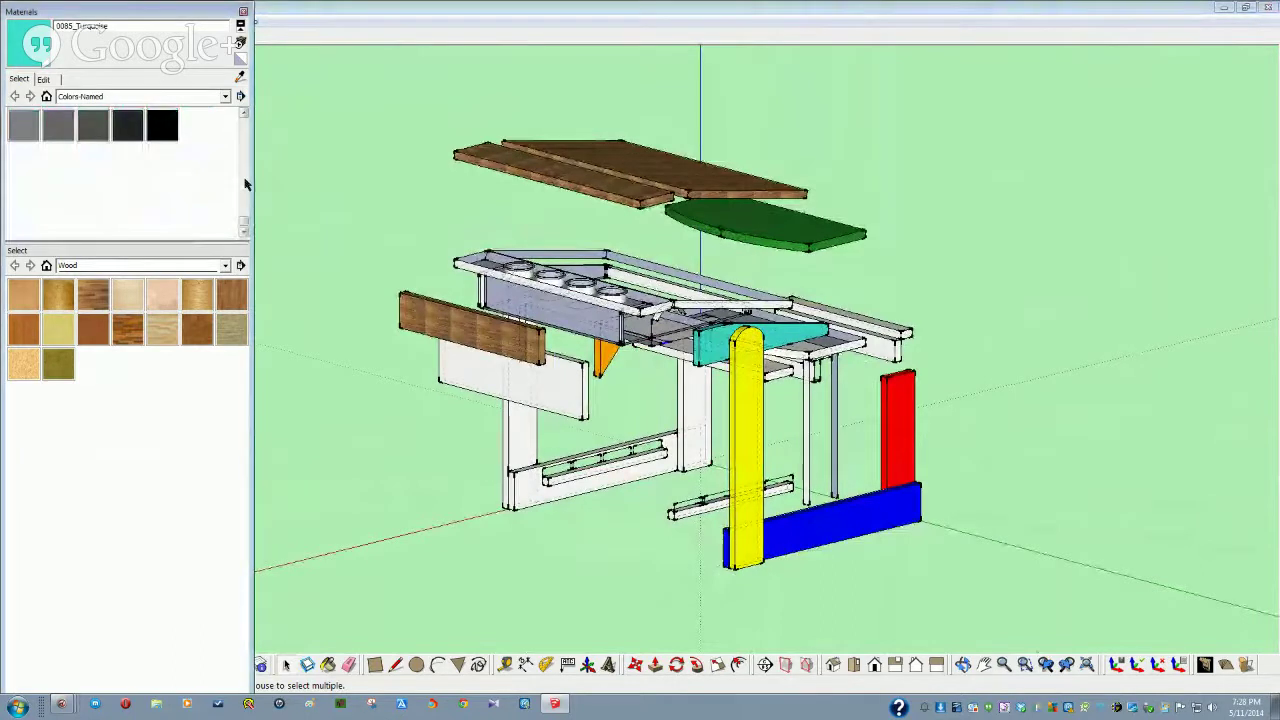
scroll(246, 184, "up", 3)
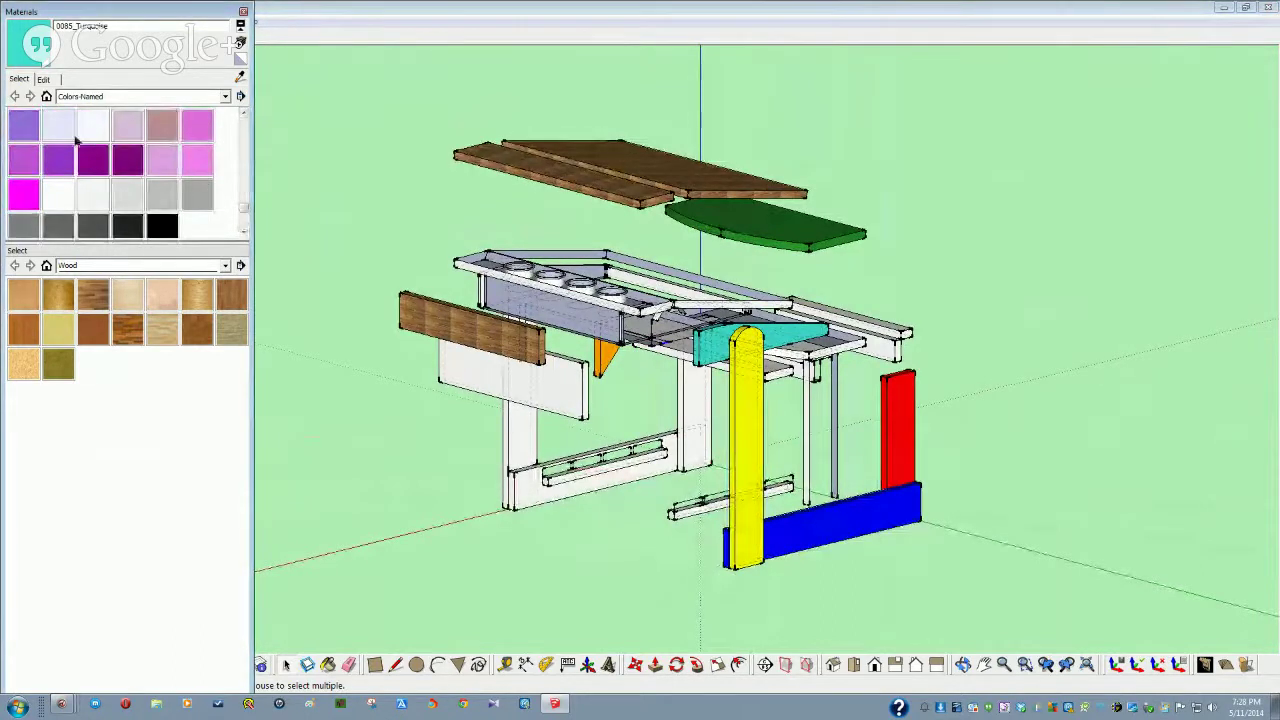
left_click(96, 162)
left_click(420, 318)
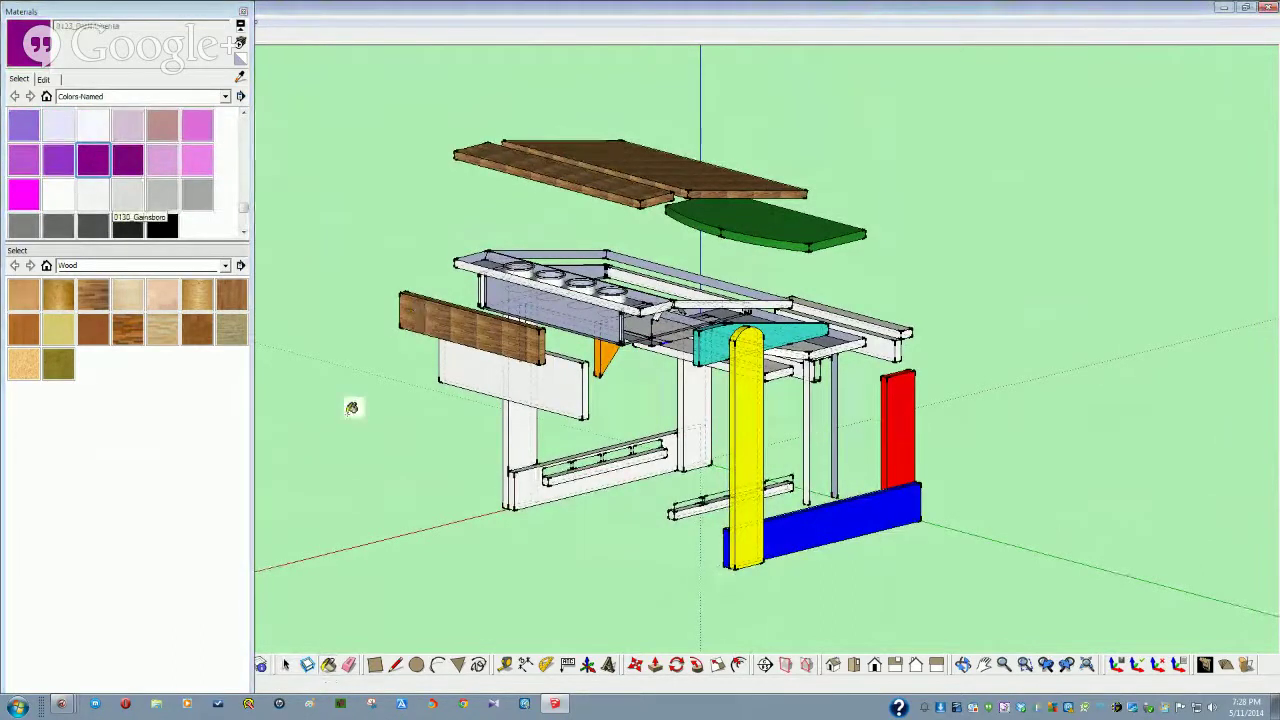
Paint the wide unpainted panel below the dark magenta board with 0050_LemonChiffon
middle_click_drag(331, 354, 221, 181)
left_click_drag(246, 207, 245, 157)
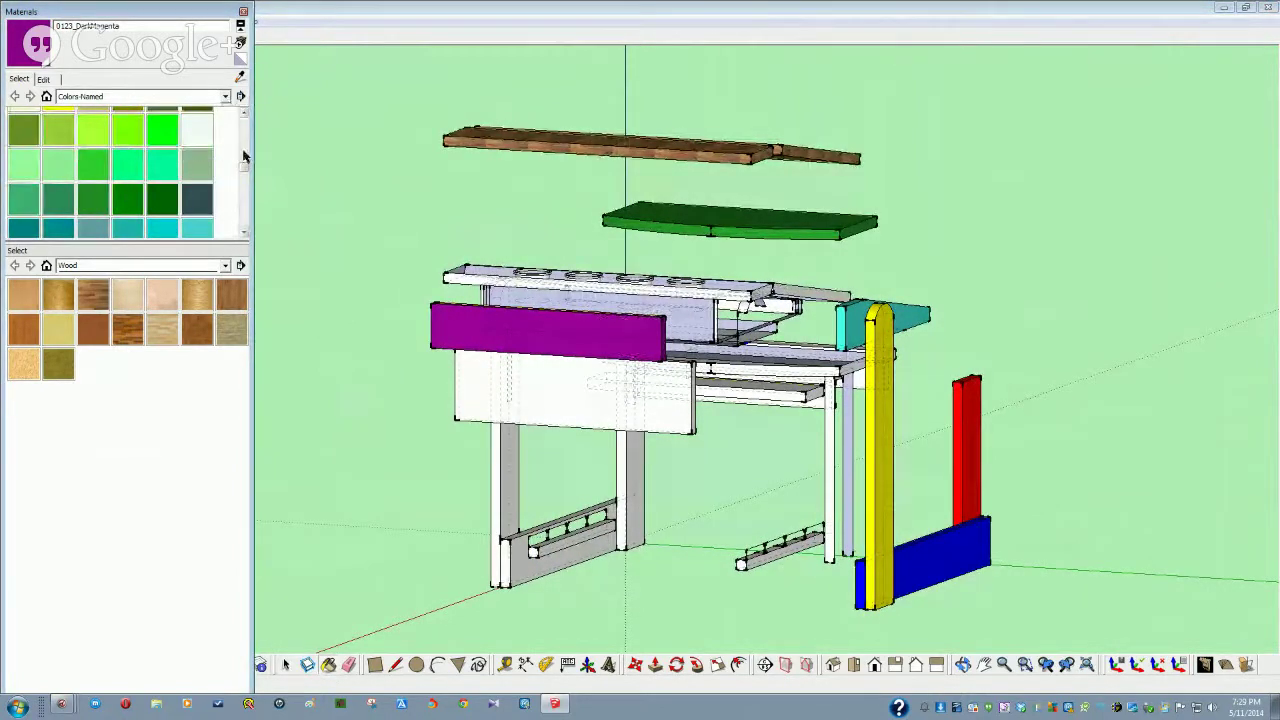
left_click(246, 141)
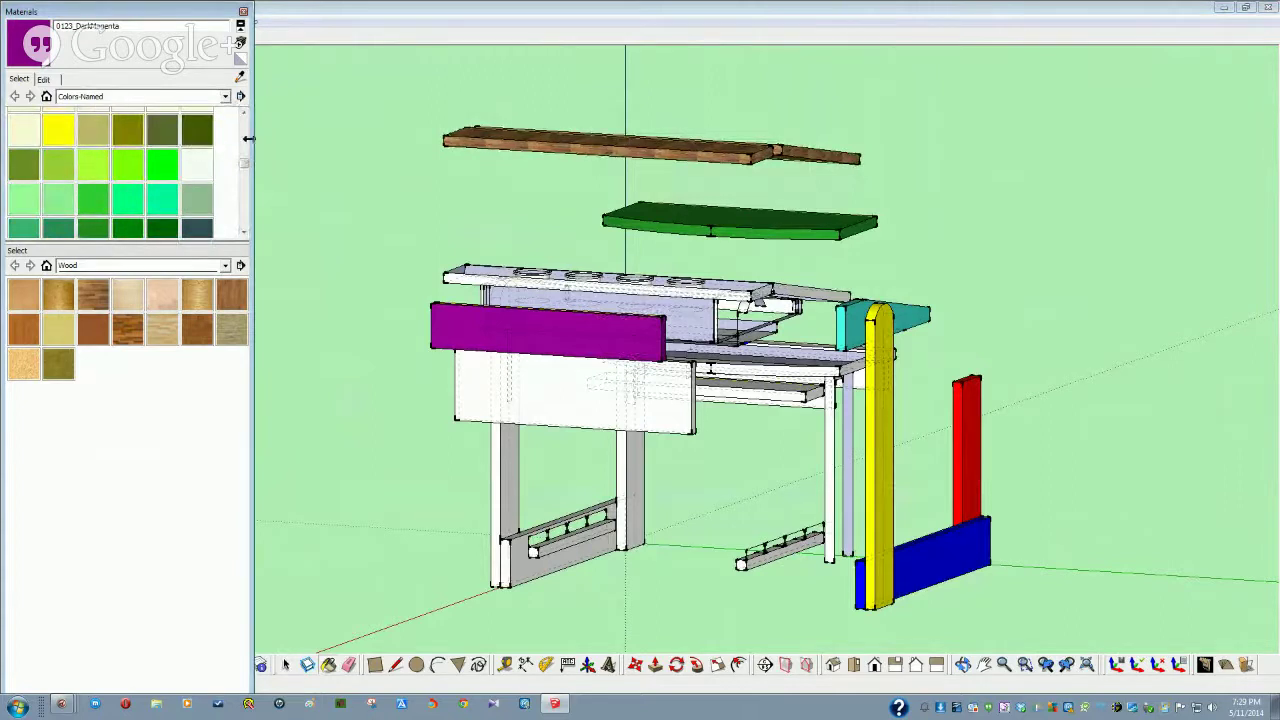
left_click_drag(238, 143, 243, 136)
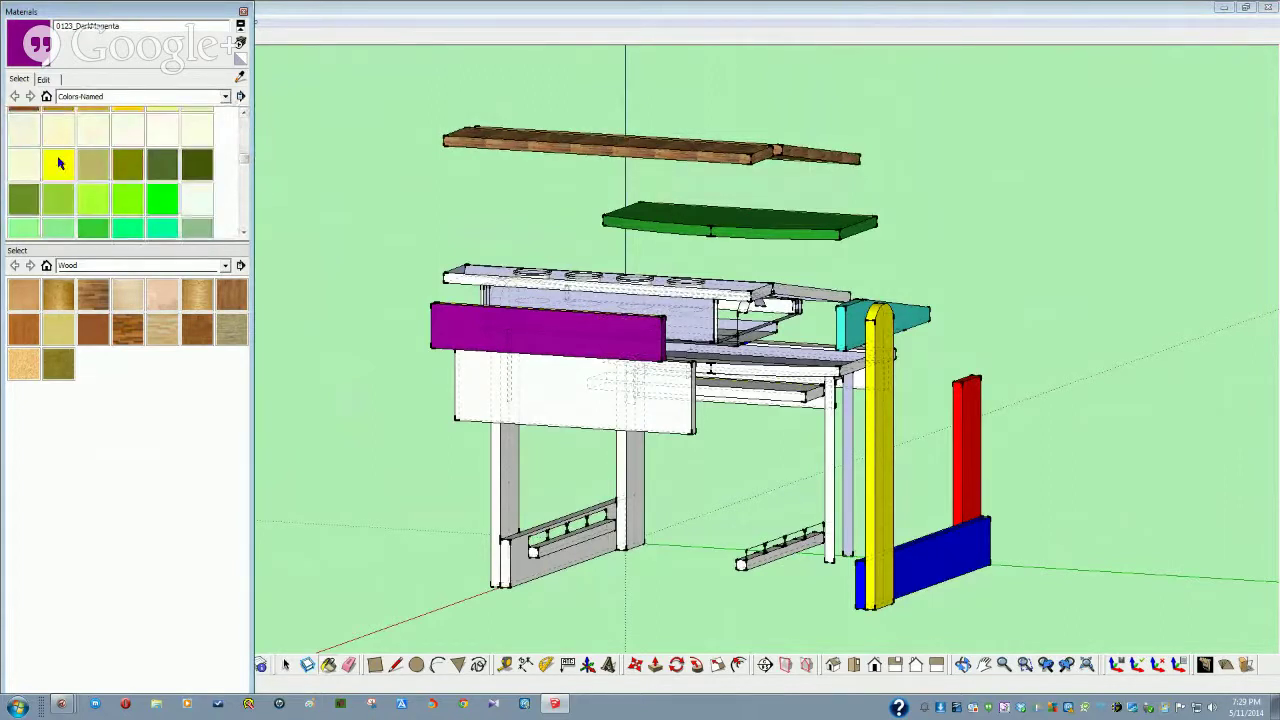
left_click(246, 141)
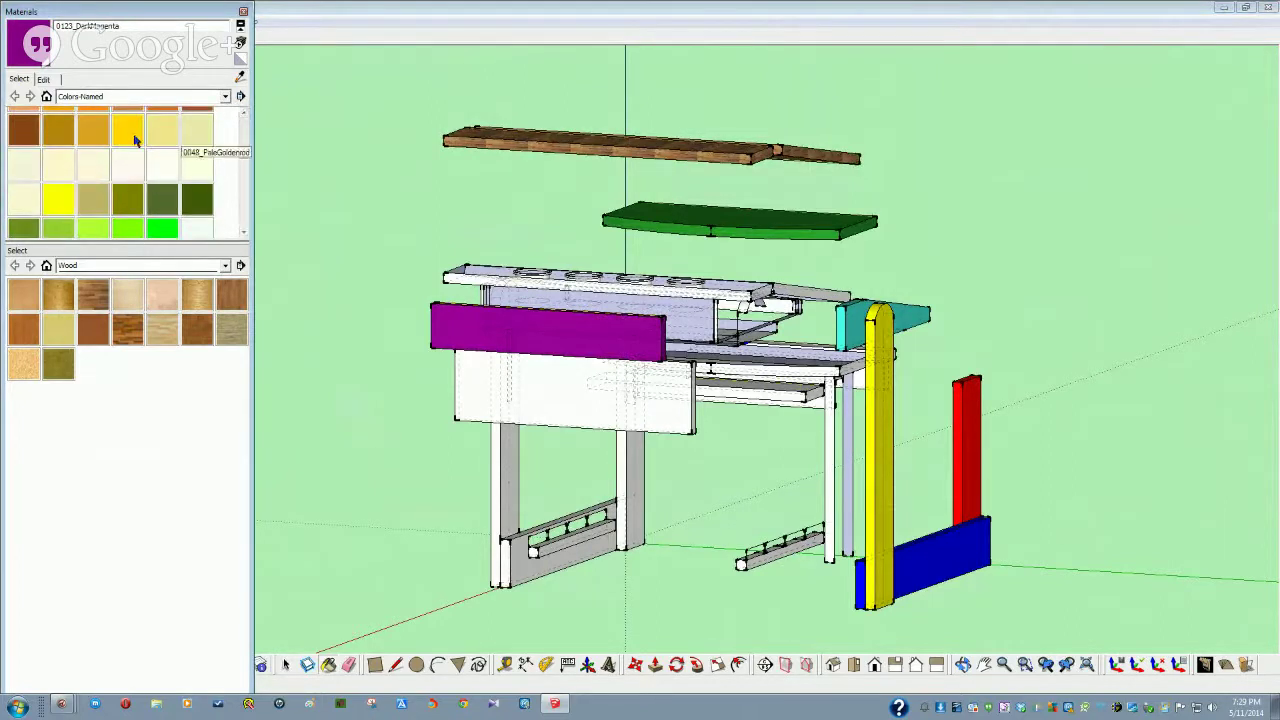
left_click(55, 171)
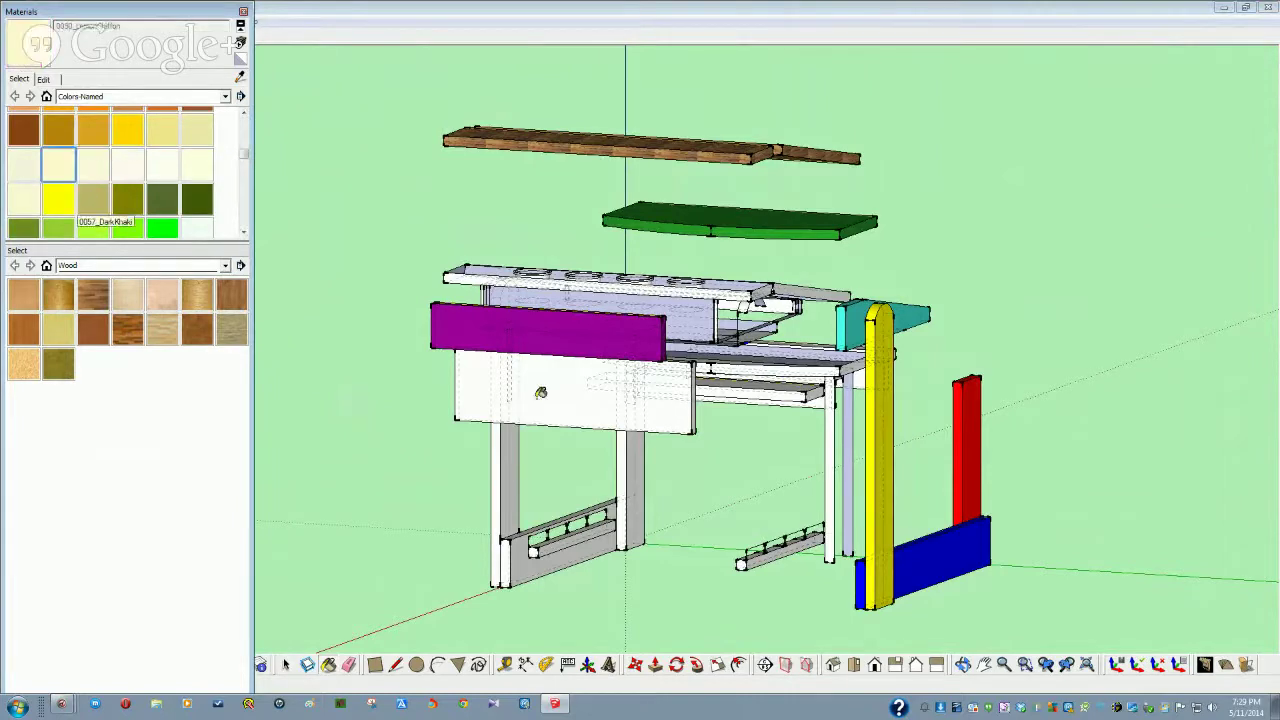
left_click(530, 410)
middle_click_drag(406, 474, 324, 452)
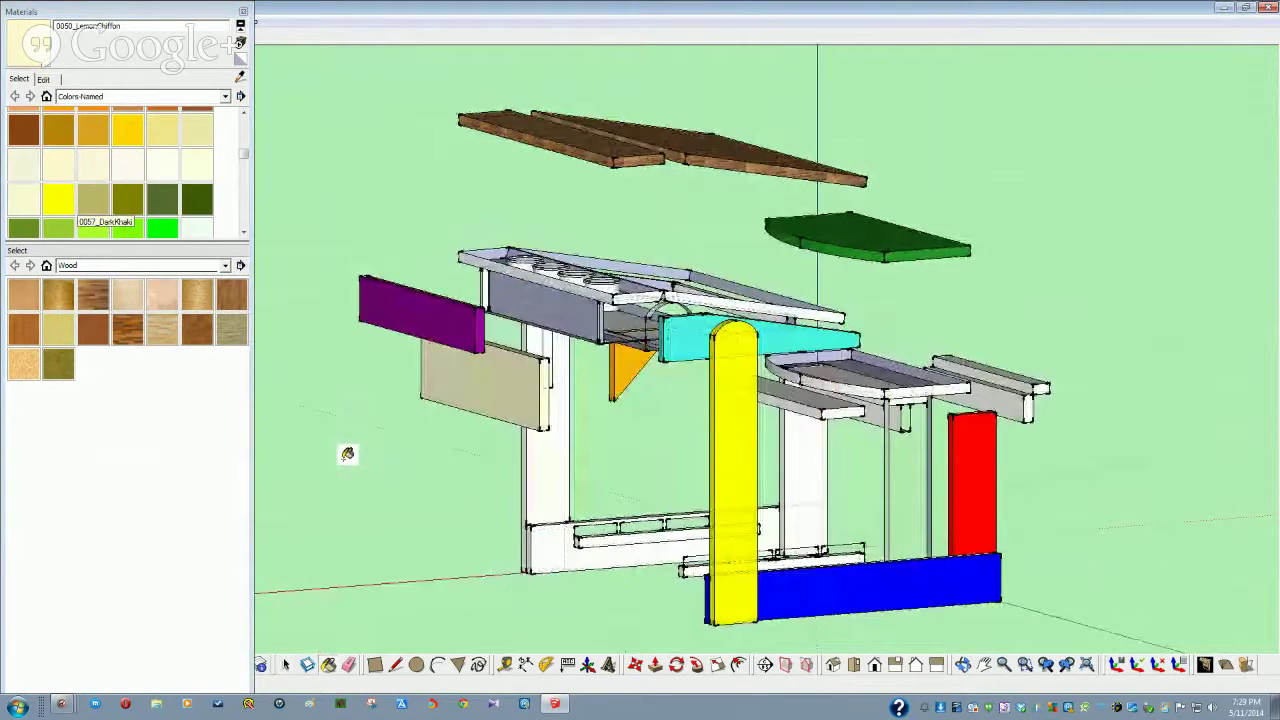
key("space")
Paint the flat gray board beside the rounded seat with the named color 0043_SaddleBrown
mouse_move(501, 450)
middle_mouse_down()
mouse_move(574, 449)
mouse_move(529, 486)
mouse_move(866, 526)
mouse_move(757, 523)
mouse_move(754, 494)
mouse_move(846, 371)
mouse_move(827, 342)
middle_mouse_up()
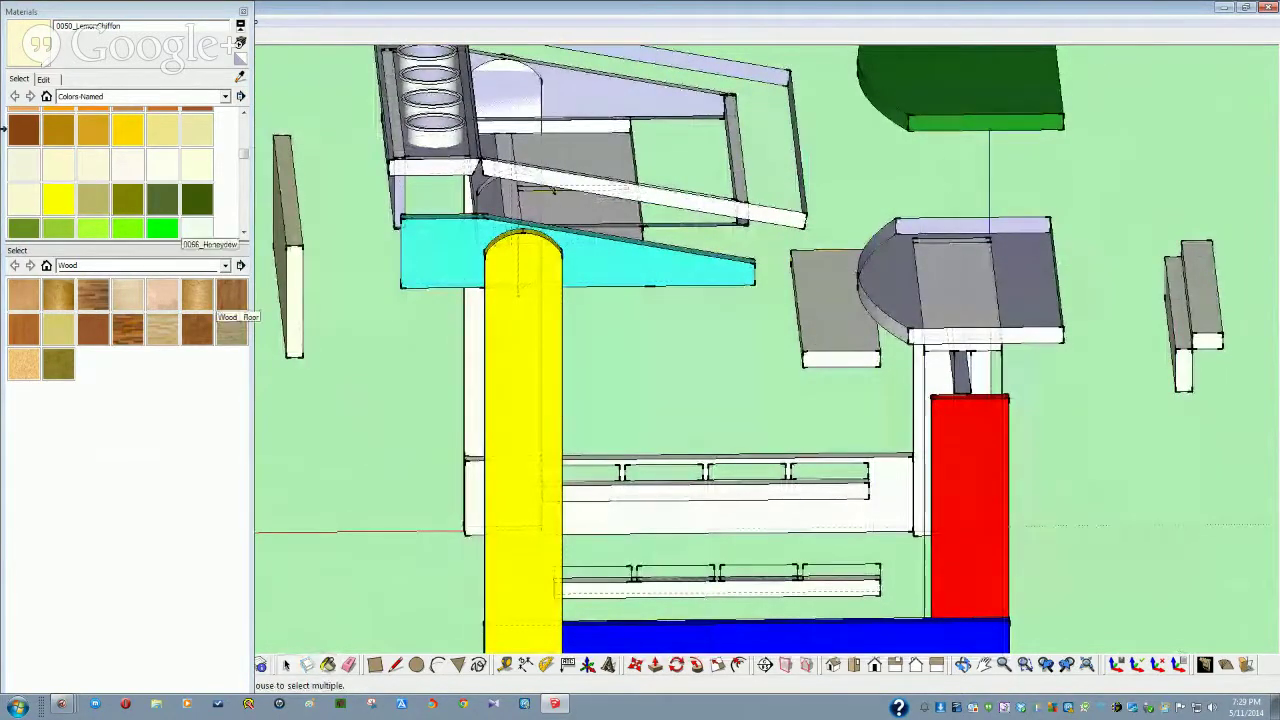
left_click(24, 128)
left_click(826, 319)
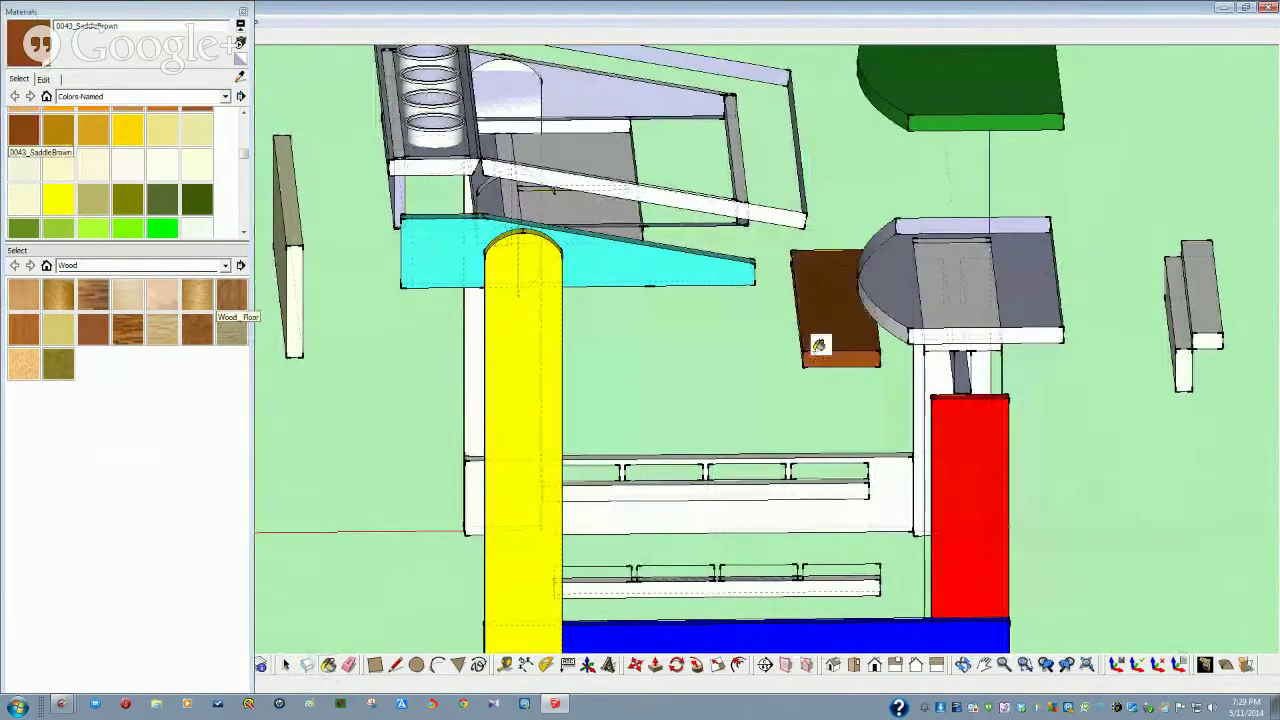
key("space")
Delete the two leftover thin vertical strips beneath the seat, beside the short red leg
mouse_move(1005, 577)
middle_mouse_down()
mouse_move(929, 546)
mouse_move(760, 545)
mouse_move(771, 520)
mouse_move(966, 560)
mouse_move(1109, 543)
mouse_move(1020, 534)
mouse_move(871, 563)
mouse_move(750, 540)
mouse_move(767, 498)
middle_mouse_up()
left_click_drag(705, 449, 666, 425)
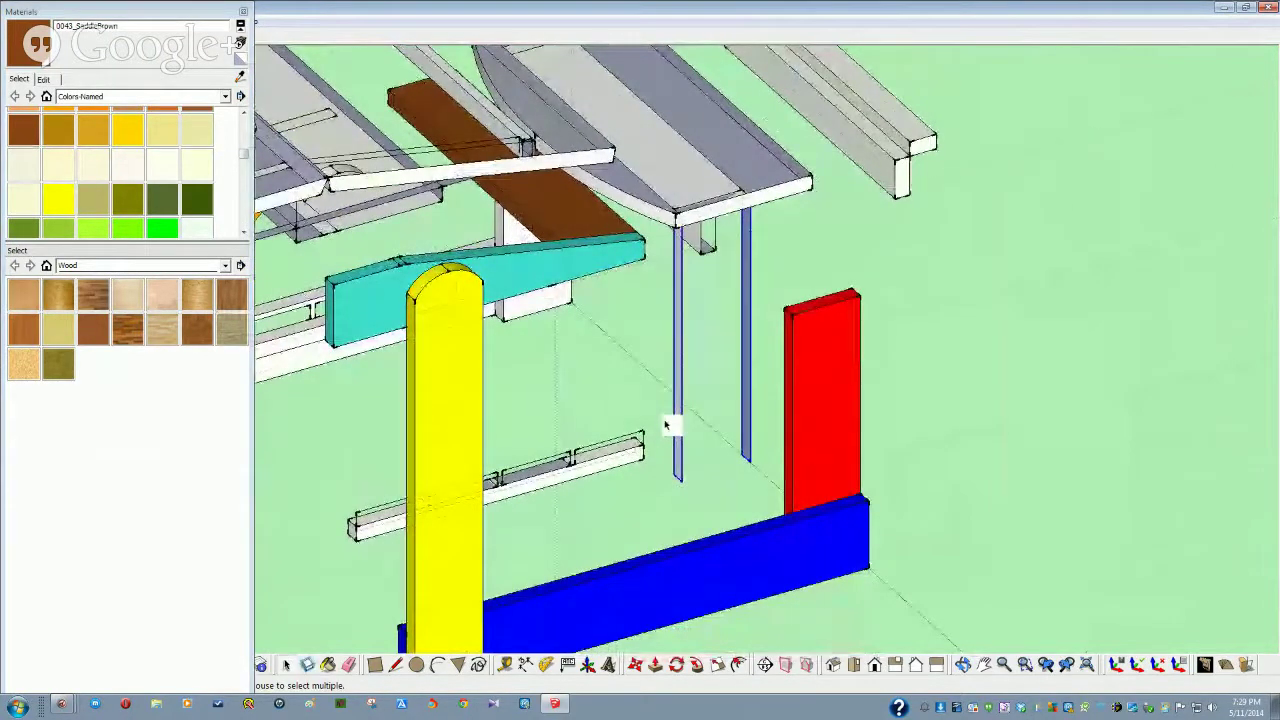
key("Delete")
Close the Materials window and move the yellow, red, blue and turquoise boards together 10" along the green axis toward the table
mouse_move(778, 423)
middle_mouse_down()
mouse_move(806, 477)
mouse_move(797, 471)
mouse_move(889, 523)
mouse_move(749, 478)
middle_mouse_up()
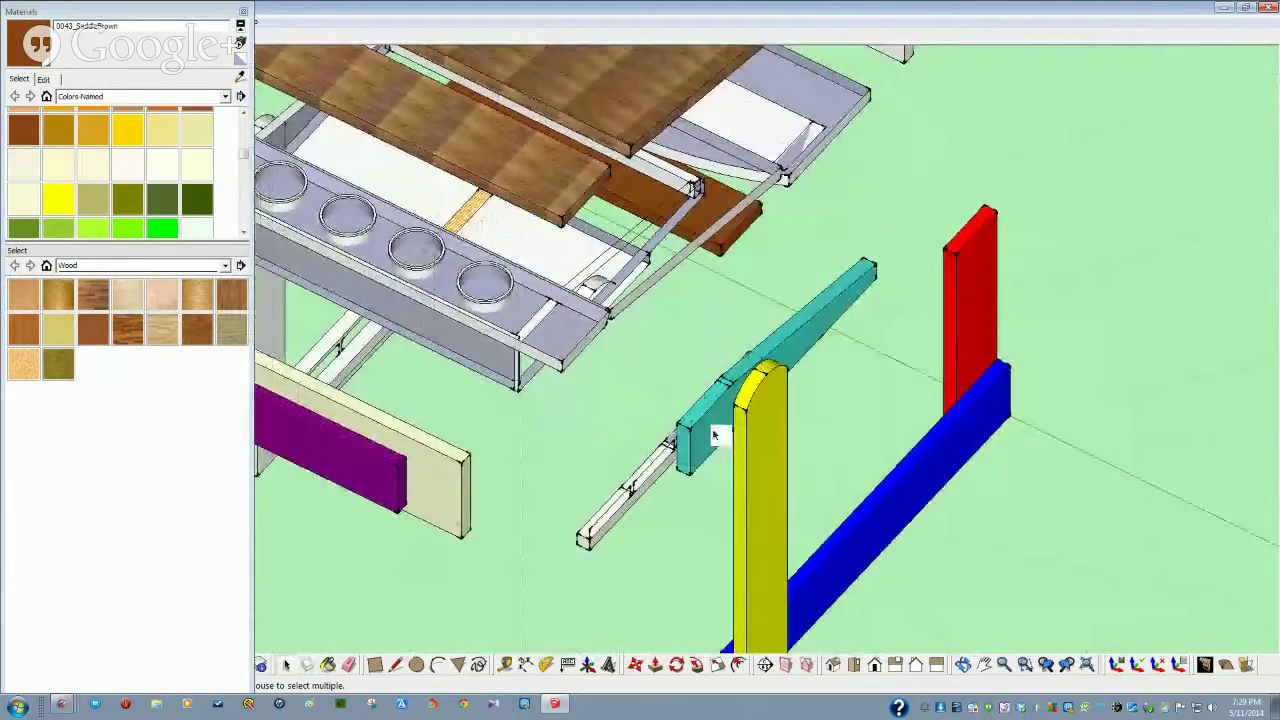
left_click(770, 487)
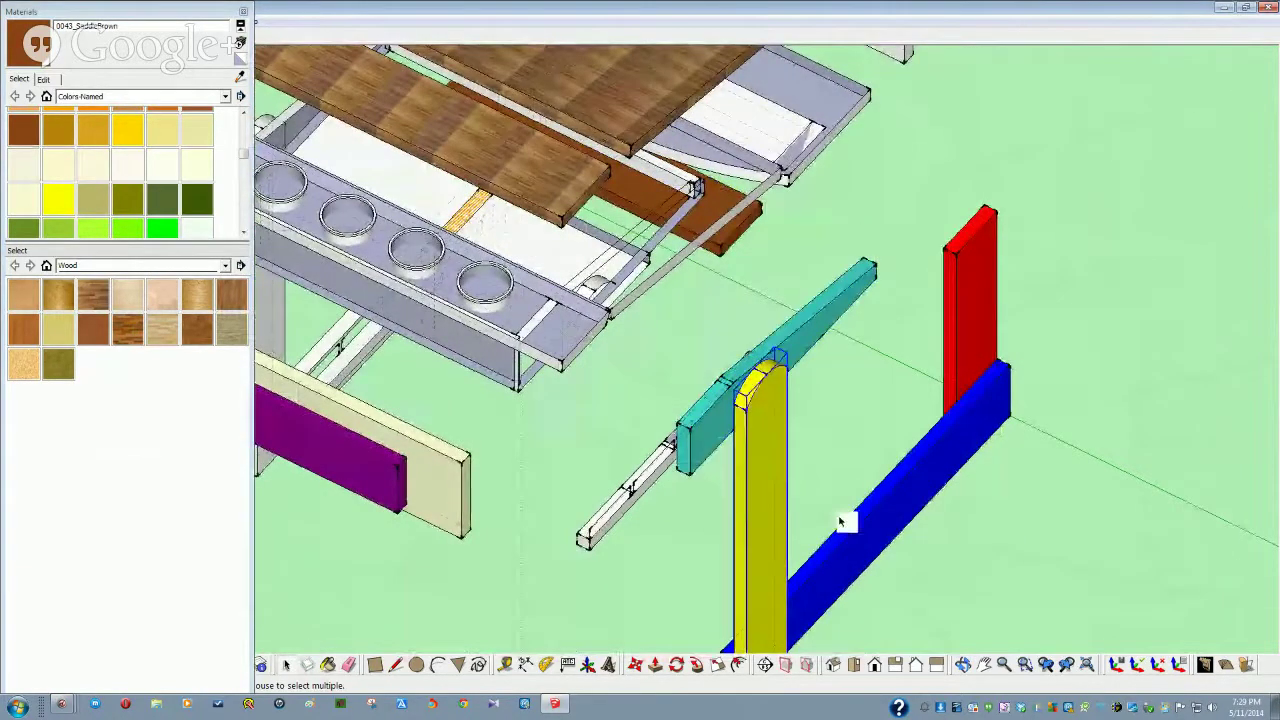
left_click(966, 337, "ctrl")
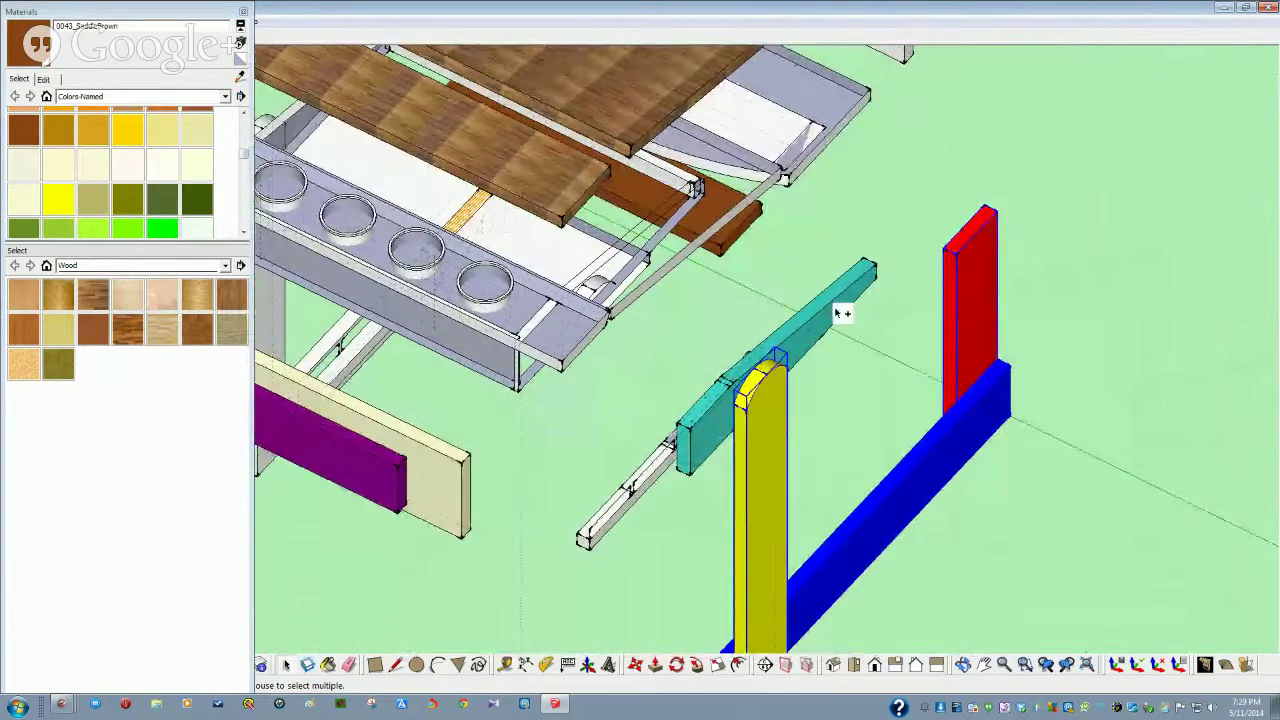
left_click(838, 313, "ctrl")
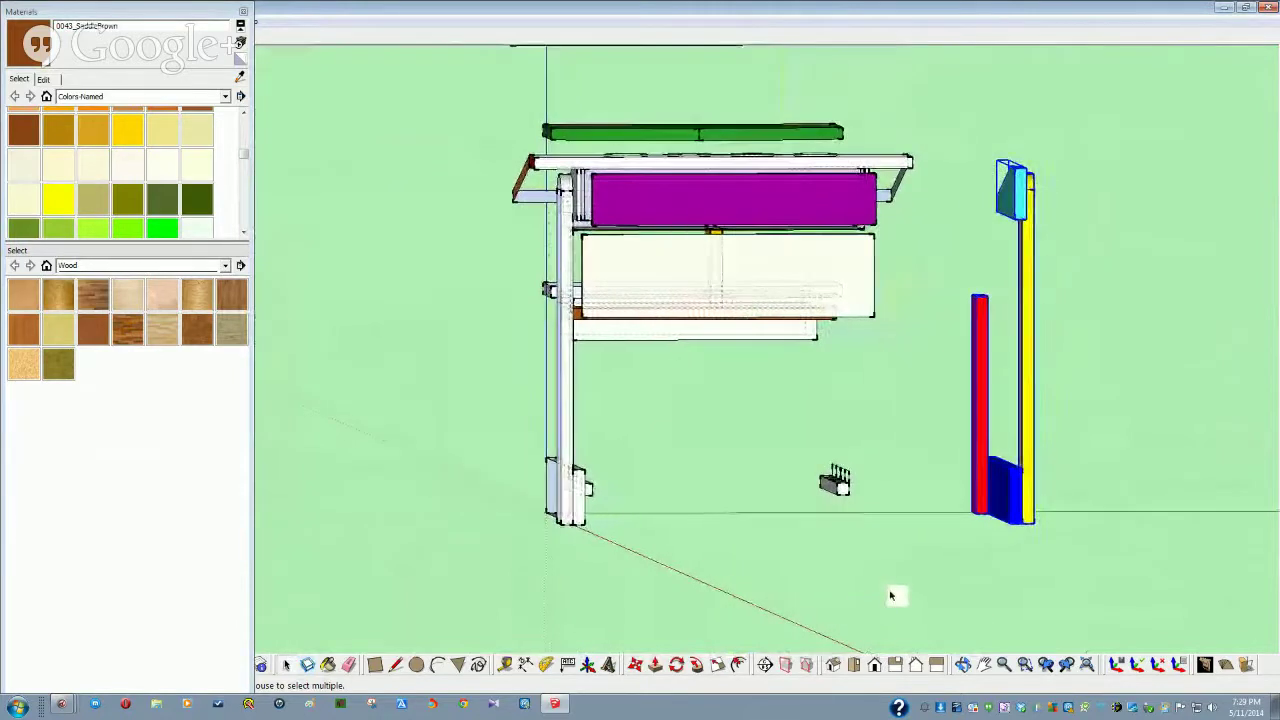
left_click(242, 12)
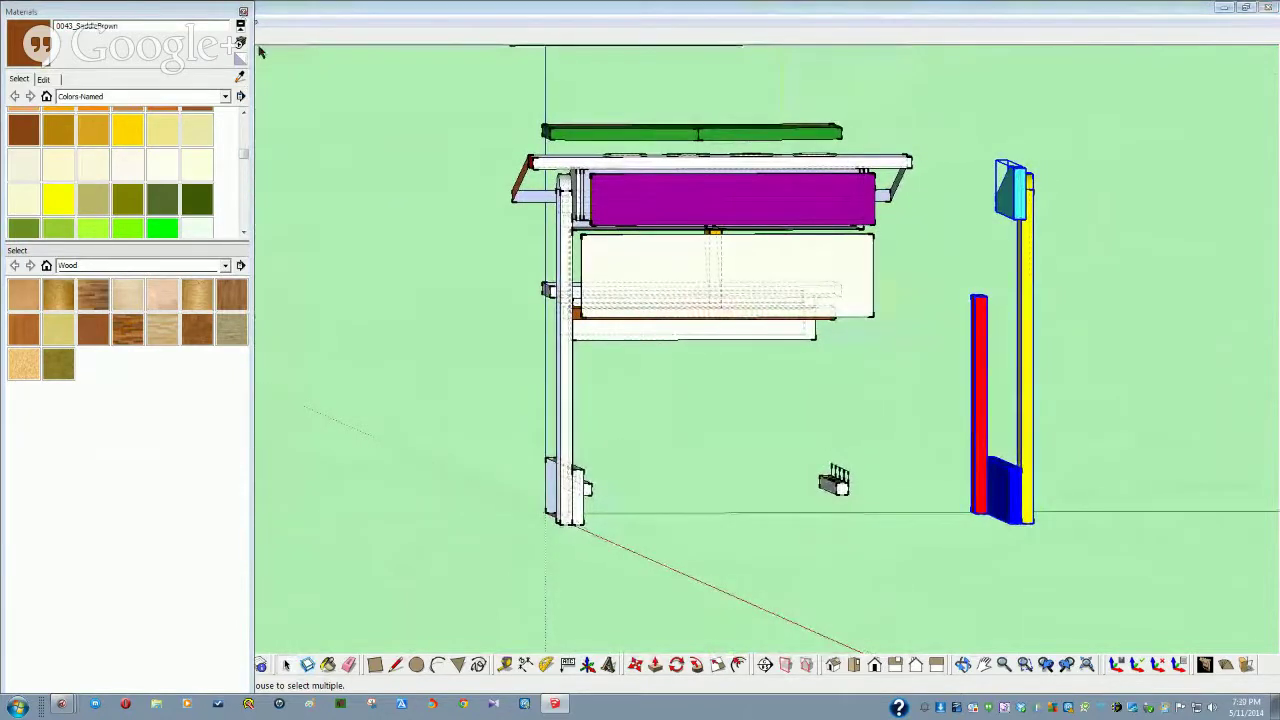
left_click(656, 667)
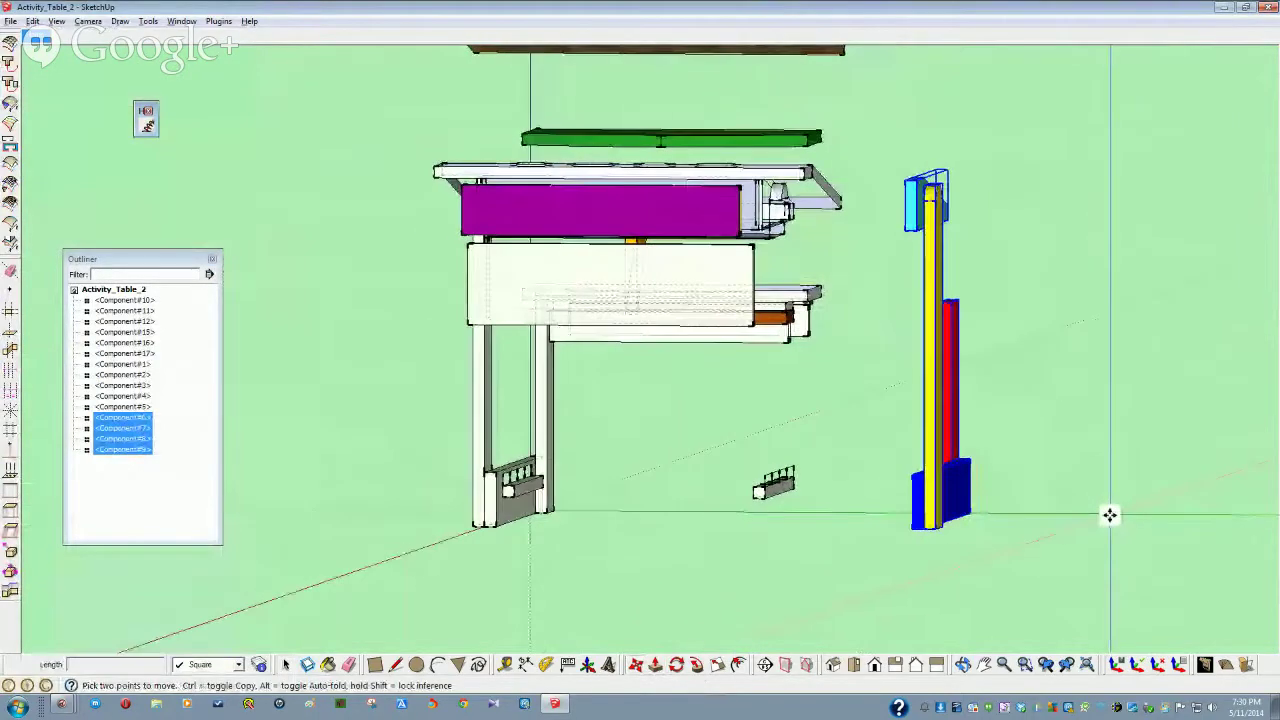
left_click(1110, 515)
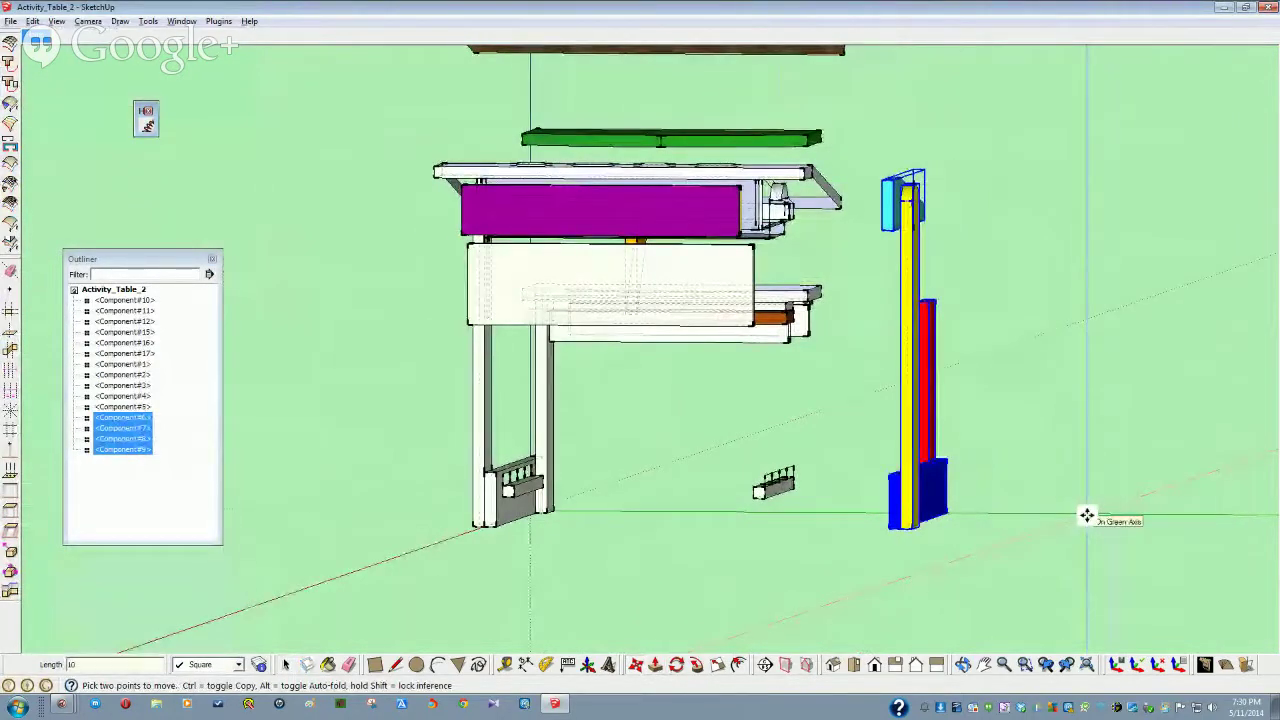
type("10")
key("Return")
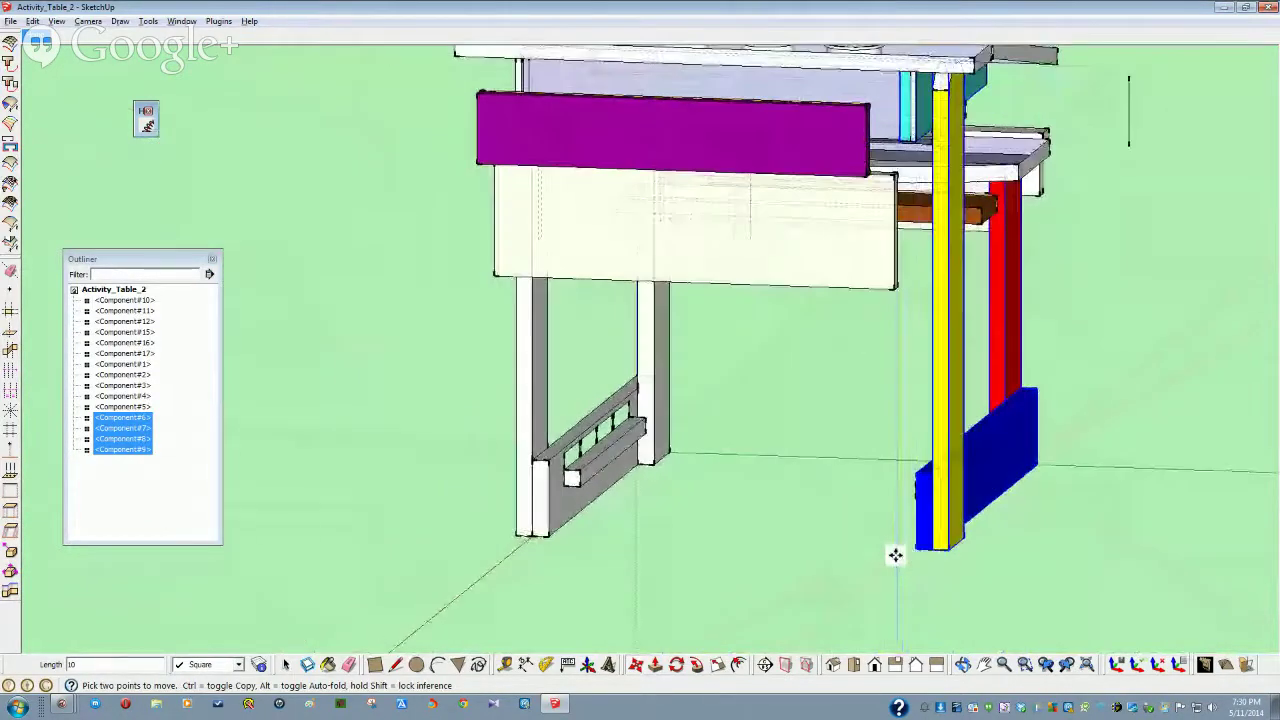
Delete the leftover tall leg geometry at the front of the original unpainted side frame
key("space")
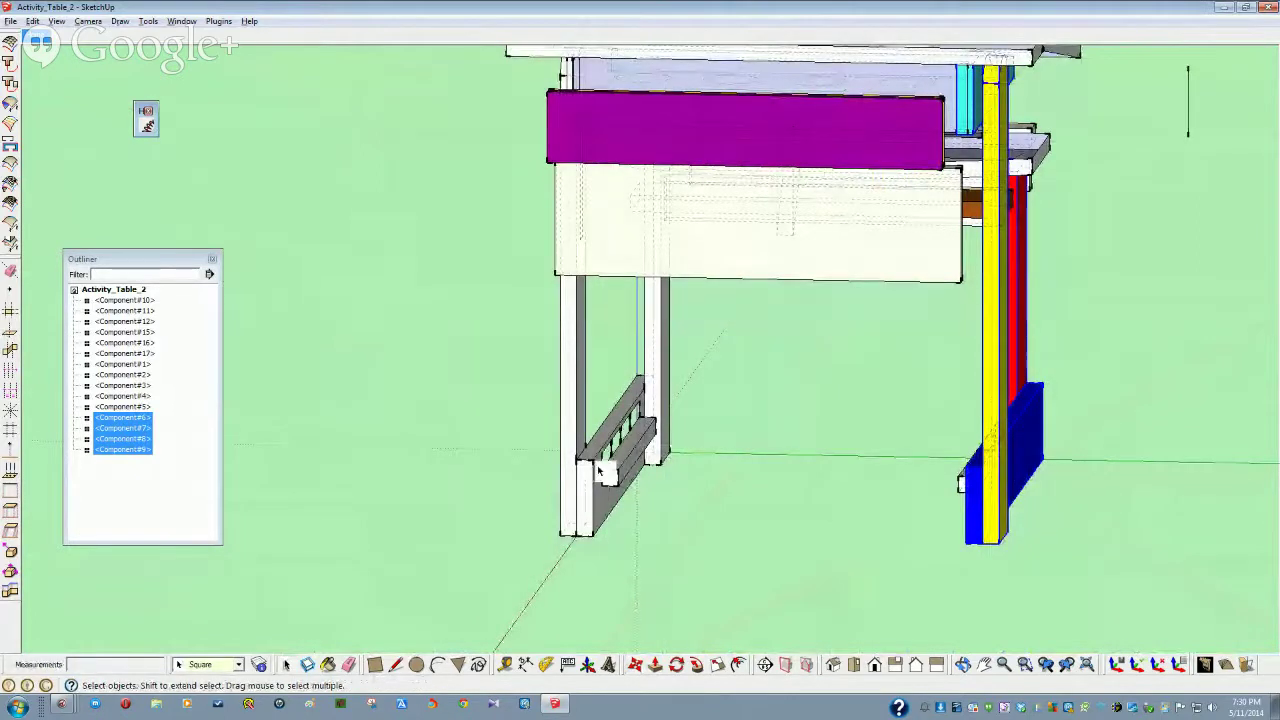
left_click_drag(505, 405, 505, 405)
key("Delete")
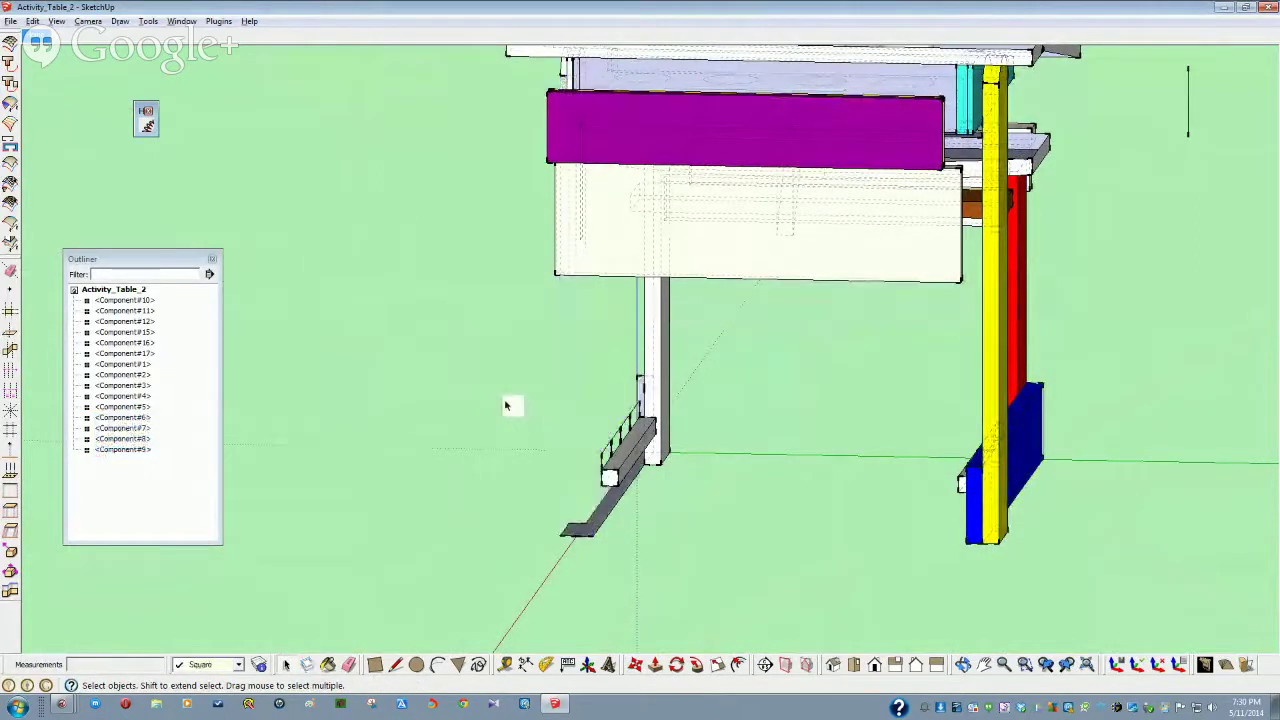
Try to move the blue base rail about 17 3/4" along the green axis onto the opposite side frame, and undo the move
middle_click_drag(590, 553, 1066, 603)
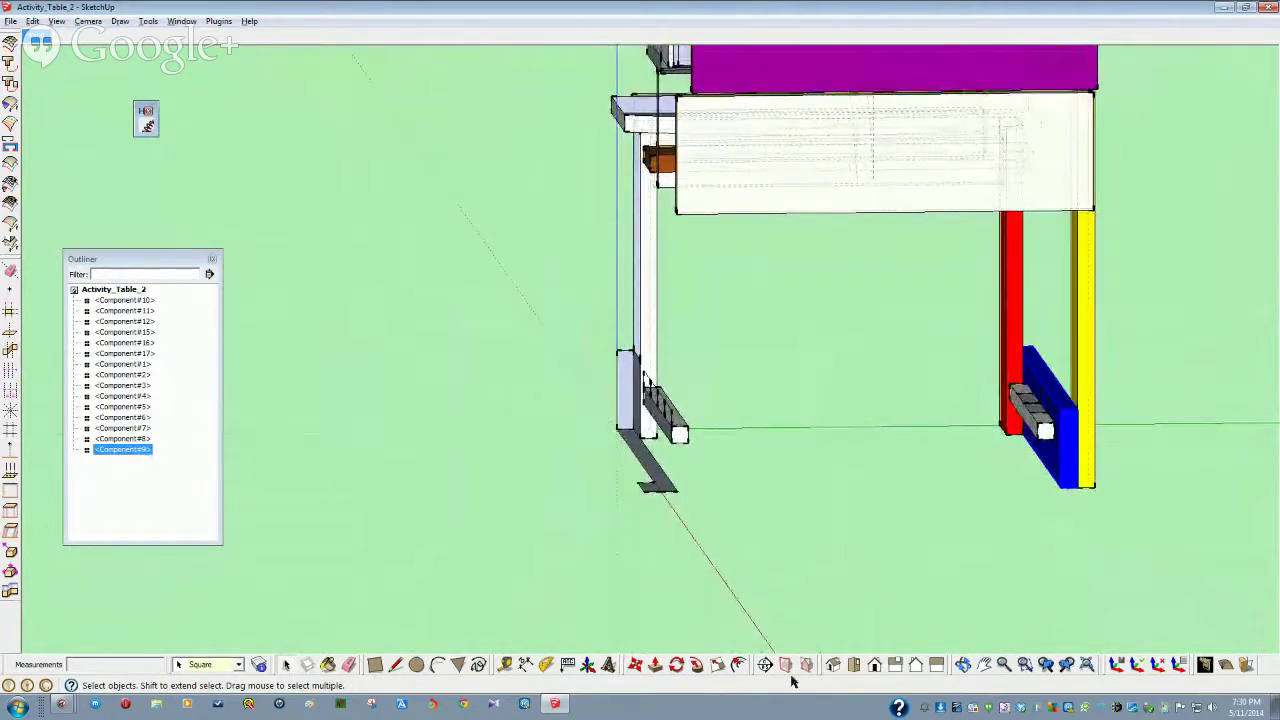
left_click(636, 667)
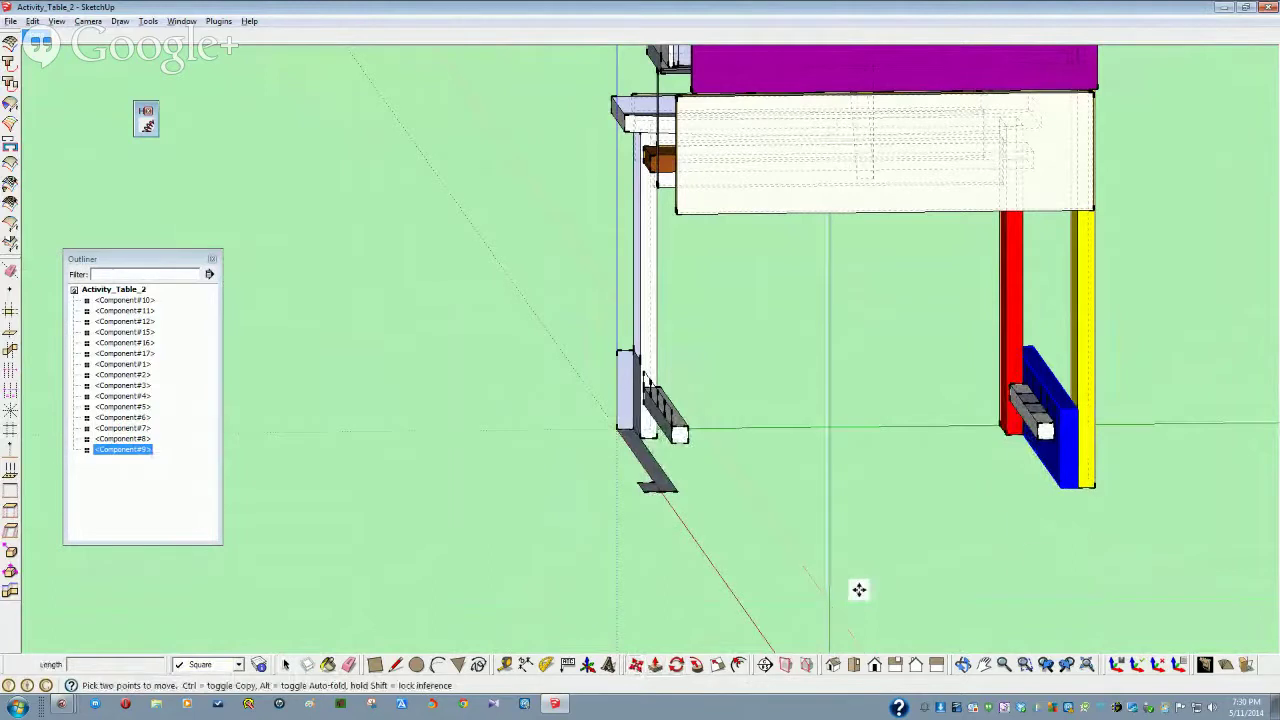
left_click(1081, 488)
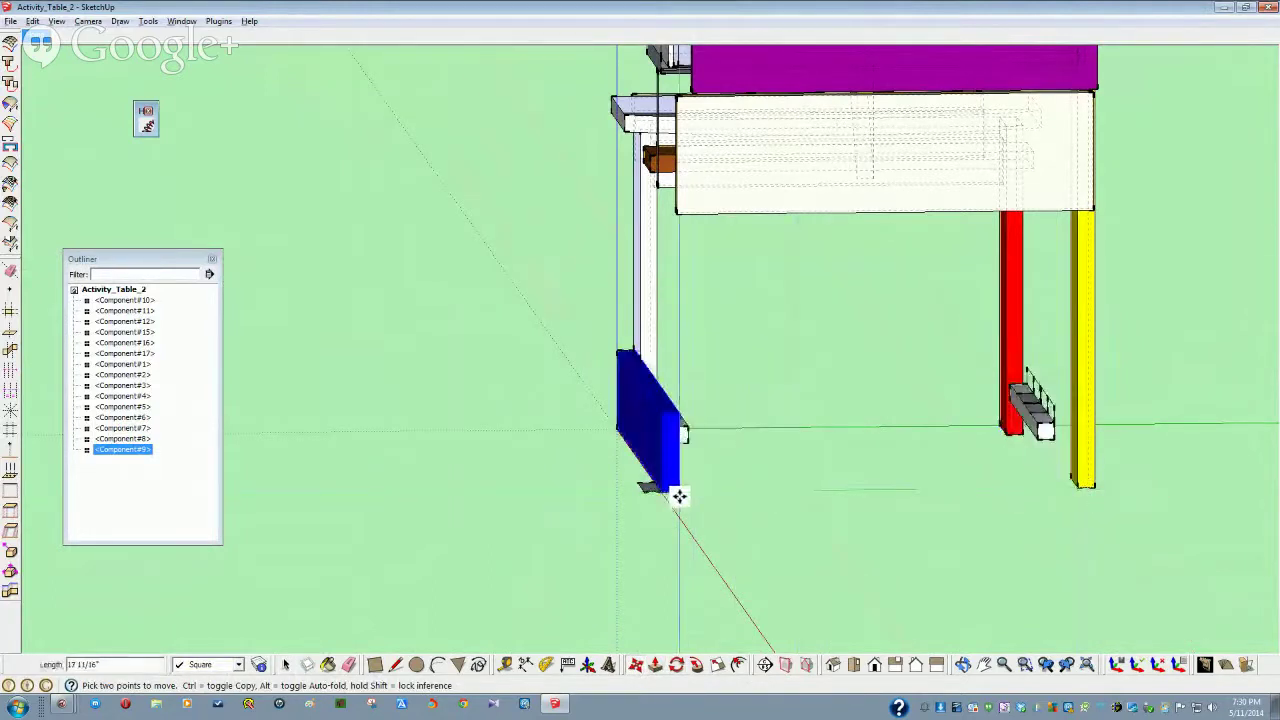
left_click(677, 495)
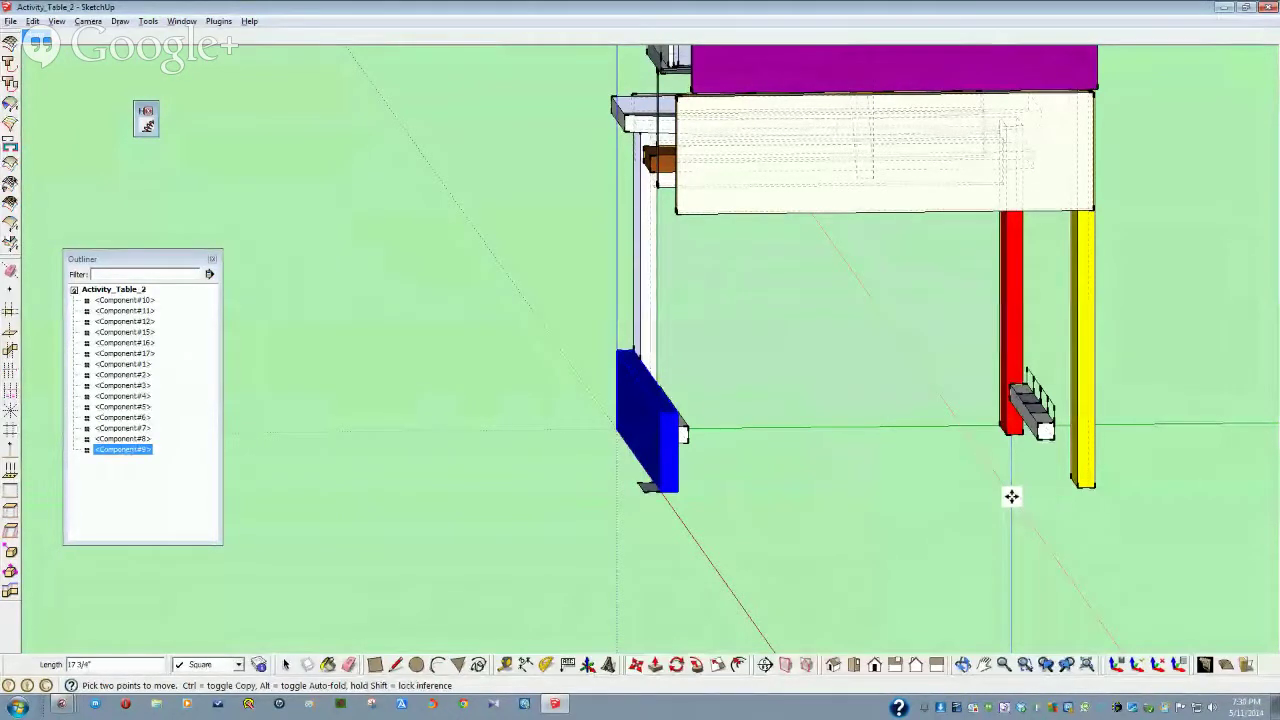
key("ctrl+z")
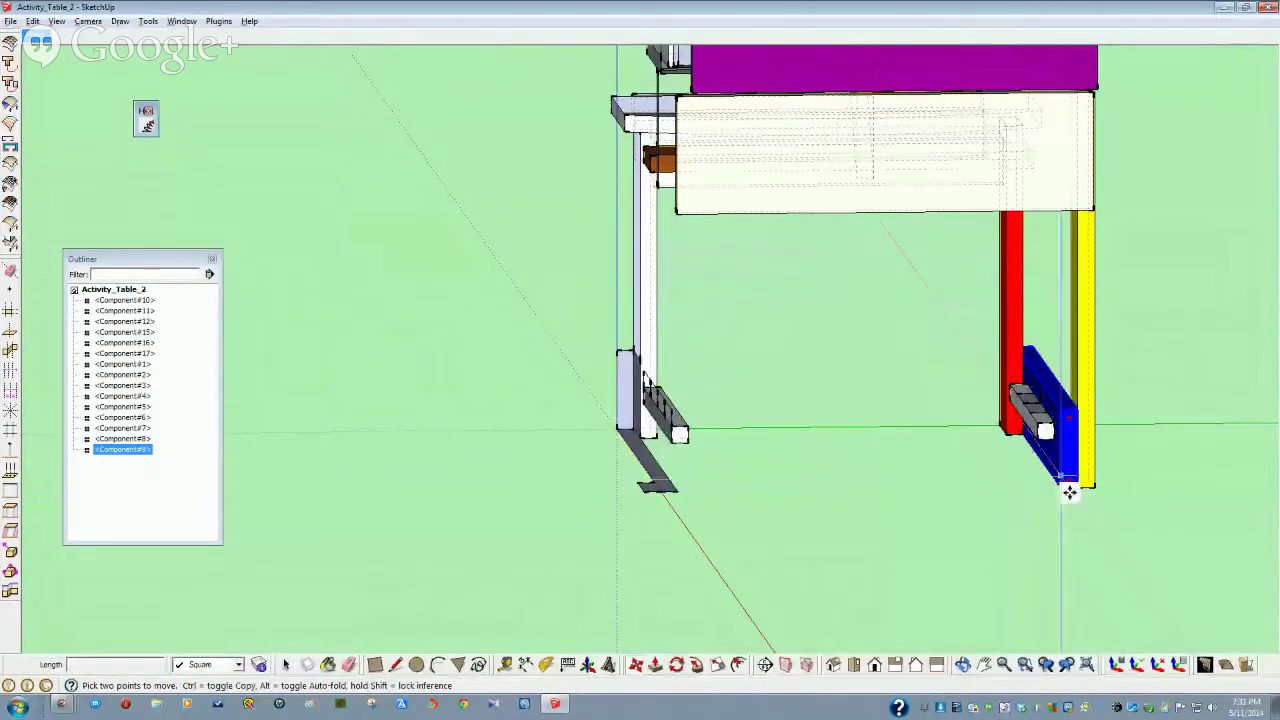
key("space")
Copy the blue base rail 17 3/4" along the green axis onto the bottom of the opposite side frame
left_click(241, 490)
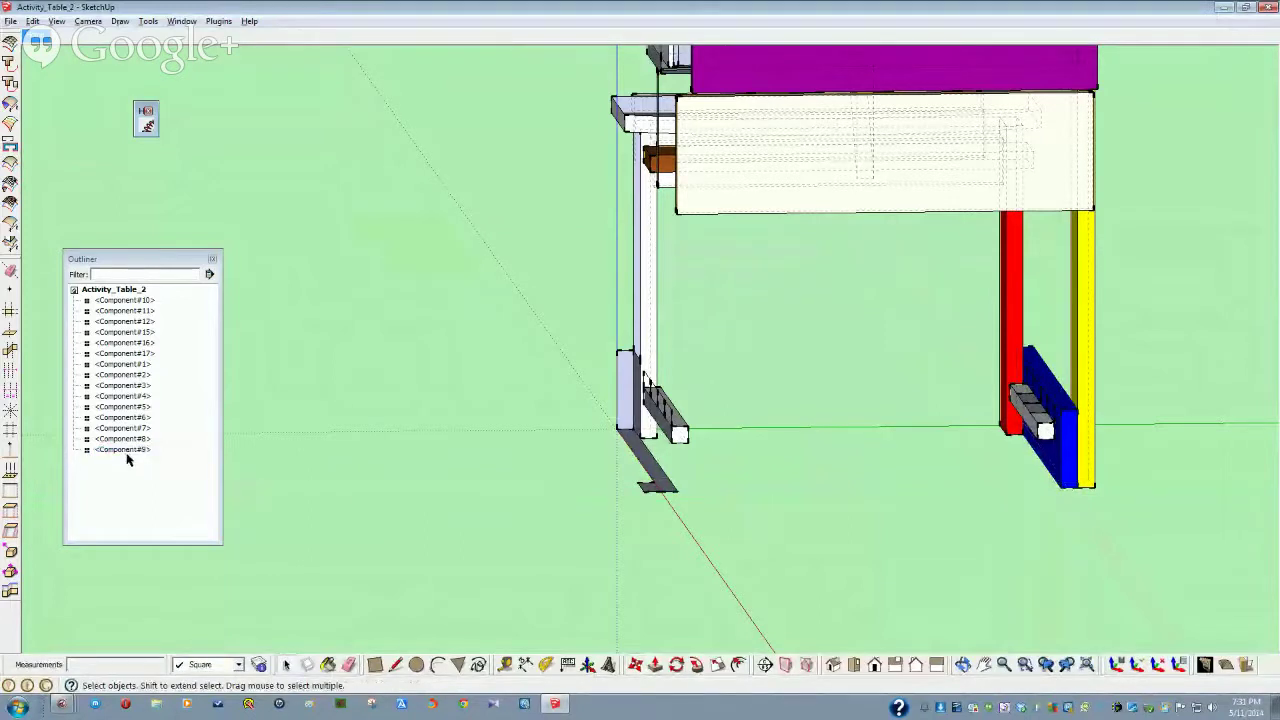
left_click(122, 452)
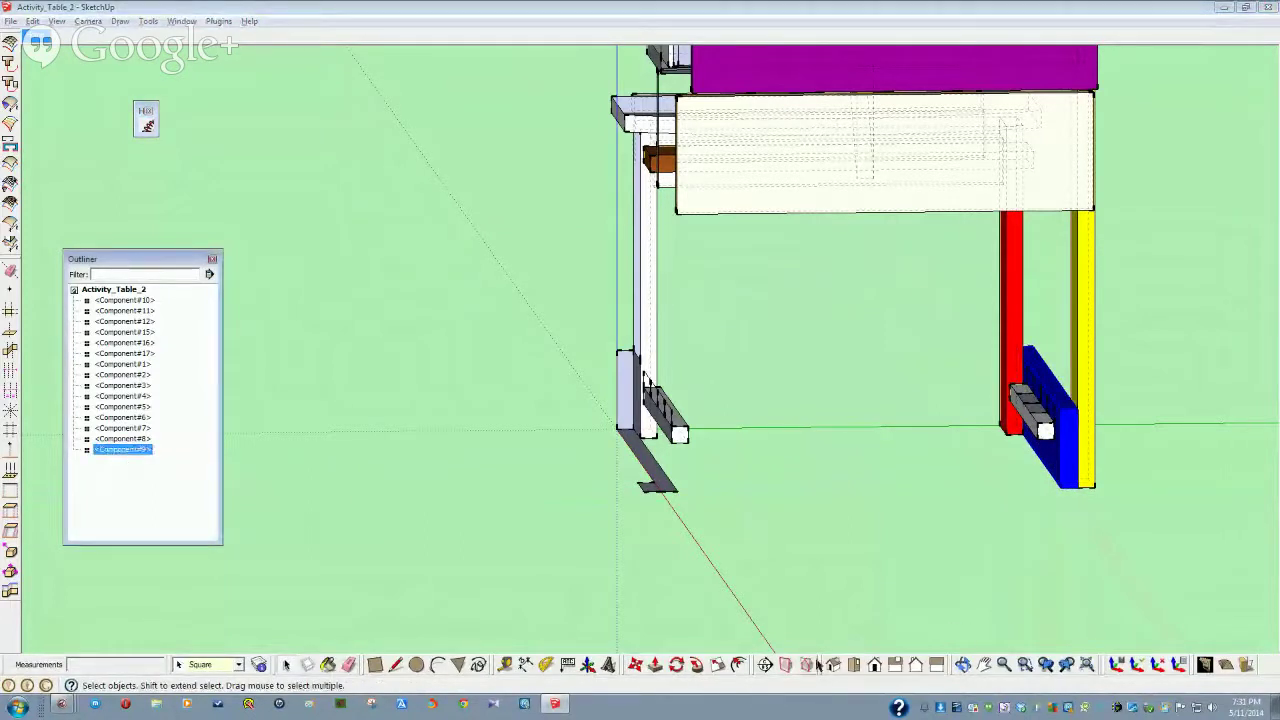
left_click(631, 665)
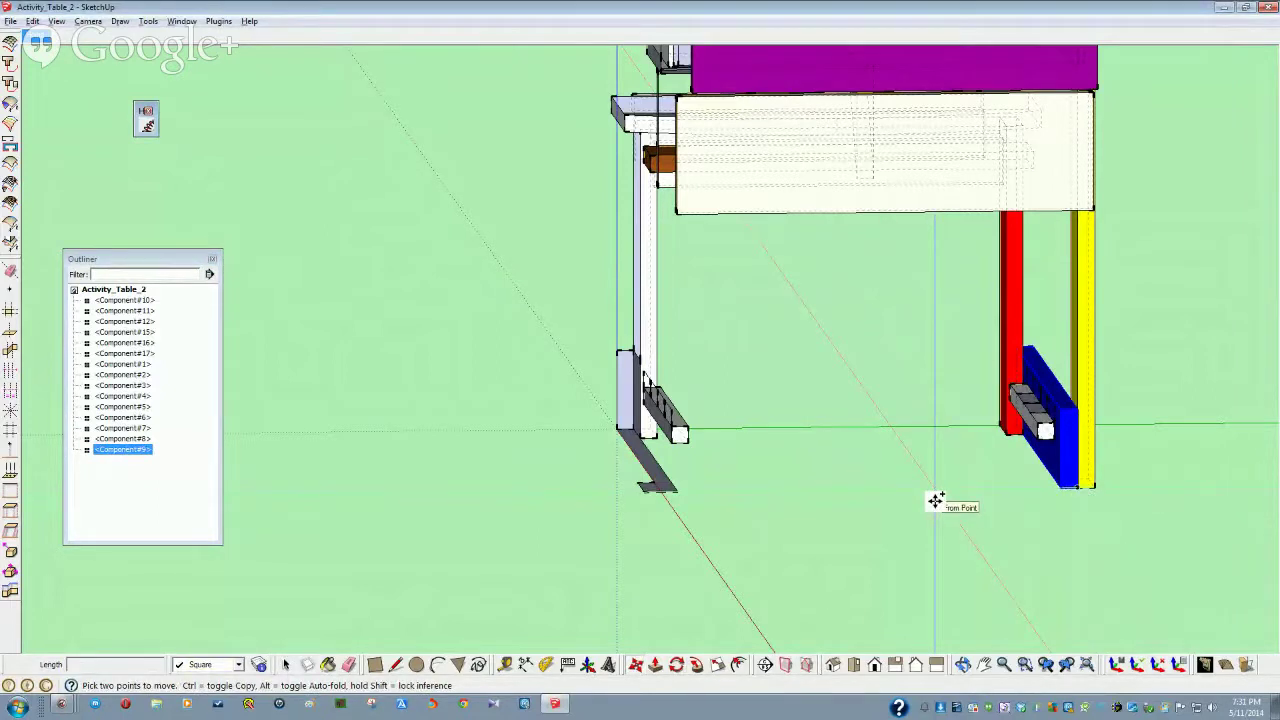
key("ctrl")
left_click(1077, 488)
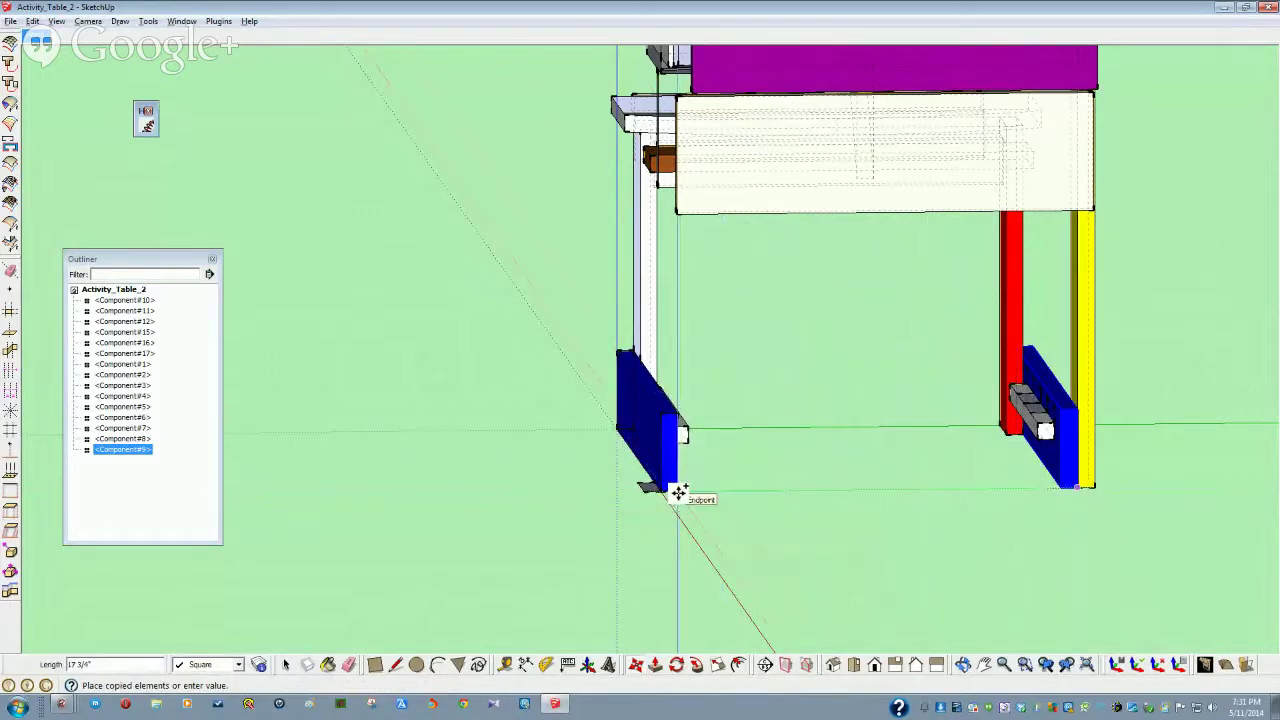
left_click(678, 492)
key("space")
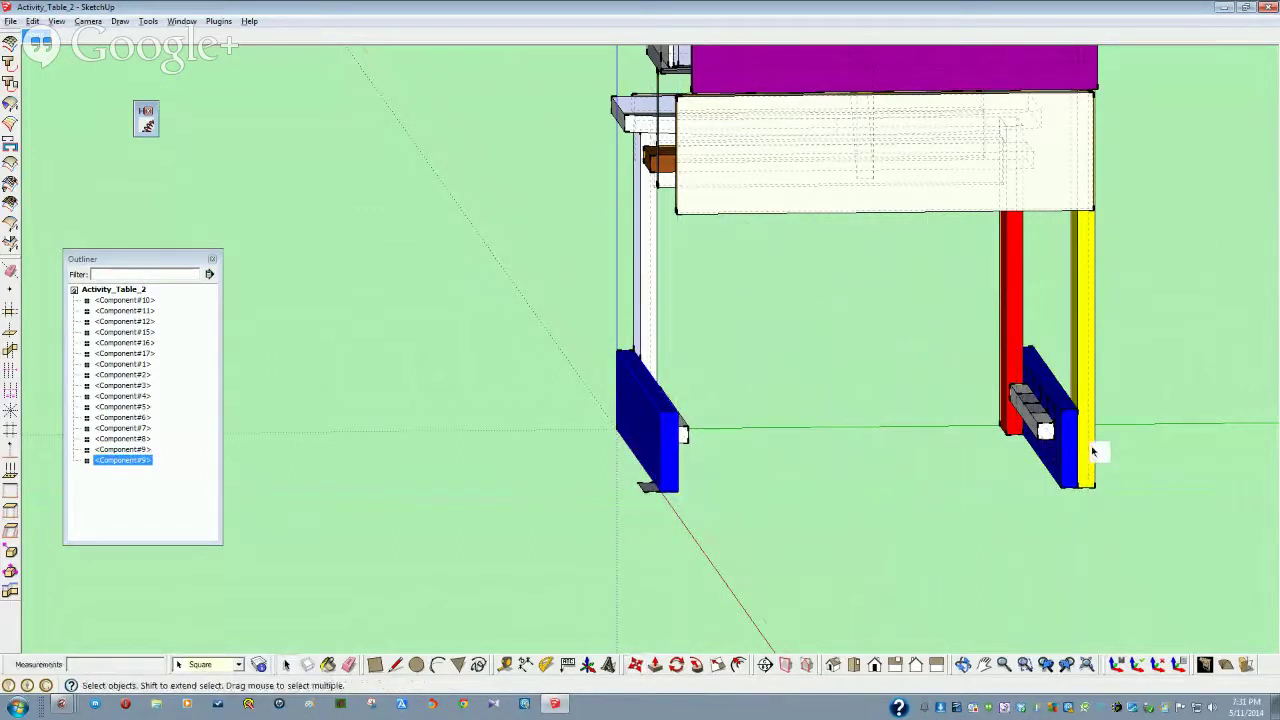
Copy the tall yellow leg 19 1/4" along the green axis to the outer face of the copied blue rail
left_click(1093, 452)
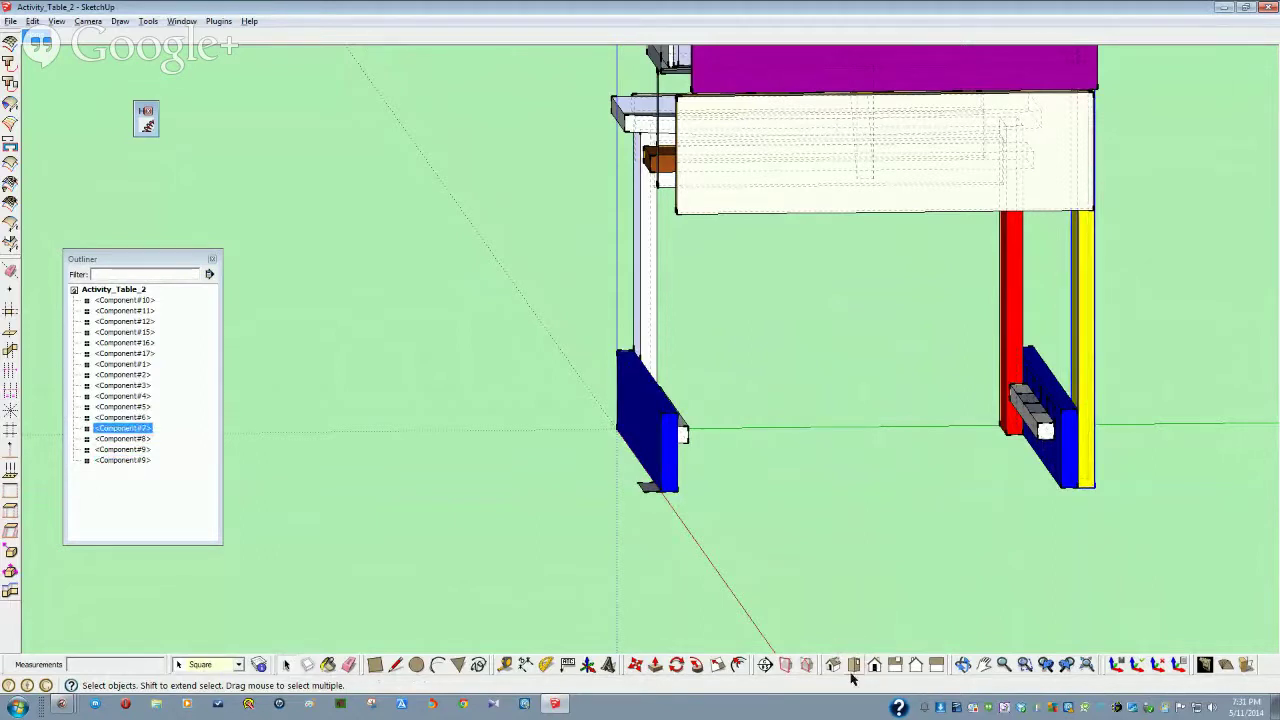
left_click(635, 667)
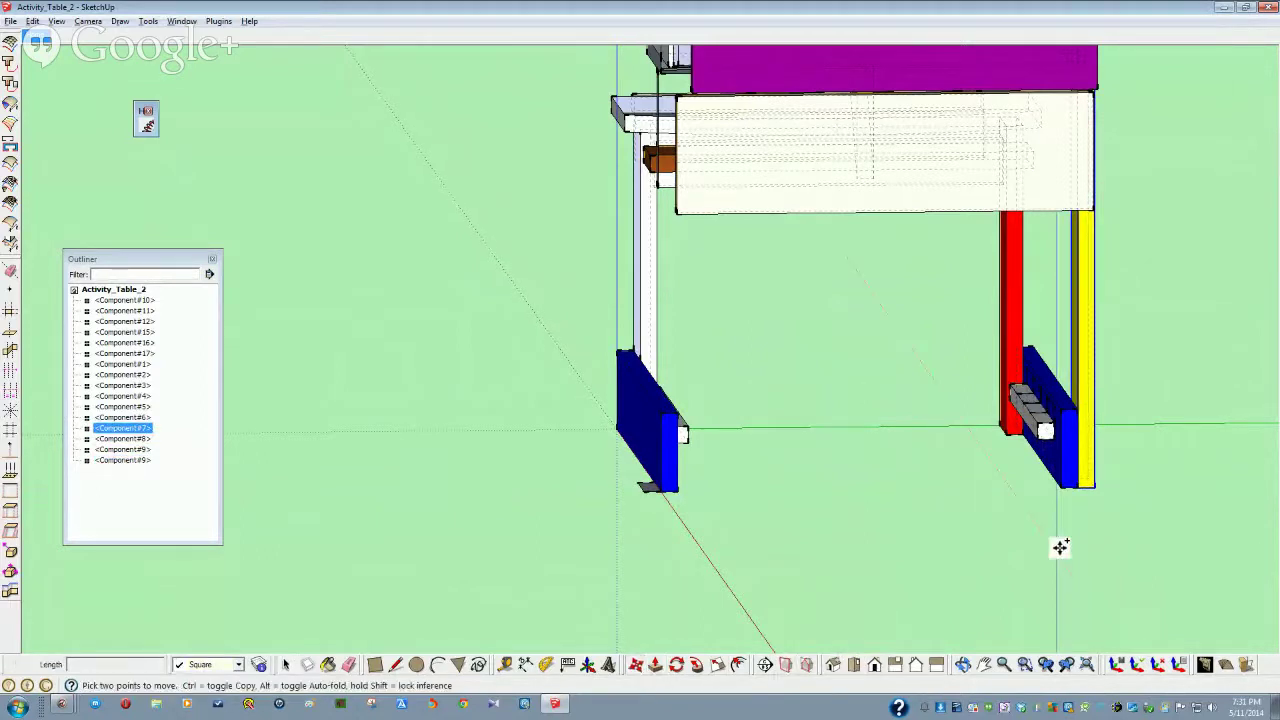
left_click(1094, 487)
key("ctrl")
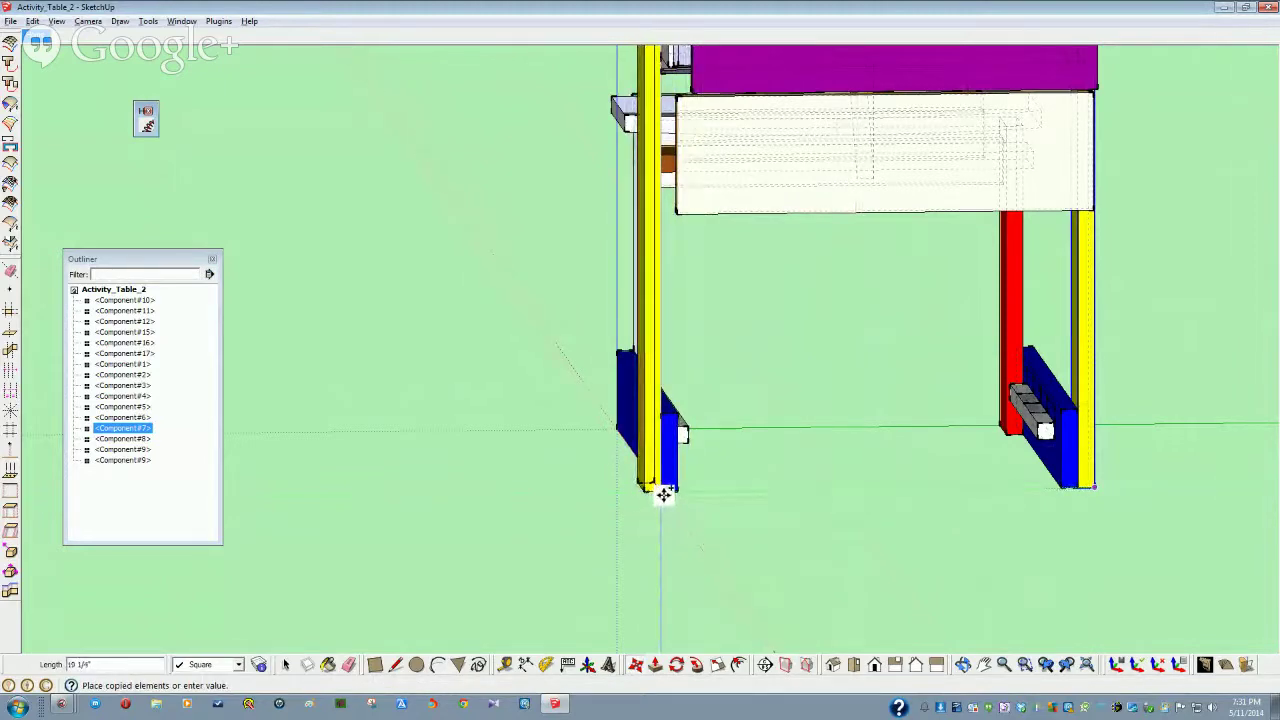
left_click(664, 494)
key("space")
Copy the short red leg from its bottom corner across to the opposite side frame's blue rail
mouse_move(794, 529)
middle_mouse_down()
mouse_move(1053, 576)
mouse_move(1055, 558)
middle_mouse_up()
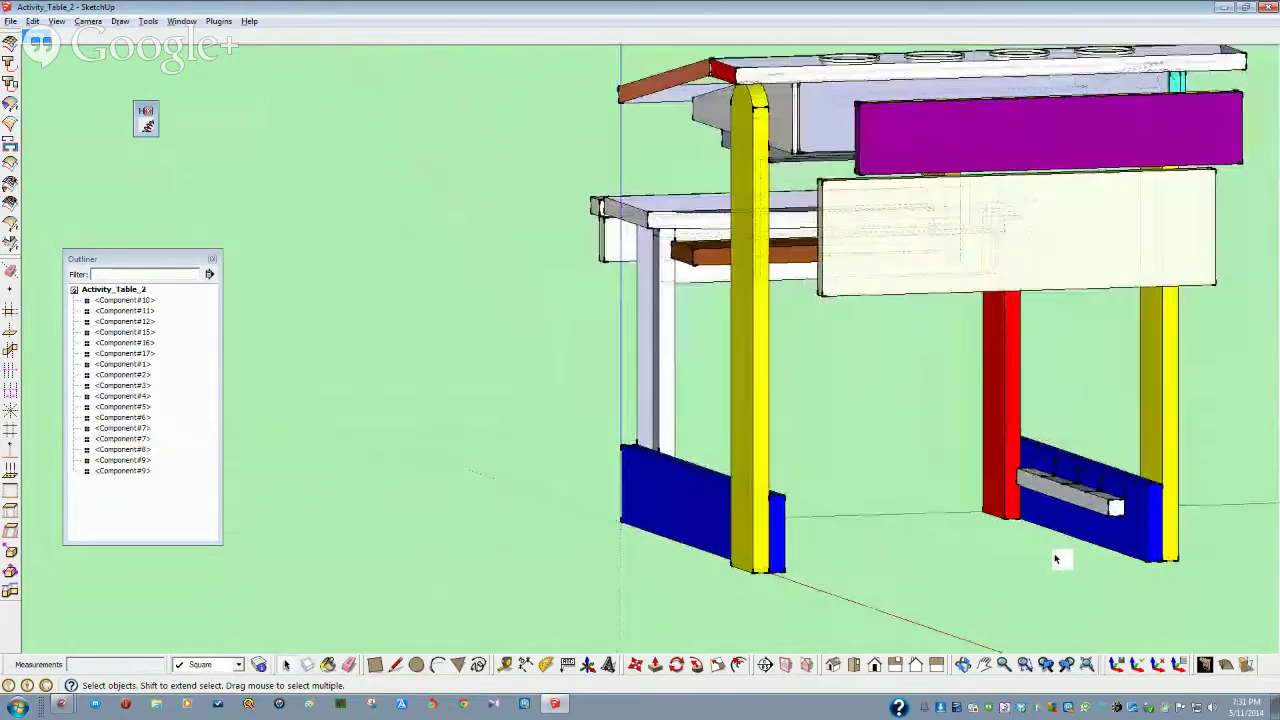
left_click(1000, 424)
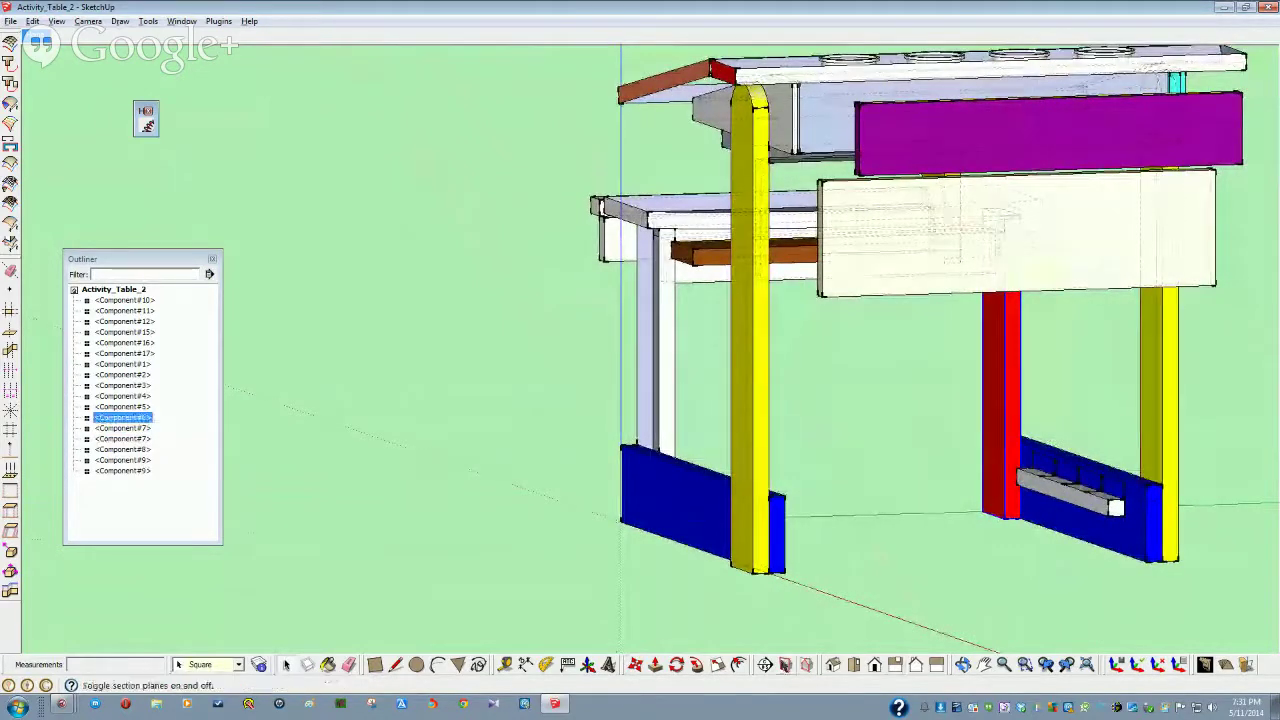
left_click(634, 665)
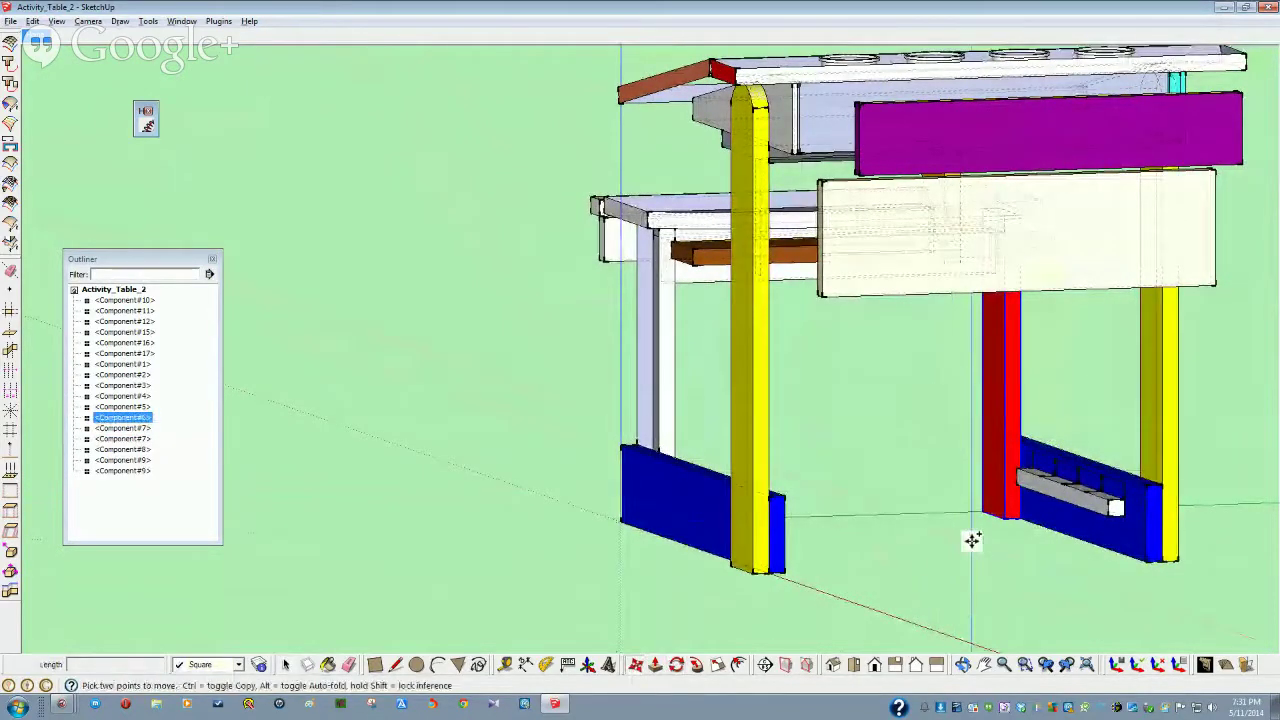
left_click(980, 511)
key("ctrl")
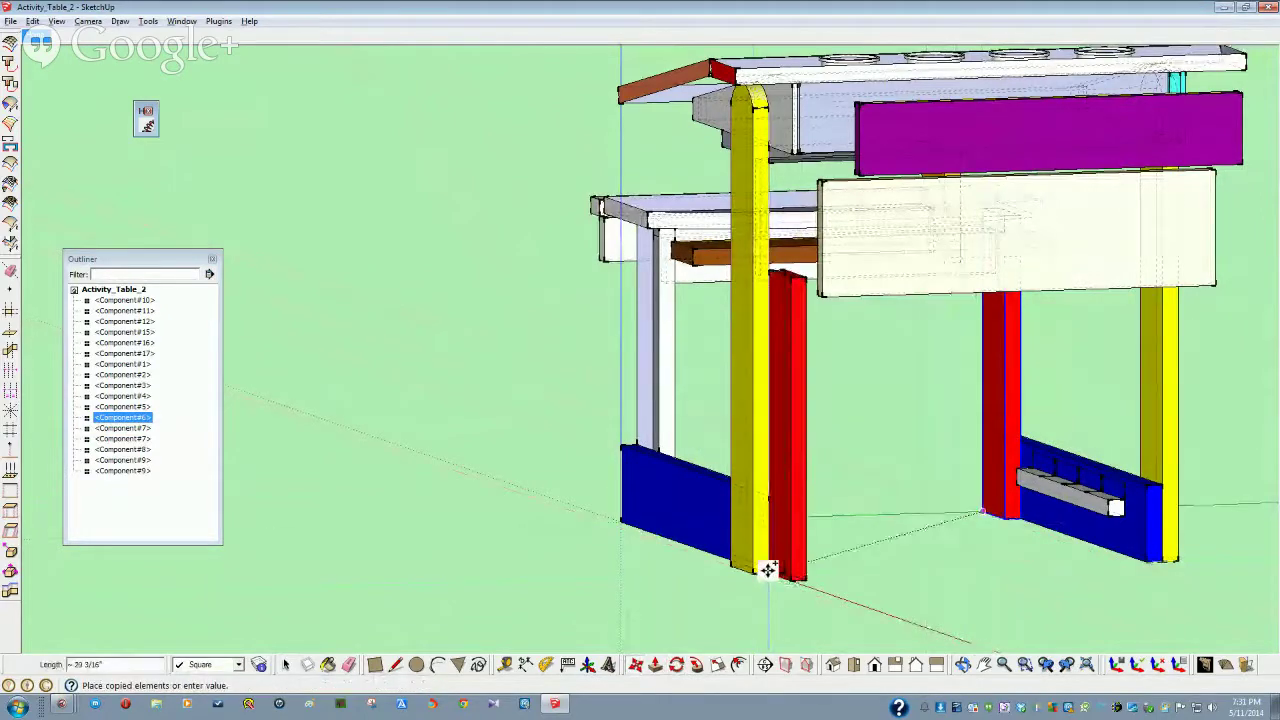
scroll(766, 567, "up", 6)
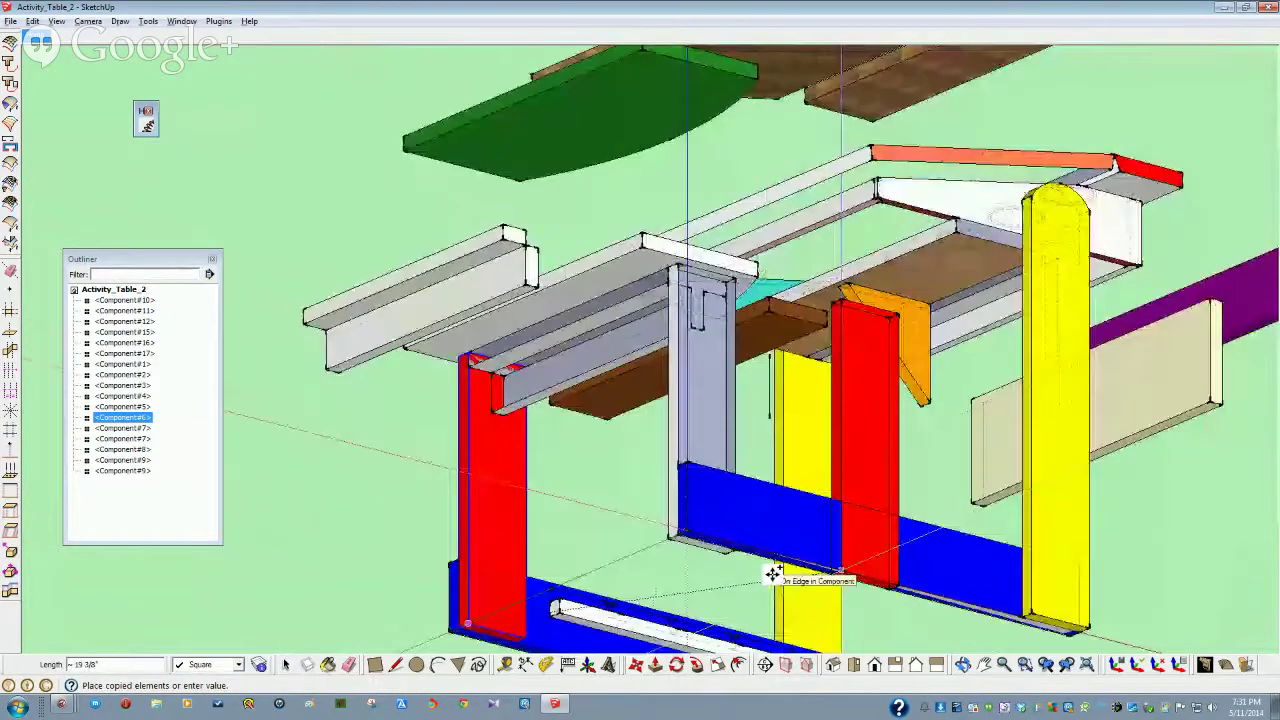
Place a copy of the red leg at the end of the opposite blue rail
middle_click_drag(773, 573, 666, 486)
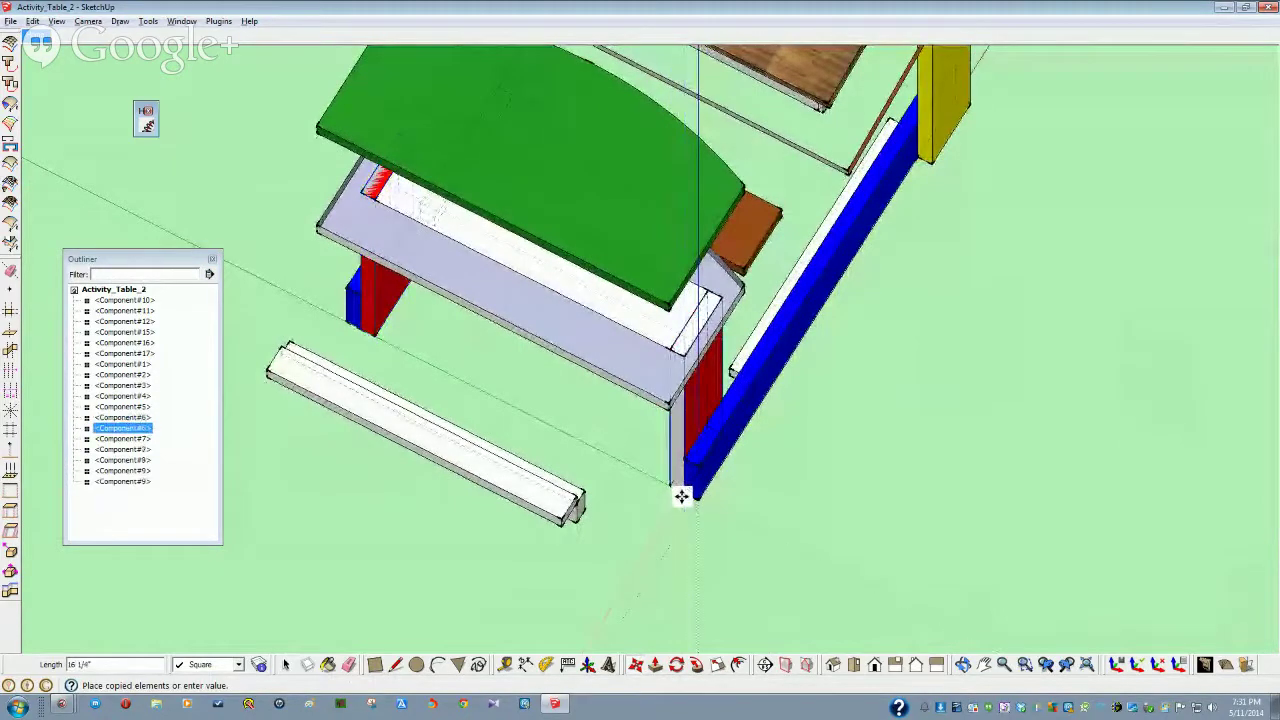
left_click(681, 496)
key("space")
left_click(800, 560)
Delete the loose lavender top face of the bench frame and the grey face spanning the two red legs
middle_click_drag(800, 560, 634, 497)
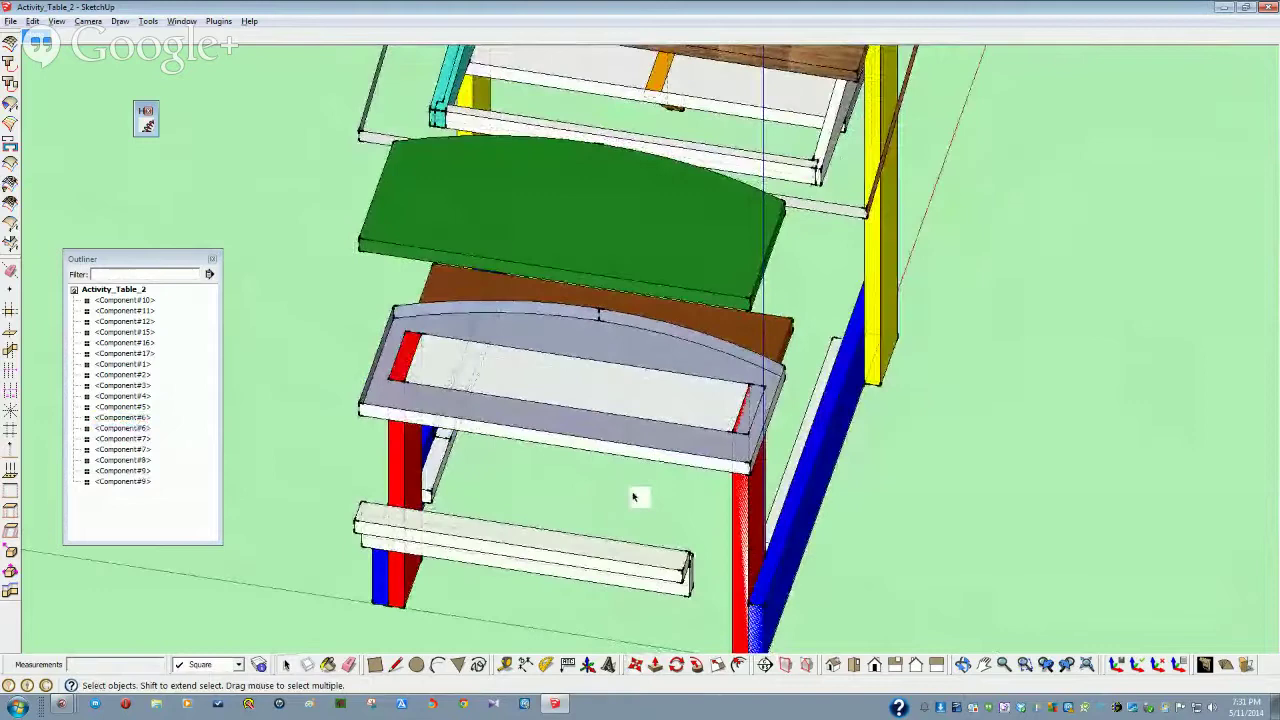
left_click(568, 440)
key("Delete")
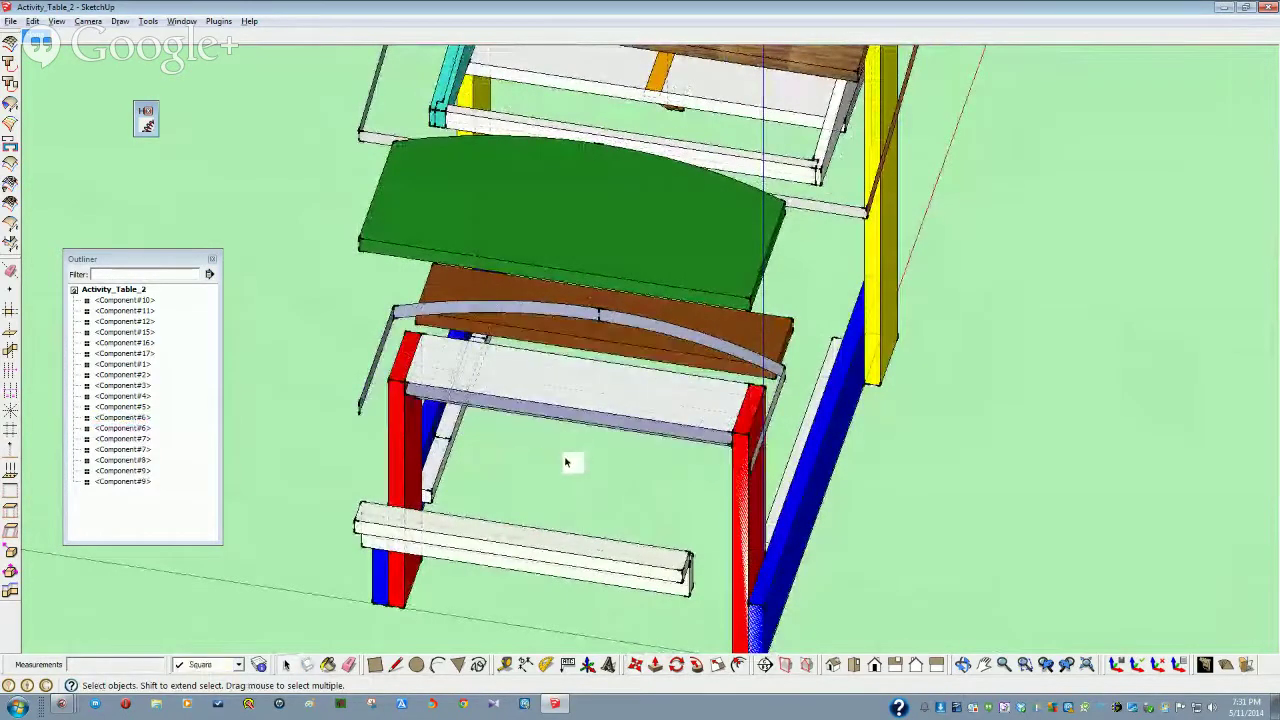
middle_click_drag(600, 467, 601, 481)
middle_click_drag(601, 483, 712, 362)
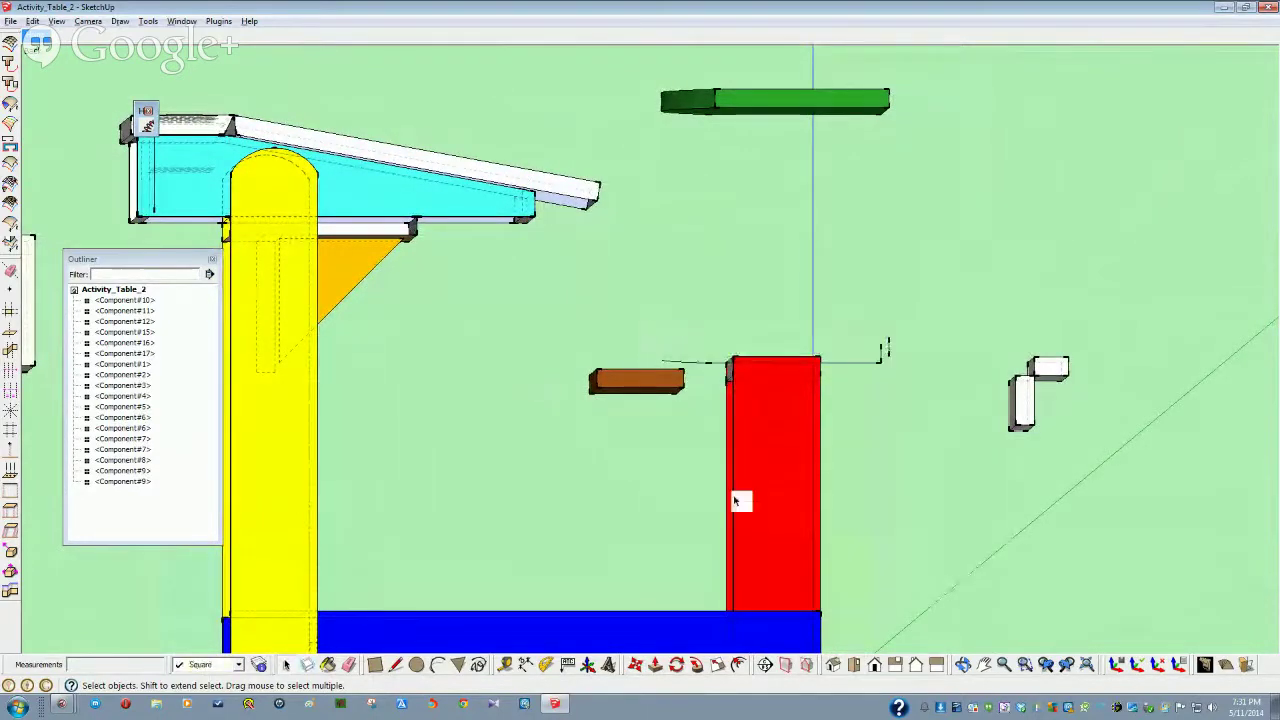
mouse_move(736, 500)
middle_mouse_down()
mouse_move(733, 514)
mouse_move(766, 531)
mouse_move(640, 500)
mouse_move(597, 401)
mouse_move(611, 340)
mouse_move(597, 443)
mouse_move(574, 417)
mouse_move(626, 406)
mouse_move(760, 415)
mouse_move(903, 446)
mouse_move(950, 438)
mouse_move(686, 358)
mouse_move(671, 360)
mouse_move(714, 380)
mouse_move(676, 424)
middle_mouse_up()
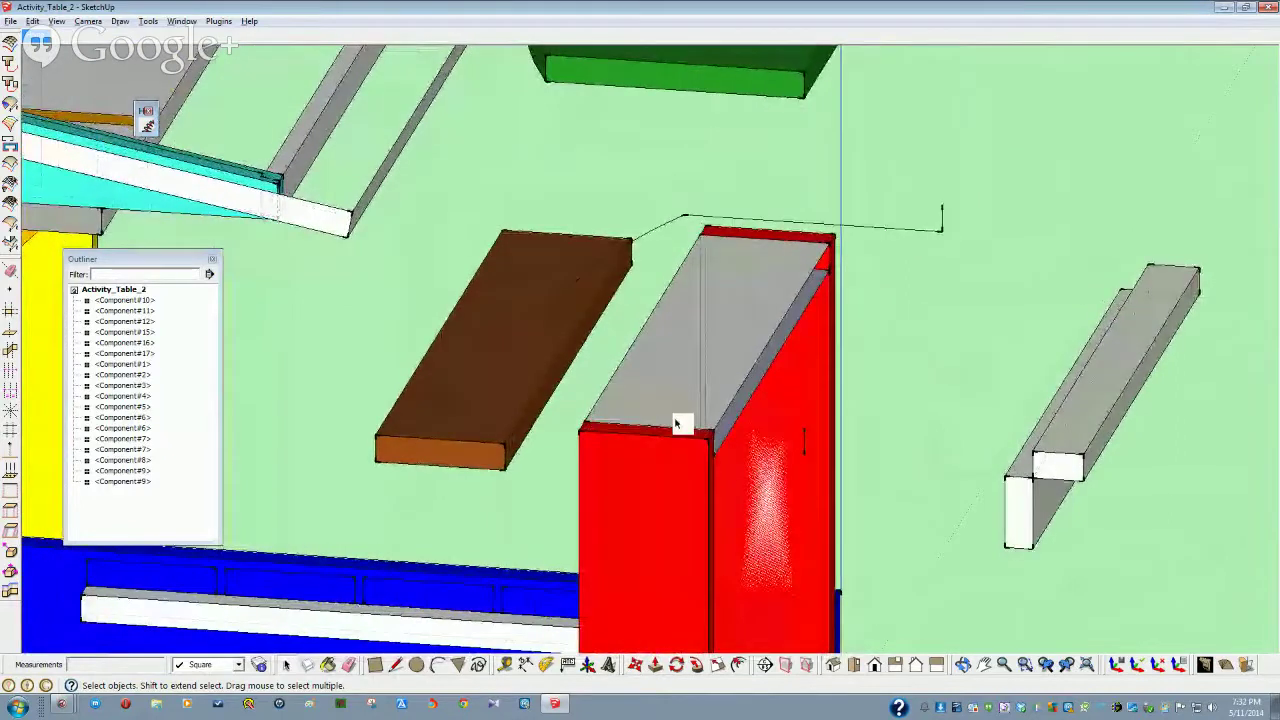
left_click(639, 374)
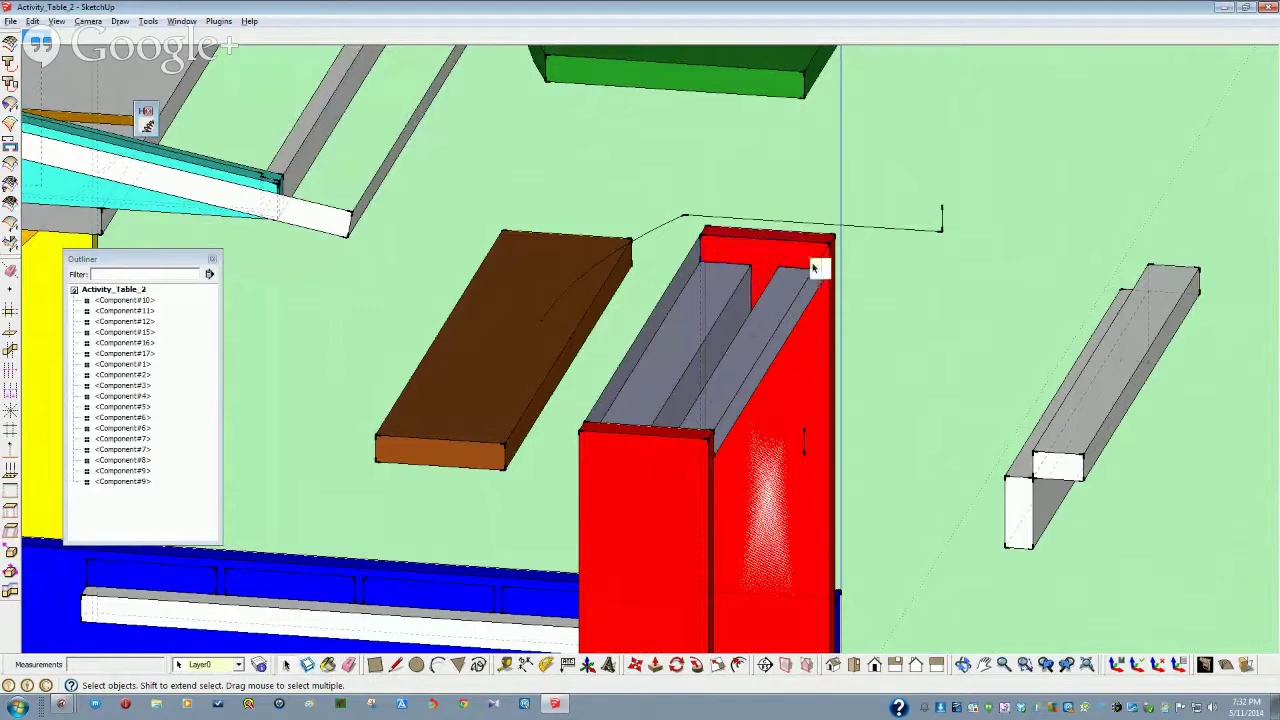
Check the red leg's width, and pull the side face of the upper white bench board out by 3 1/2"
double_click(598, 530)
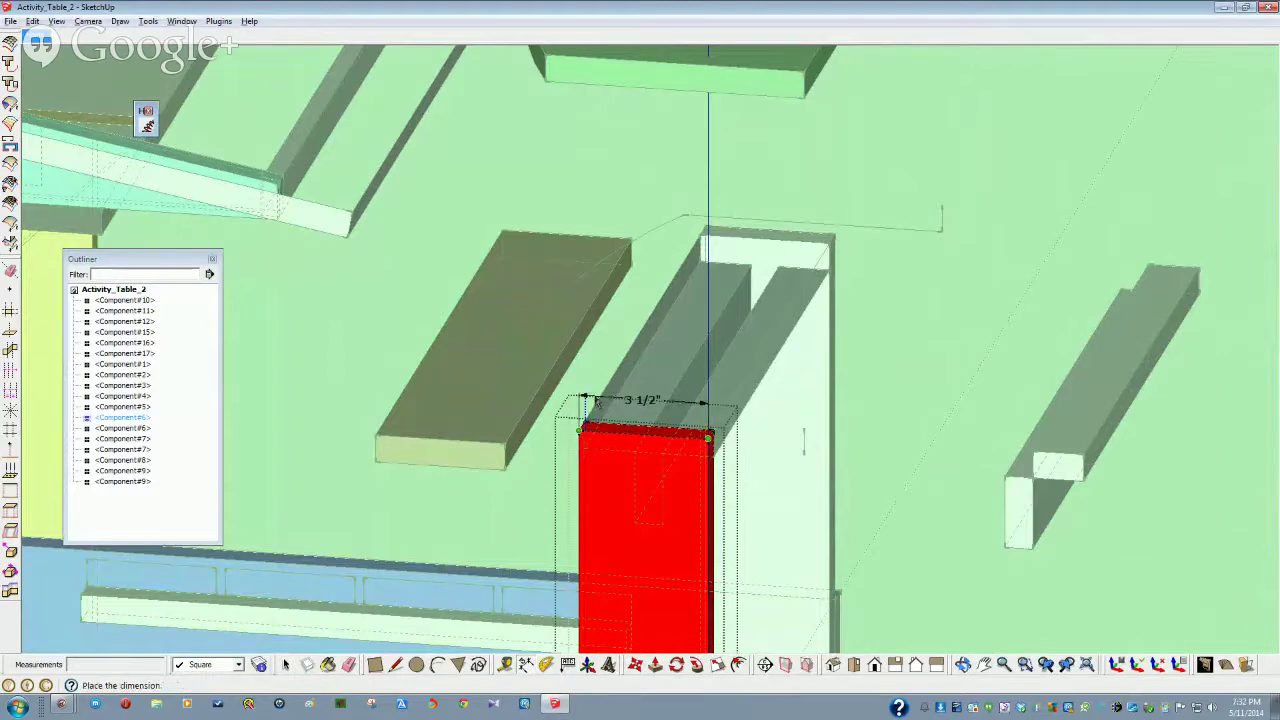
middle_click_drag(1072, 470, 1090, 436)
left_click(1110, 402)
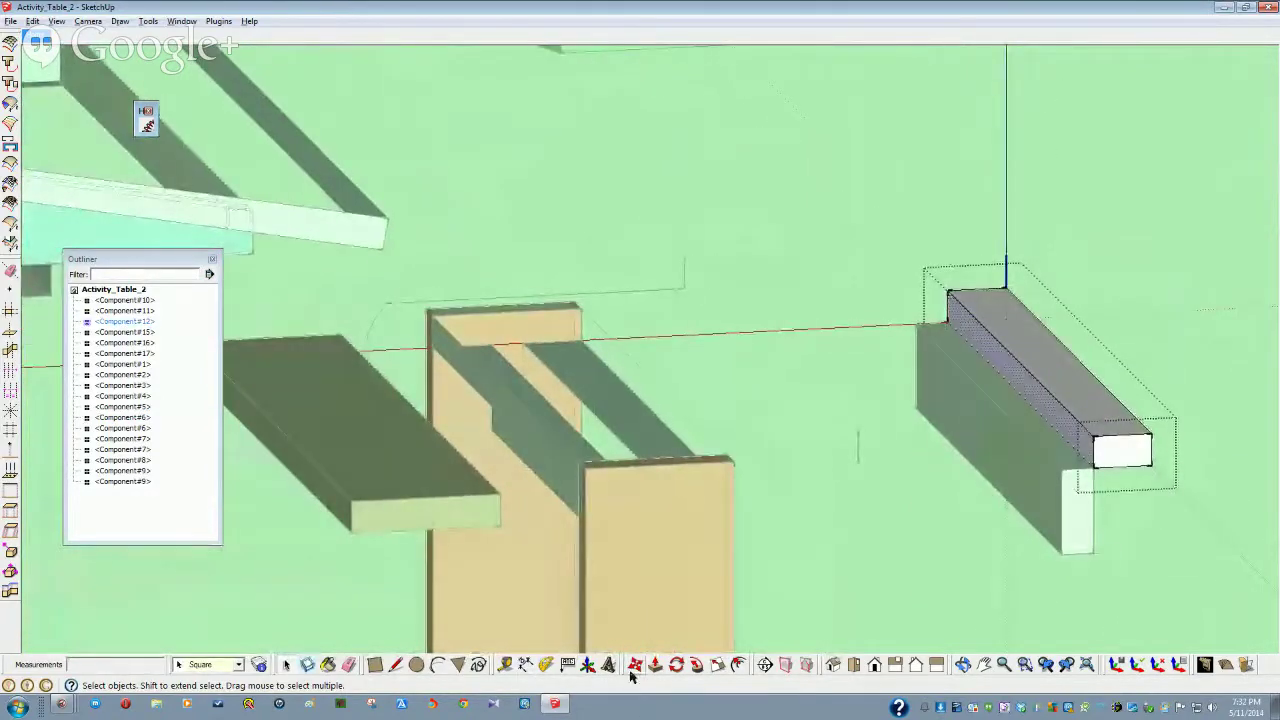
left_click(861, 618)
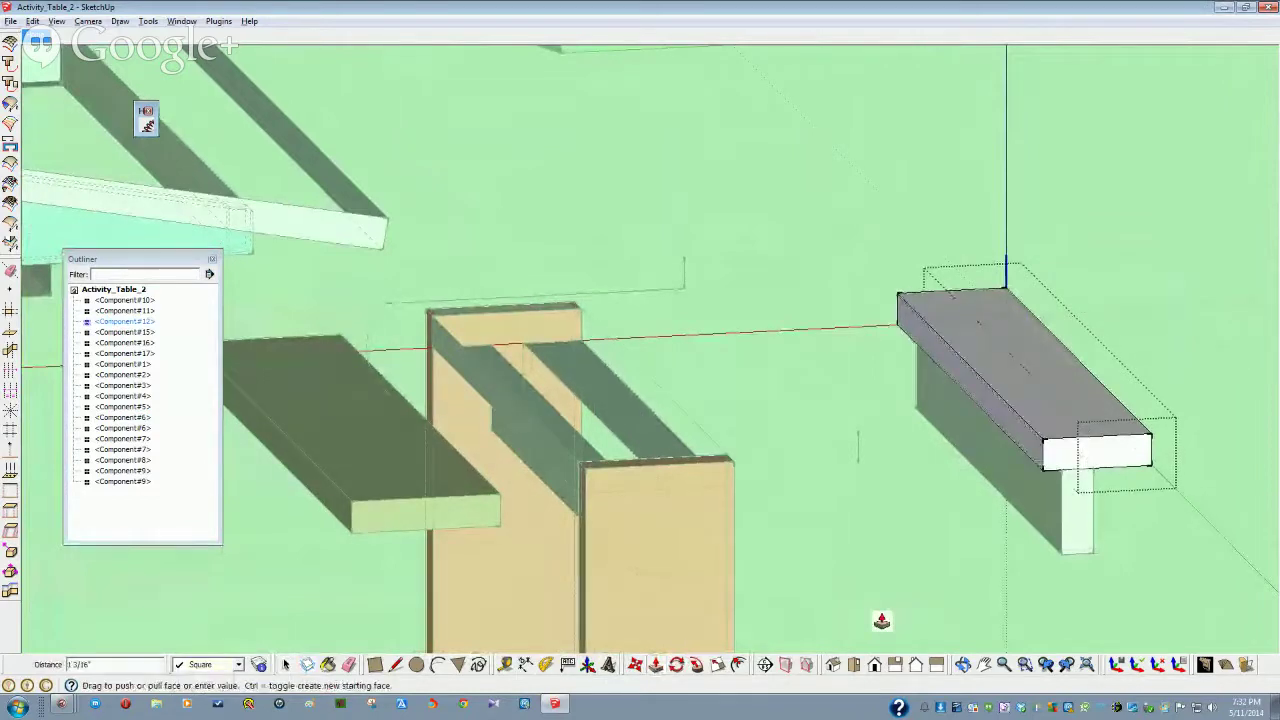
type("3 1/2")
key("Return")
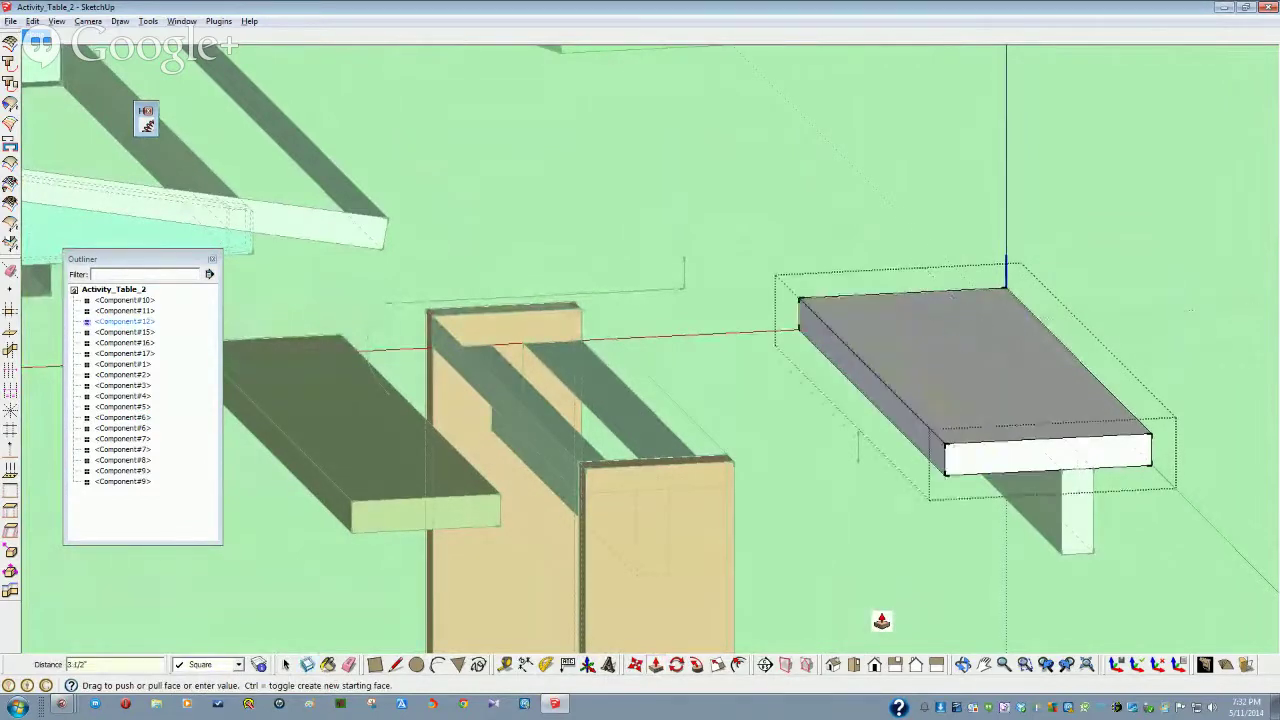
key("space")
key("F3")
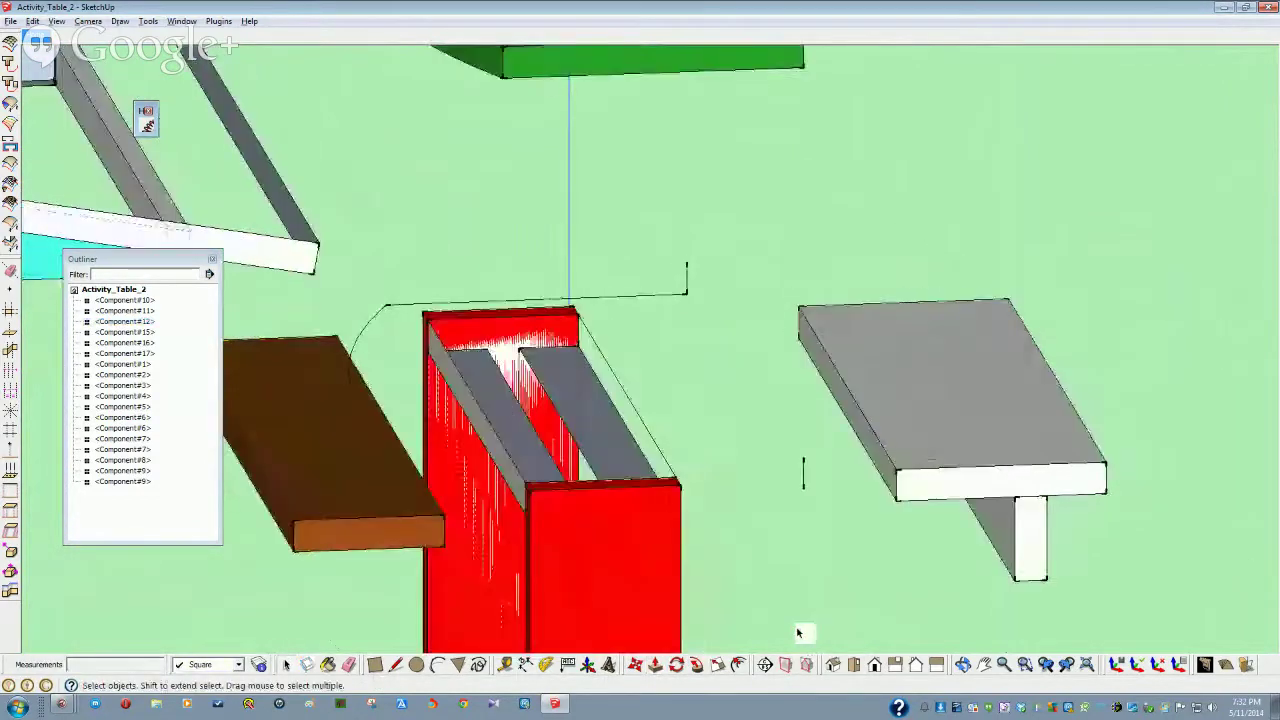
Move the T-shaped pair of white boards 8 5/8" onto the tops of the red legs
middle_click_drag(912, 510, 803, 508)
left_click(805, 505)
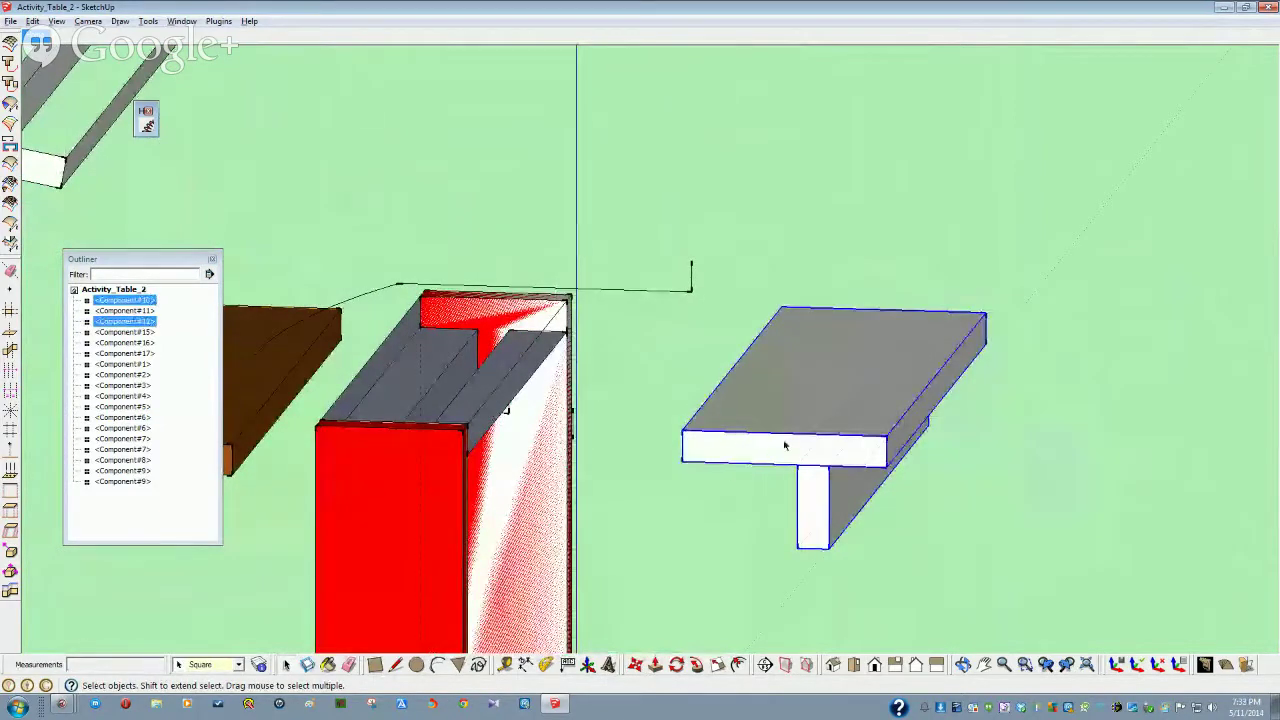
middle_click_drag(784, 446, 872, 440)
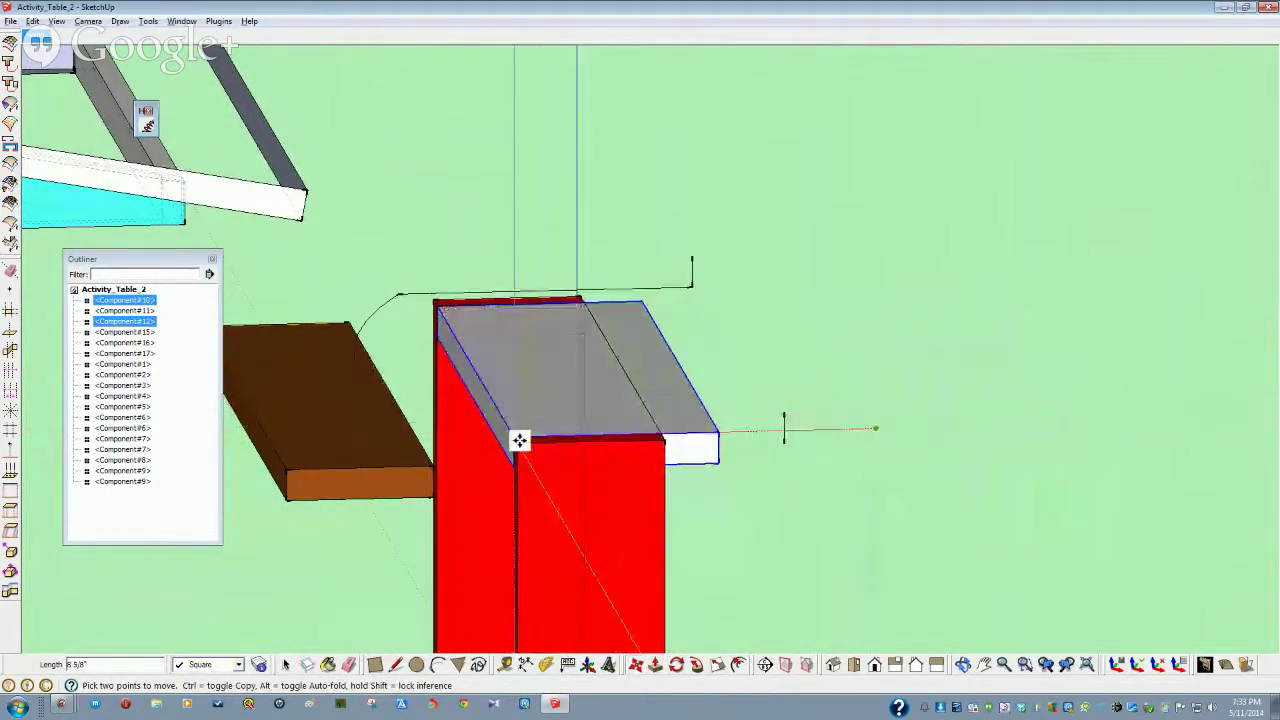
middle_click_drag(517, 457, 949, 394)
key("space")
left_click(800, 417)
Move the green curved seat straight down 10" onto the bench frame
middle_click_drag(680, 354, 572, 529)
left_click(614, 171)
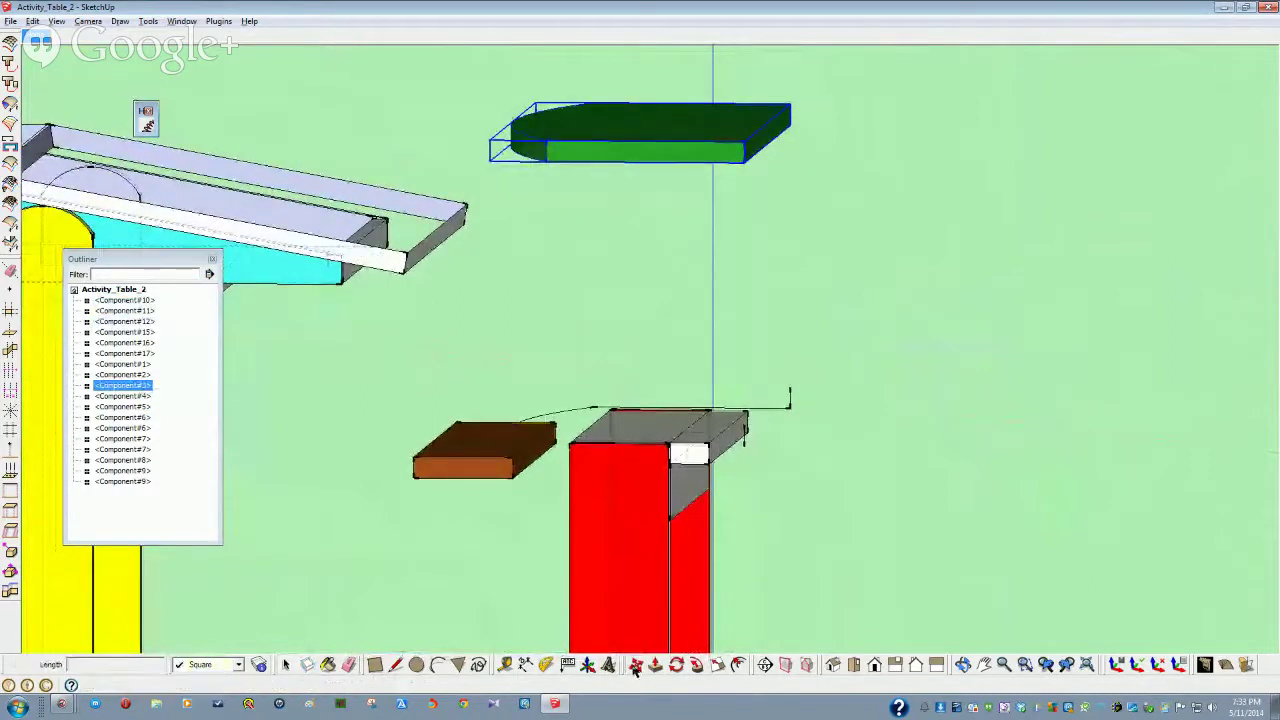
left_click(862, 329)
type("1")
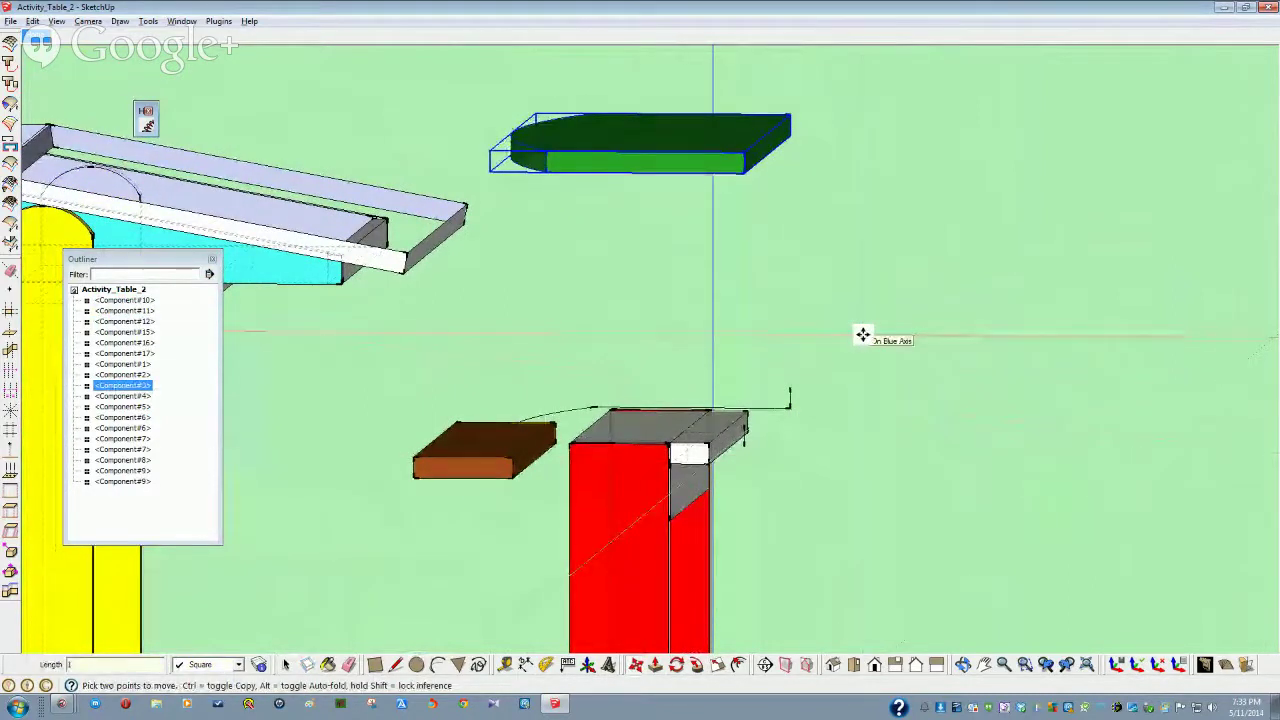
type("0")
key("Return")
middle_click_drag(862, 334, 886, 474)
key("space")
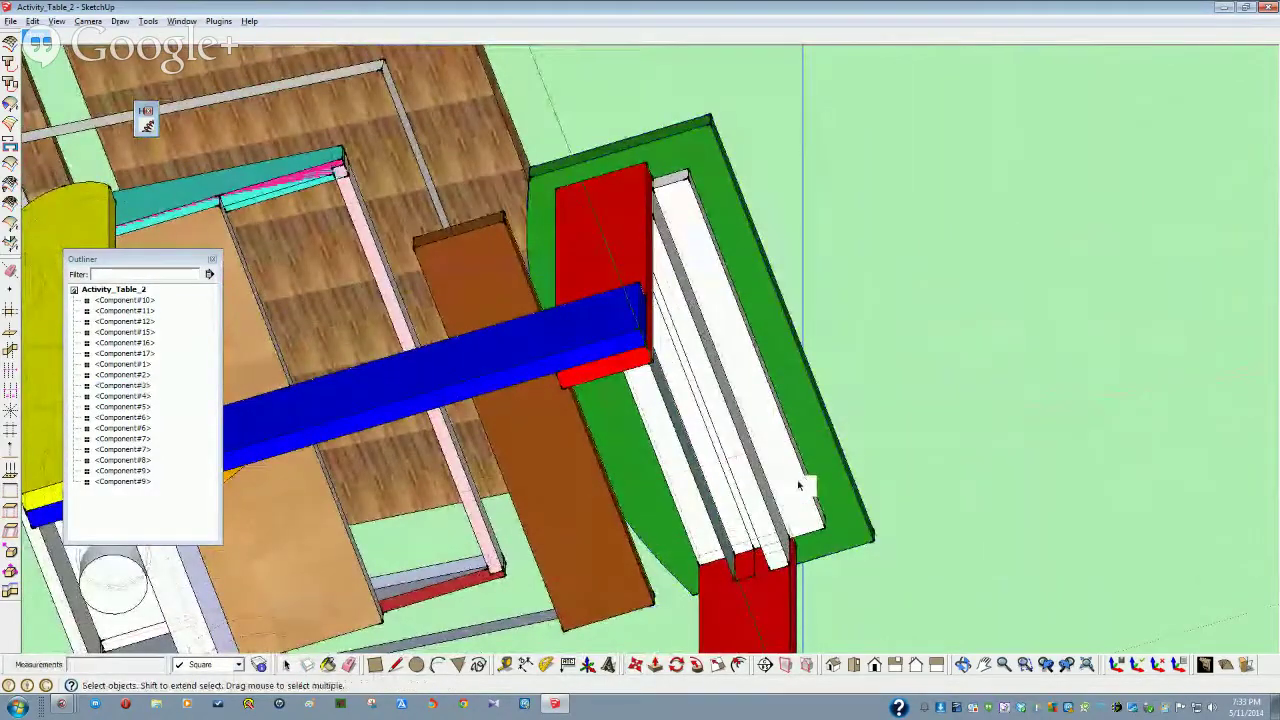
Examine the loose geometry beneath the bench by temporarily hiding Component#10 and unhiding it again
middle_click_drag(798, 485, 710, 393)
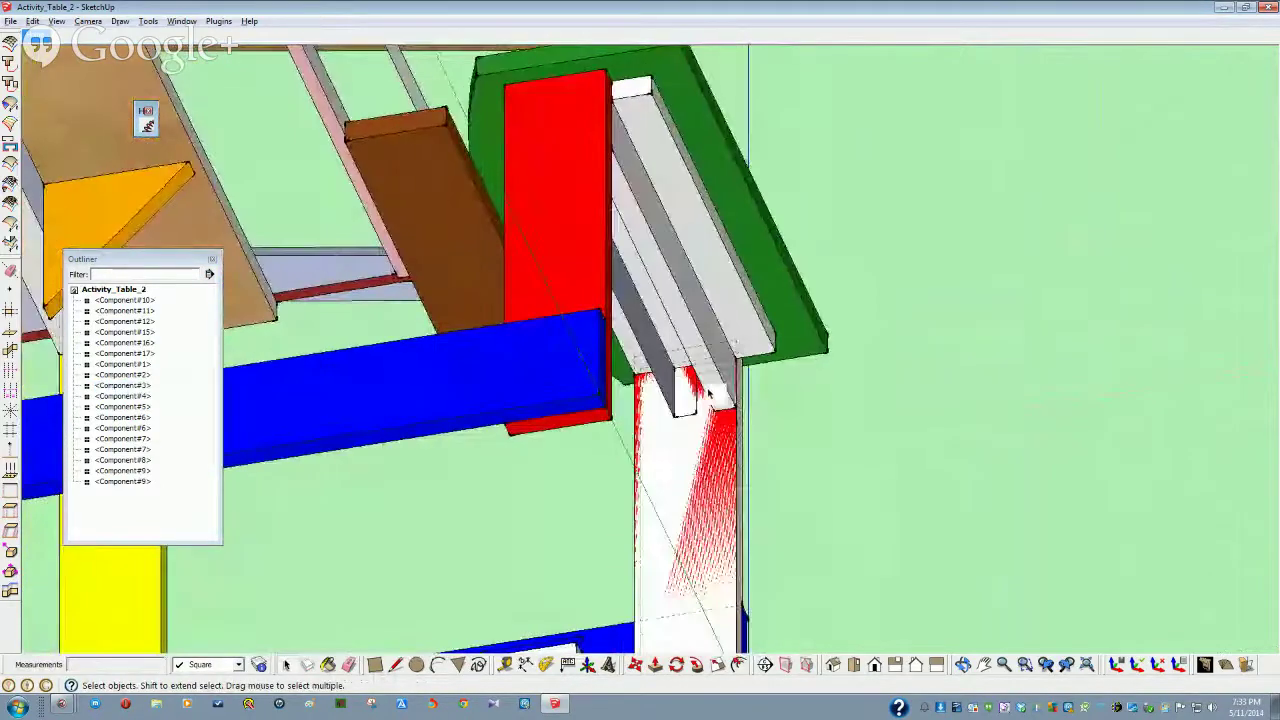
left_click(715, 381)
left_click(1016, 381)
middle_click_drag(1016, 381, 677, 376)
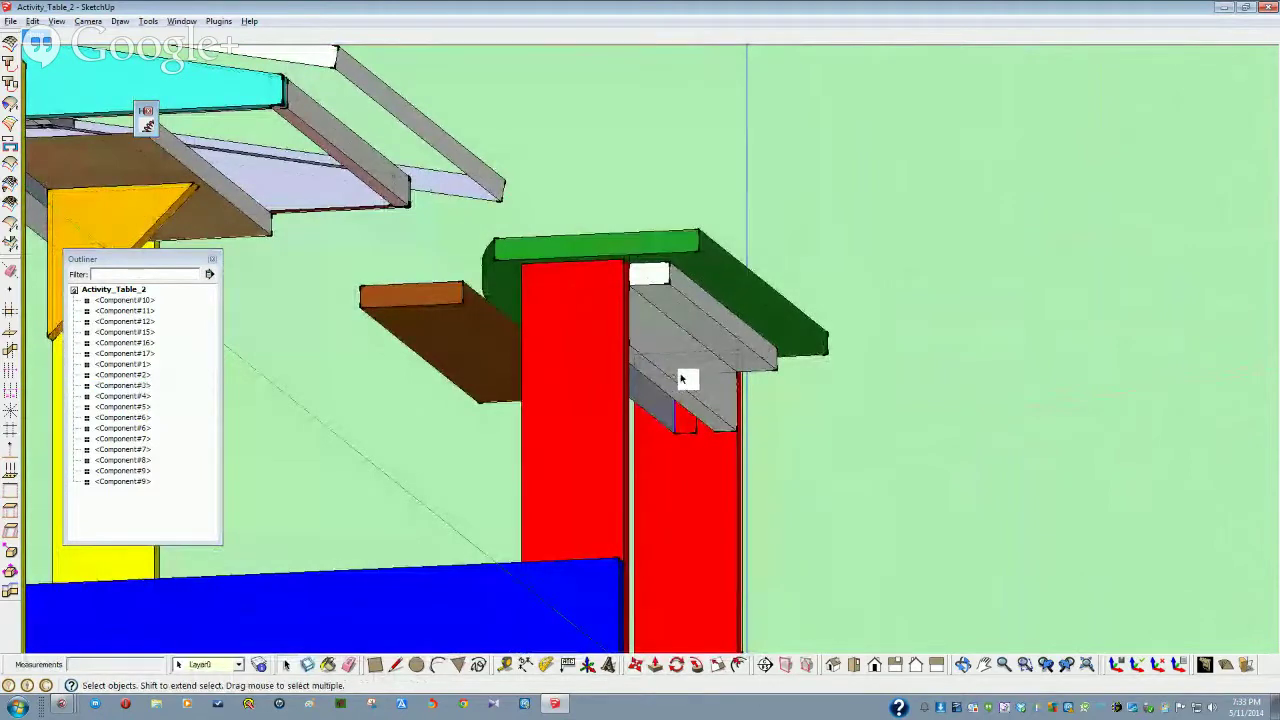
left_click(122, 439)
middle_click_drag(648, 351, 655, 401)
left_click(719, 402)
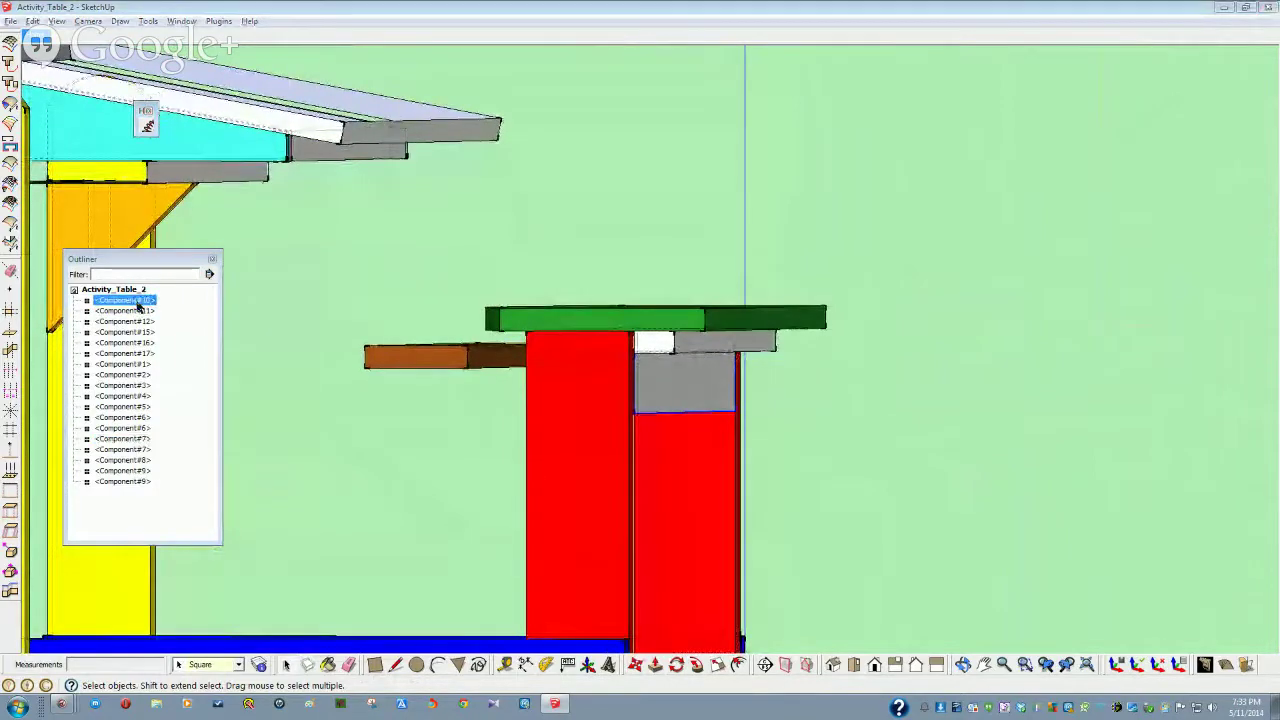
right_click(138, 302)
left_click(169, 341)
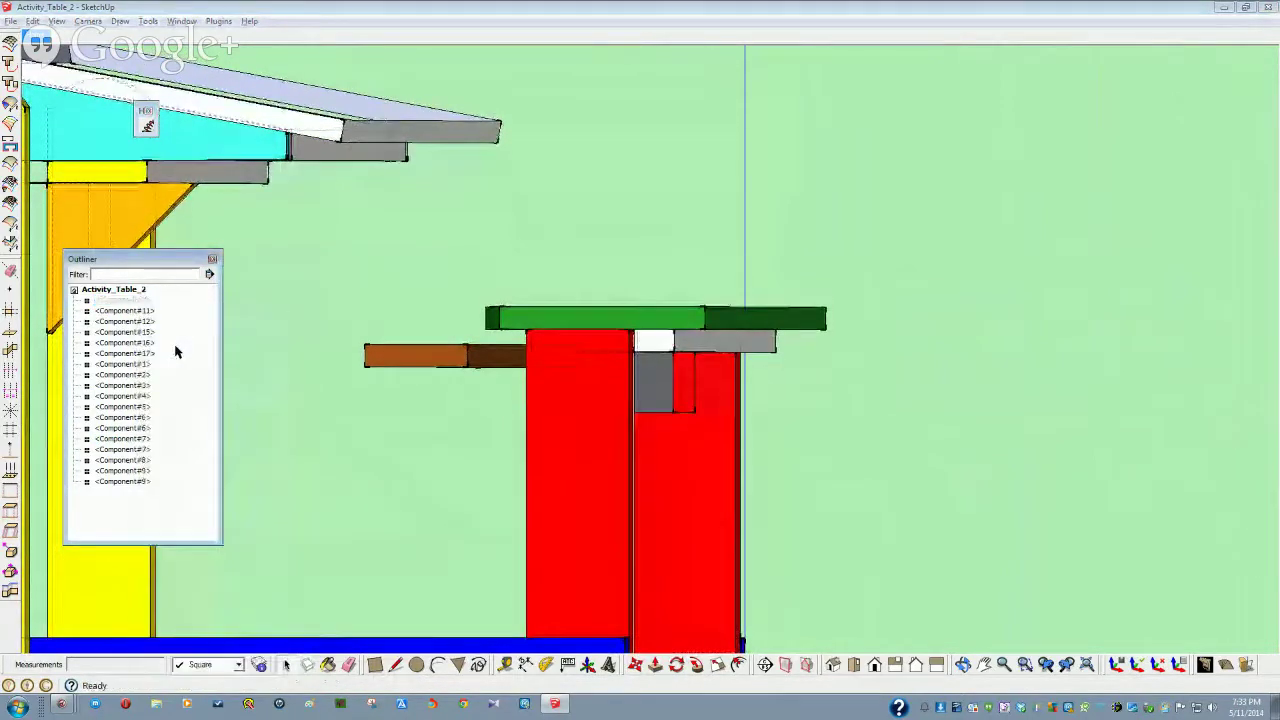
right_click(132, 302)
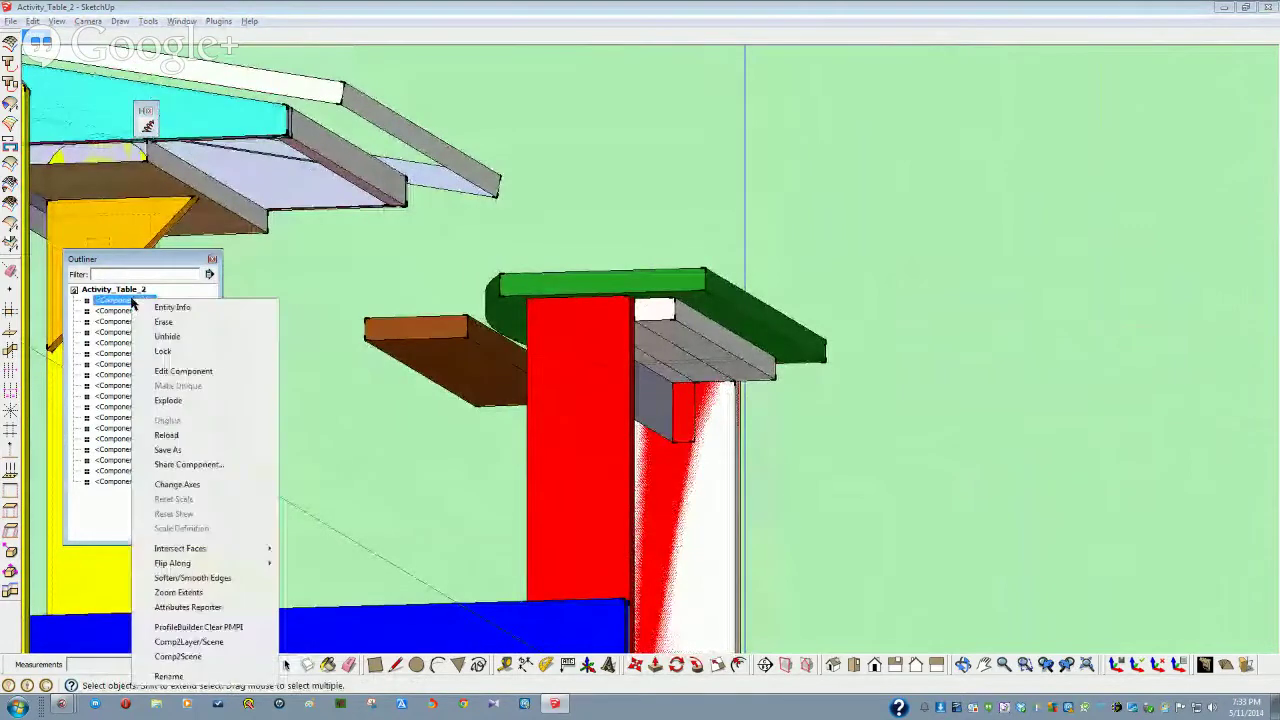
left_click(168, 337)
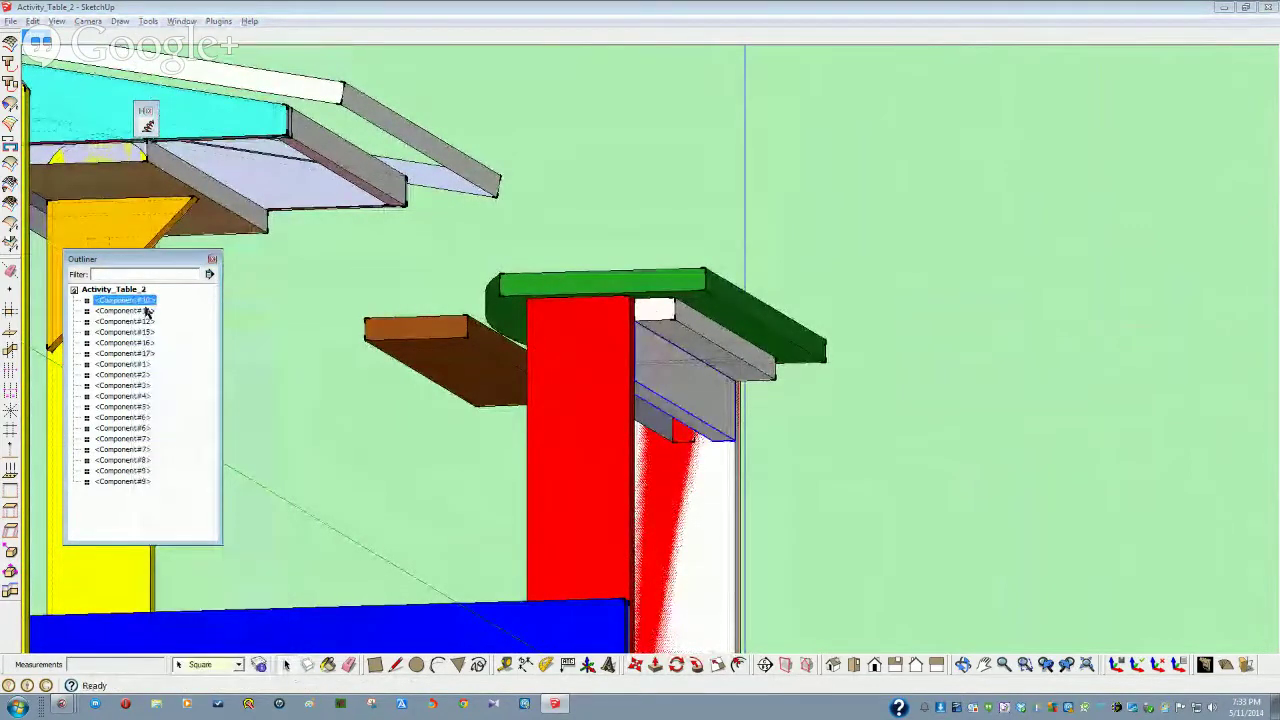
Move the vertical support board under the seat sideways by its lower corner to the matching corner of the loose board outline
middle_click_drag(600, 400, 707, 490)
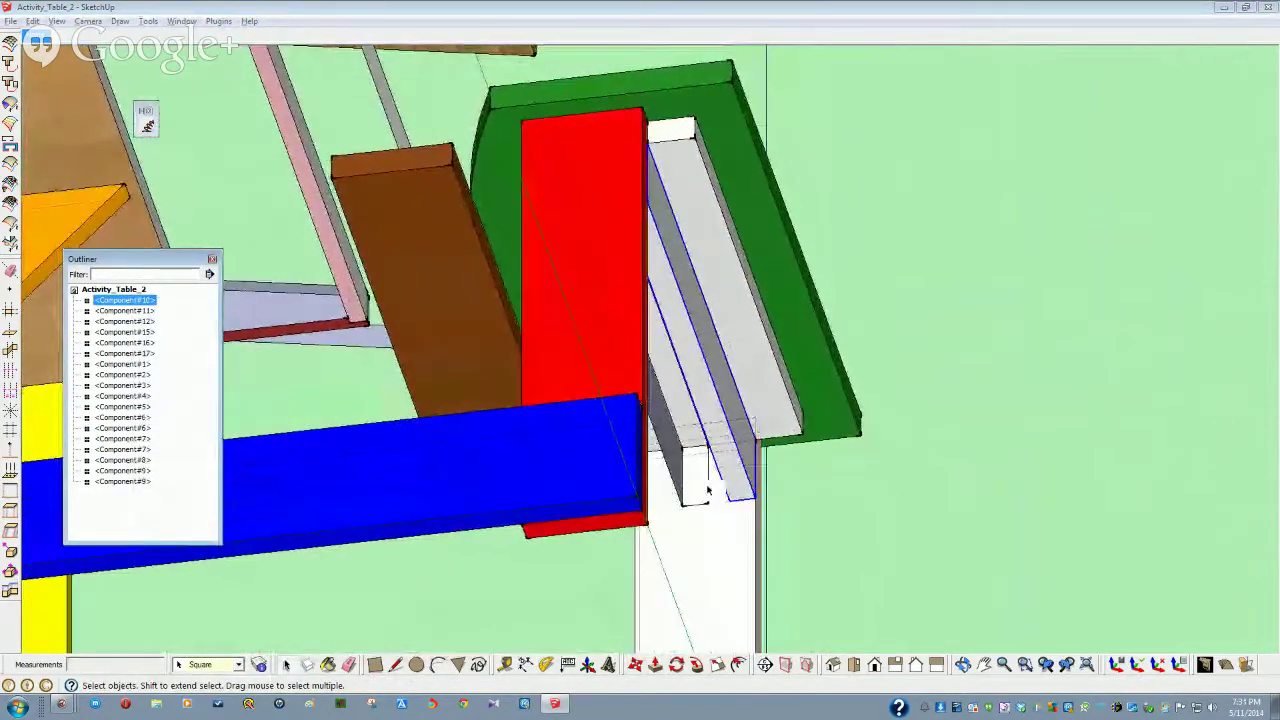
mouse_move(623, 262)
middle_mouse_down()
mouse_move(743, 420)
mouse_move(746, 323)
mouse_move(725, 344)
mouse_move(777, 206)
mouse_move(726, 177)
mouse_move(728, 248)
middle_mouse_up()
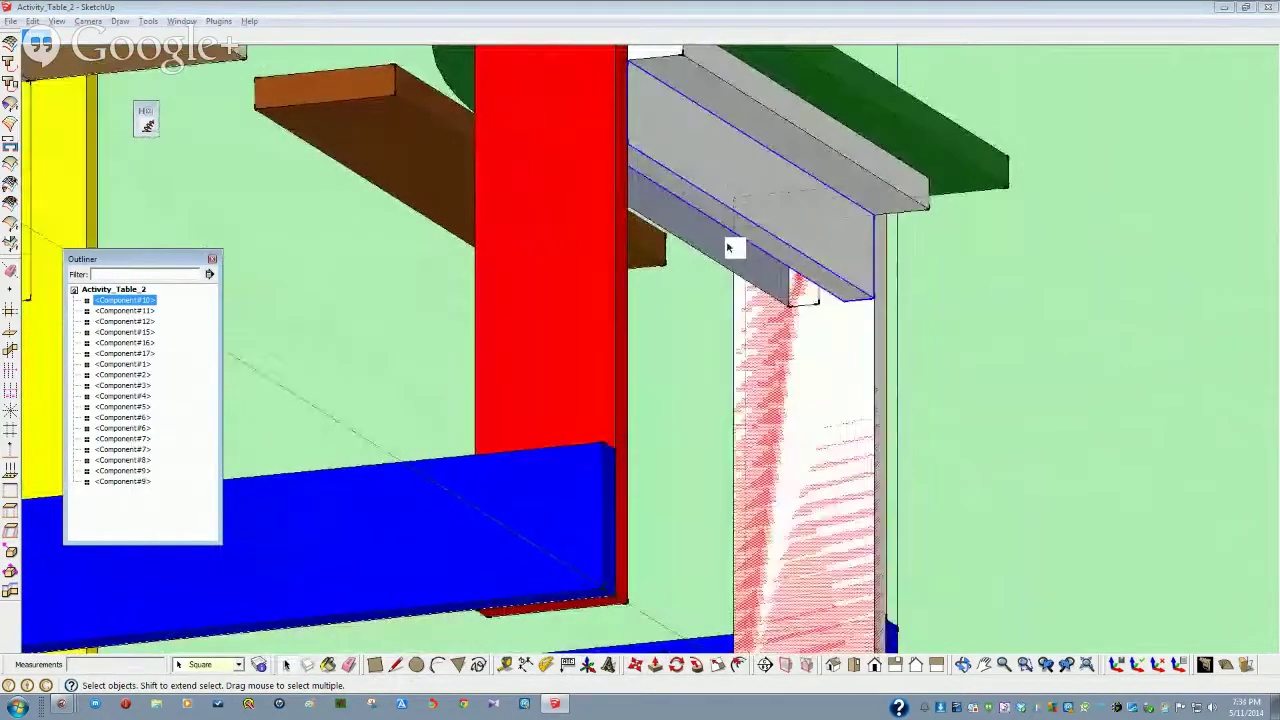
left_click(843, 305)
left_click(790, 304)
key("space")
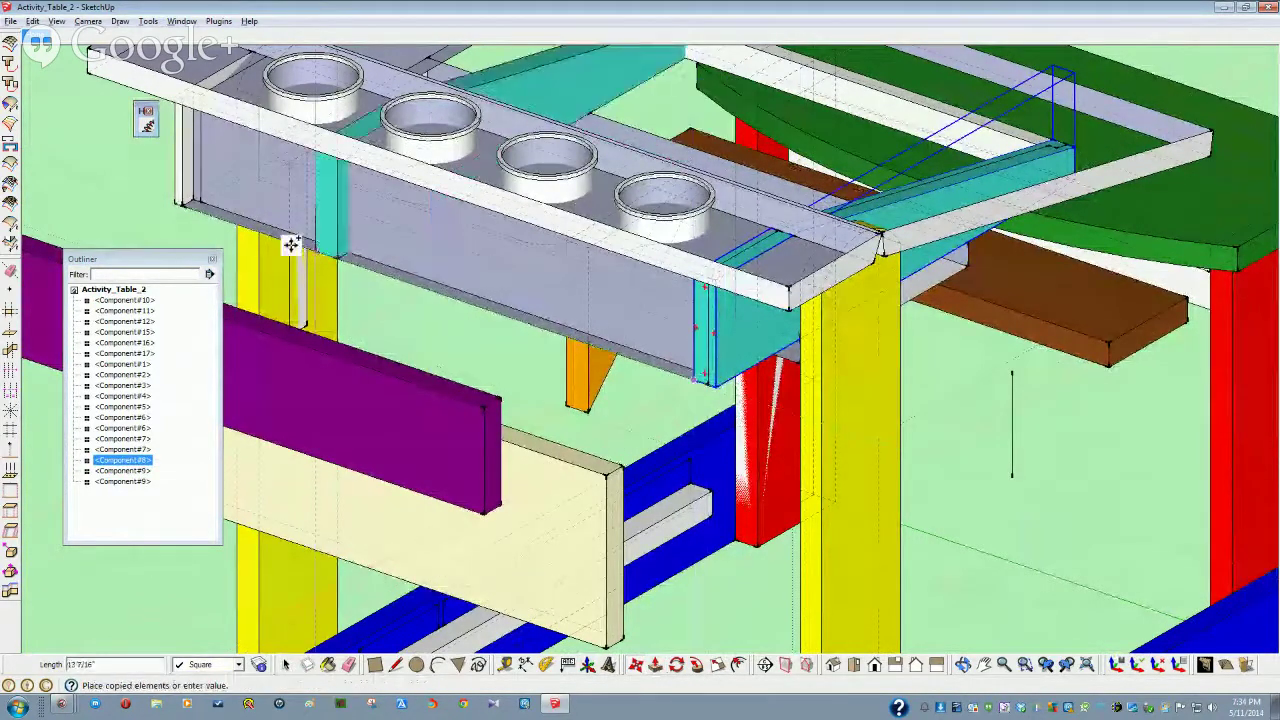
Place a copy of the cyan side piece at the table frame's far end and move the purple and cream boards onto the frame
left_click(175, 206)
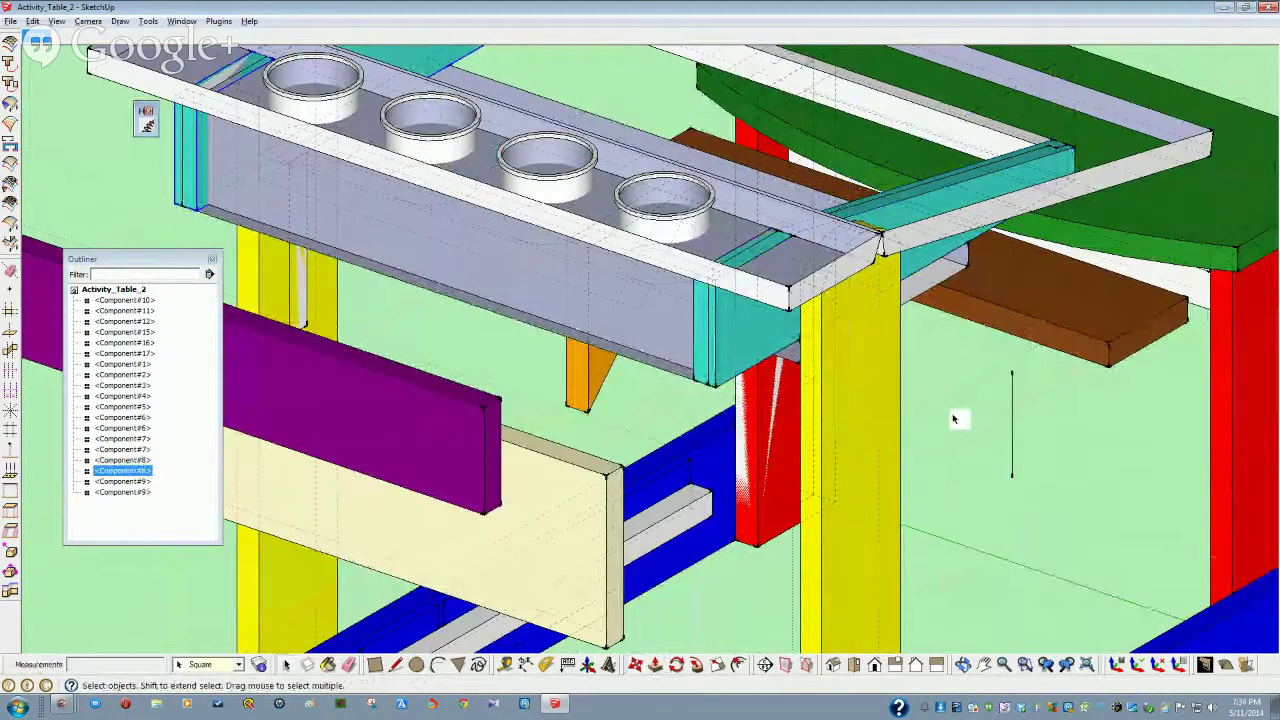
middle_click_drag(957, 418, 537, 467)
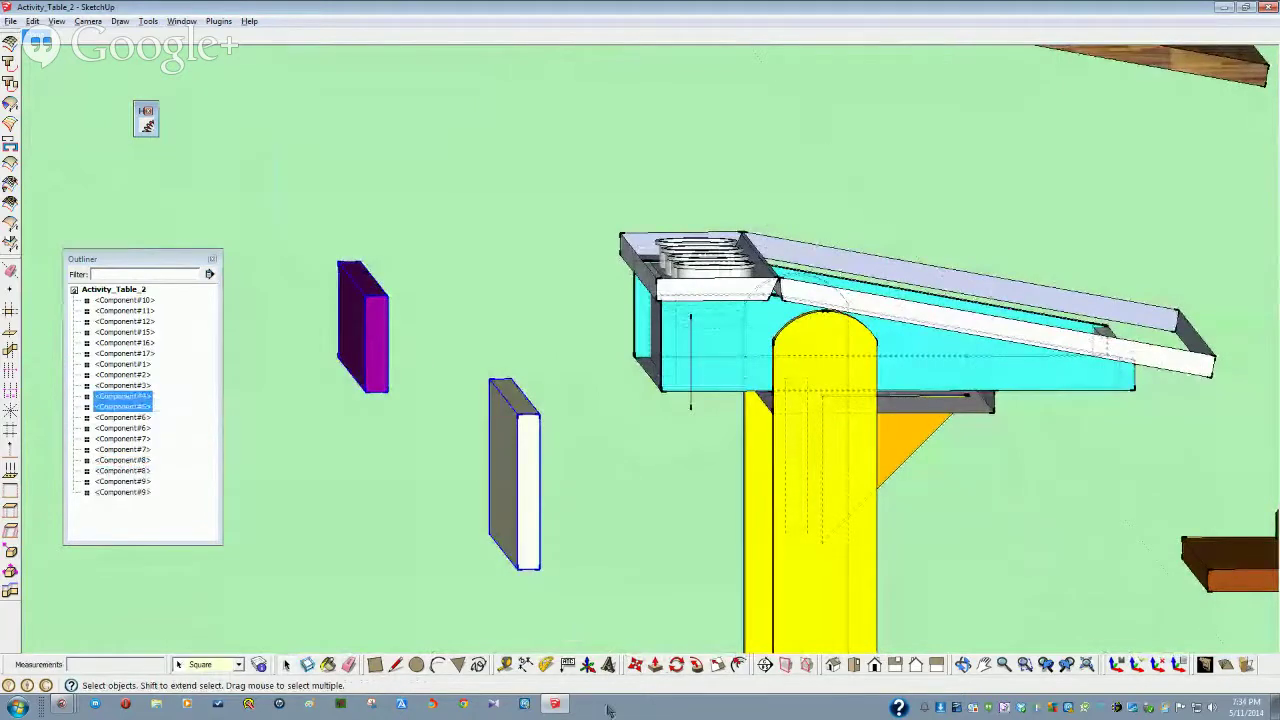
mouse_move(549, 628)
middle_mouse_down()
mouse_move(523, 551)
mouse_move(535, 540)
mouse_move(586, 591)
mouse_move(509, 571)
mouse_move(531, 600)
mouse_move(486, 648)
mouse_move(540, 620)
mouse_move(806, 626)
mouse_move(841, 503)
mouse_move(905, 446)
middle_mouse_up()
key("space")
Move the brown board down between the two blue rails, level with the white support cleats
left_click(924, 363)
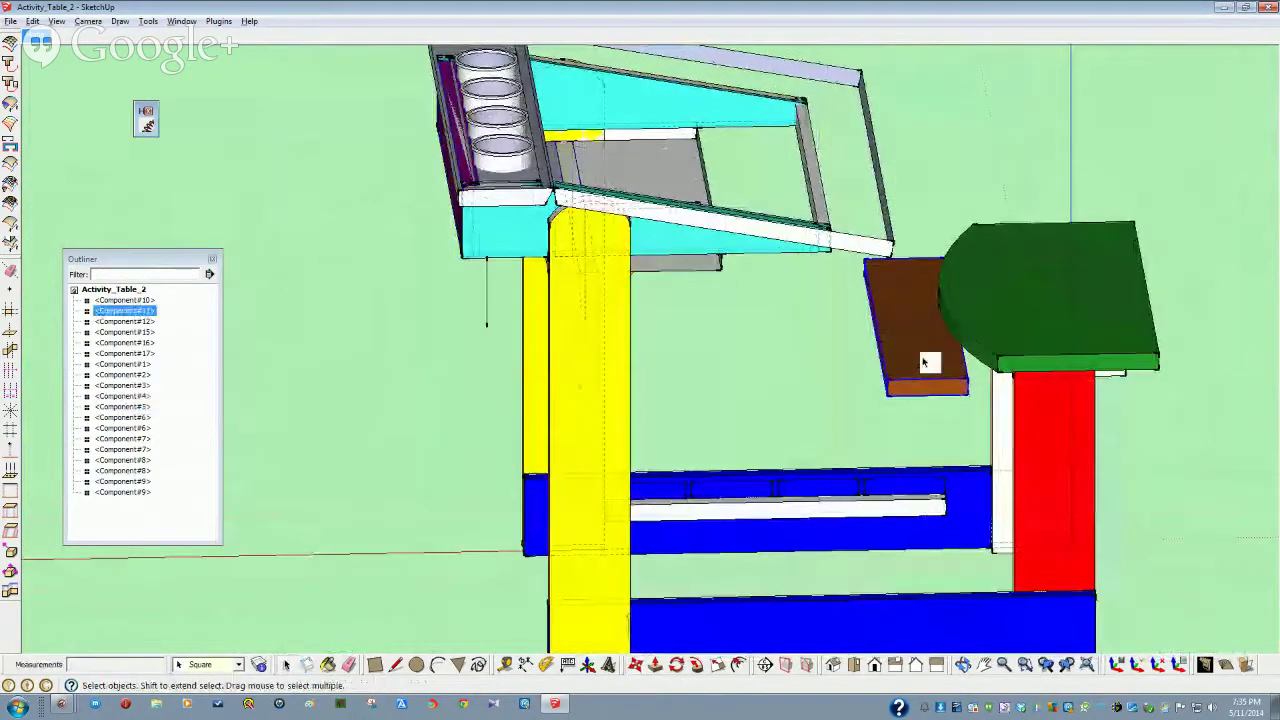
mouse_move(922, 388)
middle_mouse_down()
mouse_move(866, 558)
mouse_move(869, 594)
mouse_move(799, 668)
middle_mouse_up()
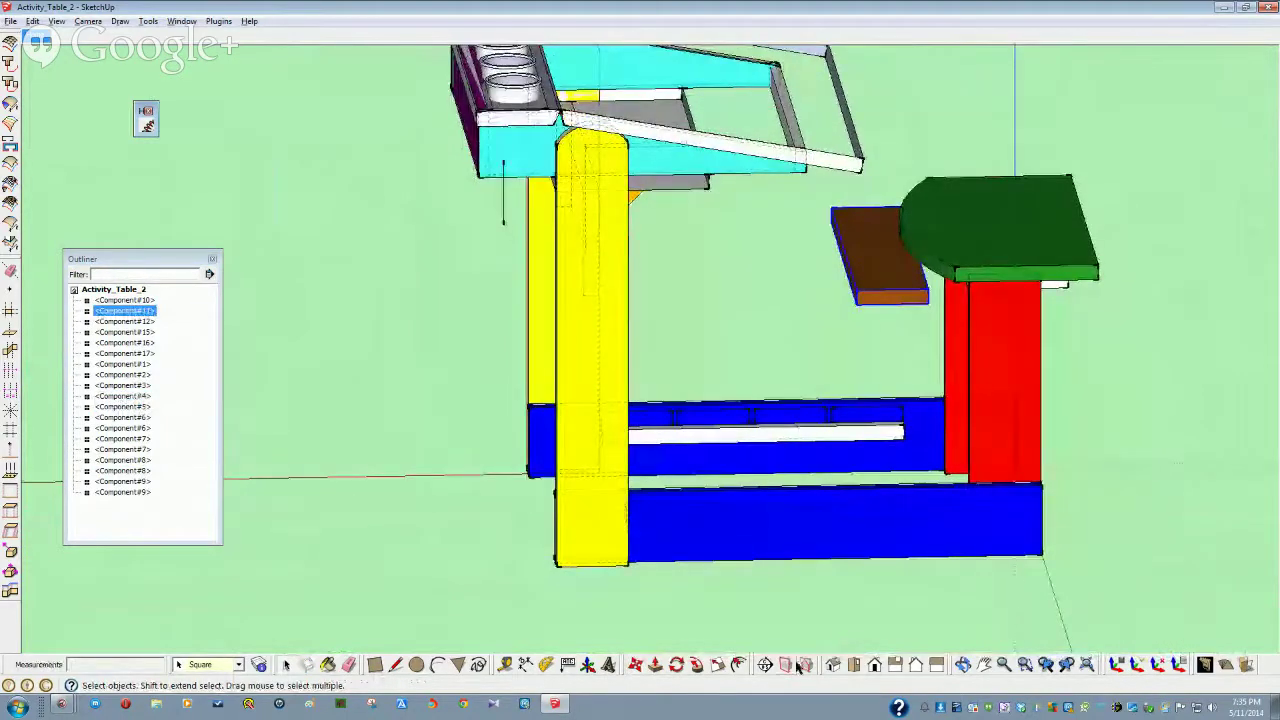
left_click(635, 666)
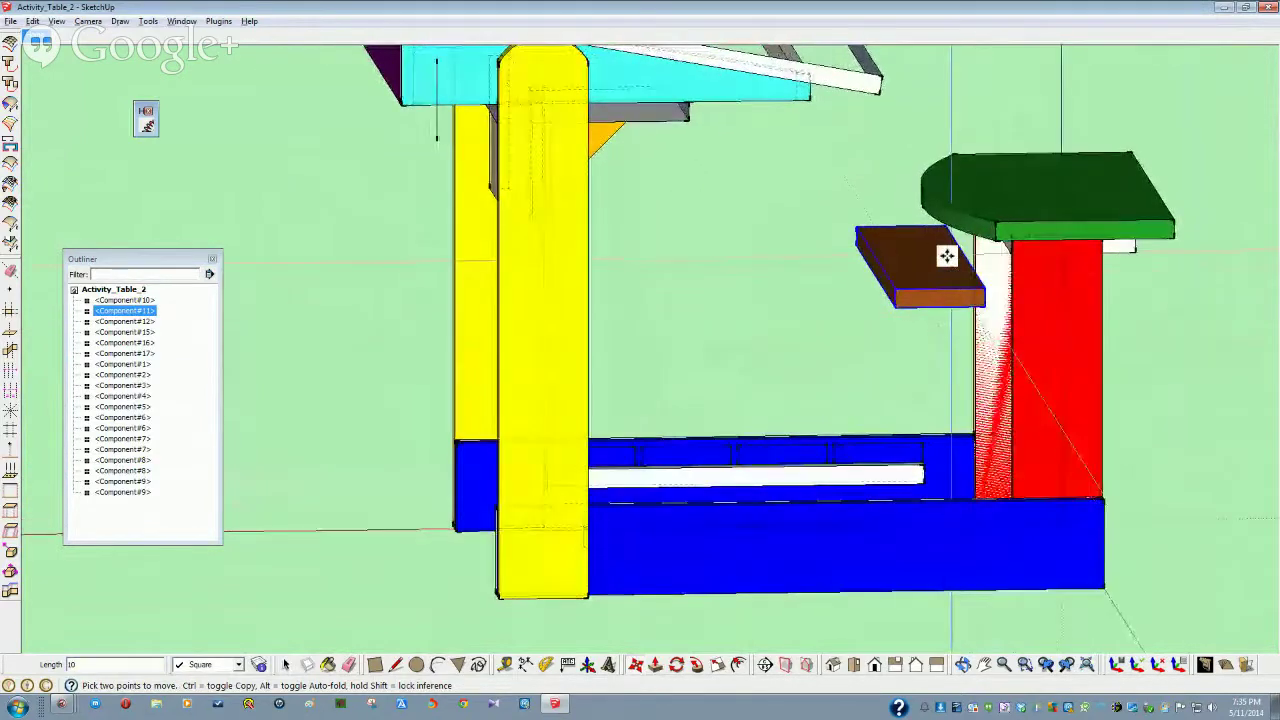
left_click(863, 250)
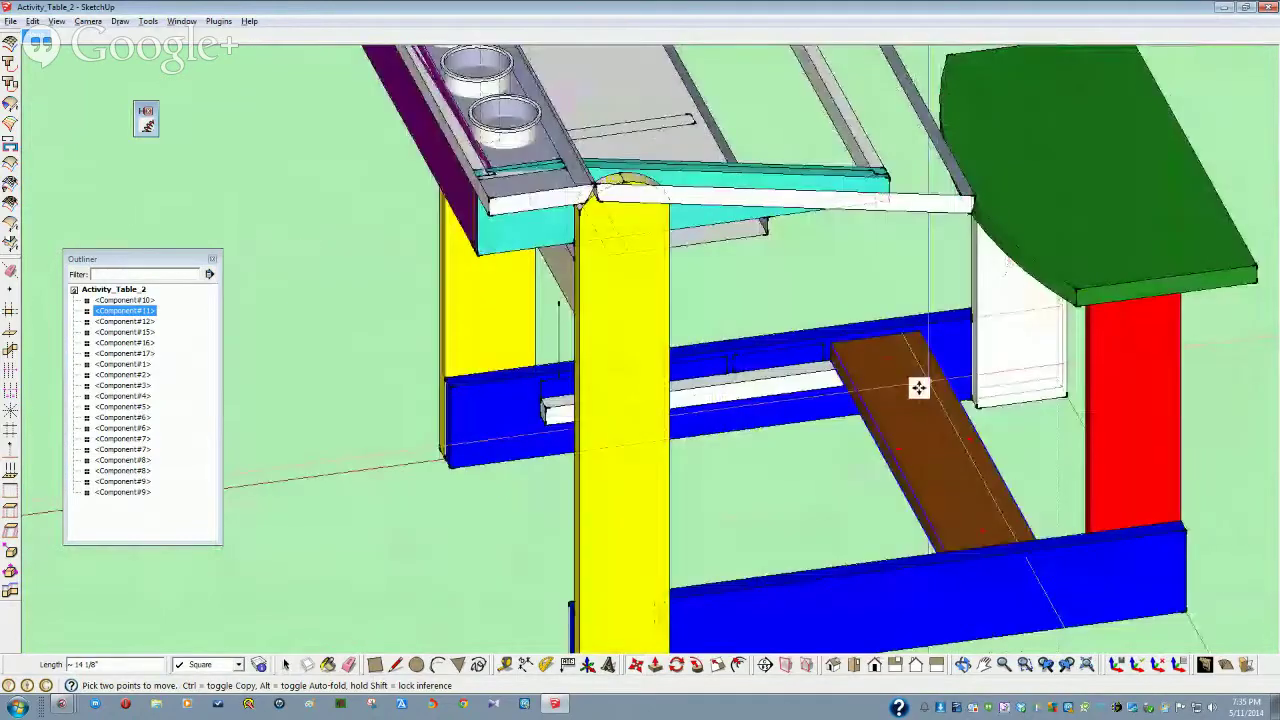
key("space")
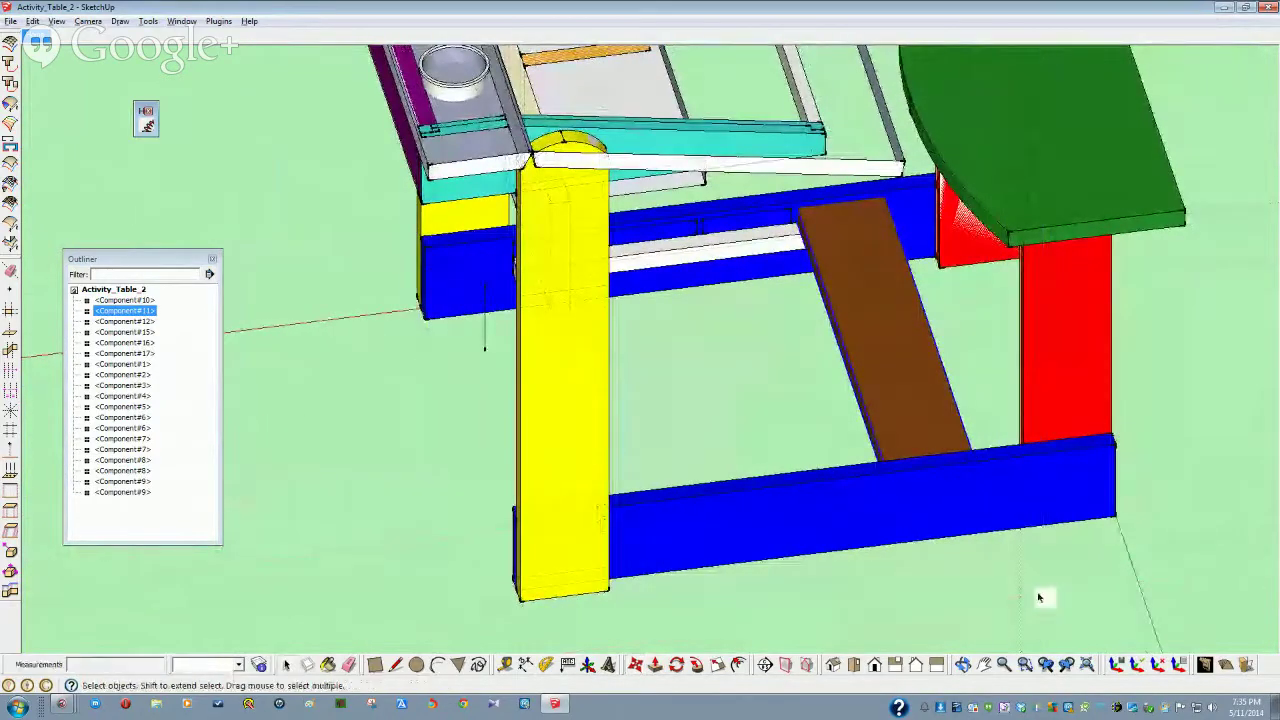
Copy the brown board along the blue rails at 3 3/4" spacing and array it as 3x toward the yellow legs
left_click(885, 372)
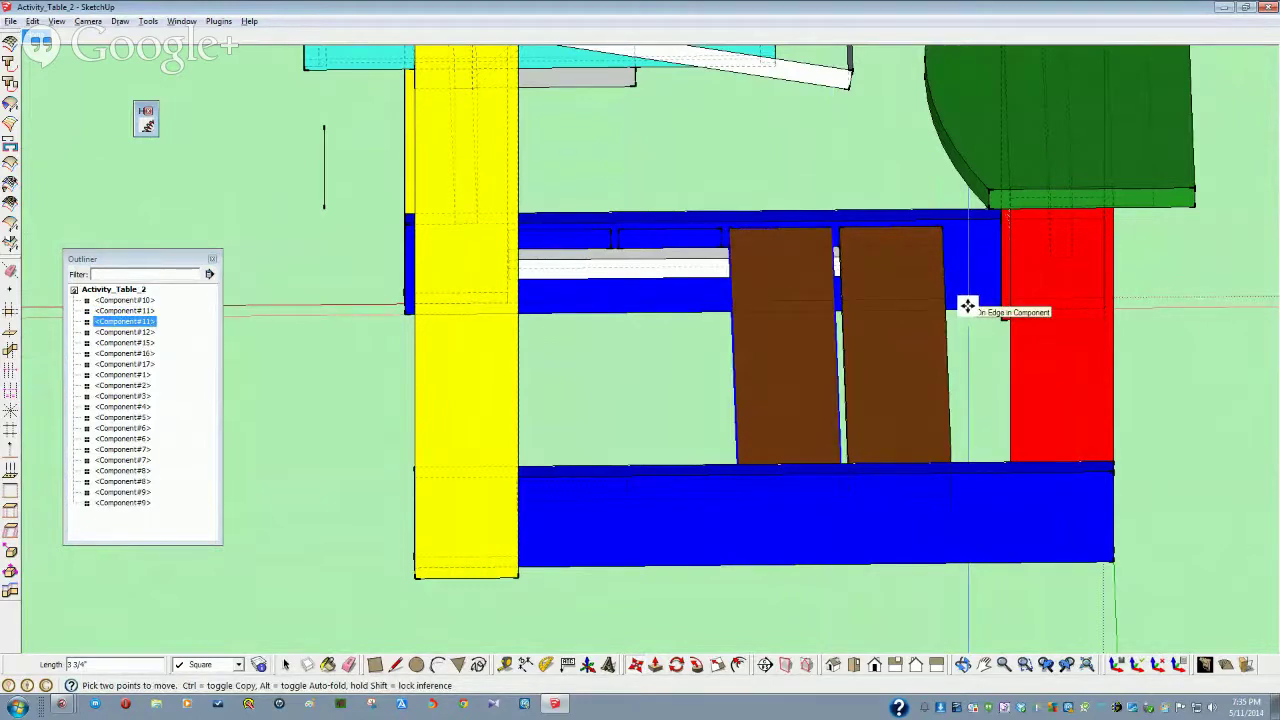
key("Return")
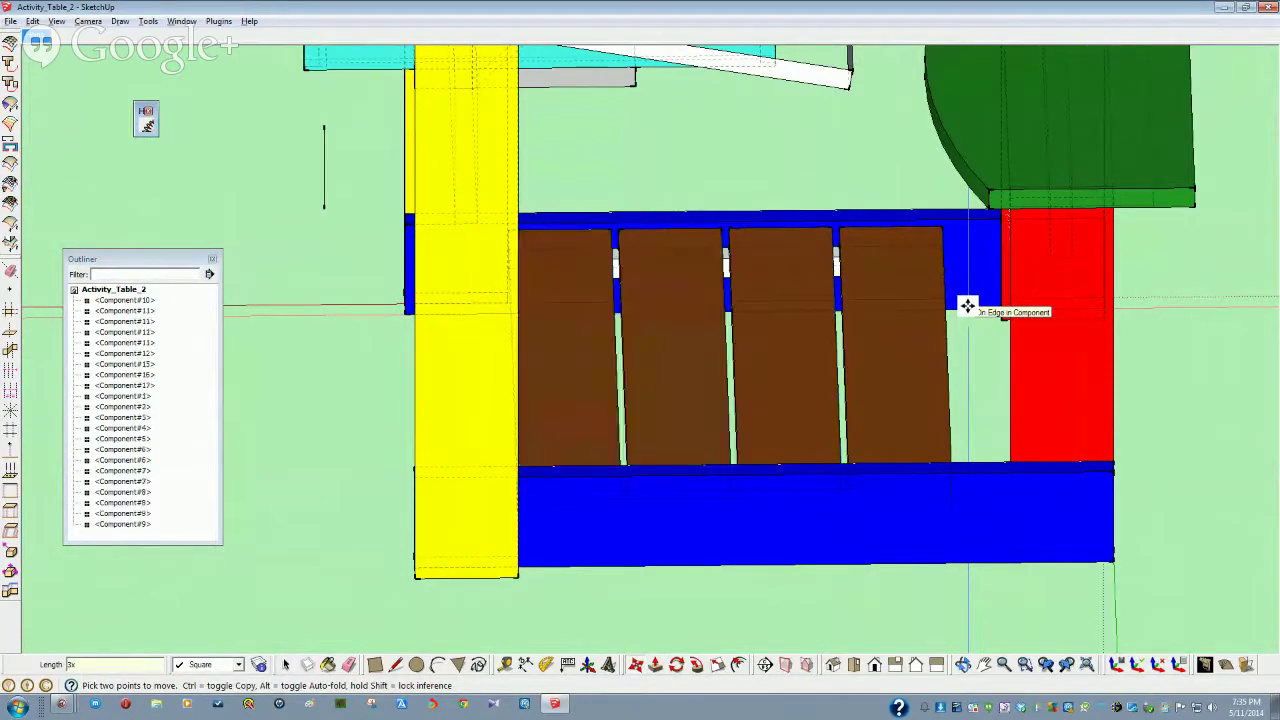
middle_click_drag(967, 306, 709, 371)
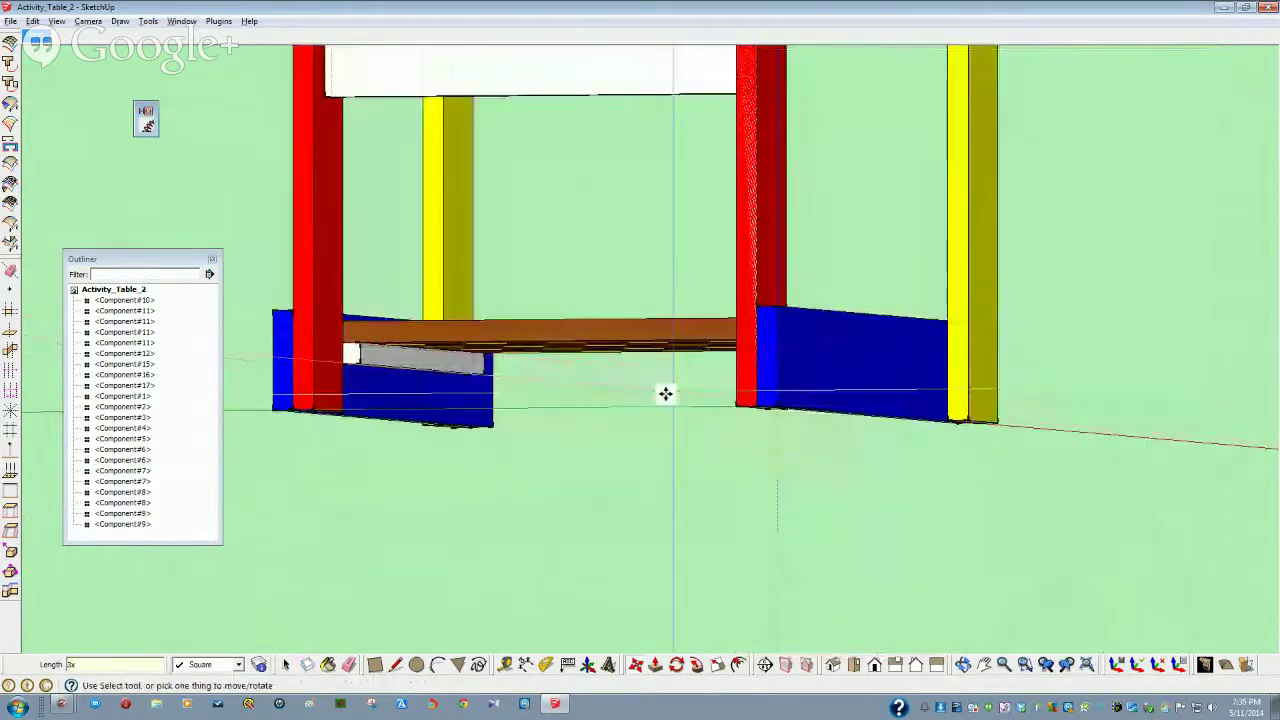
Copy the white support cleat 15 1/2" across to the opposite blue rail and shift the copy 3/4" sideways against that rail
key("space")
middle_click_drag(402, 365, 447, 375)
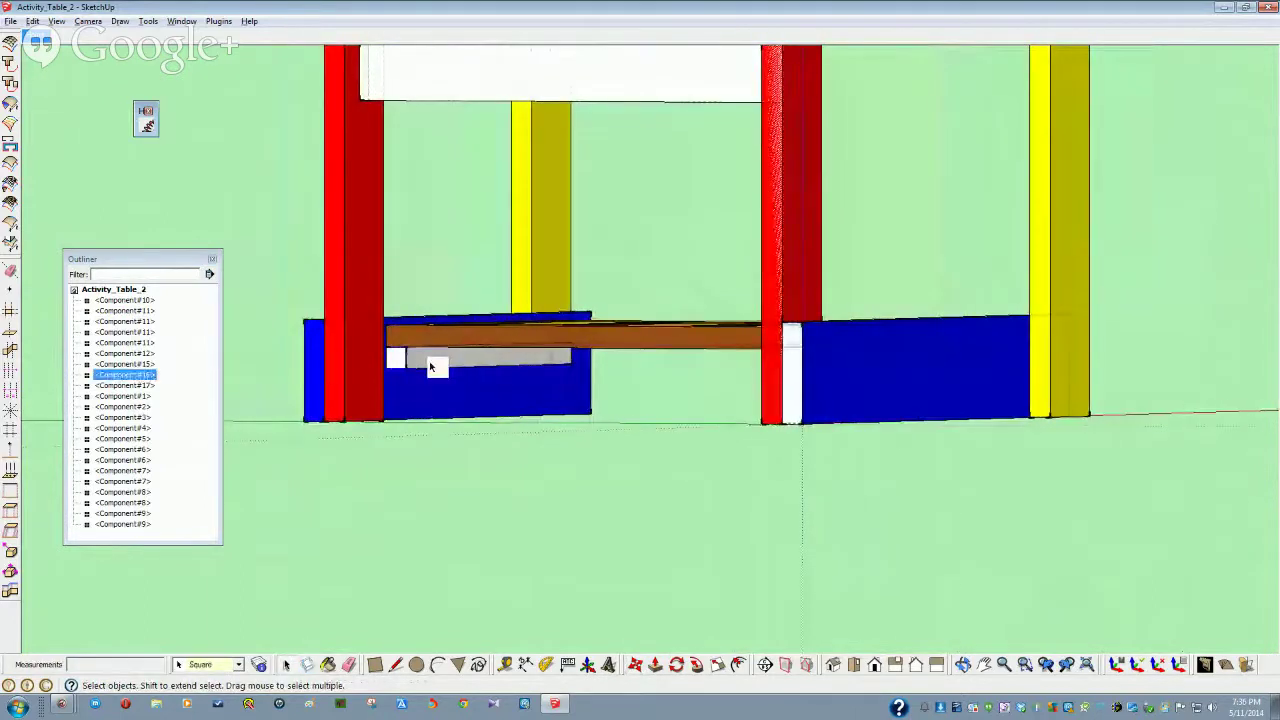
middle_click_drag(349, 430, 403, 369)
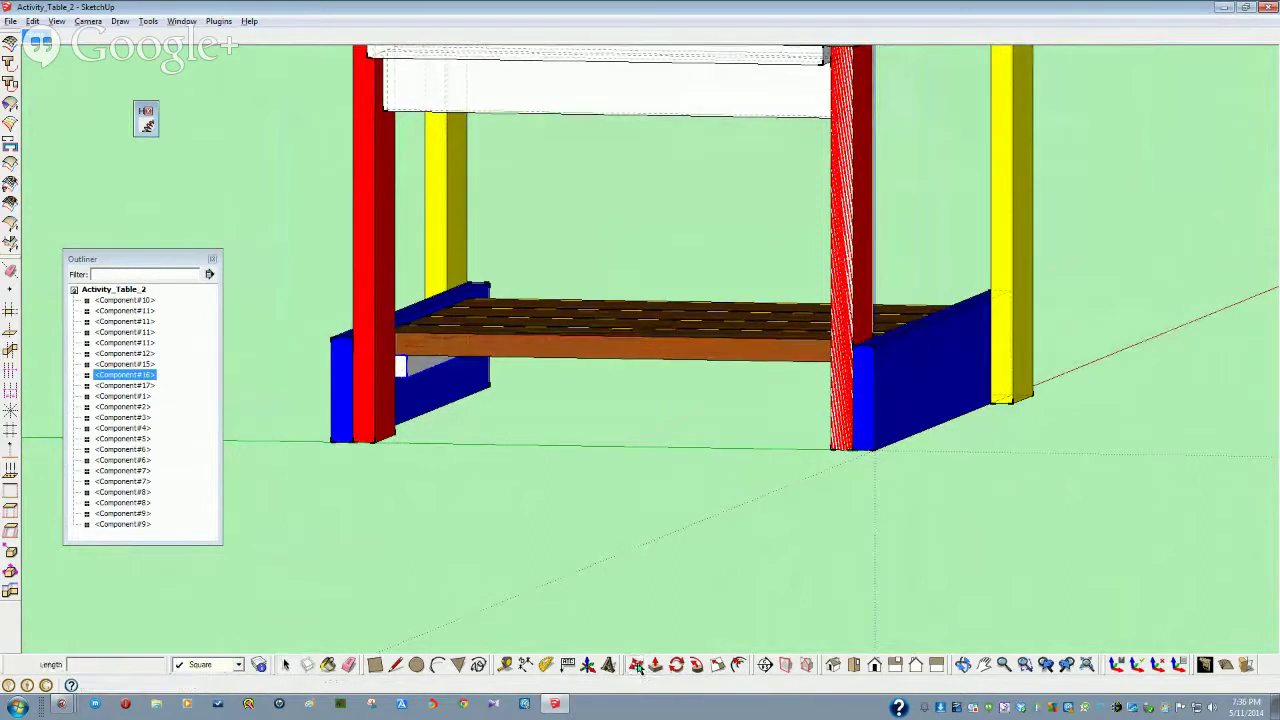
left_click(636, 665)
left_click(374, 443)
key("ctrl")
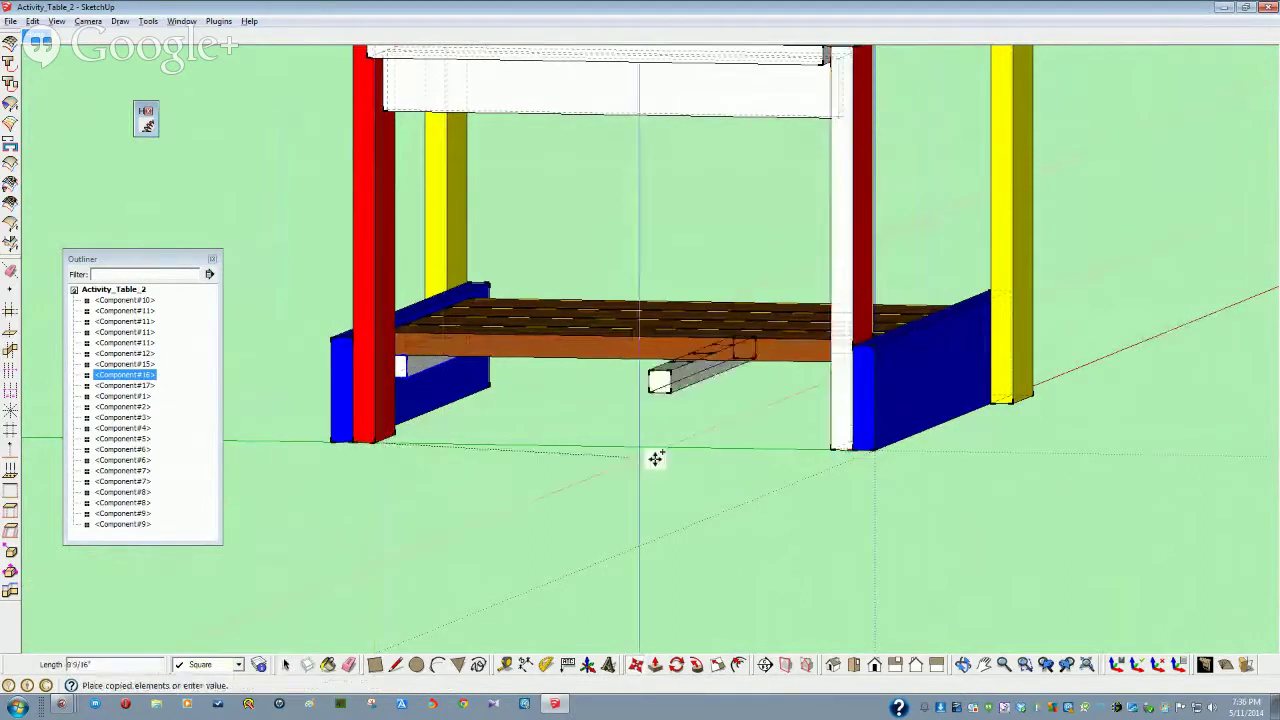
left_click(833, 447)
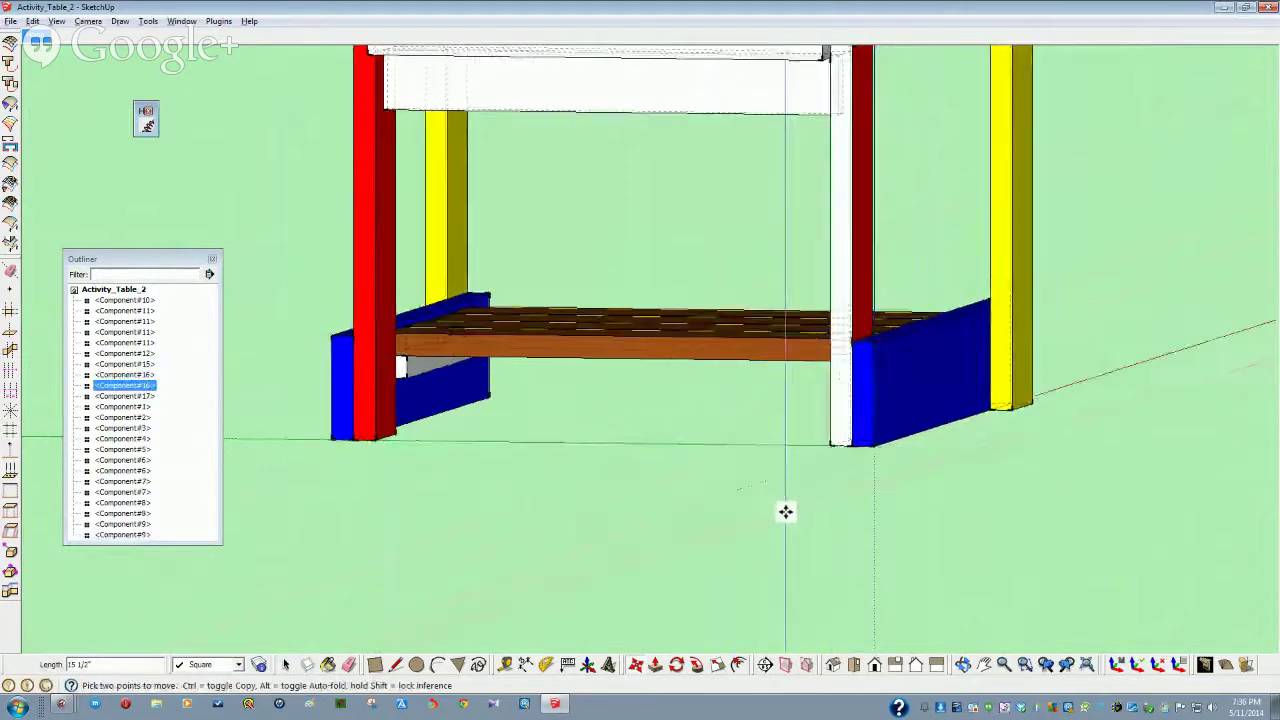
middle_click_drag(786, 514, 926, 497)
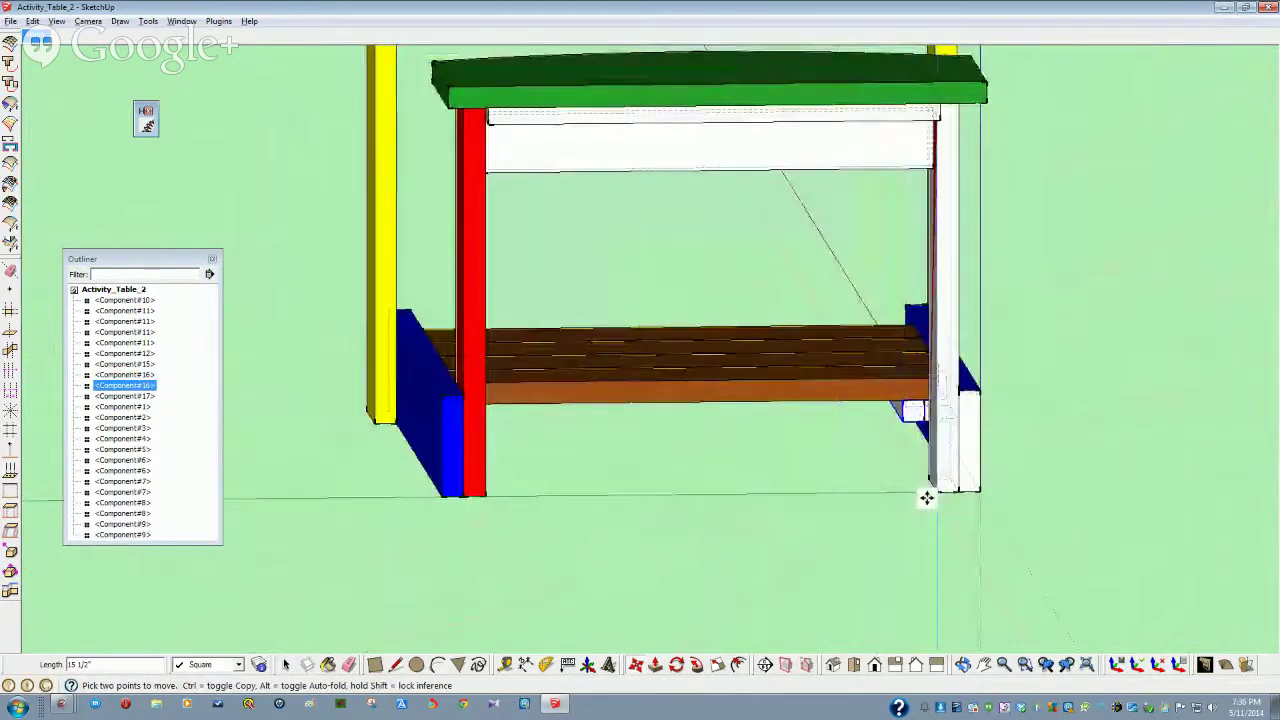
left_click(944, 492)
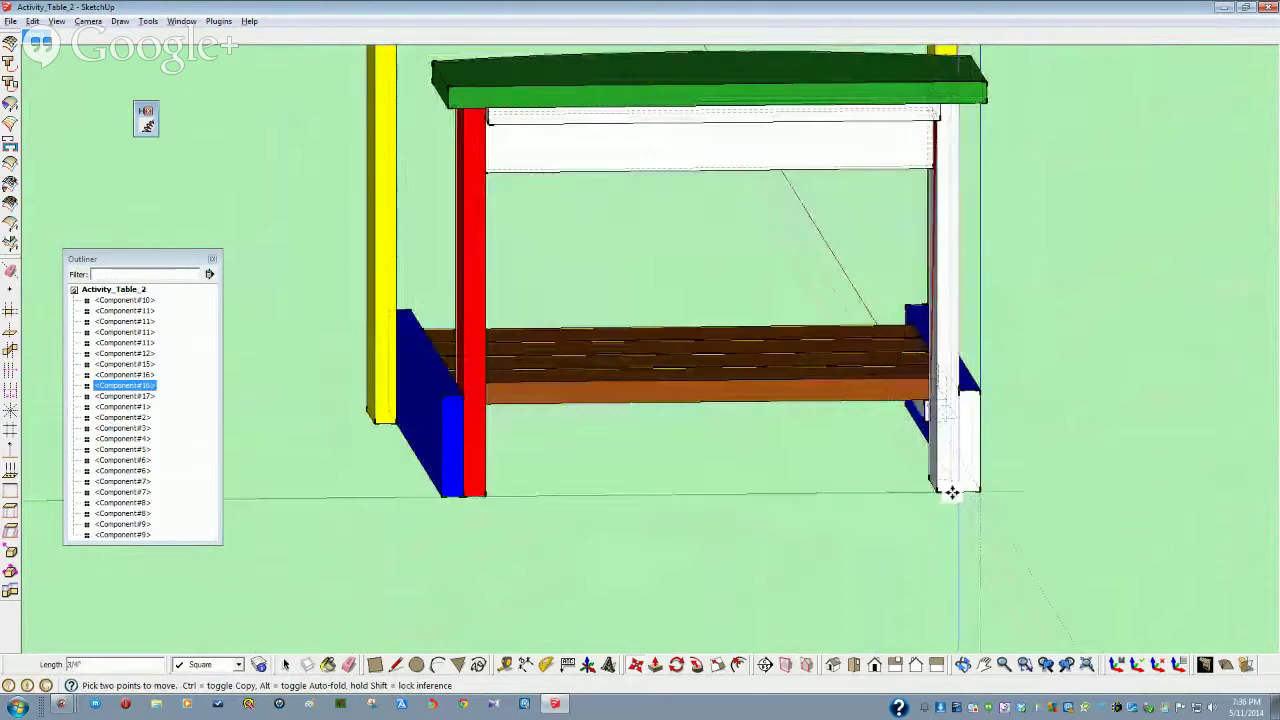
Move the small wooden top board straight down 10" onto the level part of the table frame
mouse_move(830, 557)
middle_mouse_down()
mouse_move(940, 398)
mouse_move(737, 514)
mouse_move(474, 606)
mouse_move(420, 577)
mouse_move(376, 503)
mouse_move(385, 425)
mouse_move(466, 220)
mouse_move(453, 314)
mouse_move(456, 241)
mouse_move(425, 340)
middle_mouse_up()
scroll(474, 606, "up", 2)
left_click(465, 243)
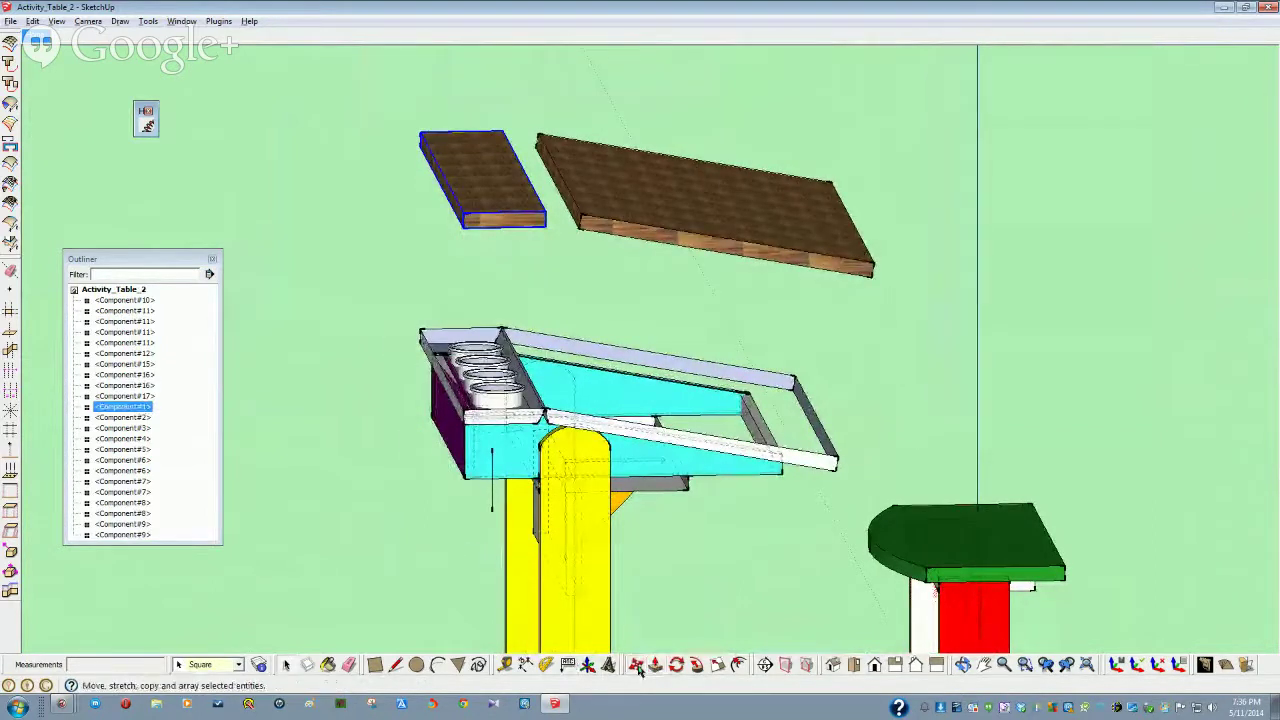
left_click(637, 668)
left_click(343, 326)
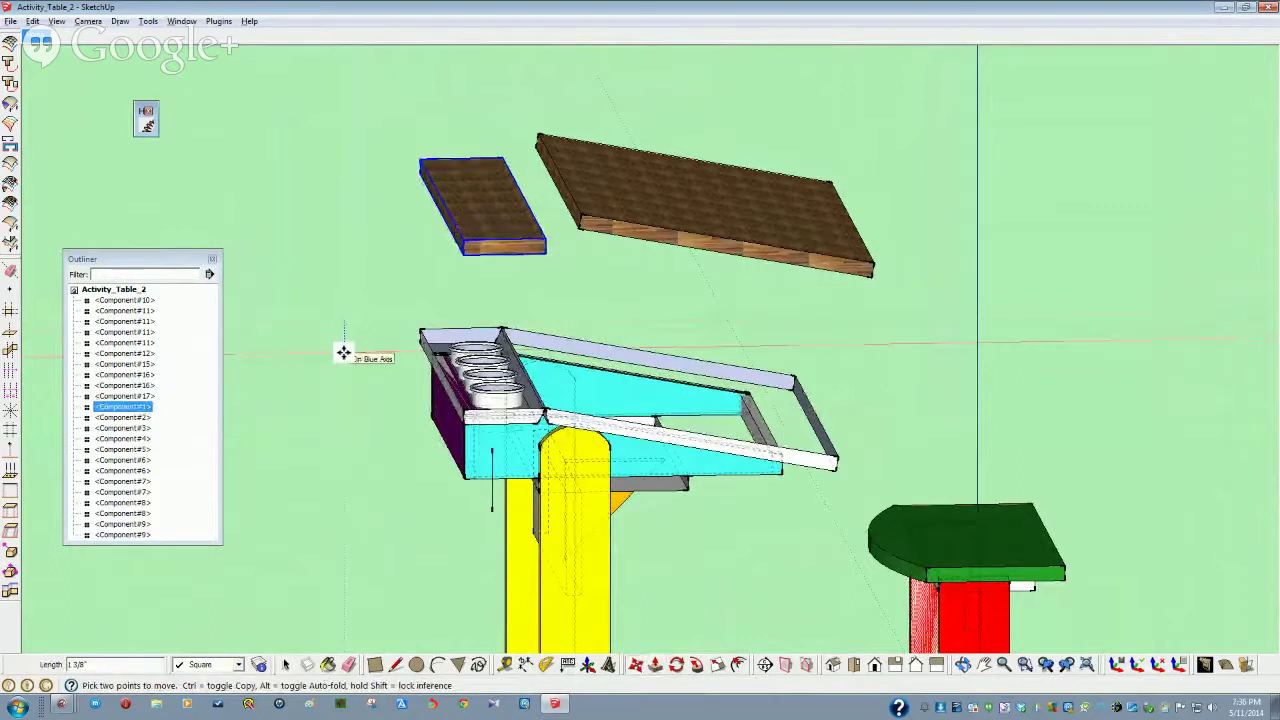
type("10")
key("Return")
Move the large sloping wooden top board straight down 10" onto the sloped part of the table frame
middle_click_drag(343, 354, 785, 247)
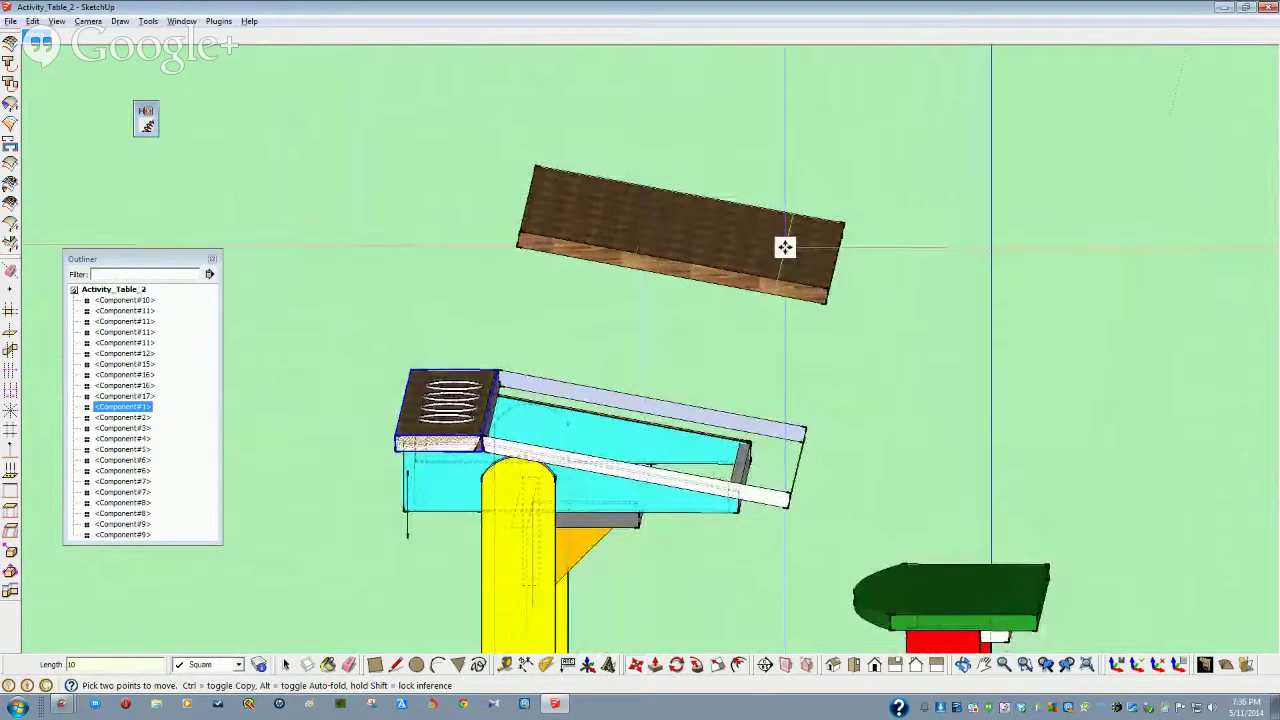
left_click(825, 290)
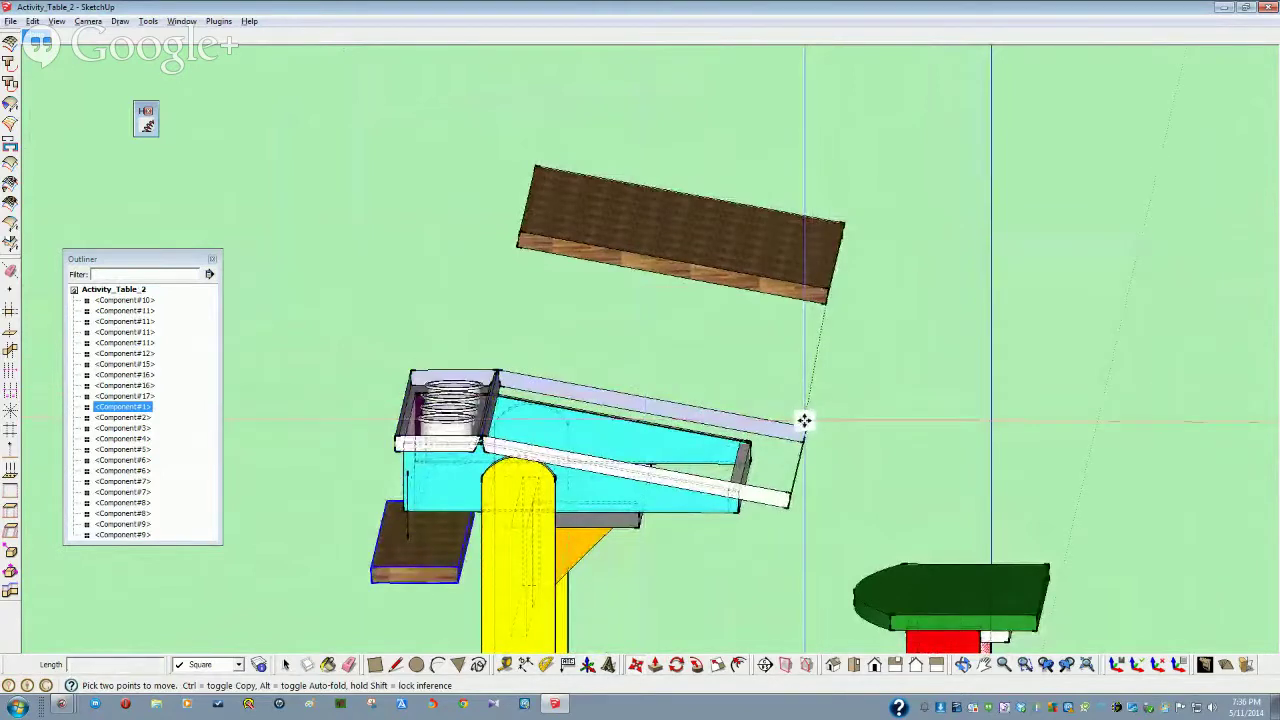
key("space")
left_click(661, 214)
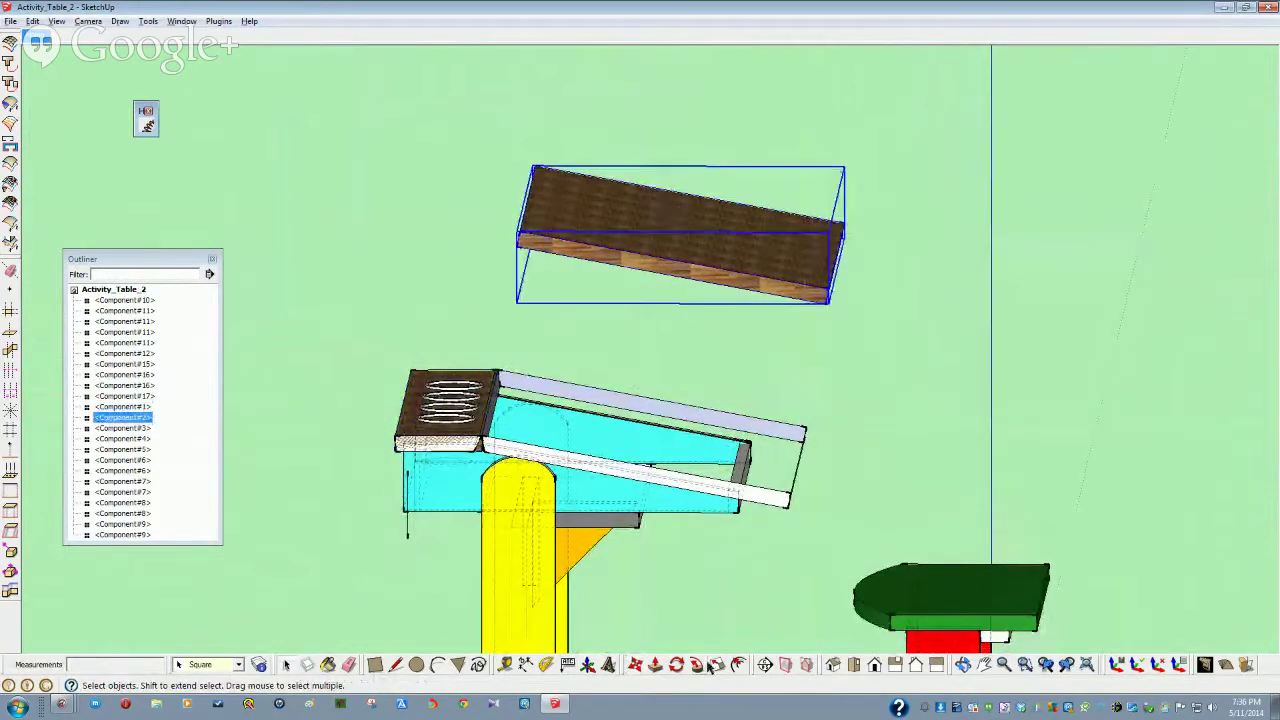
left_click(827, 290)
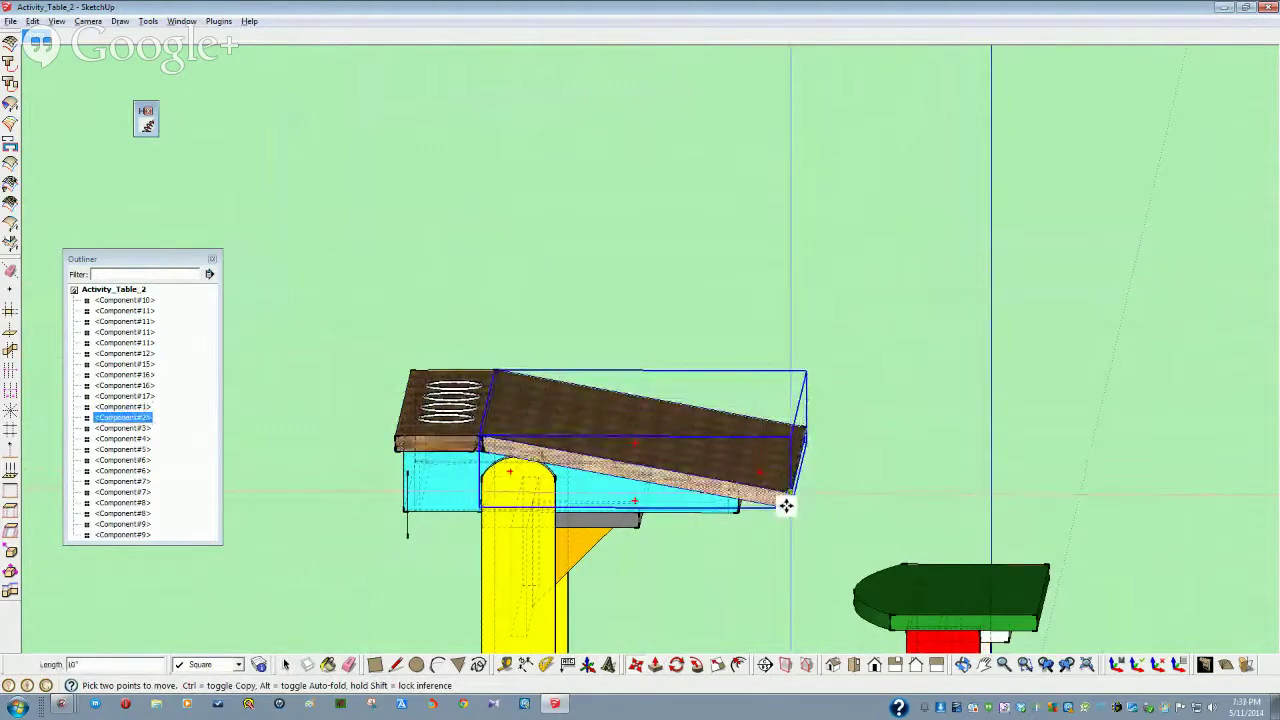
left_click(786, 505)
key("space")
left_click(906, 409)
Try hiding the loose side face that overlaps the wooden top boards' edges near their joint
scroll(543, 586, "up", 5)
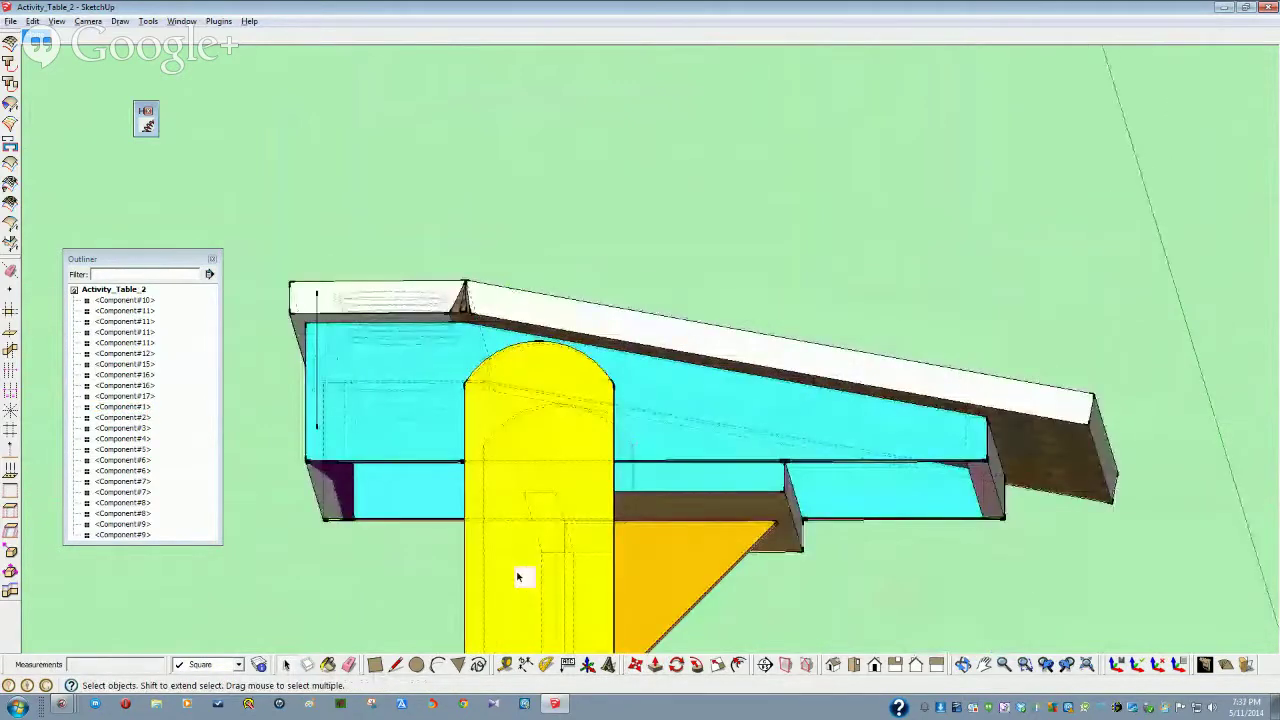
middle_click_drag(518, 577, 568, 353)
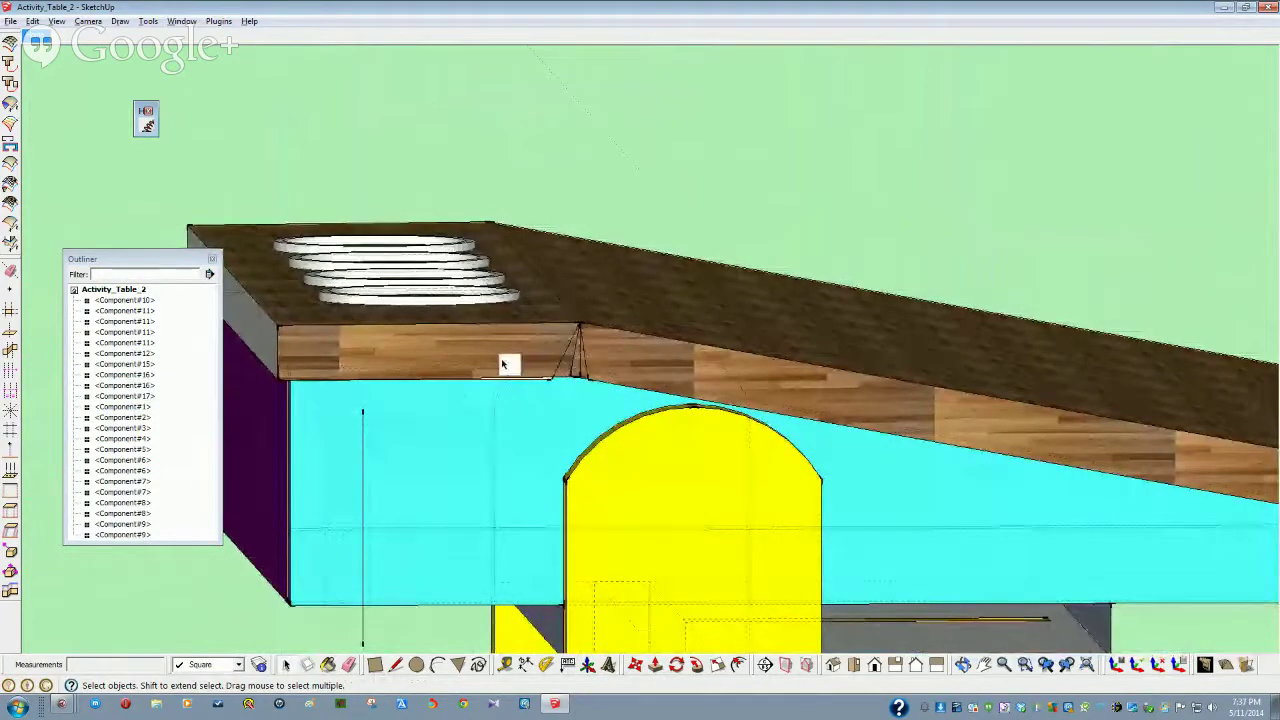
middle_click_drag(446, 369, 419, 369)
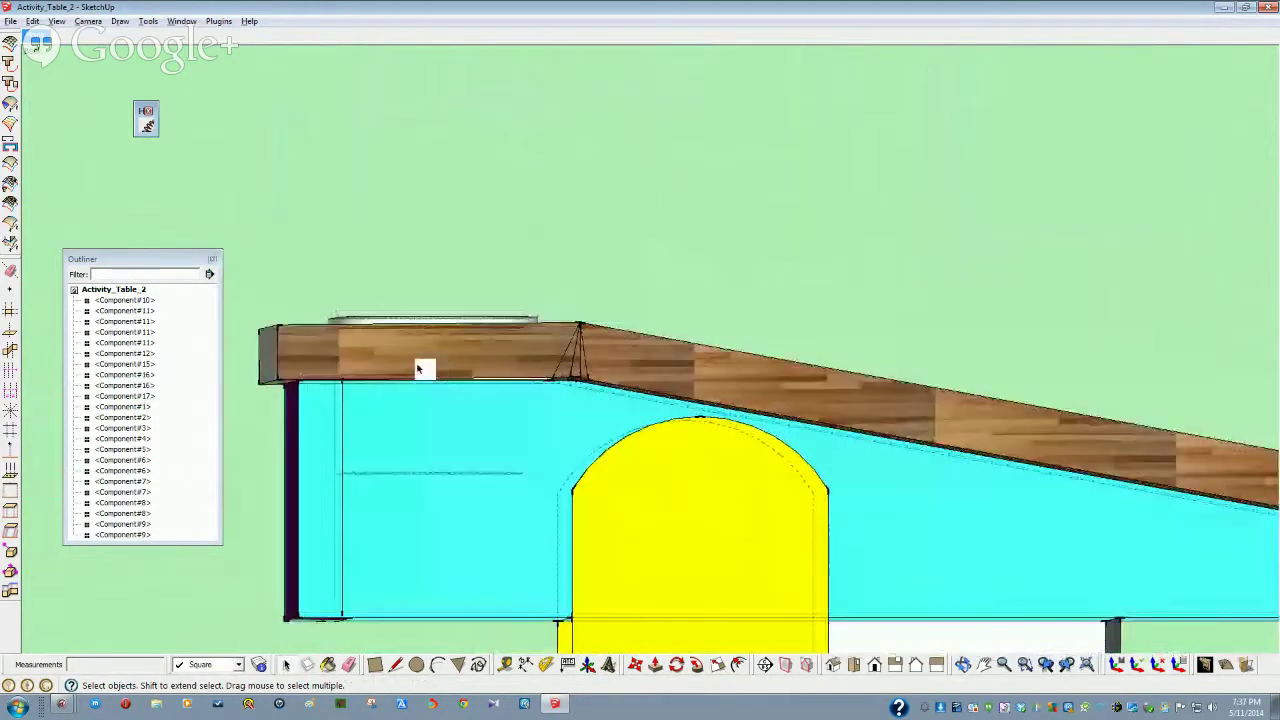
right_click(643, 374)
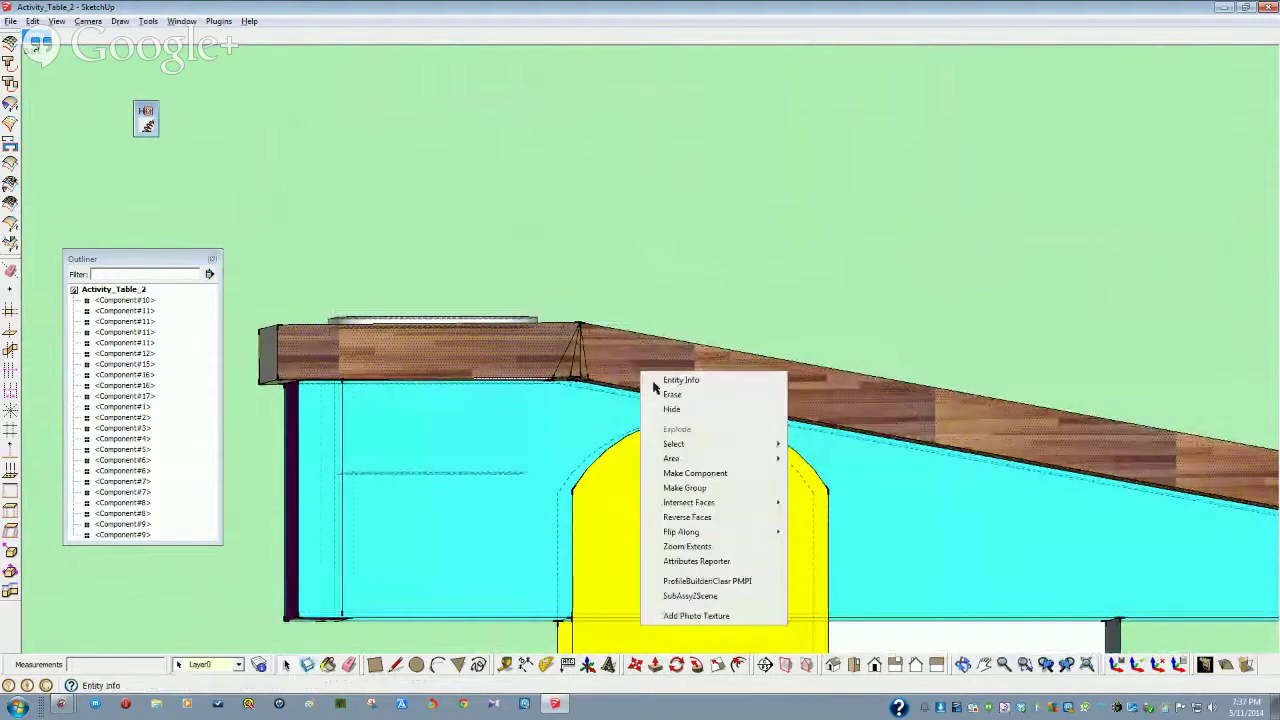
left_click(672, 410)
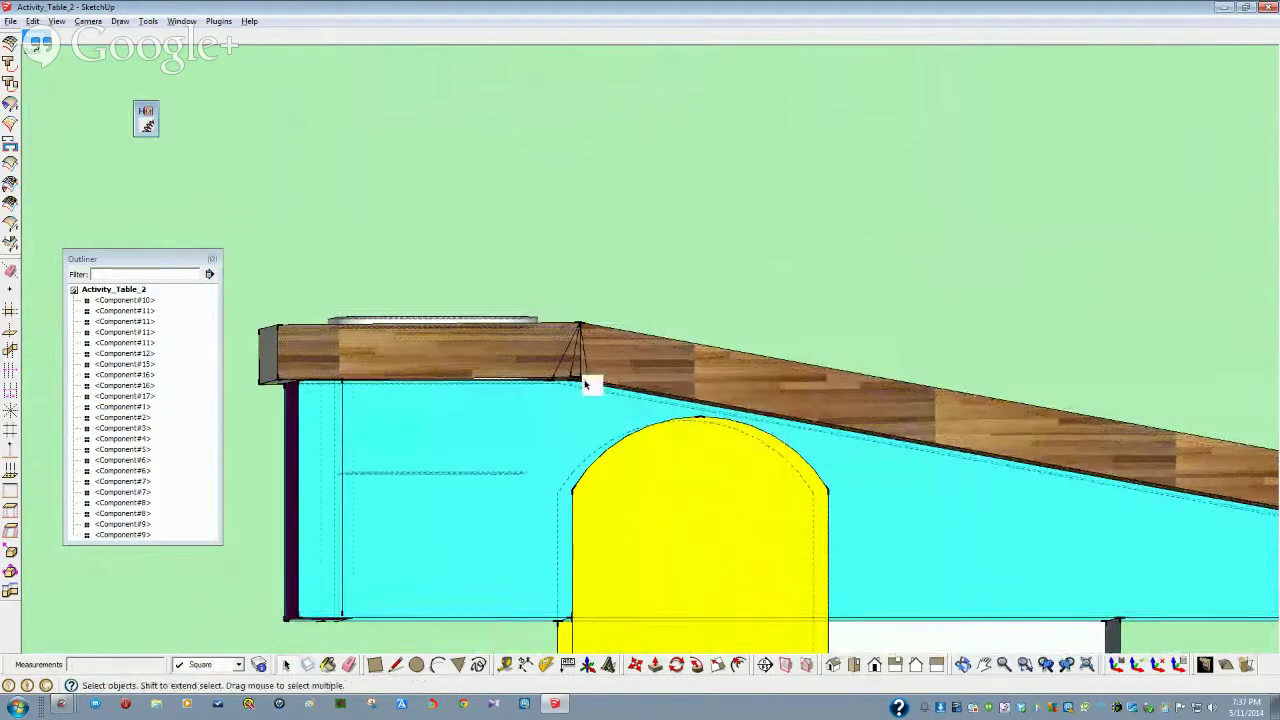
middle_click_drag(586, 384, 604, 344)
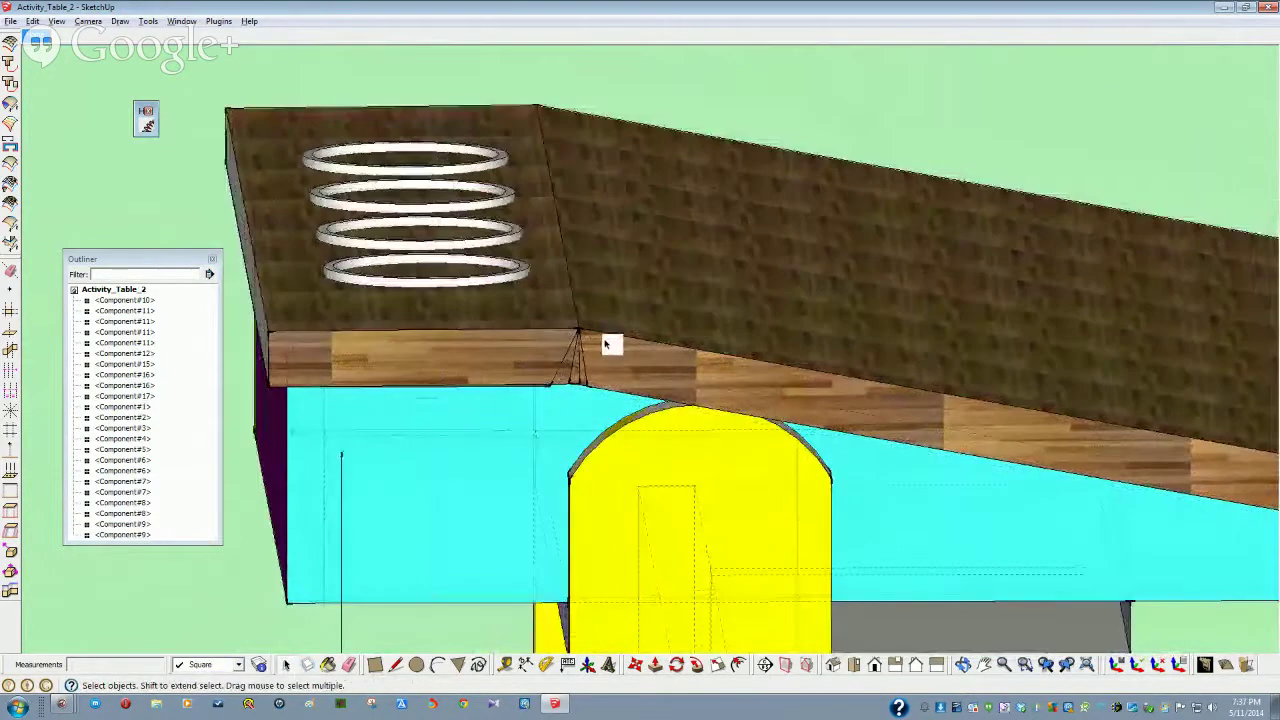
left_click(566, 455, "ctrl")
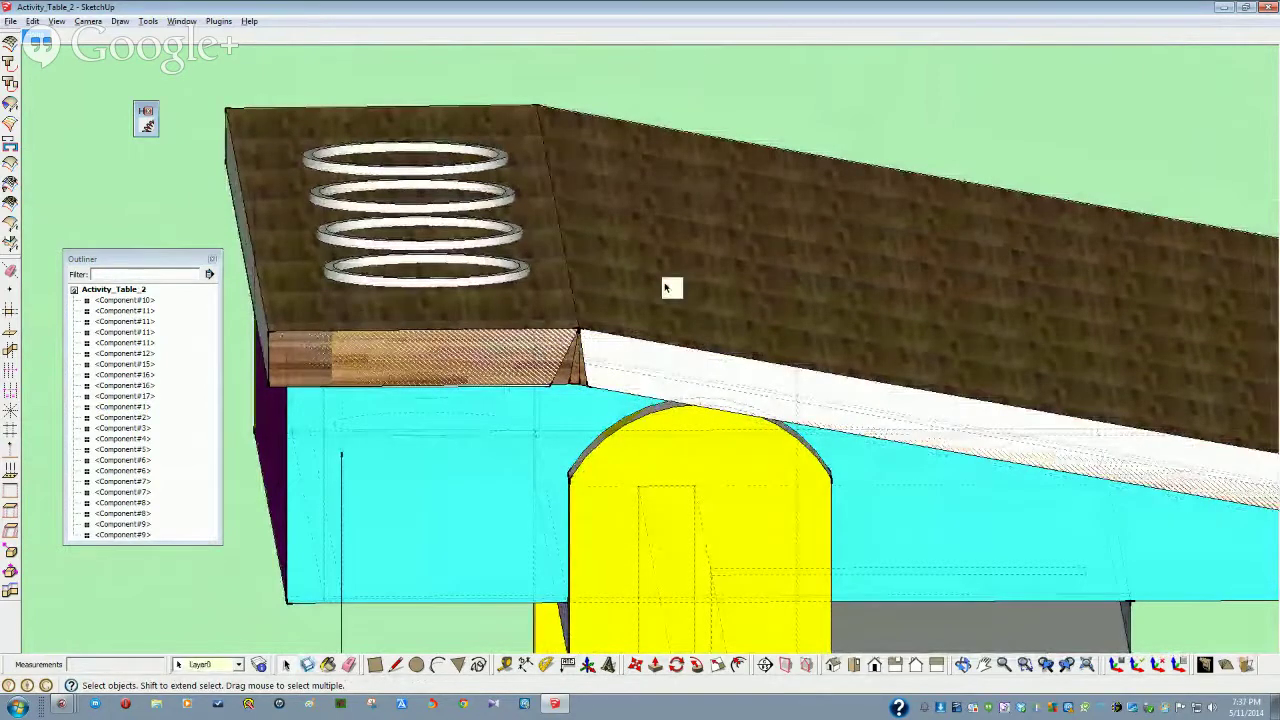
Hide the sloping wooden top board and inspect the loose outline faces around the joint with the small board
left_click(660, 200)
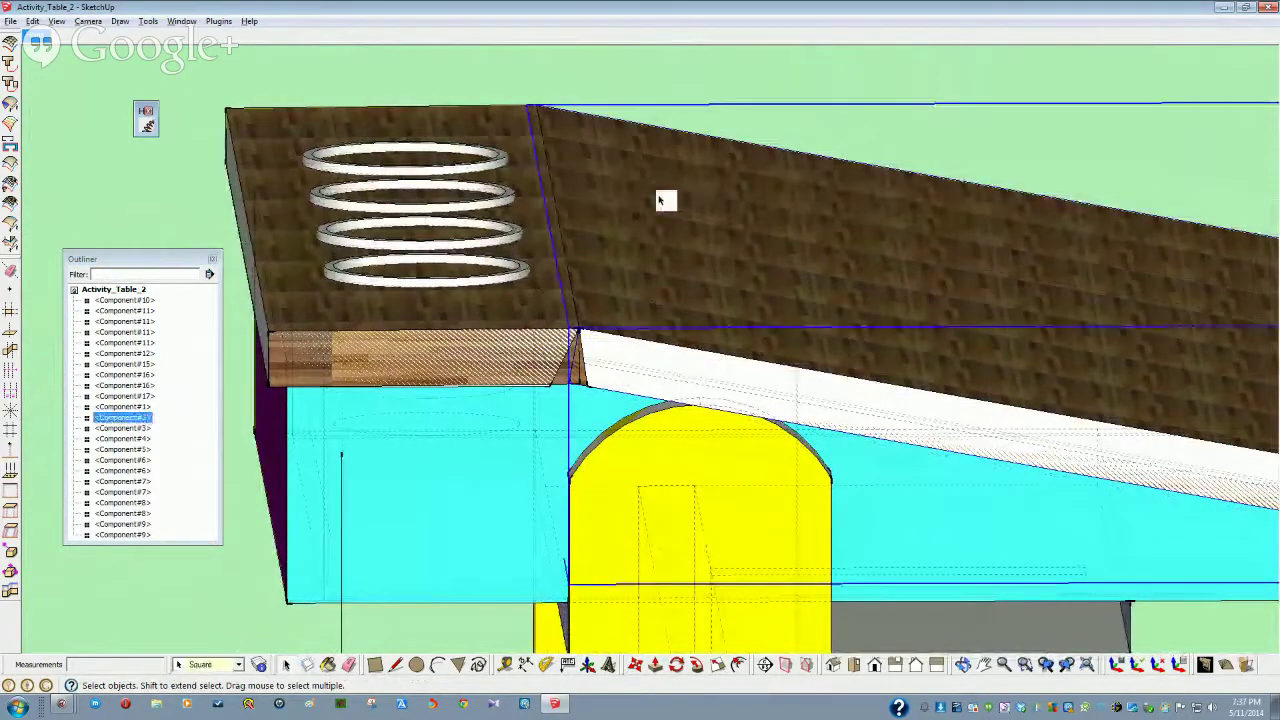
right_click(281, 202)
left_click(307, 236)
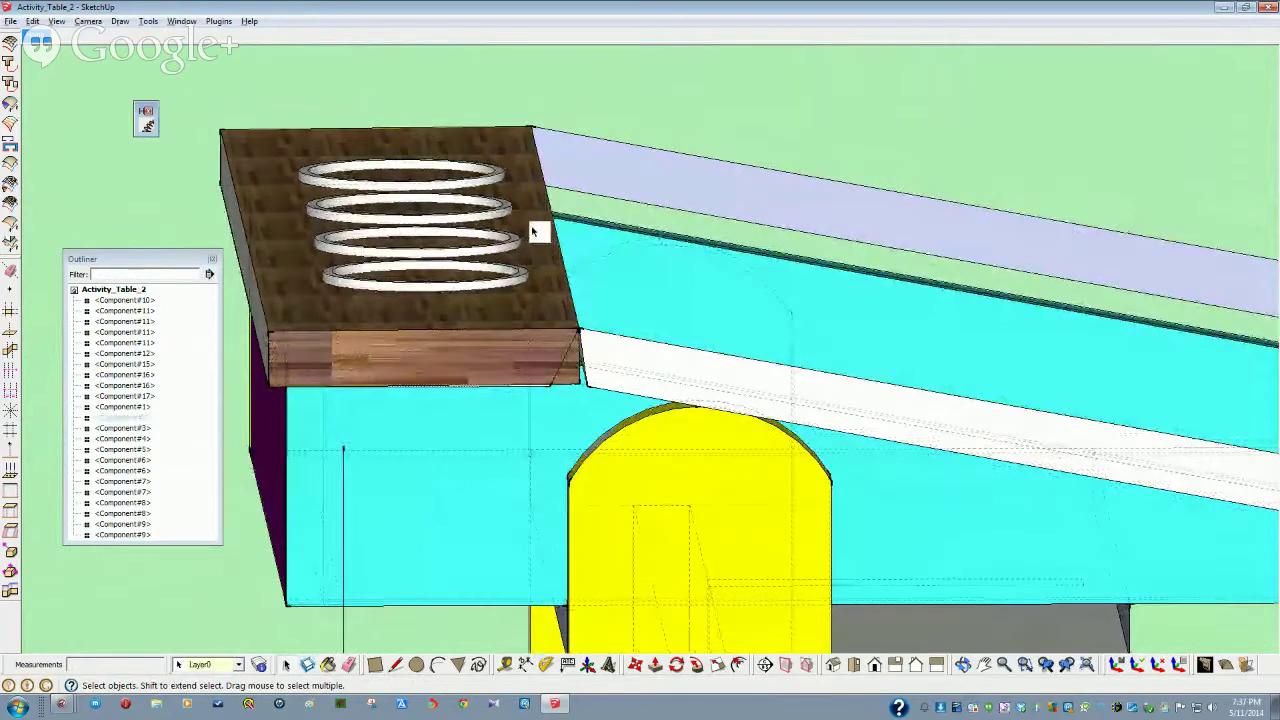
middle_click_drag(532, 231, 561, 380)
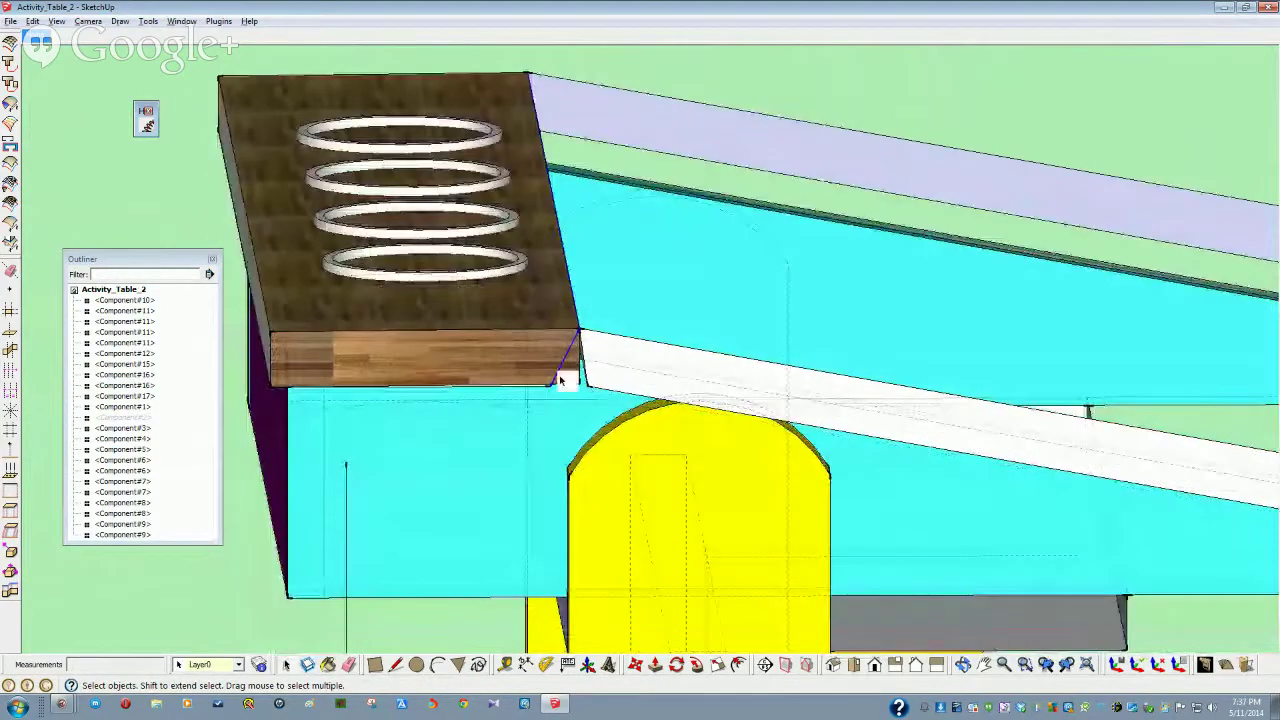
left_click(575, 378)
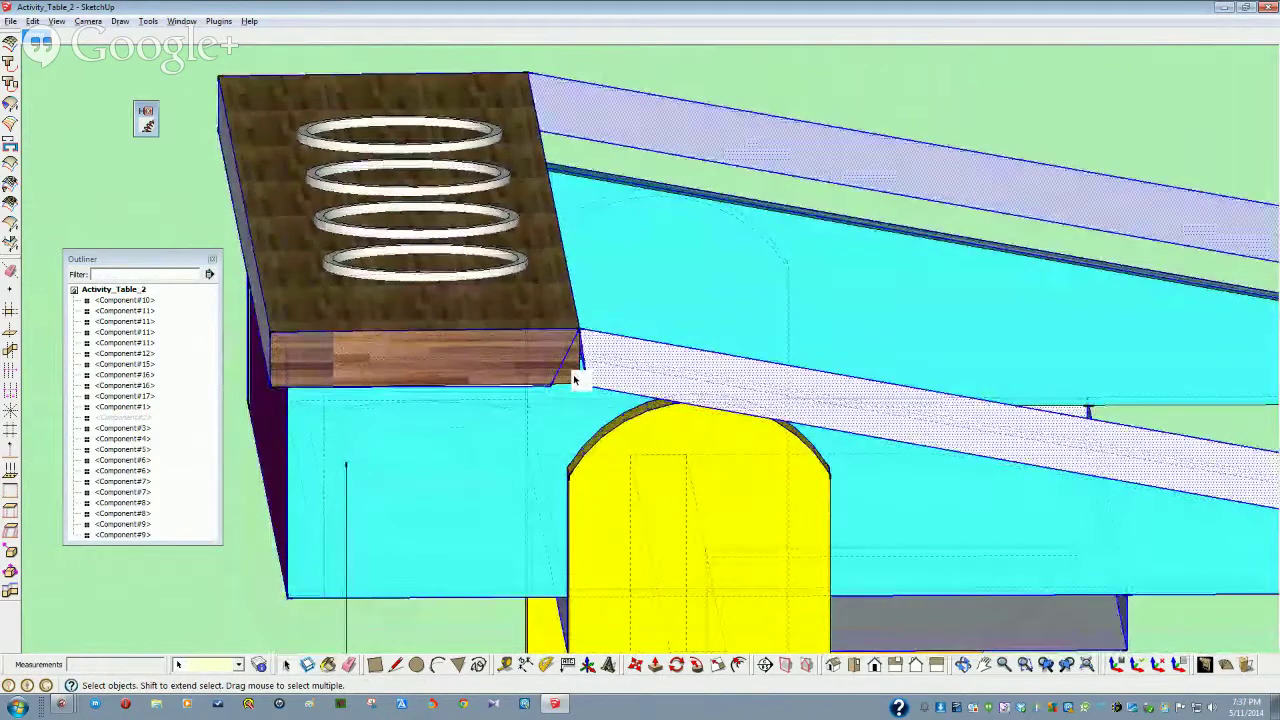
left_click(575, 380)
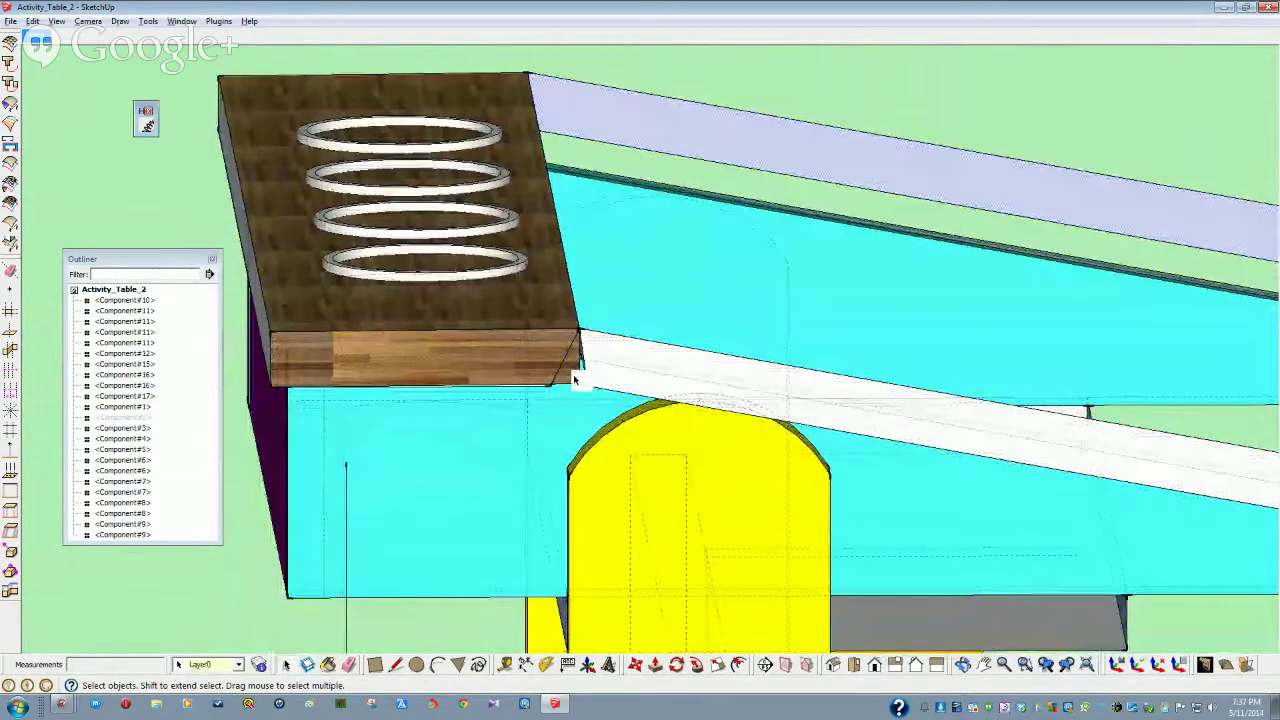
mouse_move(575, 378)
middle_mouse_down()
mouse_move(429, 386)
mouse_move(533, 405)
mouse_move(677, 354)
mouse_move(664, 363)
mouse_move(686, 436)
mouse_move(663, 374)
mouse_move(780, 360)
mouse_move(703, 377)
mouse_move(680, 400)
mouse_move(568, 372)
middle_mouse_up()
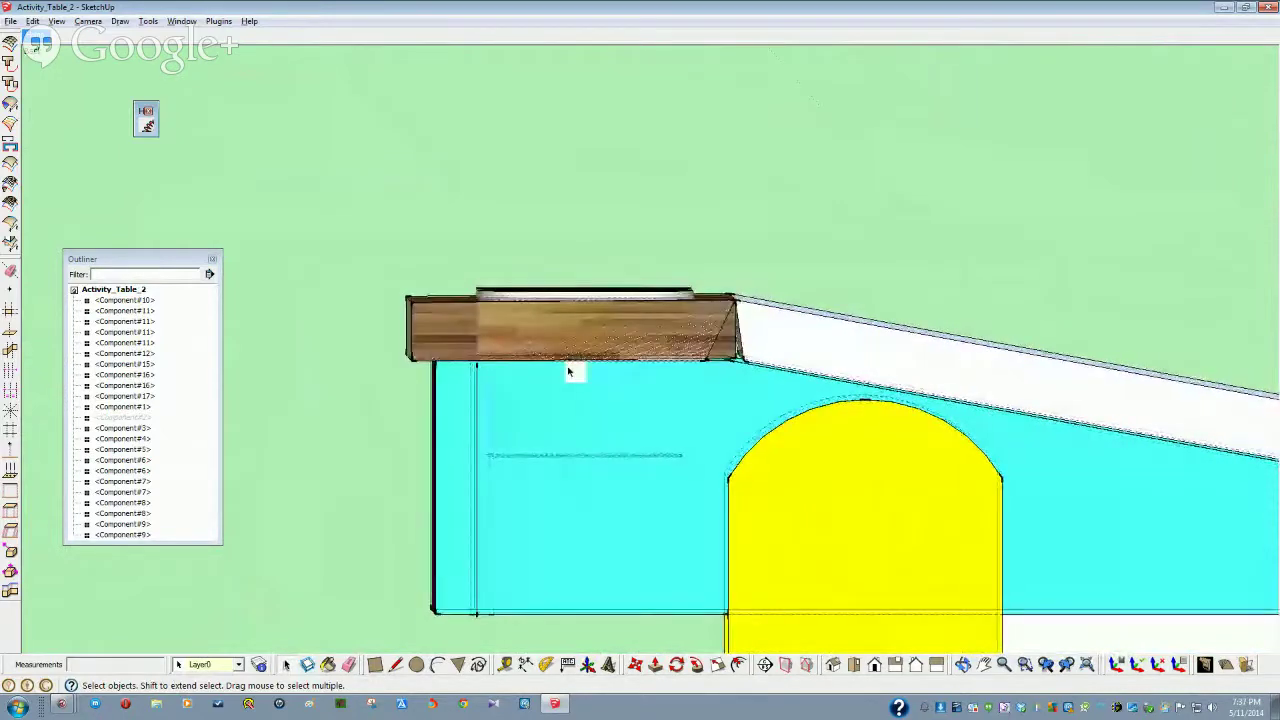
Unhide the sloping wooden top board, <Component#2>
left_click(141, 418)
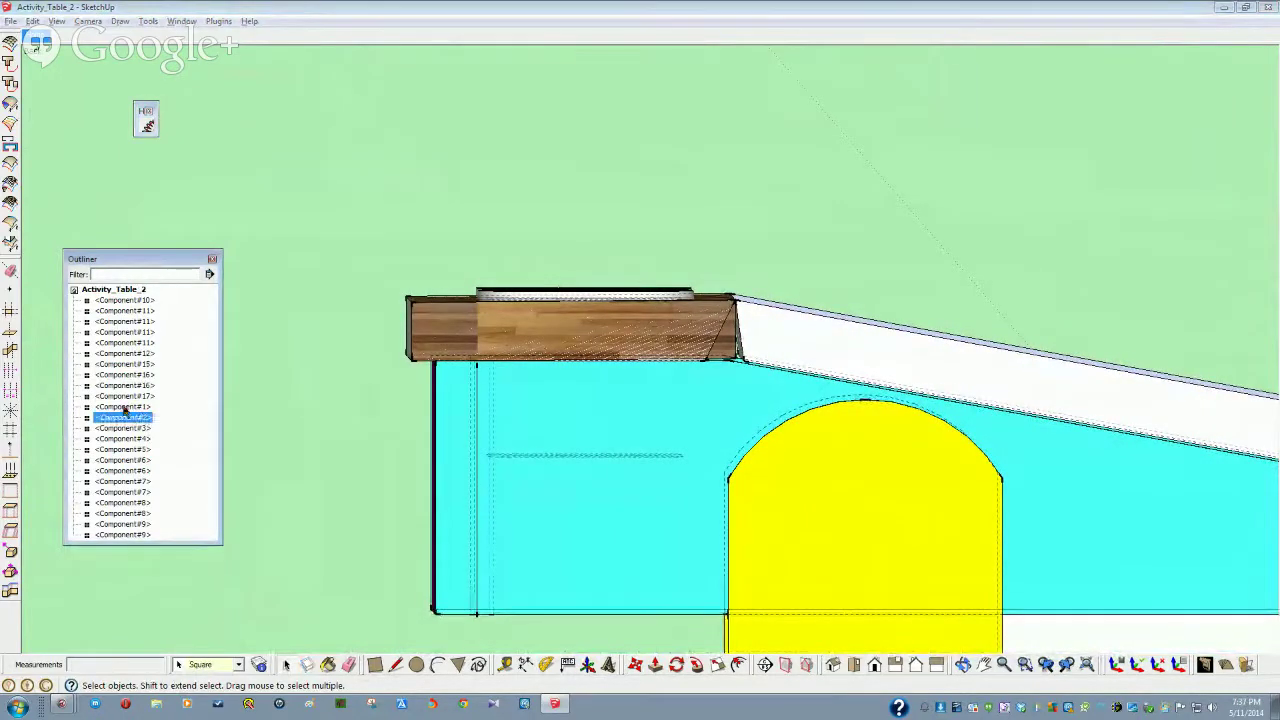
right_click(126, 424)
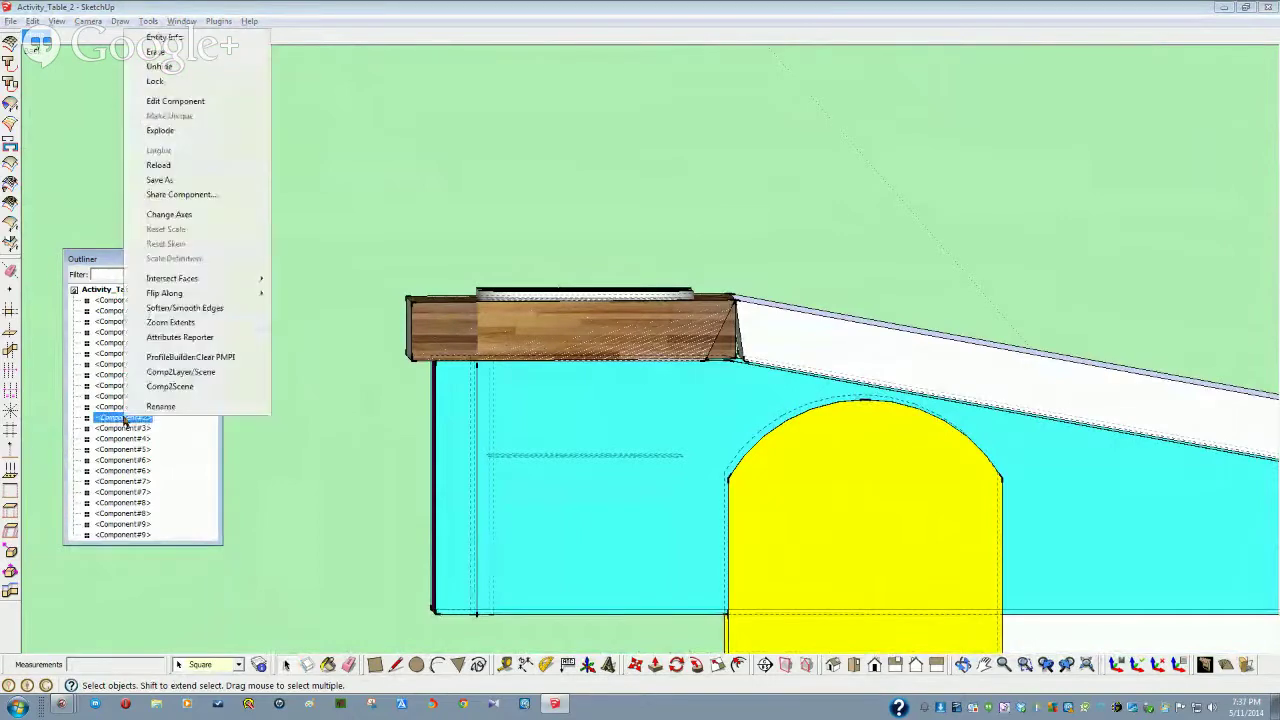
left_click(160, 66)
Make the horizontal board outline under the table frame into a component that replaces the selected geometry
mouse_move(249, 188)
middle_mouse_down()
mouse_move(374, 391)
mouse_move(508, 457)
mouse_move(543, 517)
mouse_move(597, 520)
mouse_move(654, 489)
mouse_move(646, 449)
mouse_move(680, 414)
mouse_move(686, 371)
mouse_move(684, 383)
middle_mouse_up()
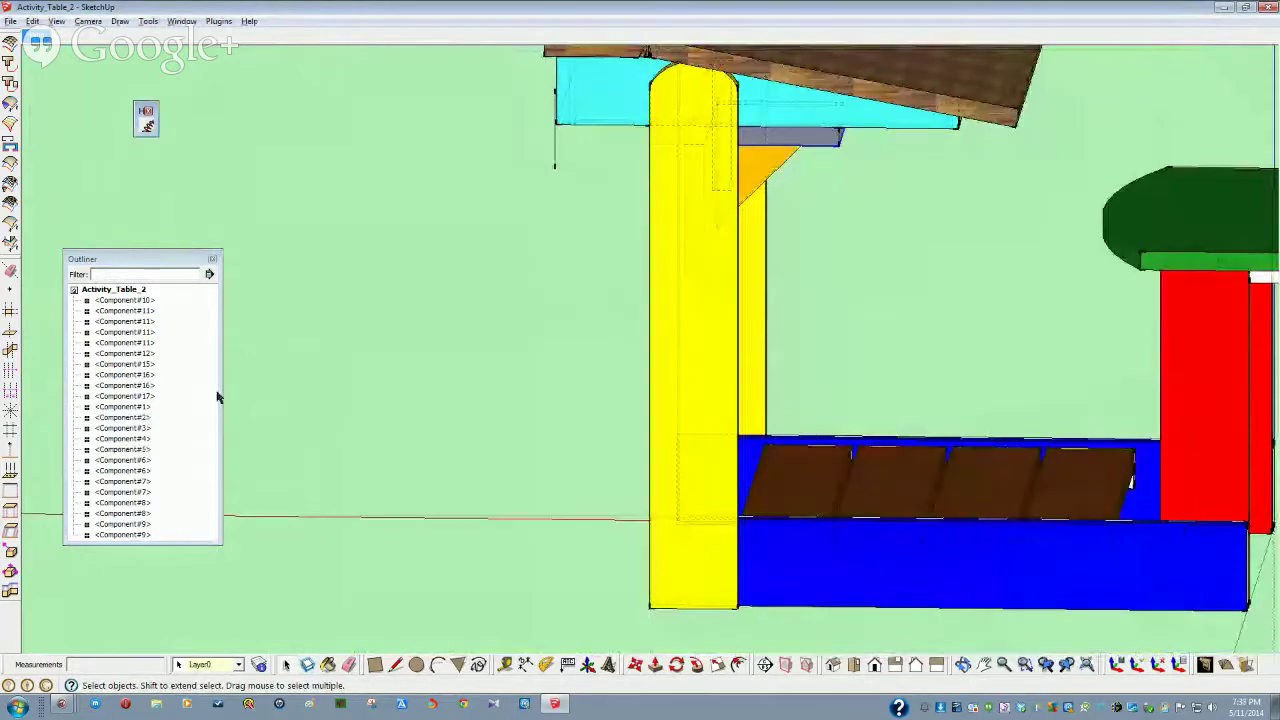
left_click_drag(173, 248, 180, 150)
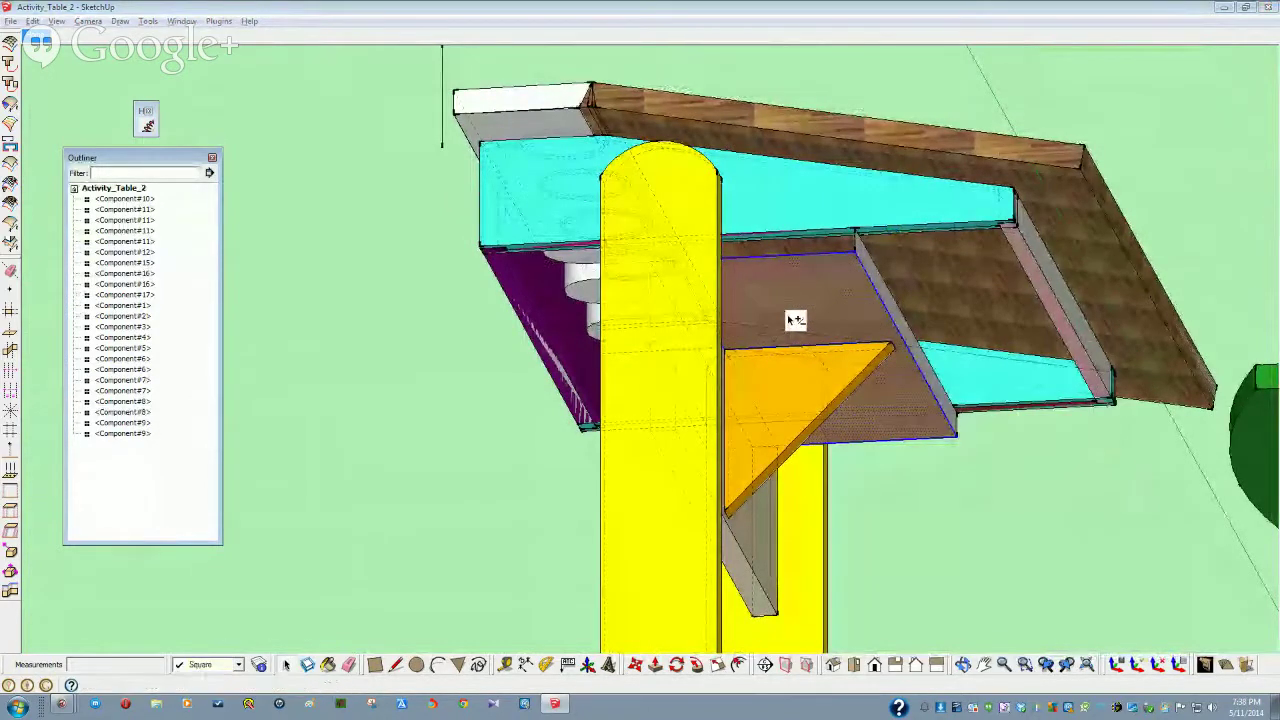
key("g")
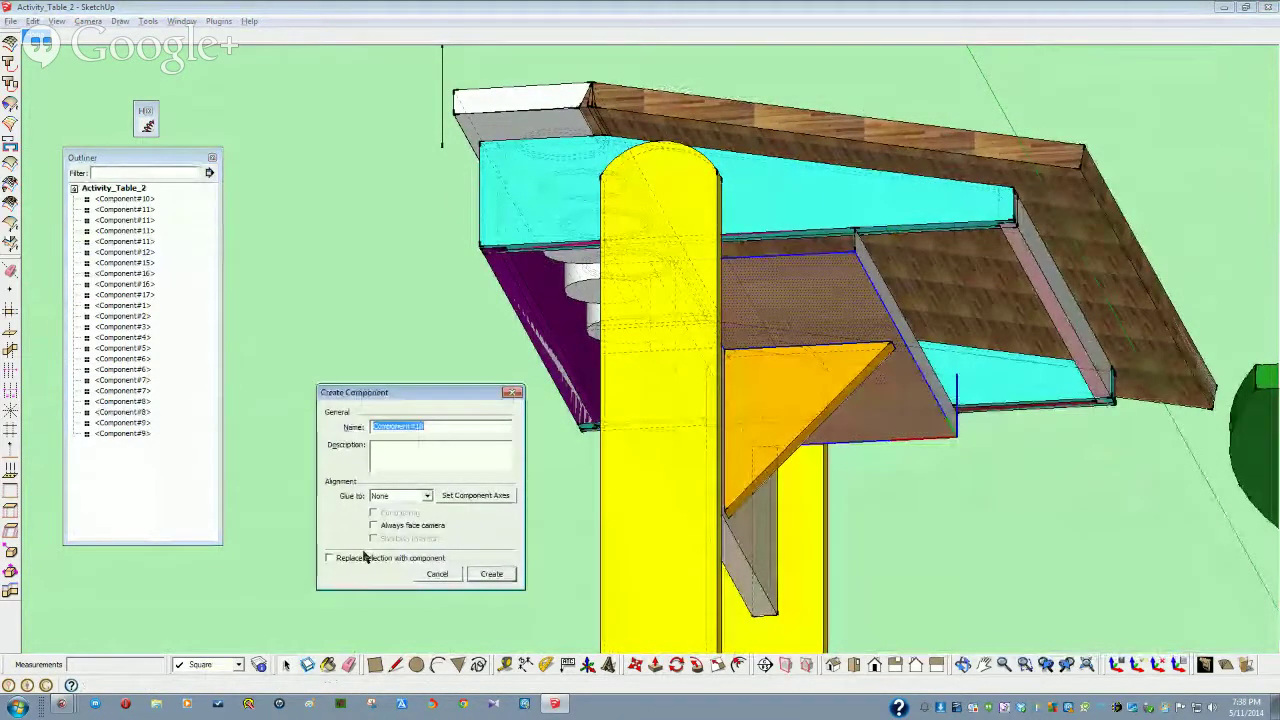
left_click(331, 558)
left_click(491, 575)
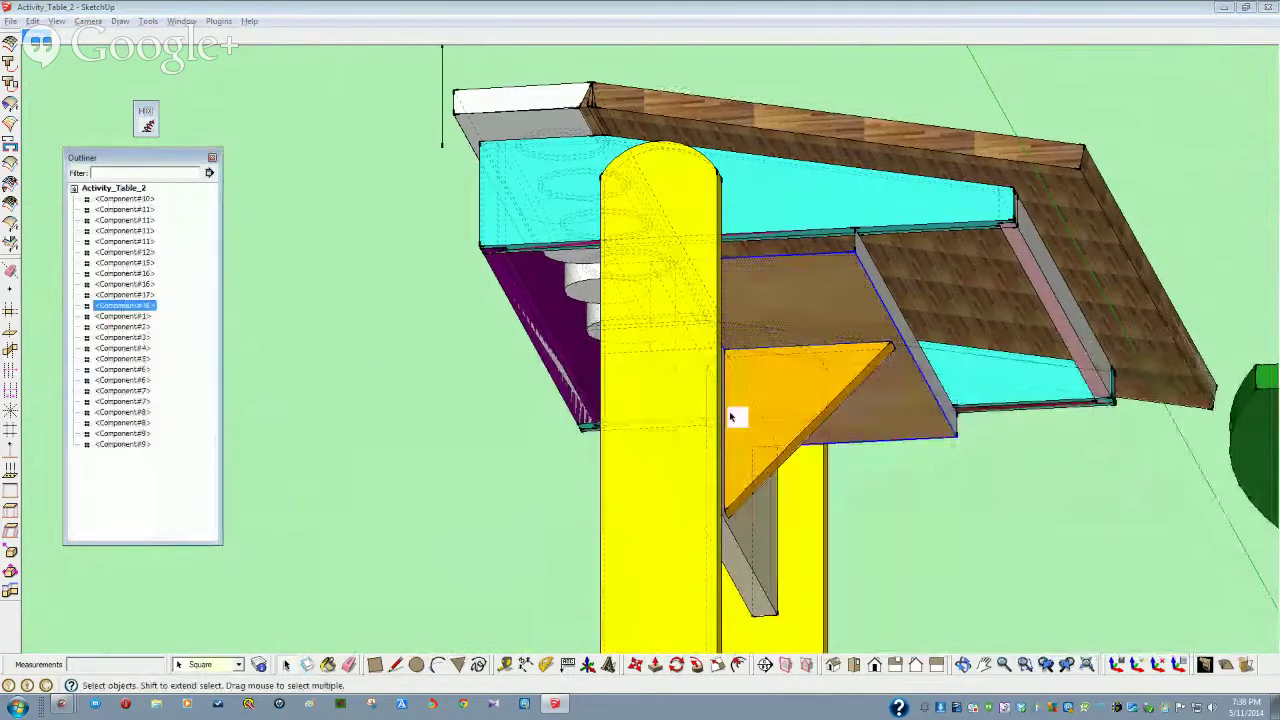
Edit the horizontal board component under the table frame and give it thickness with Push/Pull
double_click(797, 305)
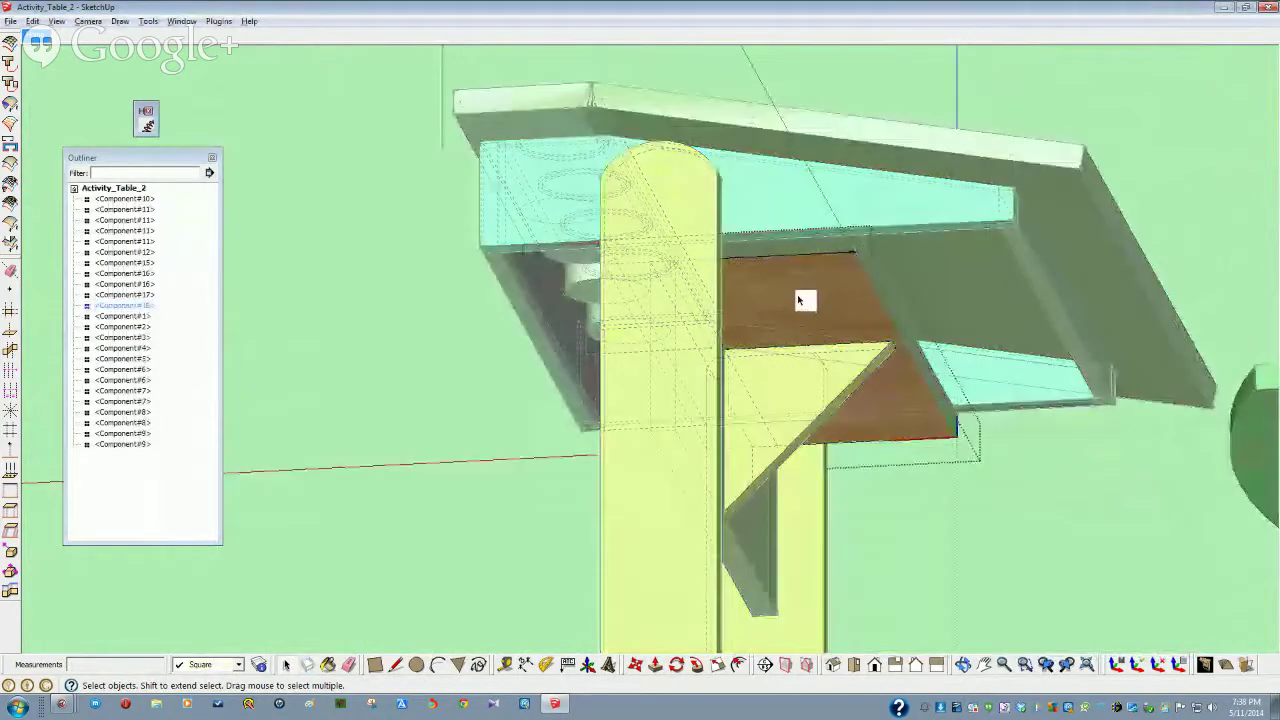
left_click(636, 666)
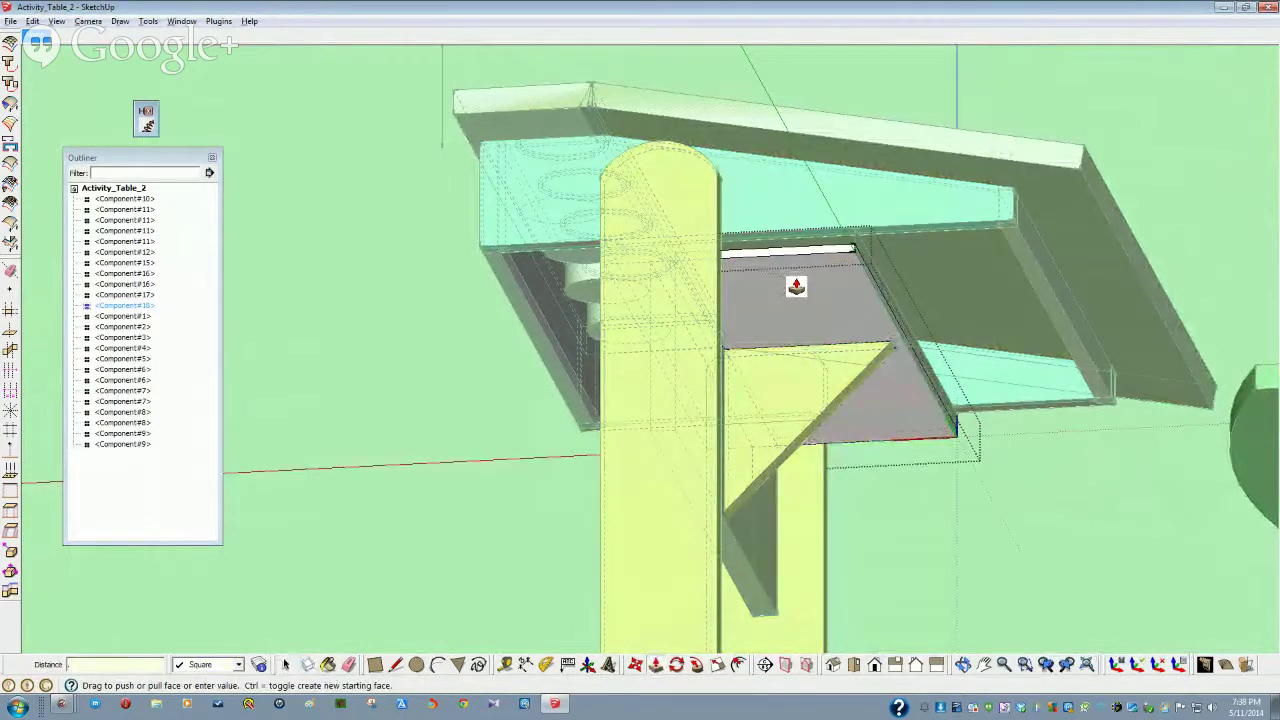
middle_click_drag(796, 287, 554, 326)
scroll(554, 326, "down", 3)
key("space")
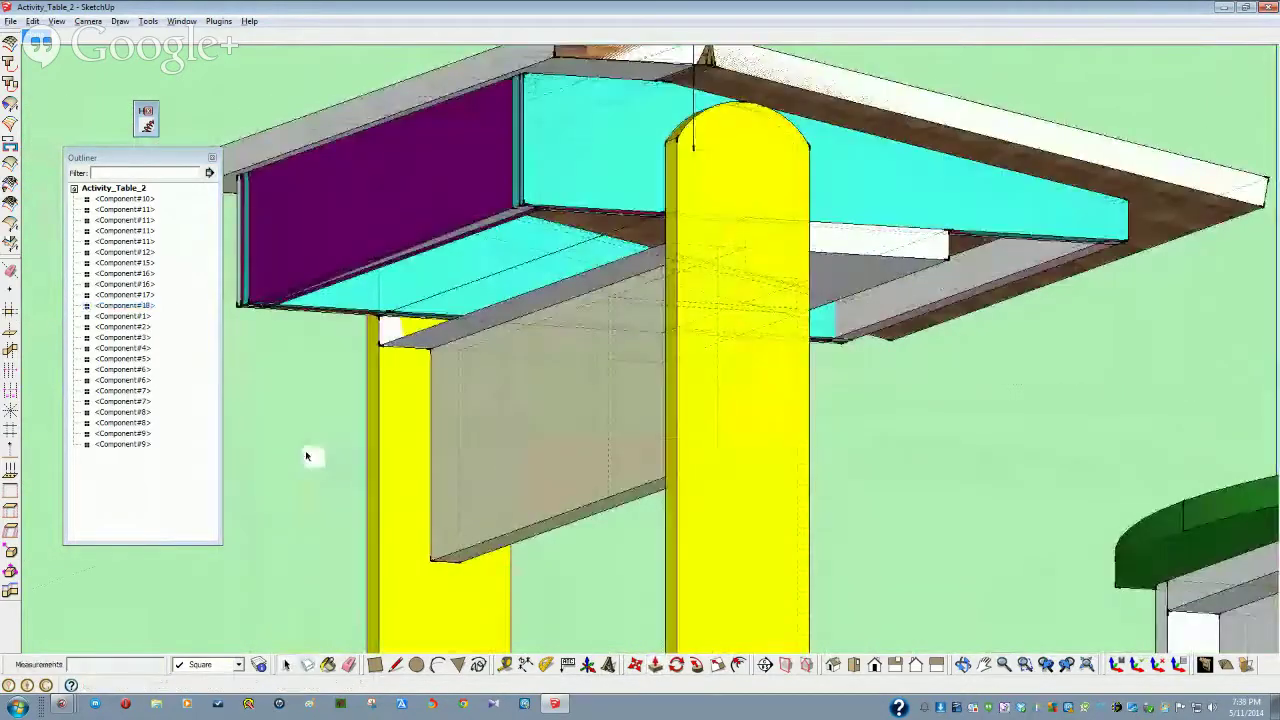
scroll(646, 277, "up", 2)
middle_click_drag(646, 281, 423, 638)
key("F3")
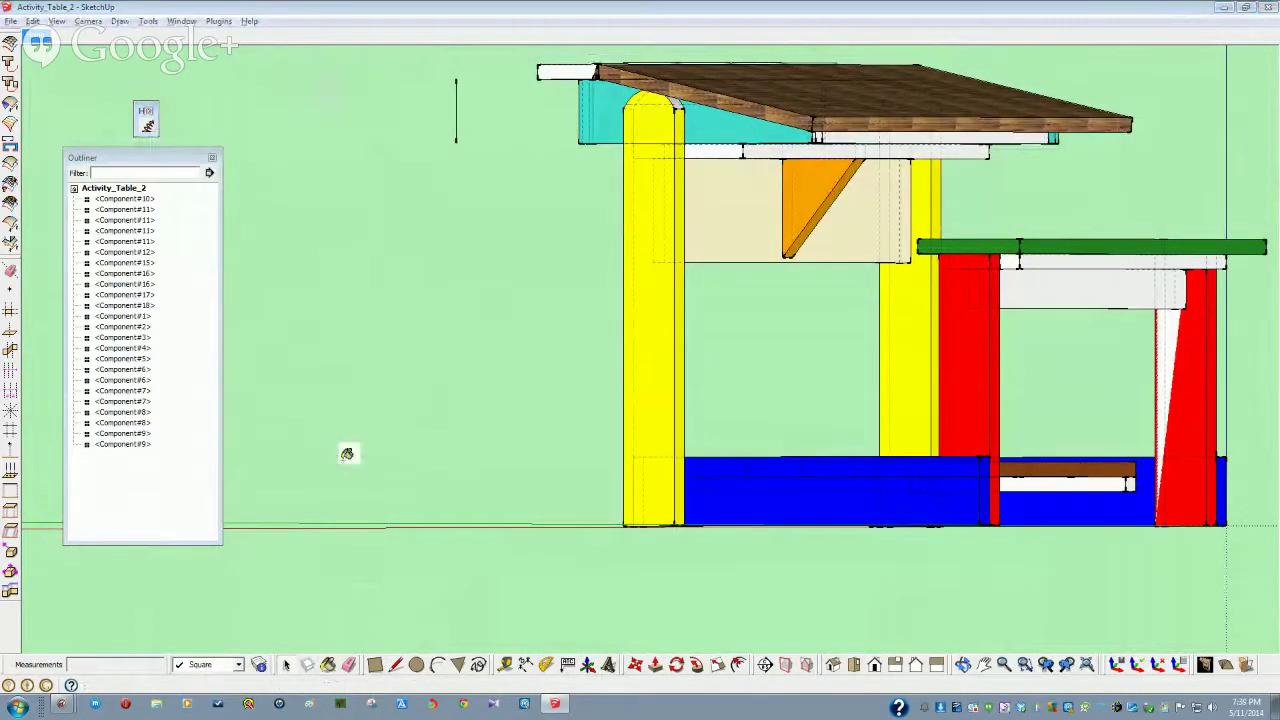
Paint the horizontal support board and the front apron faces under the table top with 0124_Purple from the Colors-Named collection
key("b")
left_click_drag(248, 128, 255, 187)
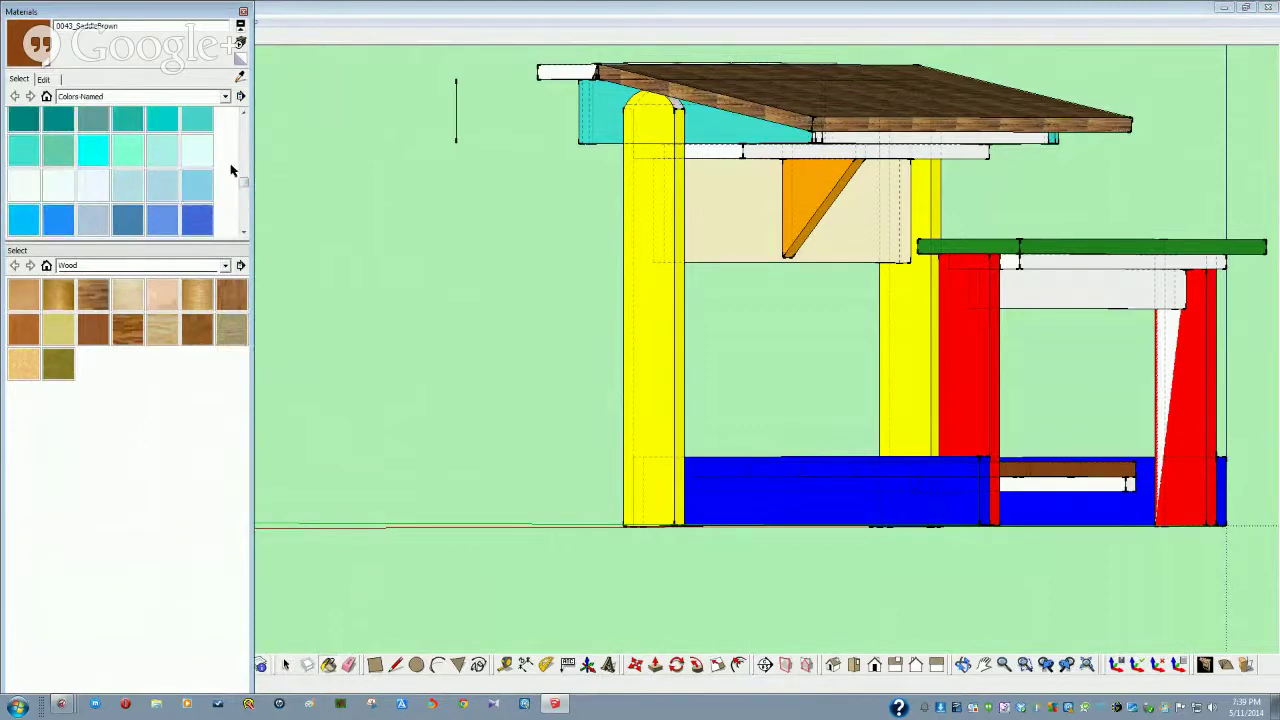
left_click_drag(242, 185, 242, 199)
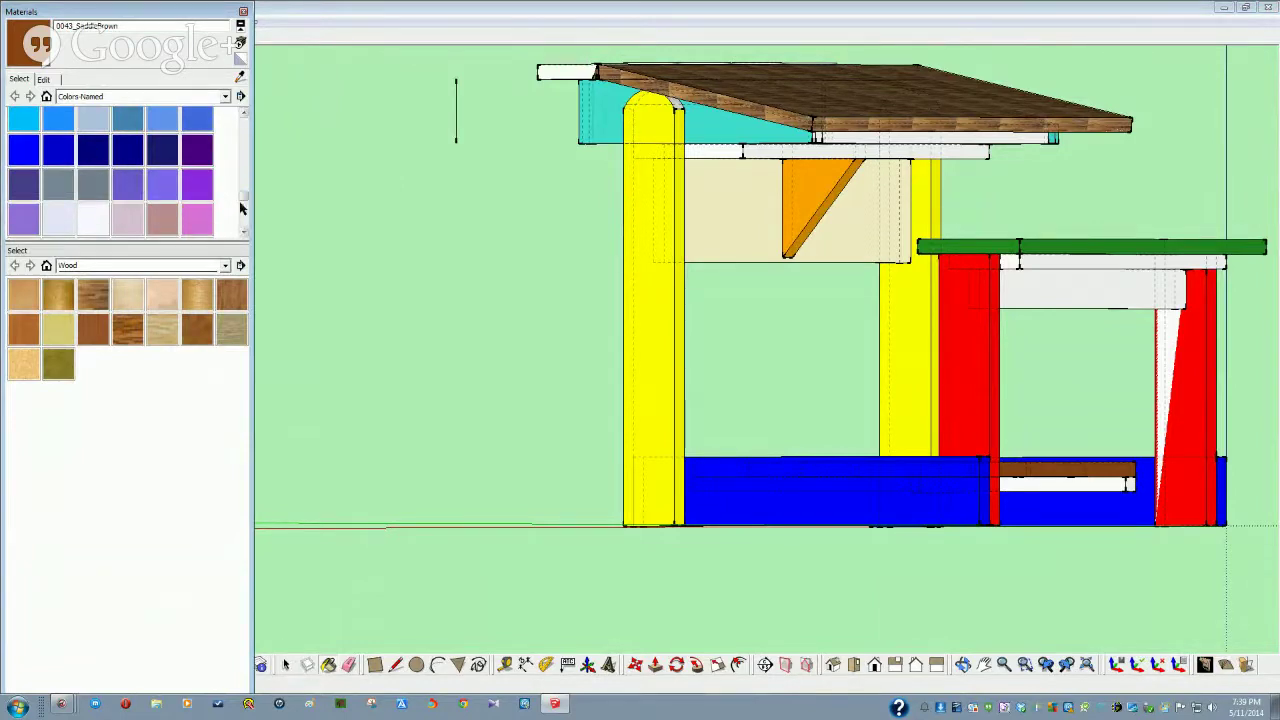
left_click(241, 207)
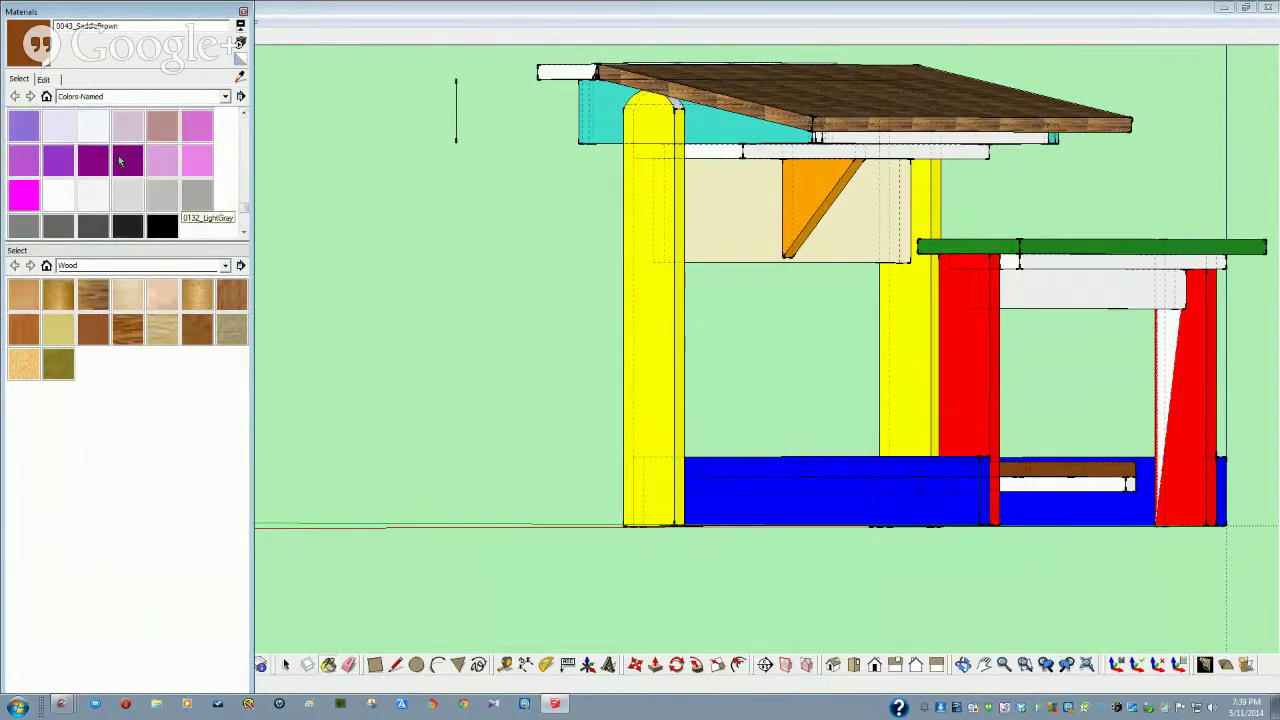
left_click(128, 165)
mouse_move(418, 267)
middle_mouse_down()
mouse_move(531, 249)
mouse_move(671, 266)
mouse_move(740, 243)
mouse_move(620, 320)
mouse_move(454, 323)
mouse_move(401, 296)
middle_mouse_up()
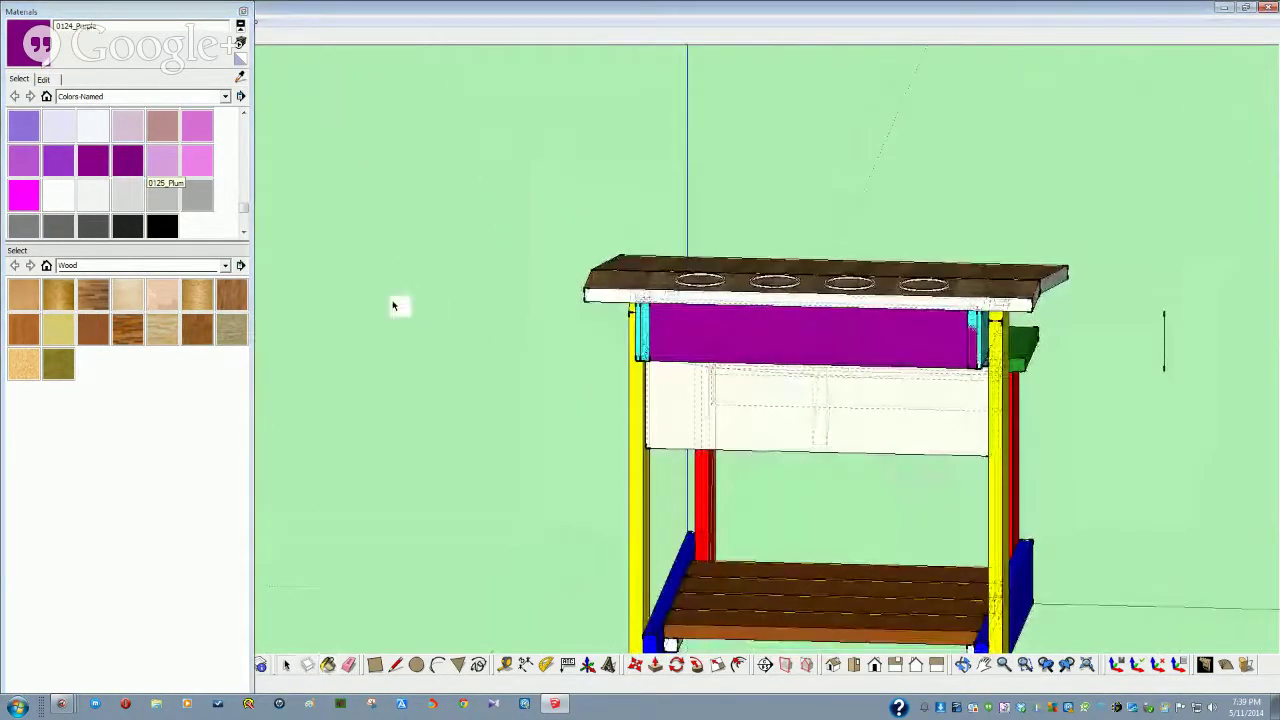
left_click(243, 13)
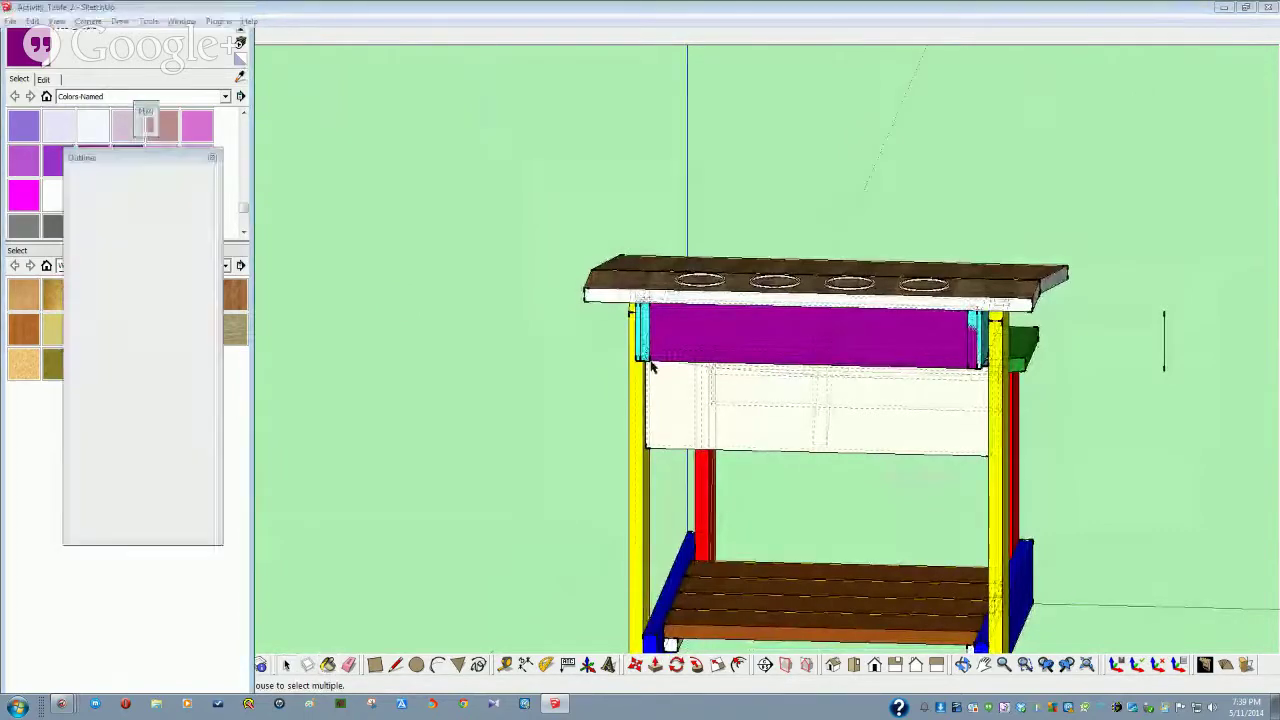
Hide the loose purple face on the front apron under the overhanging top
middle_click_drag(651, 366, 684, 348)
left_click(684, 348)
right_click(685, 348)
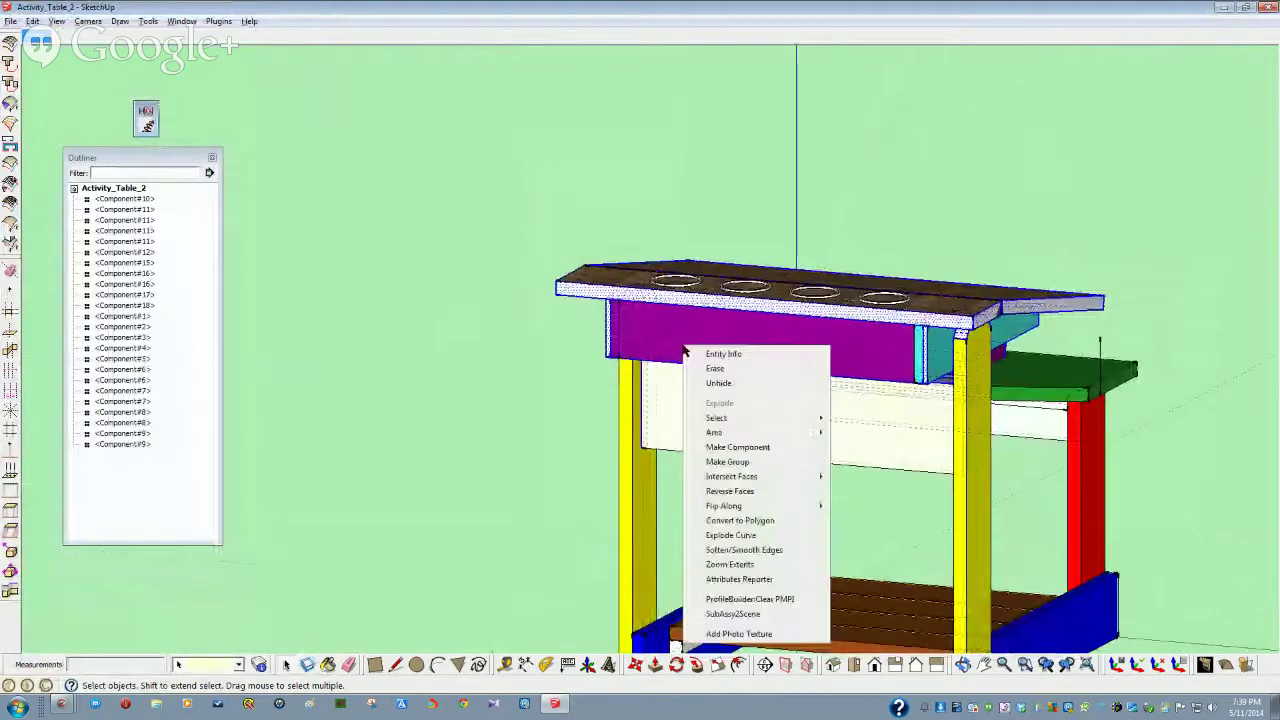
left_click(405, 339)
mouse_move(650, 332)
middle_mouse_down()
mouse_move(658, 317)
mouse_move(686, 334)
middle_mouse_up()
right_click(658, 317)
left_click(690, 348)
Hide the long cream board below the horizontal support board
scroll(606, 334, "up", 3)
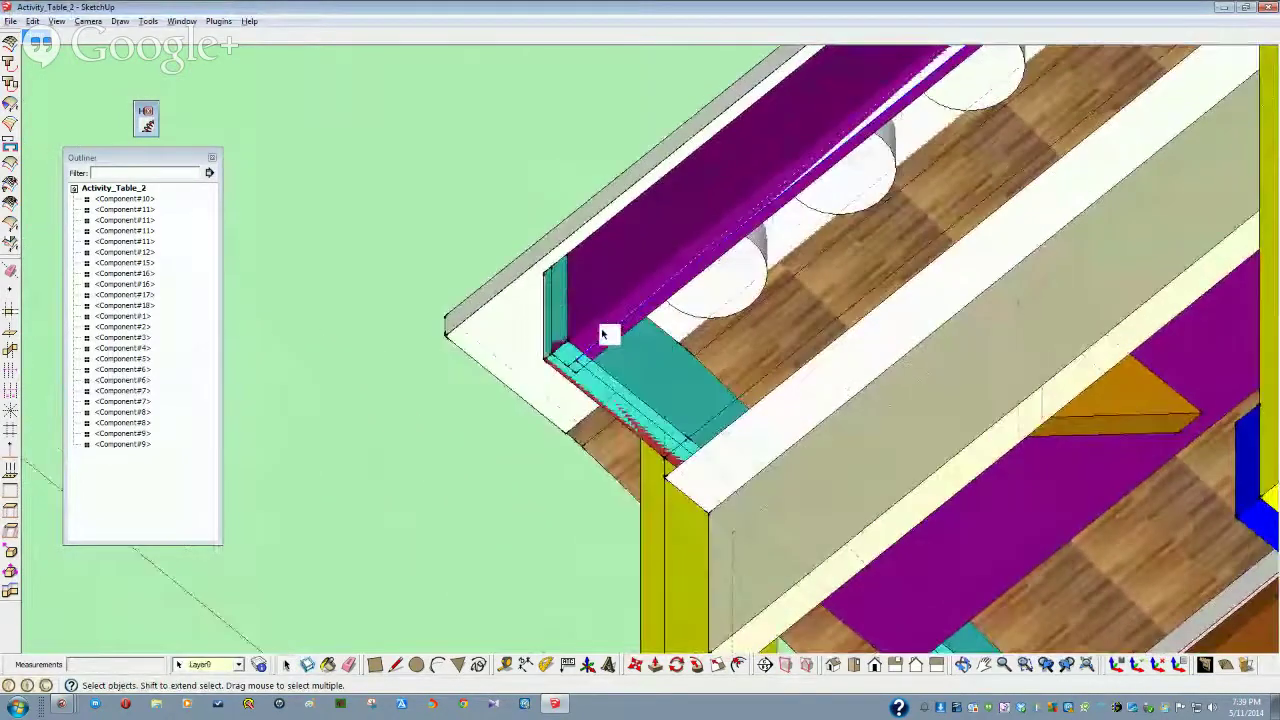
middle_click_drag(603, 360, 702, 358)
middle_click_drag(574, 423, 727, 443)
left_click(727, 489)
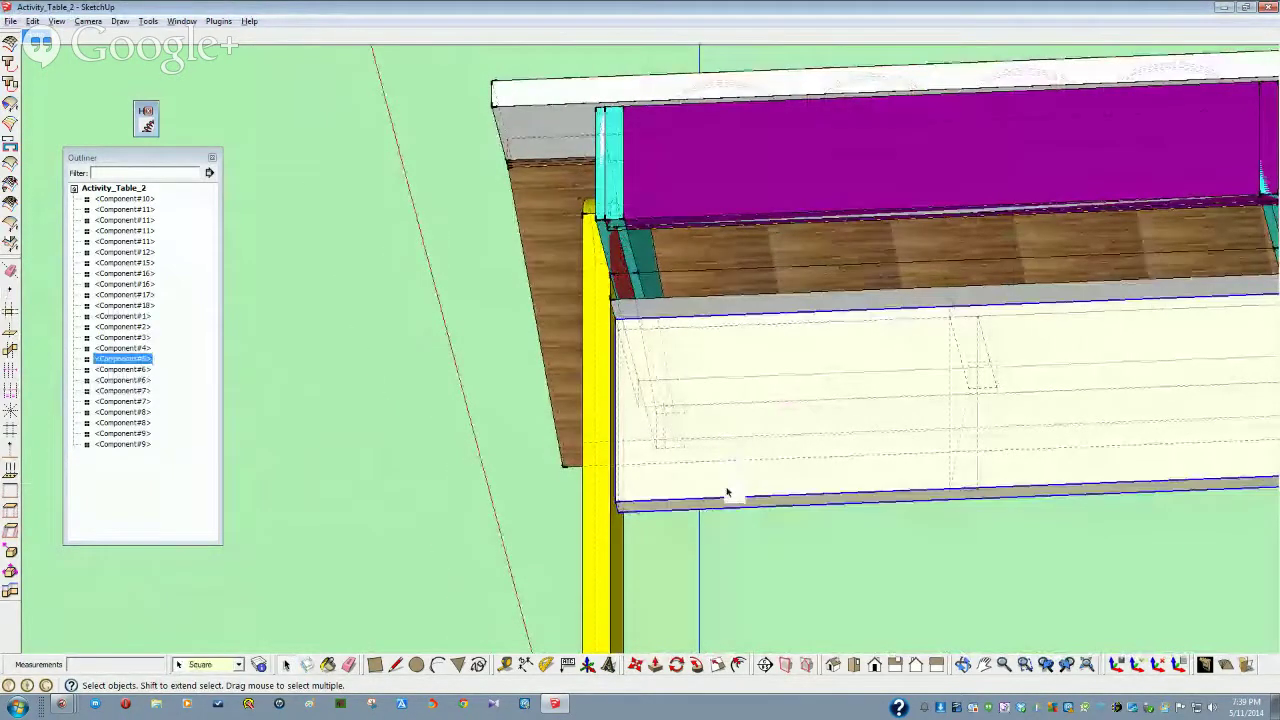
right_click(727, 489)
left_click(757, 159)
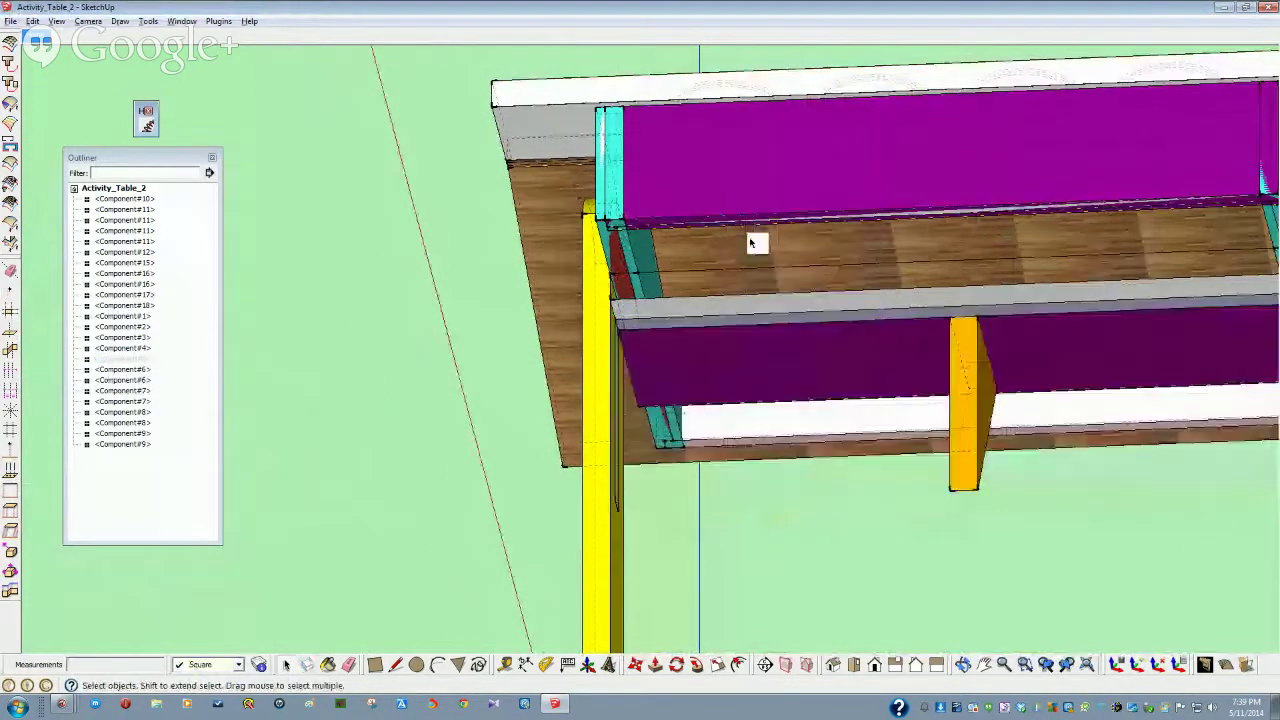
Hide the yellow leg at the end of the purple horizontal board
mouse_move(757, 243)
middle_mouse_down()
mouse_move(737, 391)
mouse_move(711, 400)
mouse_move(597, 286)
mouse_move(677, 260)
middle_mouse_up()
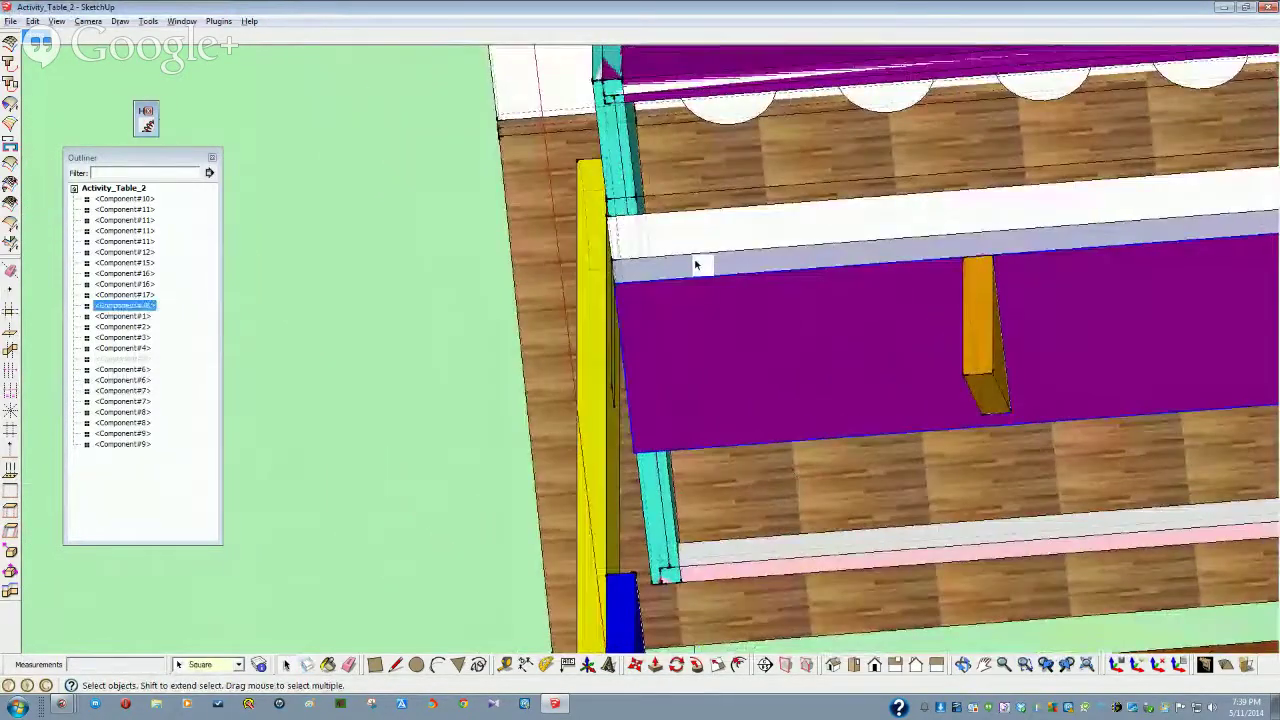
double_click(697, 264)
left_click(426, 310)
middle_click_drag(426, 310, 553, 338)
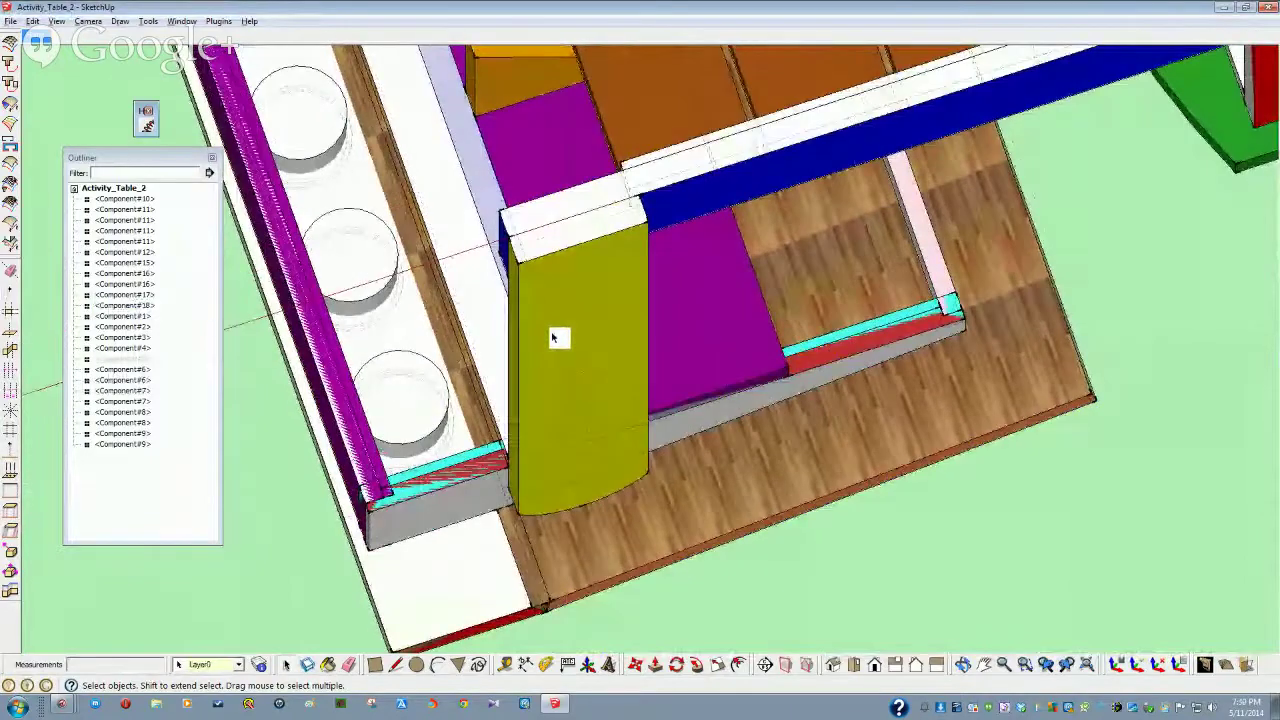
left_click(603, 317)
right_click(603, 317)
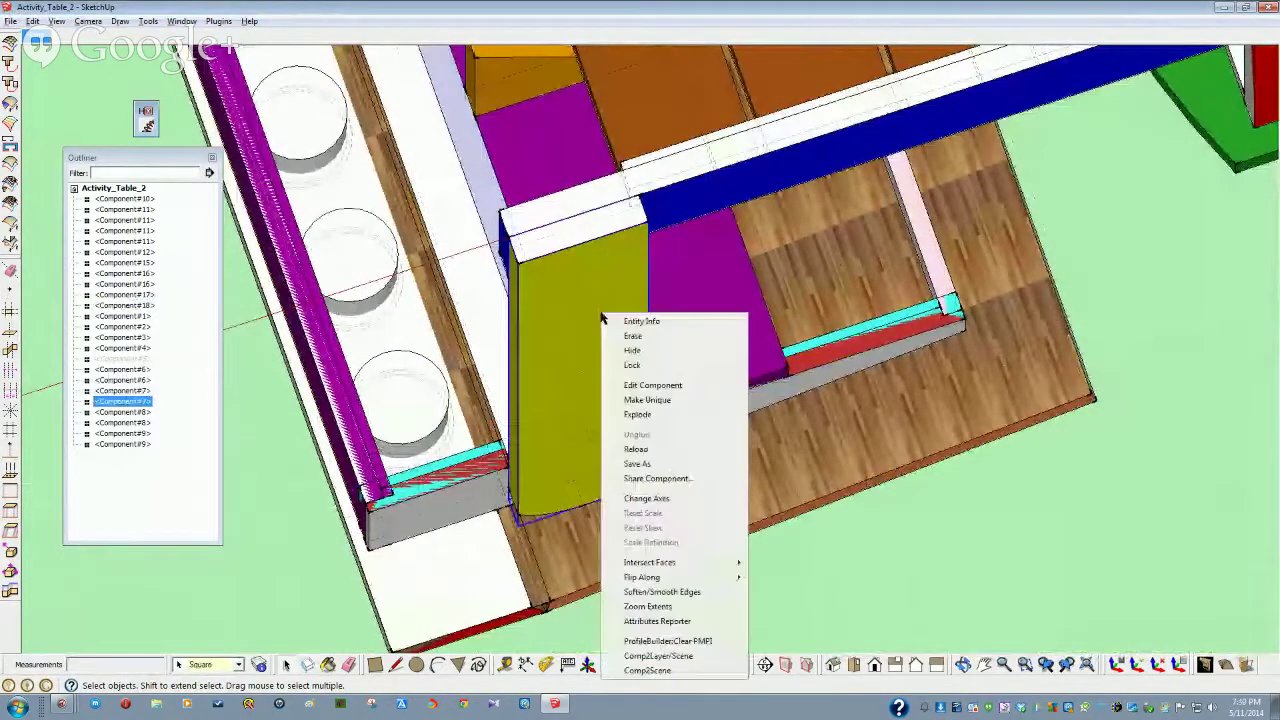
left_click(632, 350)
Erase the loose grey faces along the notched long edge of the purple horizontal board
mouse_move(631, 350)
middle_mouse_down()
mouse_move(651, 366)
mouse_move(680, 206)
mouse_move(609, 271)
mouse_move(566, 289)
mouse_move(578, 250)
mouse_move(576, 270)
middle_mouse_up()
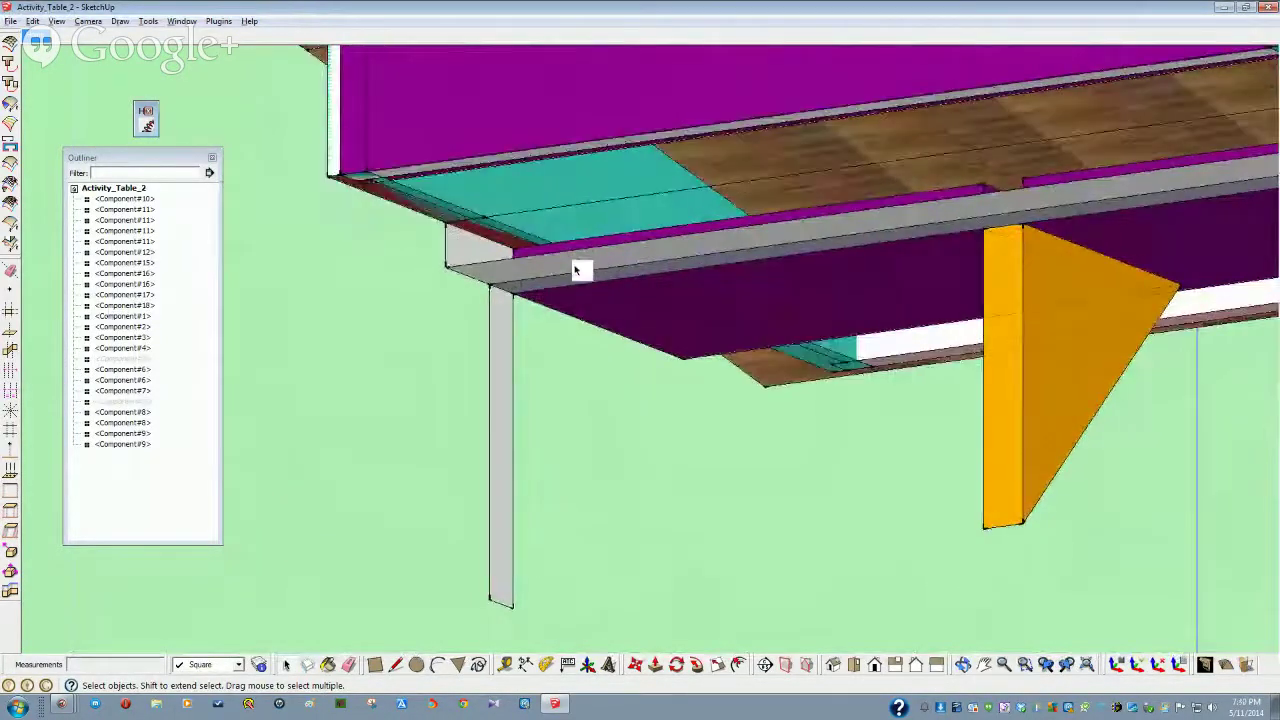
left_click(473, 266)
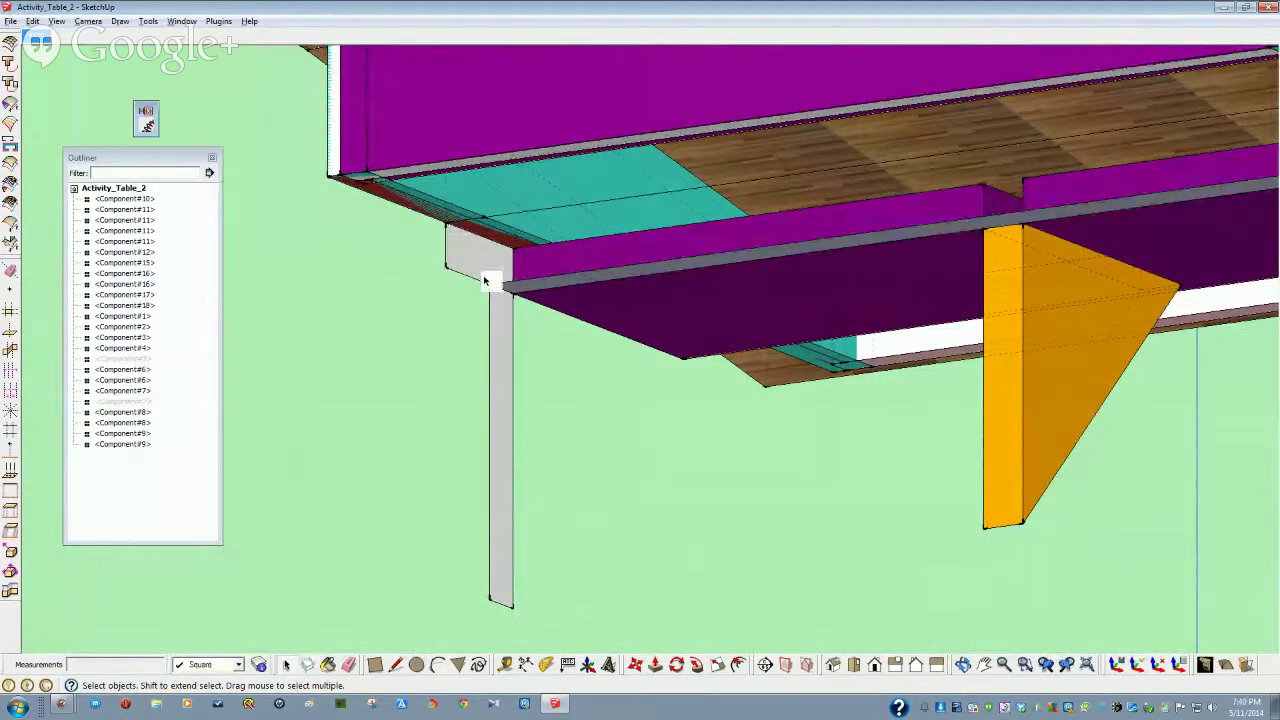
left_click(506, 289)
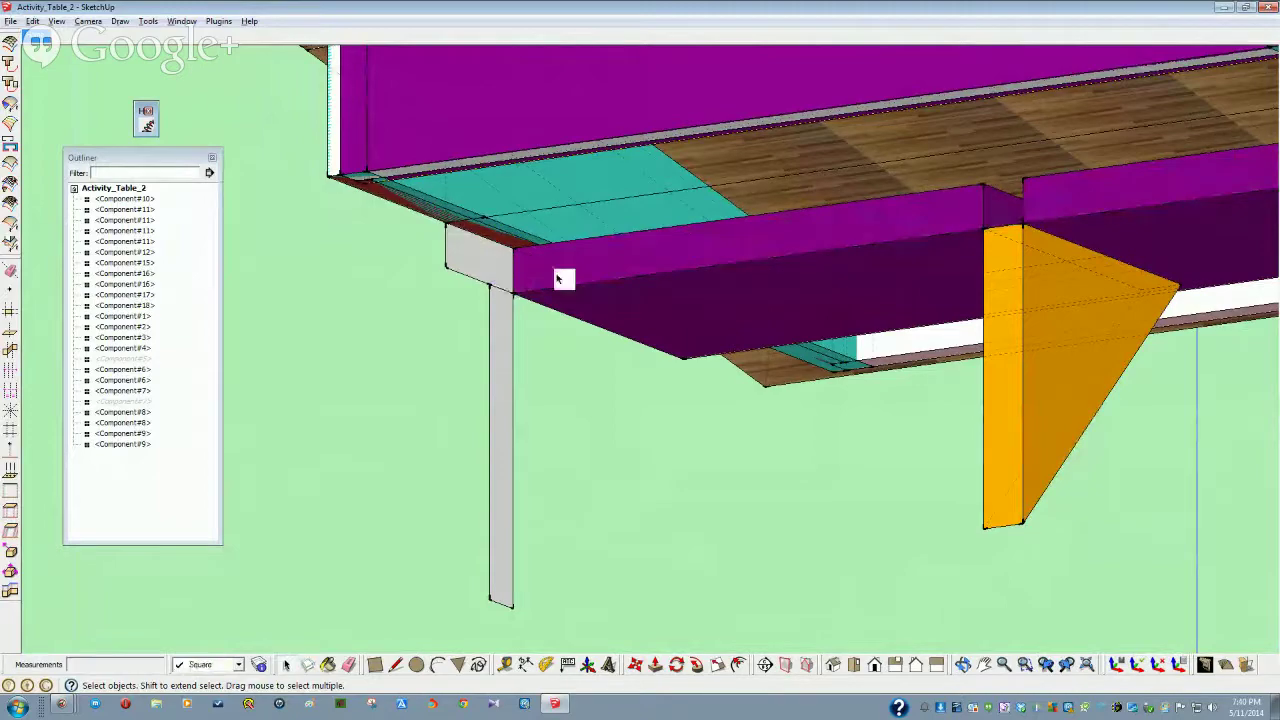
Hide the orange triangular bracket under the purple horizontal board
middle_click_drag(731, 324, 519, 228)
left_click(457, 409)
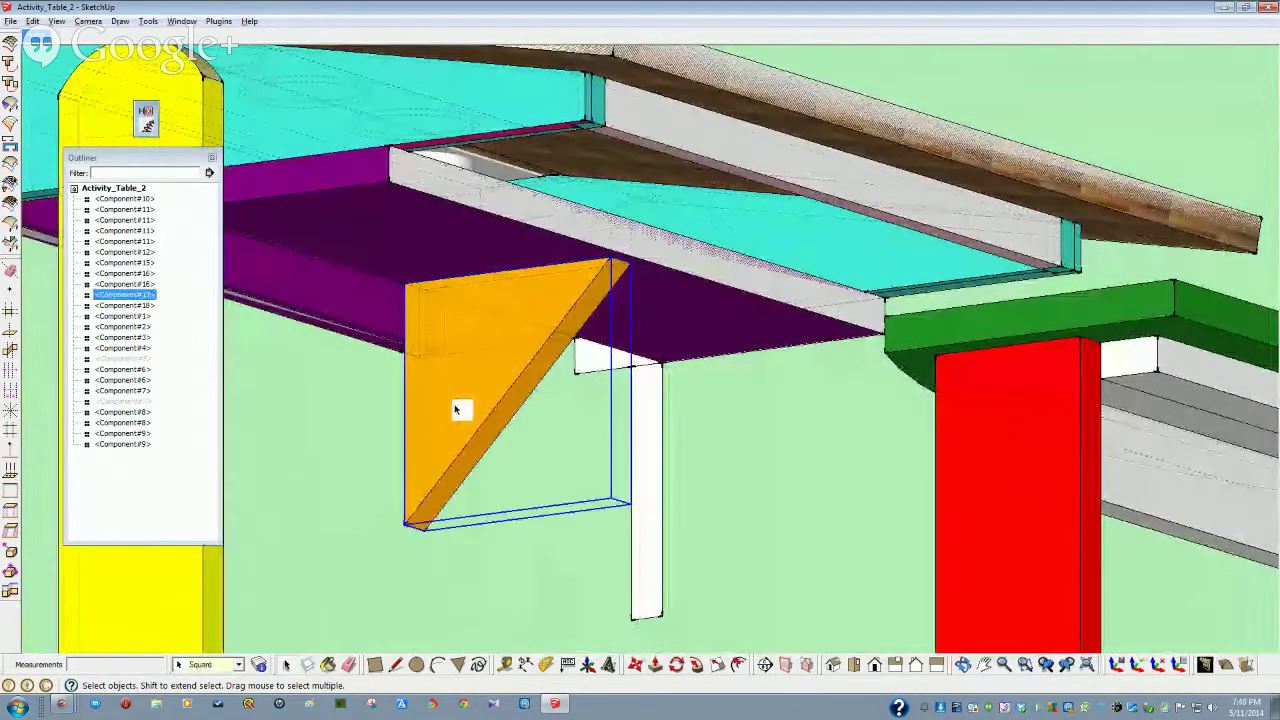
right_click(457, 409)
left_click(487, 77)
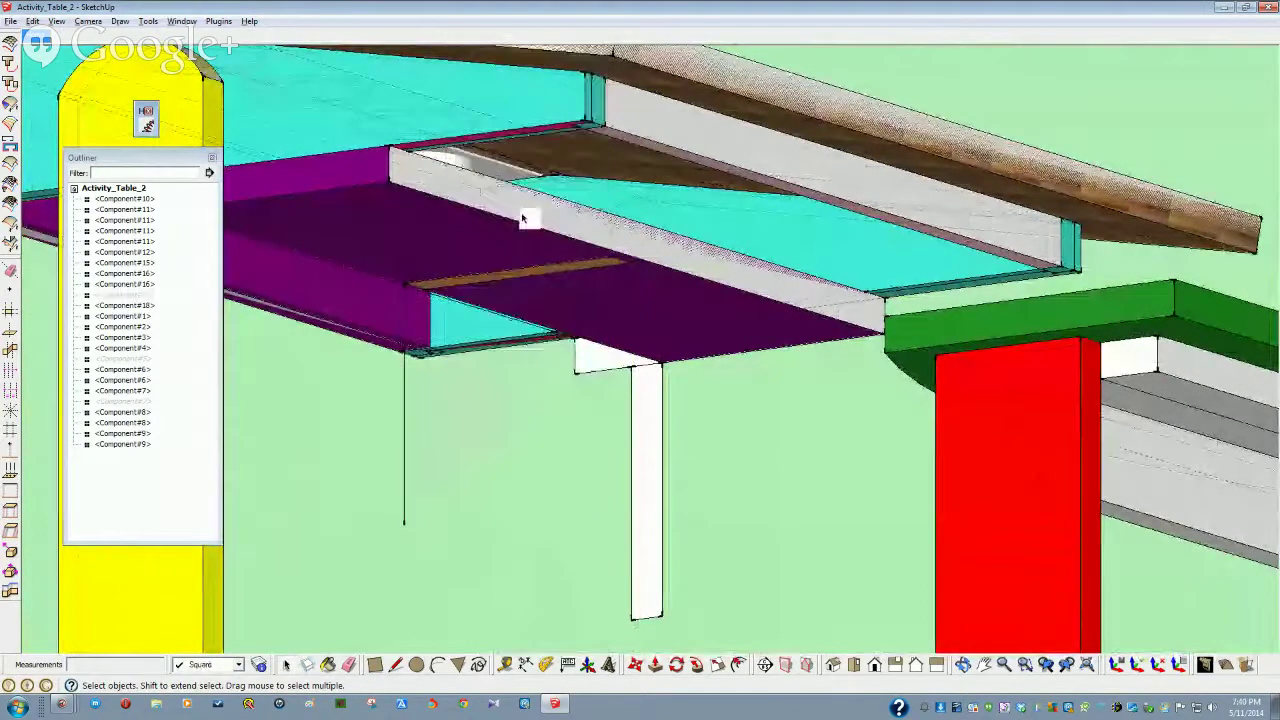
Delete the loose strip face in the bracket notch of the horizontal board and redraw its 3/4" closing edge with the Line tool
scroll(537, 297, "up", 4)
scroll(590, 346, "up", 3)
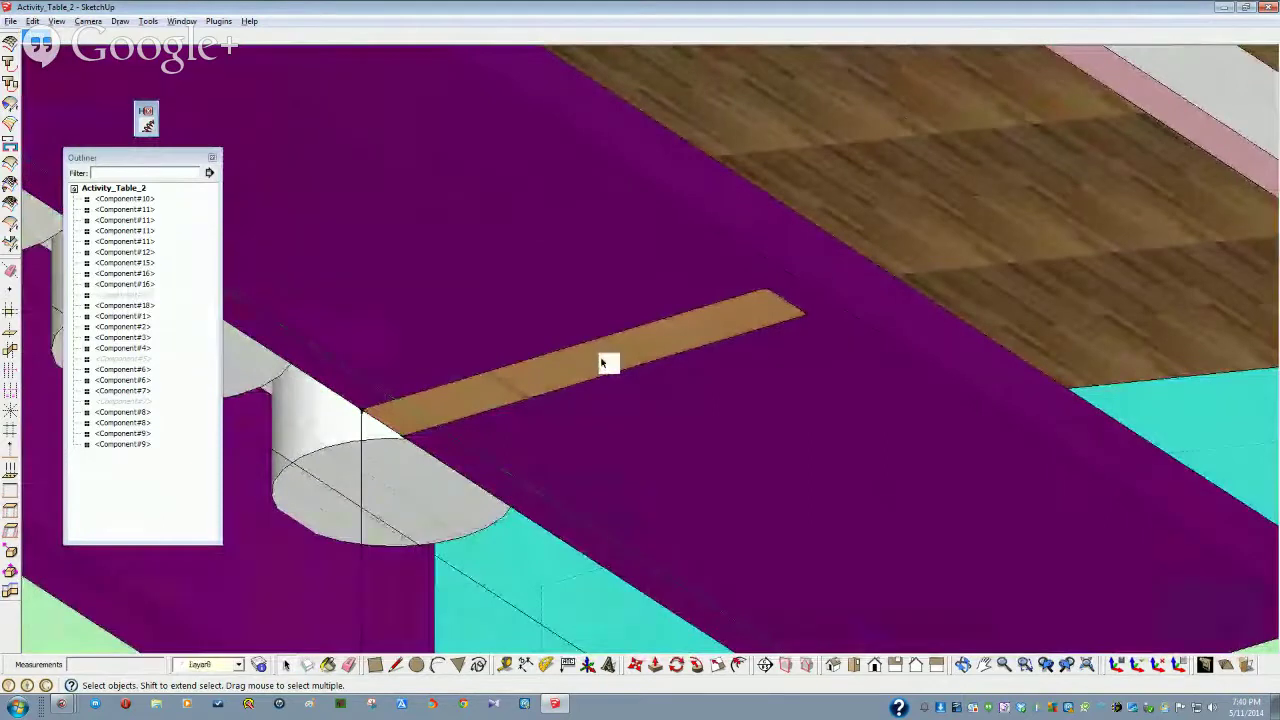
left_click(604, 363)
key("Delete")
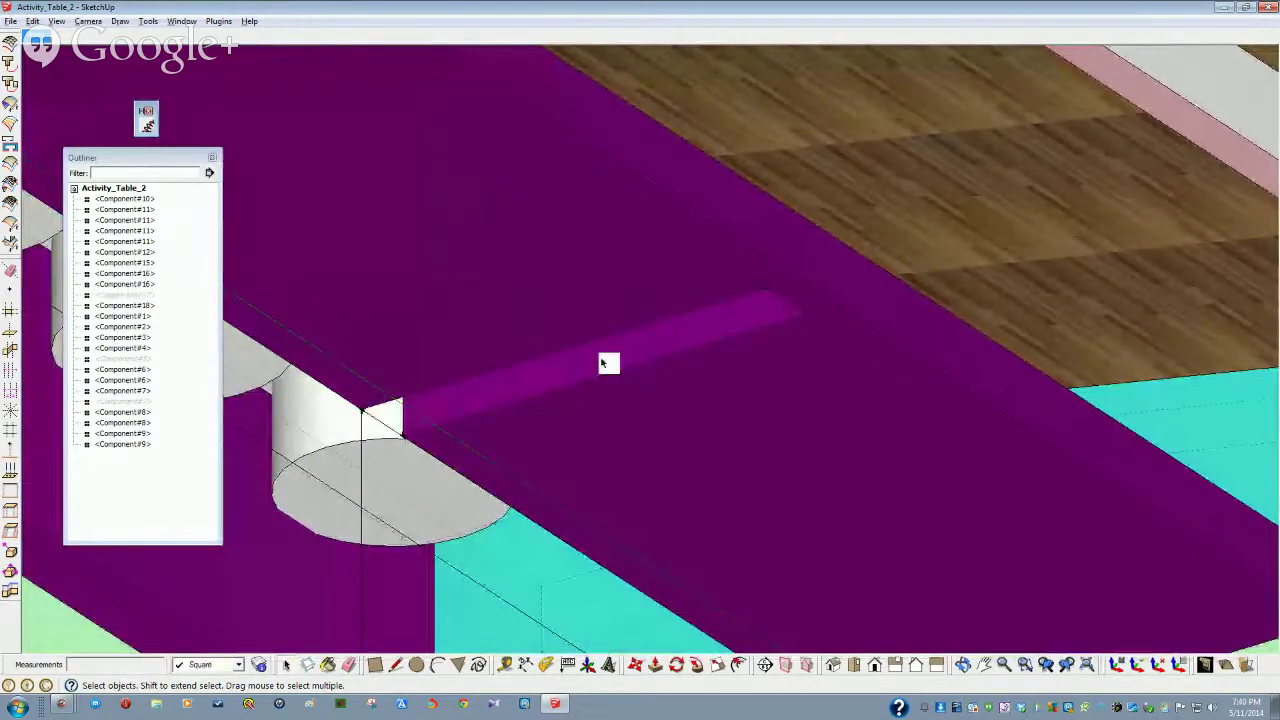
key("l")
left_click(364, 410)
left_click(409, 430)
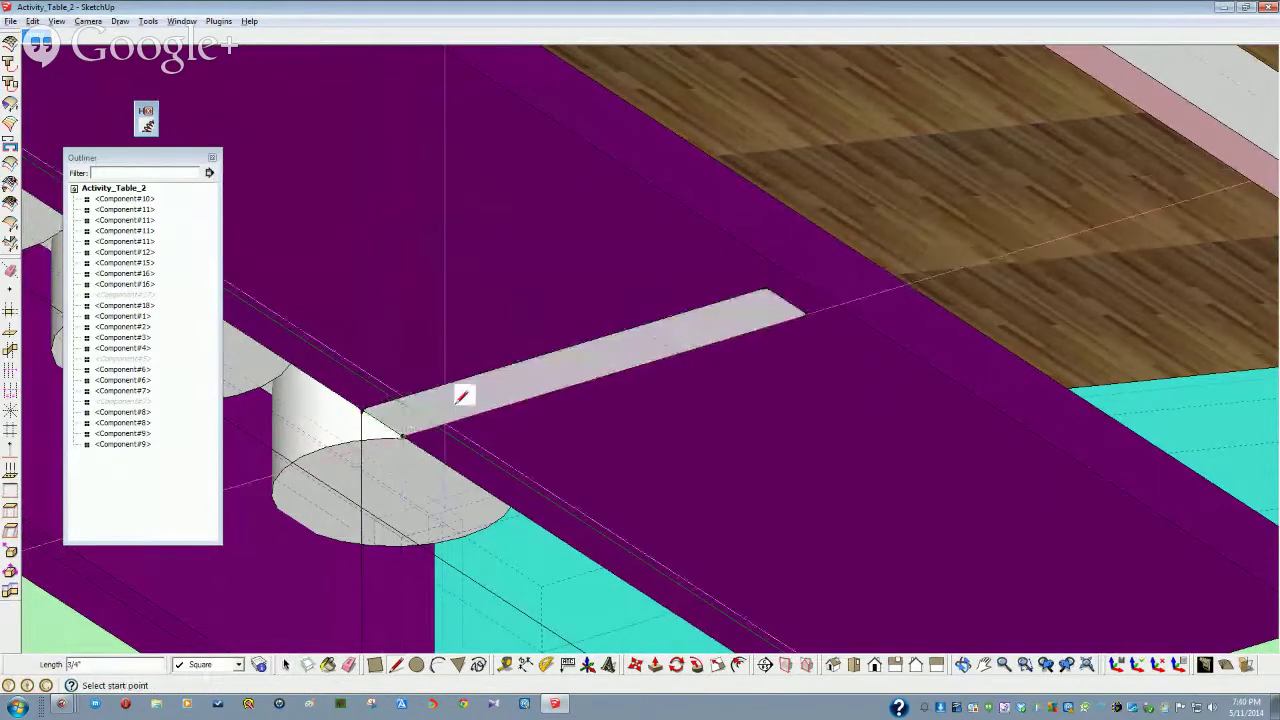
key("space")
Draw a 3/4" line across the open end of the notch between its two upper corners
middle_click_drag(520, 380, 986, 397)
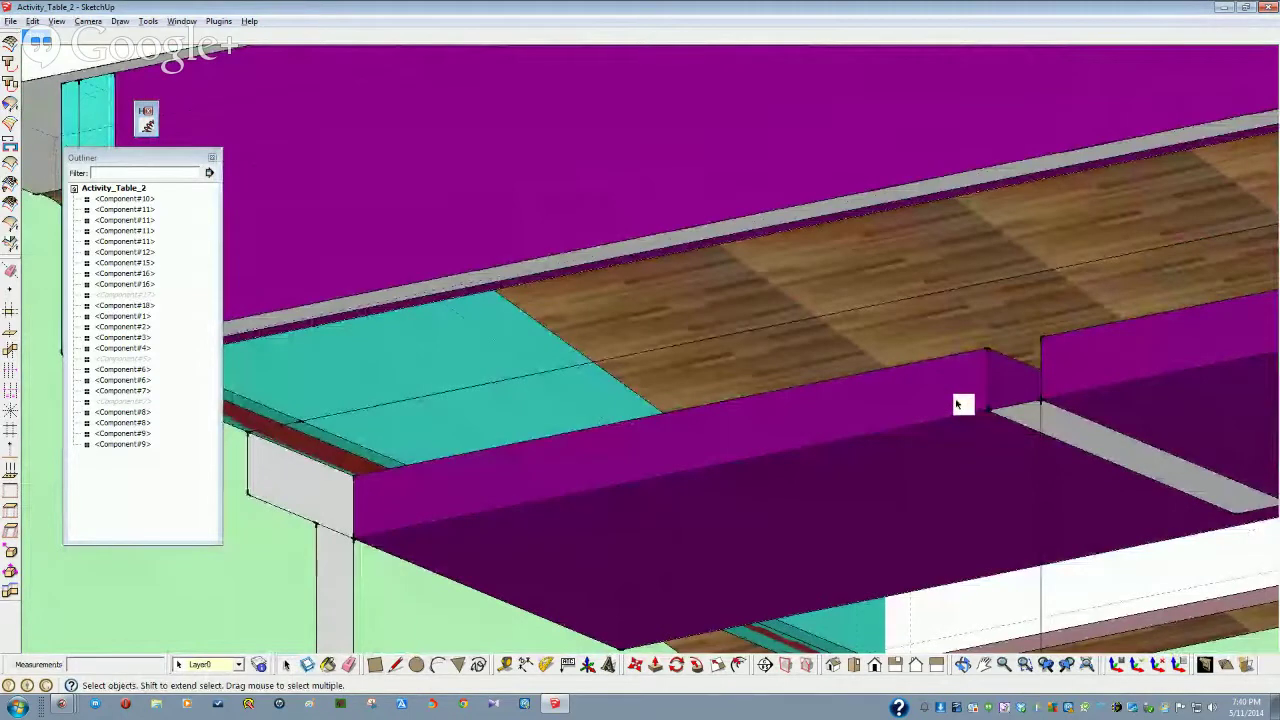
key("l")
left_click(988, 347)
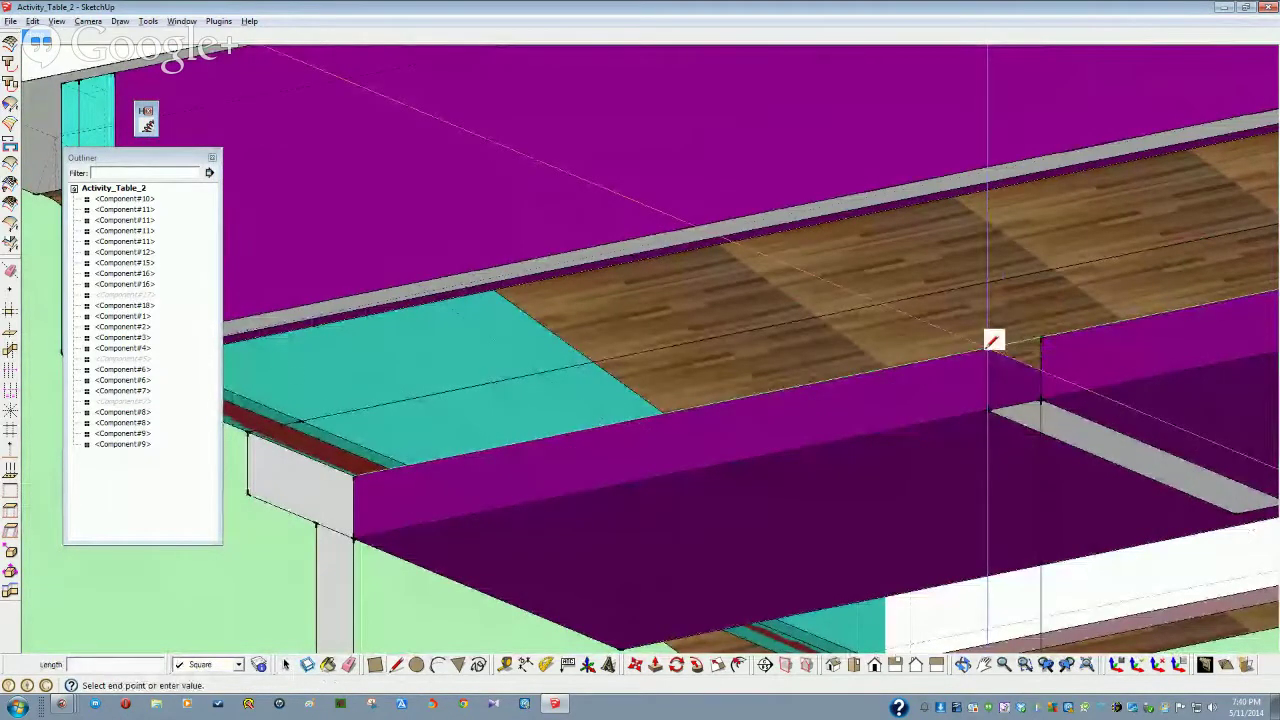
left_click(1041, 337)
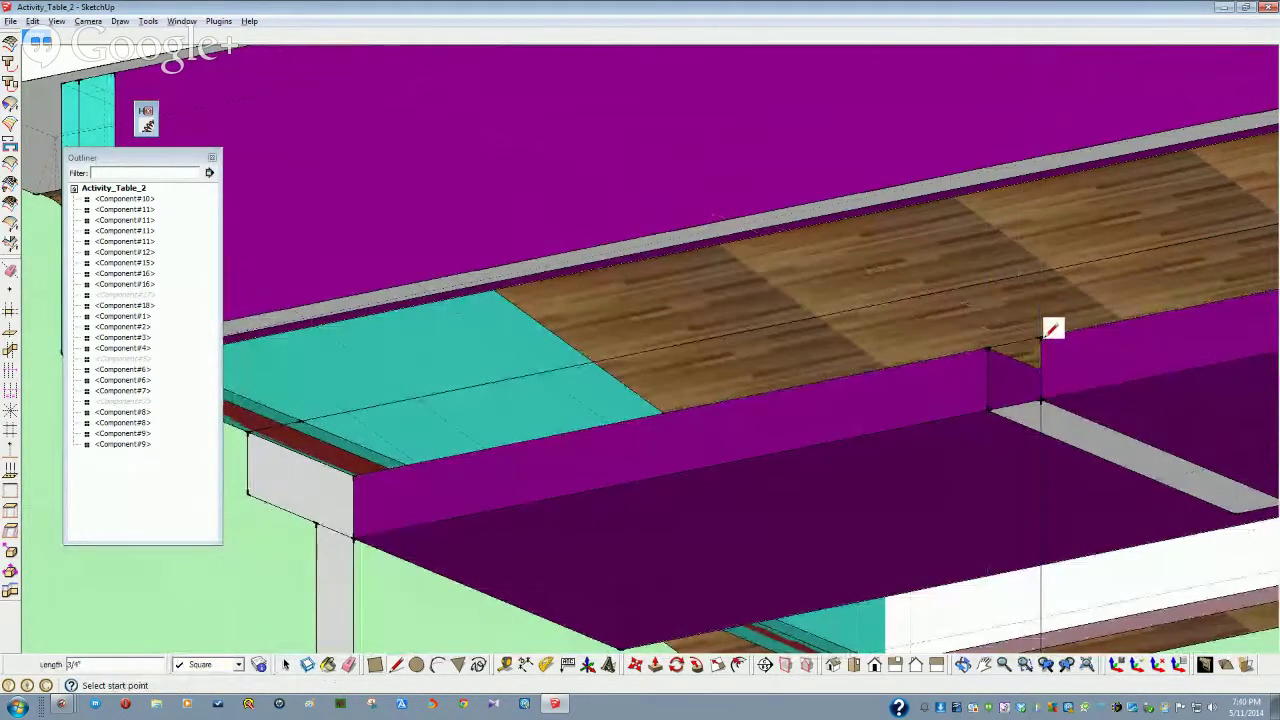
middle_click_drag(1055, 456, 749, 406)
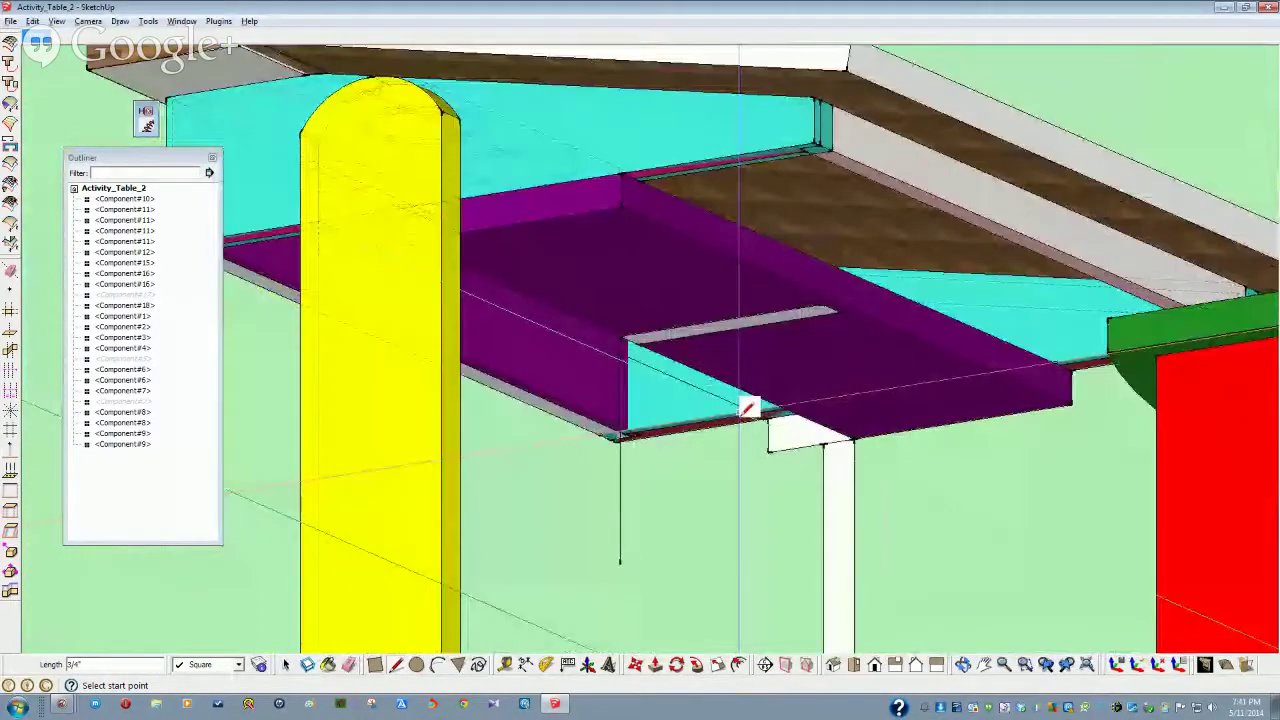
key("space")
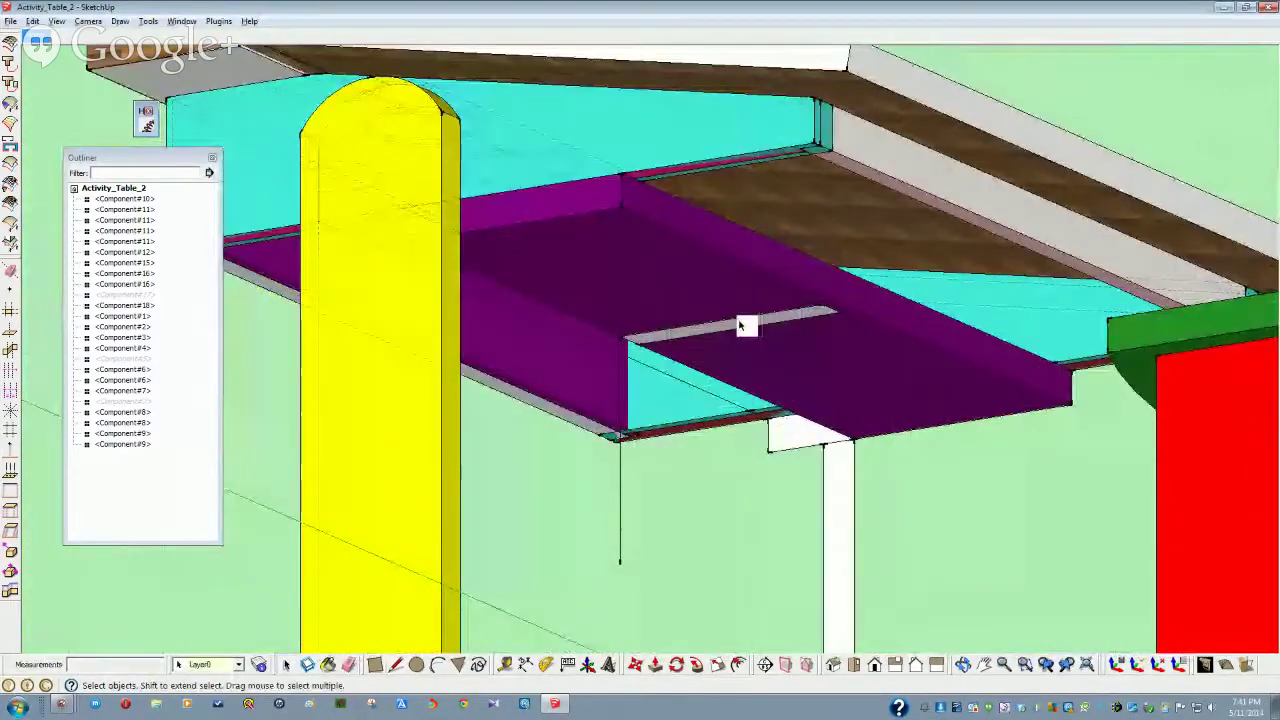
Hide the loose purple face along the horizontal board's edge and the large sloping wooden top board
right_click(704, 238)
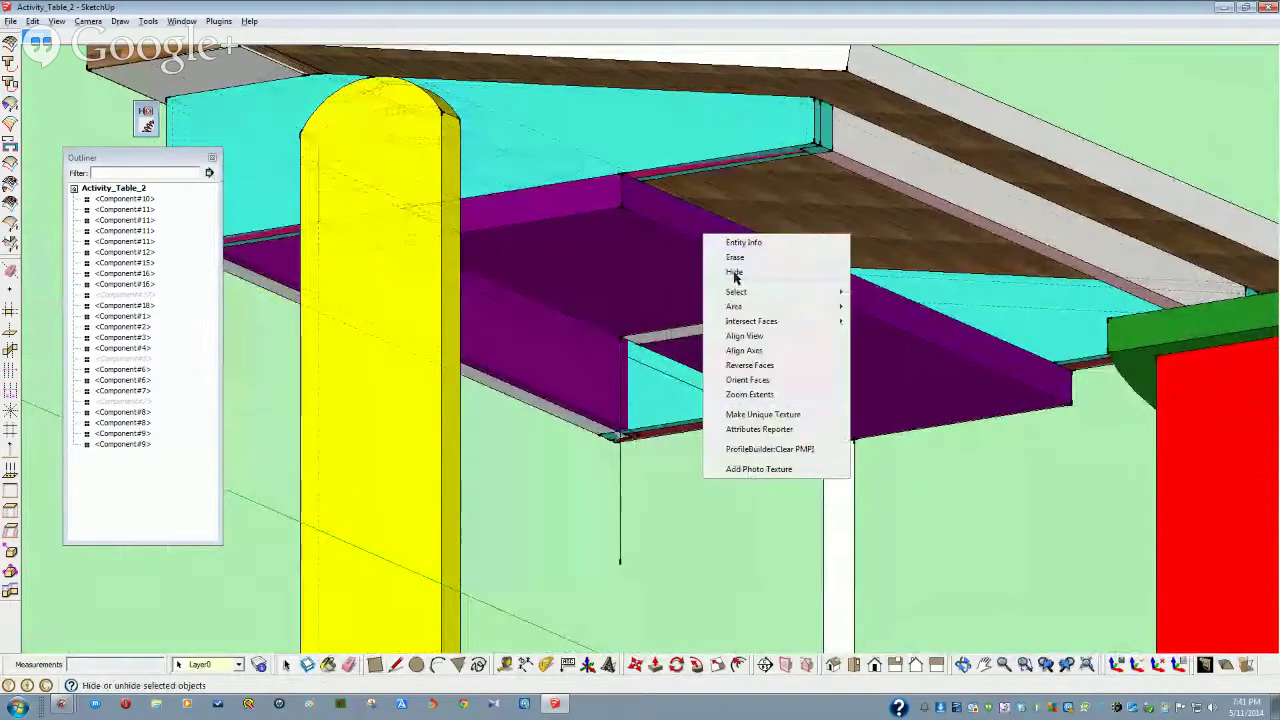
left_click(734, 273)
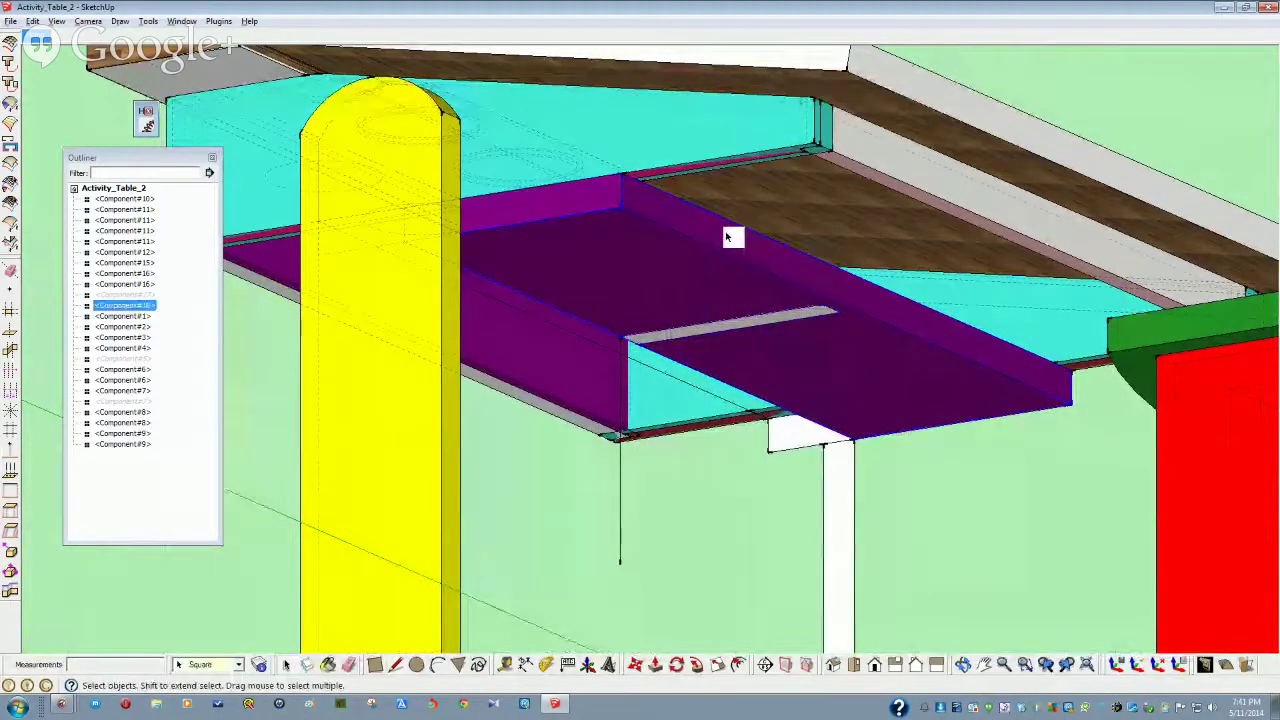
middle_click_drag(727, 236, 935, 330)
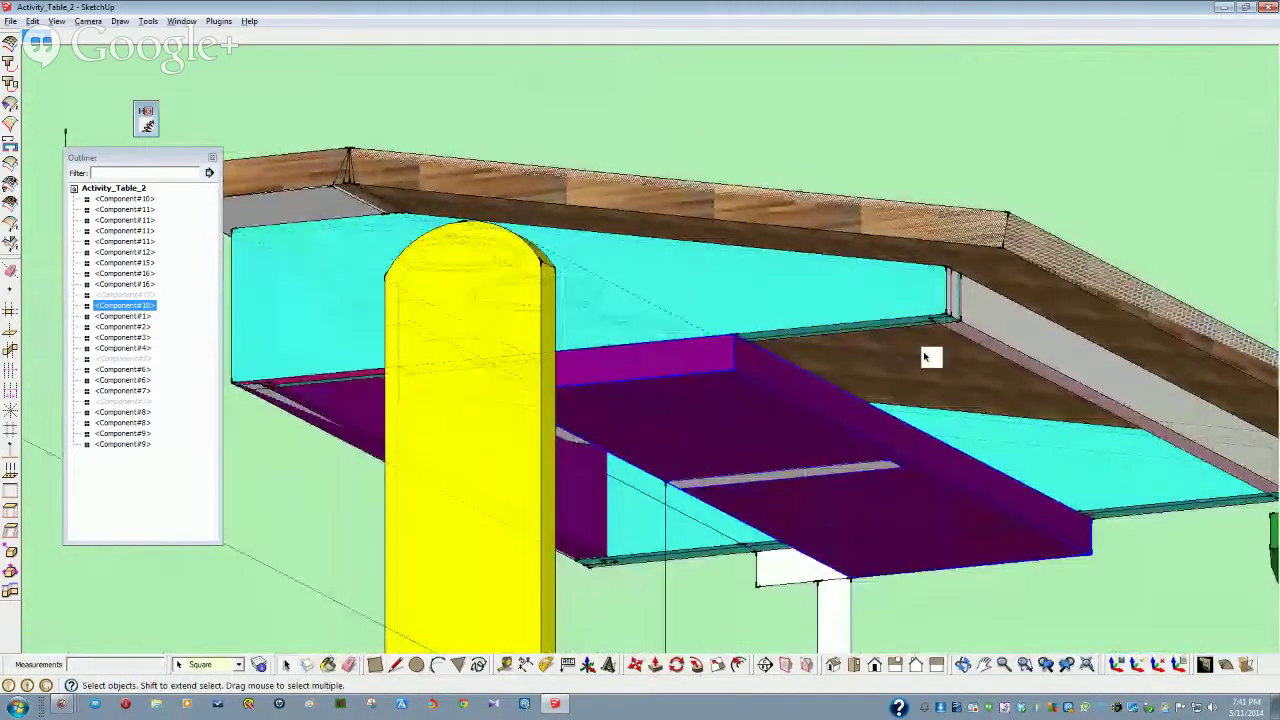
left_click(927, 355)
right_click(928, 354)
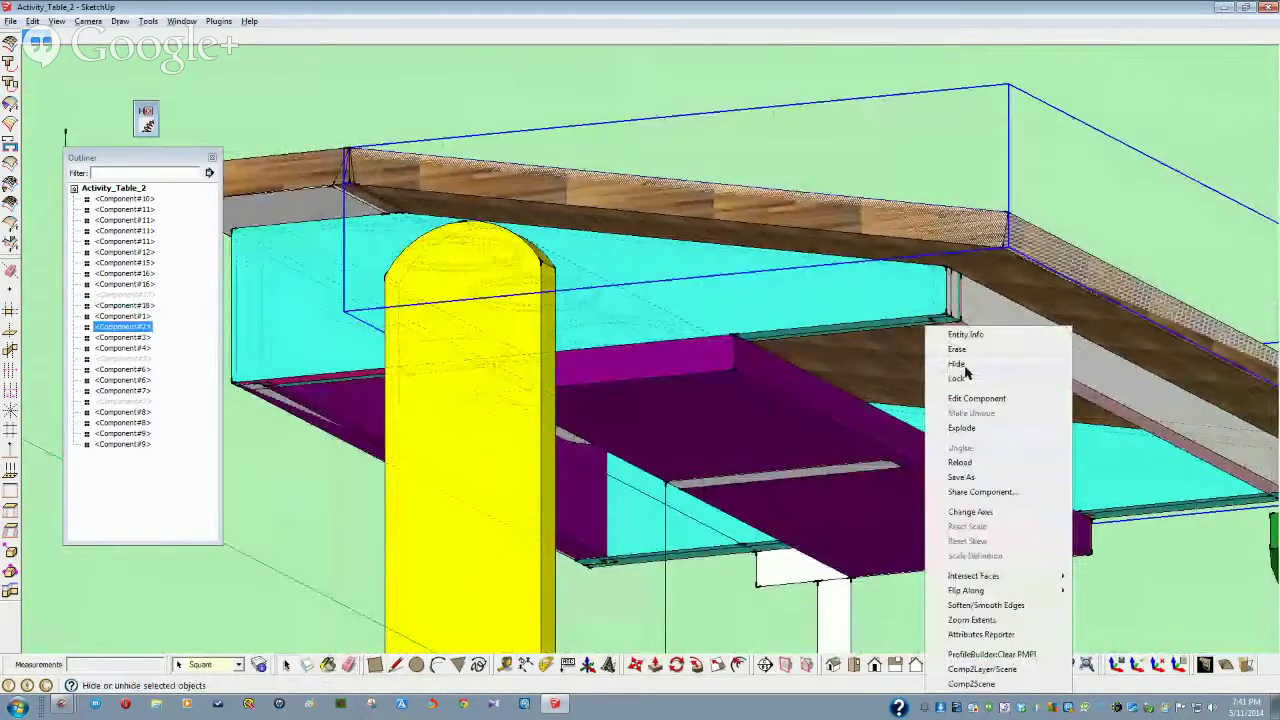
left_click(965, 372)
Open the purple horizontal board for editing and Push/Pull the inner end face of its notch 5" out to the board's edge
middle_click_drag(966, 389, 862, 443)
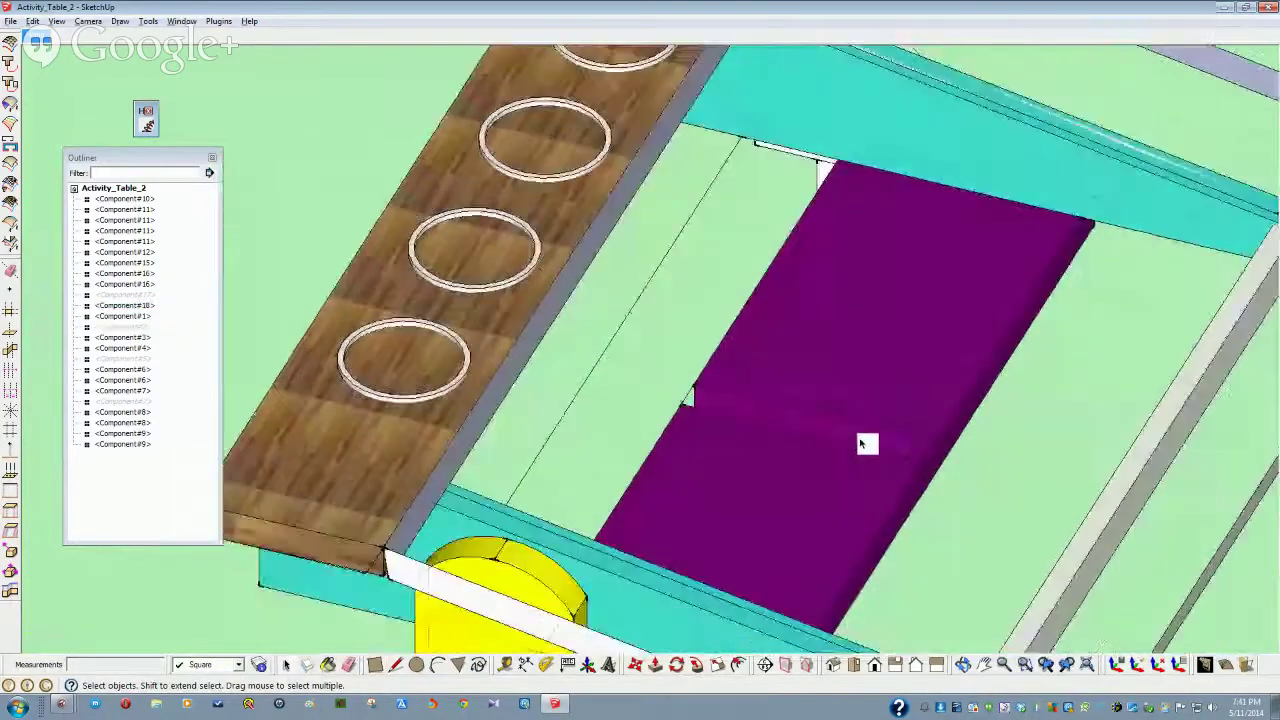
scroll(866, 443, "up", 6)
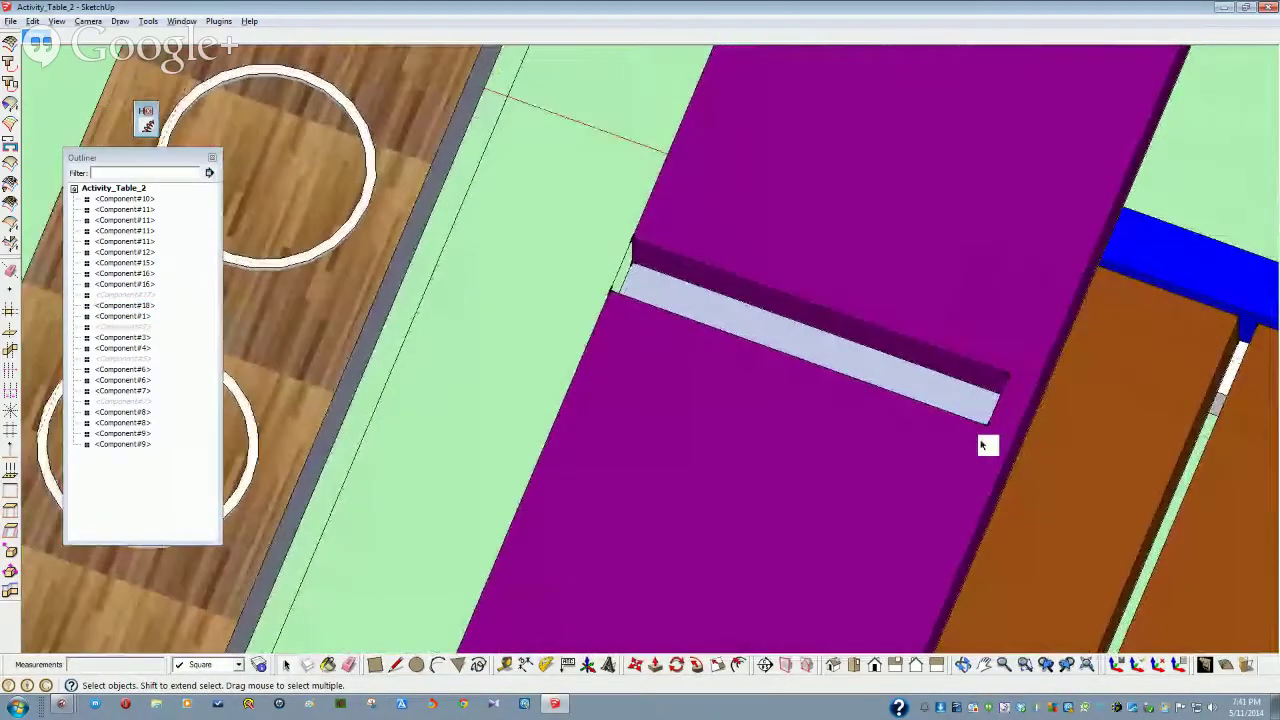
middle_click_drag(987, 445, 1100, 433)
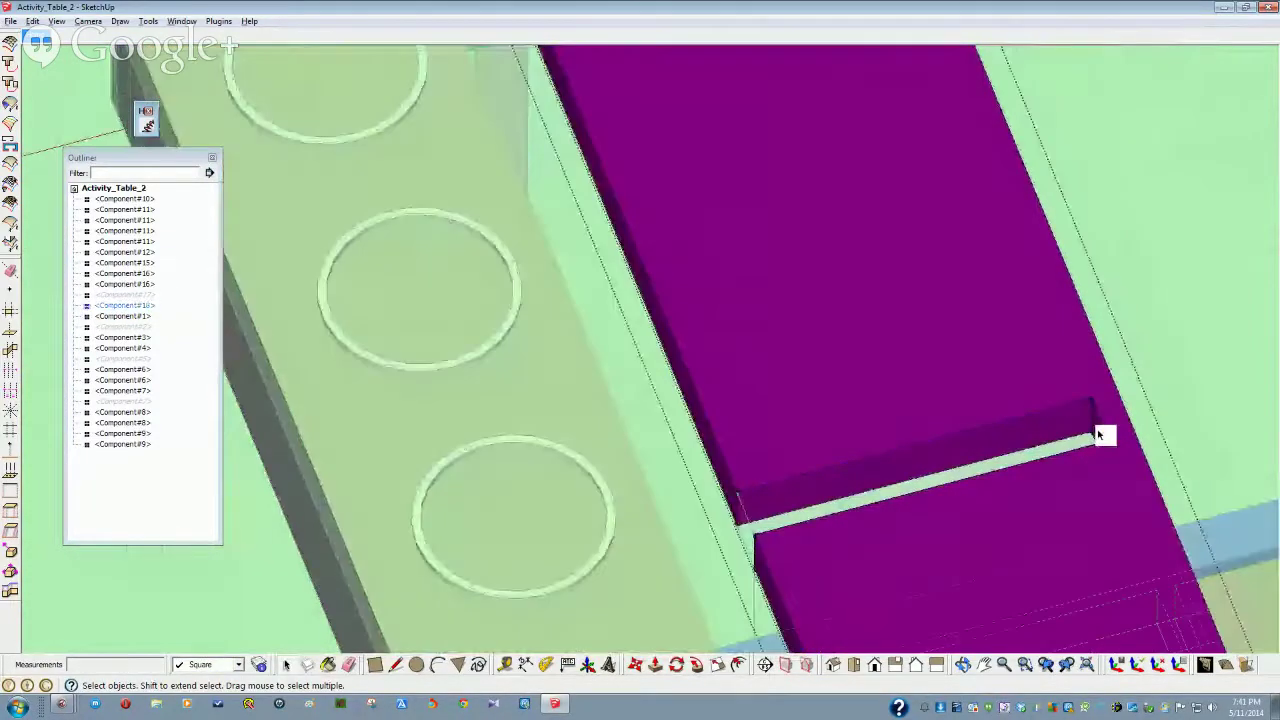
key("h")
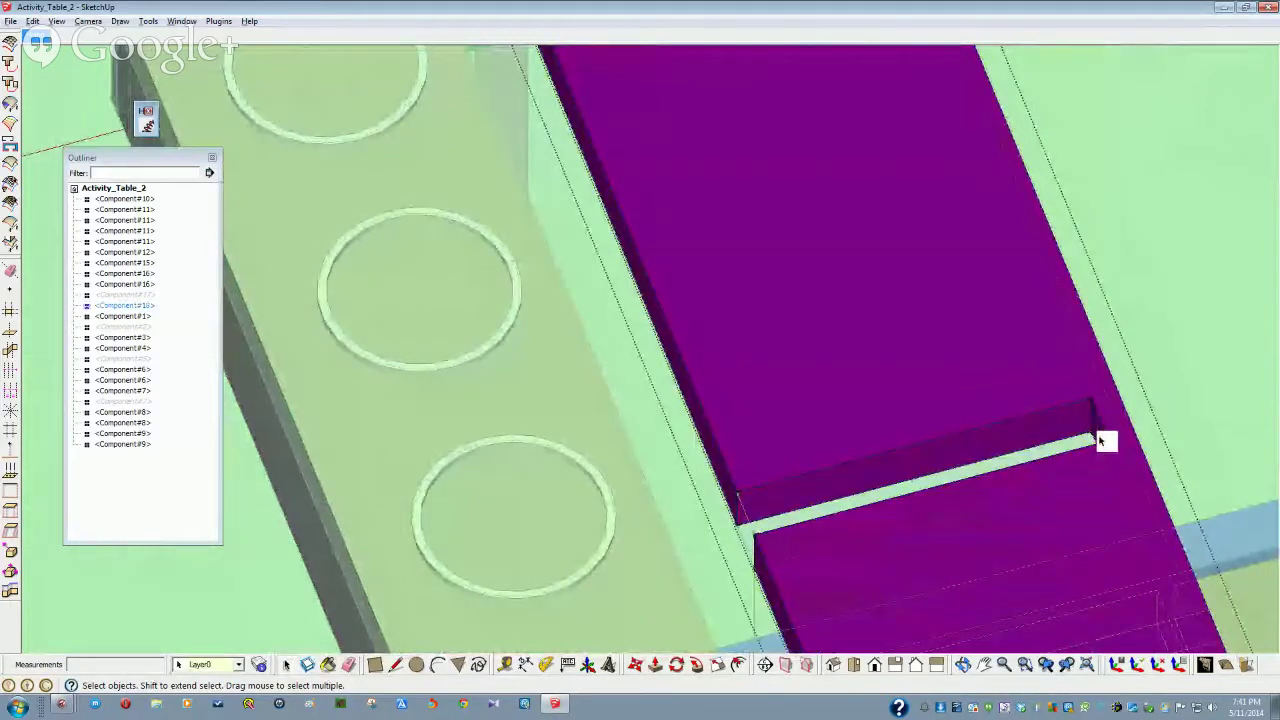
left_click(656, 665)
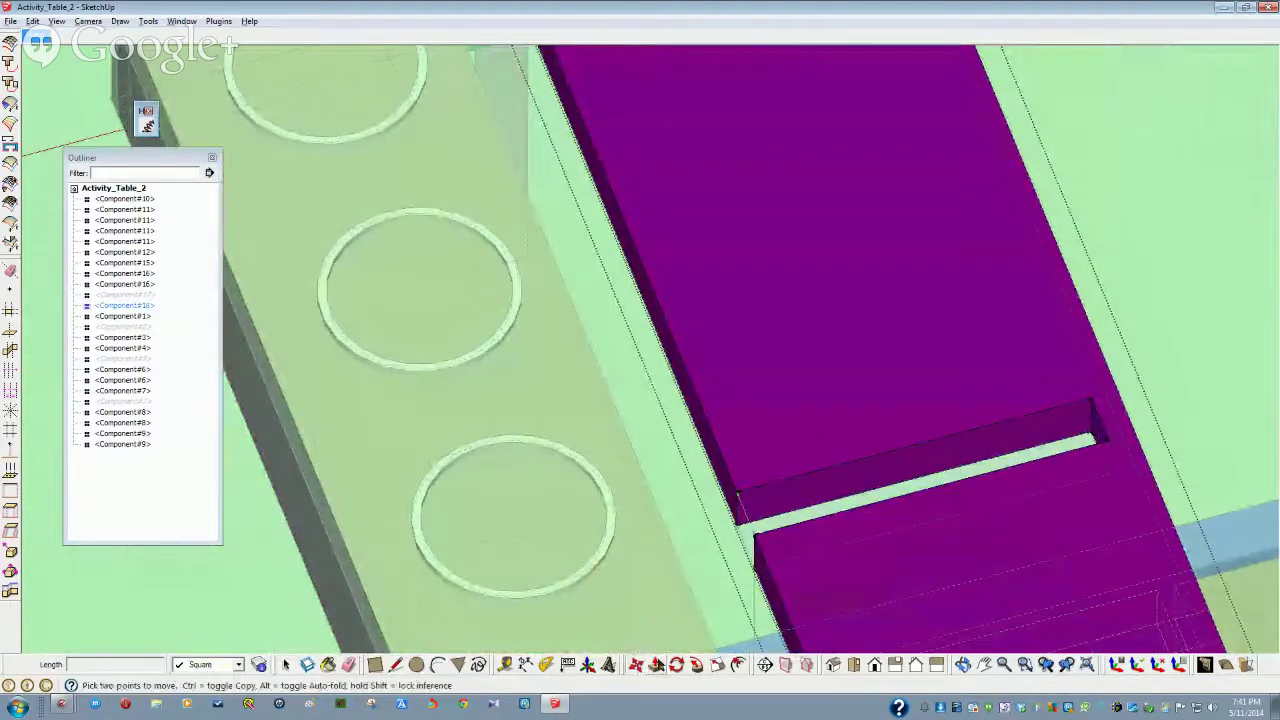
left_click(657, 668)
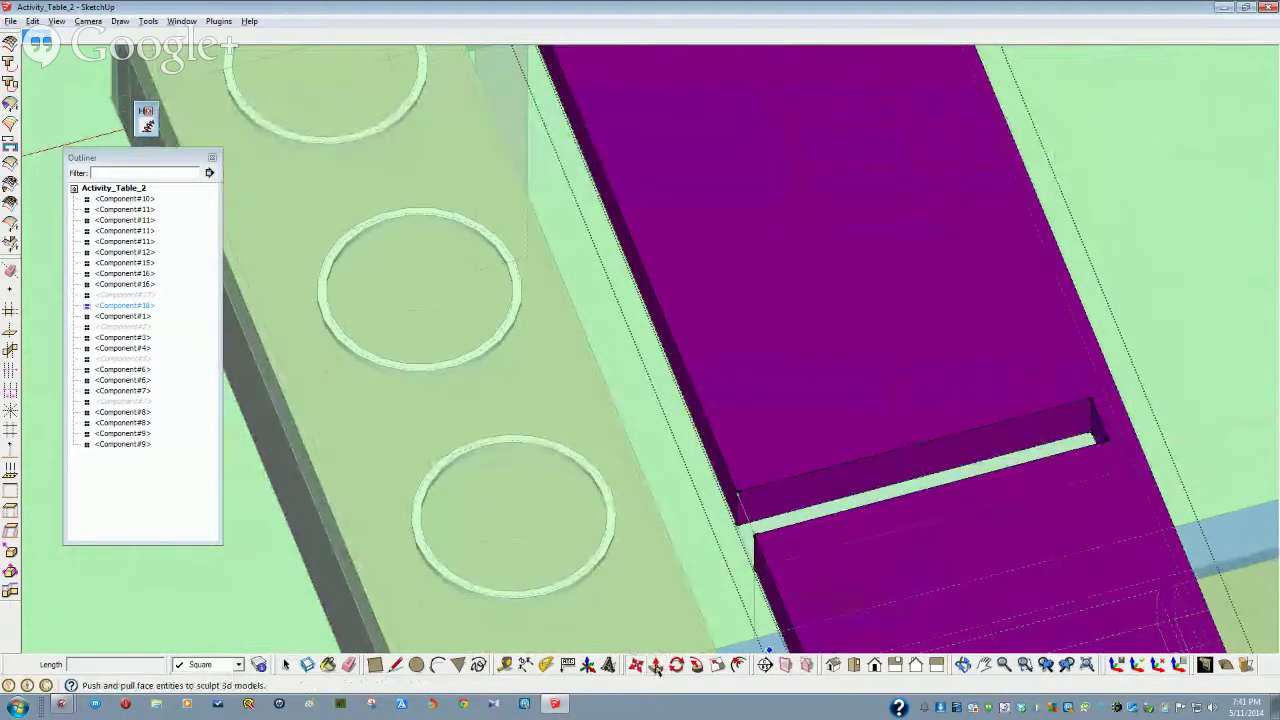
left_click(1099, 426)
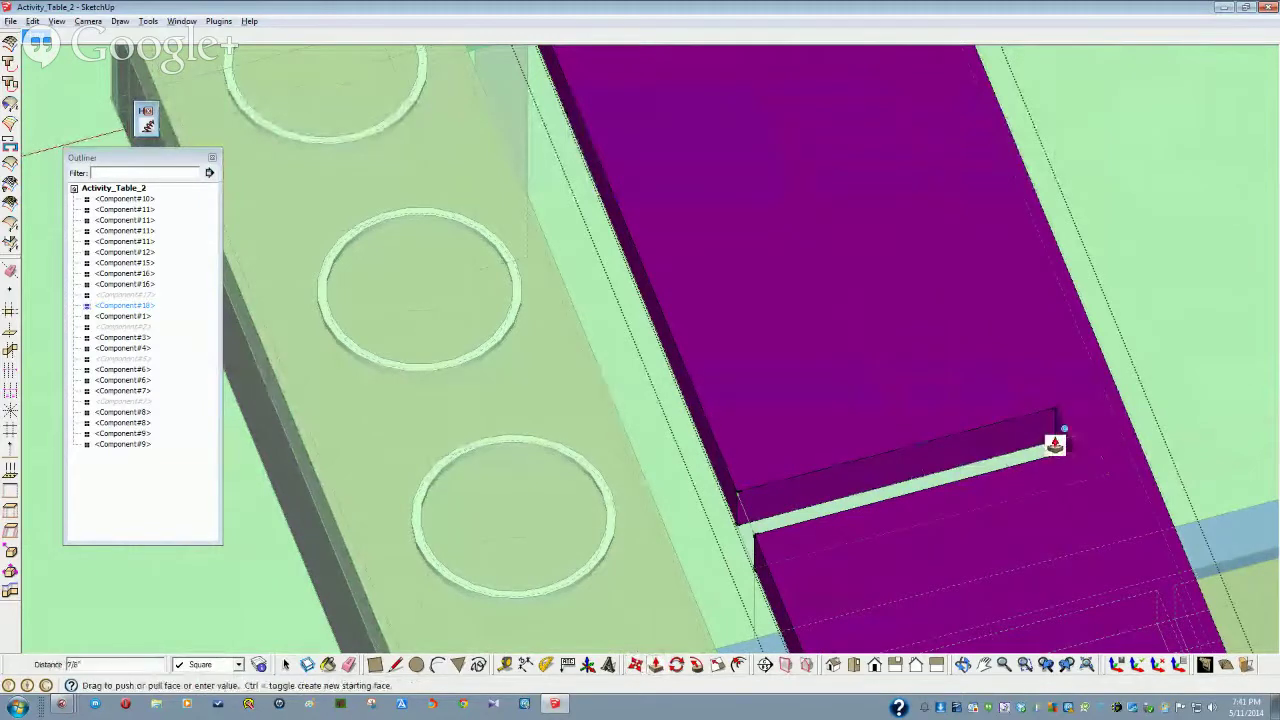
left_click(750, 531)
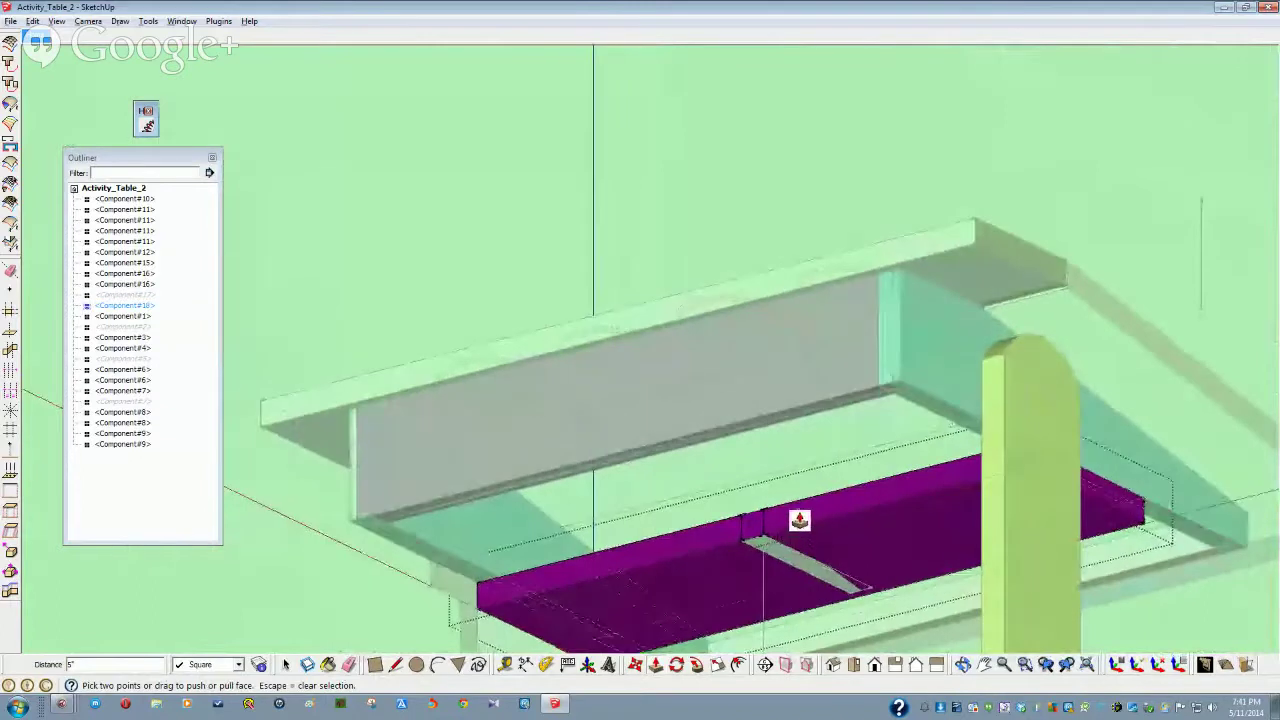
Delete the underside face of the purple horizontal board and close the component
key("space")
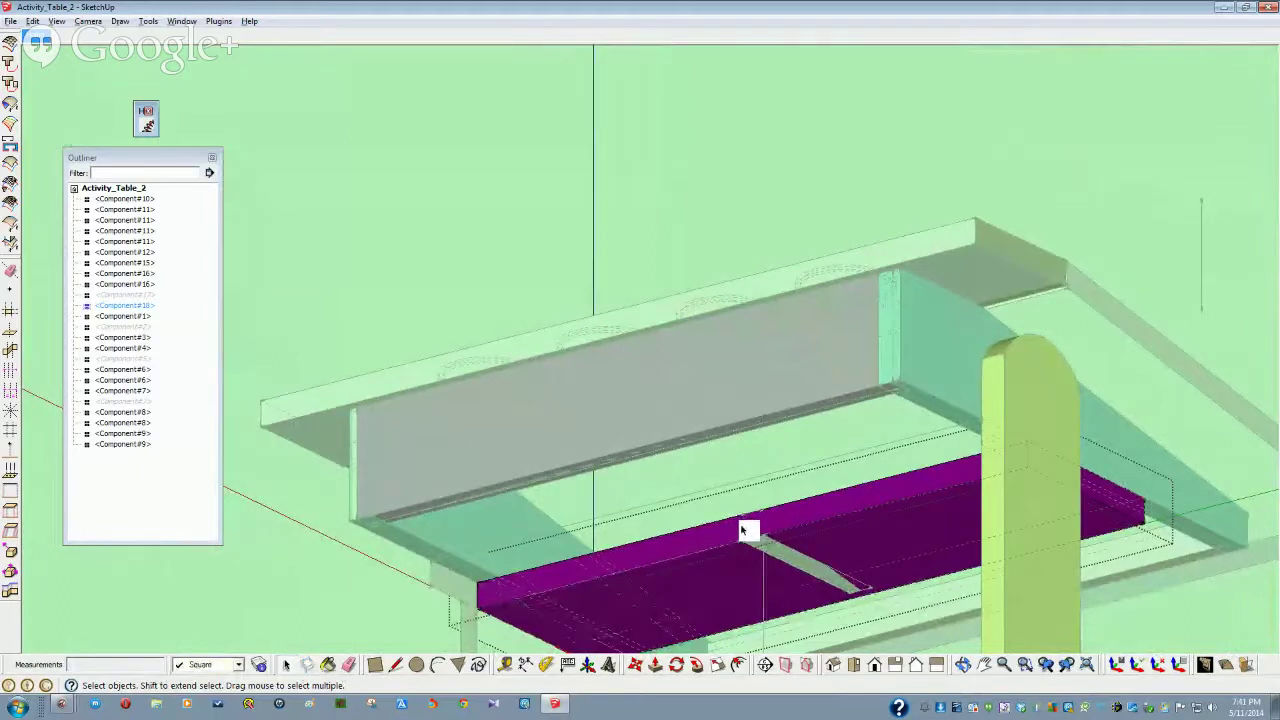
left_click(776, 554)
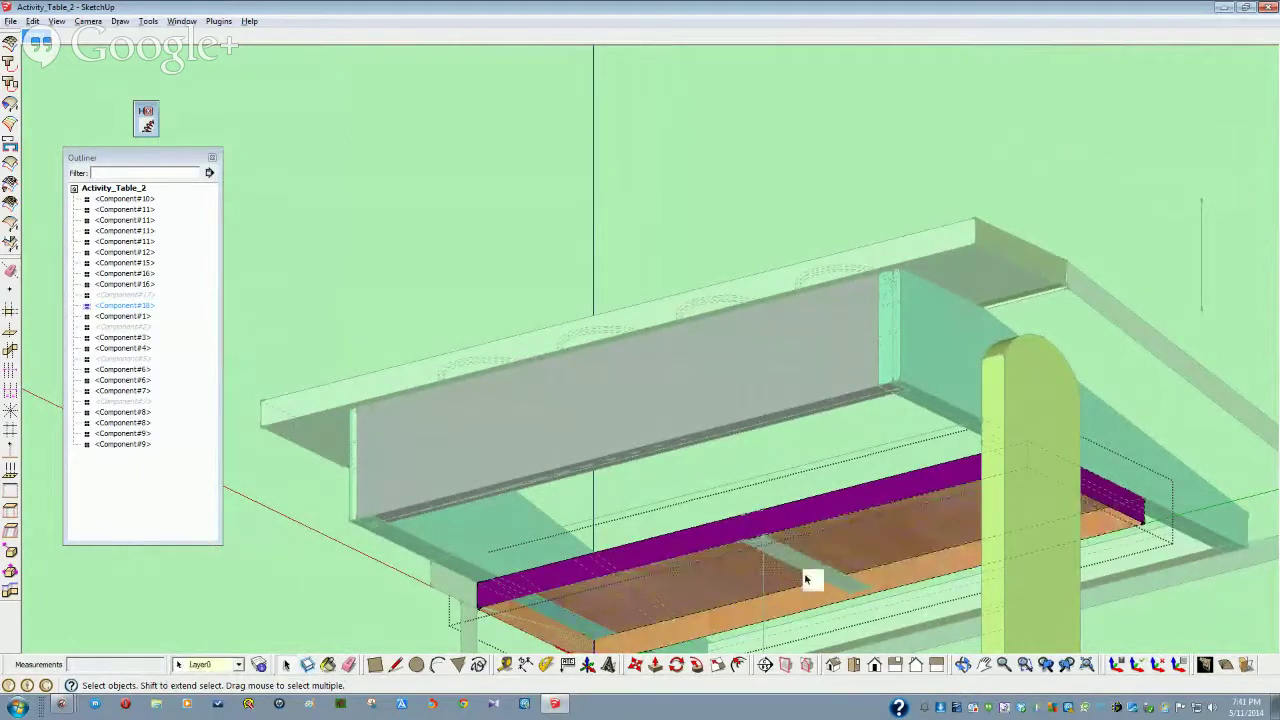
left_click(593, 213)
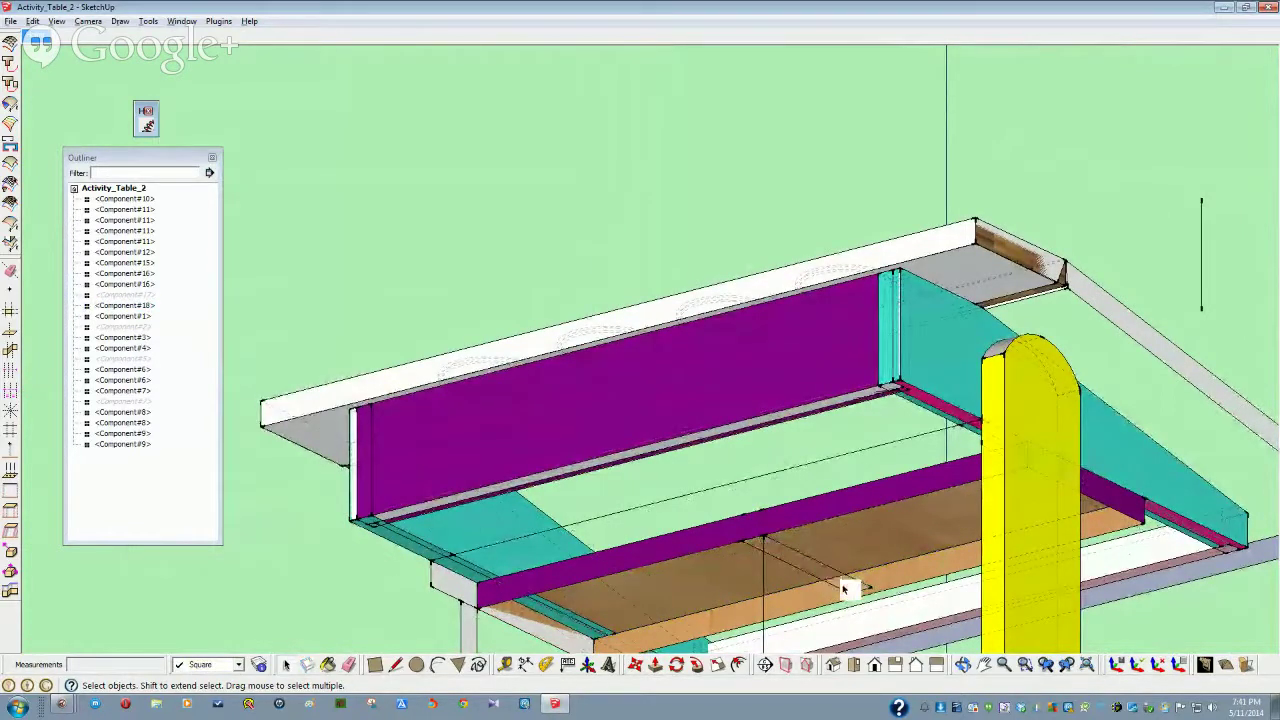
Draw a line between the two lower corners at the open end of the horizontal board
middle_click_drag(843, 590, 660, 608)
mouse_move(613, 609)
middle_mouse_down()
mouse_move(500, 569)
mouse_move(680, 531)
mouse_move(676, 503)
mouse_move(537, 562)
mouse_move(615, 558)
mouse_move(600, 530)
middle_mouse_up()
key("l")
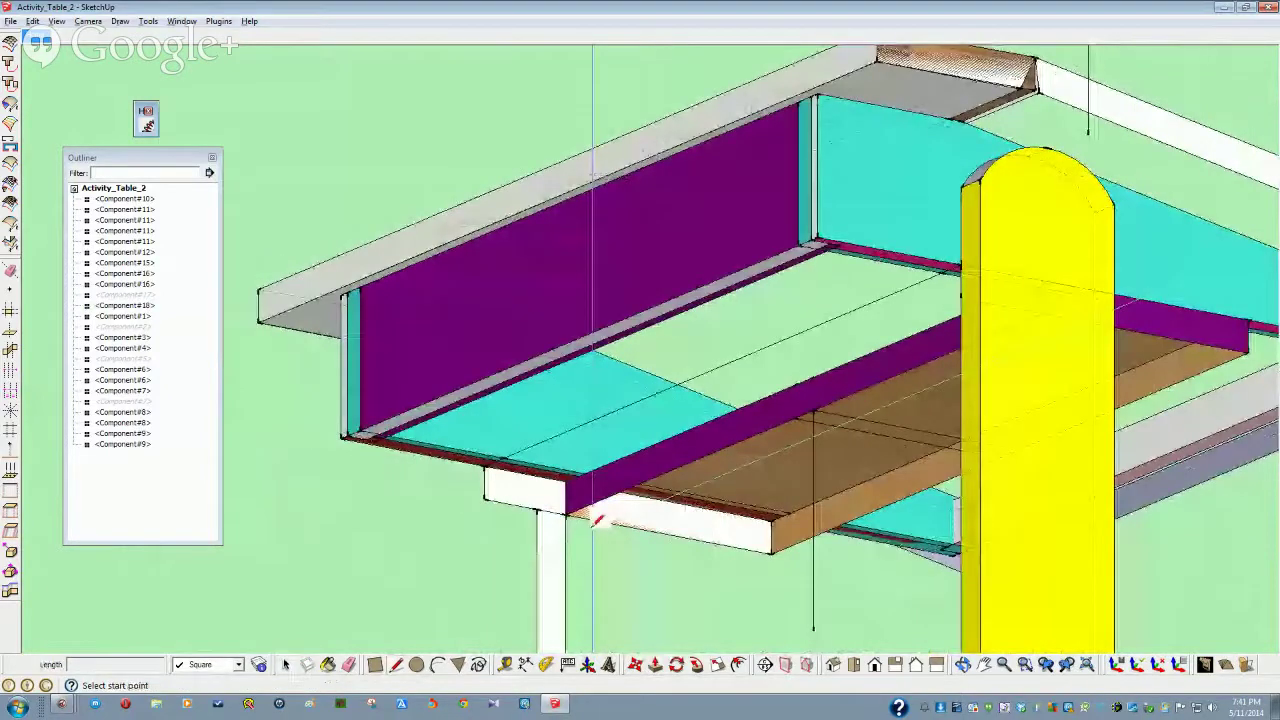
left_click(566, 514)
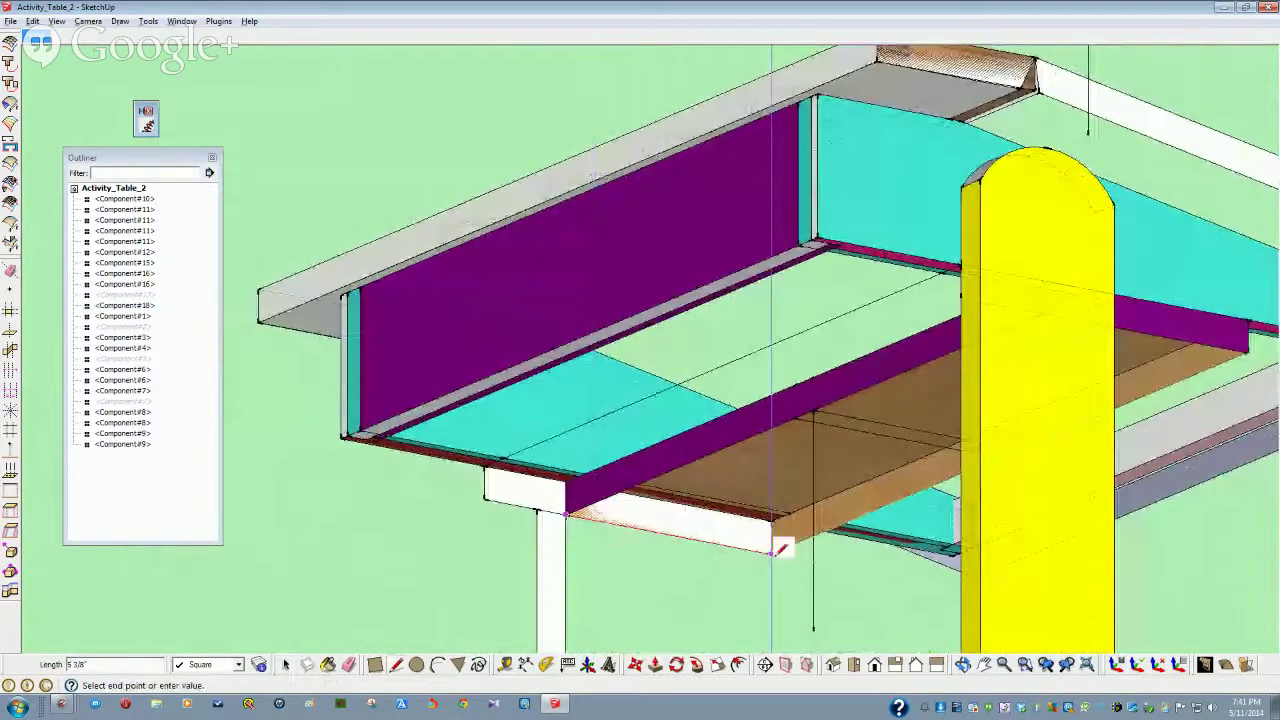
left_click(772, 554)
middle_click_drag(772, 554, 694, 583)
key("space")
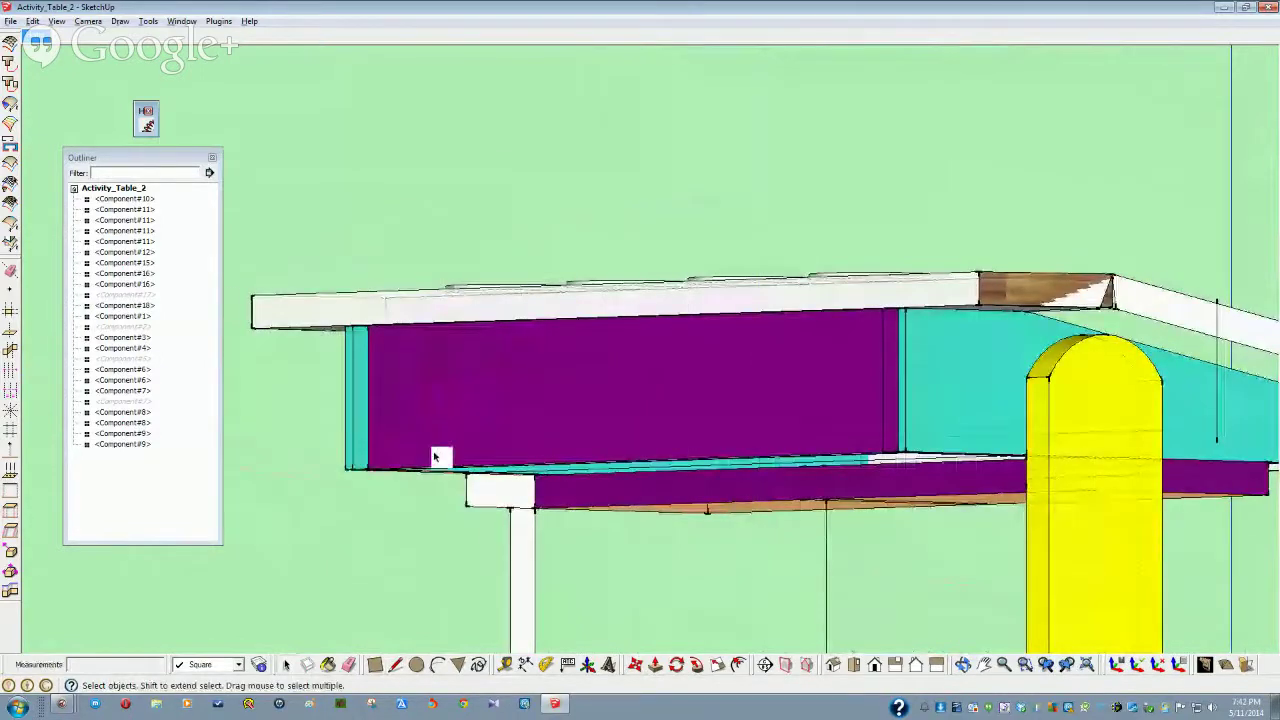
Hide the cup-hole tabletop board and the apron boards beneath it that surround the horizontal board
middle_click_drag(435, 420, 420, 481)
left_click_drag(430, 532, 316, 292)
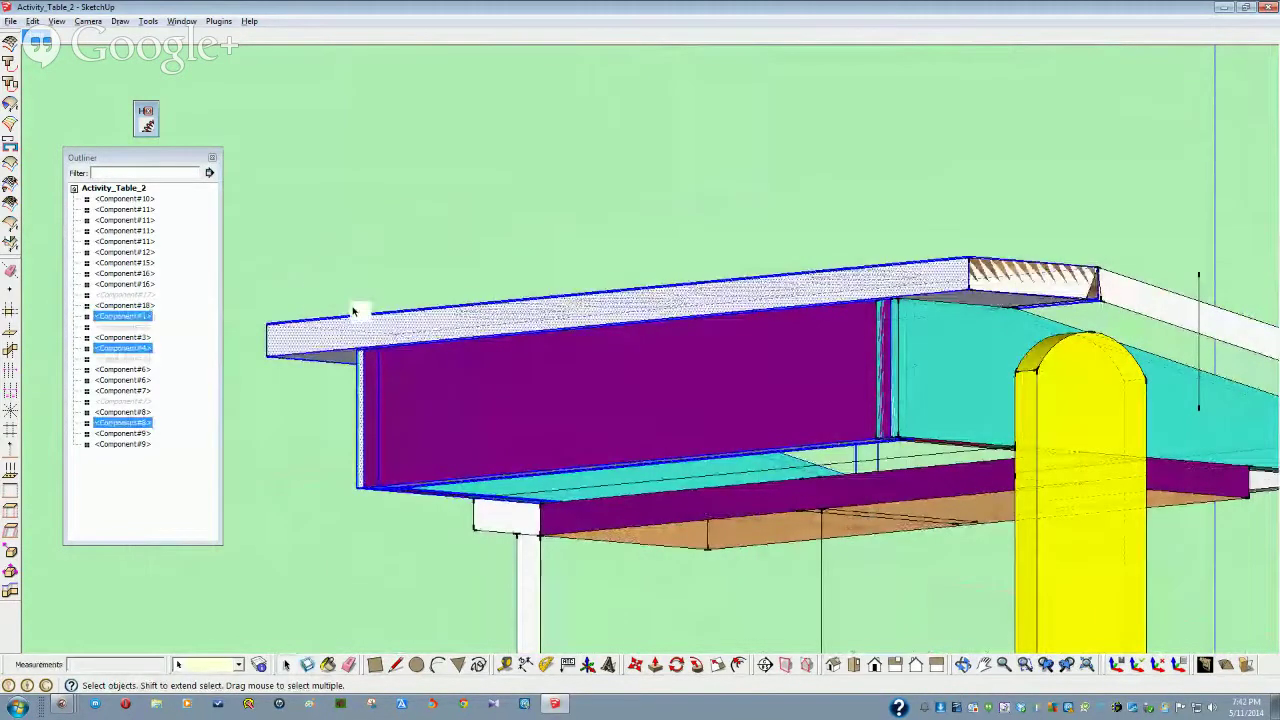
right_click(352, 312)
left_click(400, 372)
Open the horizontal board for editing and draw a line between the two lower corners of its end to close the underside
middle_click_drag(406, 374, 464, 598)
left_click(491, 503)
double_click(403, 320)
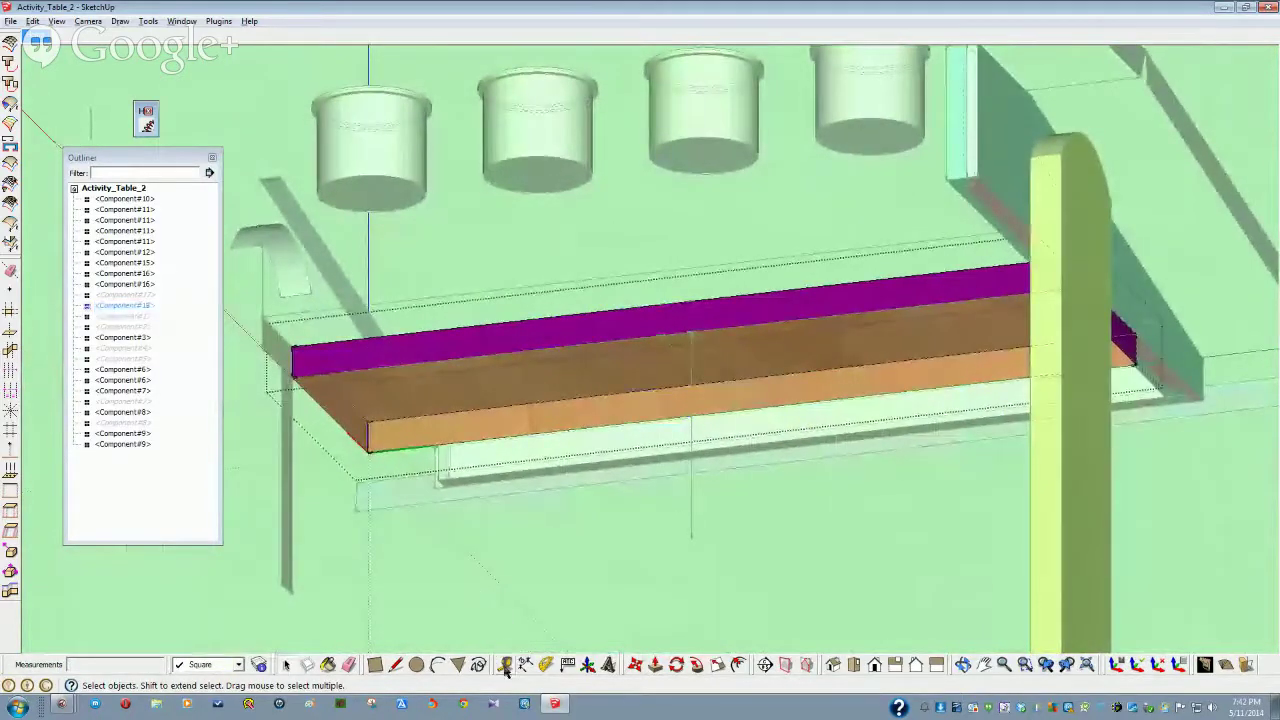
left_click(395, 668)
left_click(368, 446)
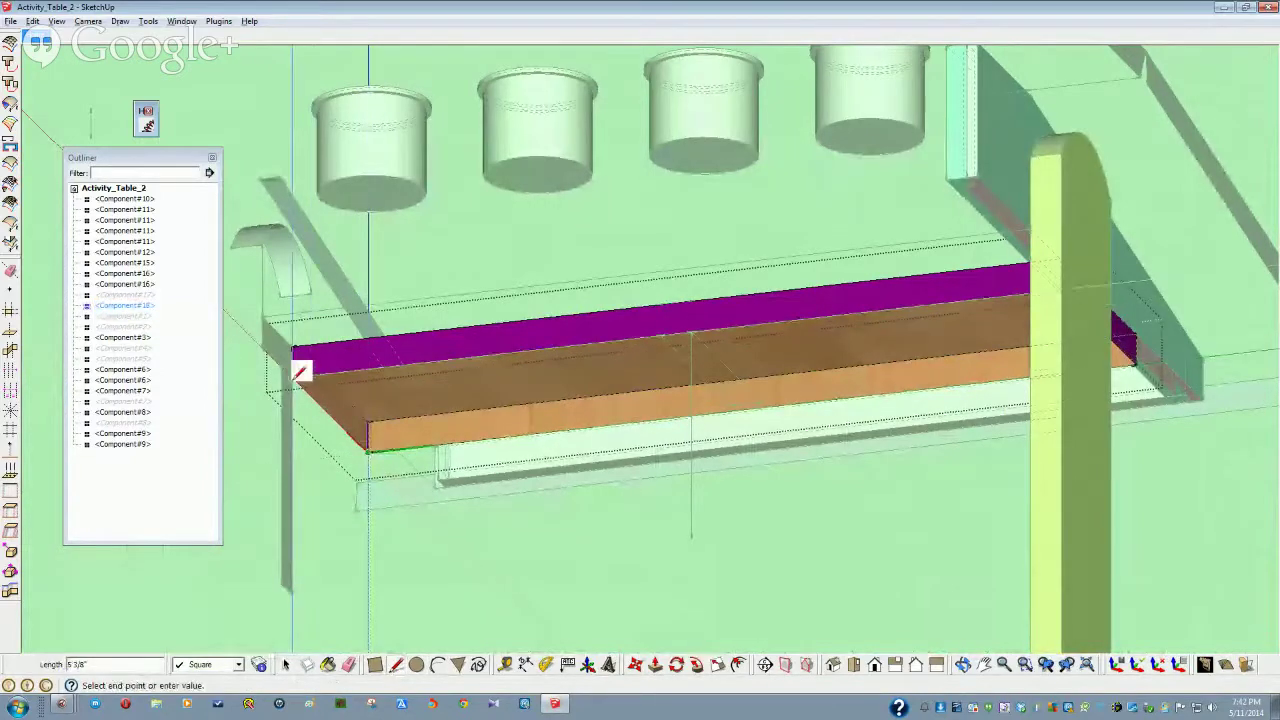
middle_click_drag(298, 370, 420, 421)
key("space")
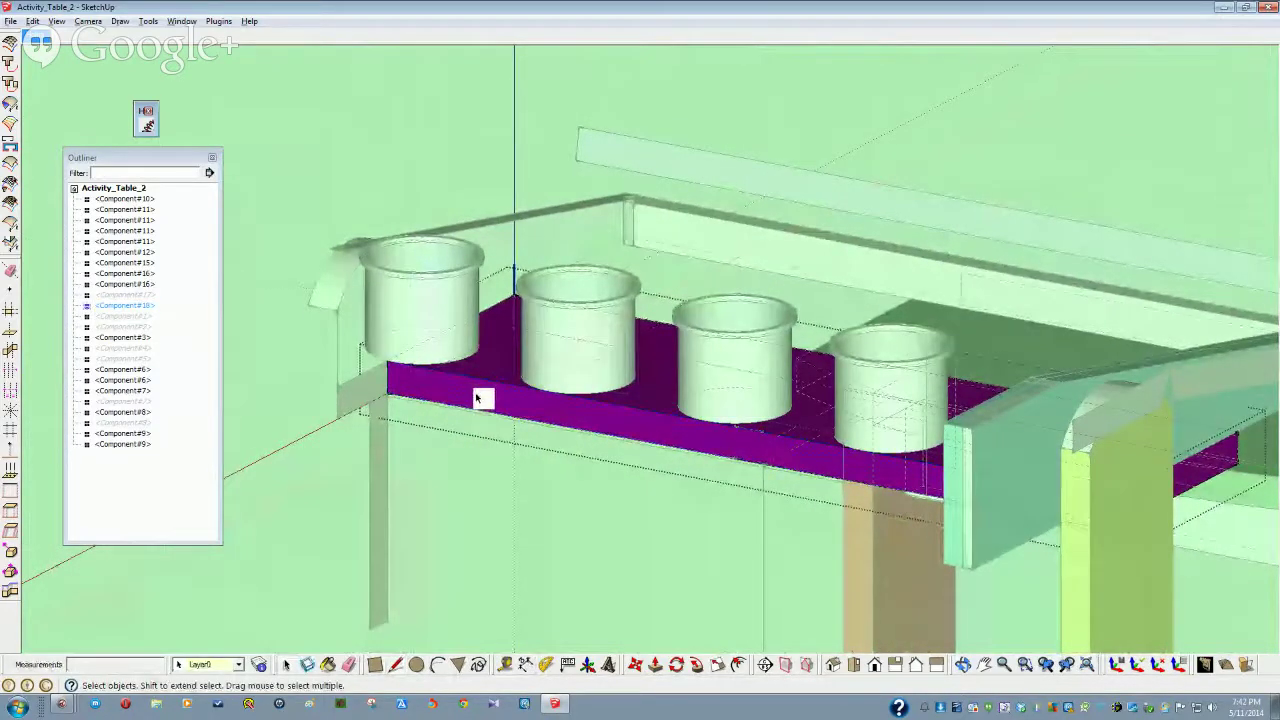
Push/Pull the horizontal board's long side face outward to the edge of the adjoining white end piece and close the component
left_click(655, 665)
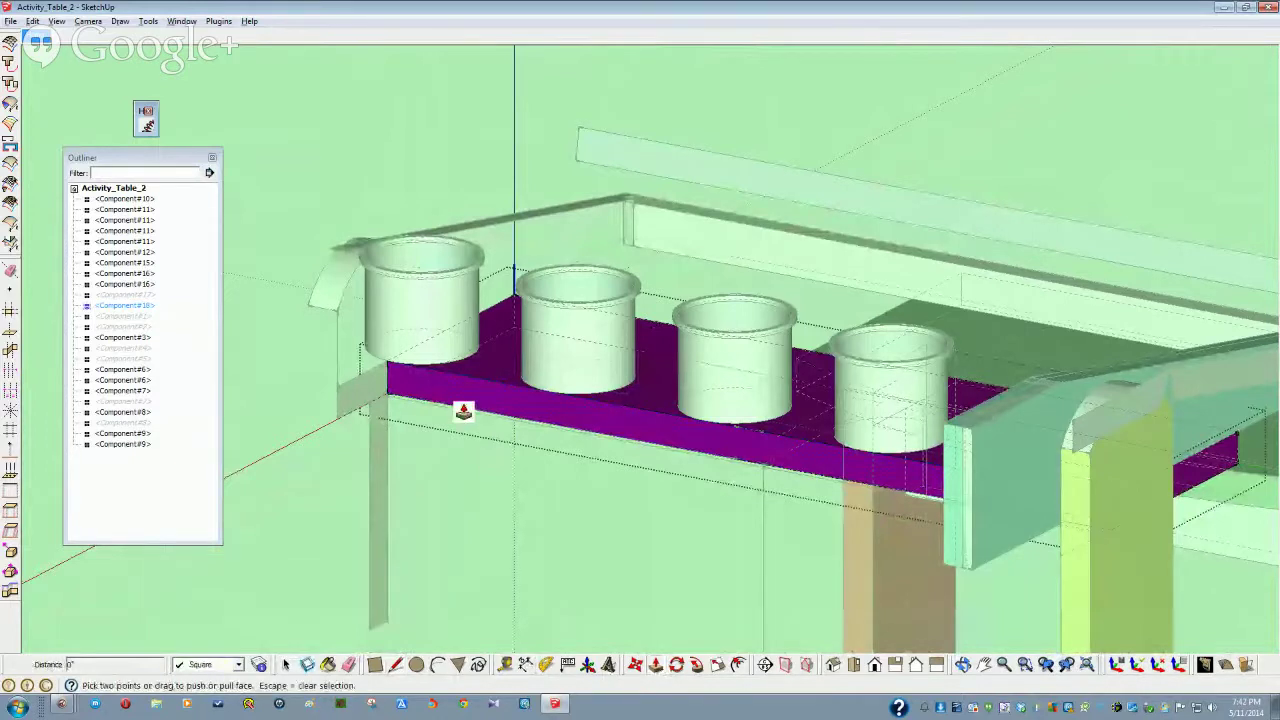
left_click_drag(457, 388, 338, 386)
key("space")
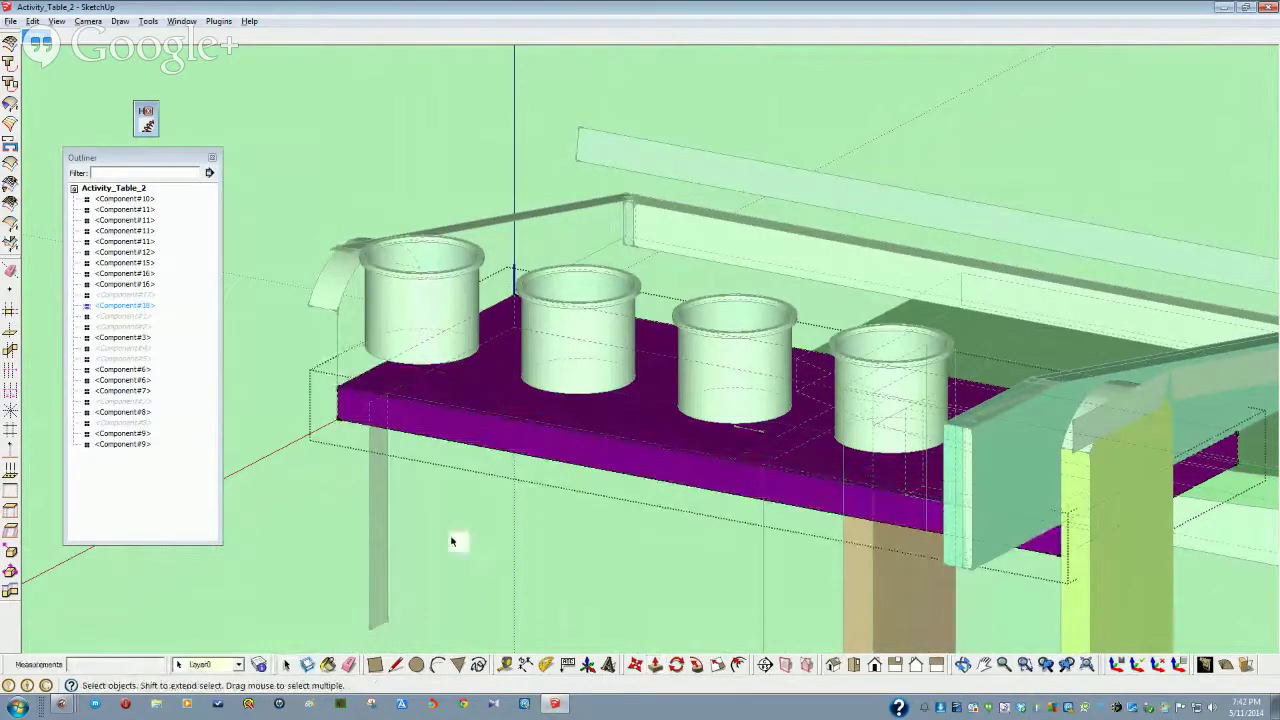
left_click(452, 541)
middle_click_drag(483, 617, 486, 625)
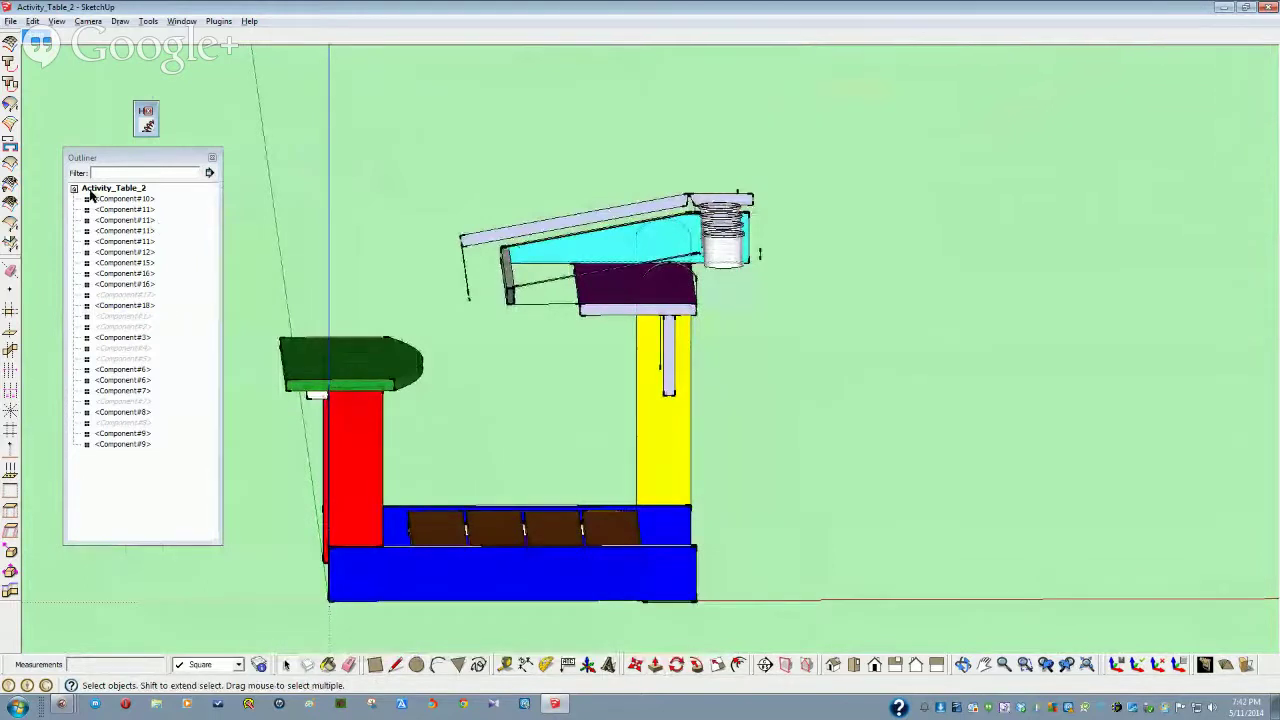
Unhide all hidden objects in the model
left_click(32, 21)
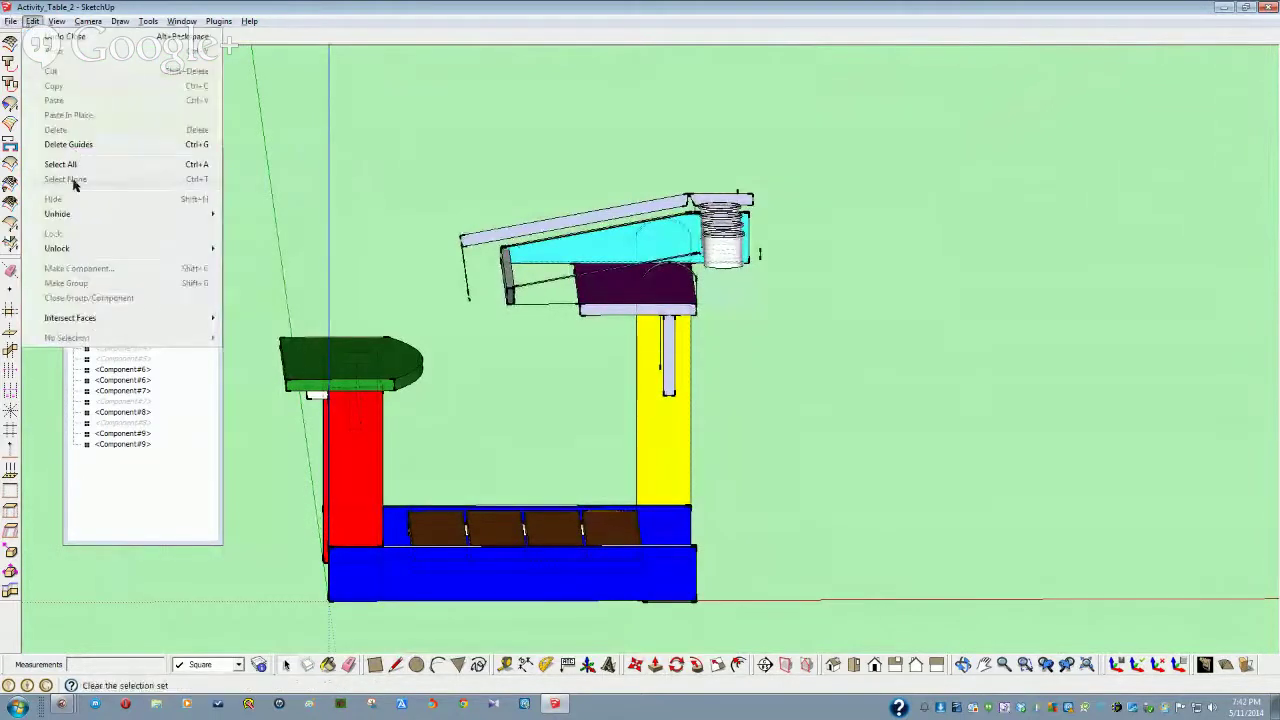
mouse_move(64, 216)
left_click(249, 244)
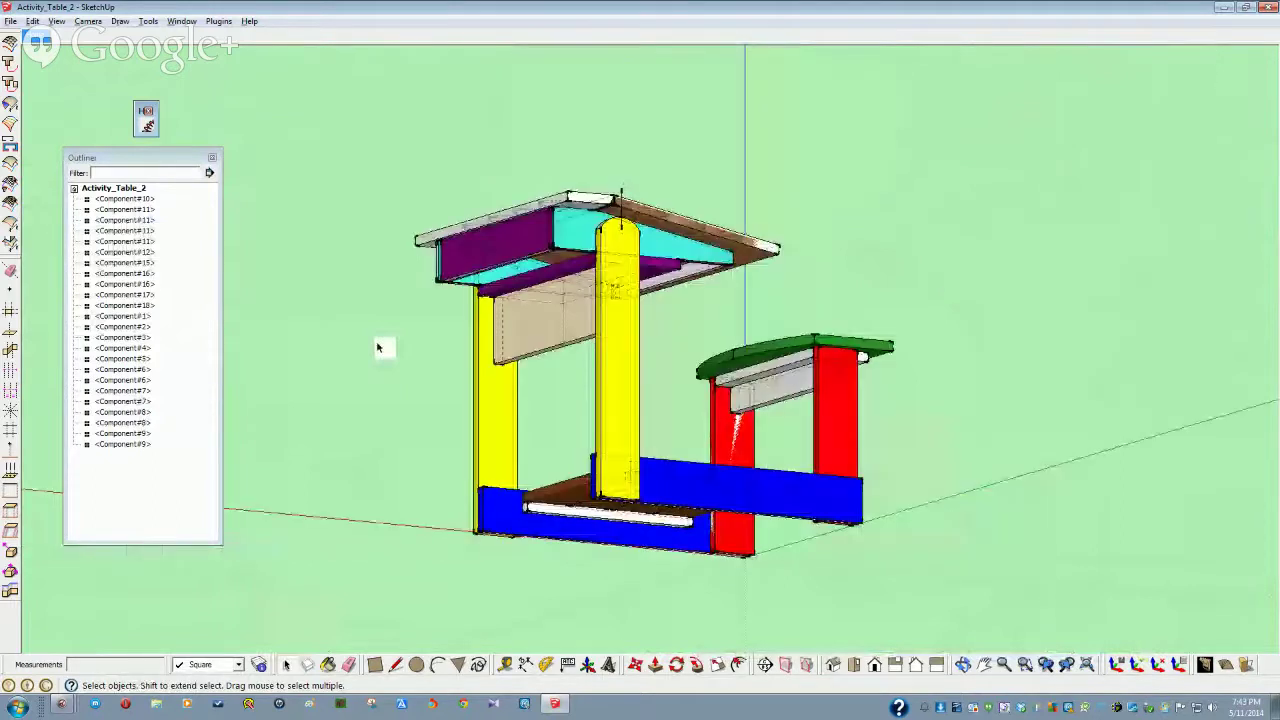
Select every component in the Outliner, from Component#10 to the last Component#9, and hide them all
left_click(120, 199)
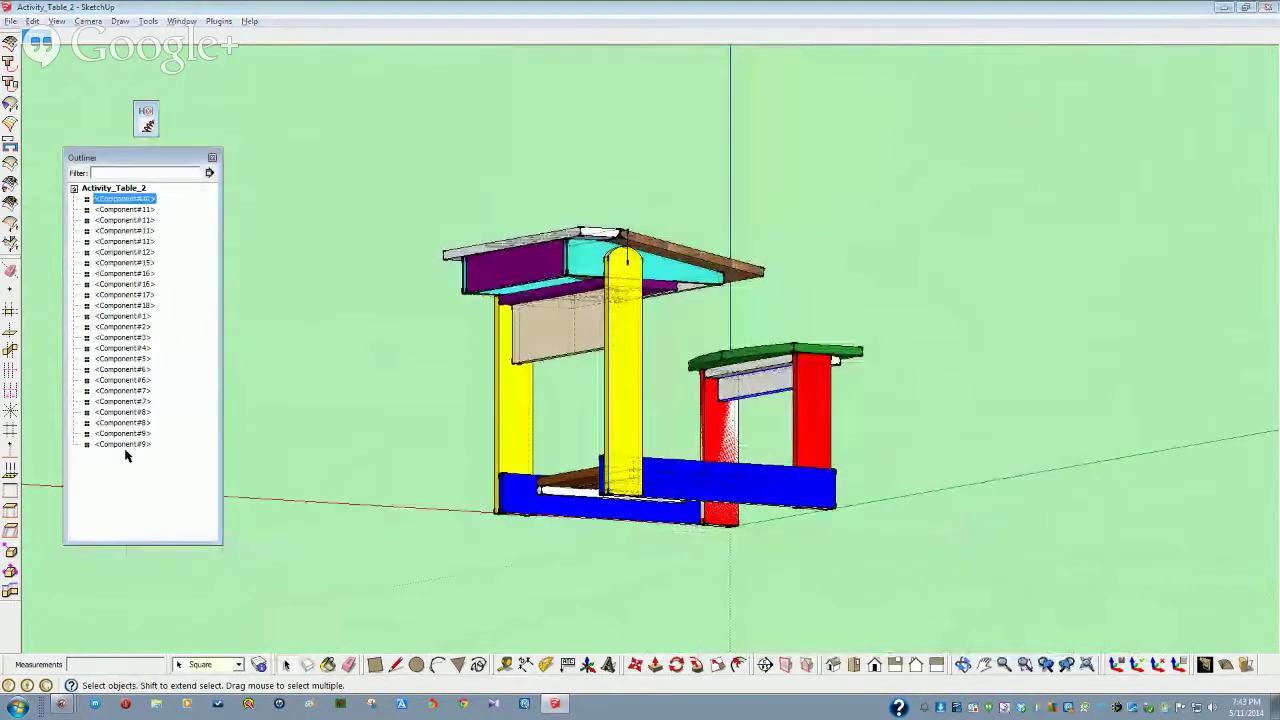
left_click(125, 444, "shift")
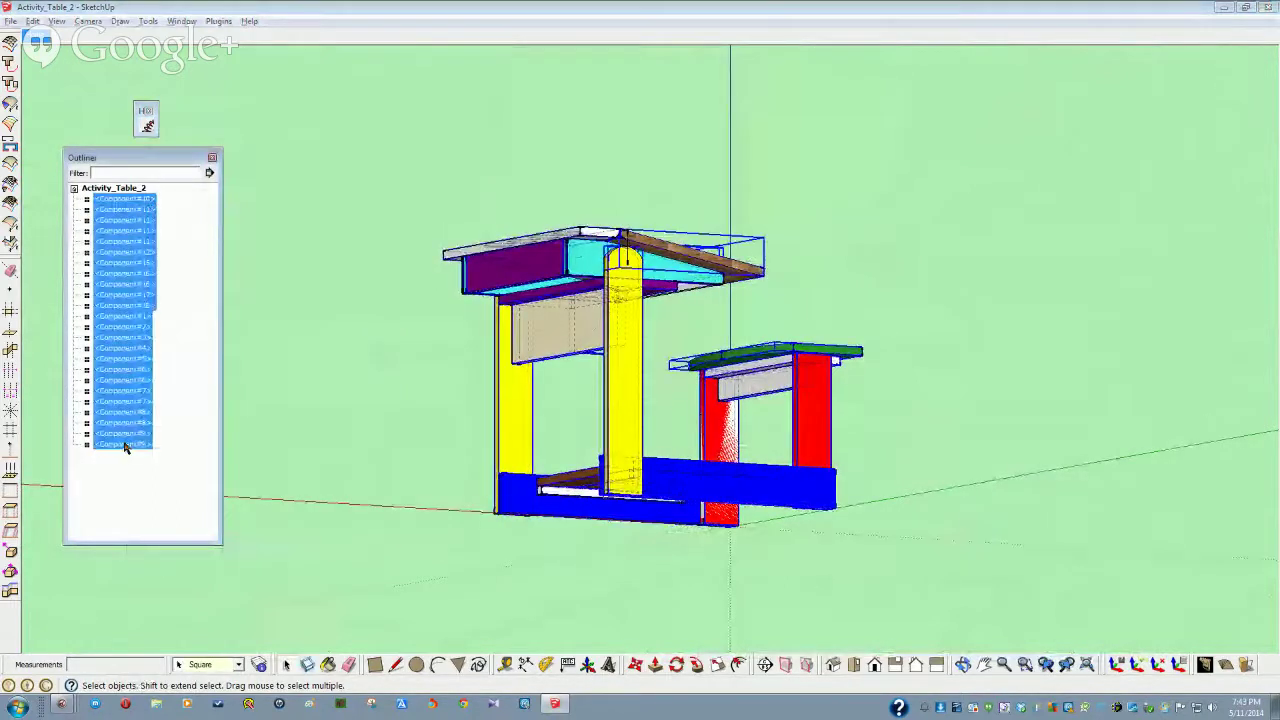
right_click(125, 445)
left_click(158, 217)
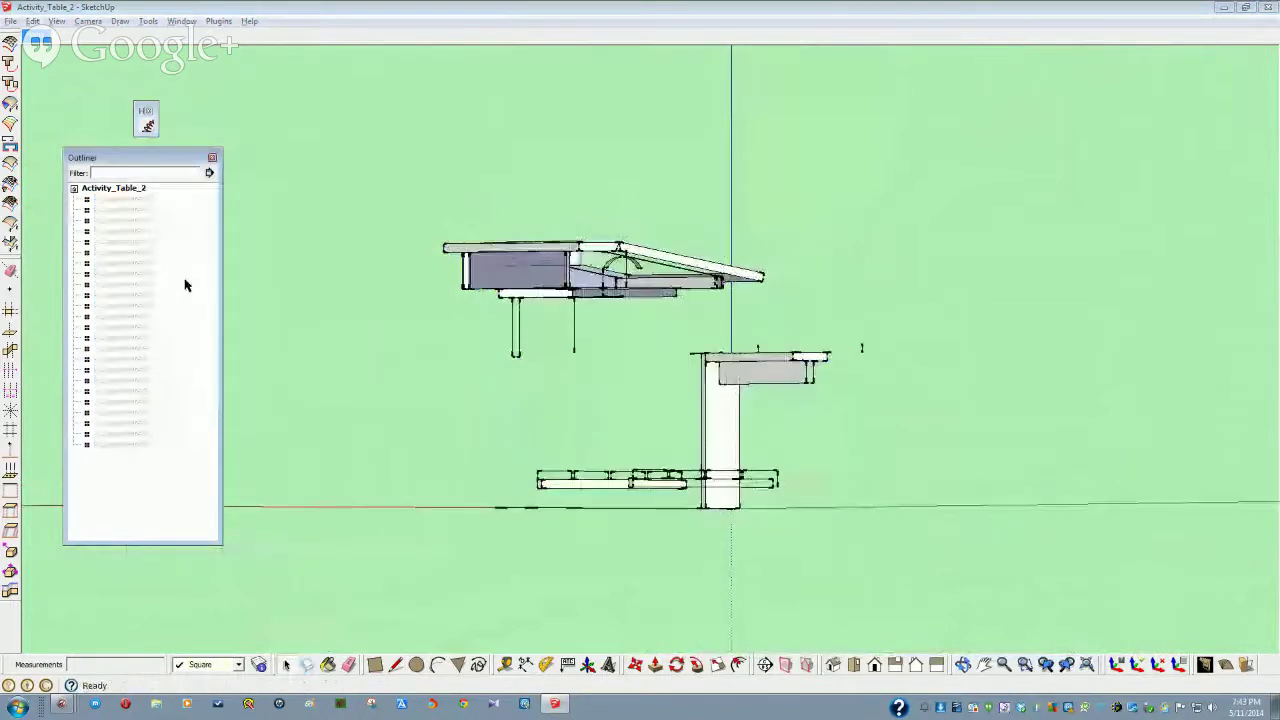
Delete the loose leftover geometry of the bench and the base near the ground
middle_click_drag(186, 280, 897, 495)
left_click_drag(914, 506, 646, 147)
middle_click_drag(646, 147, 786, 349)
key("Delete")
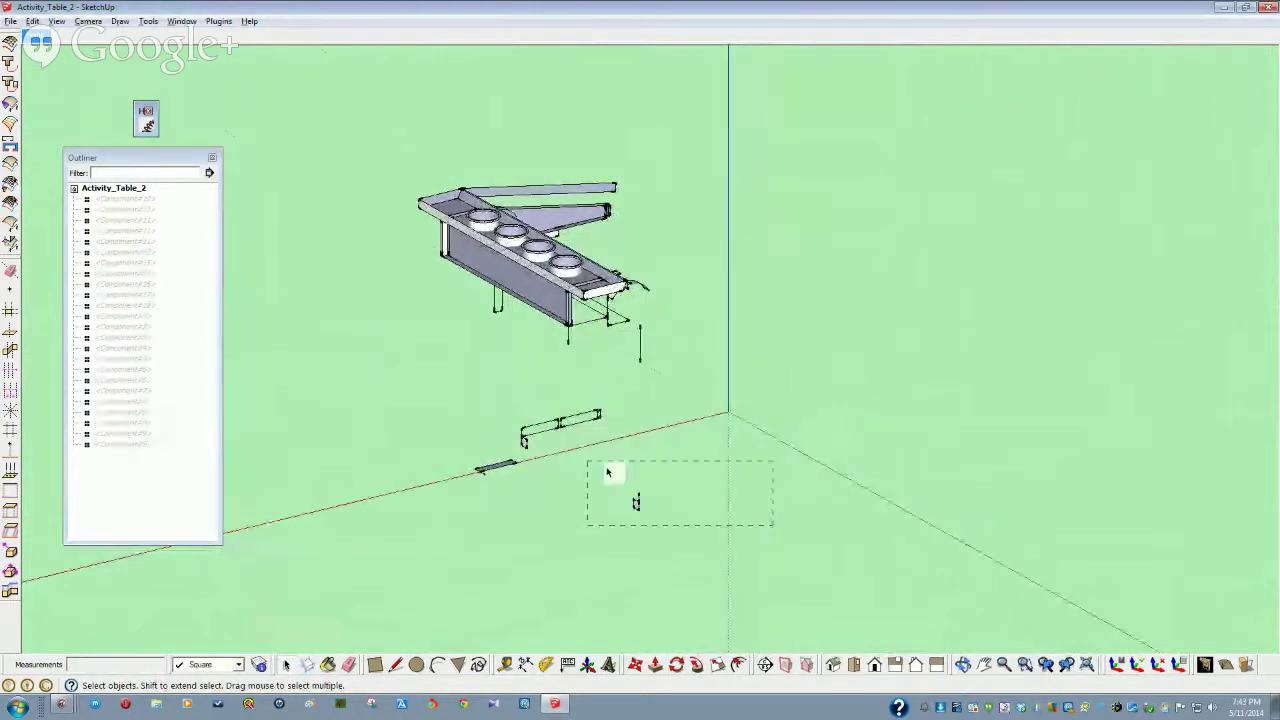
left_click_drag(607, 472, 349, 380)
key("Delete")
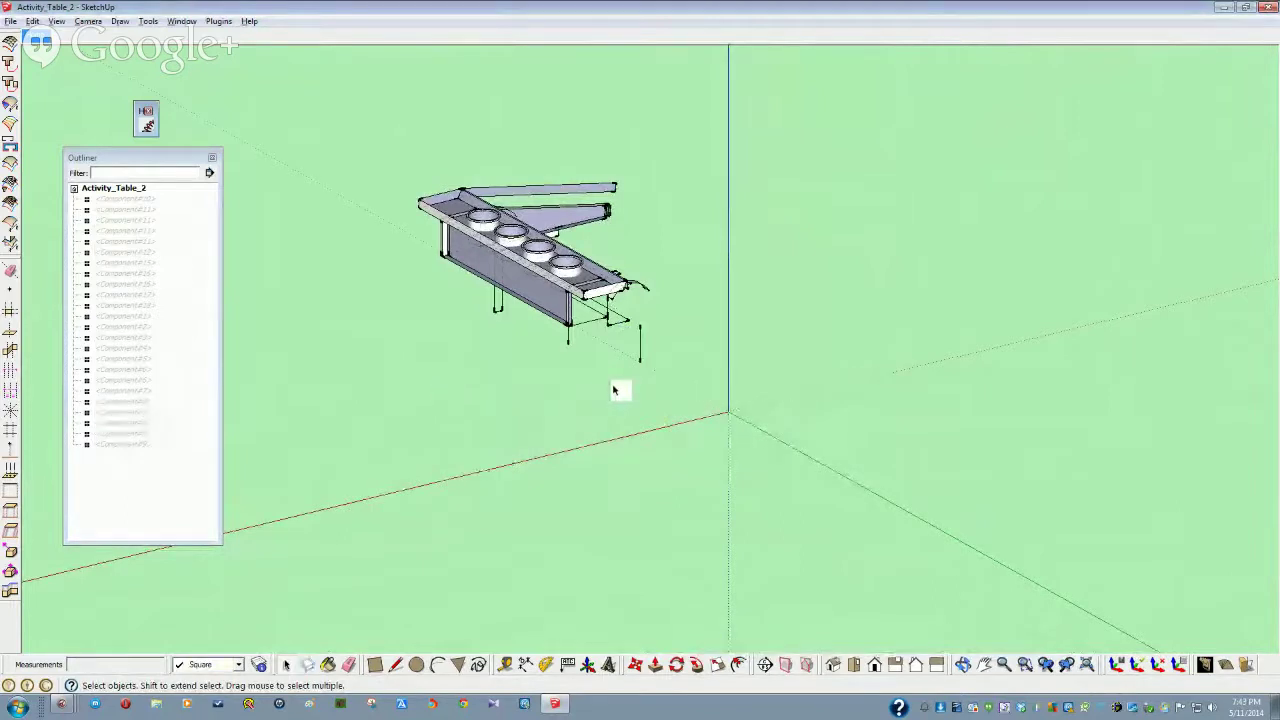
Delete the loose apron and bracket outlines below the cup tray and the two loose sloping panels beside it
middle_click_drag(614, 402, 626, 380)
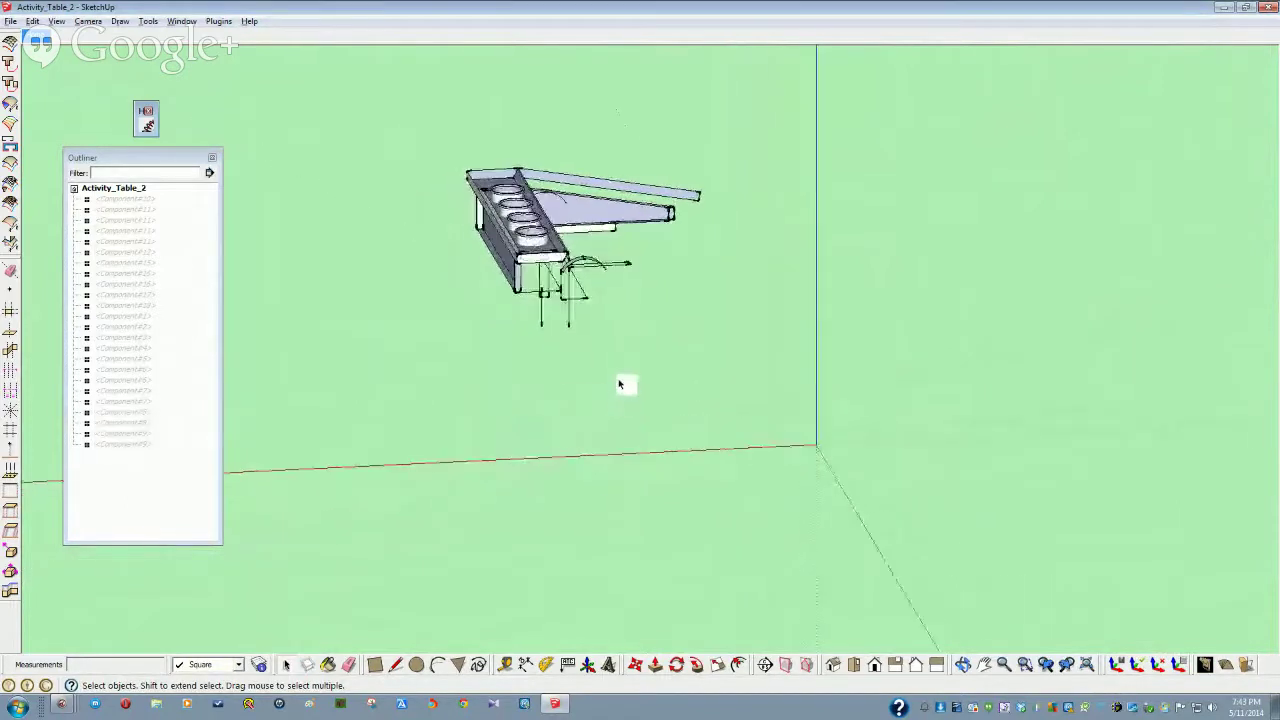
left_click_drag(619, 379, 470, 316)
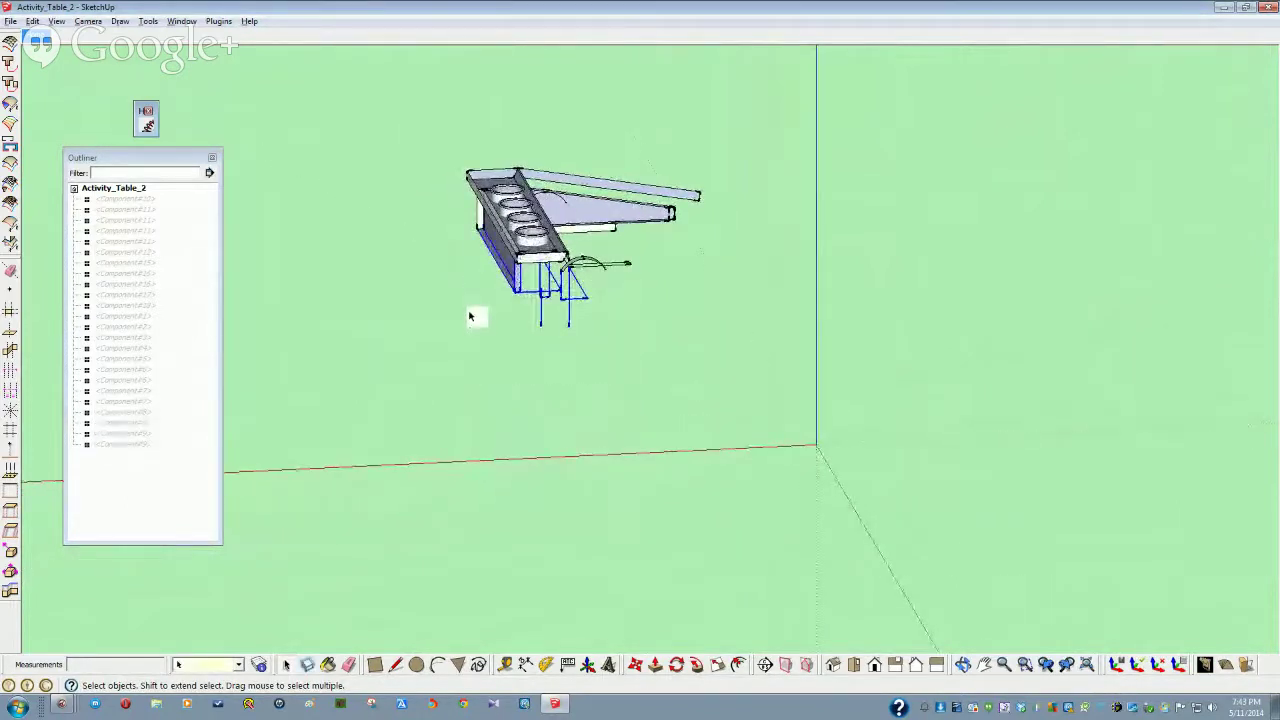
key("Delete")
middle_click_drag(507, 332, 824, 287)
left_click_drag(687, 180, 687, 180)
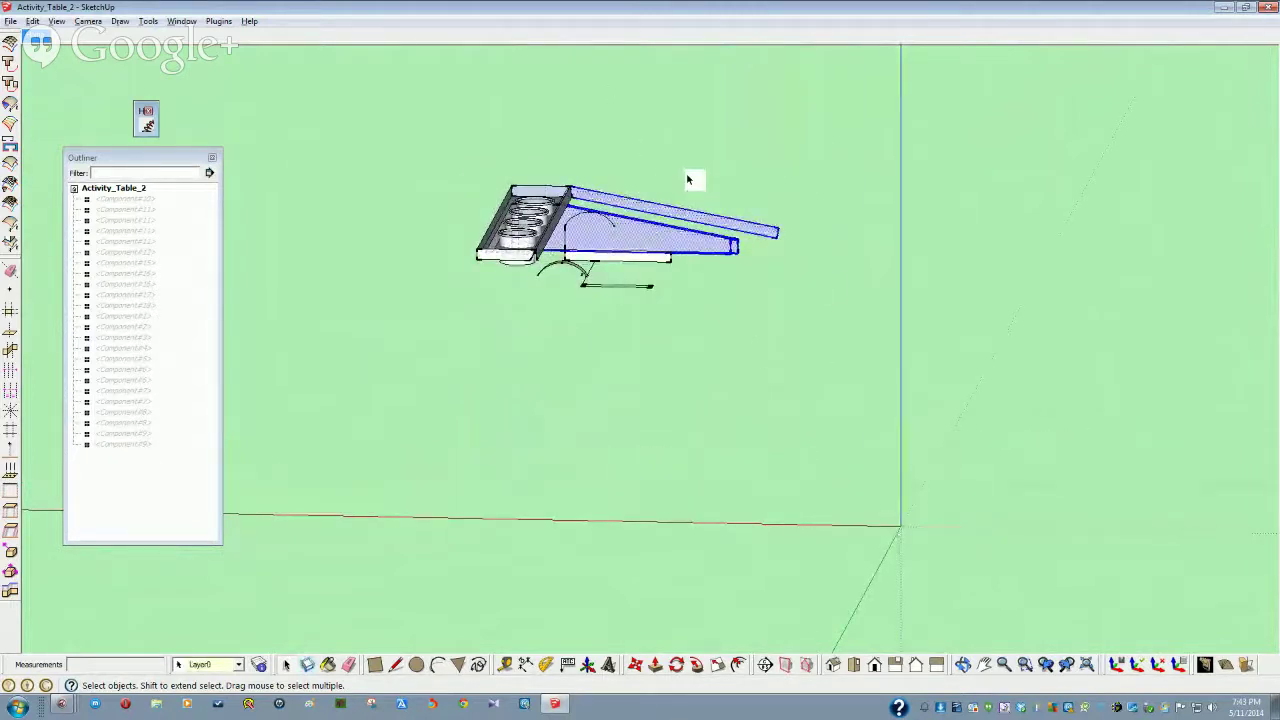
key("Delete")
Delete the loose strips and edges beside the cup tray and the curved strip under its end
middle_click_drag(608, 211, 711, 326)
left_click_drag(705, 320, 571, 197)
key("Delete")
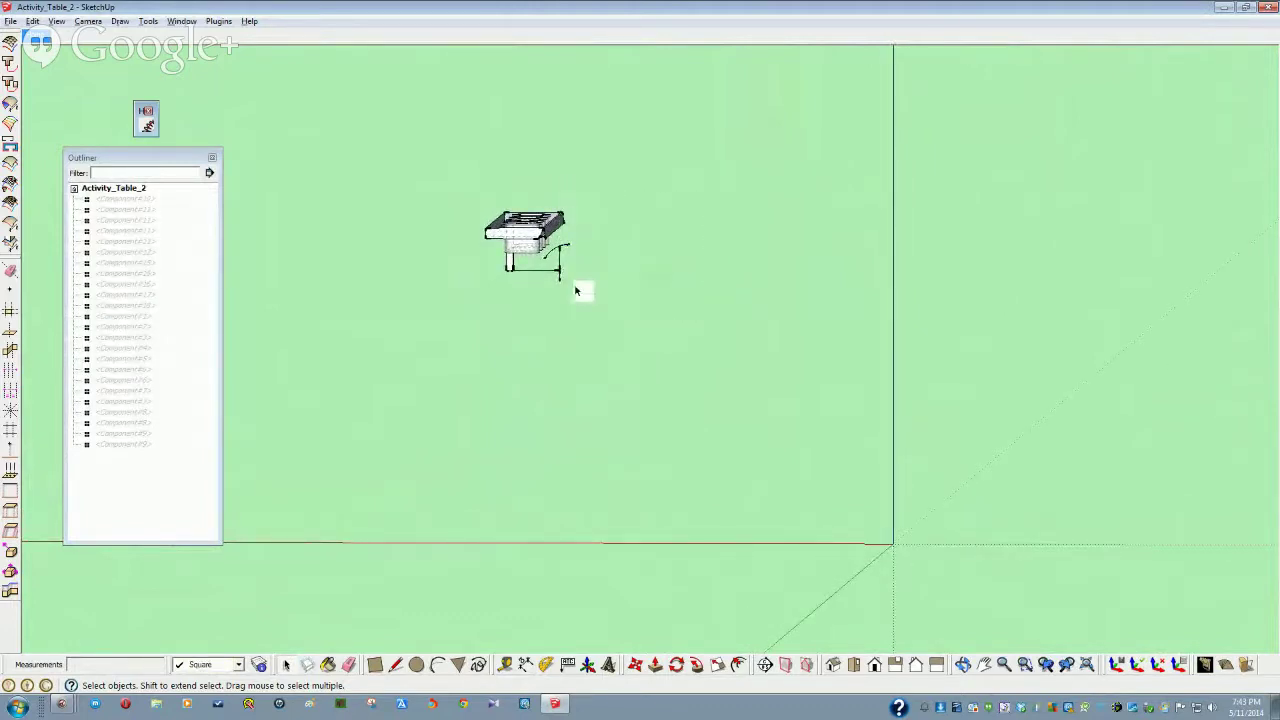
scroll(575, 291, "up", 8)
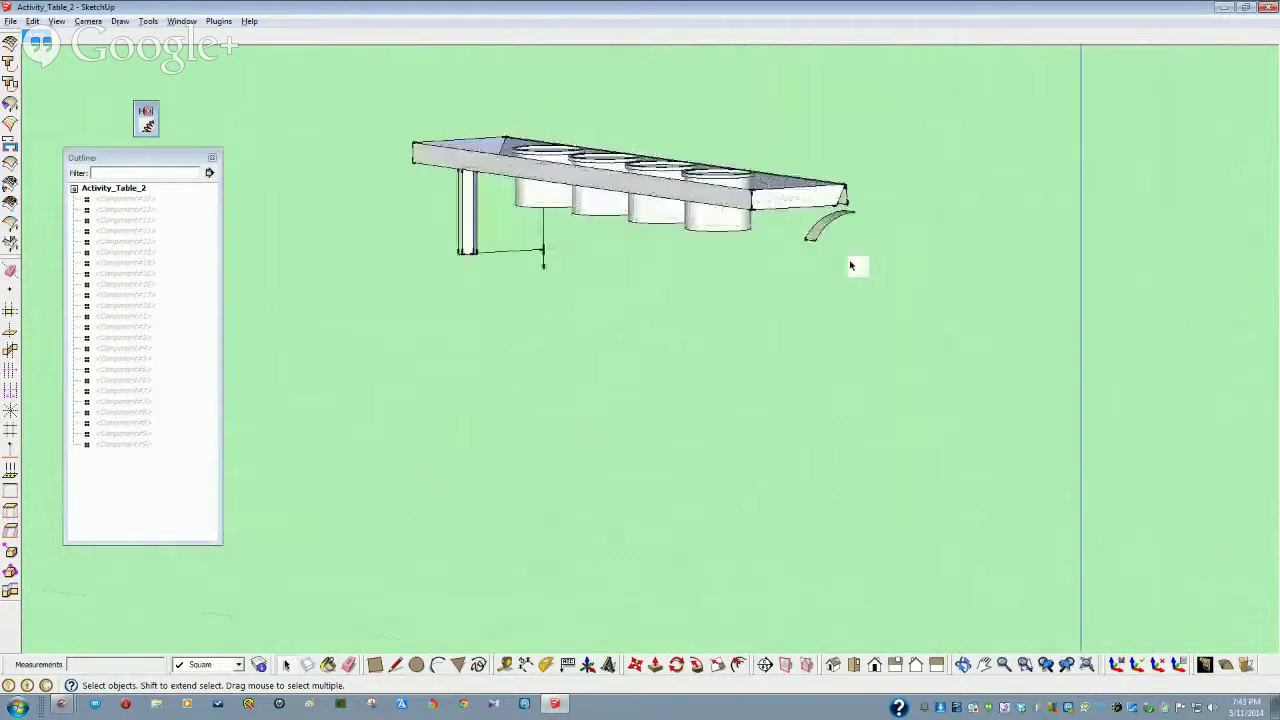
middle_click_drag(851, 265, 908, 246)
left_click_drag(902, 238, 853, 205)
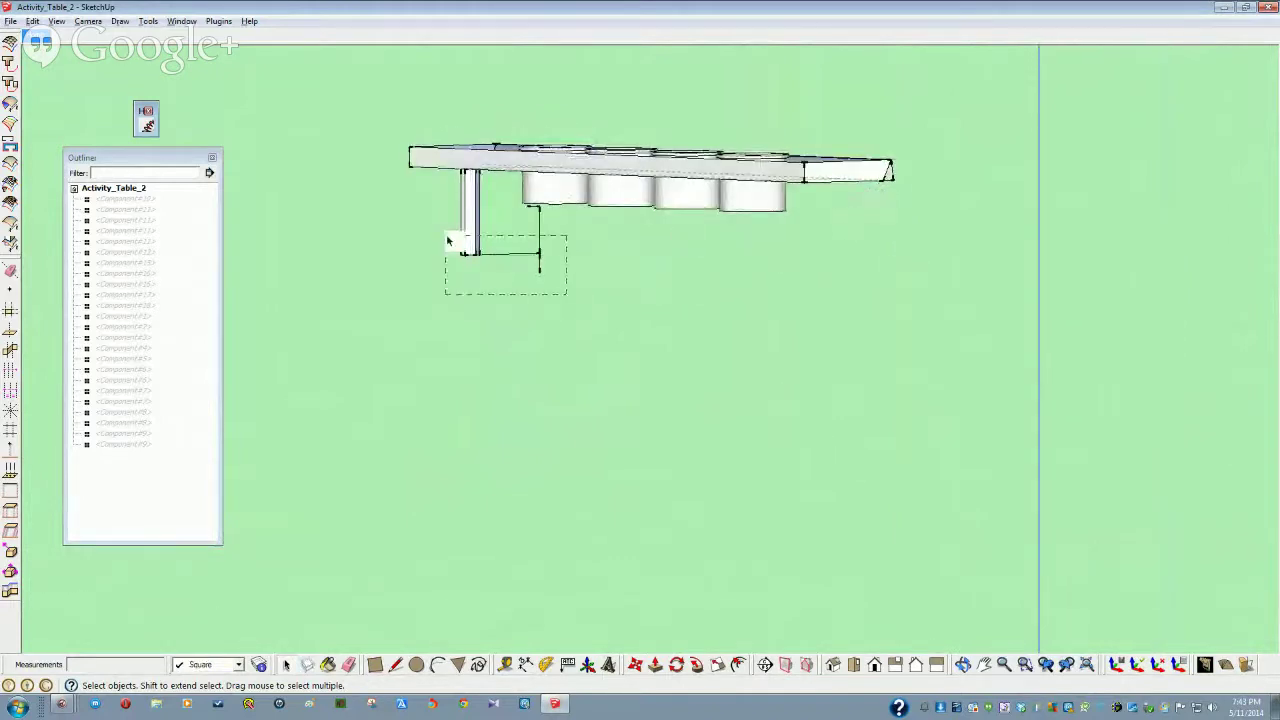
Delete the loose lines around the foot of the narrow post under the cup tray
left_click_drag(448, 241, 445, 240)
key("Delete")
mouse_move(445, 240)
middle_mouse_down()
mouse_move(494, 269)
mouse_move(529, 271)
middle_mouse_up()
scroll(540, 300, "up", 4)
middle_click_drag(549, 327, 560, 326)
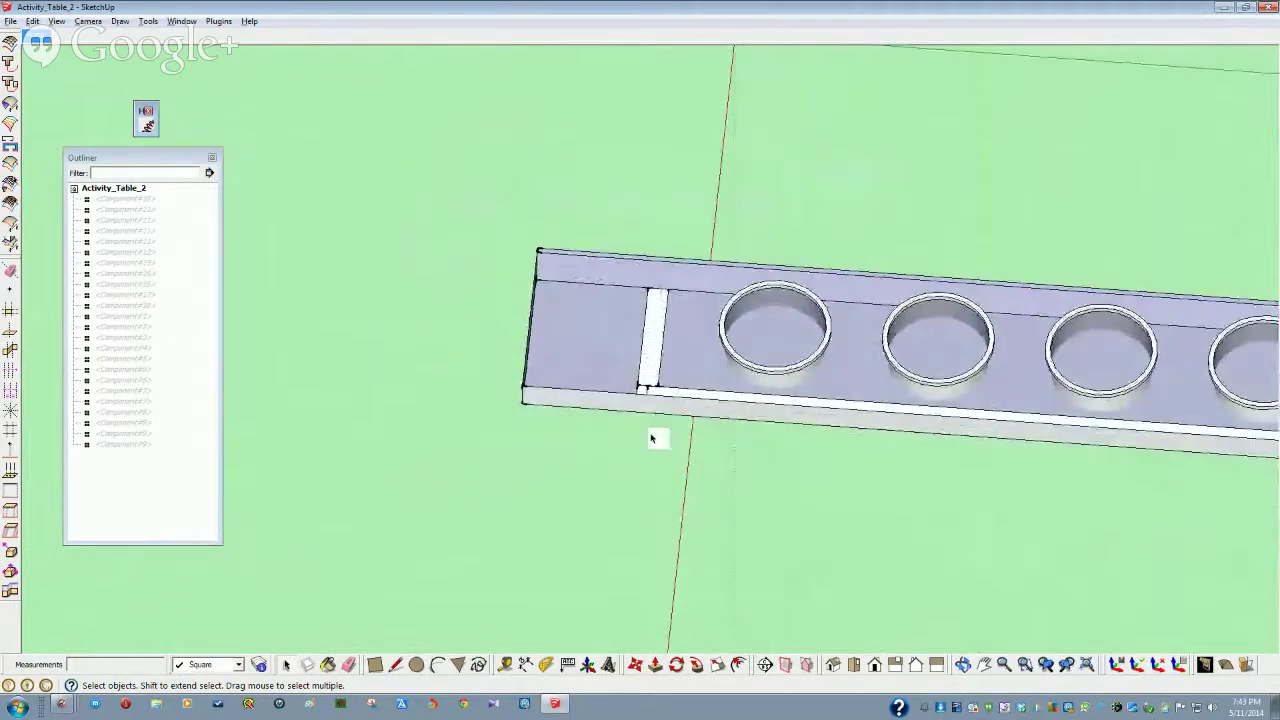
Delete the loose tray box geometry surrounding the row of cups
left_click_drag(654, 437, 472, 212)
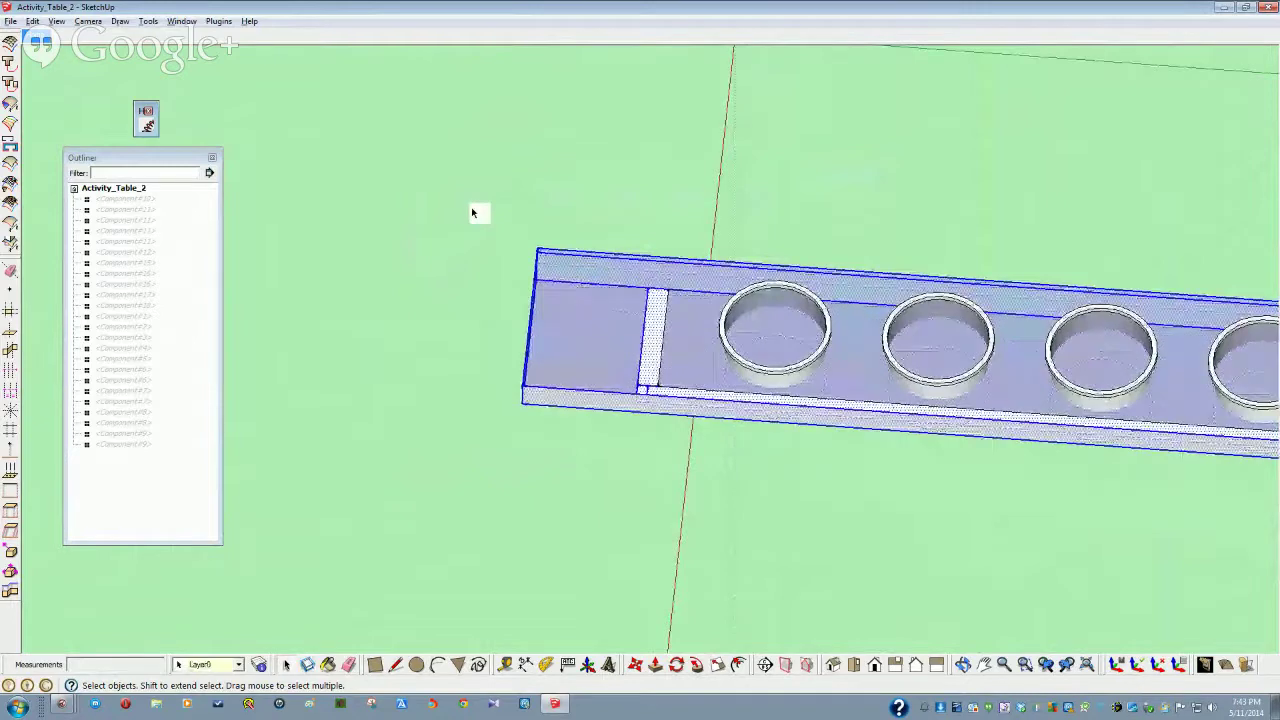
key("Delete")
scroll(590, 274, "up", 3)
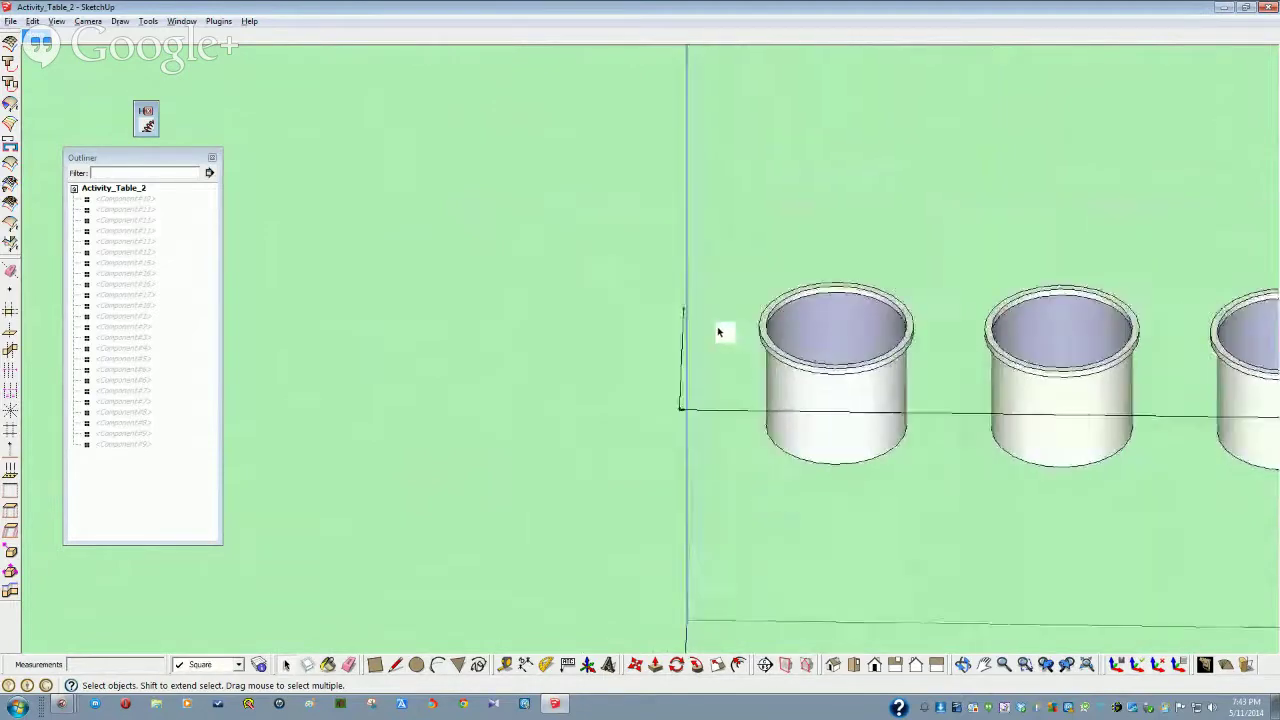
left_click(817, 379)
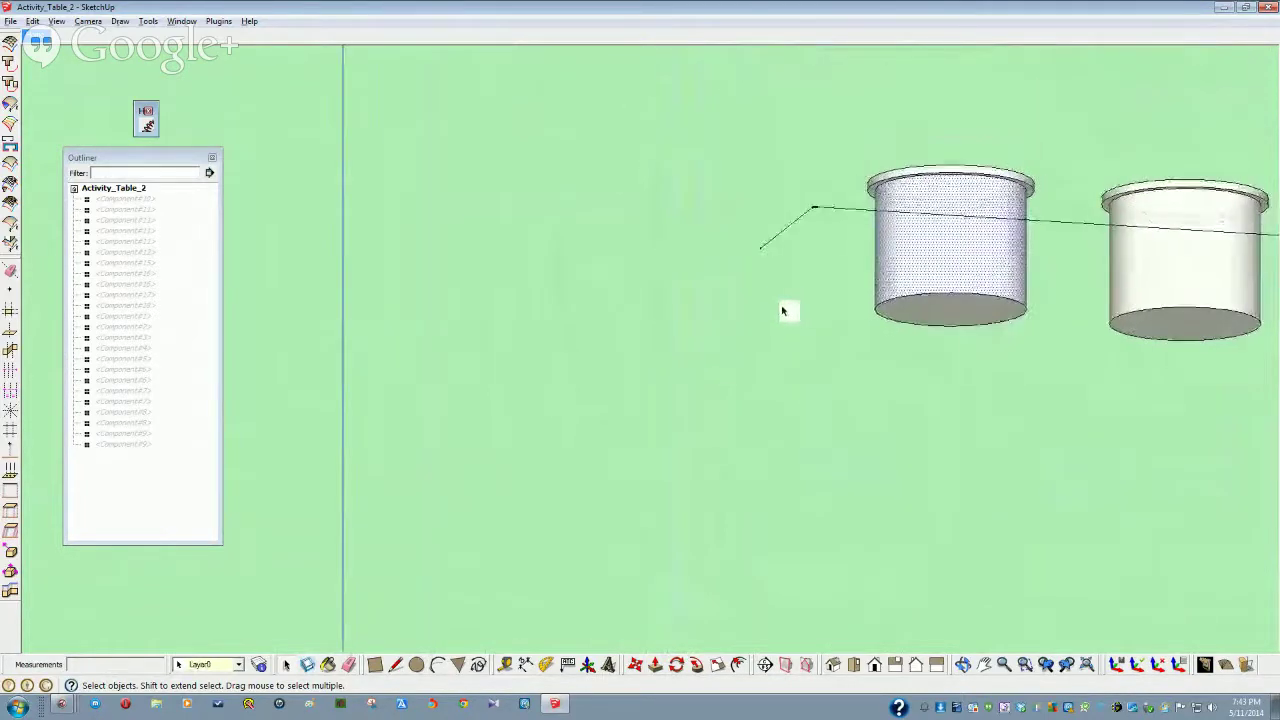
right_click(860, 314)
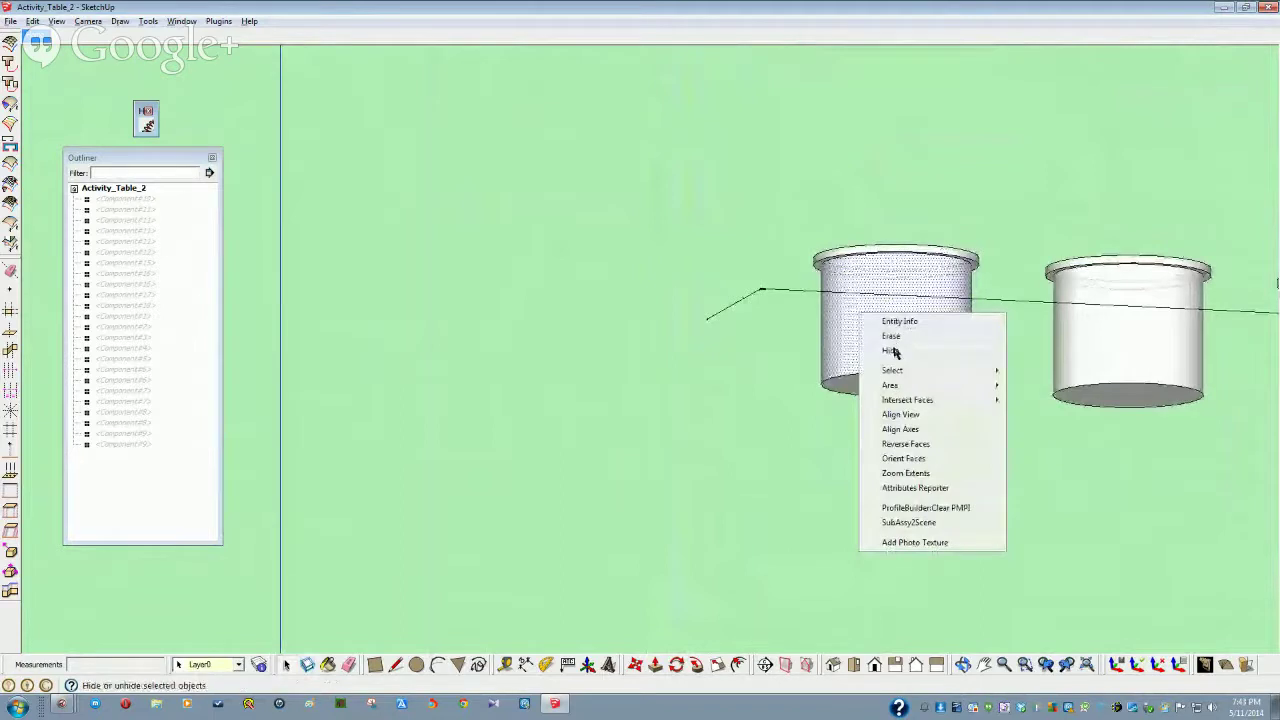
left_click(893, 352)
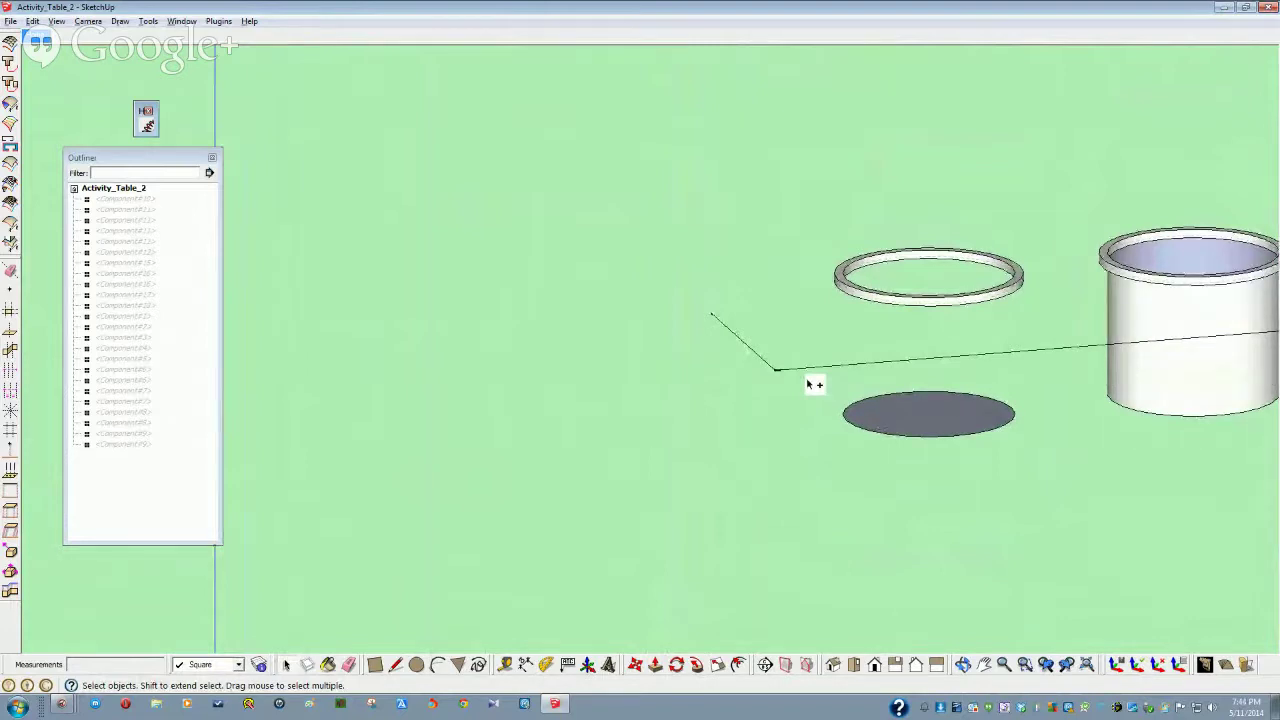
key("ctrl+z")
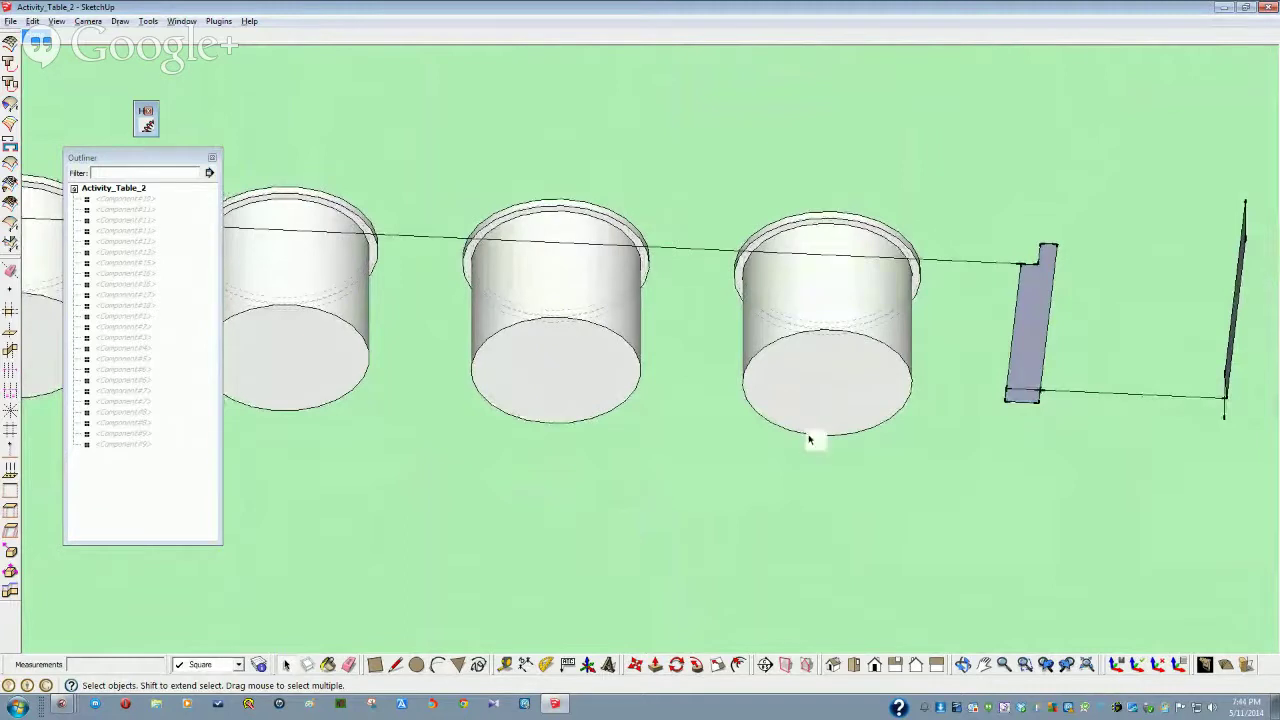
Make the bottom disc of the end cup nearest the loose notched strip into a component
left_click(798, 390)
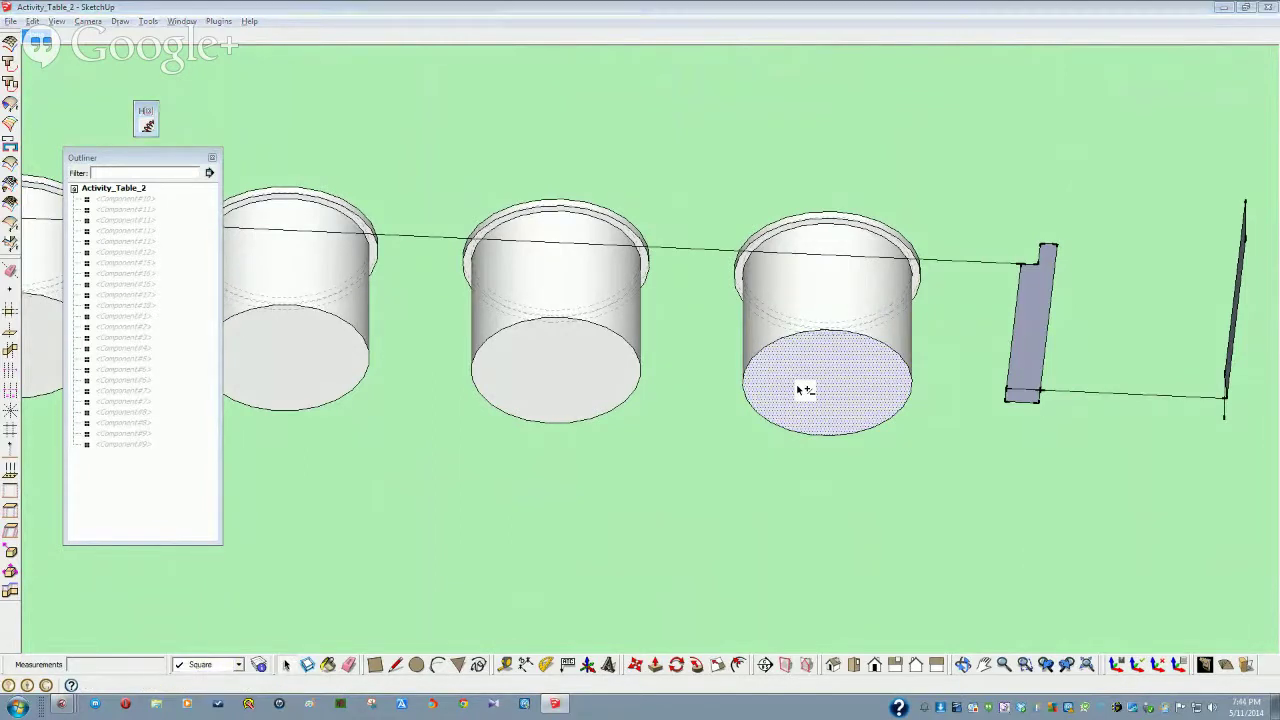
key("g")
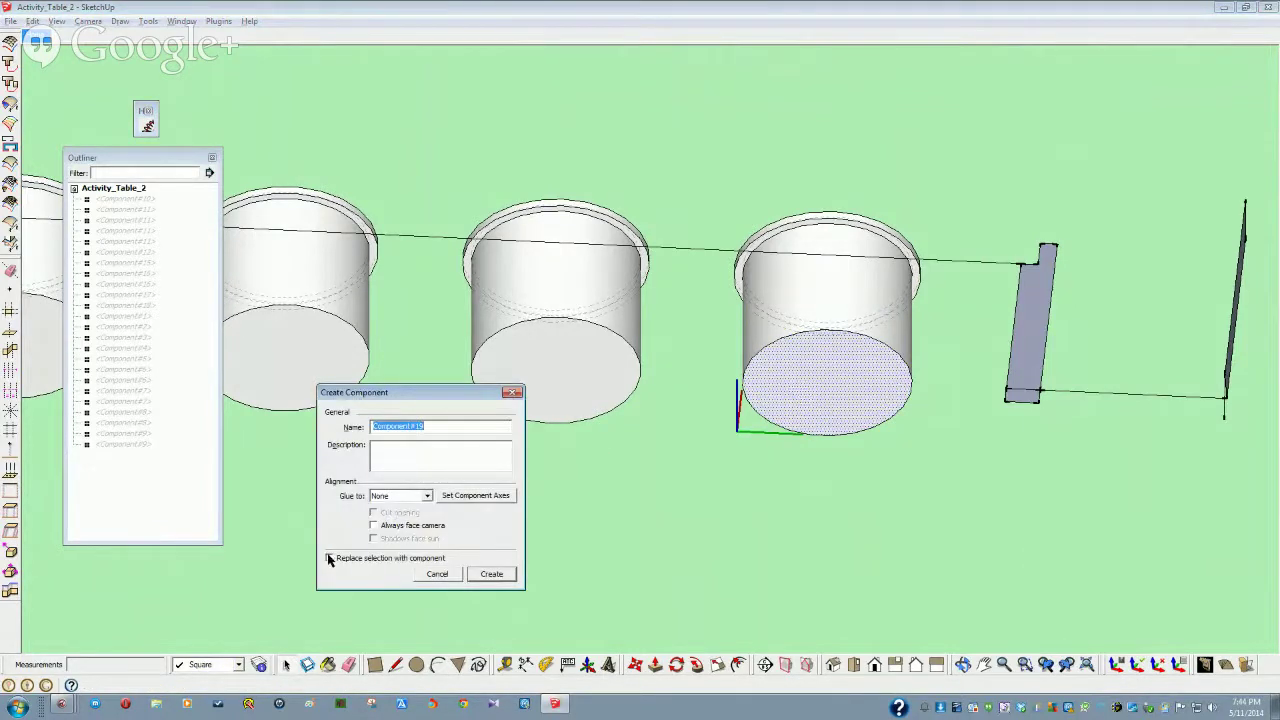
left_click(490, 574)
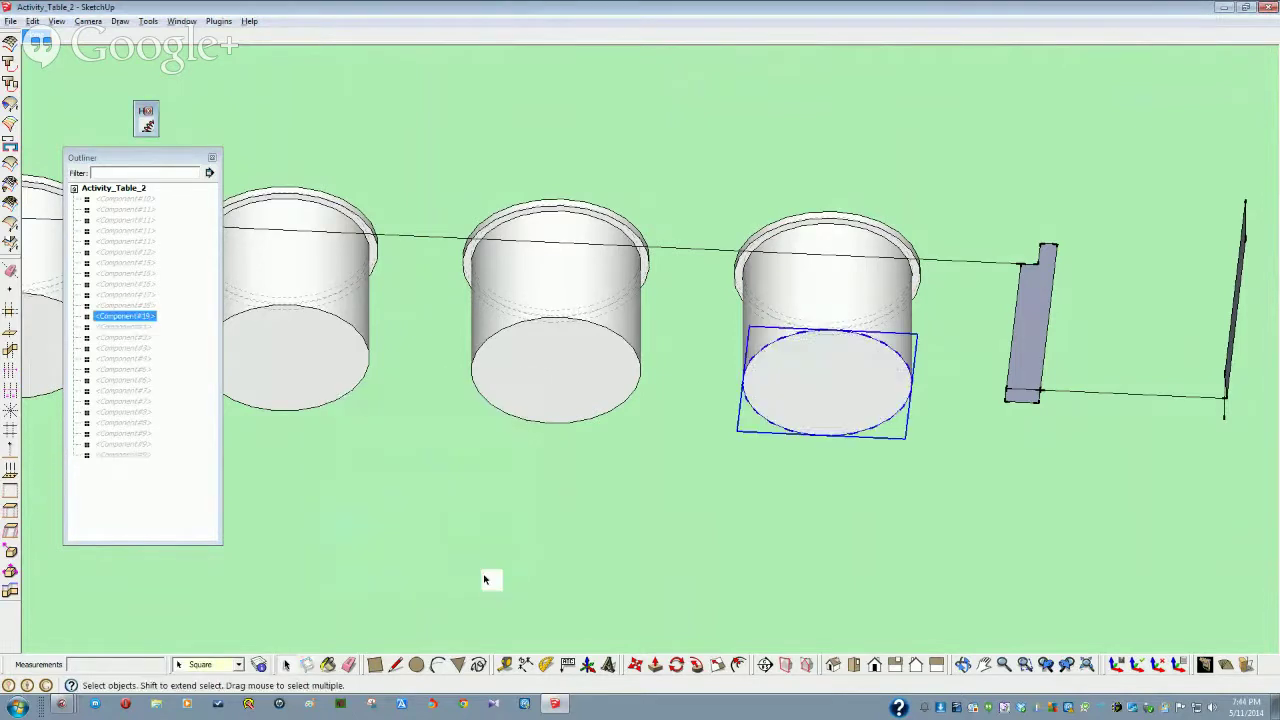
Delete the loose cylindrical wall between the end cup's rim and its bottom disc
middle_click_drag(594, 506, 923, 327)
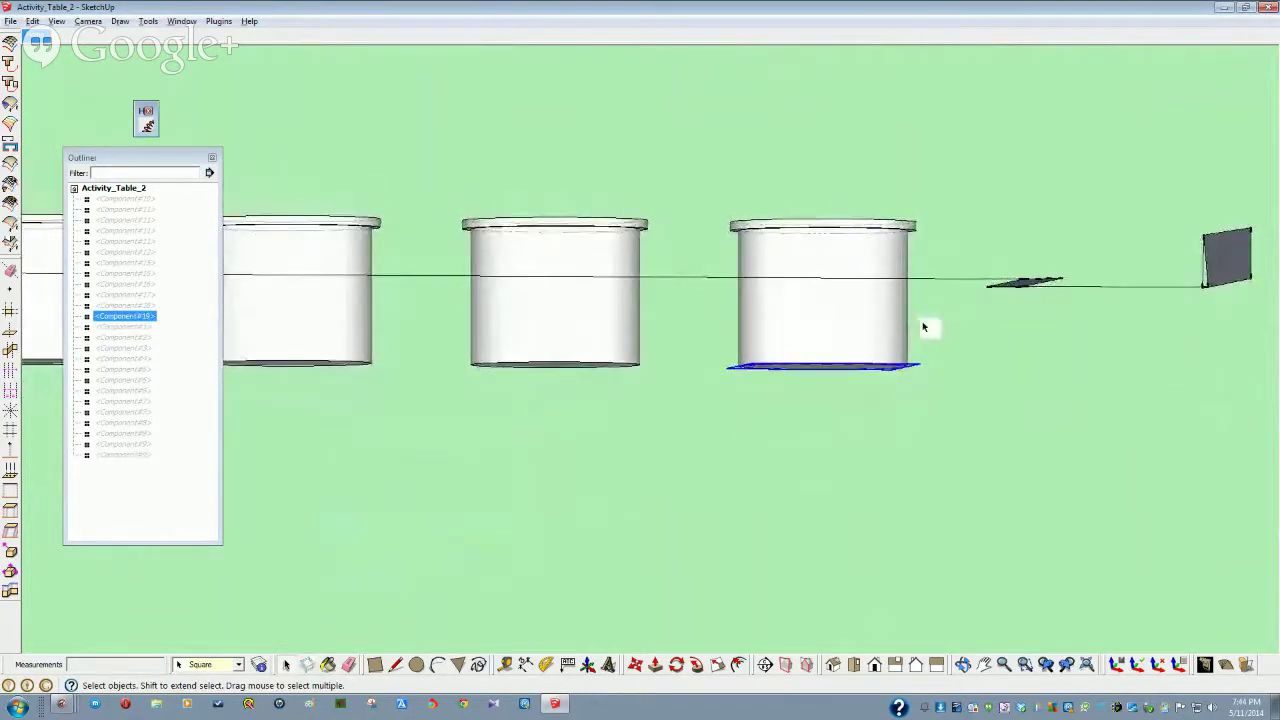
left_click_drag(726, 318, 712, 318)
key("Delete")
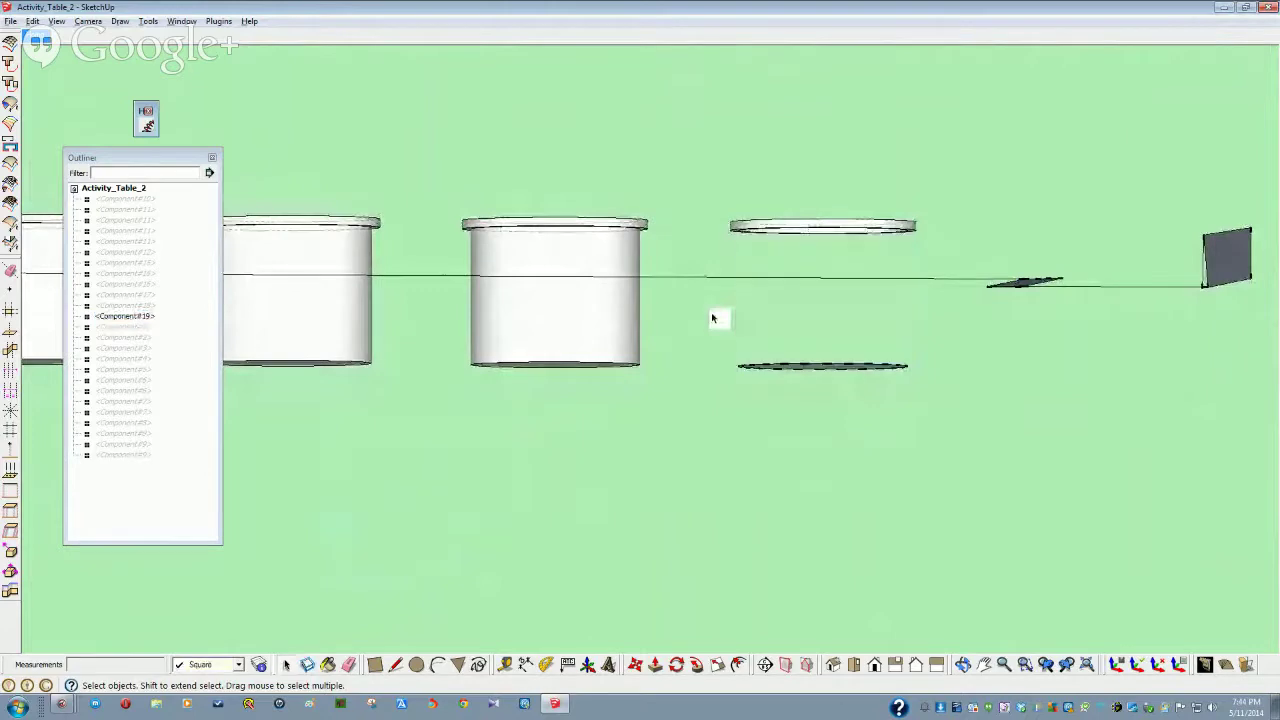
Inside the bottom disc component, push/pull the circular face up 2 1/8" to the top of the old rim
middle_click_drag(749, 400, 700, 509)
left_click(850, 340)
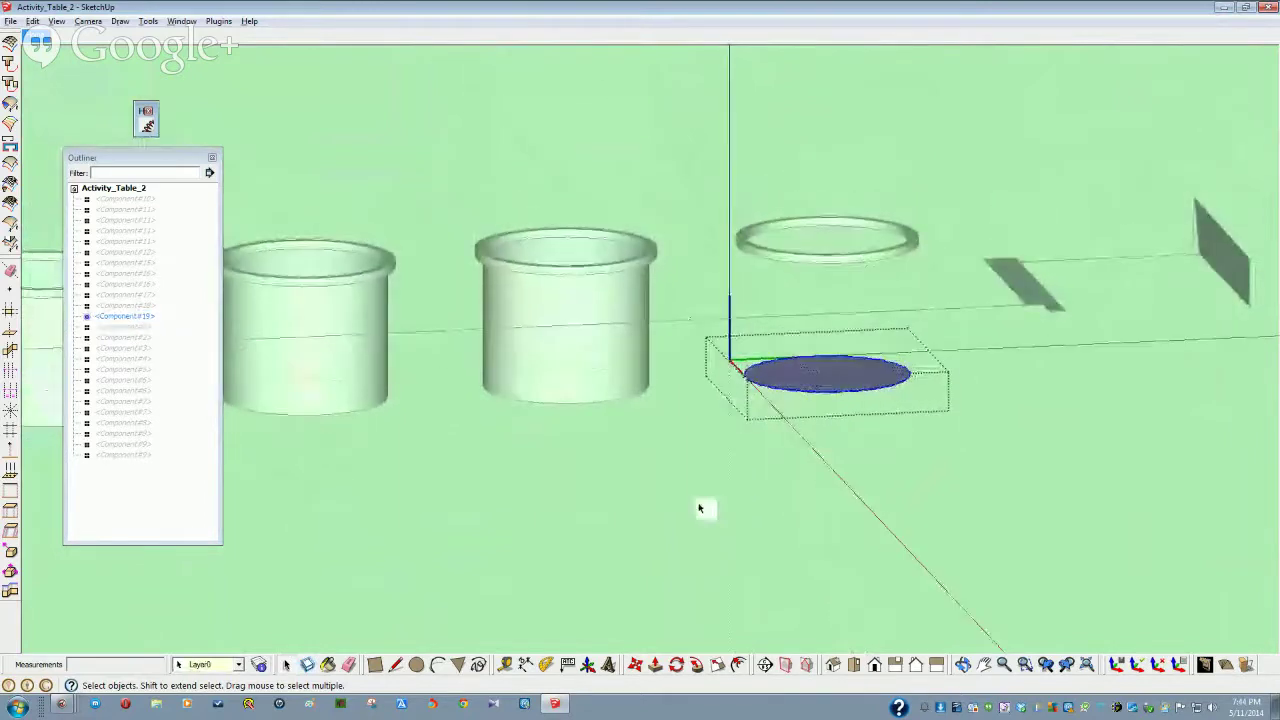
left_click(657, 666)
left_click(791, 388)
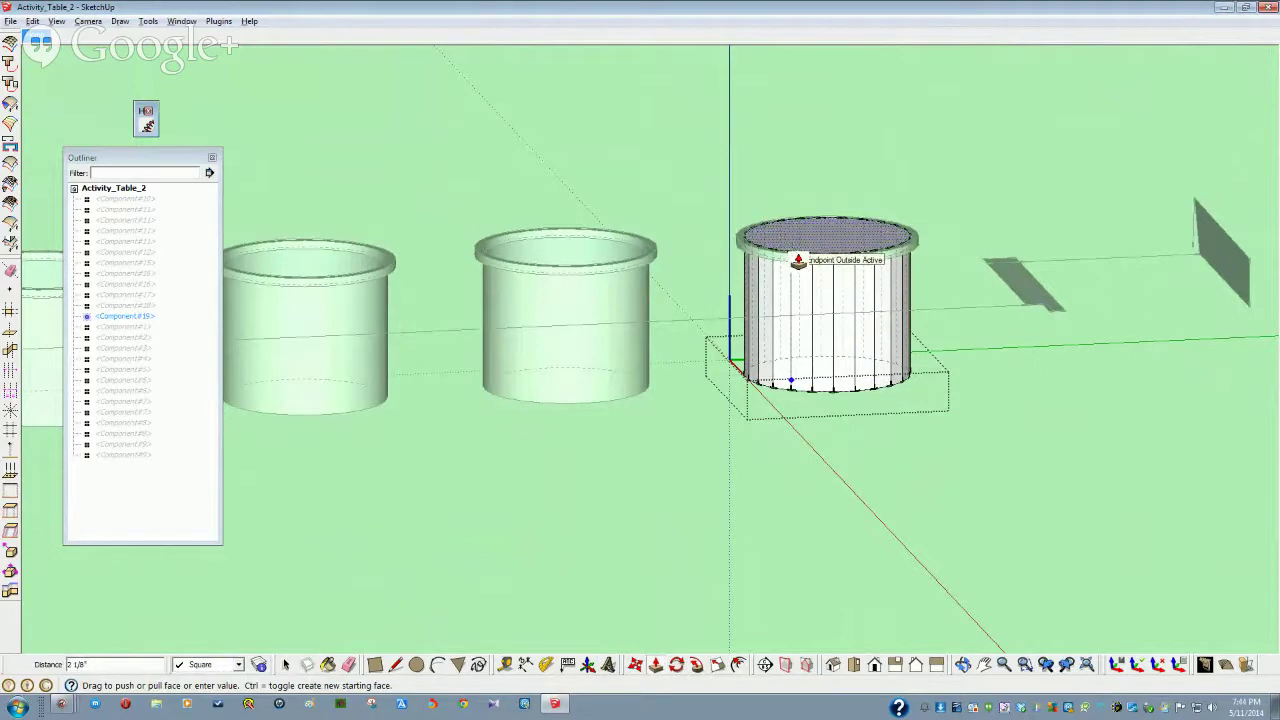
left_click(798, 261)
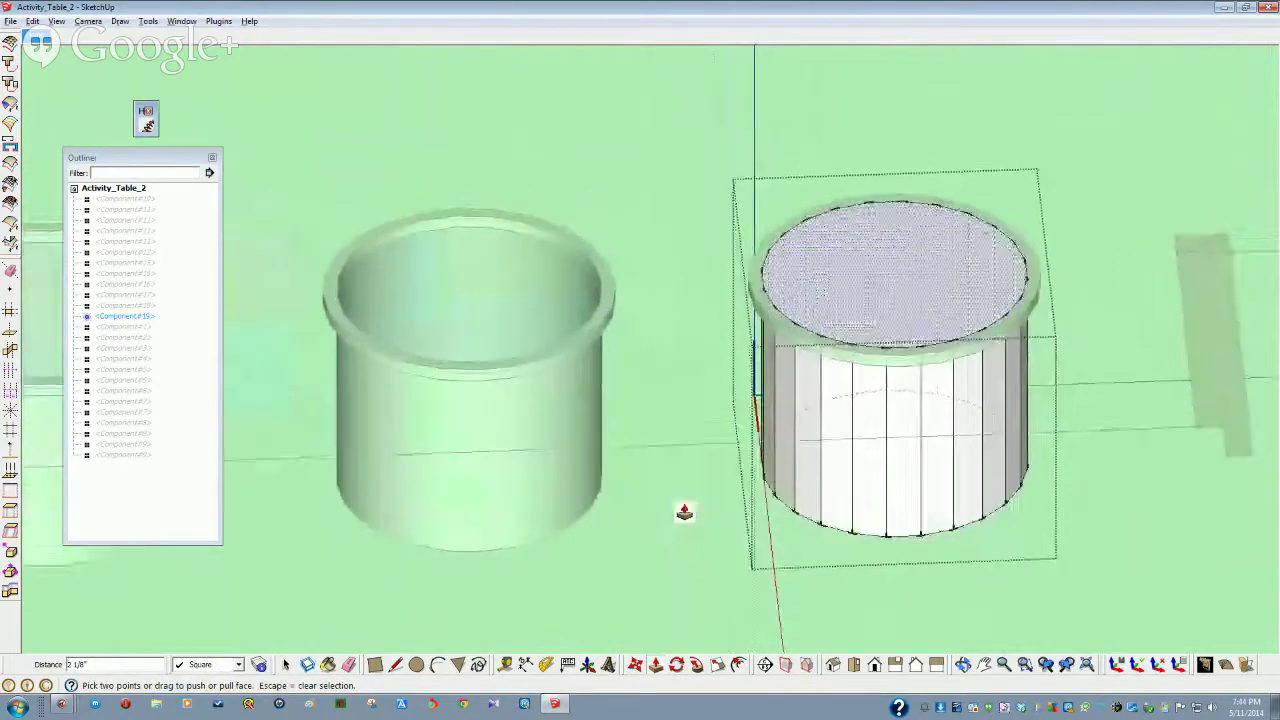
key("space")
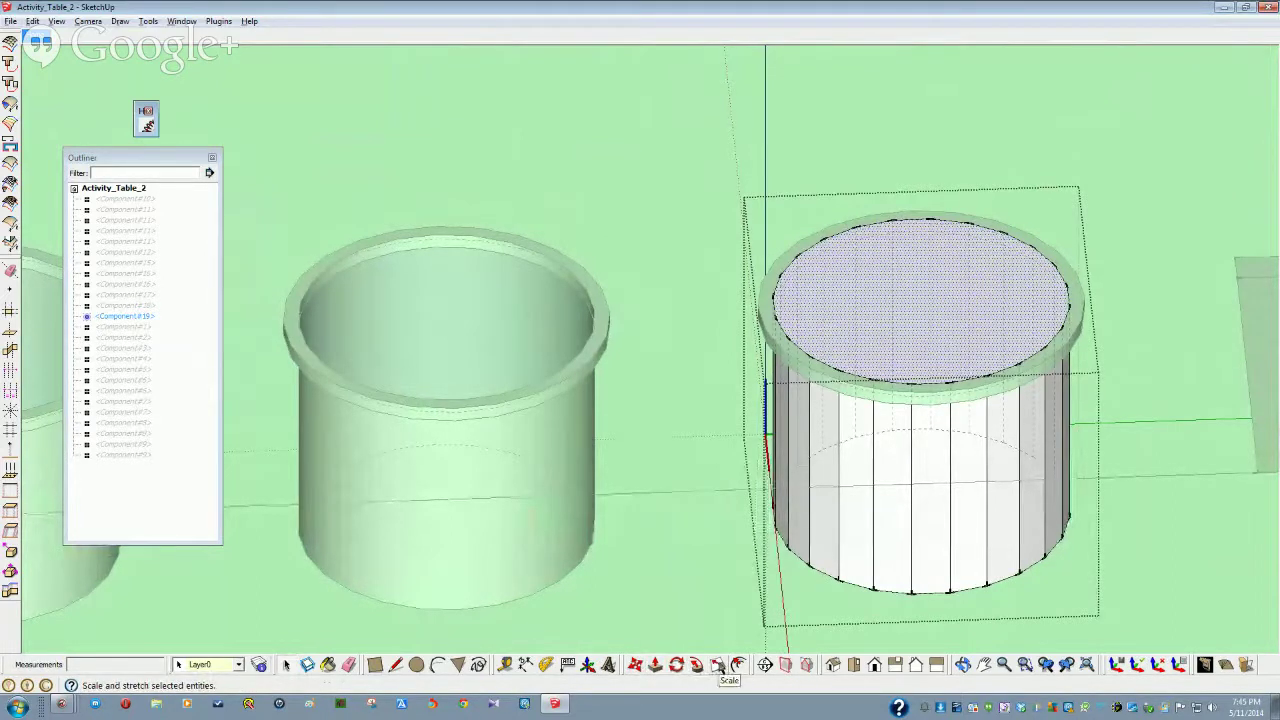
Offset the edge of the cylinder's top face inward by 0.125"
left_click(738, 665)
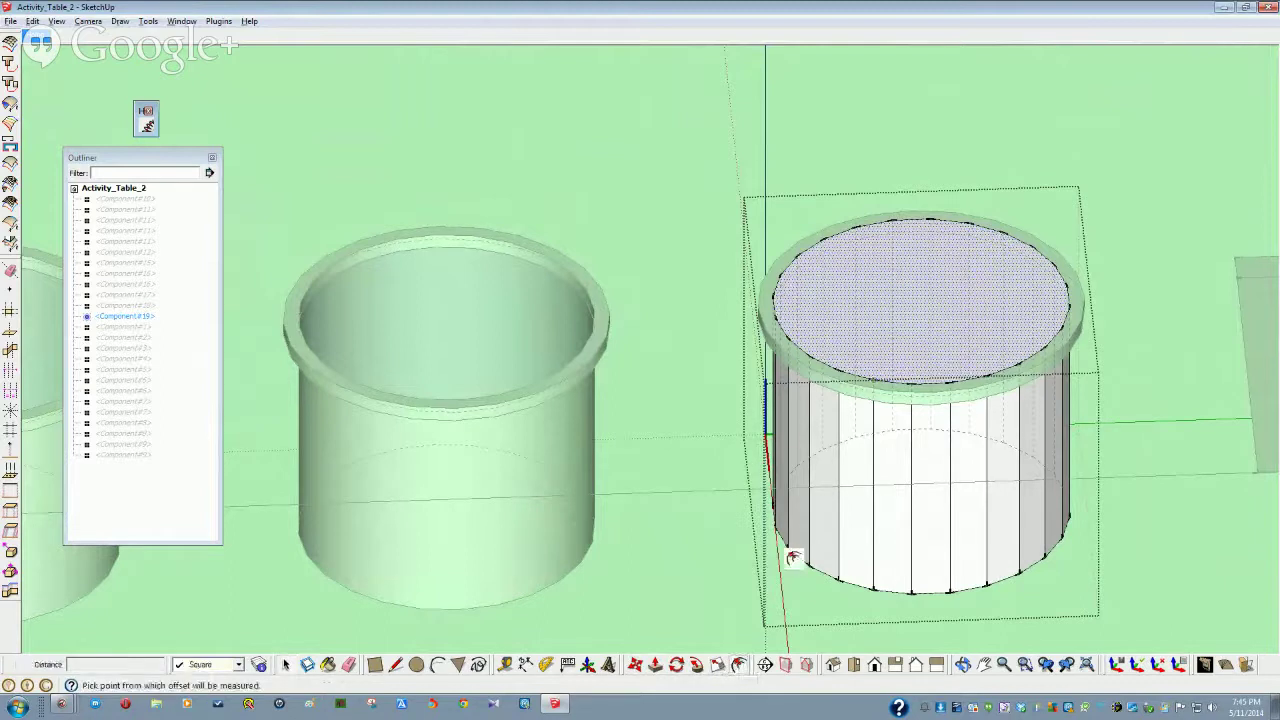
left_click(790, 339)
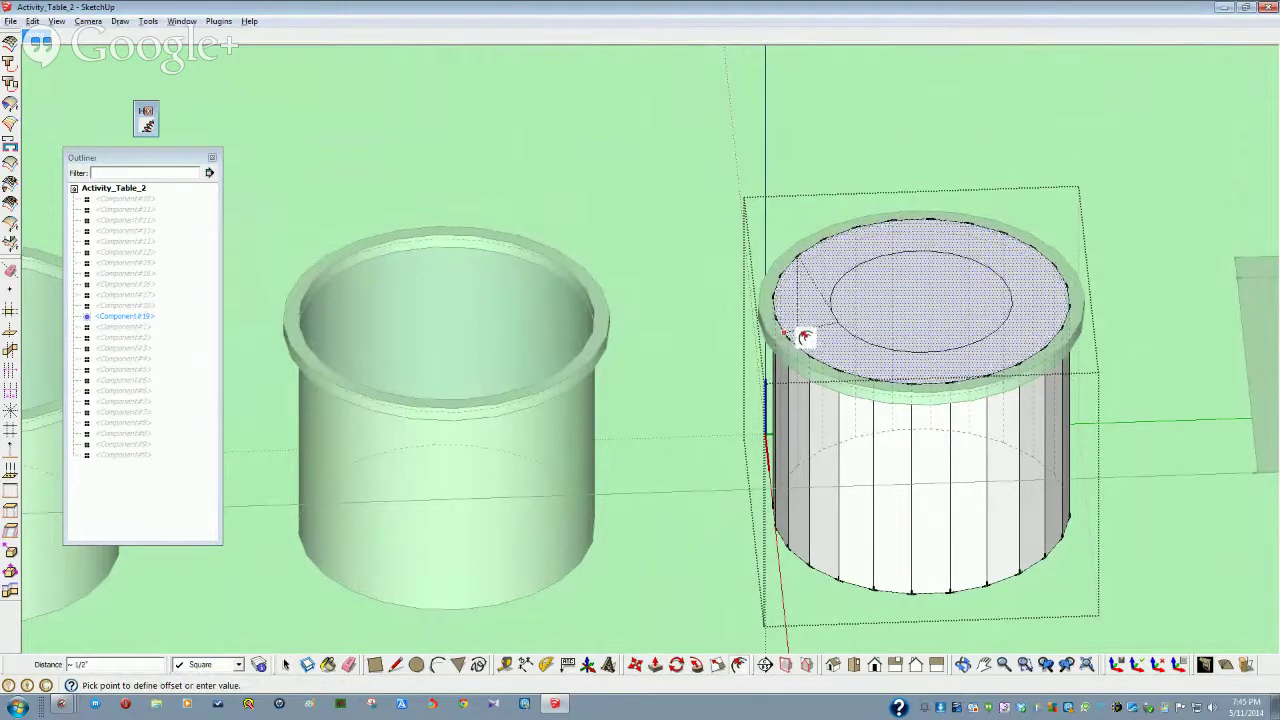
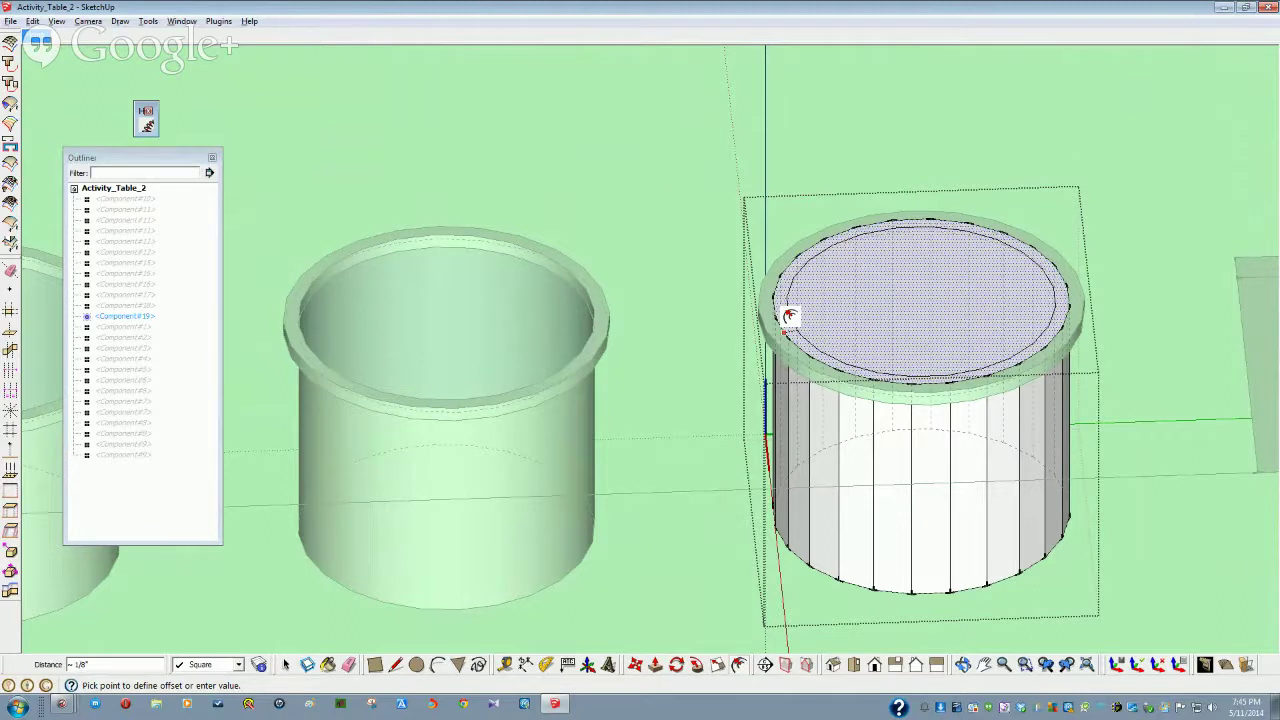
key("Return")
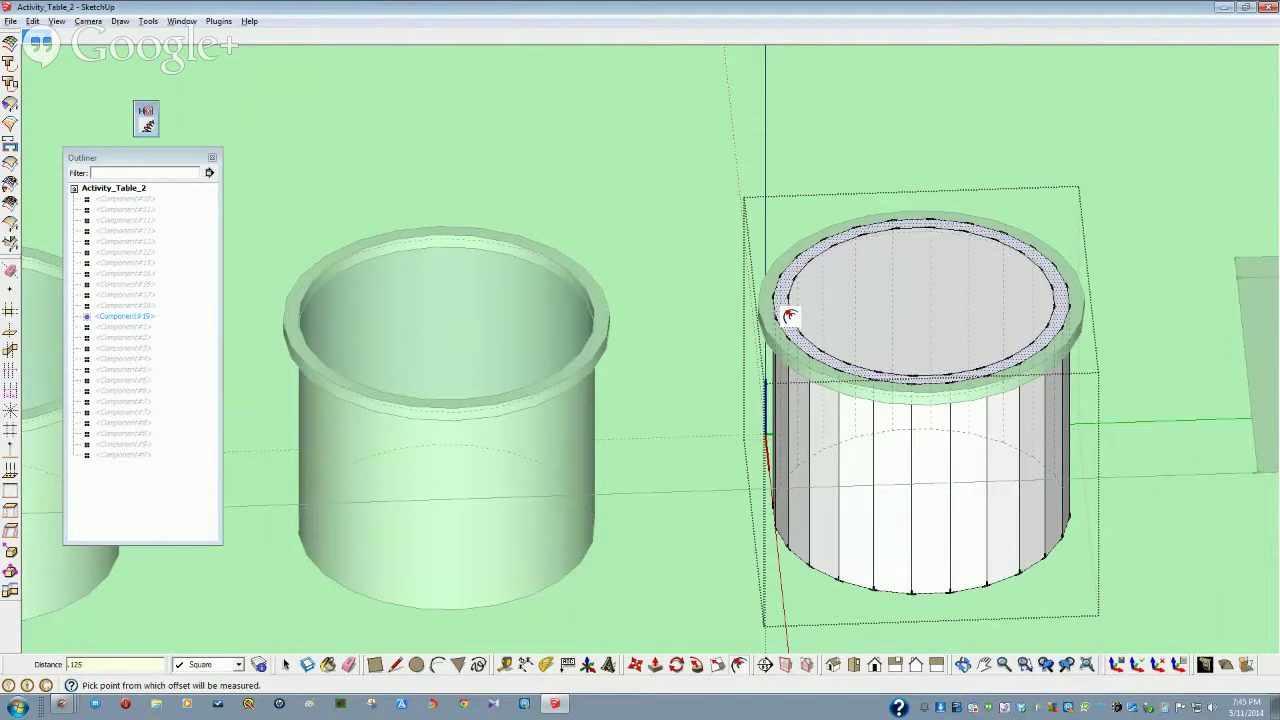
Push the inner circular face down 2" to hollow out the cup
key("space")
left_click(828, 314)
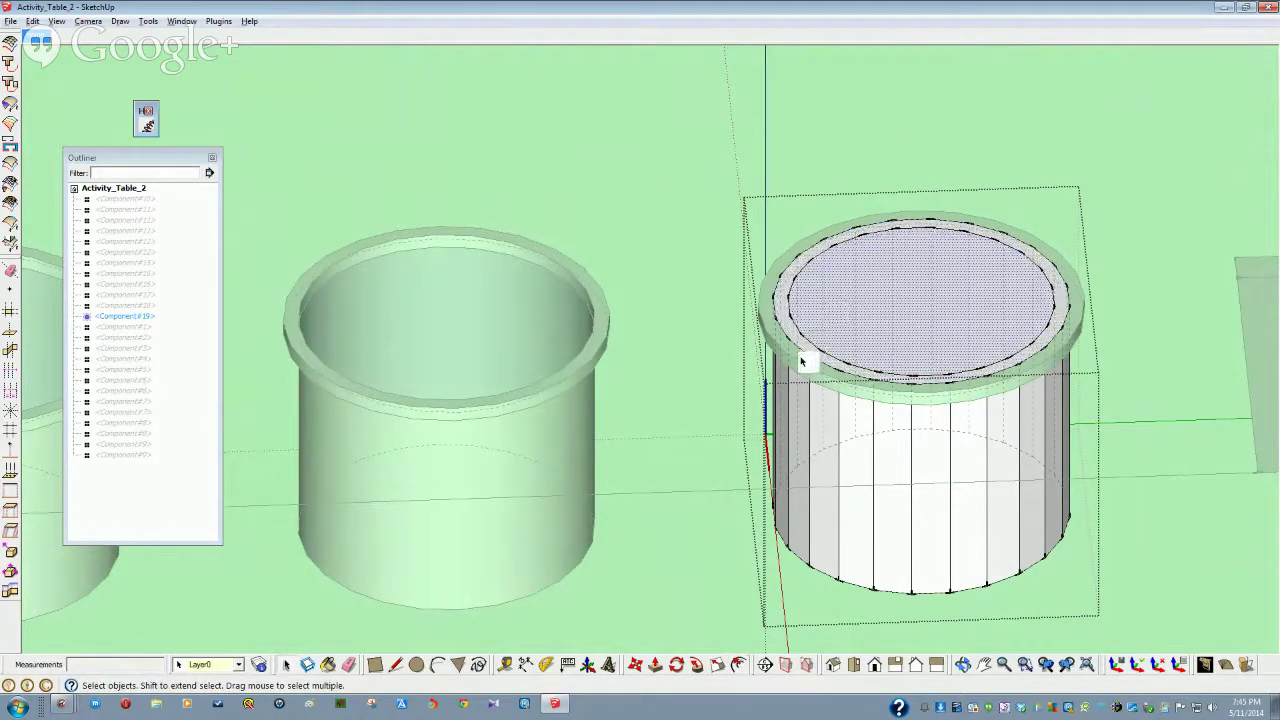
left_click(655, 666)
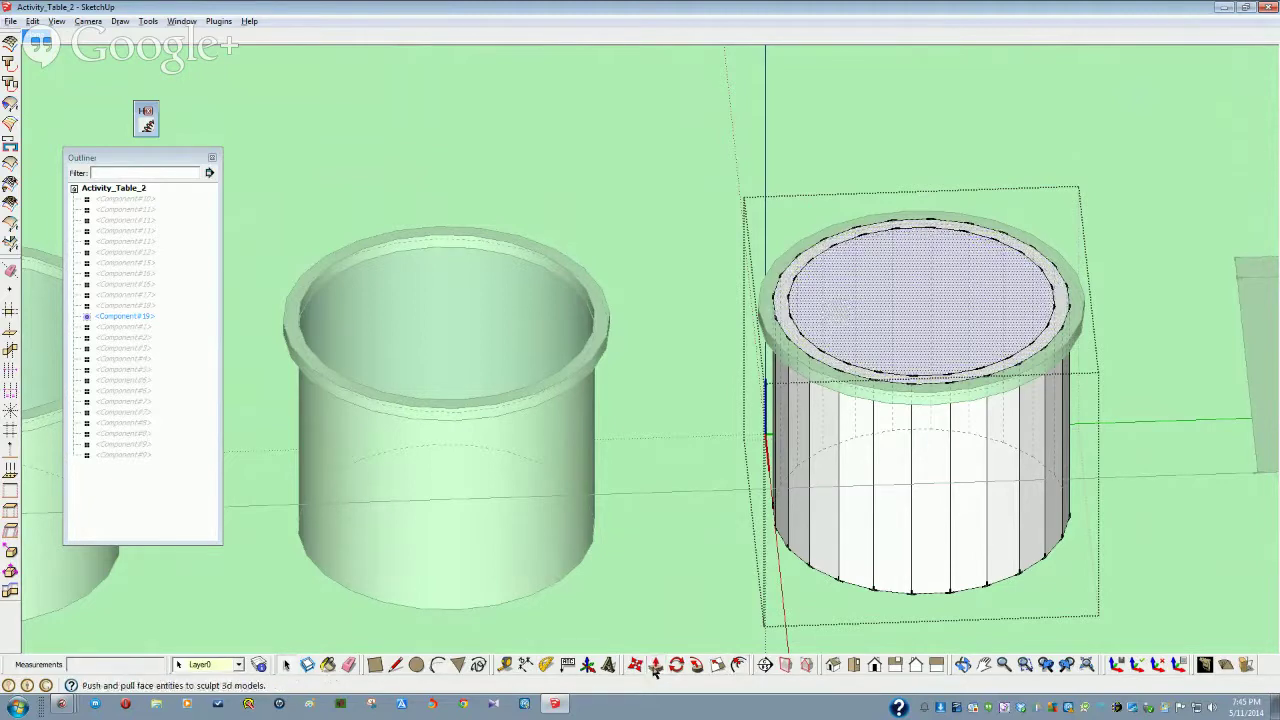
left_click(860, 322)
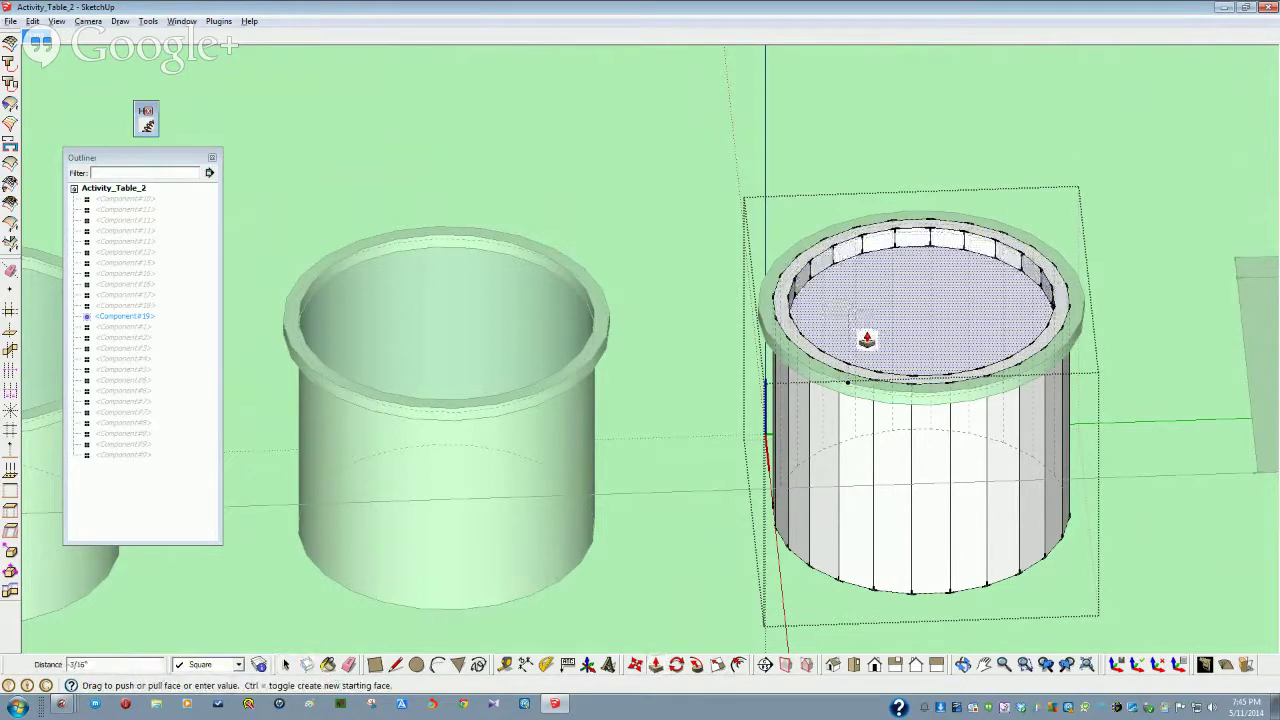
type("2")
key("Return")
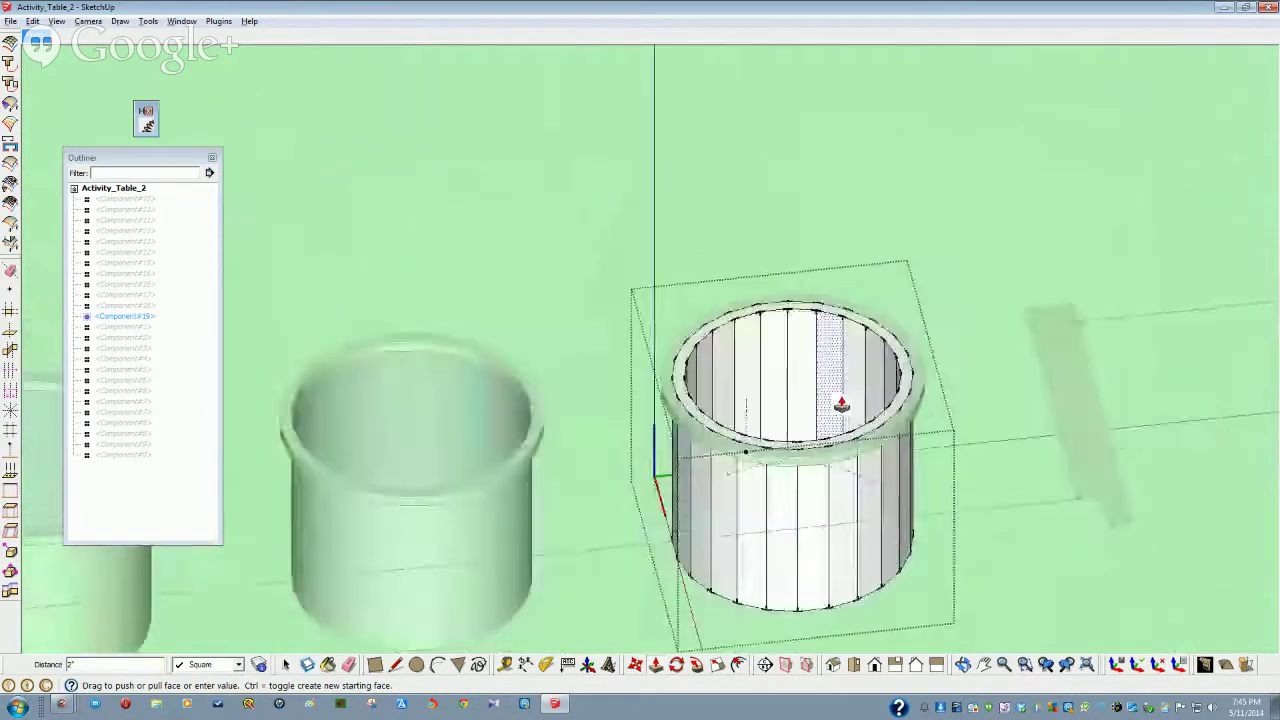
key("space")
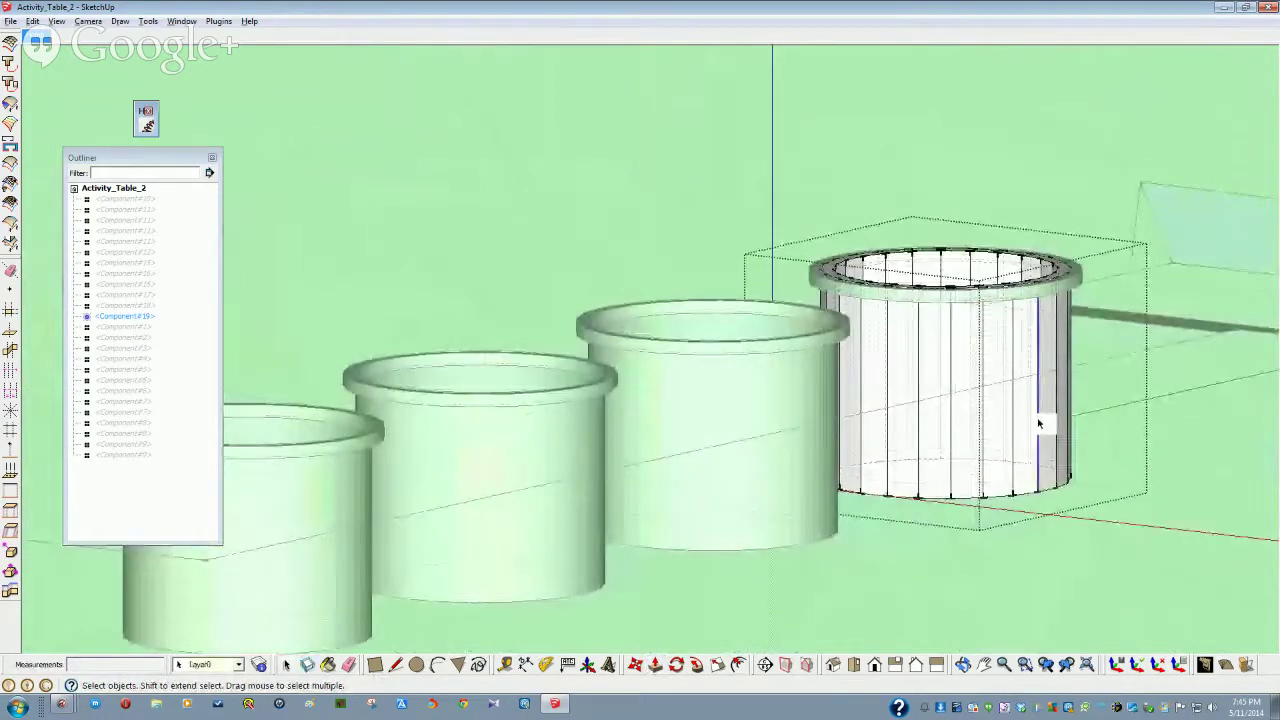
Check the entity info of a vertical edge on the cup's outer wall
right_click(1038, 424)
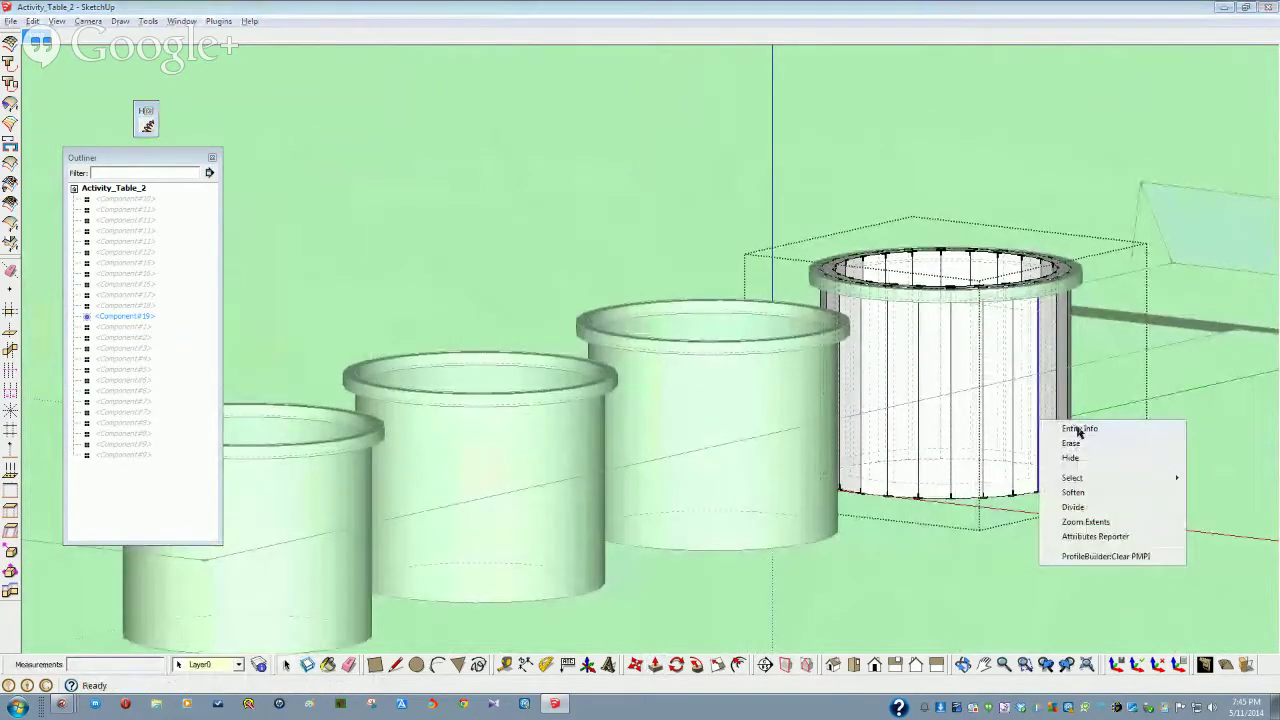
left_click(1079, 430)
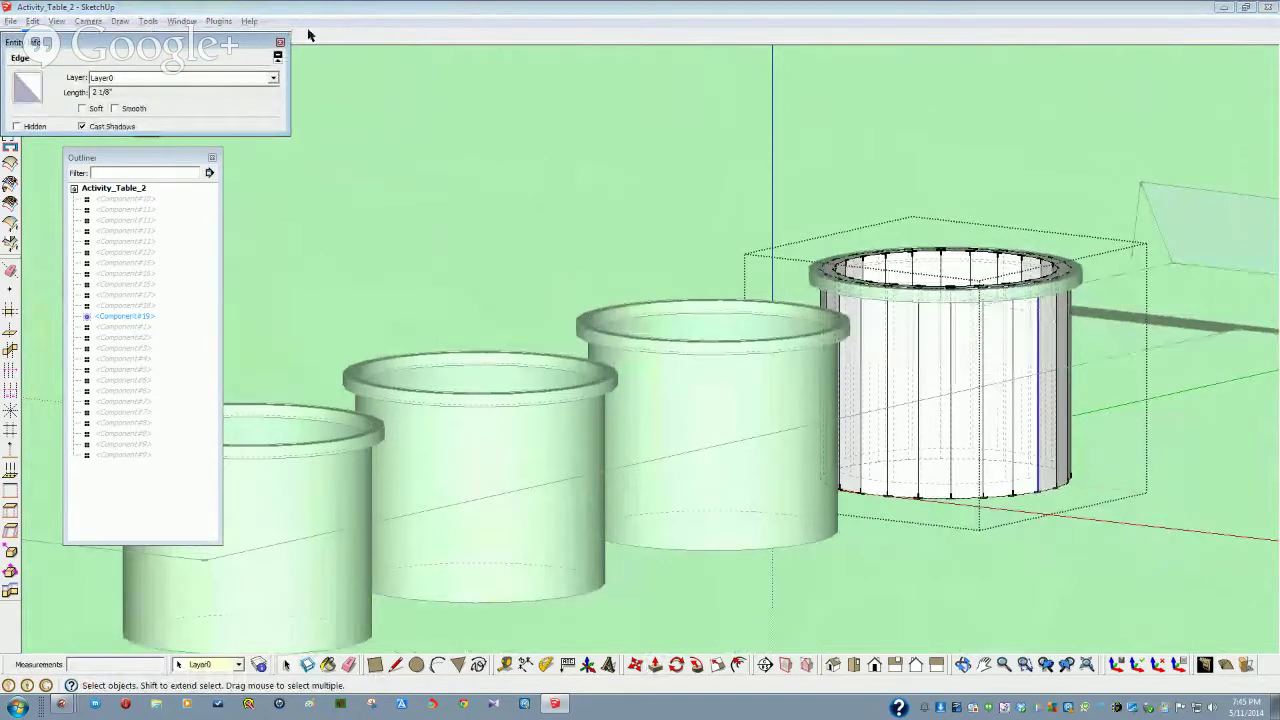
left_click(281, 45)
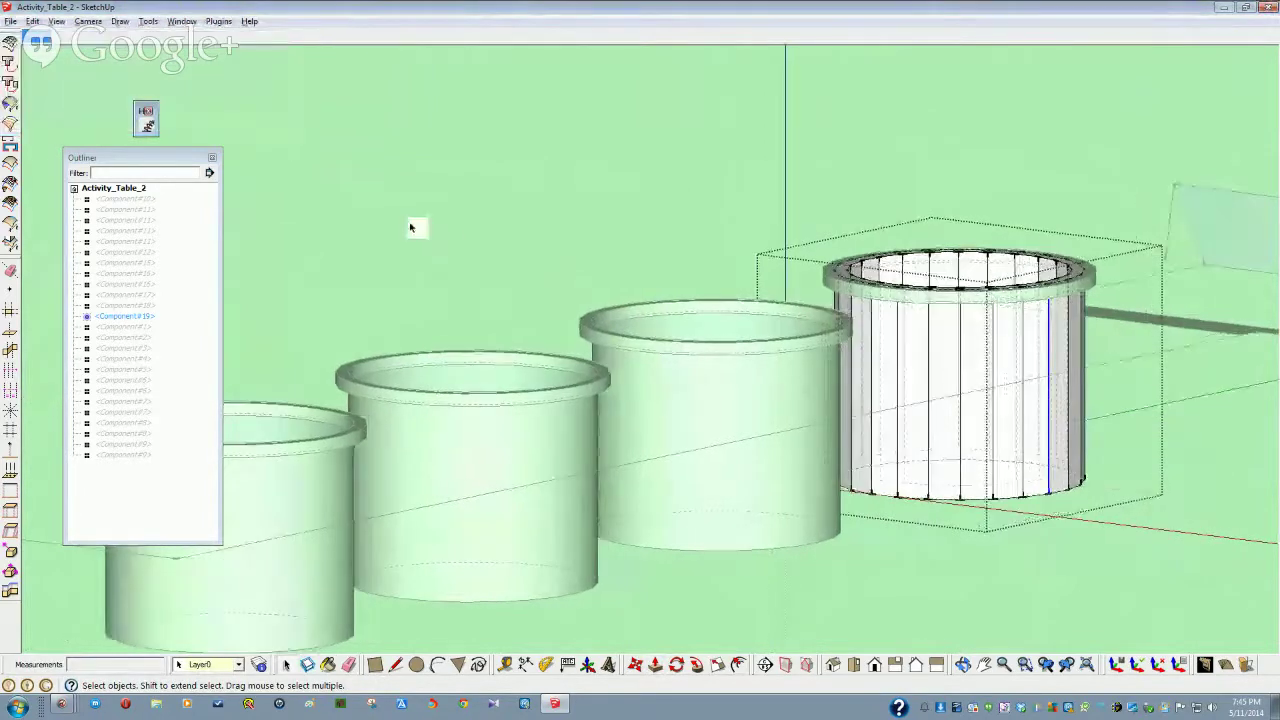
Offset the outer edge of the cup's top ring outward about 1/8" to the old rim's outer edge
scroll(666, 280, "up", 4)
scroll(915, 370, "up", 6)
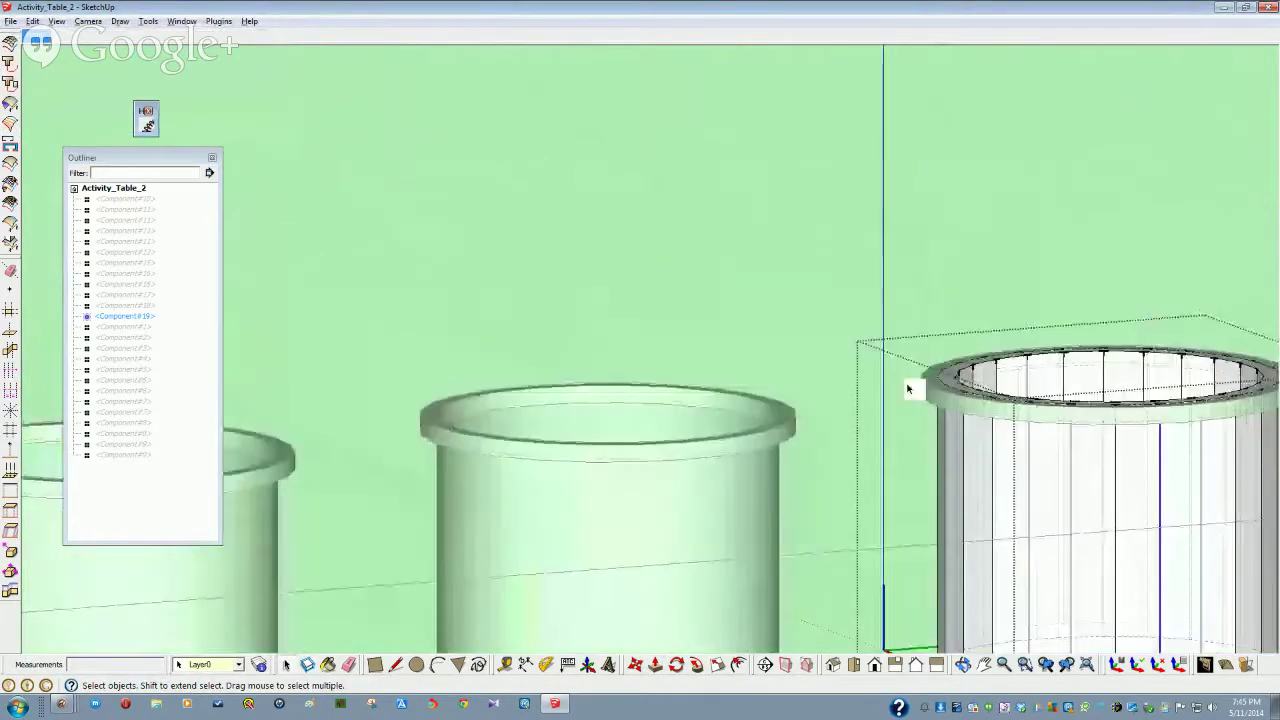
scroll(913, 378, "up", 4)
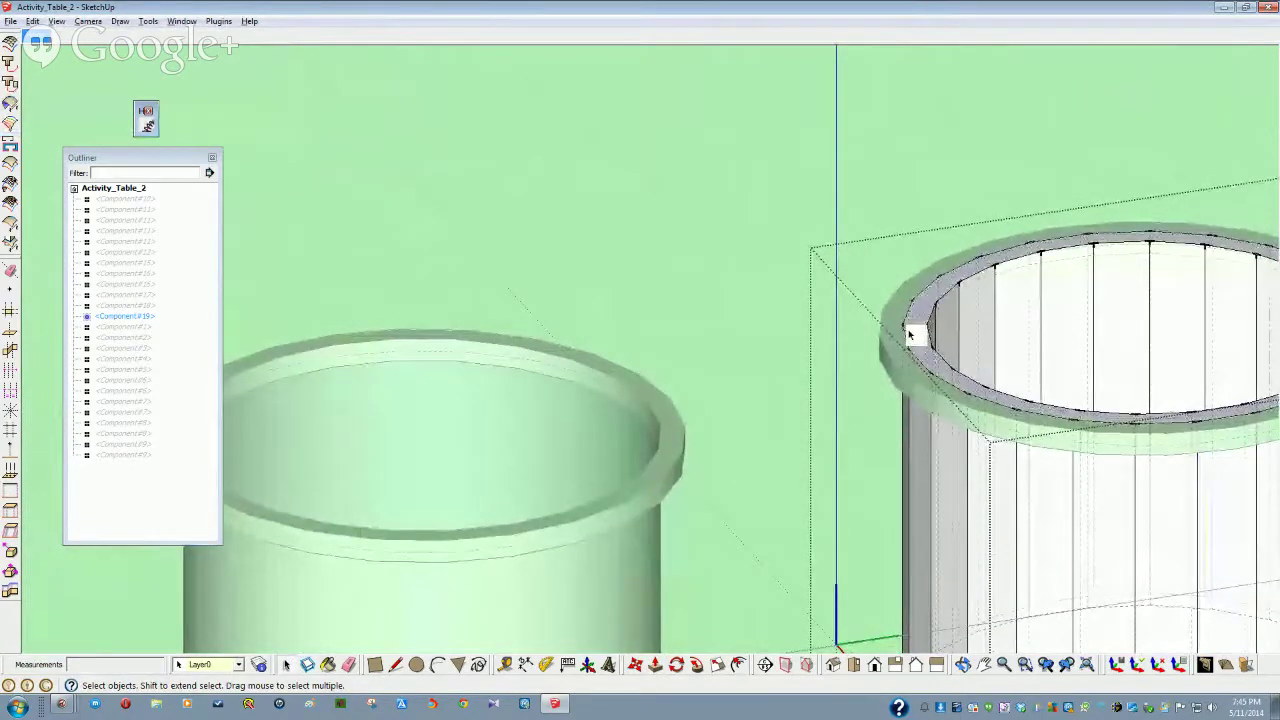
scroll(914, 337, "up", 3)
scroll(922, 346, "down", 2)
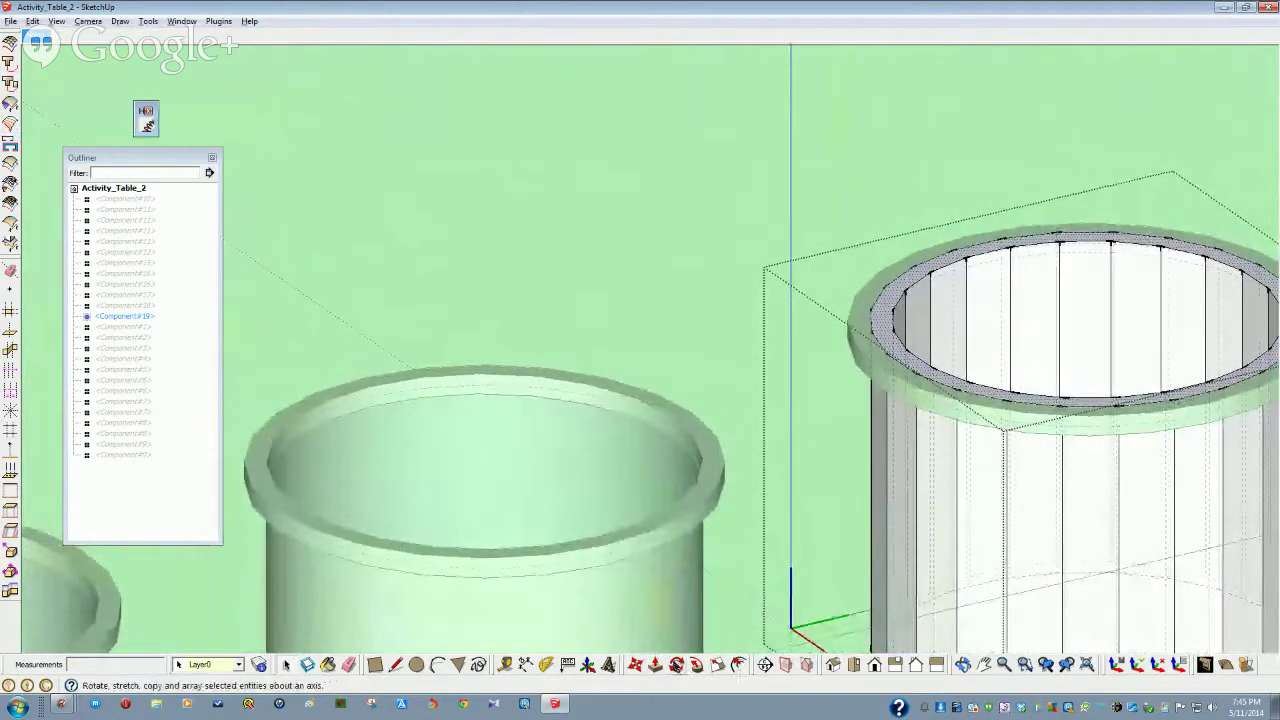
left_click(738, 665)
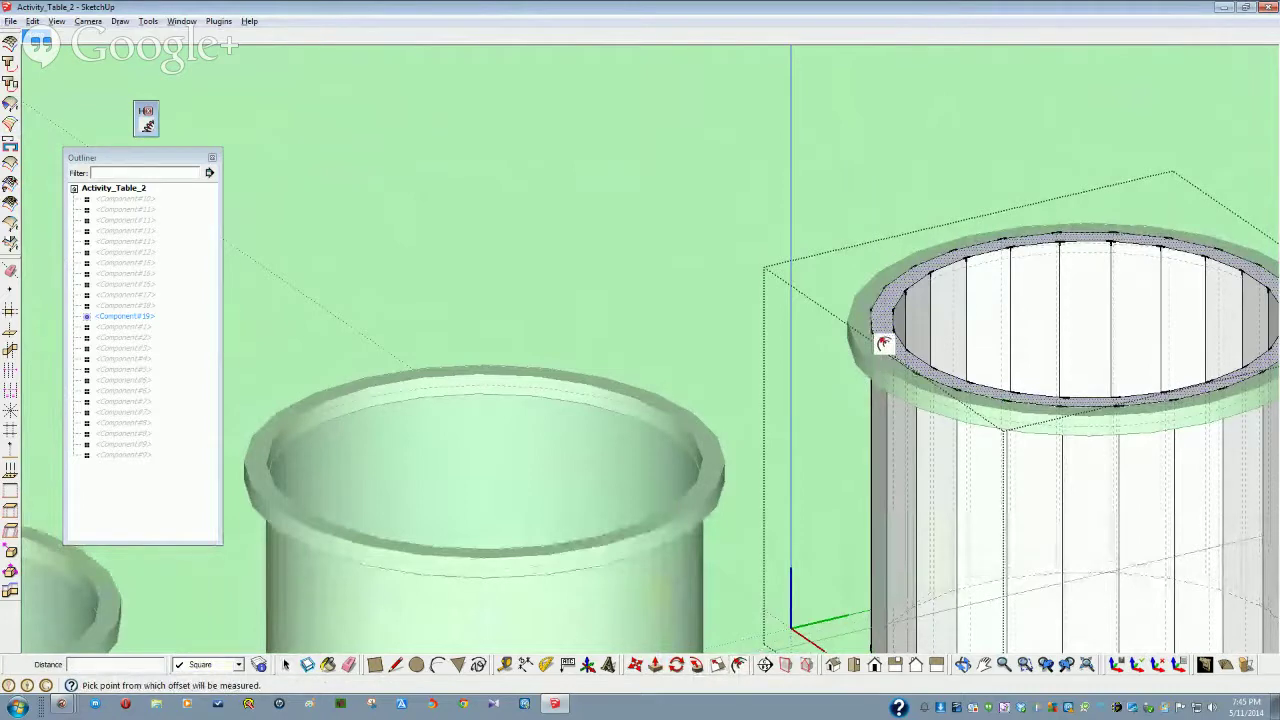
left_click(884, 343)
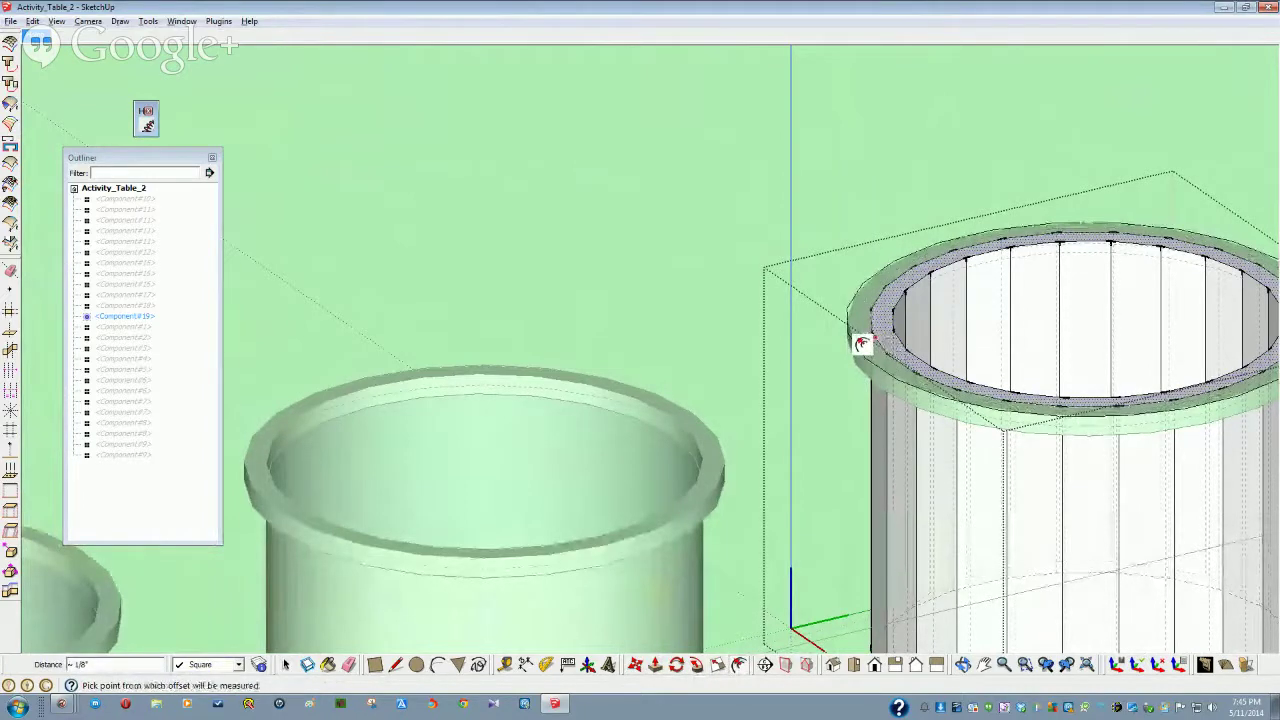
middle_click_drag(806, 443, 771, 414)
key("space")
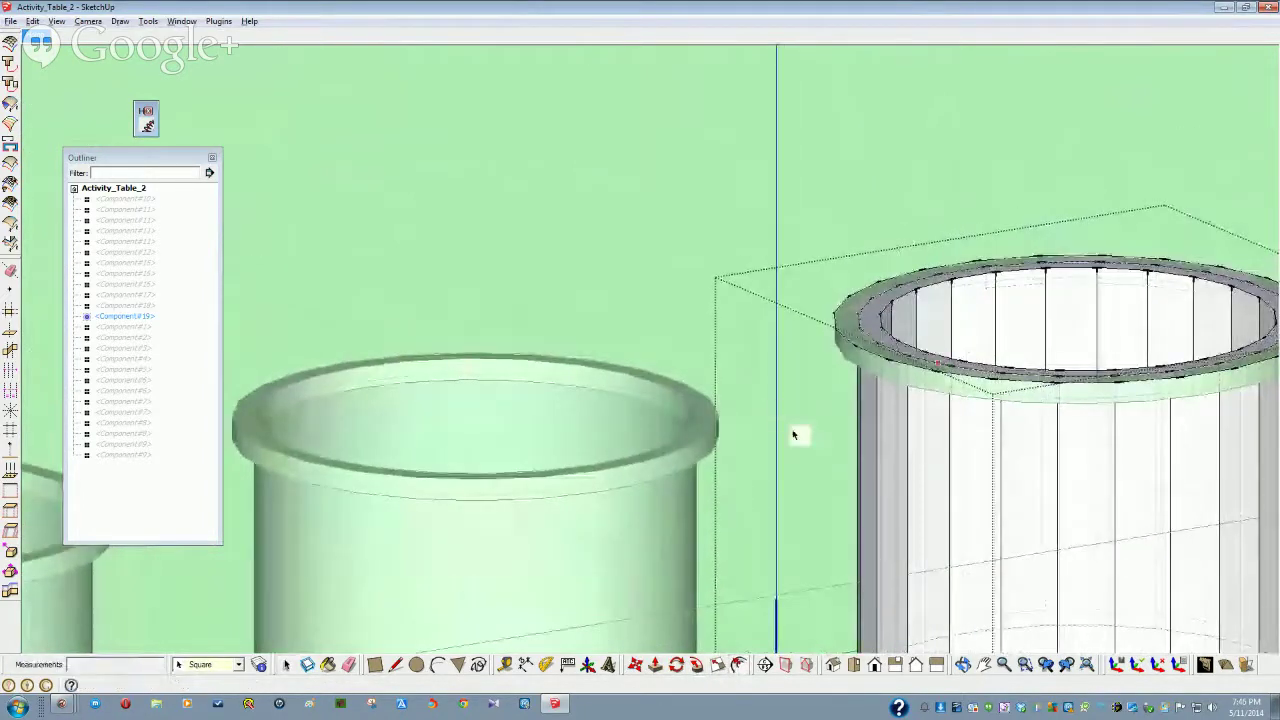
Close the cup component and delete the leftover outer band of the old rim around its top
left_click(489, 117)
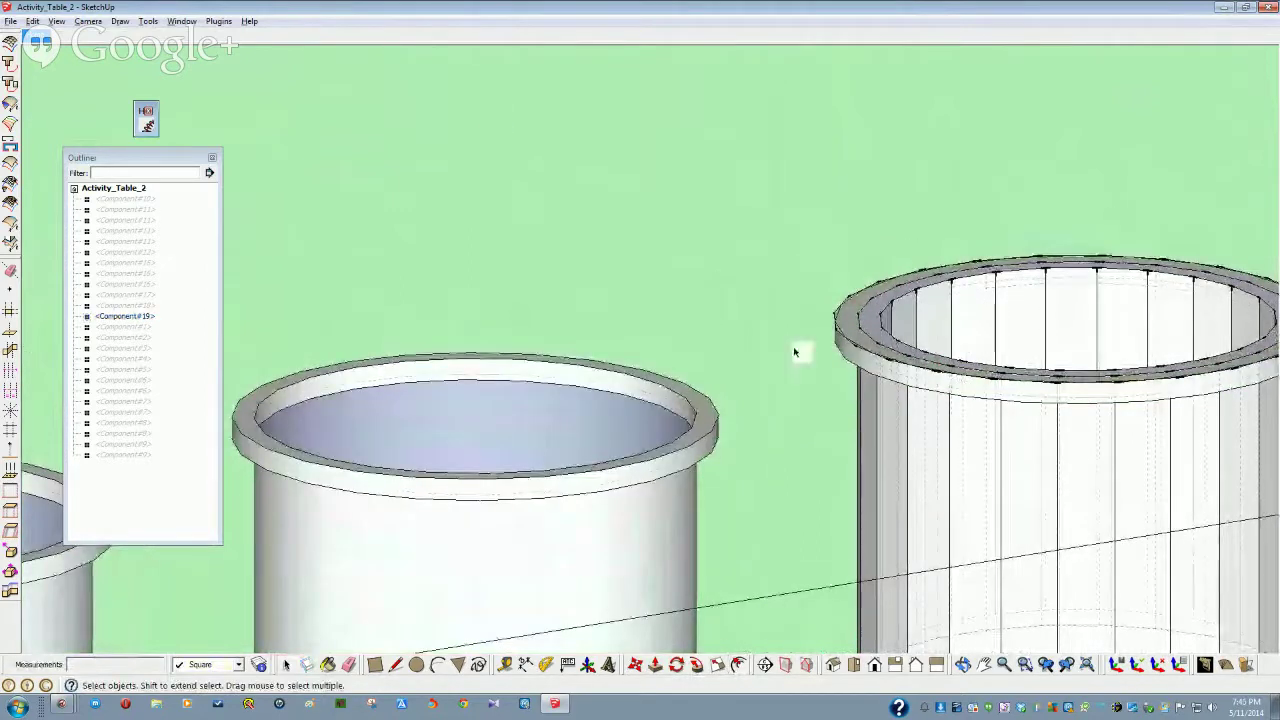
left_click(853, 373)
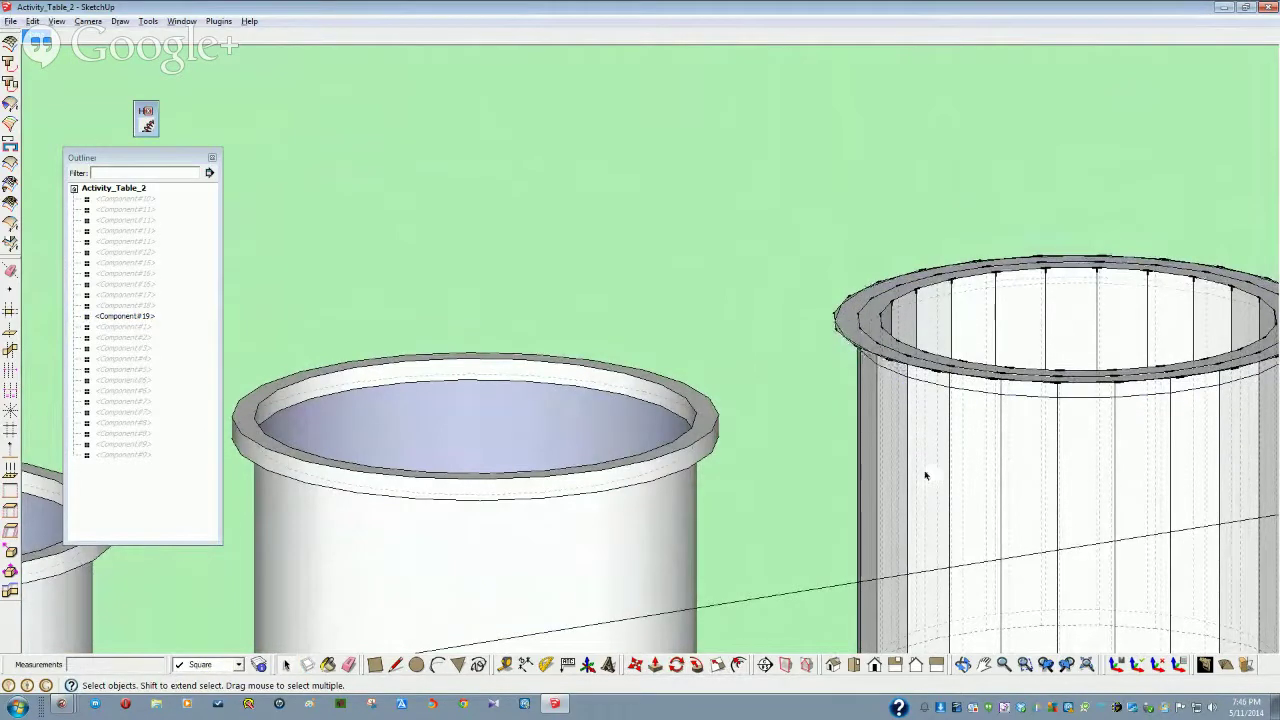
middle_click_drag(925, 476, 978, 382)
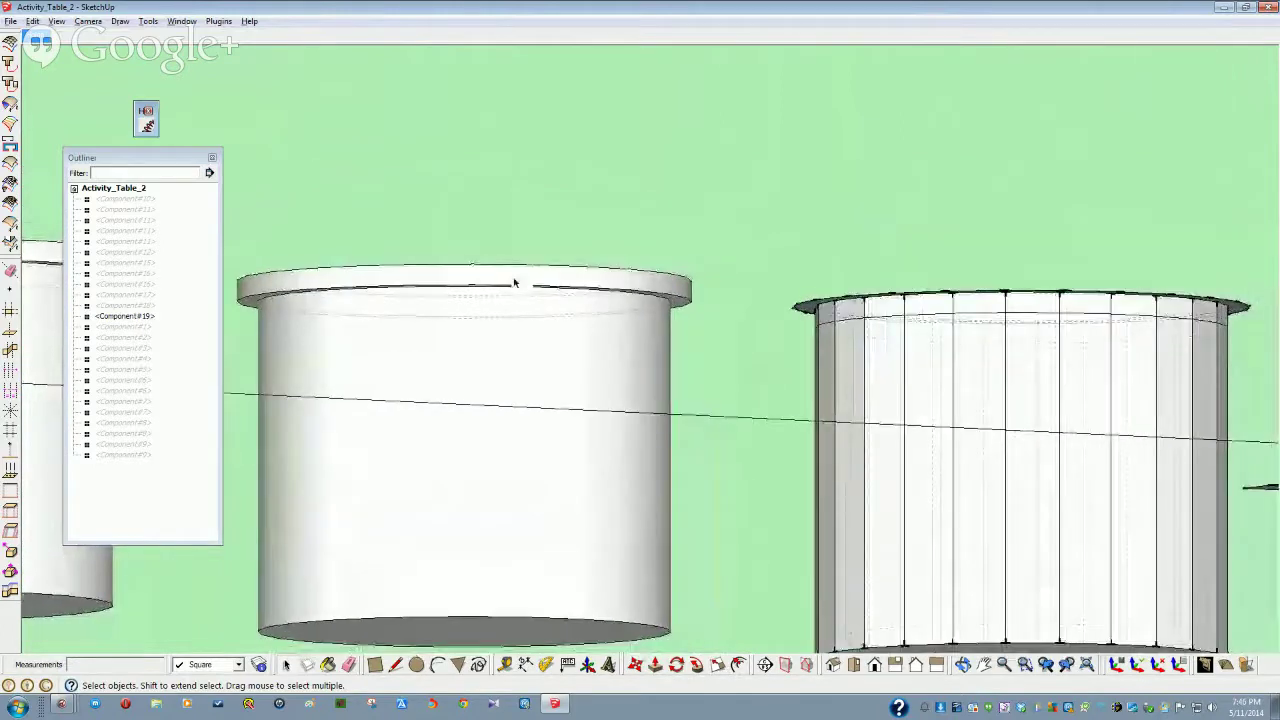
Hide the rebuilt cup component and delete the loose rings, edges and sliver face left in and beside its place
left_click(138, 317)
right_click(138, 317)
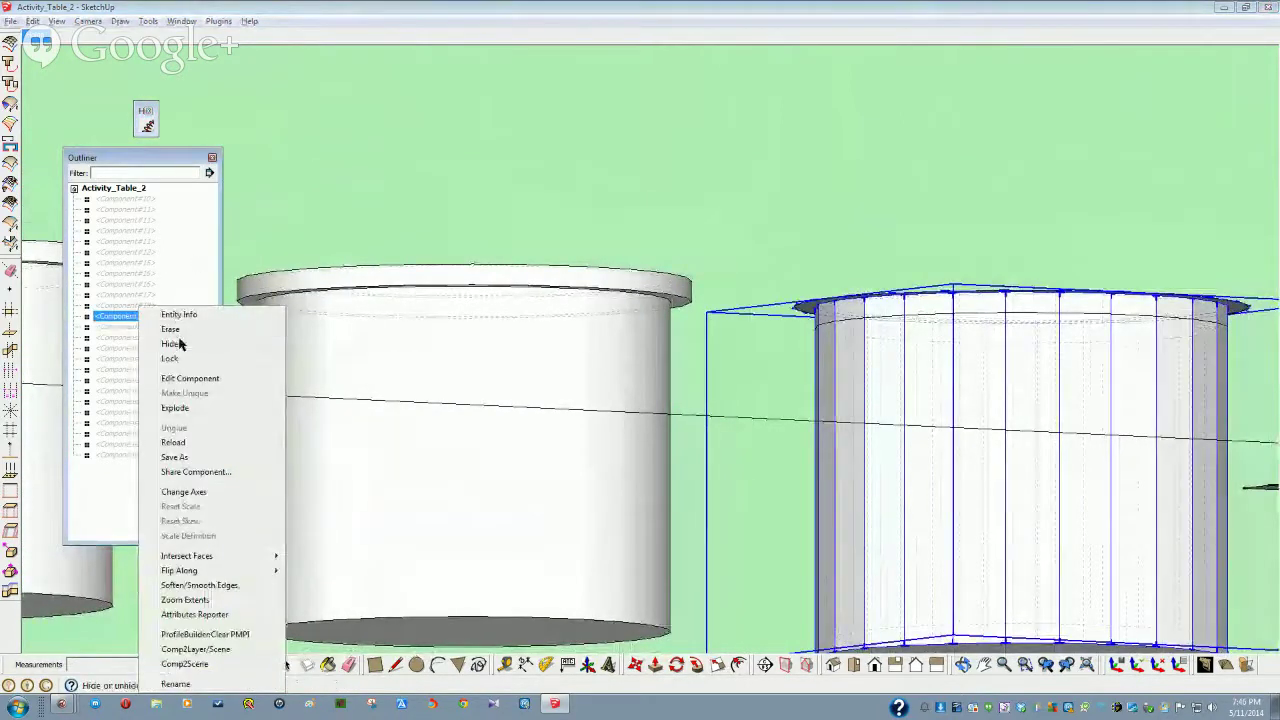
left_click(175, 344)
mouse_move(280, 343)
middle_mouse_down()
mouse_move(1071, 329)
mouse_move(983, 522)
mouse_move(1049, 543)
middle_mouse_up()
left_click(608, 283)
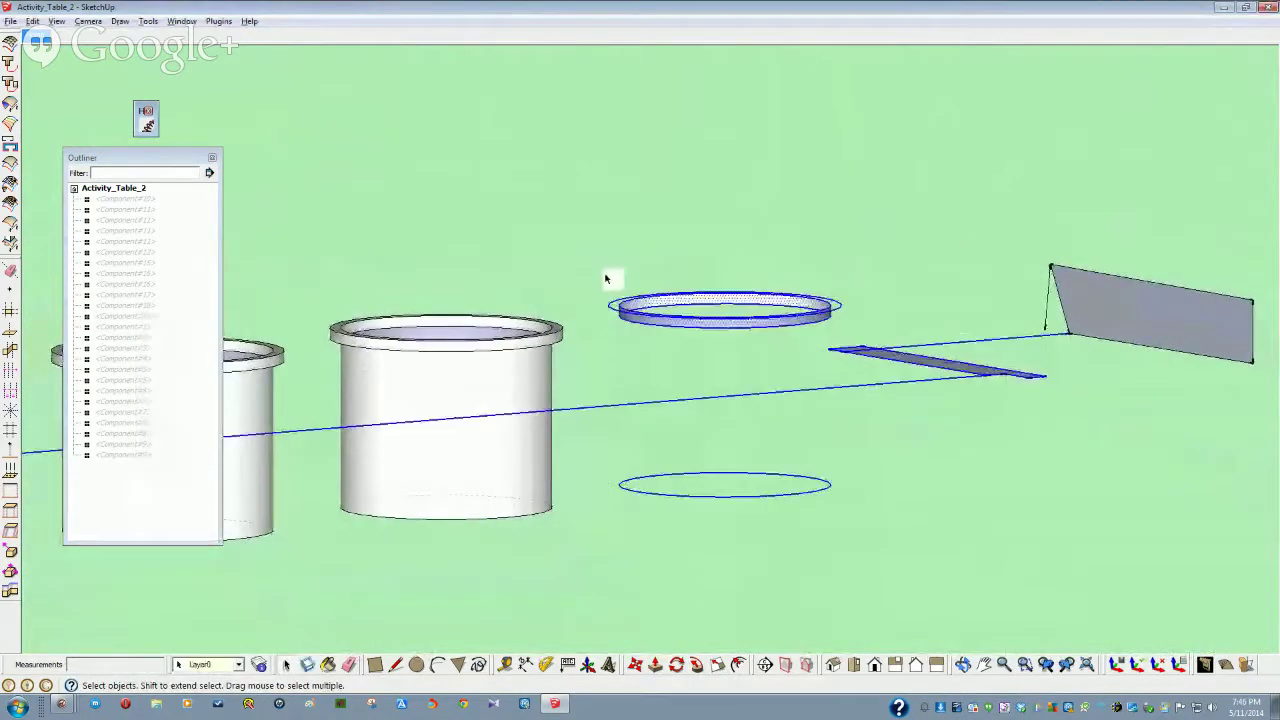
scroll(680, 400, "down", 3)
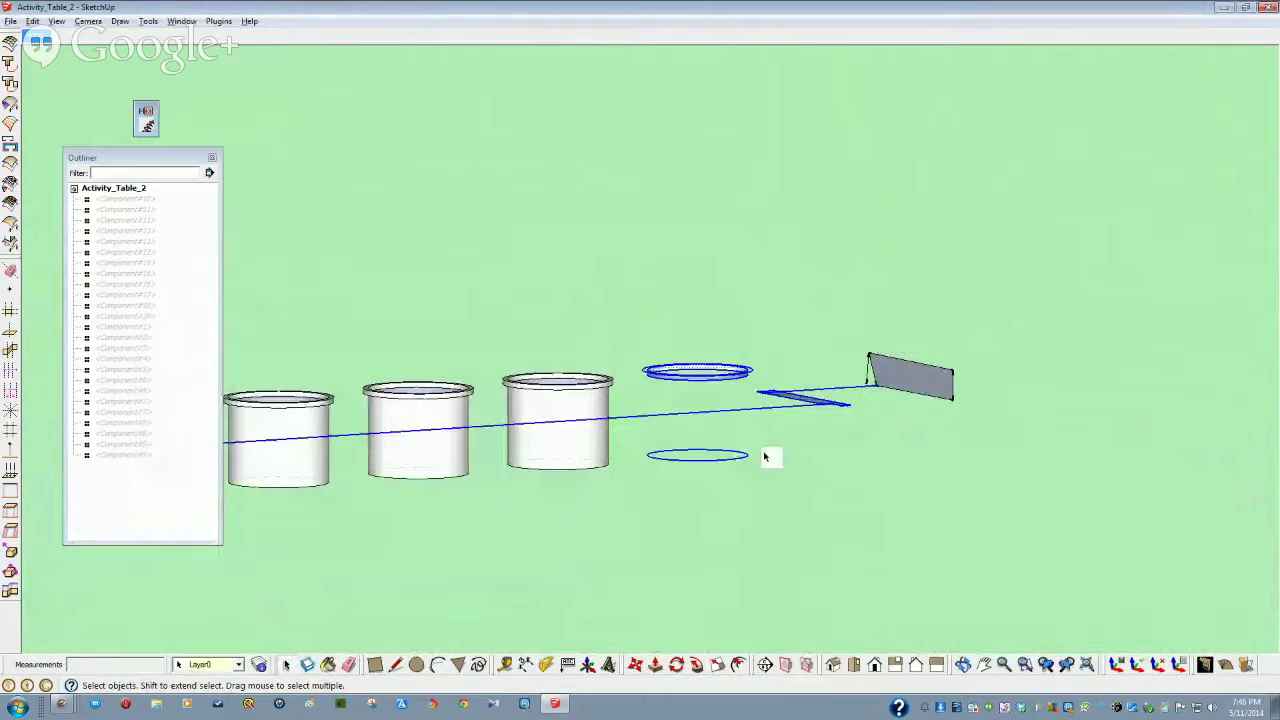
key("Delete")
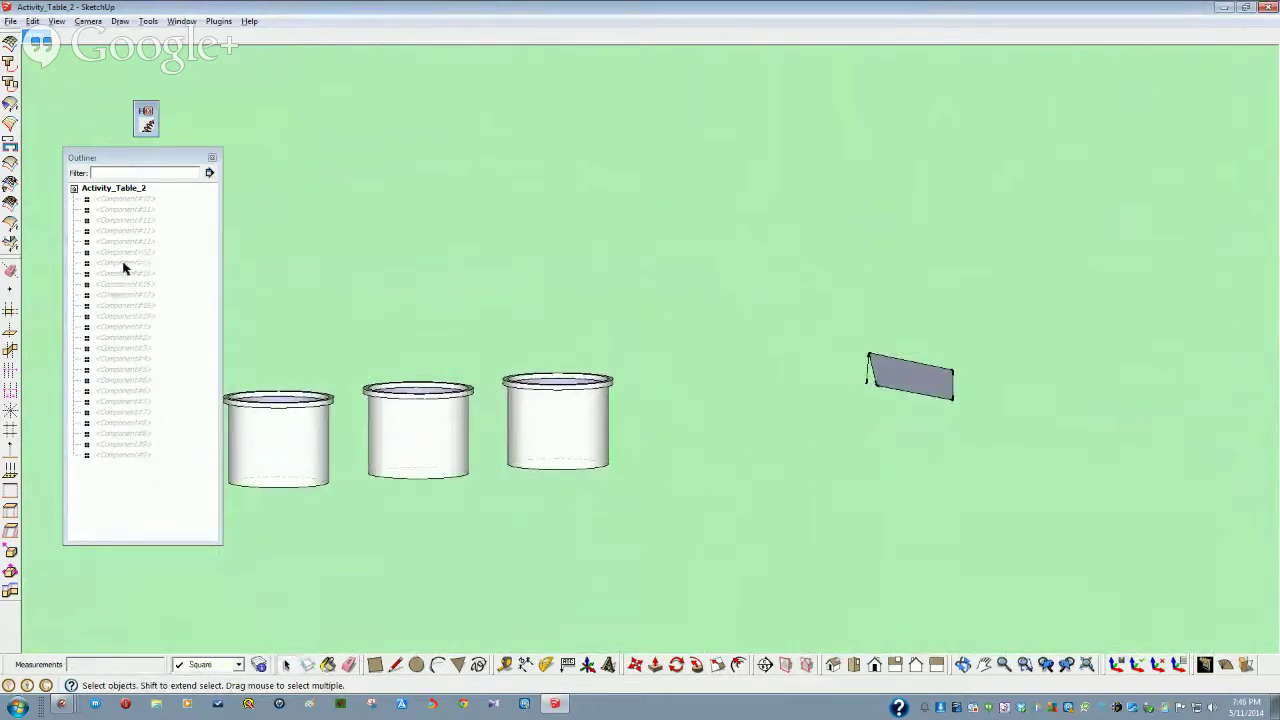
Unhide the rebuilt end cup component
left_click(118, 294)
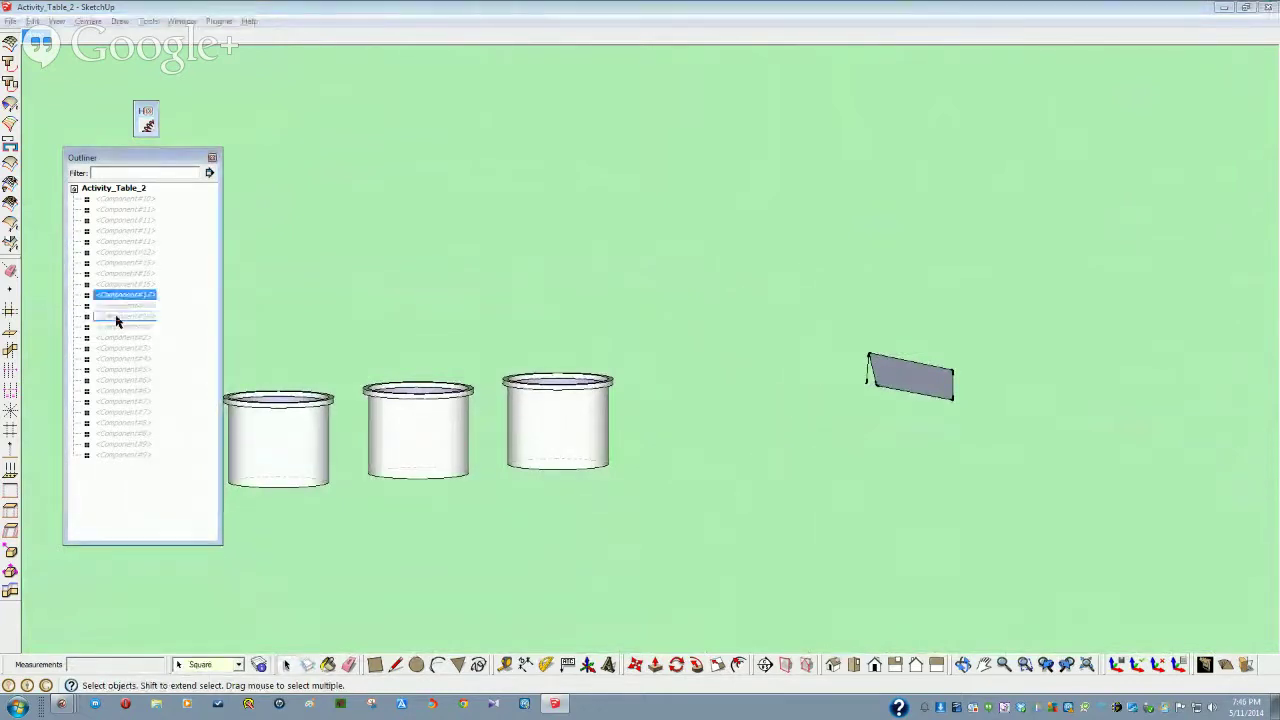
left_click(116, 316)
right_click(116, 316)
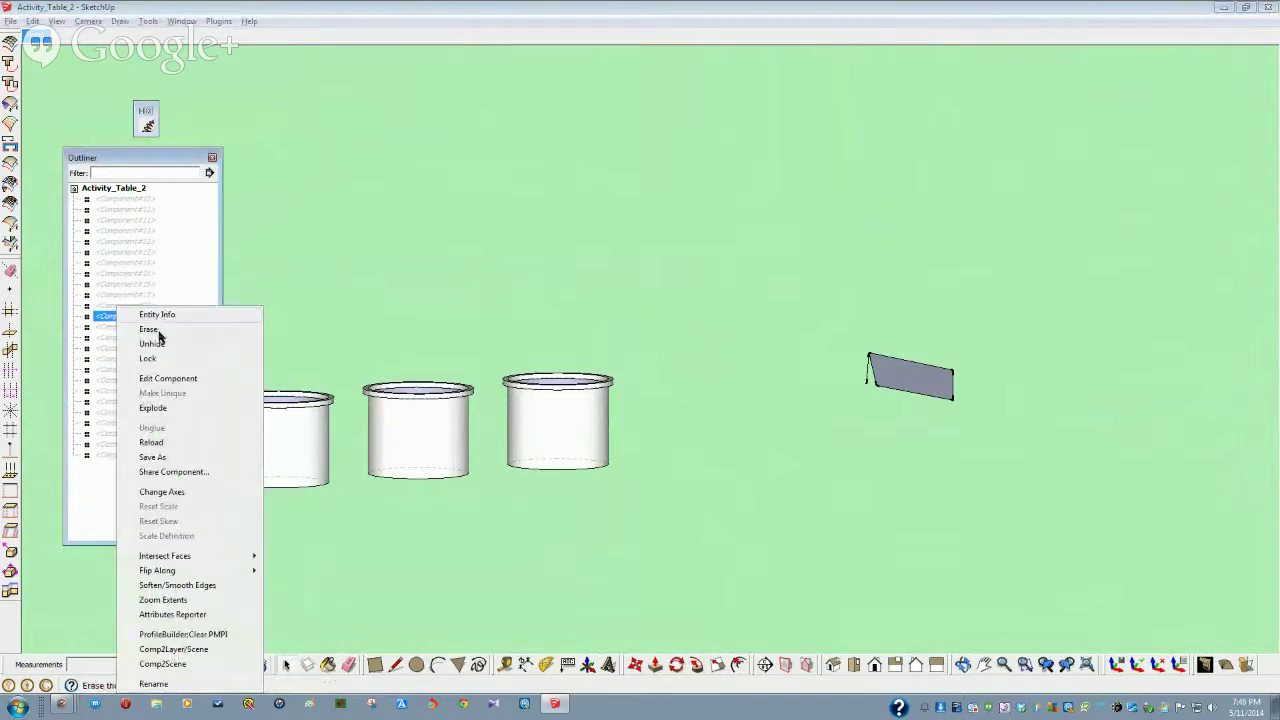
left_click(155, 344)
scroll(600, 415, "up", 6)
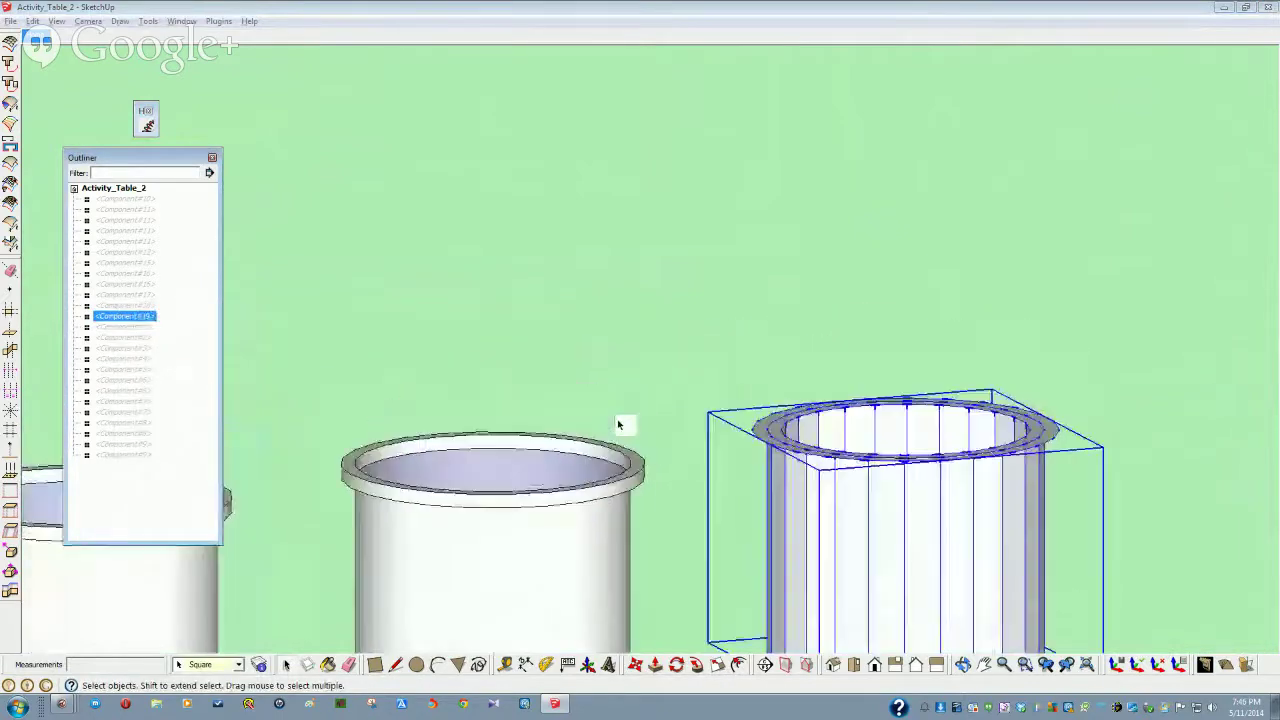
Open the cup component, extrude the underside of the outer rim ring down 0.1875", and close the component
middle_click_drag(618, 425, 731, 464)
double_click(731, 466)
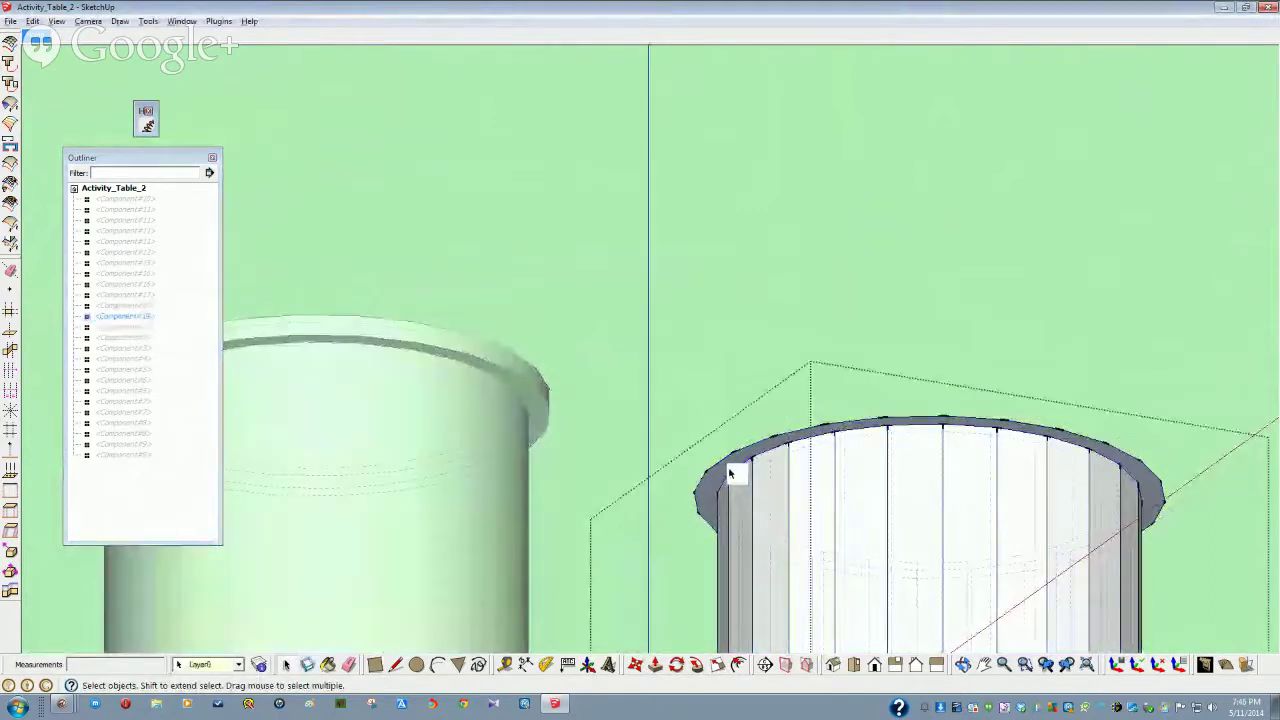
middle_click_drag(720, 472, 757, 614)
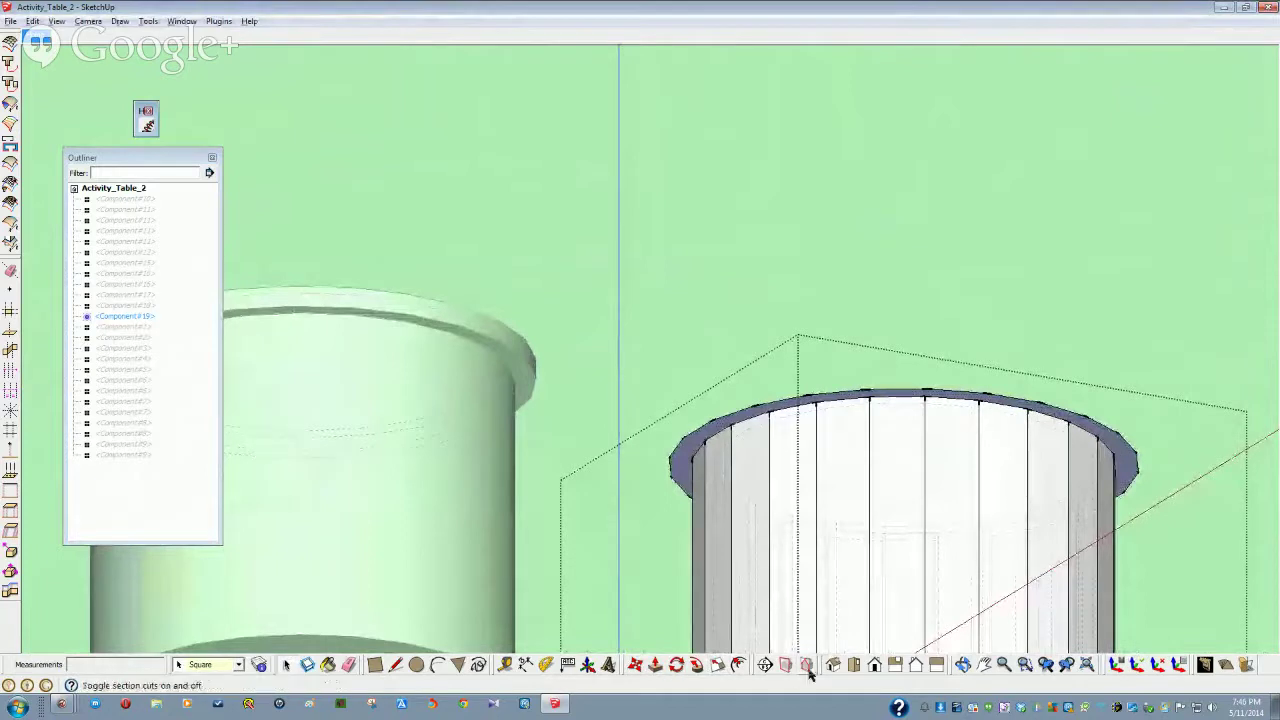
left_click(656, 668)
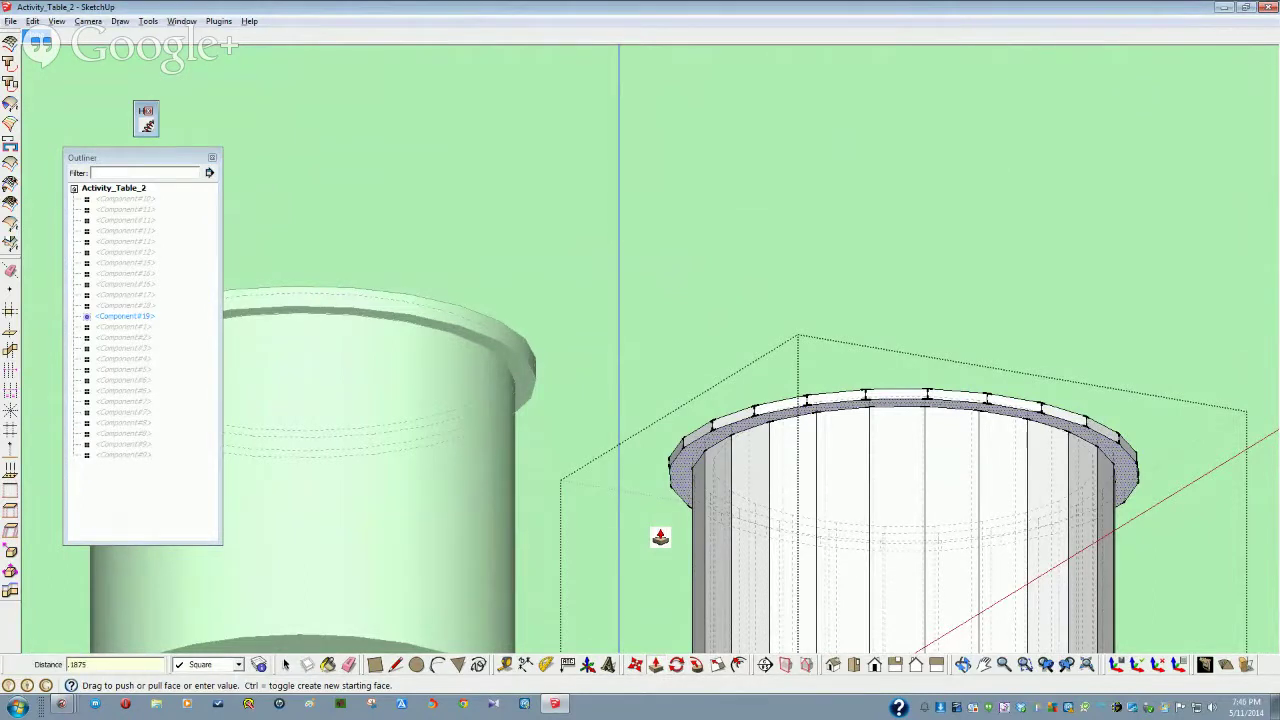
key("Return")
key("space")
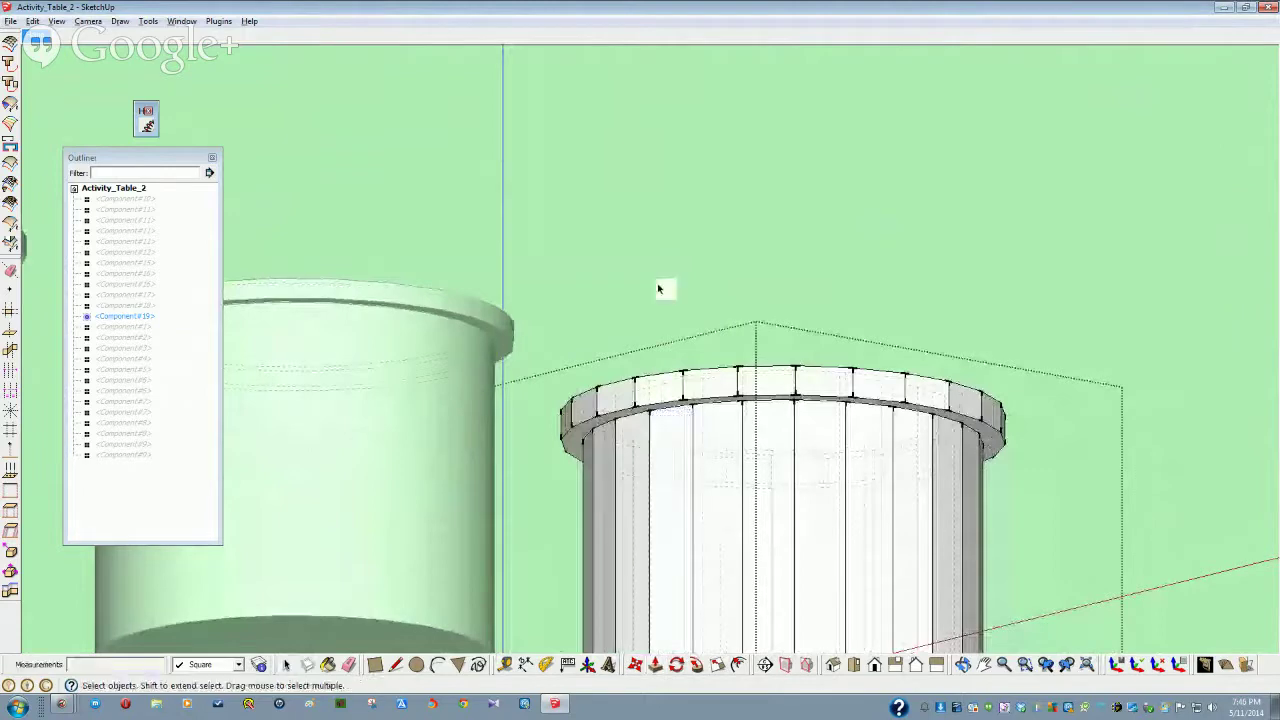
left_click(658, 286)
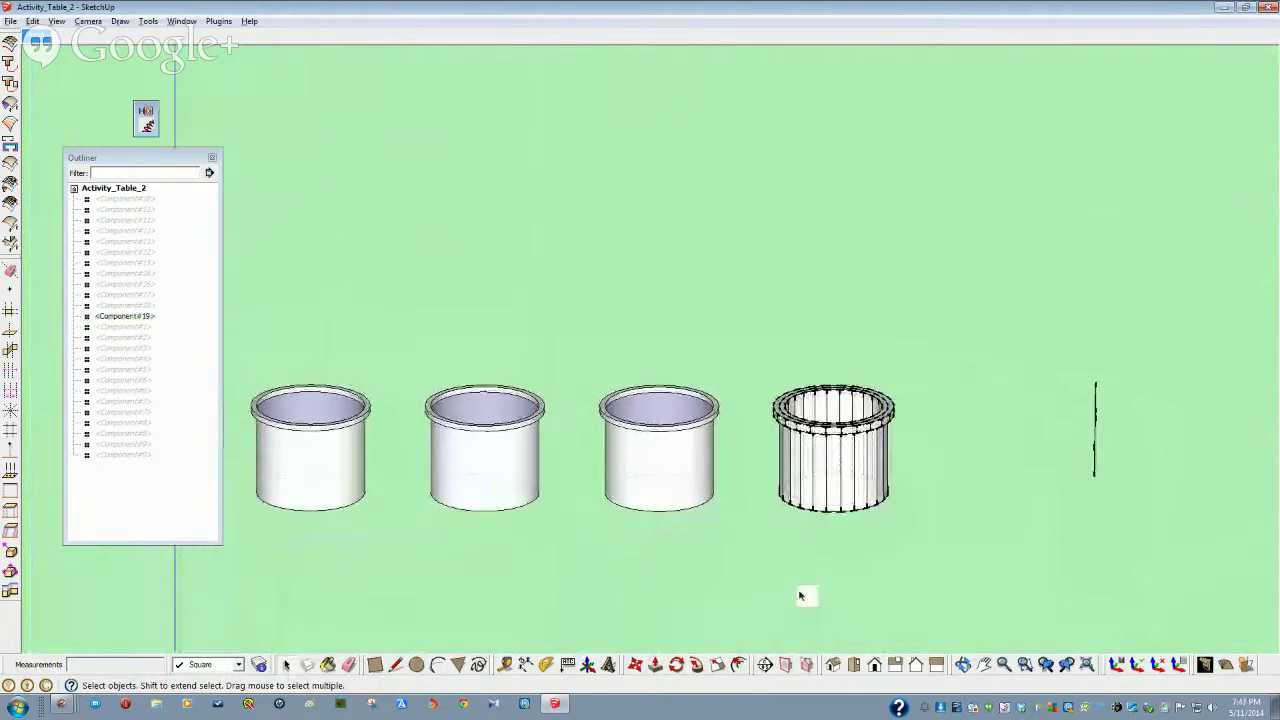
Copy the rebuilt cup 4" along the green axis over the neighbouring old cup and repeat the copy 3x
left_click(832, 487)
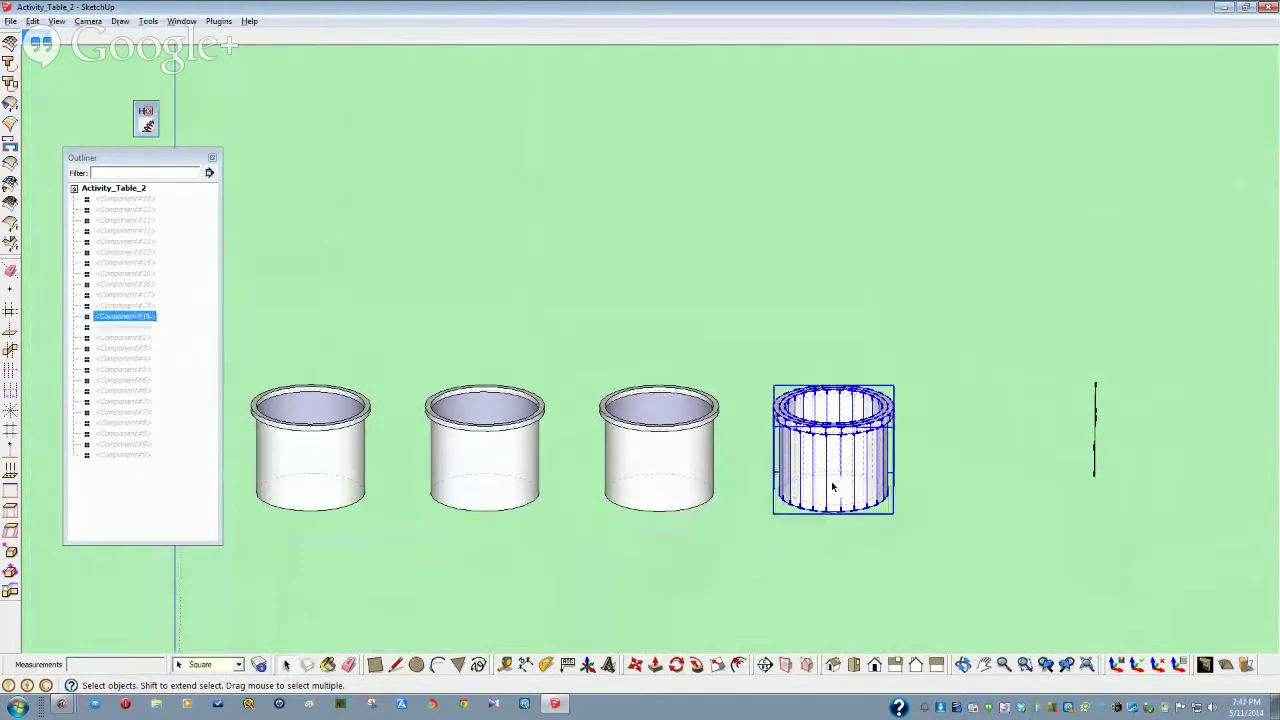
left_click(636, 665)
left_click(886, 604)
key("ctrl")
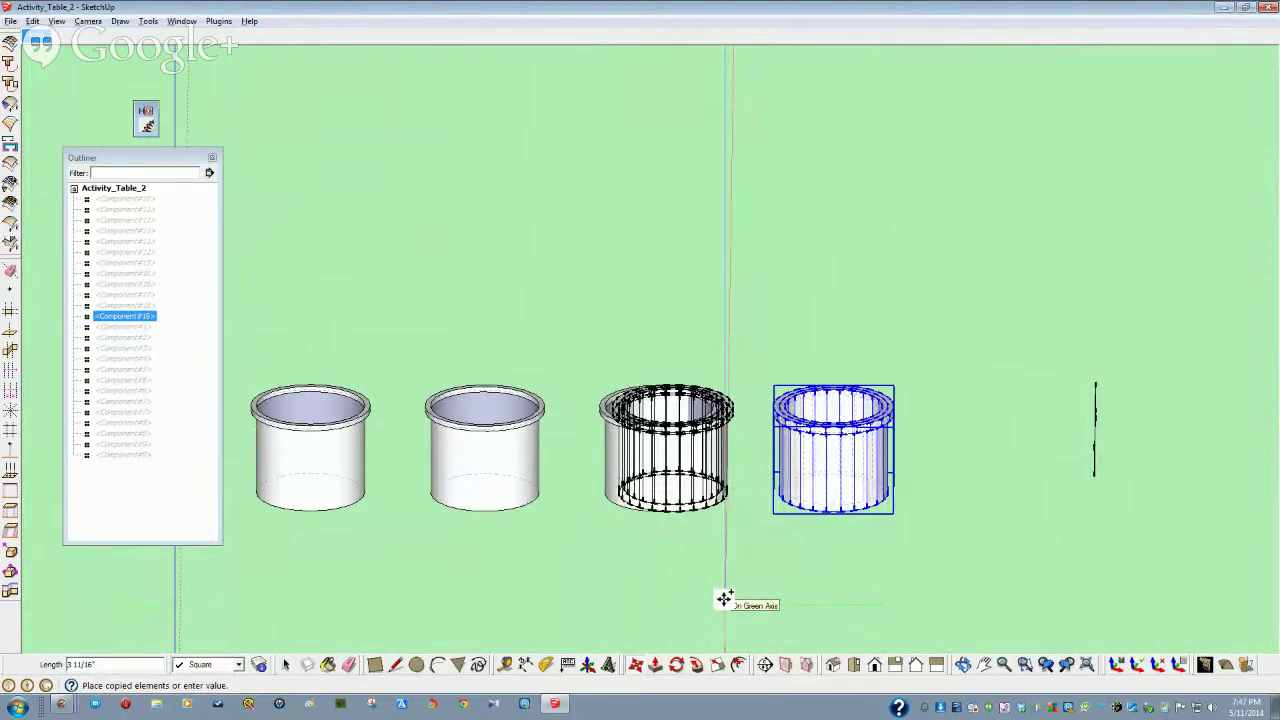
type("4")
key("Return")
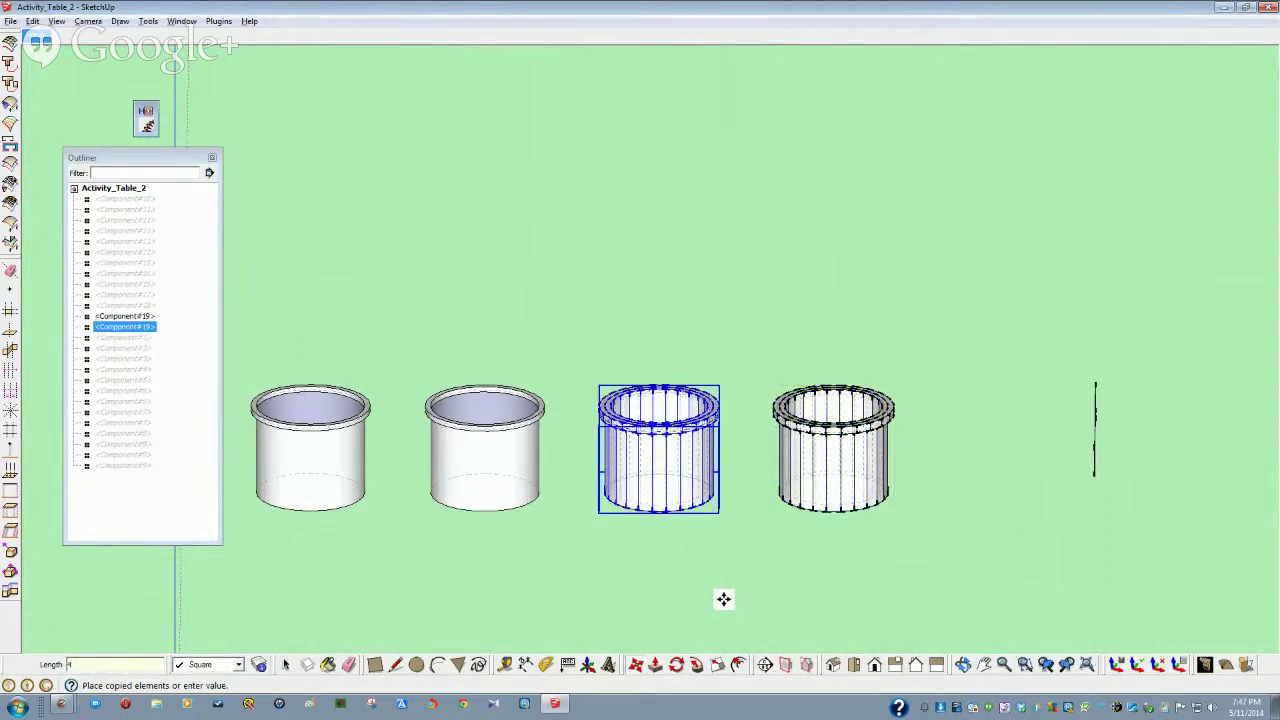
type("3x")
key("Return")
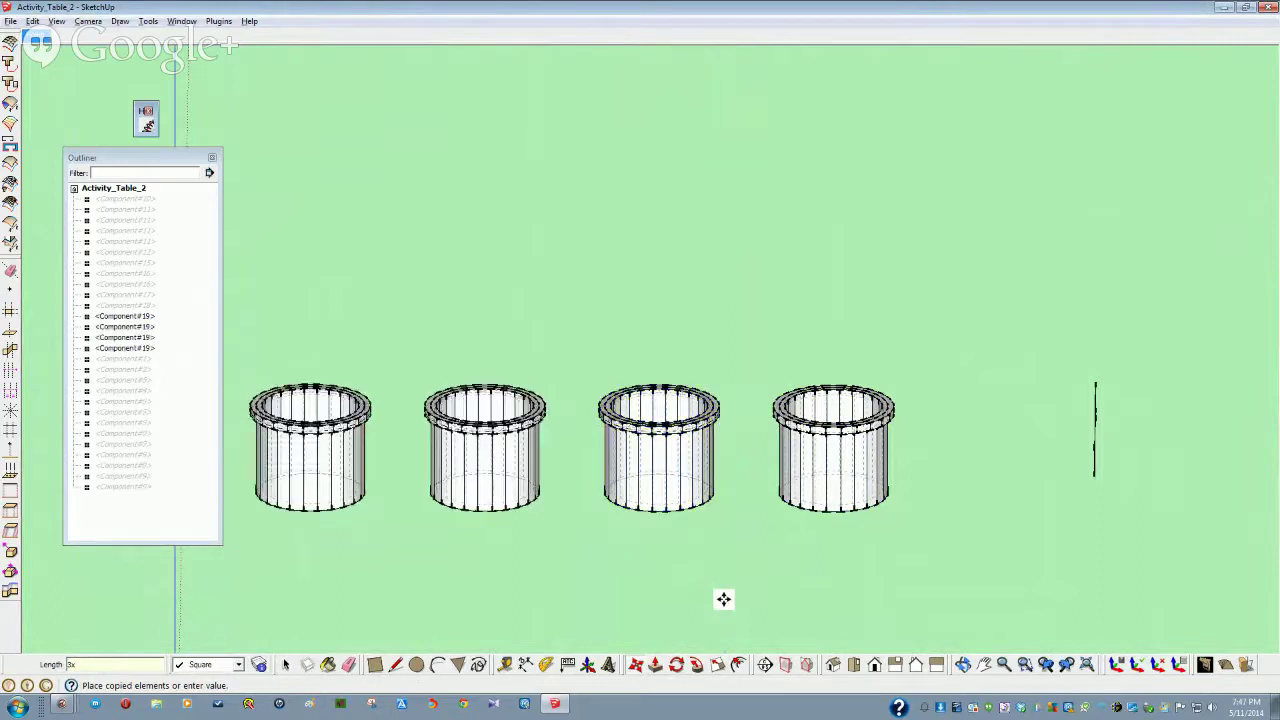
key("space")
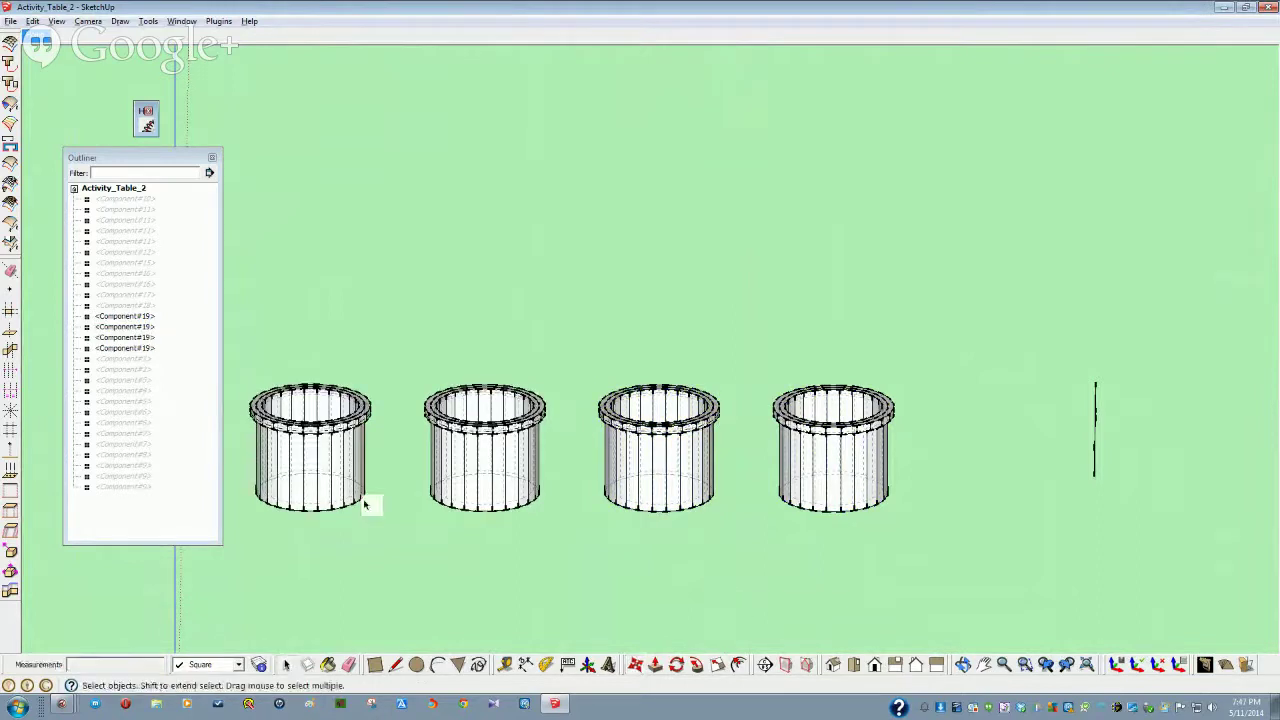
Hide the four new cup components and delete the three old loose cups with the remaining stray geometry
left_click(132, 317)
left_click(133, 349, "shift")
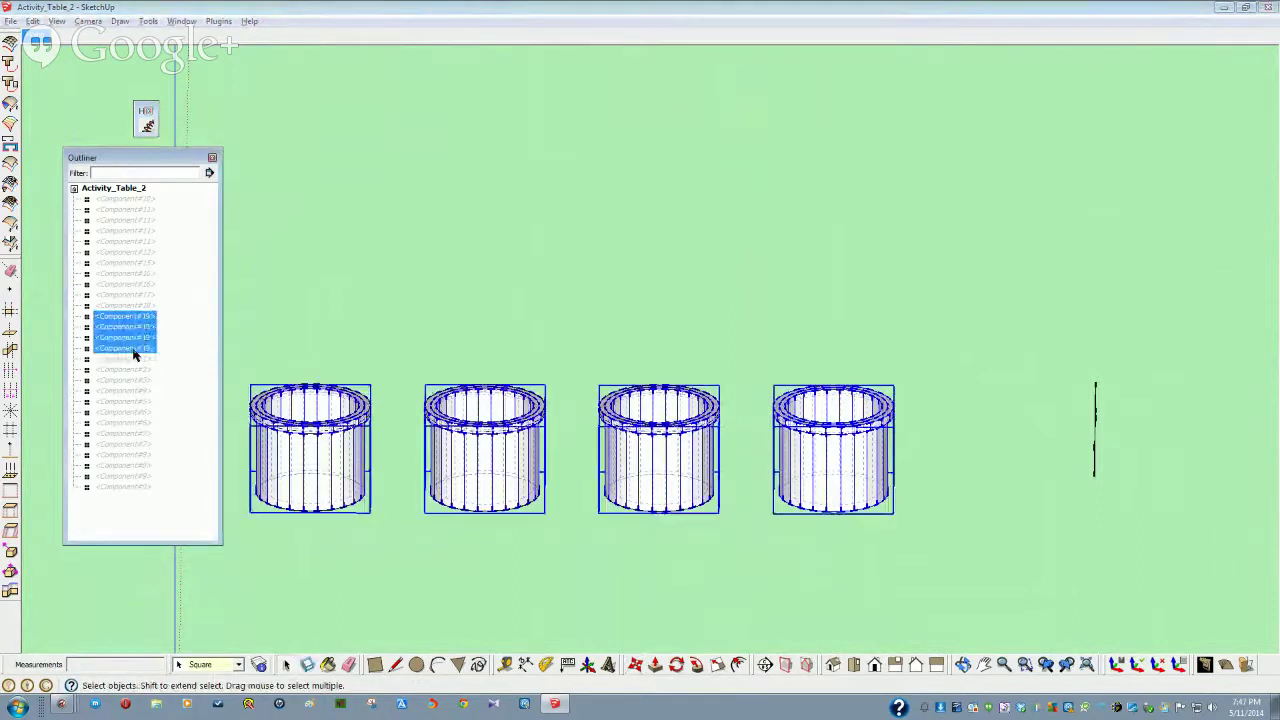
right_click(133, 349)
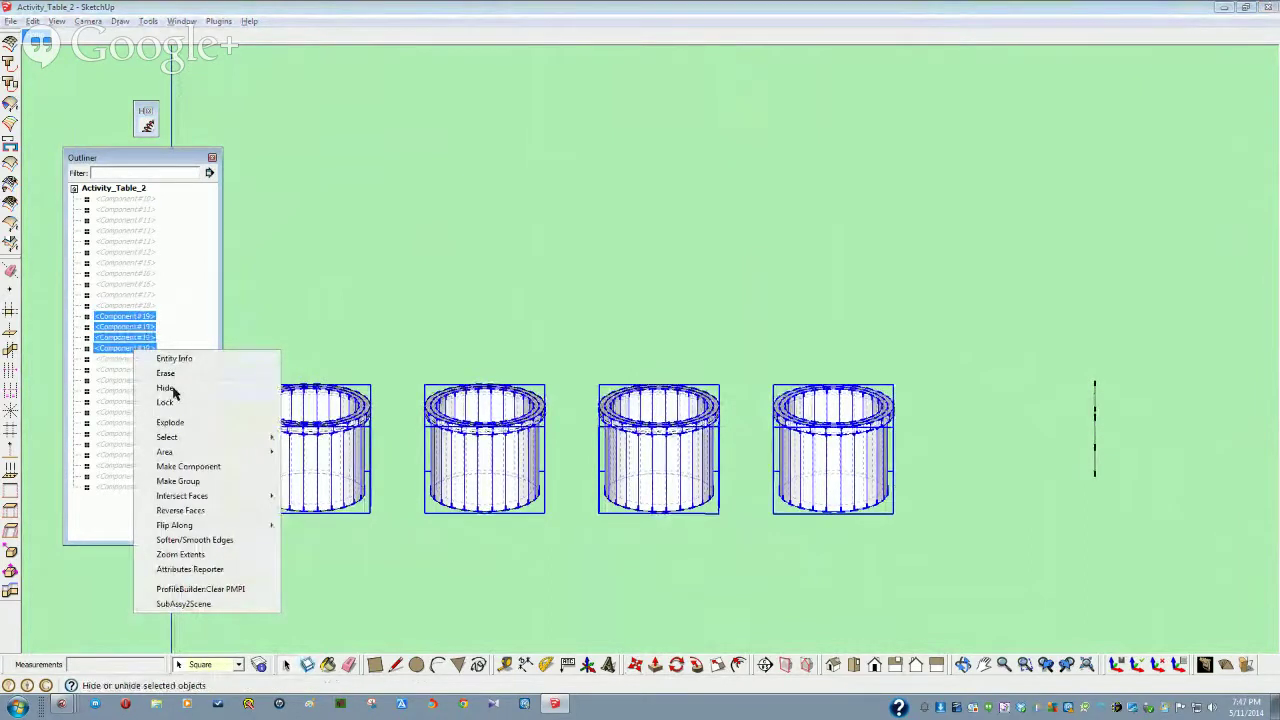
left_click(165, 388)
scroll(550, 400, "down", 5)
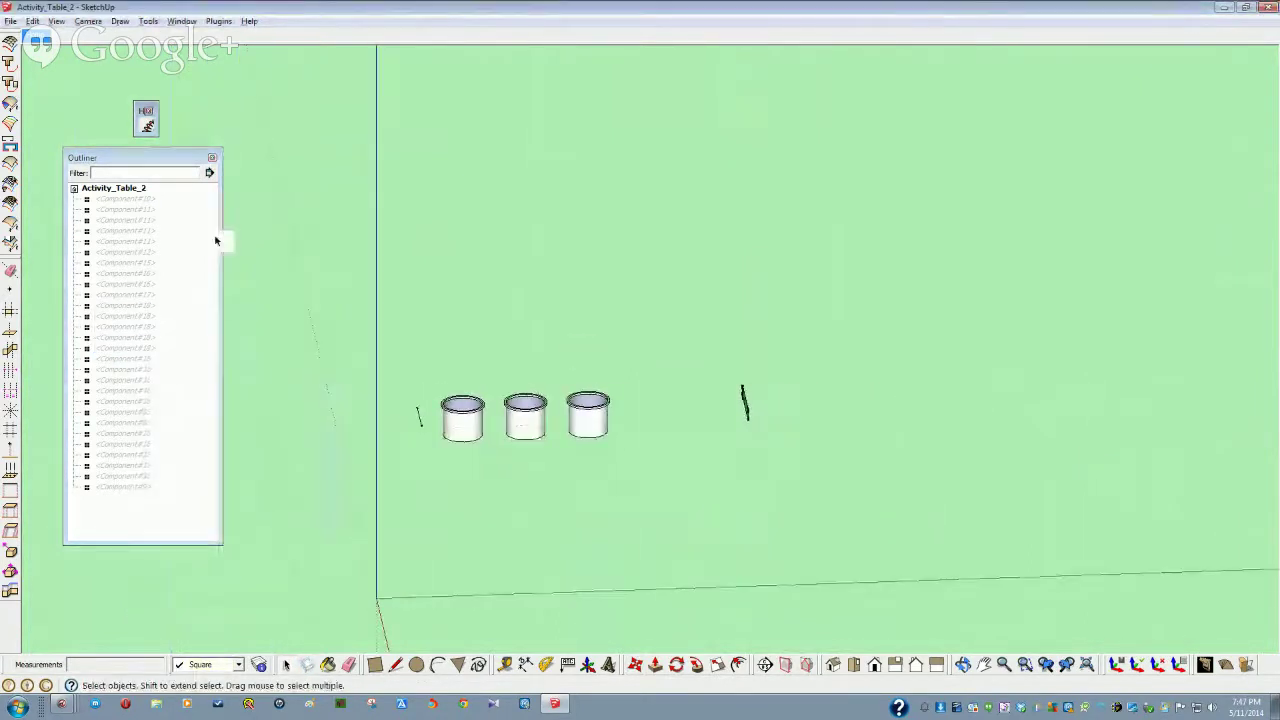
left_click_drag(810, 465, 360, 281)
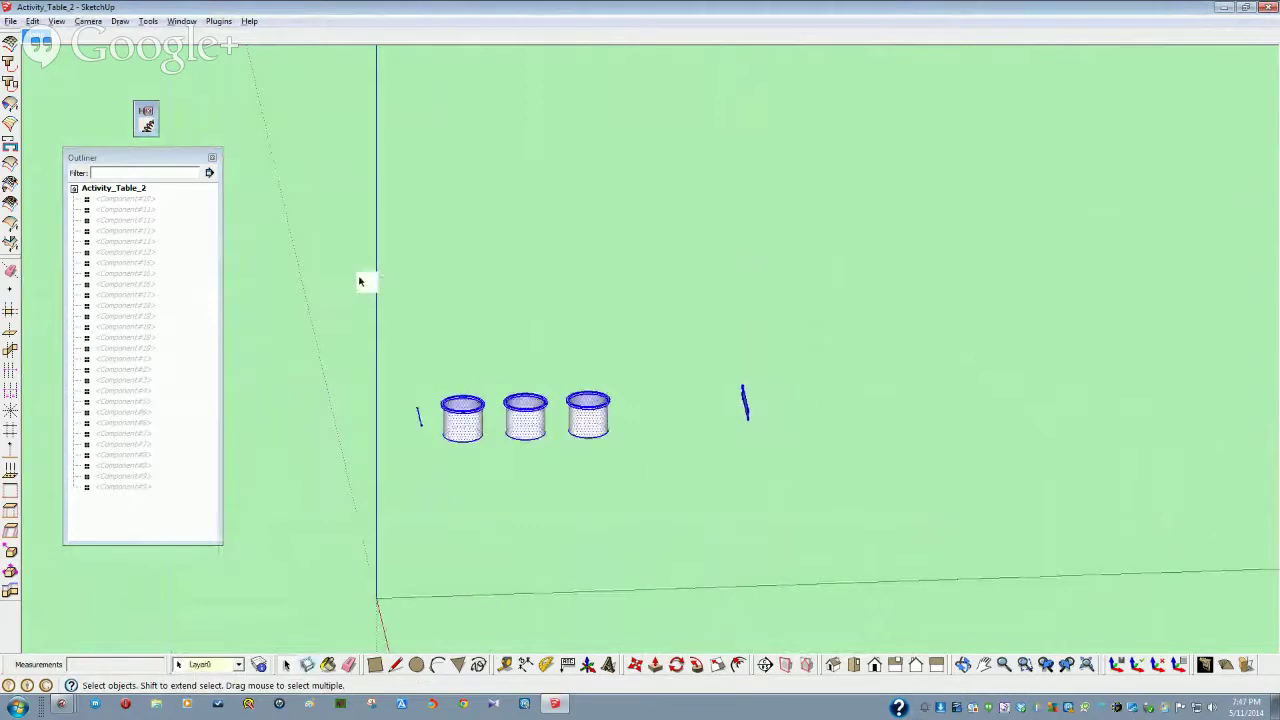
key("Delete")
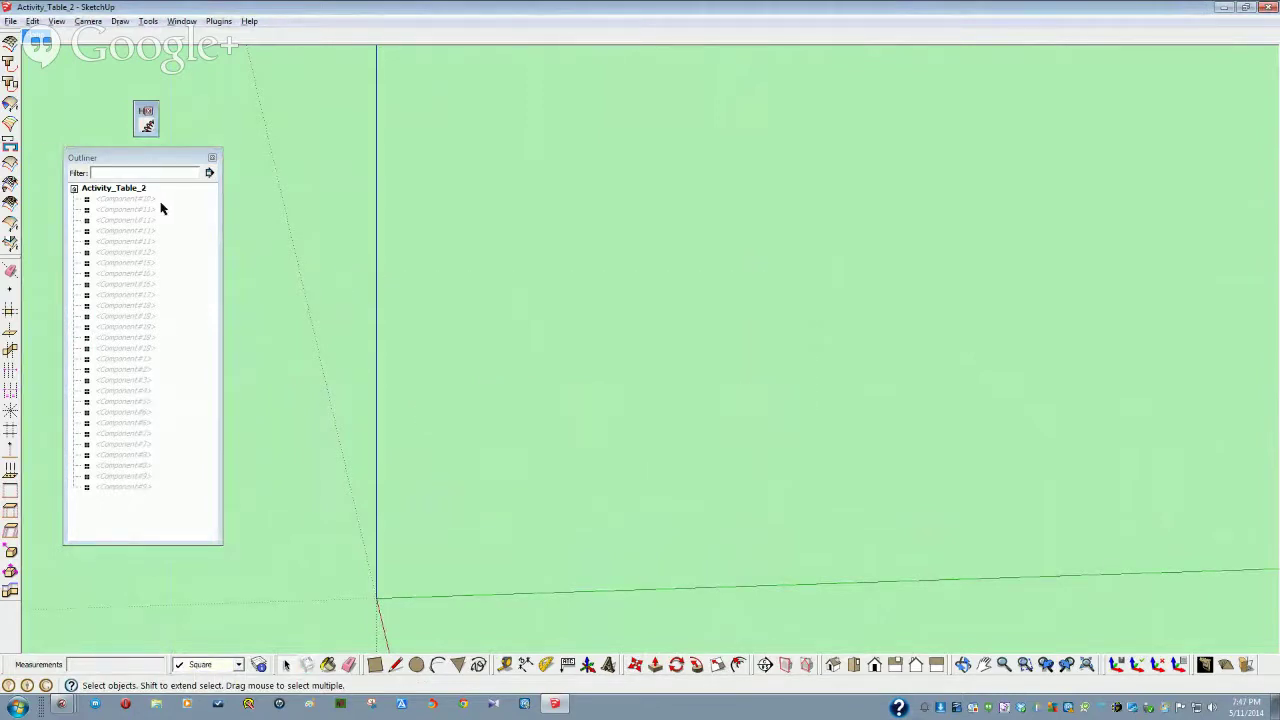
Unhide all components of the activity table
left_click(33, 21)
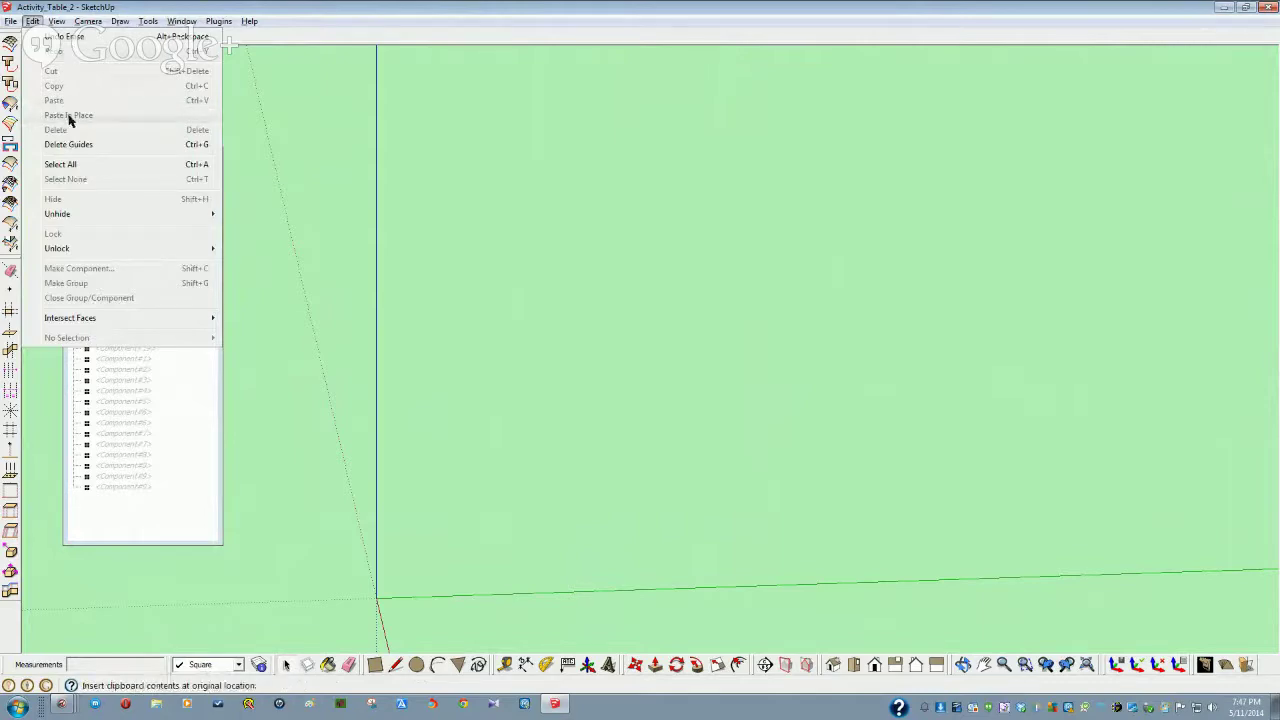
mouse_move(70, 216)
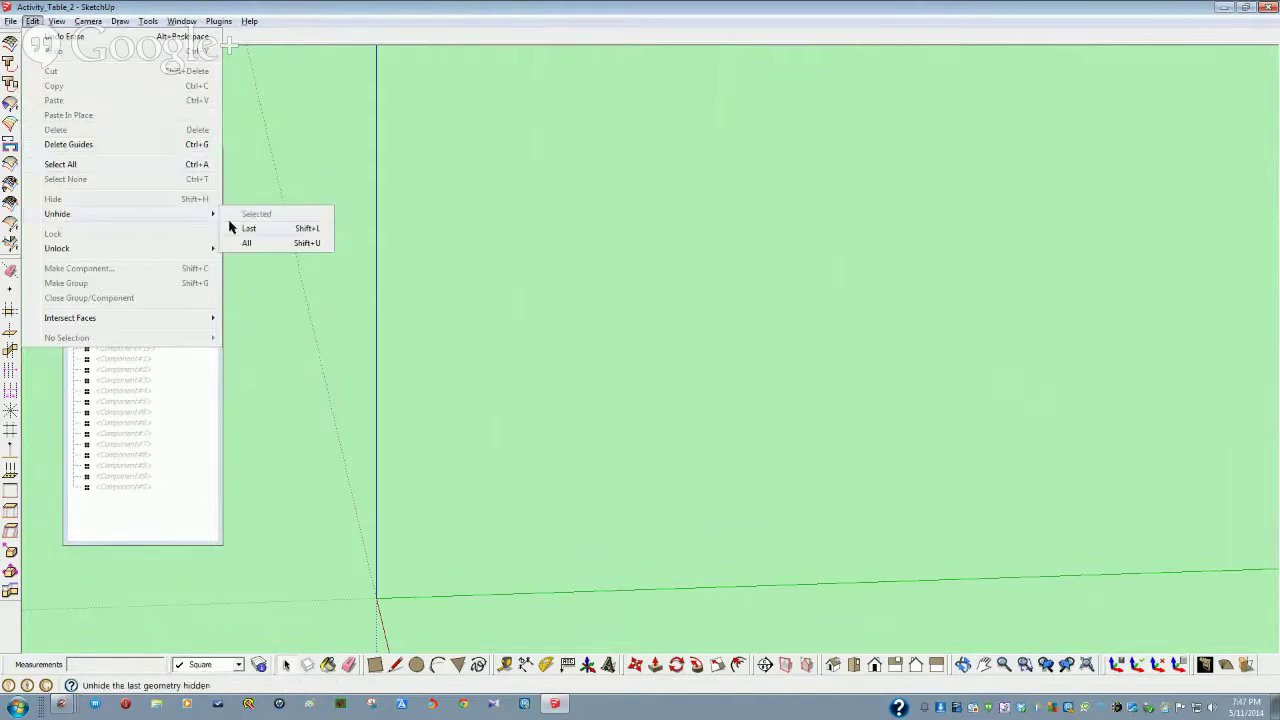
left_click(246, 243)
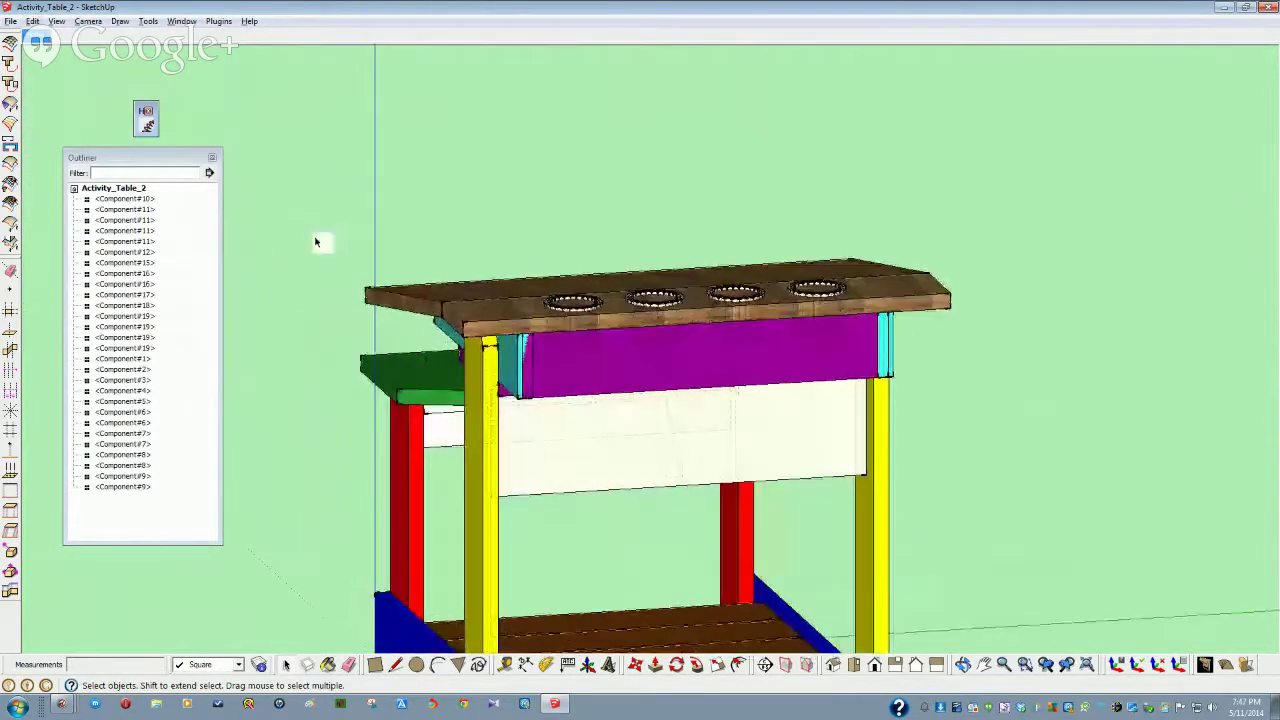
Examine how the four cups sit in the tabletop board, including inside the board's component
scroll(414, 220, "up", 10)
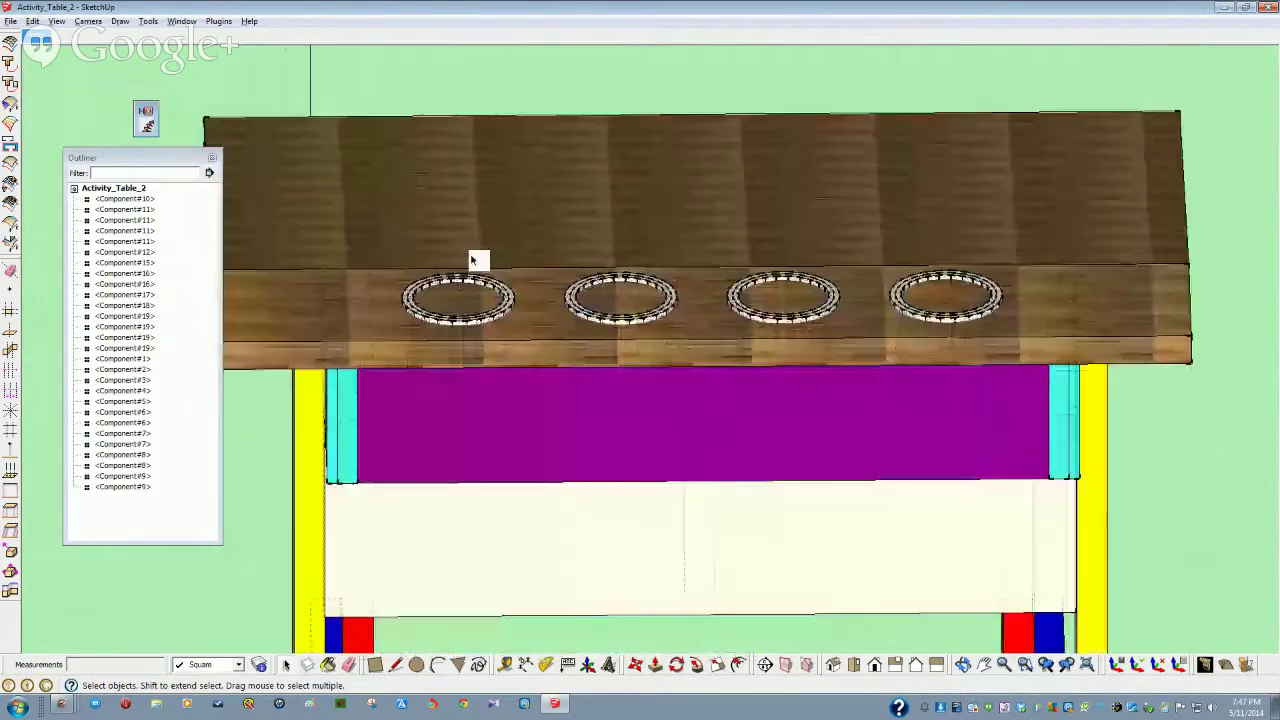
scroll(476, 260, "down", 6)
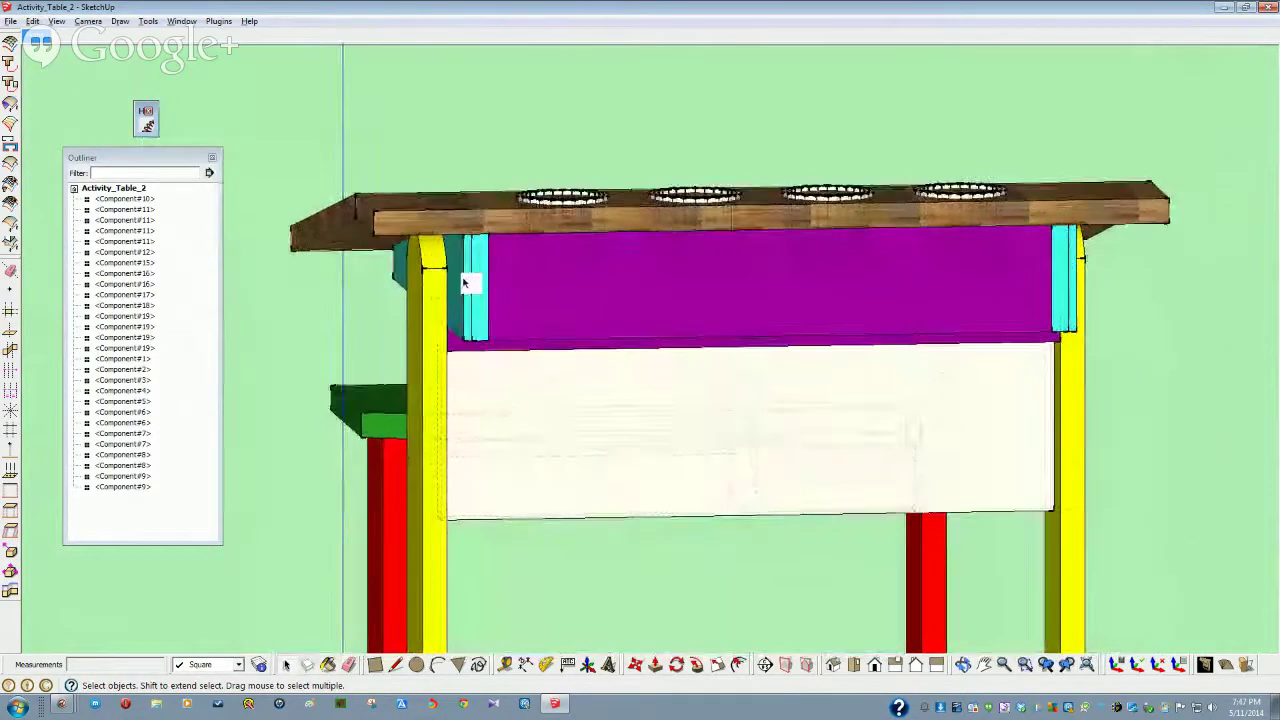
middle_click_drag(463, 283, 978, 408)
left_click(449, 298)
scroll(773, 323, "up", 5)
scroll(917, 410, "up", 2)
left_click(975, 404)
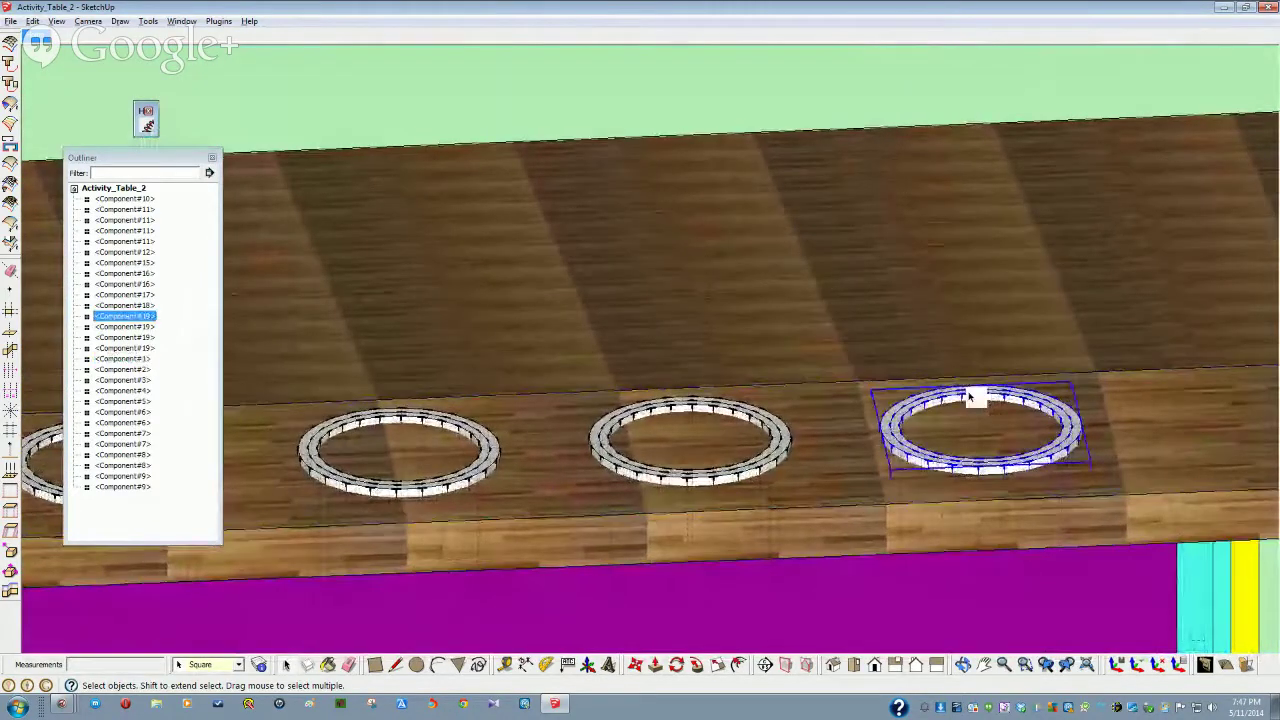
double_click(849, 477)
scroll(846, 477, "up", 6)
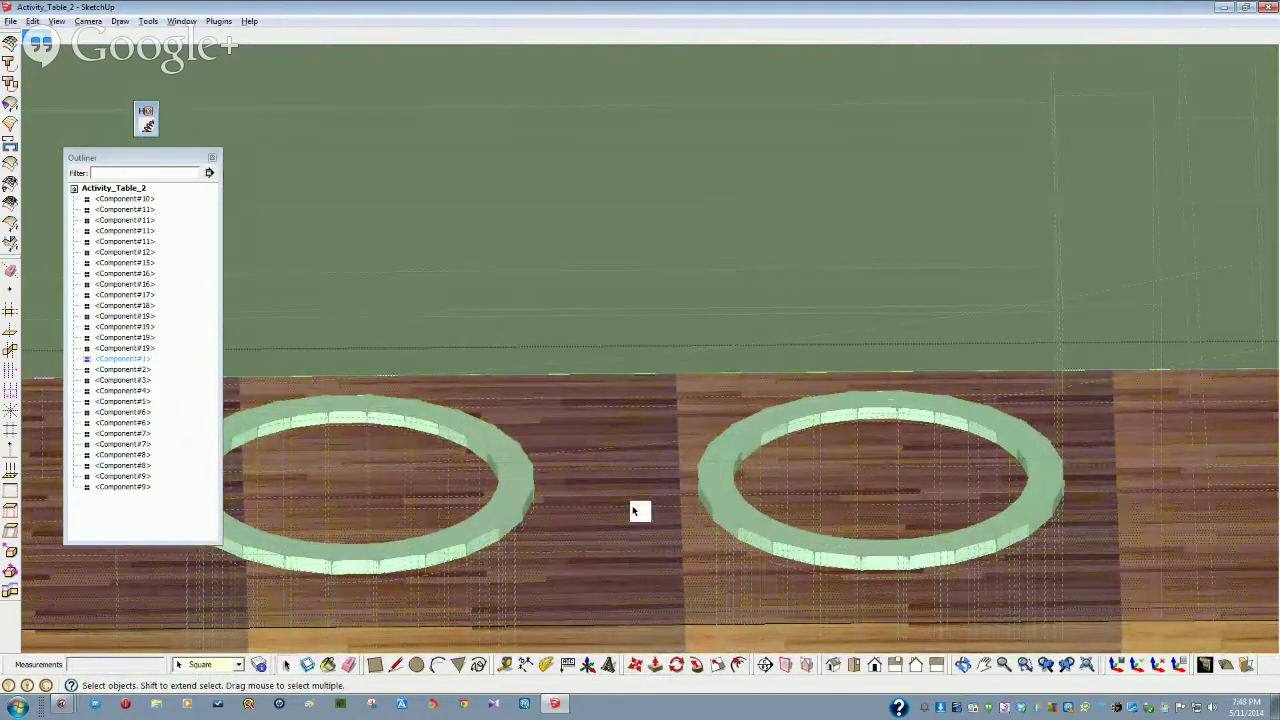
left_click(129, 191)
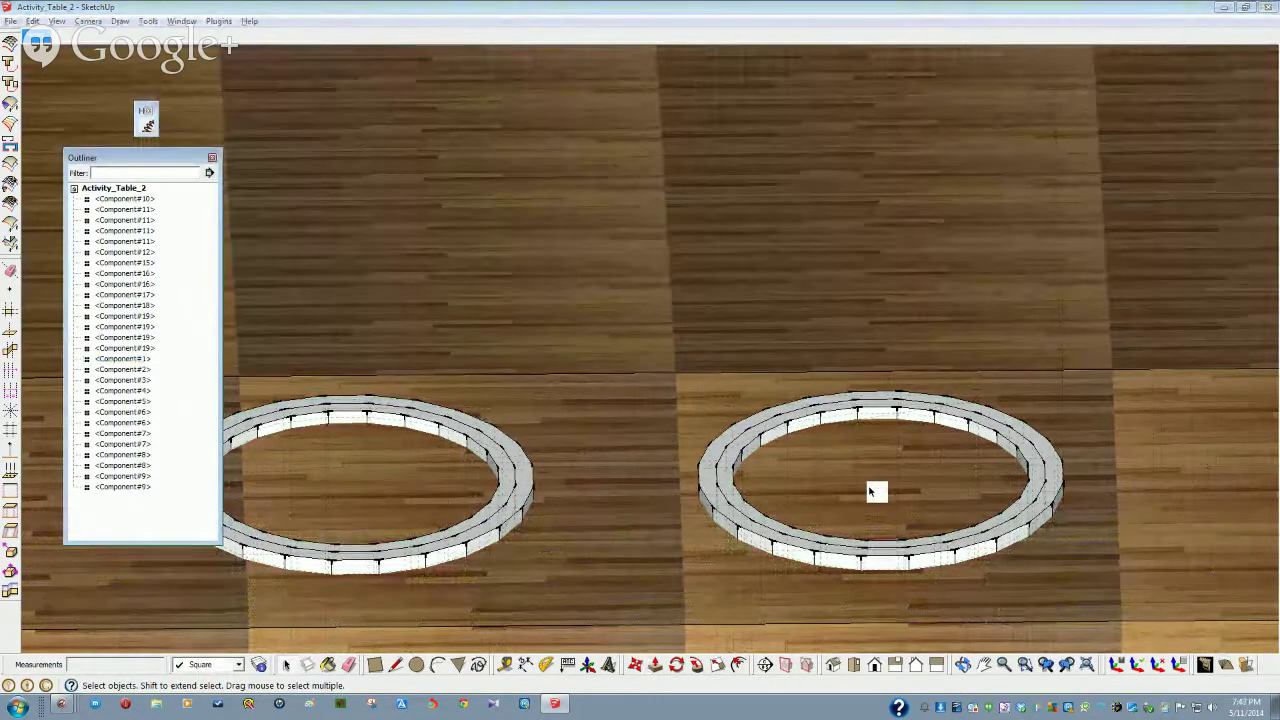
key("l")
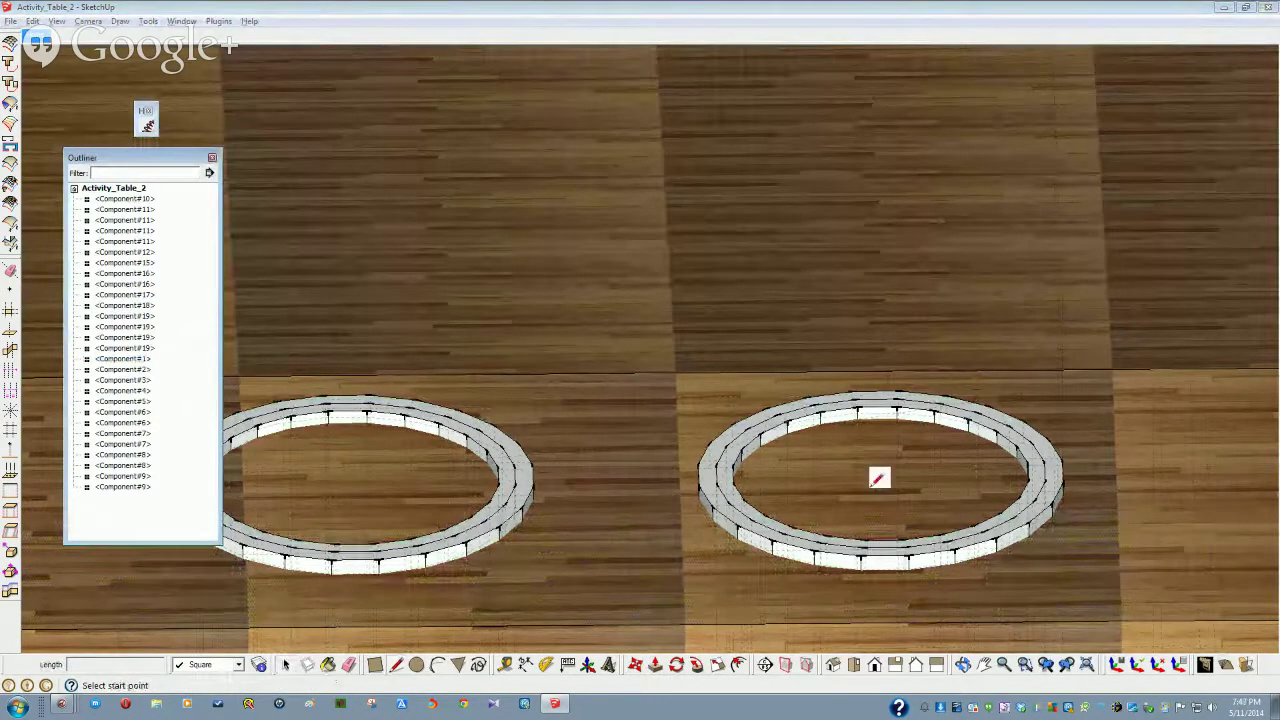
left_click(898, 416)
middle_click_drag(898, 416, 623, 343)
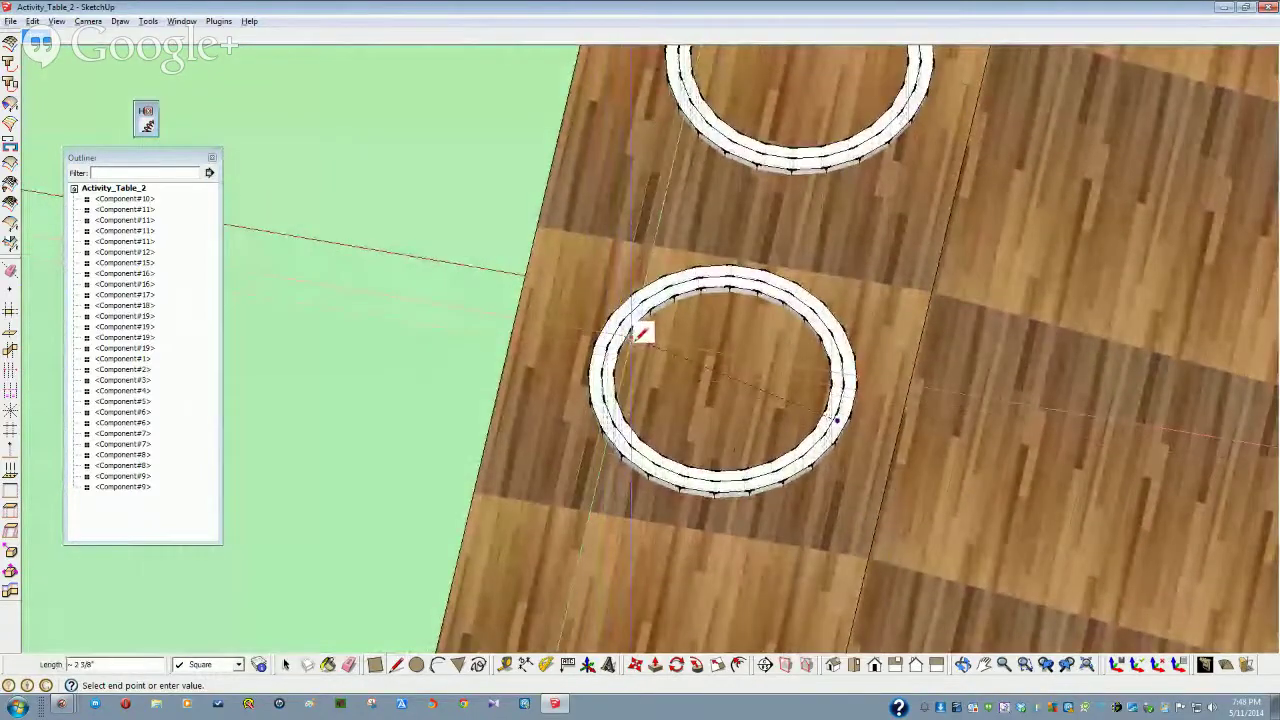
key("Escape")
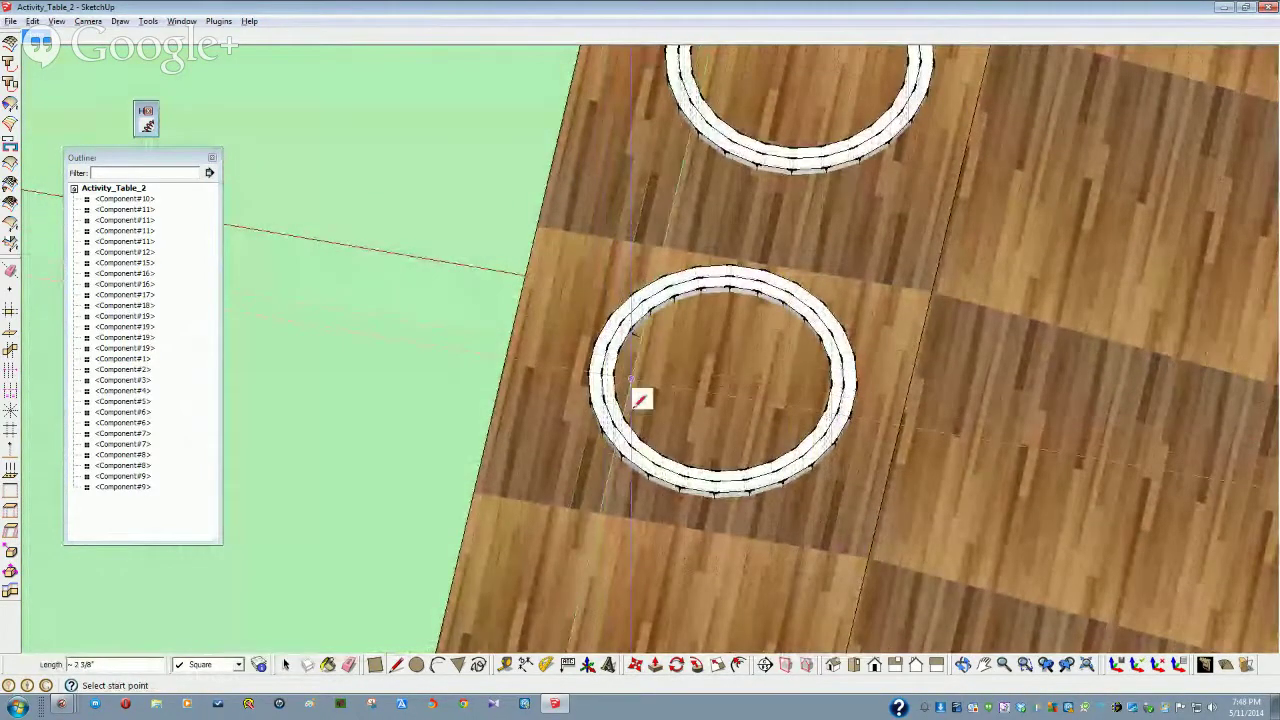
middle_click_drag(643, 397, 657, 471)
middle_click_drag(1130, 514, 1051, 480)
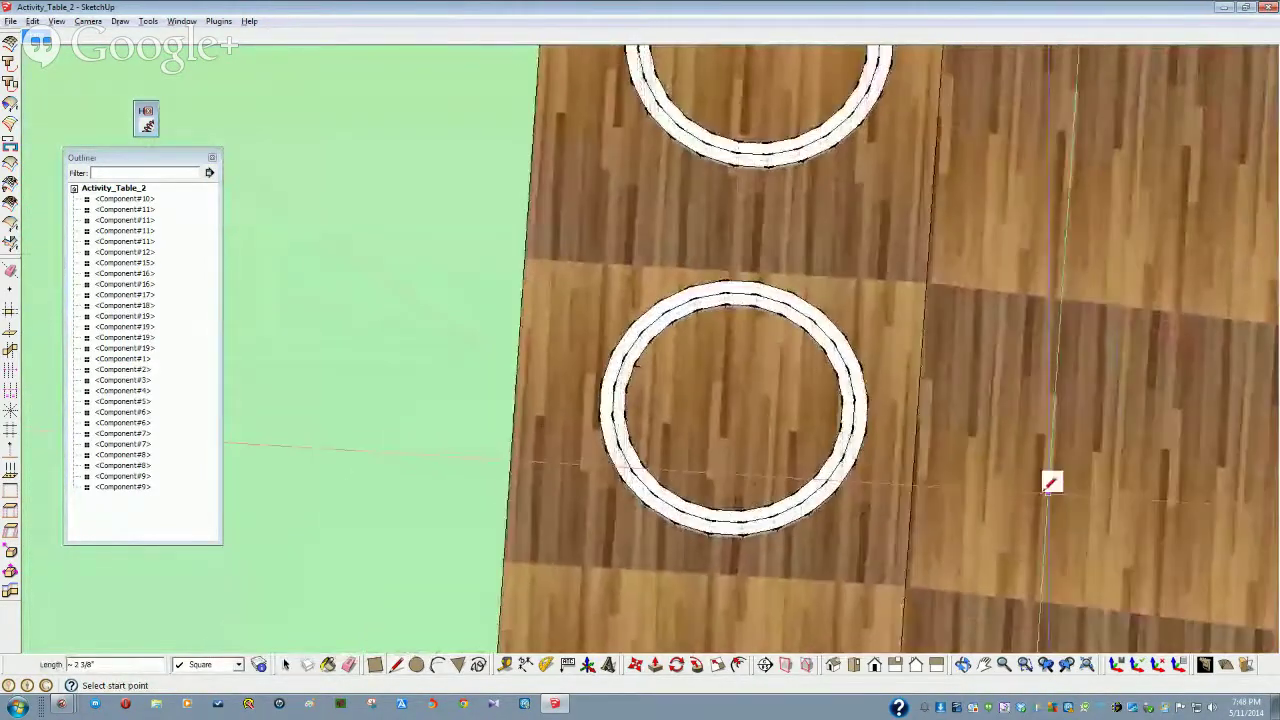
key("space")
double_click(707, 430)
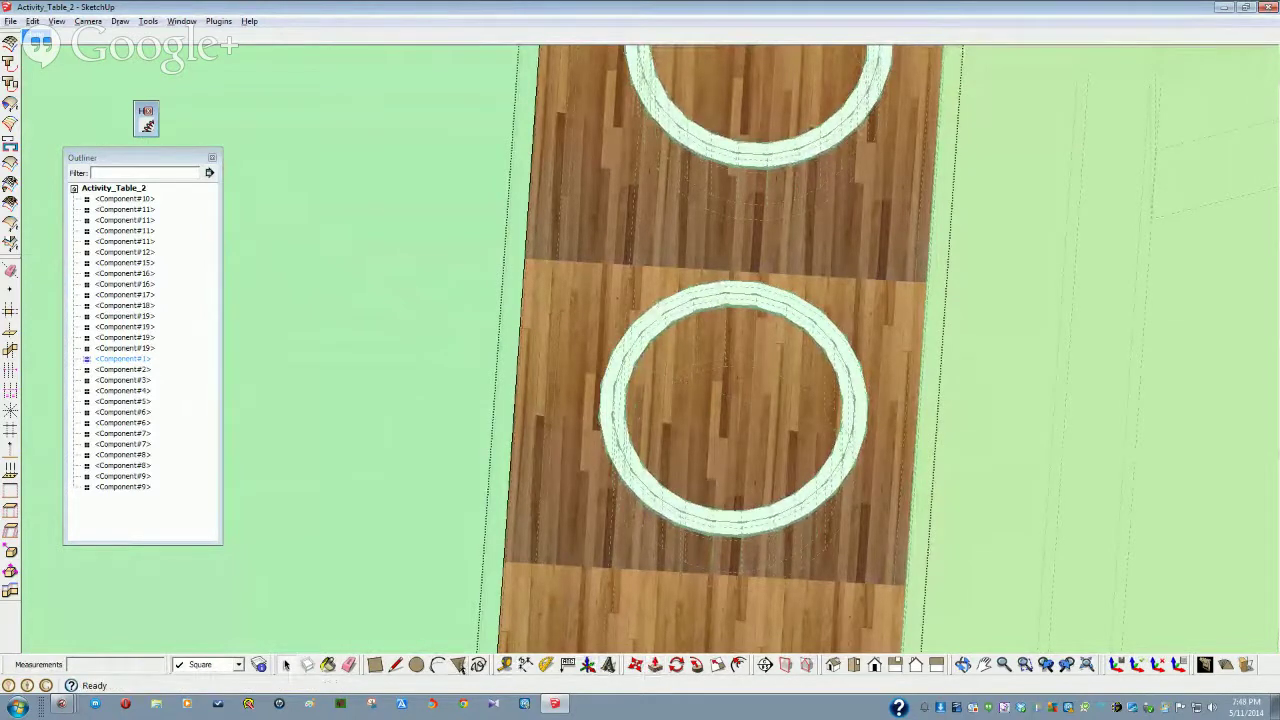
left_click(414, 666)
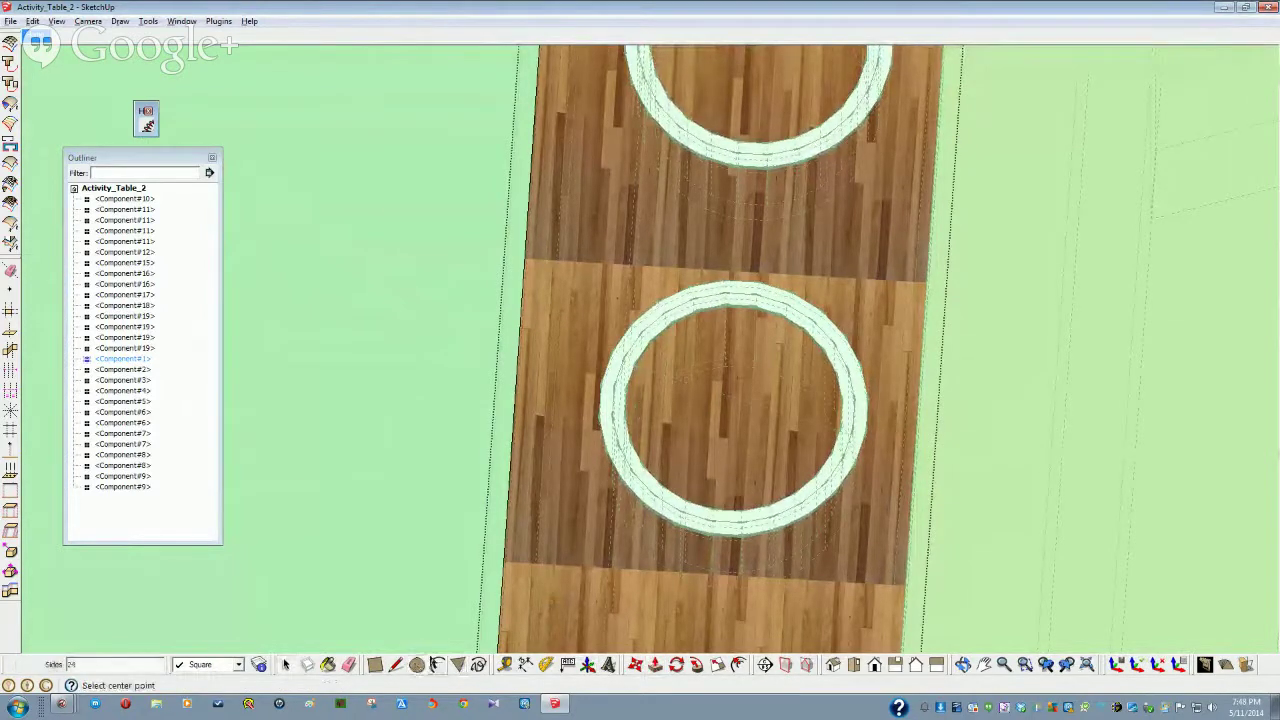
left_click(745, 400)
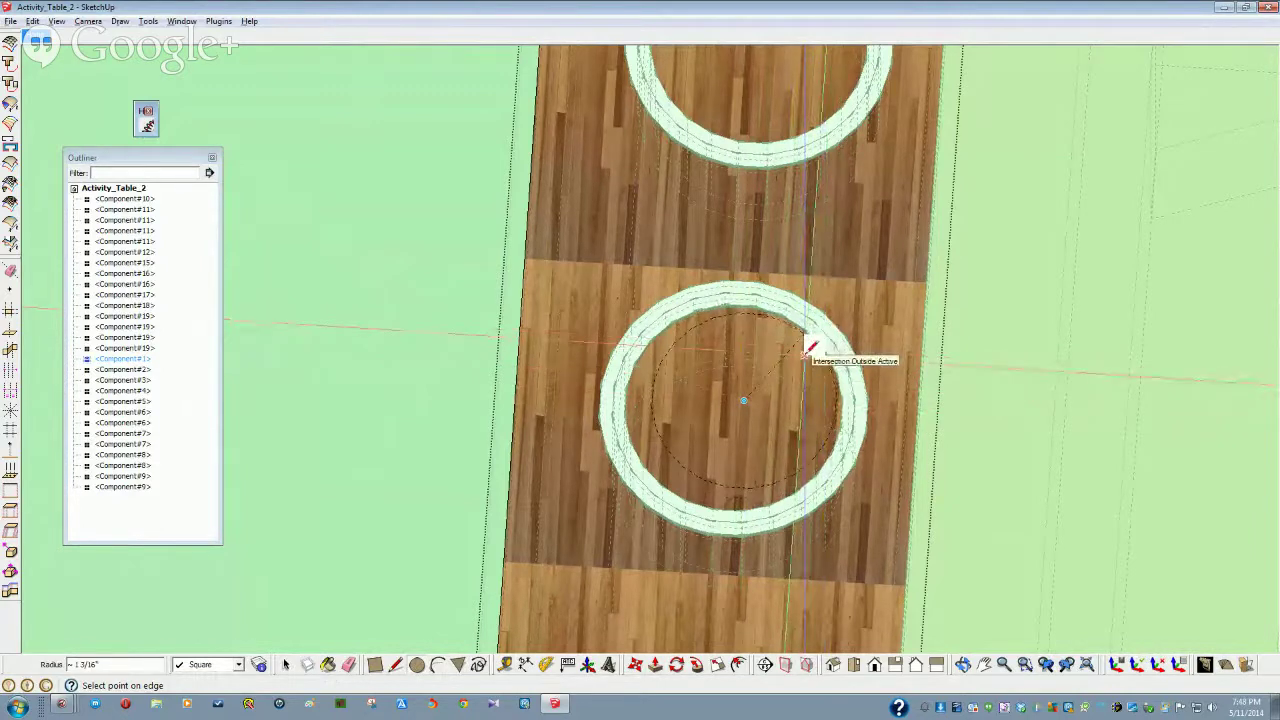
key("space")
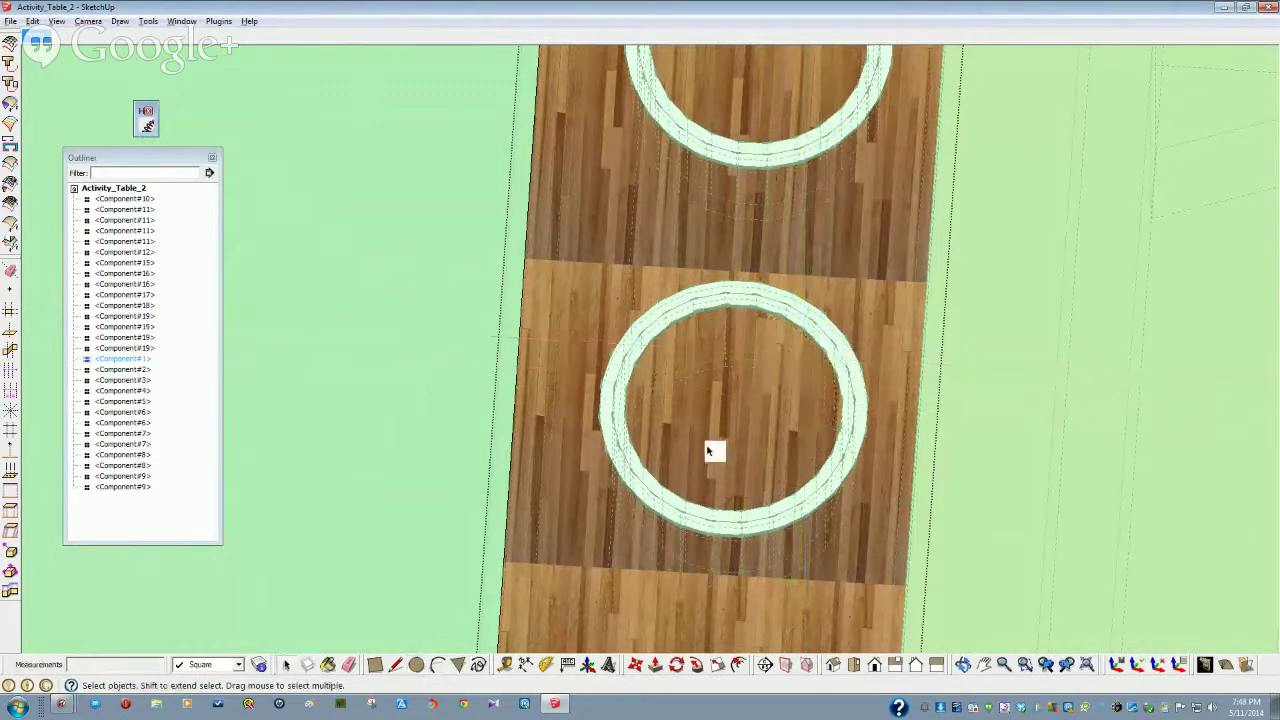
middle_click_drag(701, 454, 820, 471)
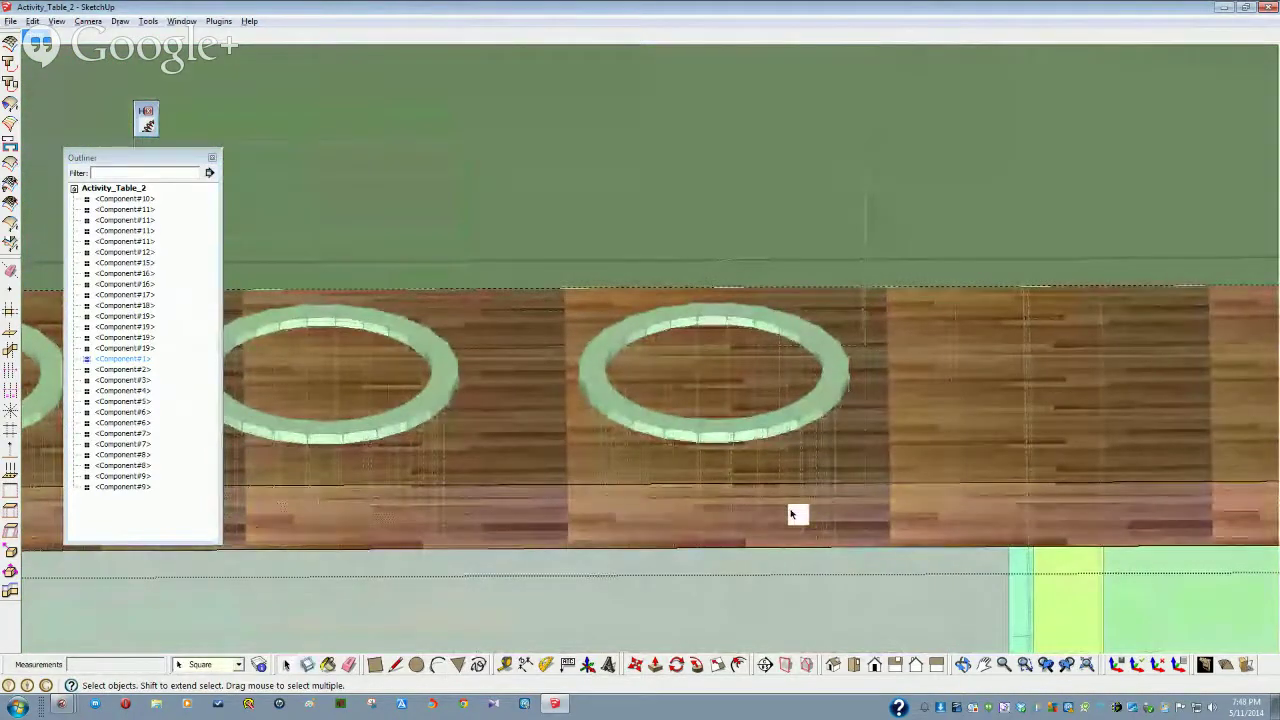
middle_click_drag(707, 493, 618, 410)
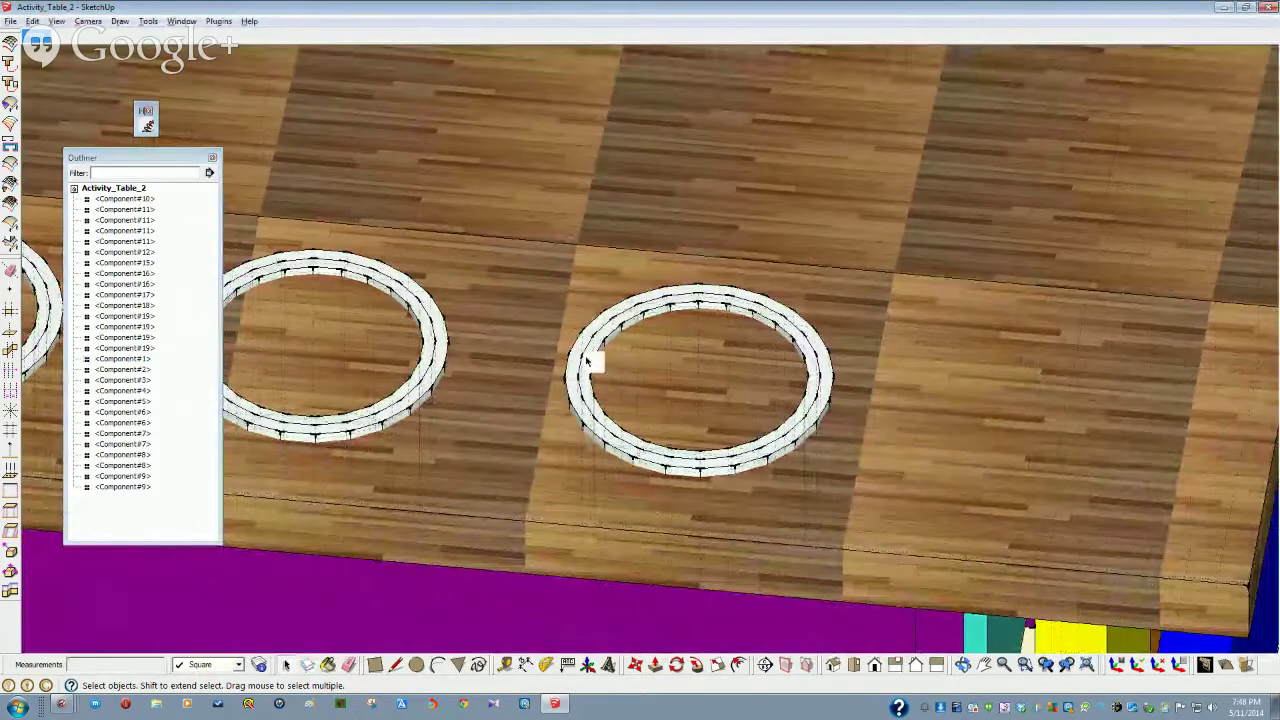
Intersect the faces of the end cup with the tabletop board, using both components as the selection
left_click(590, 362)
left_click(497, 445, "ctrl")
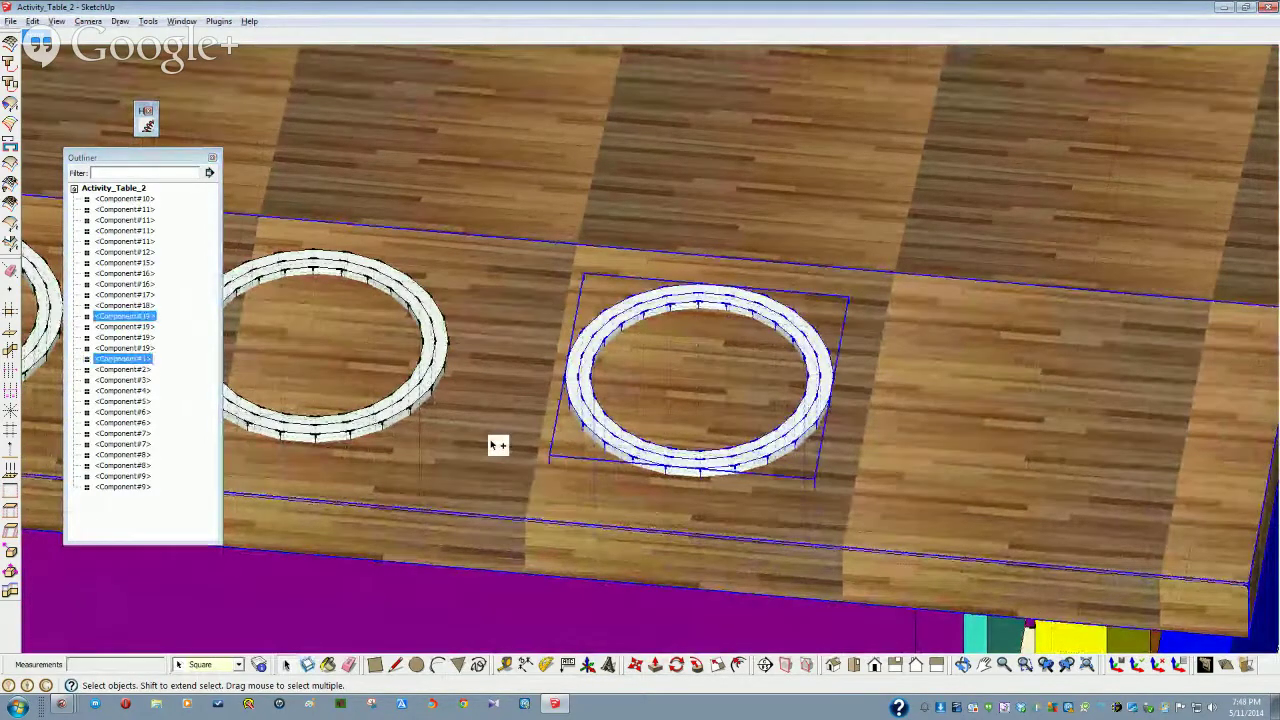
left_click(33, 21)
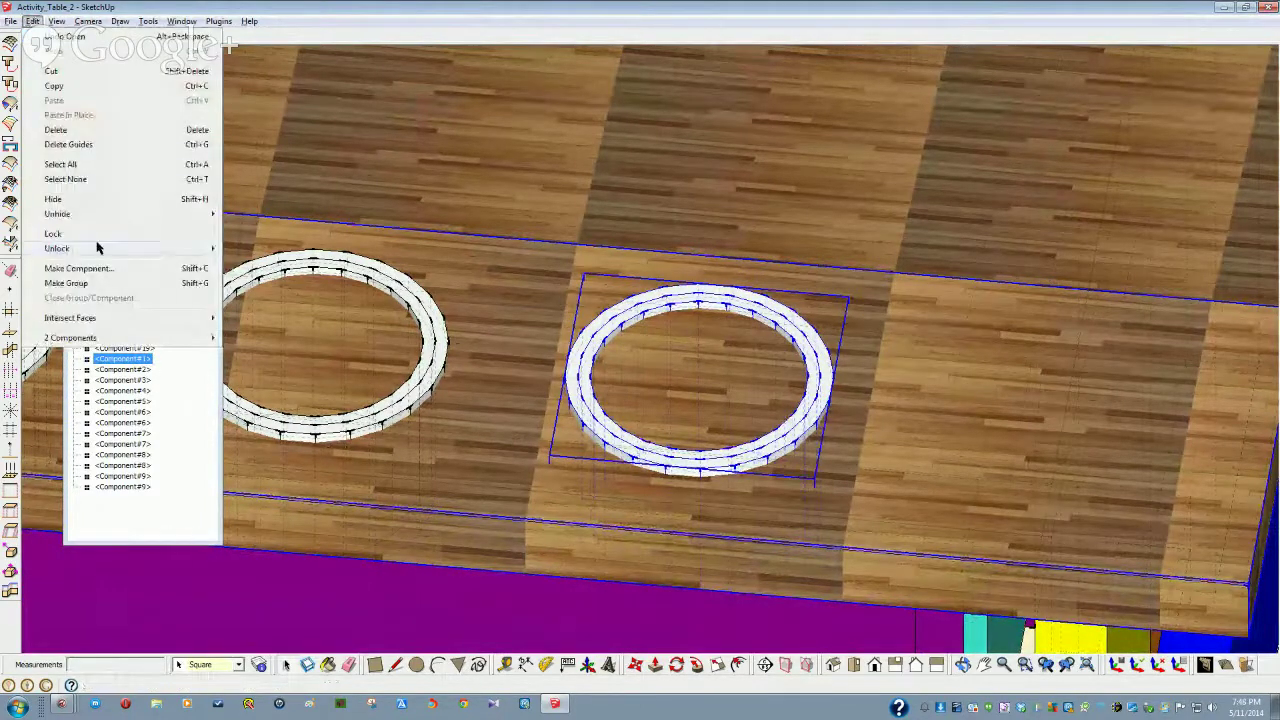
mouse_move(80, 320)
left_click(266, 318)
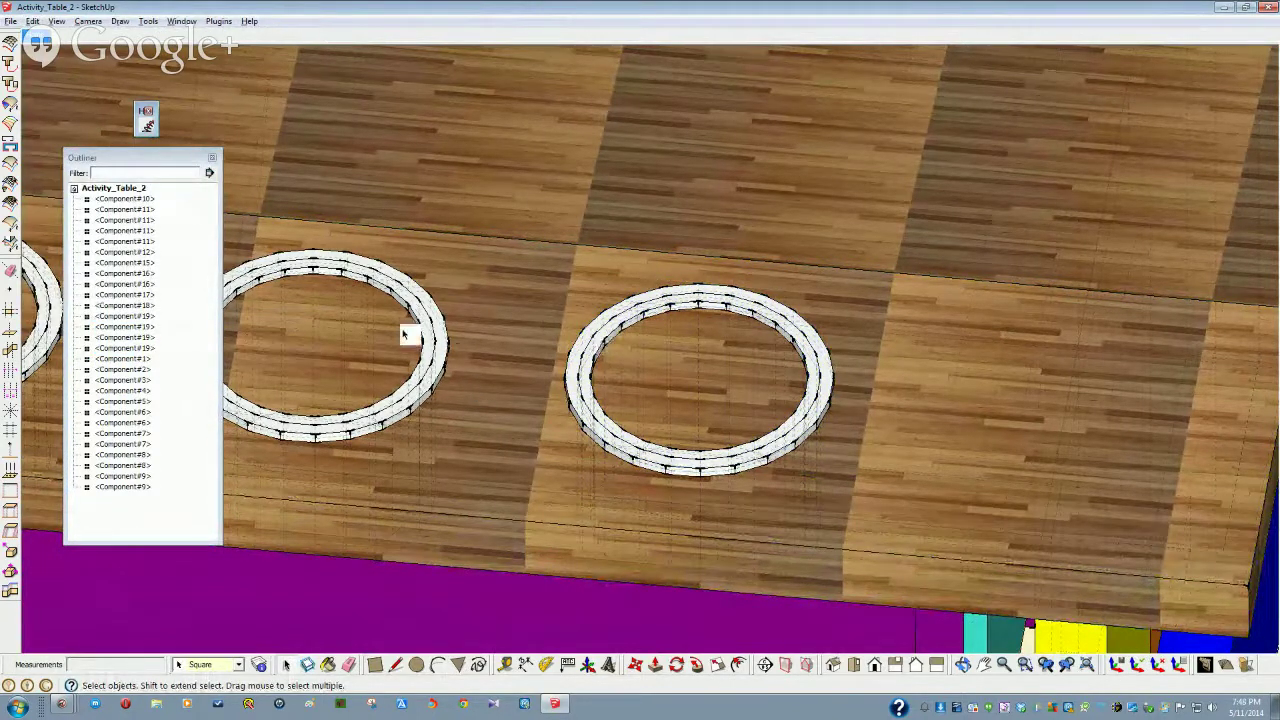
Hide the end cup component so that only its intersection edges remain on the board
left_click(152, 318)
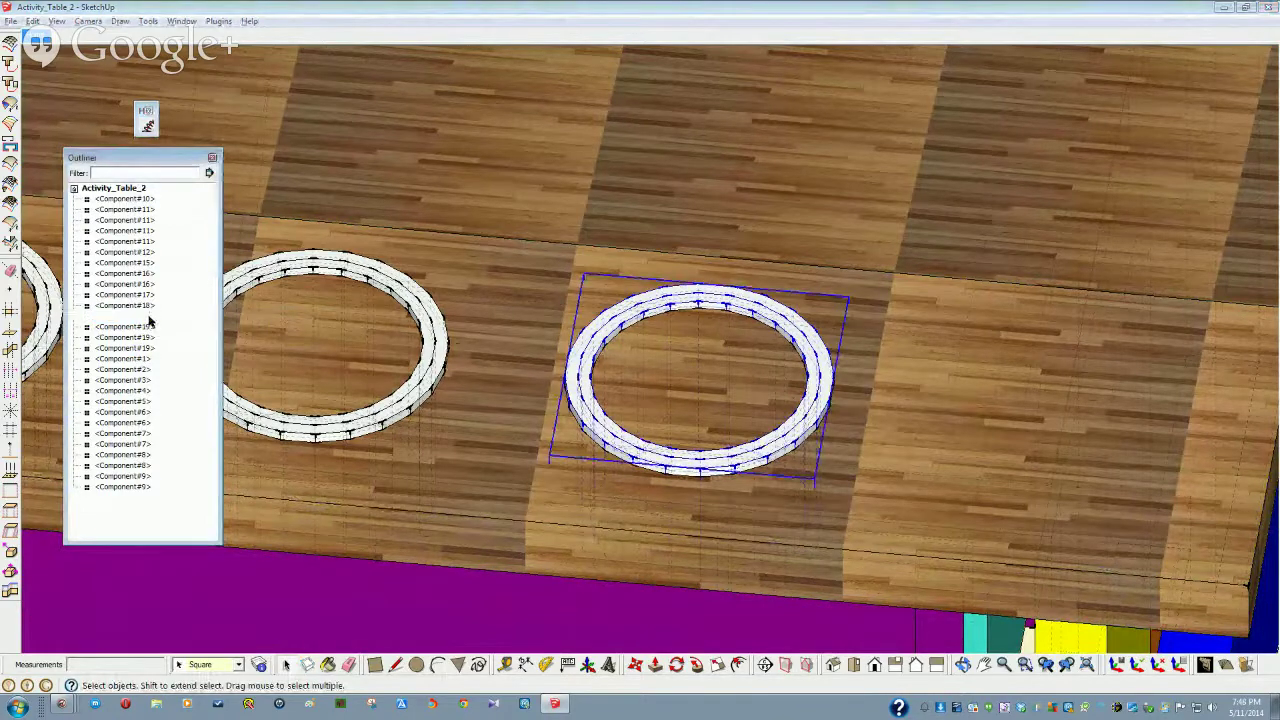
right_click(151, 316)
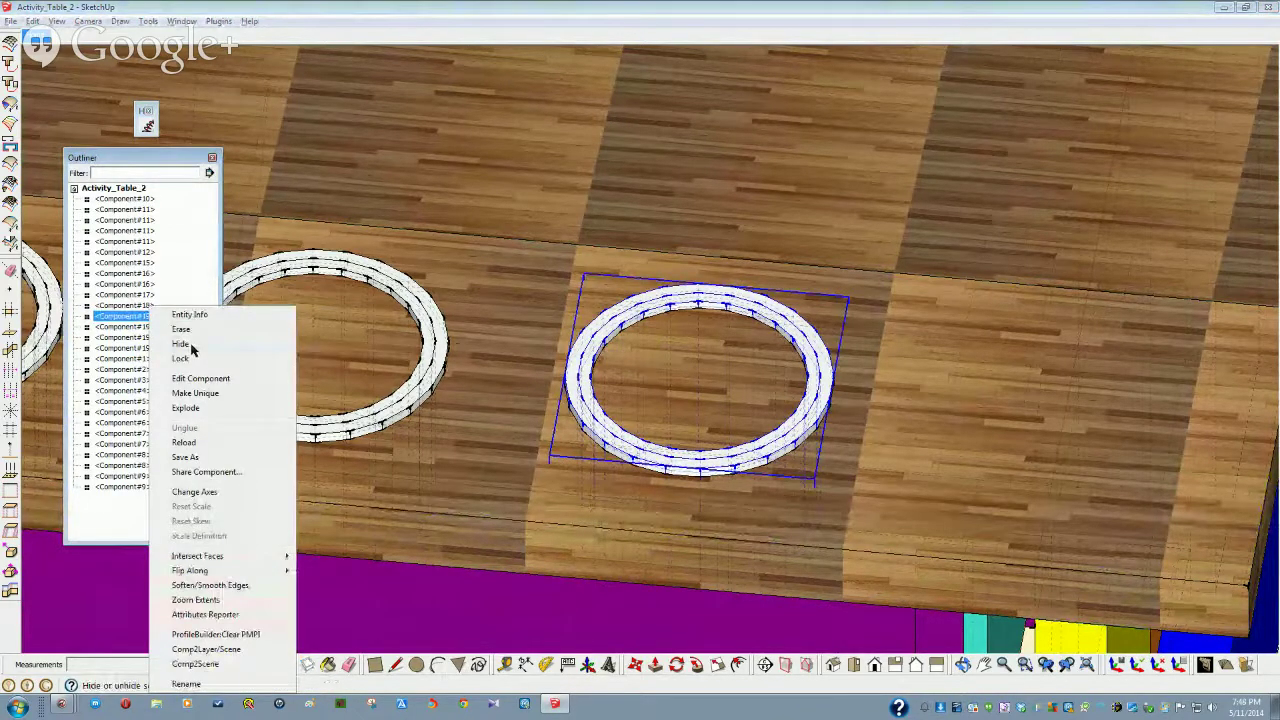
left_click(190, 345)
Delete the intersection edges floating above the board surface where the hidden cup sits
scroll(694, 420, "up", 5)
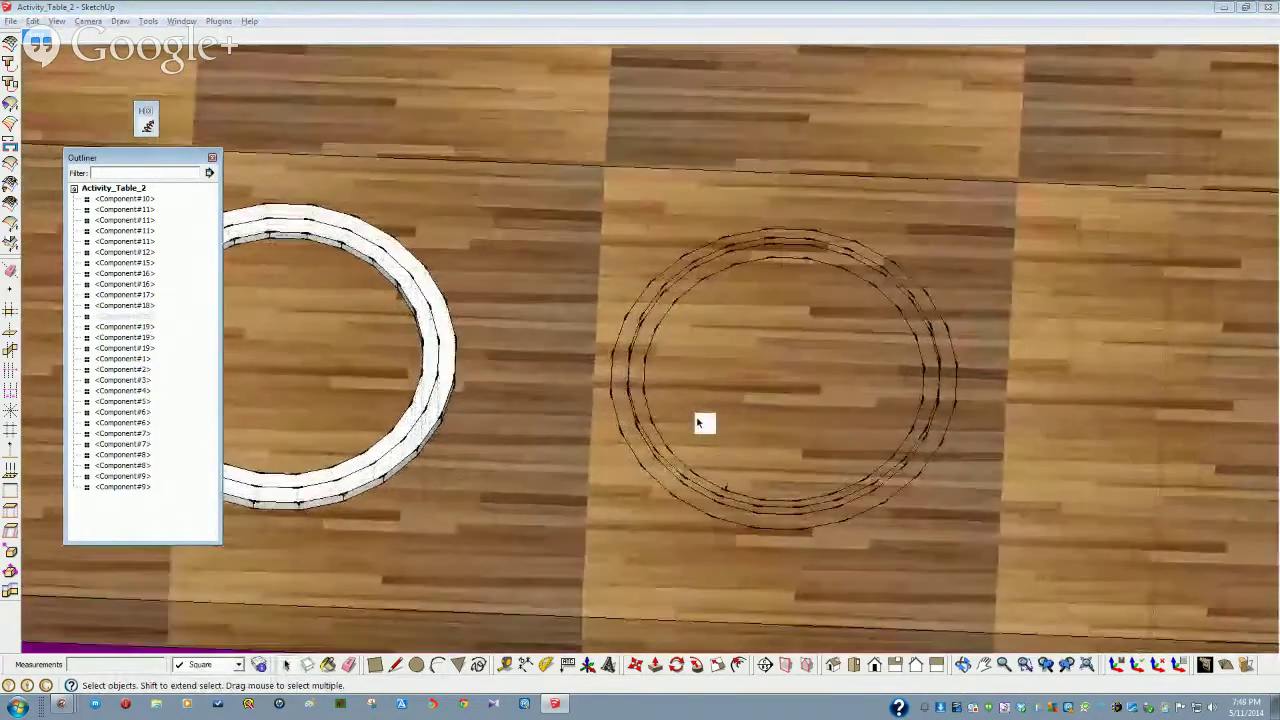
middle_click_drag(698, 423, 686, 411)
middle_click_drag(766, 403, 761, 402)
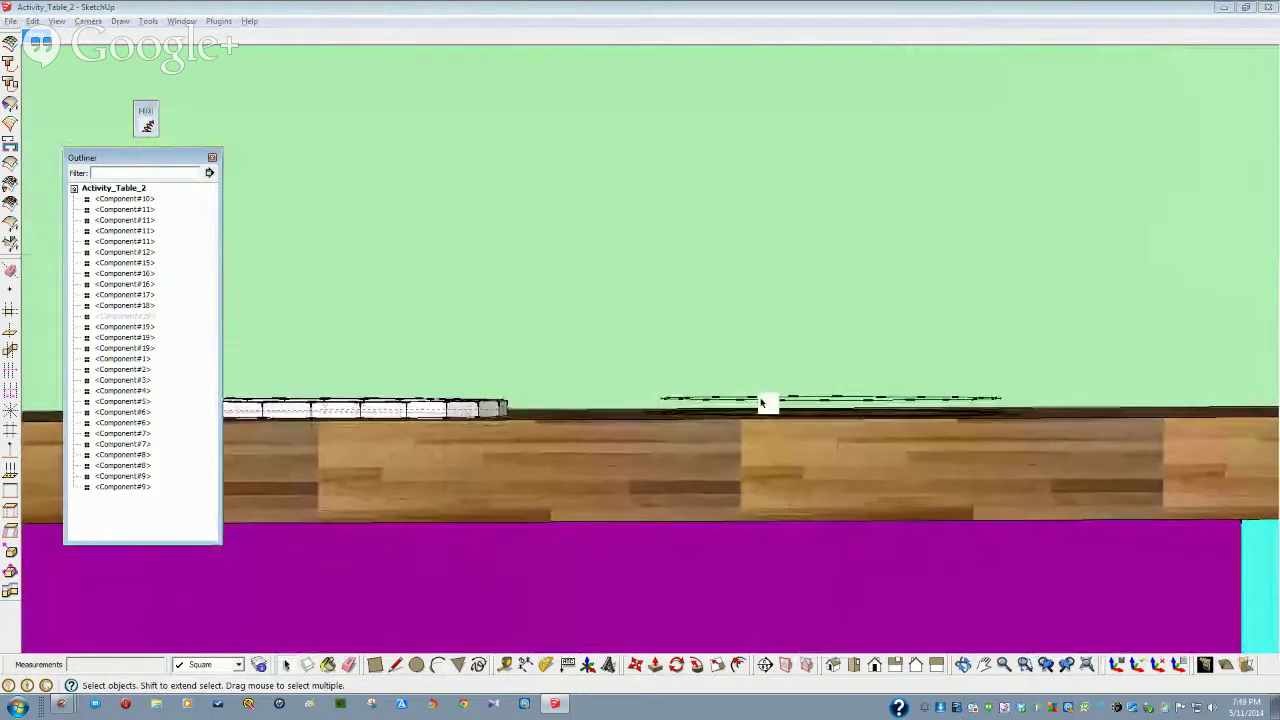
left_click_drag(1005, 403, 653, 364)
left_click(653, 364)
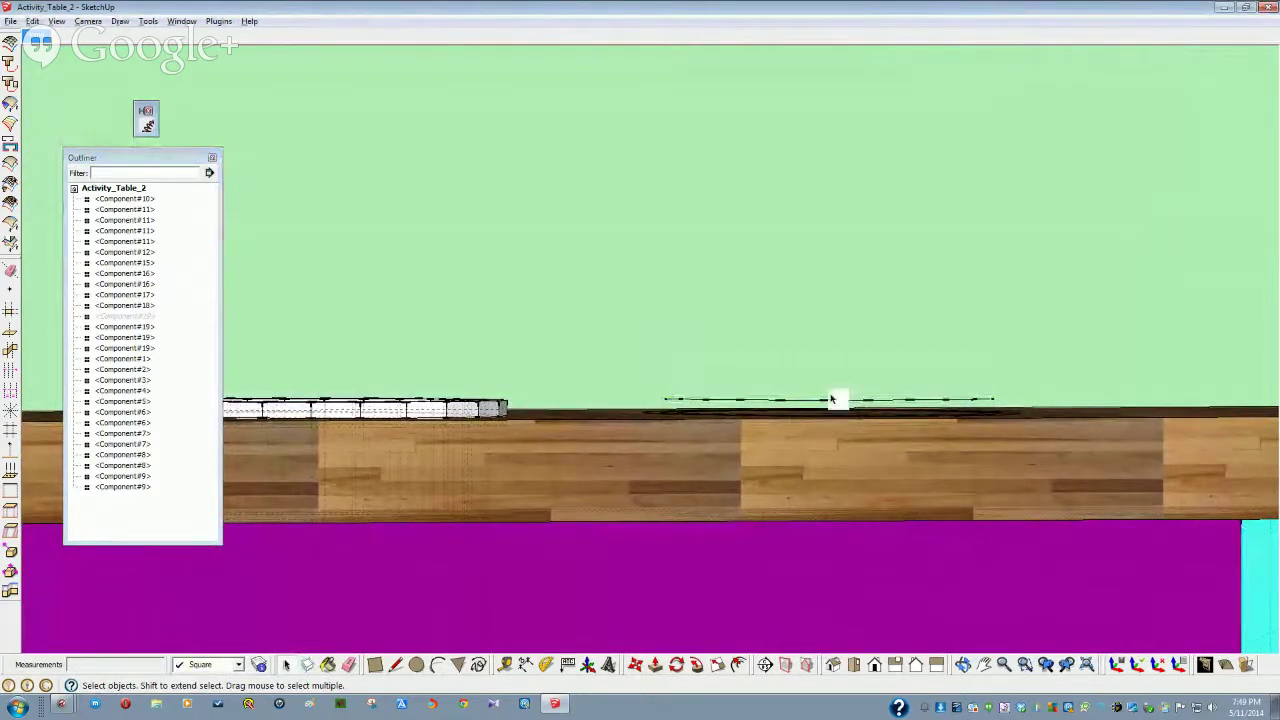
left_click_drag(1006, 403, 640, 377)
key("Page_Down")
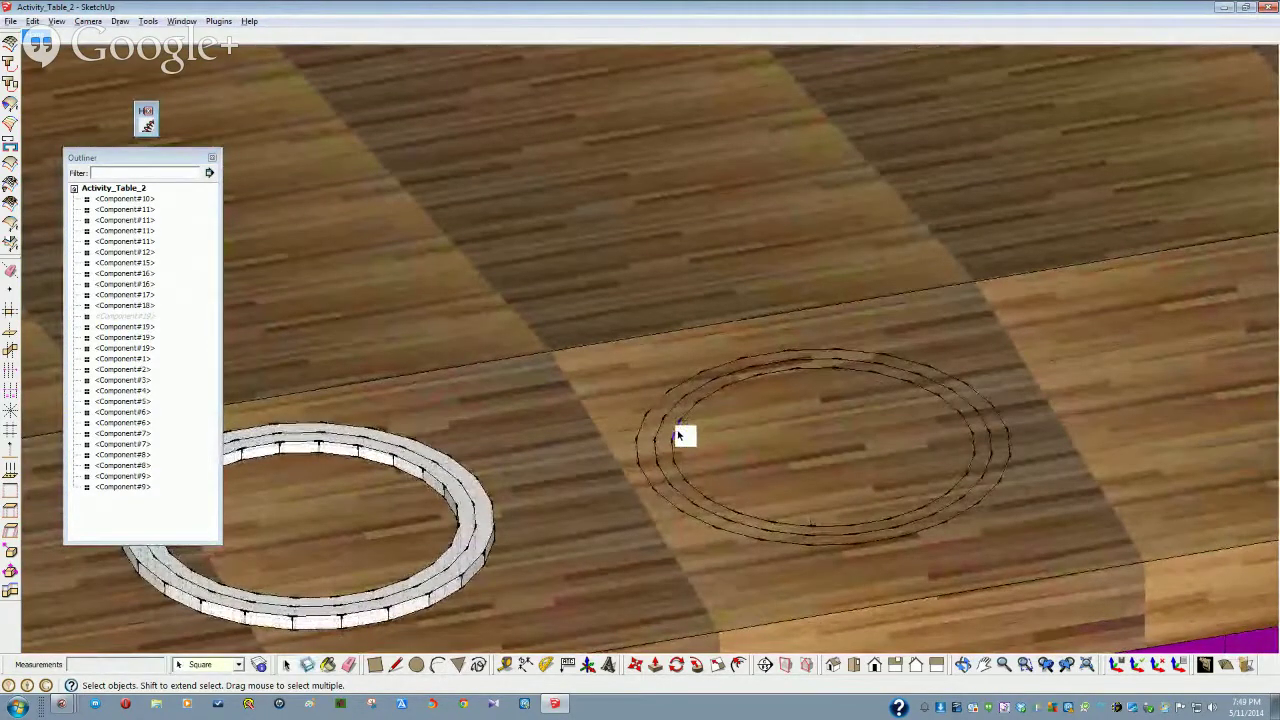
Draw a line about 2 1/4" long straight across the innermost intersection ring on the board
scroll(678, 436, "up", 5)
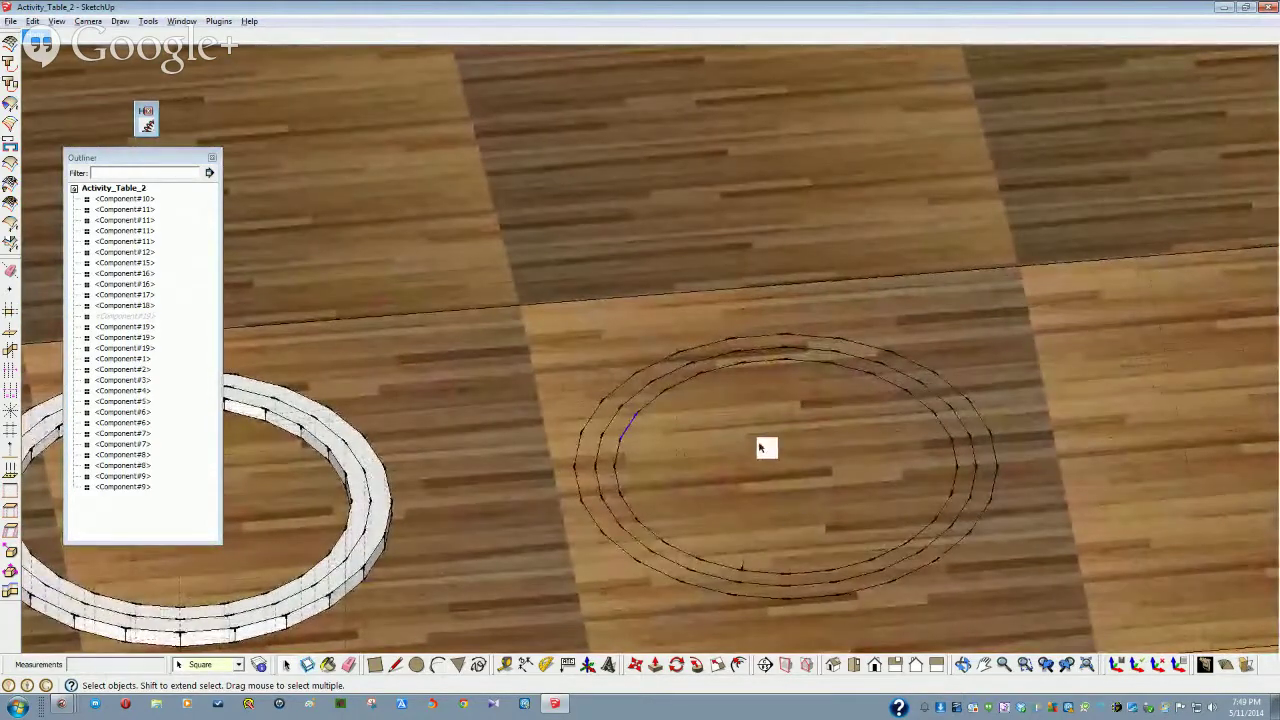
middle_click_drag(766, 449, 777, 380)
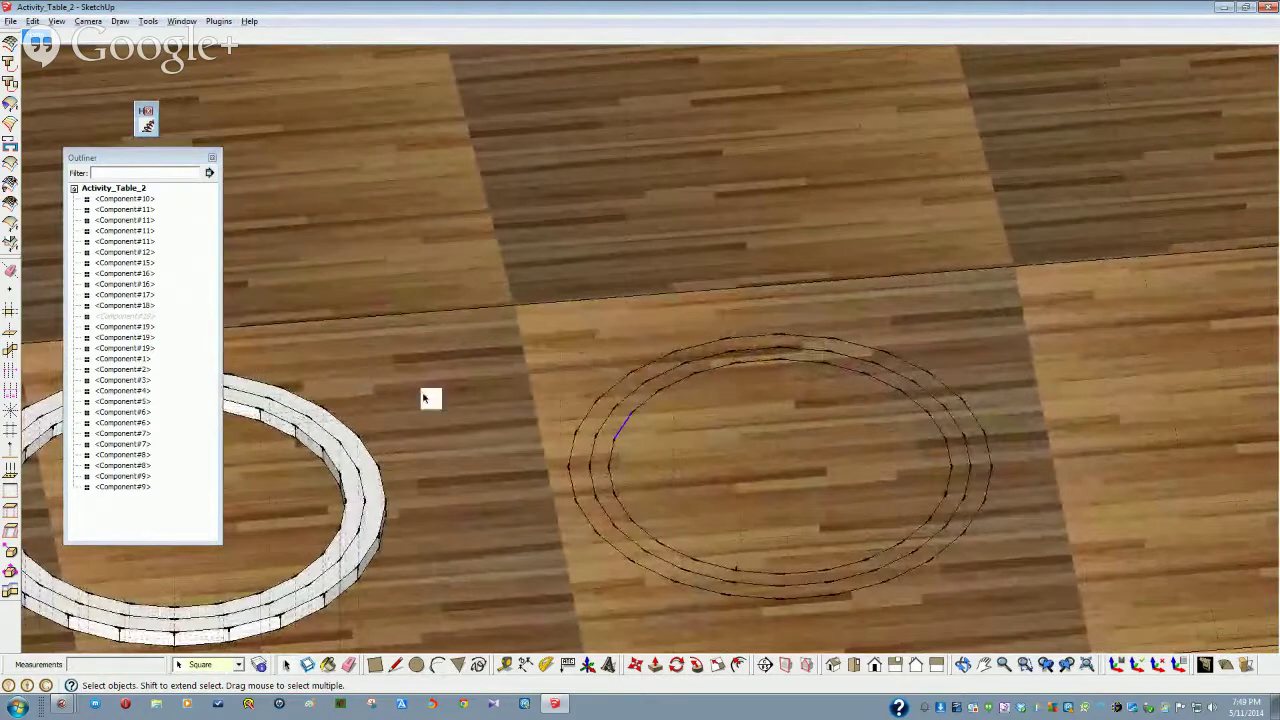
key("l")
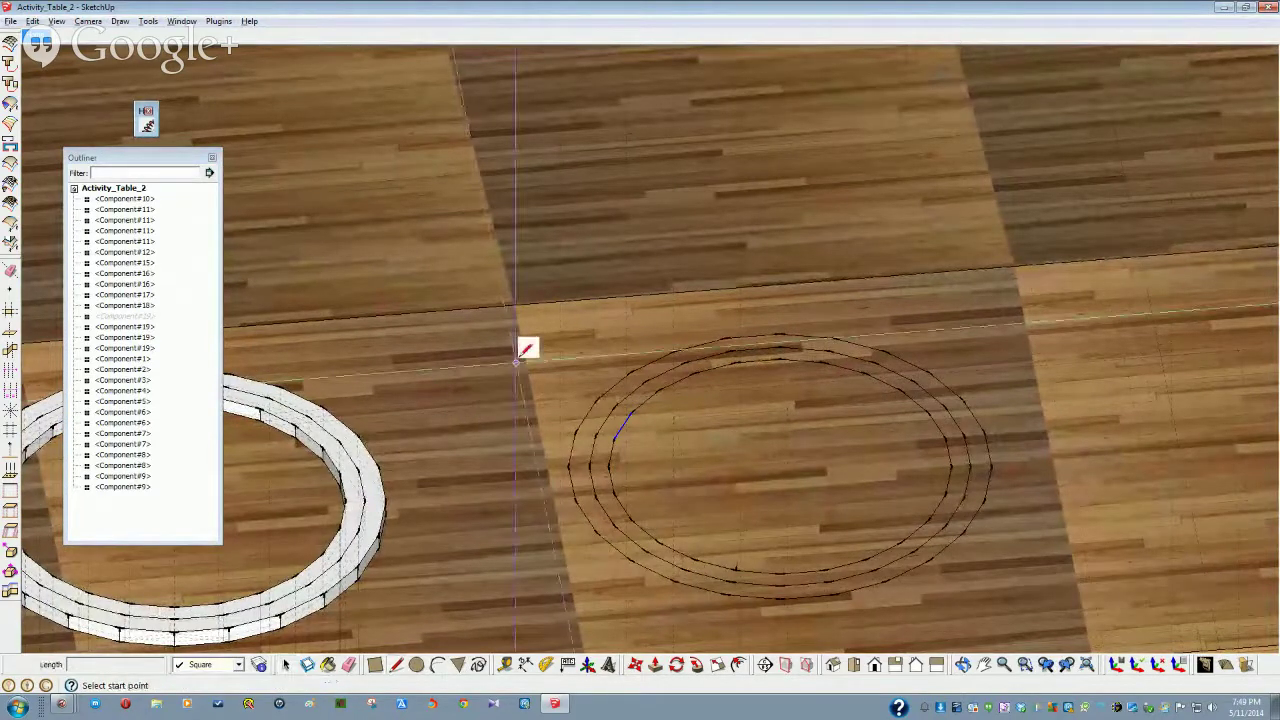
left_click(781, 357)
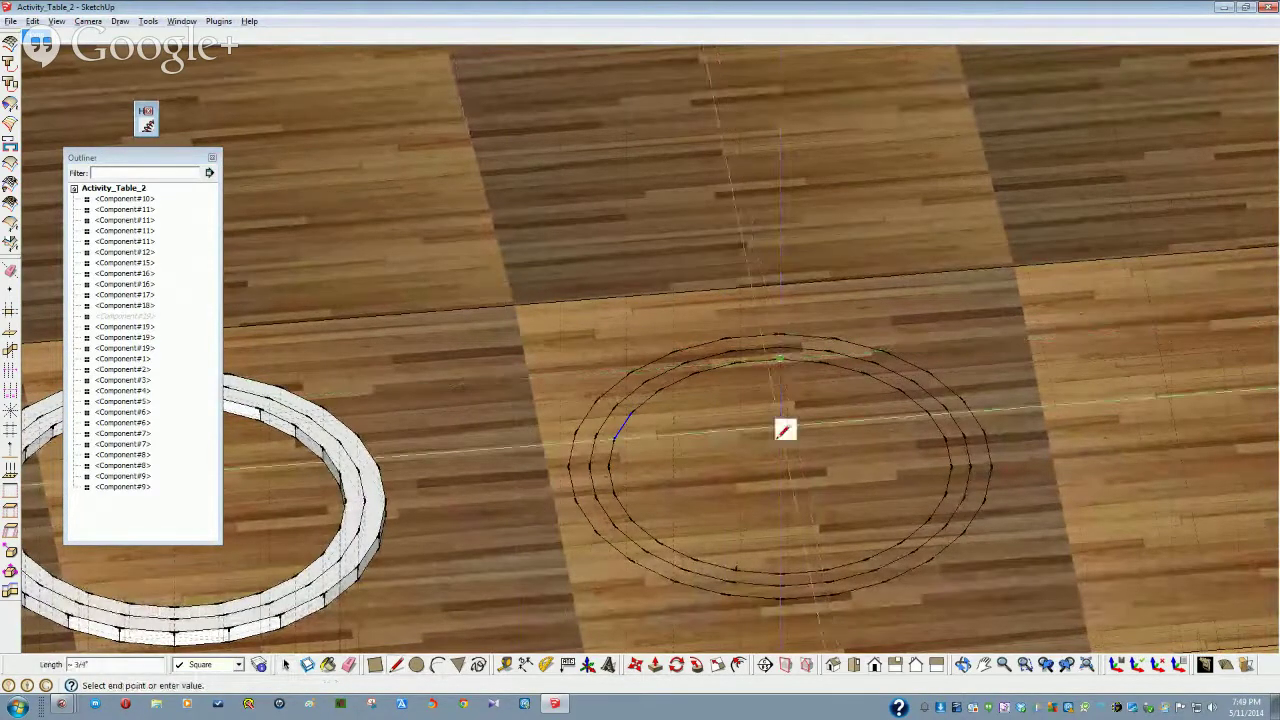
left_click(781, 571)
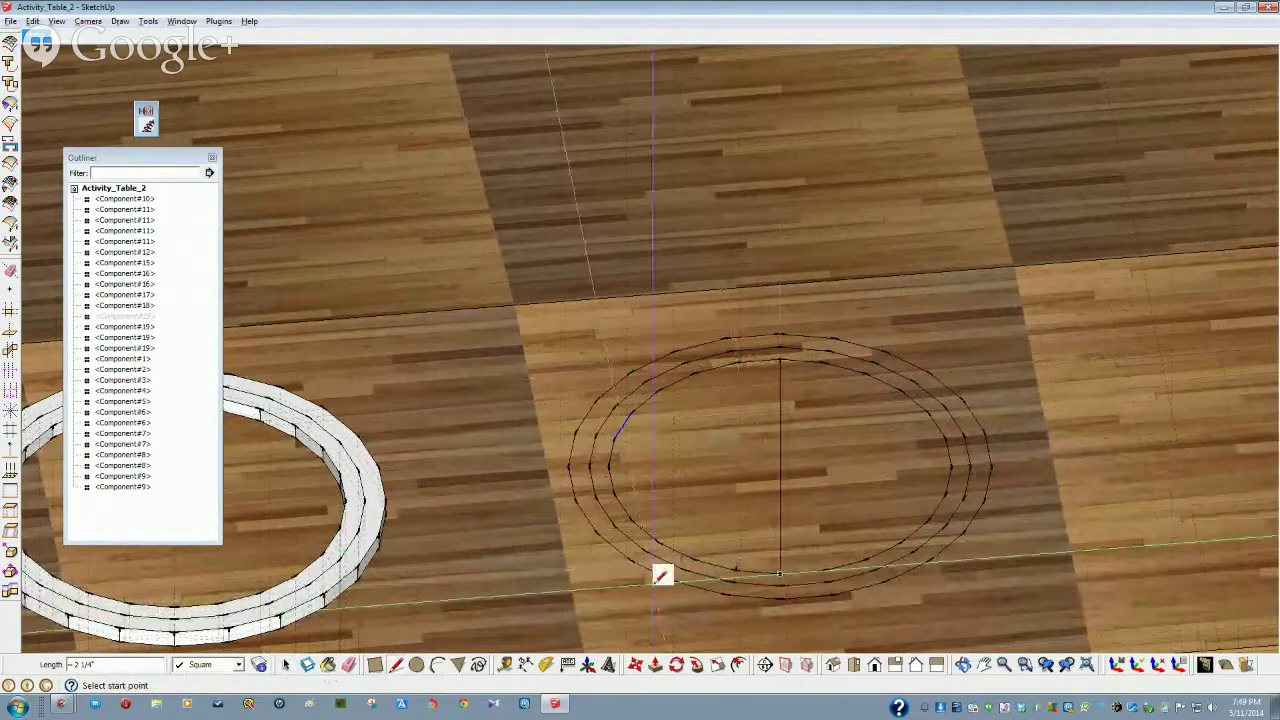
Draw a 24-sided circle with a 1 3/32" radius centred on the midpoint of the line across the ring
key("c")
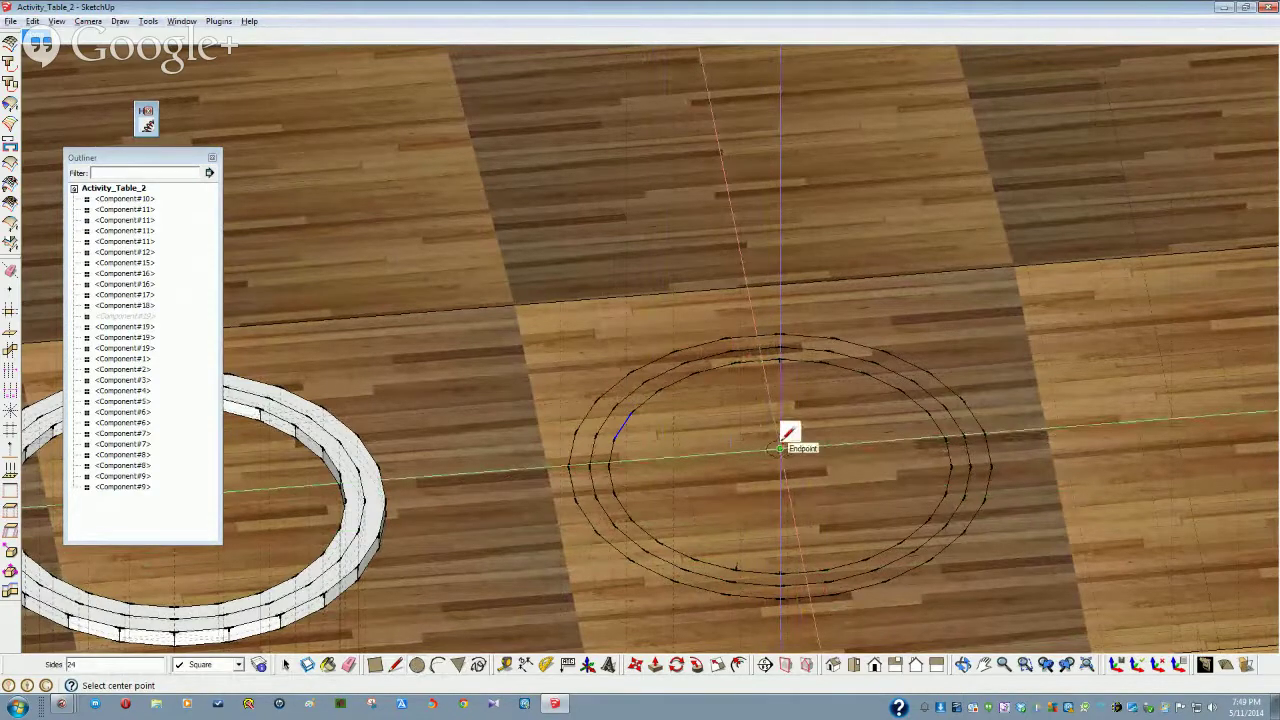
middle_click_drag(791, 434, 640, 491)
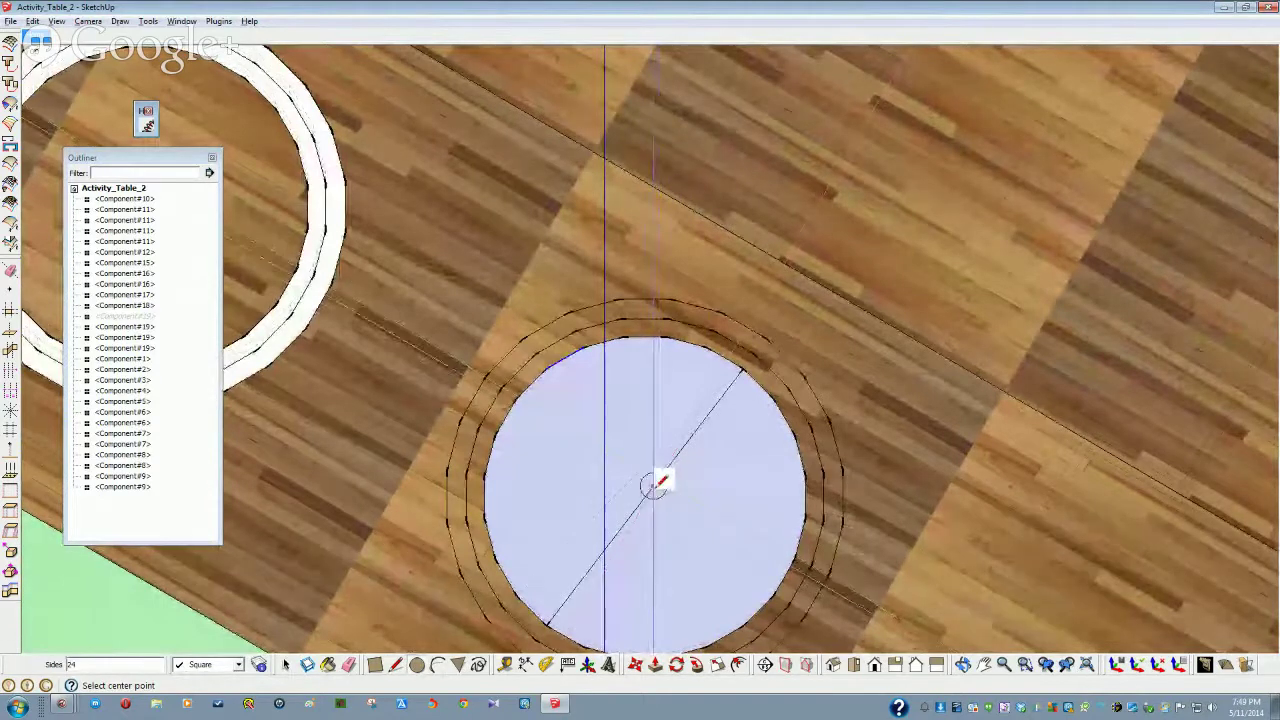
left_click(645, 494)
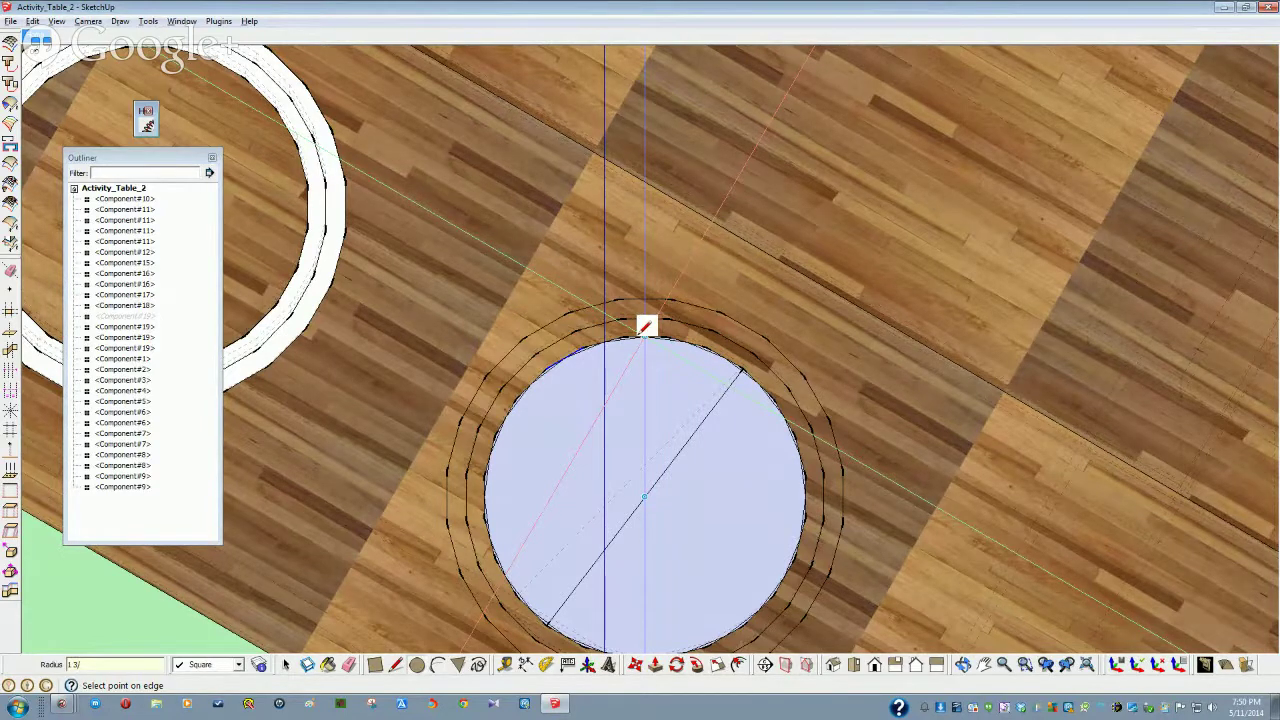
left_click(640, 334)
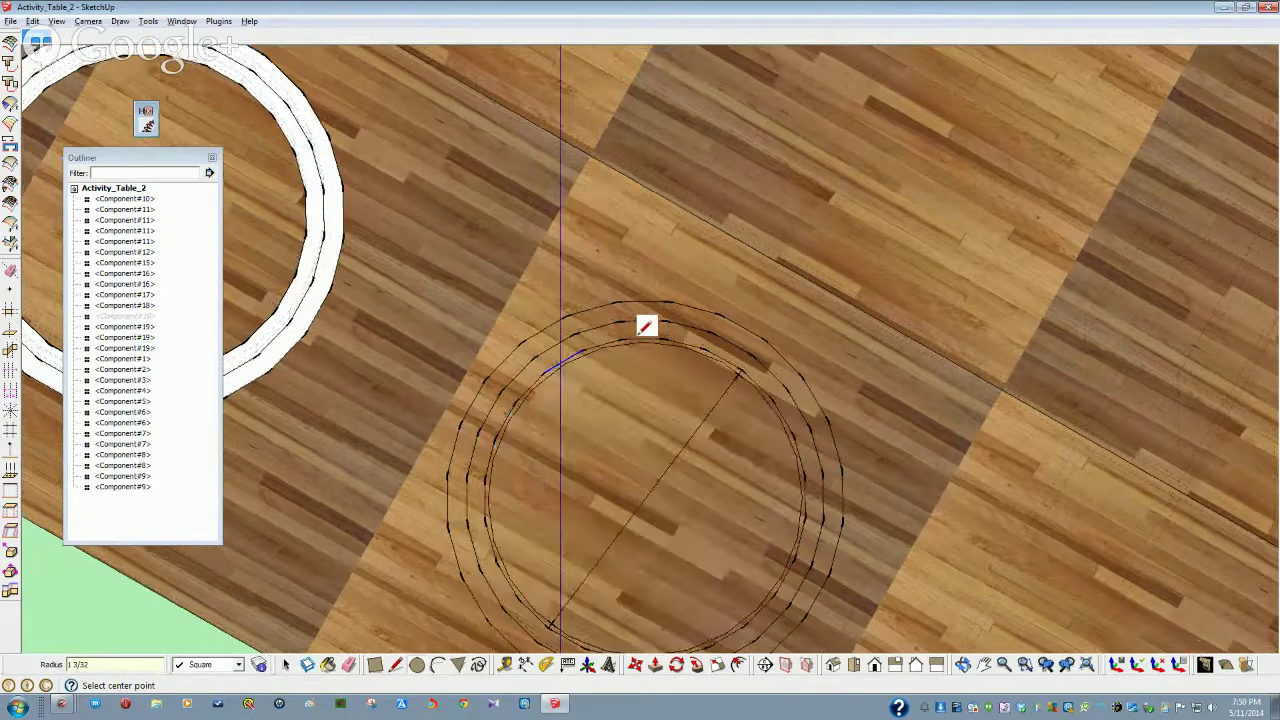
Undo the circle drawn from the midpoint of the line
middle_click_drag(640, 334, 624, 342)
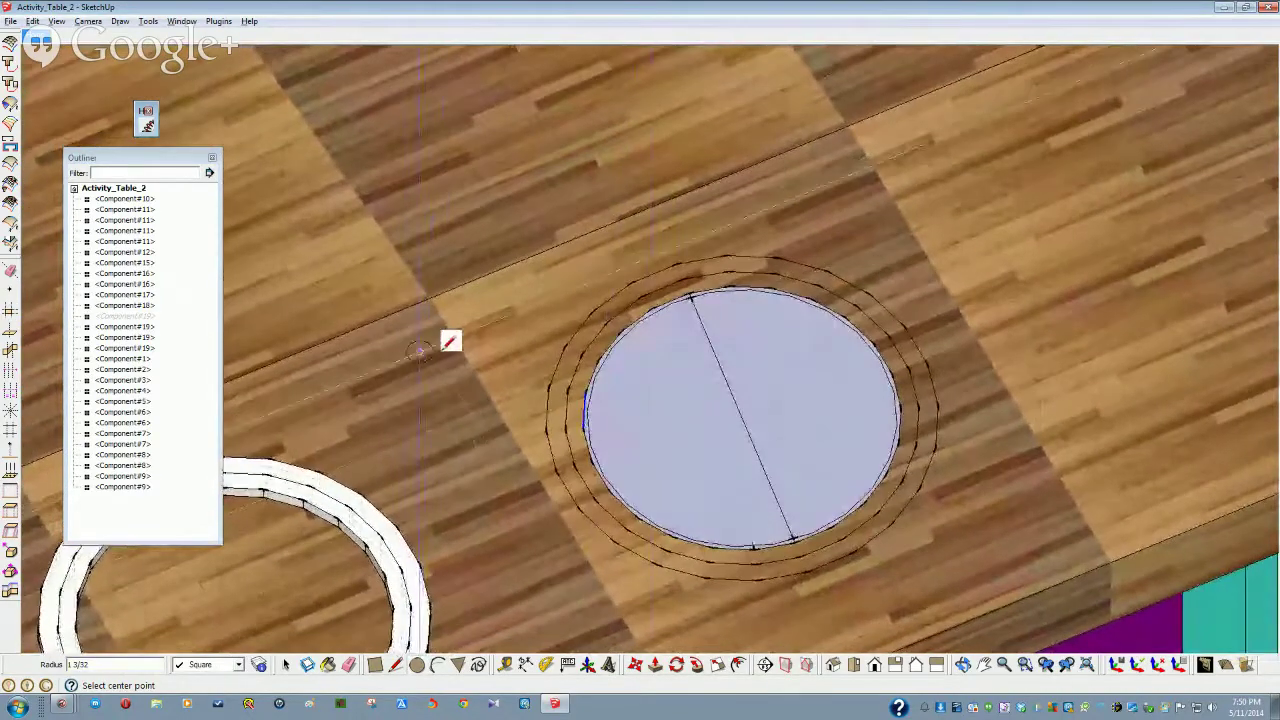
key("space")
left_click(703, 445)
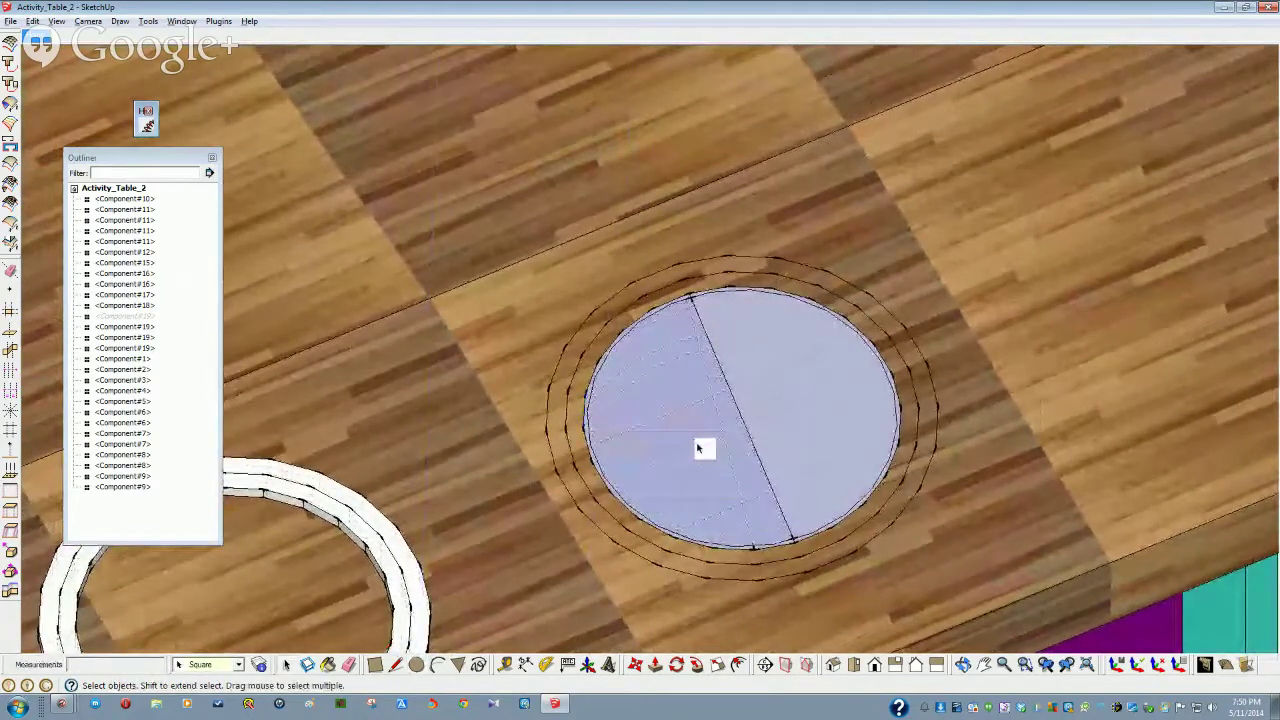
middle_click_drag(698, 448, 687, 450)
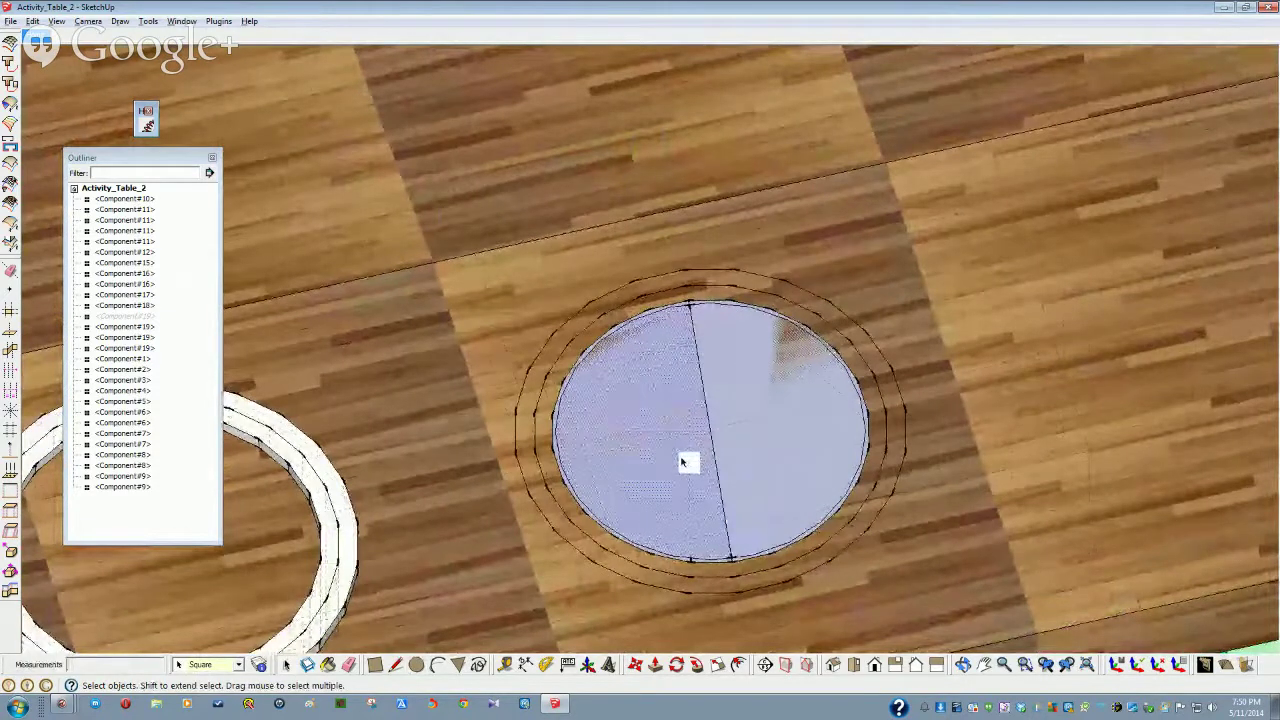
key("ctrl+z")
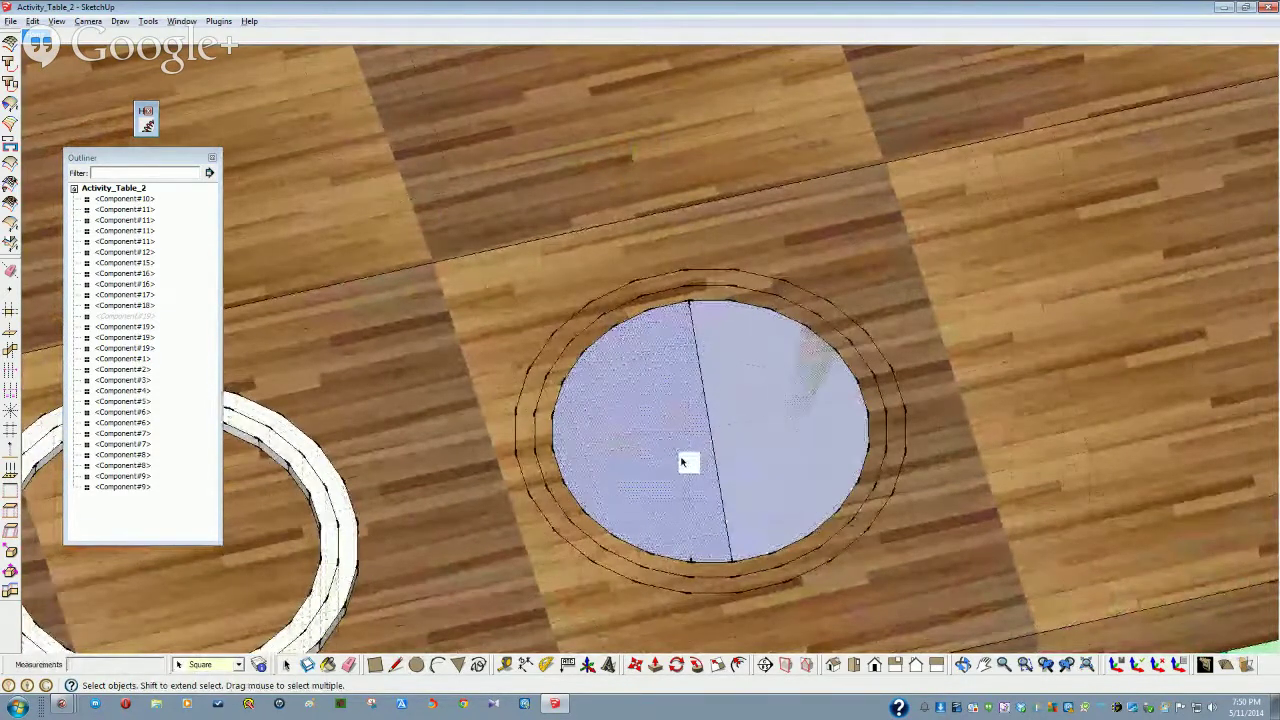
Delete the two half-disc faces inside the innermost ring while keeping the line that divides them
key("Delete")
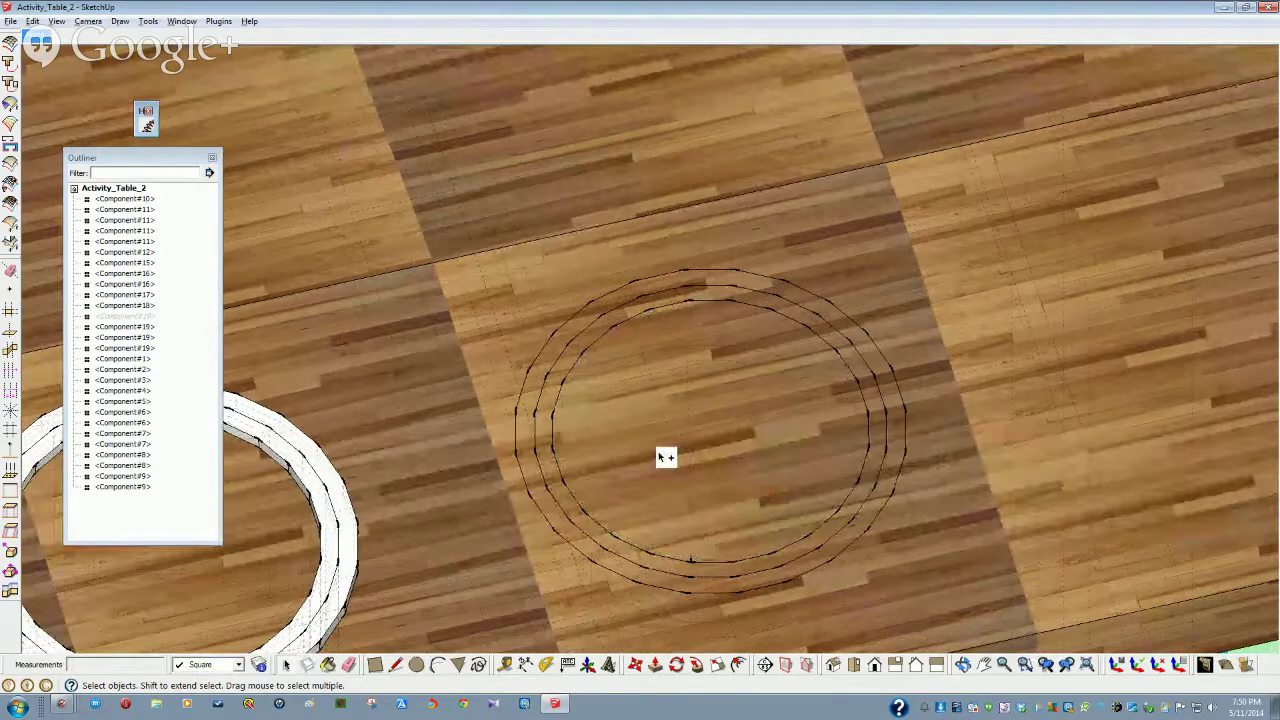
key("ctrl+z")
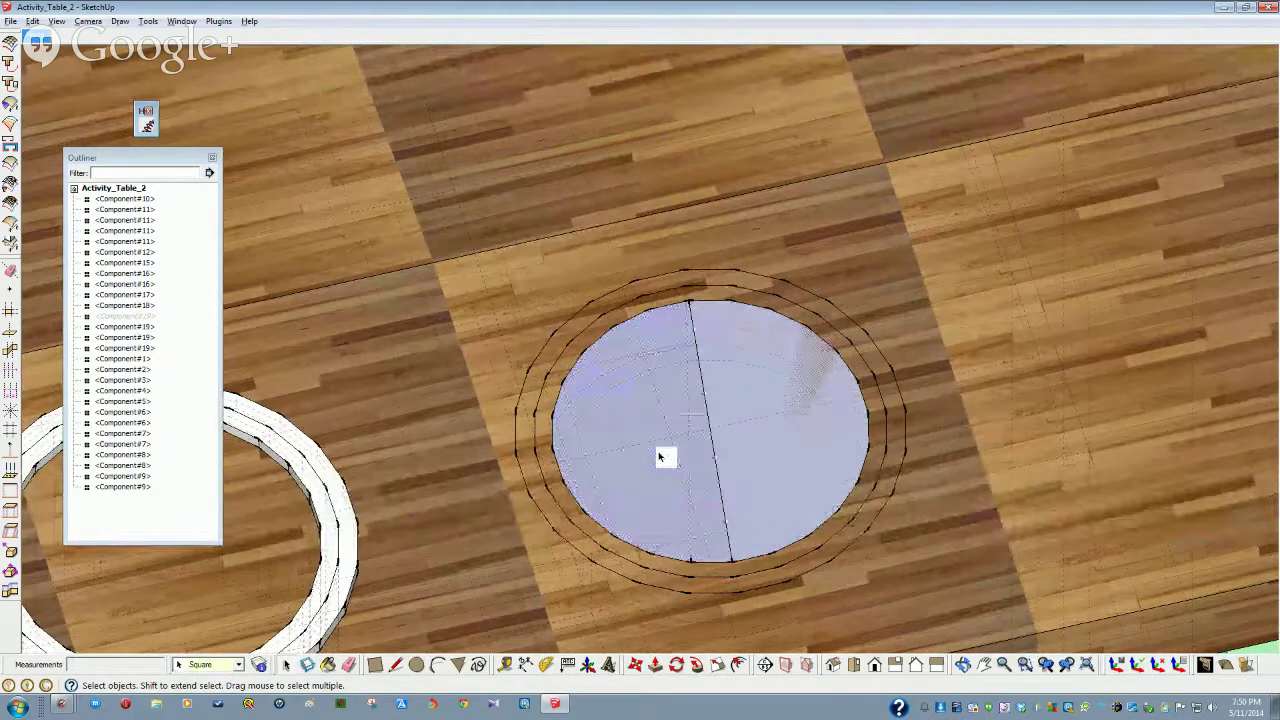
left_click(663, 451, "shift")
left_click(751, 449, "shift")
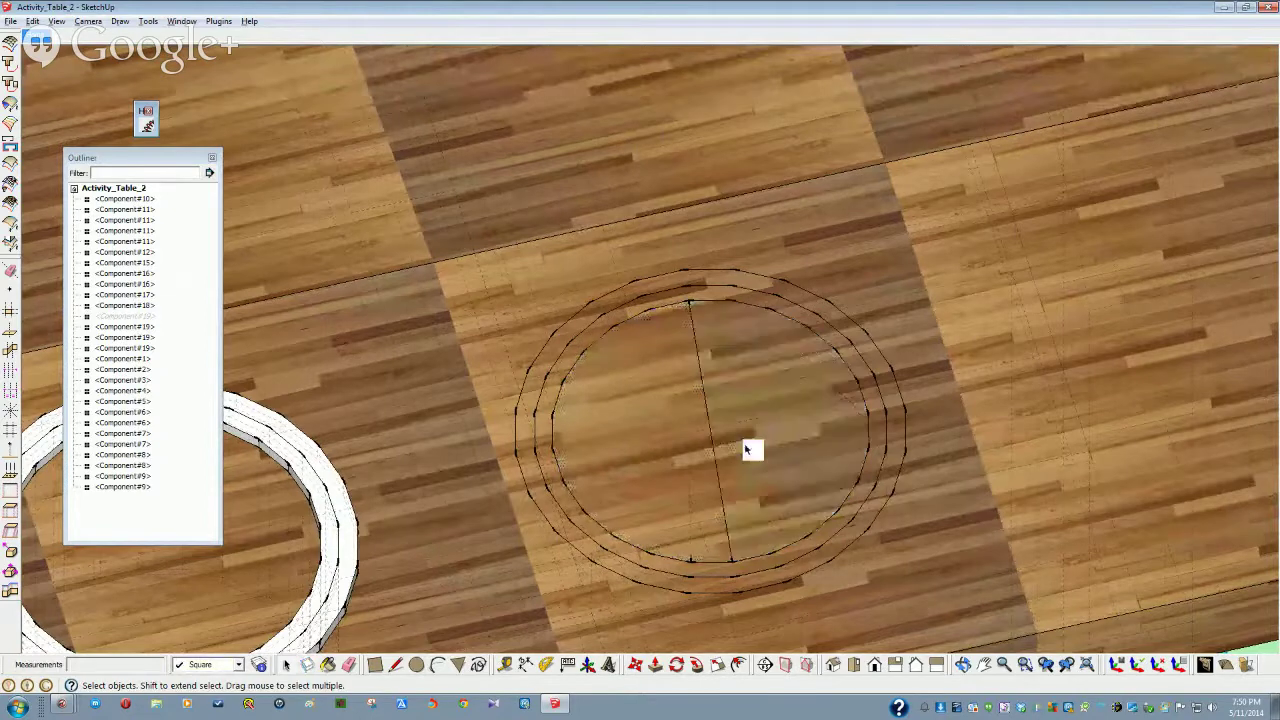
Draw a 24-sided circle with a 1 3/32" radius inside the board component, centred on the guide line across the innermost ring
double_click(658, 449)
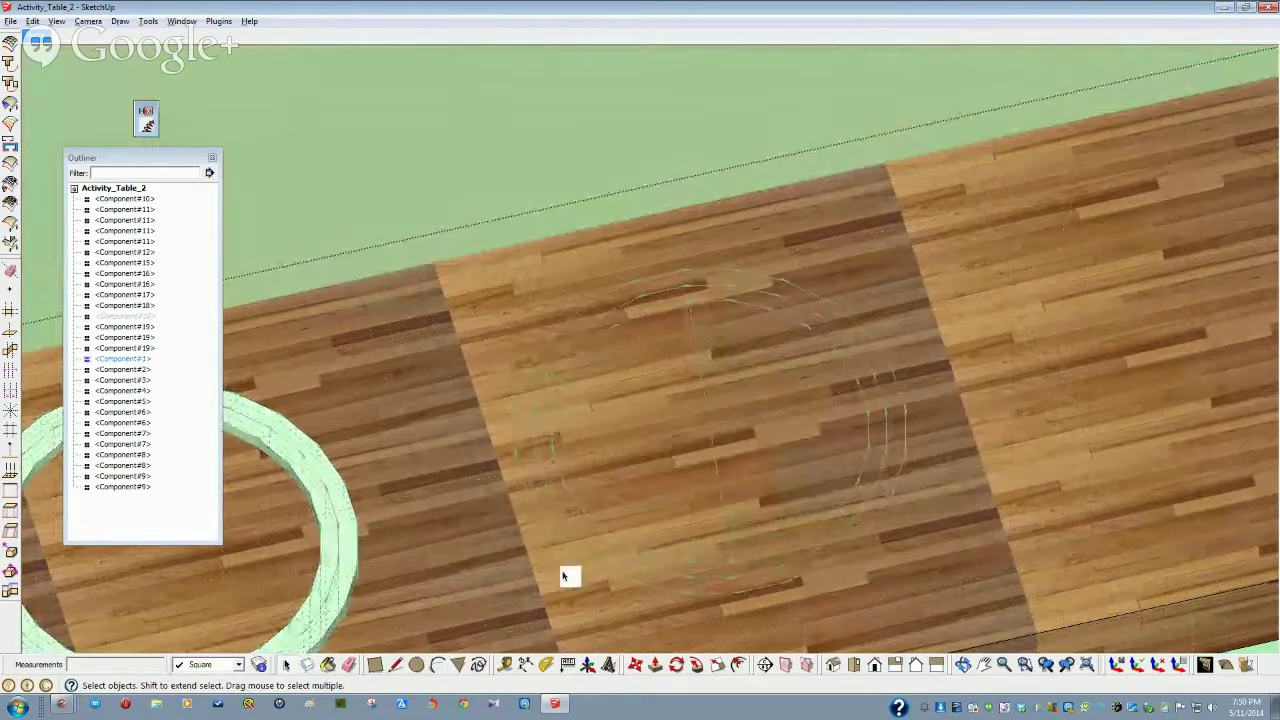
left_click(416, 664)
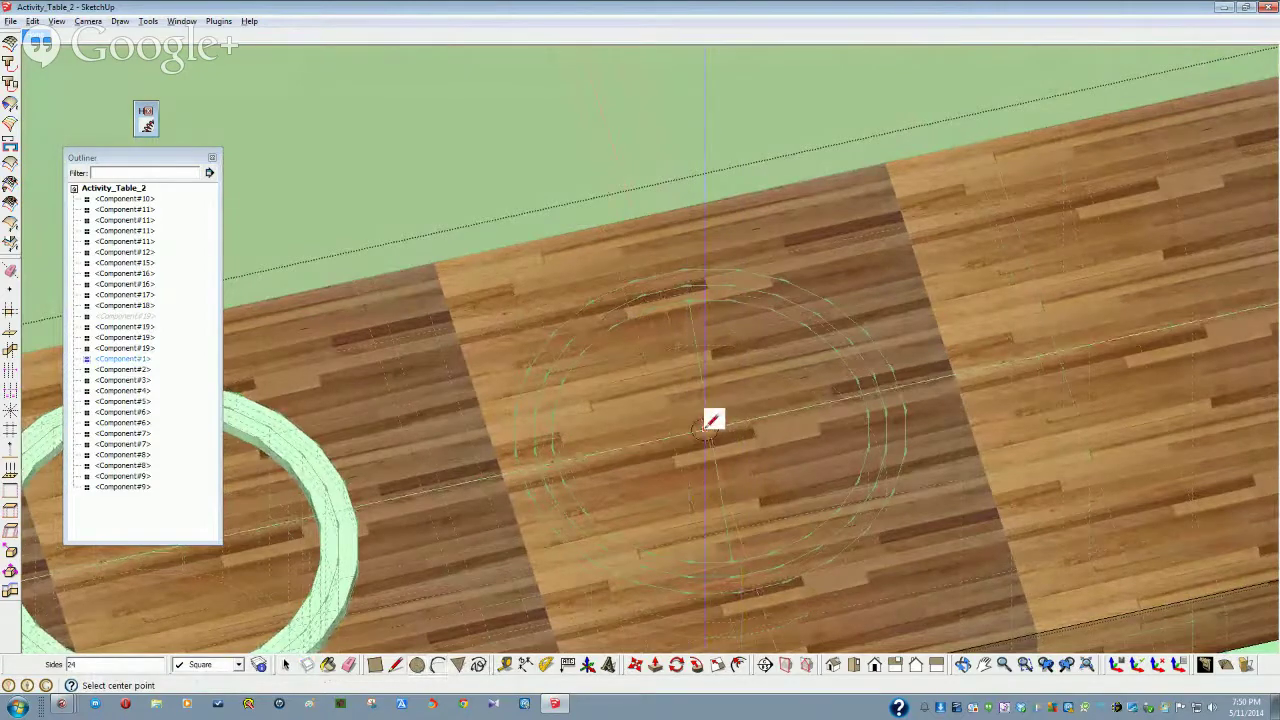
scroll(714, 423, "up", 1)
middle_click_drag(710, 425, 643, 357)
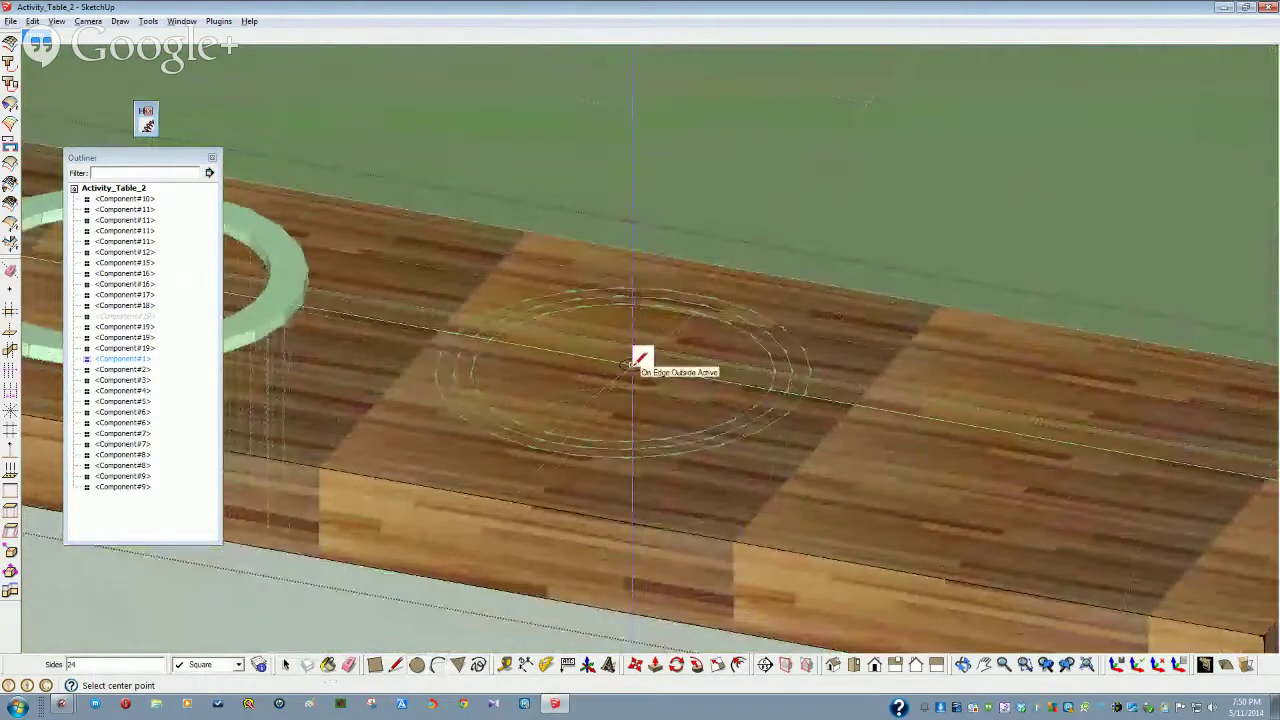
left_click(633, 364)
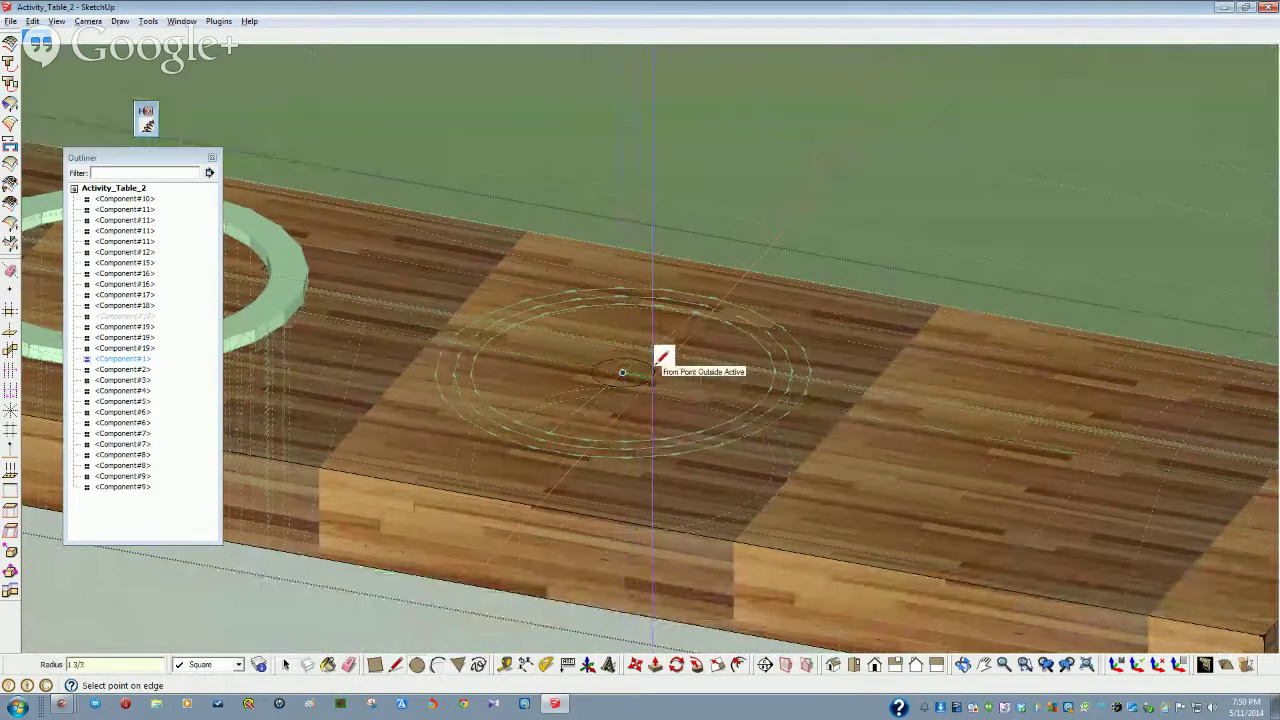
key("Return")
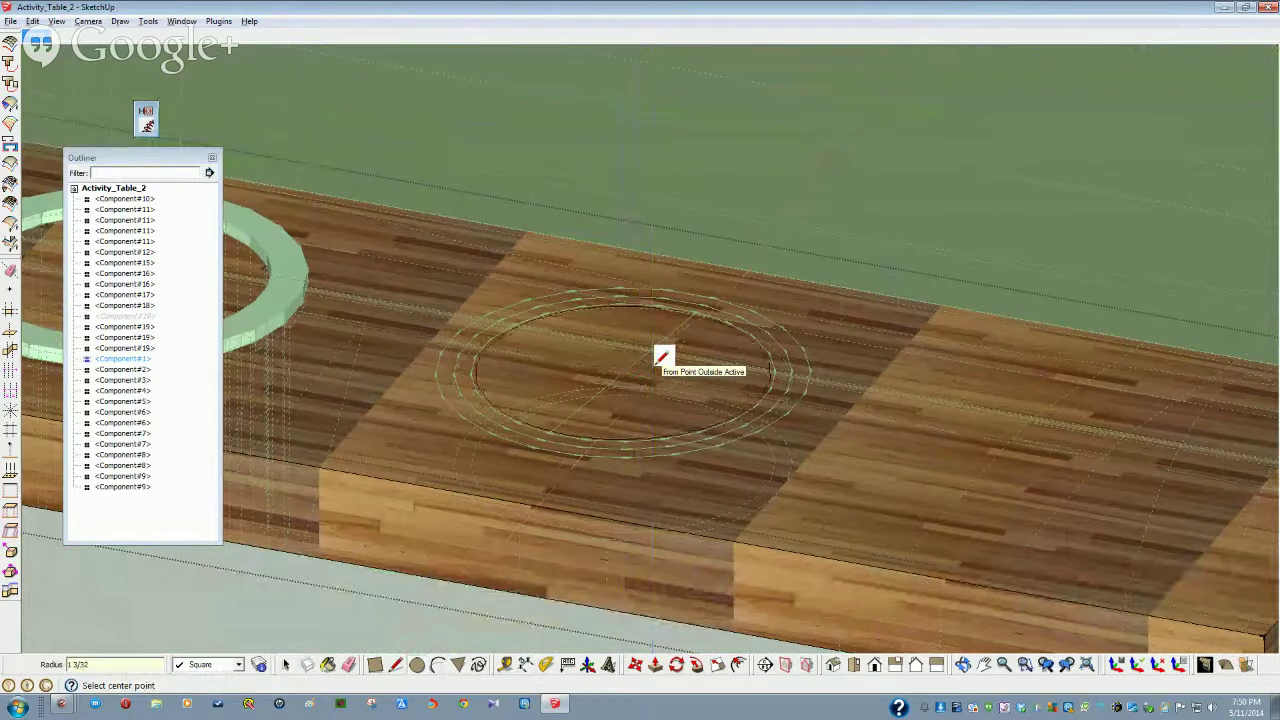
key("space")
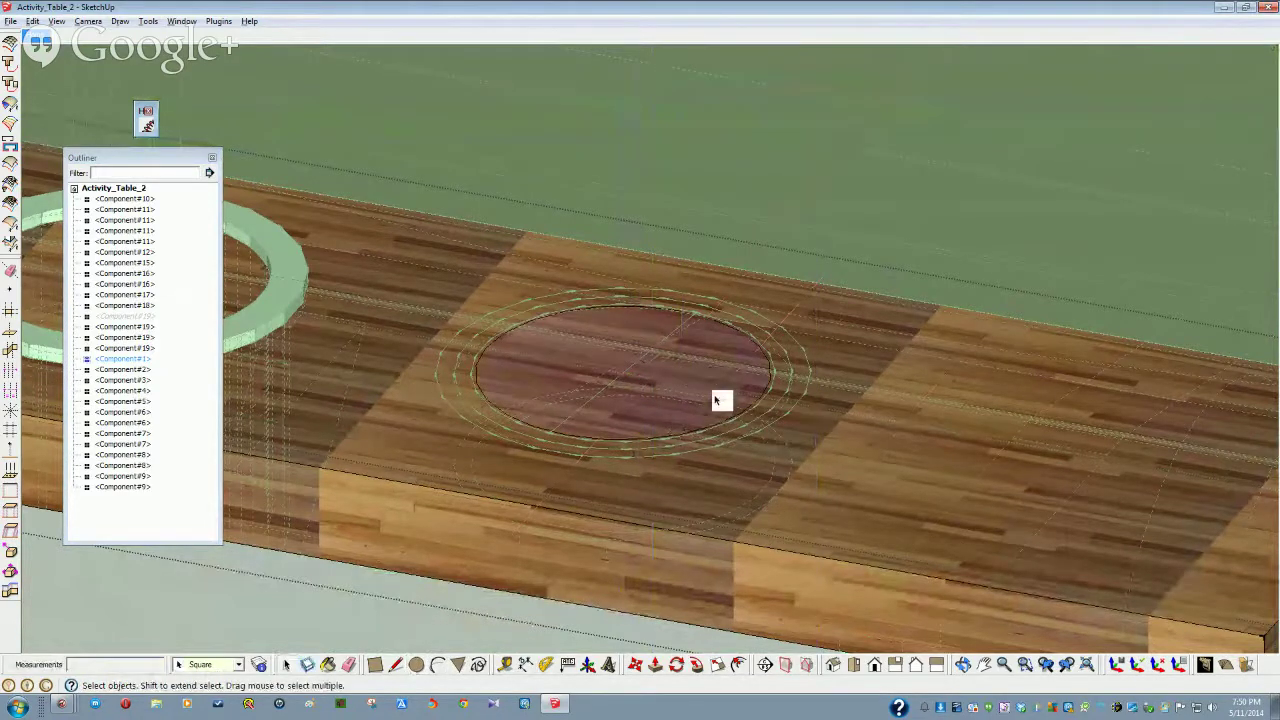
Push the circular face down 3/4" with Push/Pull to cut the cup hole through the board
middle_click_drag(715, 398, 665, 440)
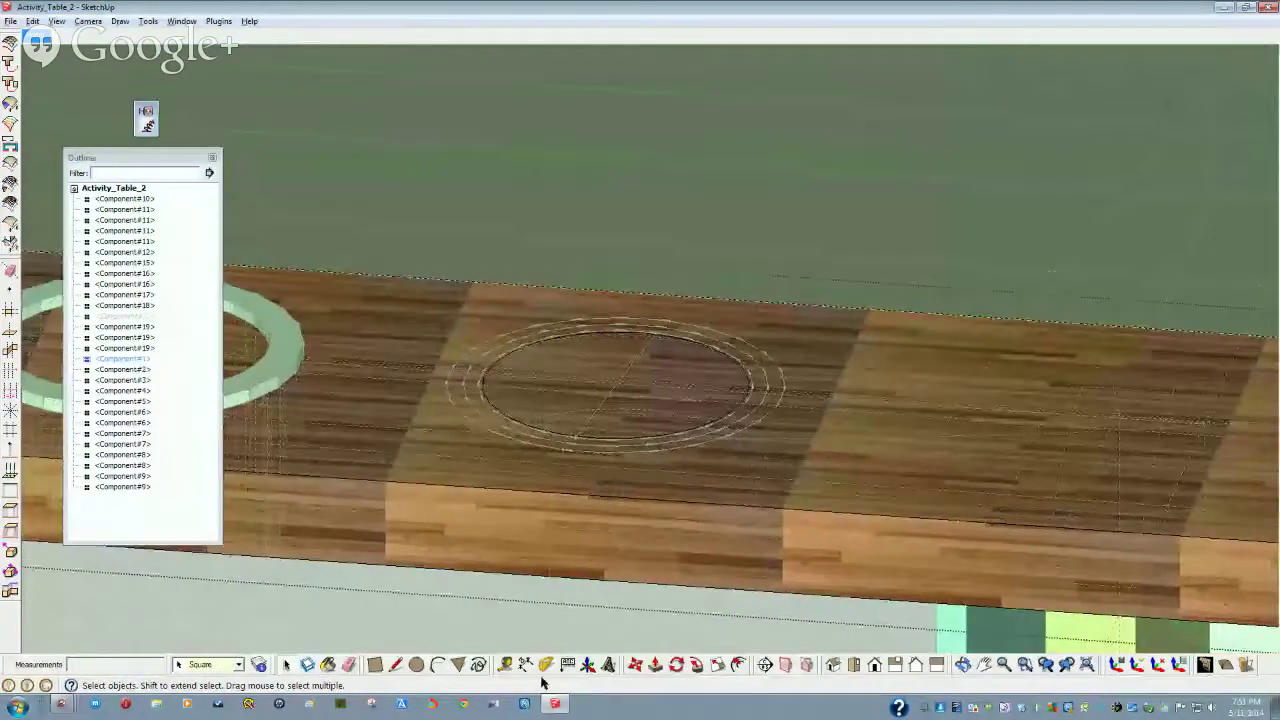
left_click(655, 665)
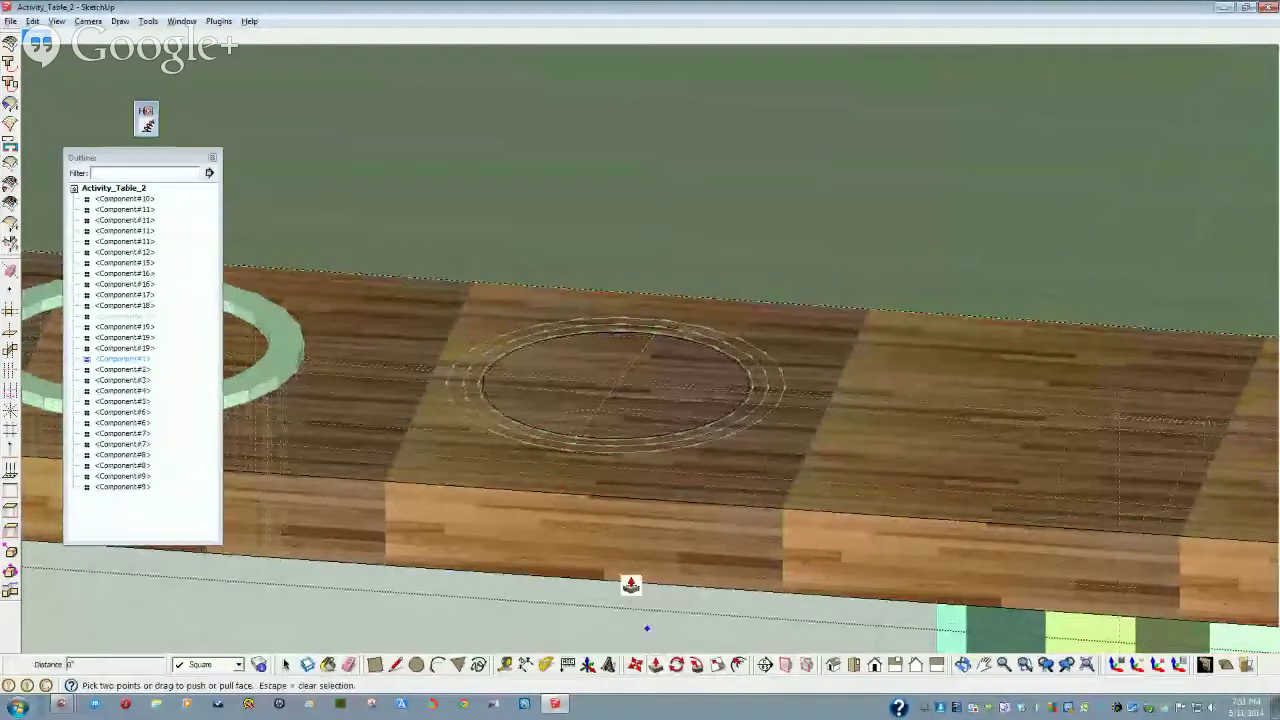
left_click_drag(628, 427, 628, 440)
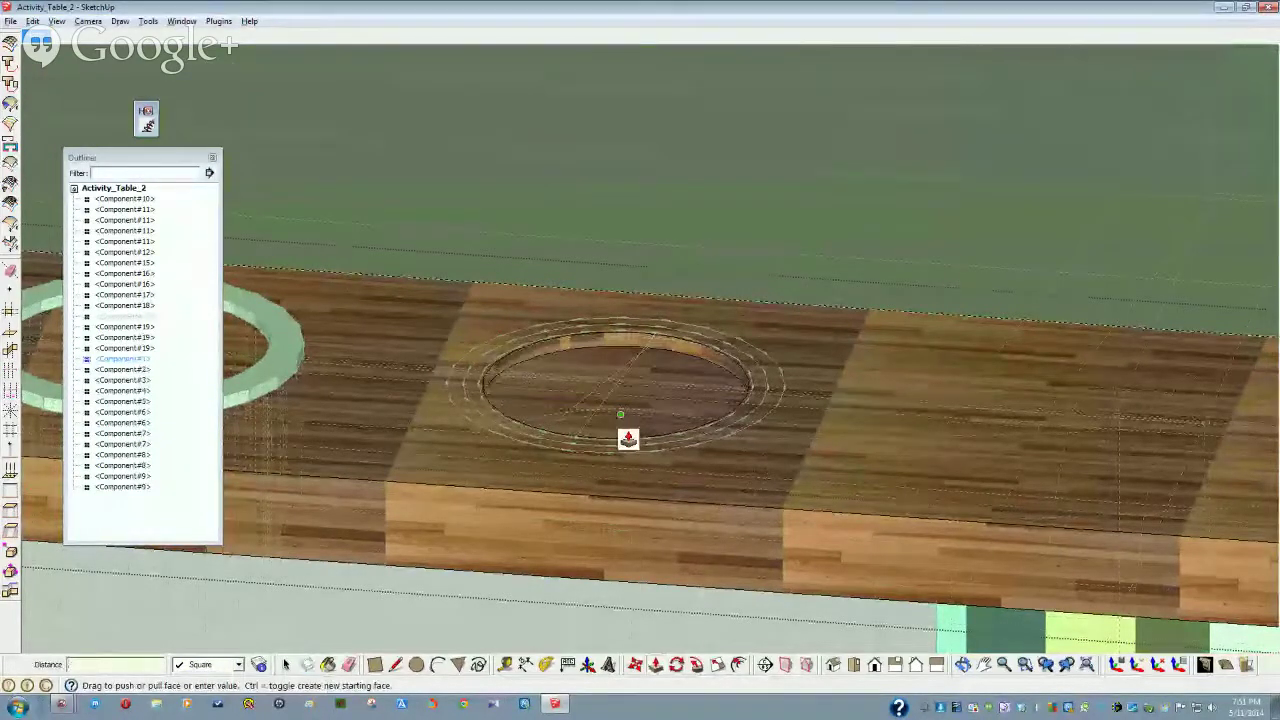
type("3/4")
key("Return")
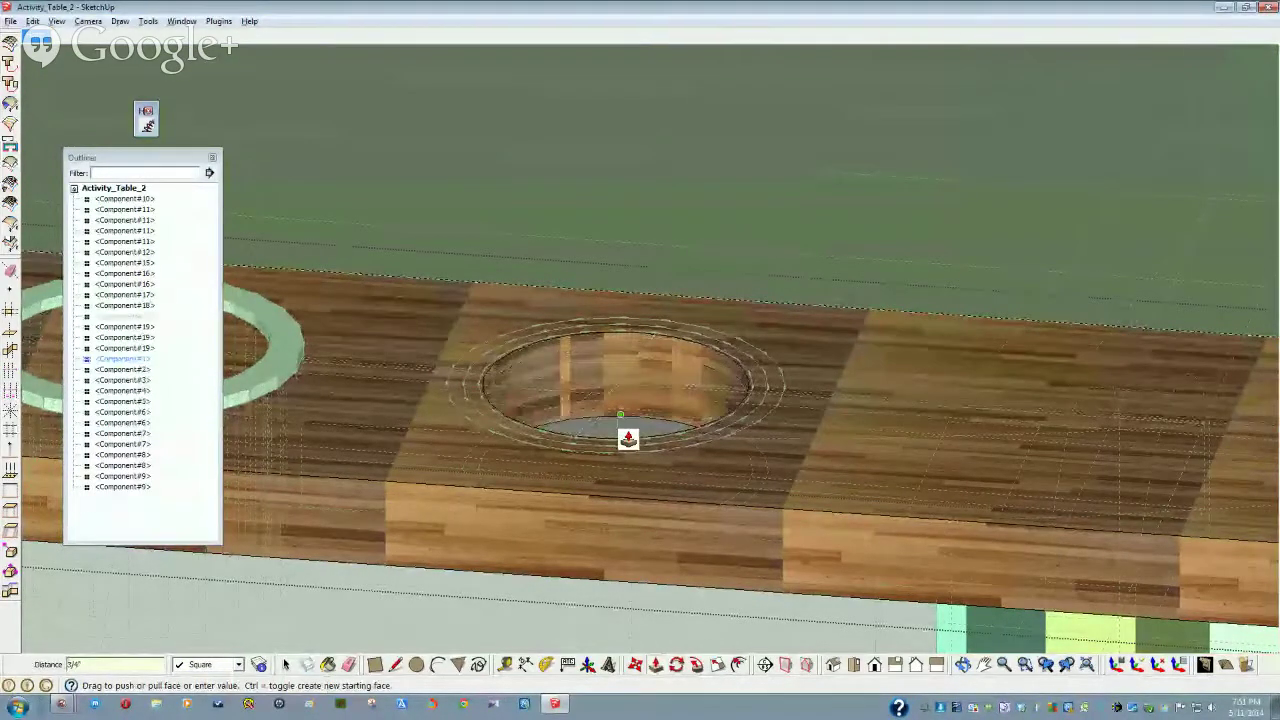
scroll(628, 440, "down", 3)
key("space")
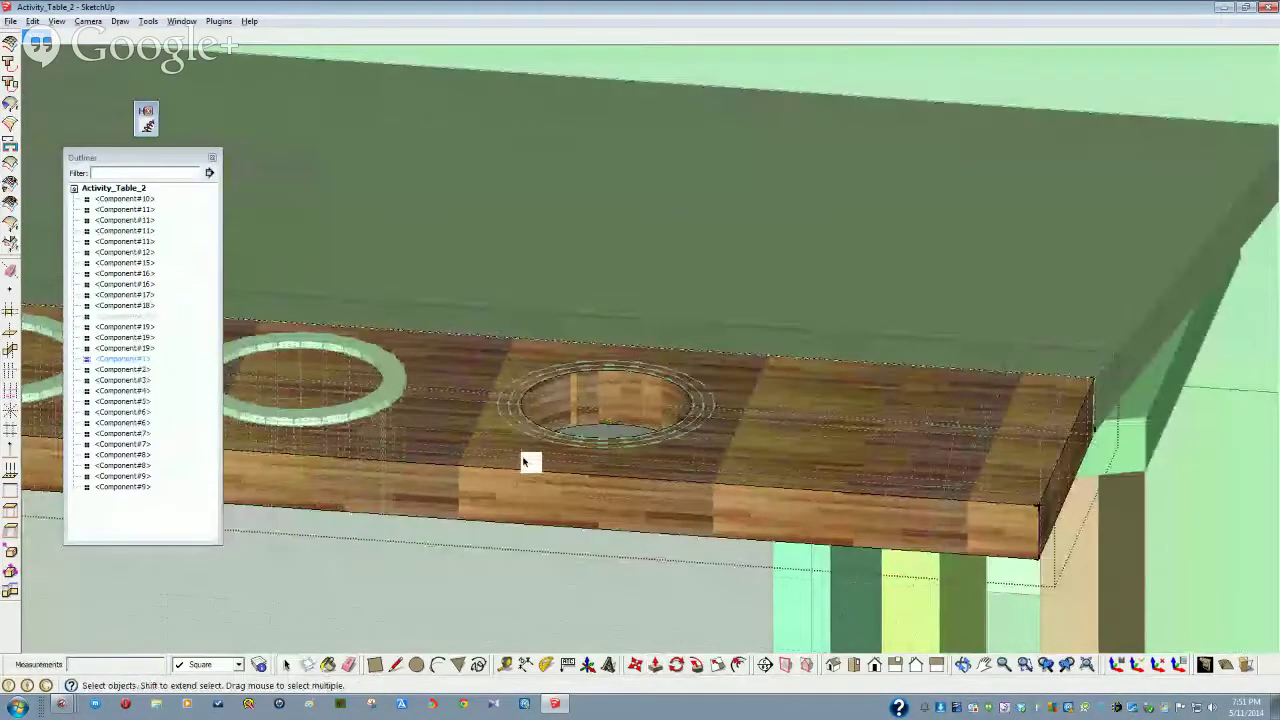
scroll(522, 462, "down", 6)
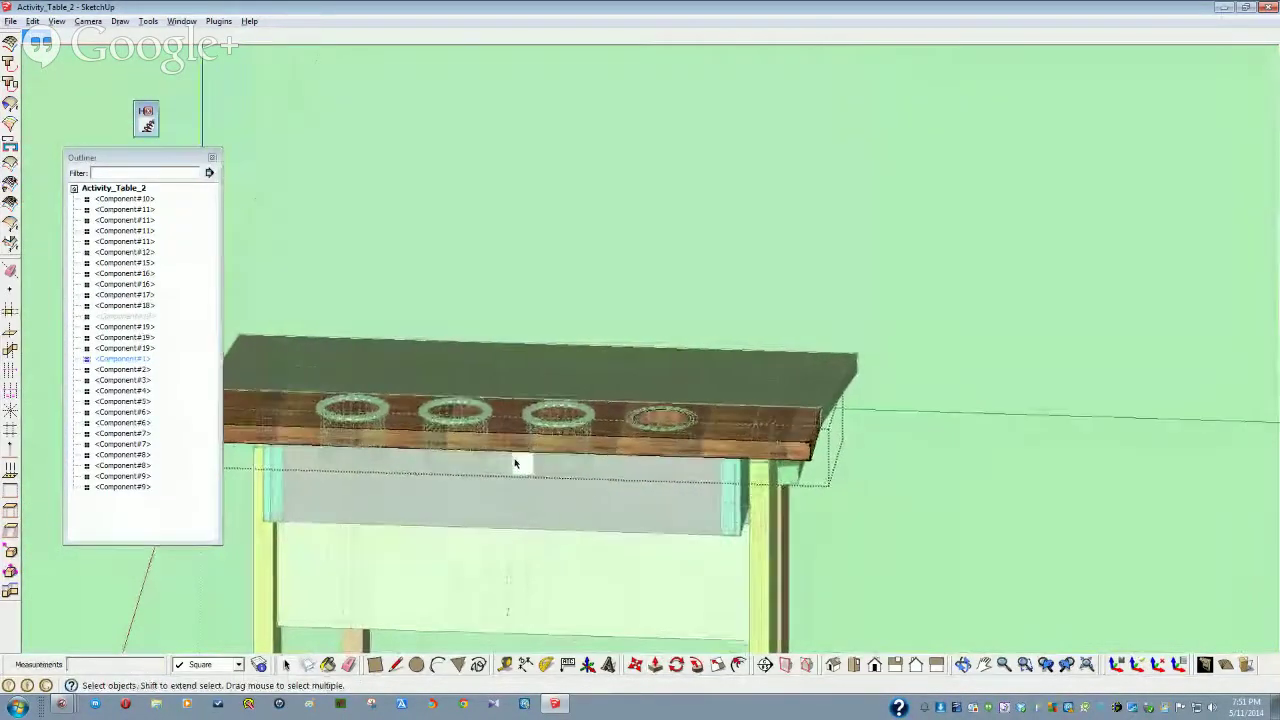
left_click(144, 199)
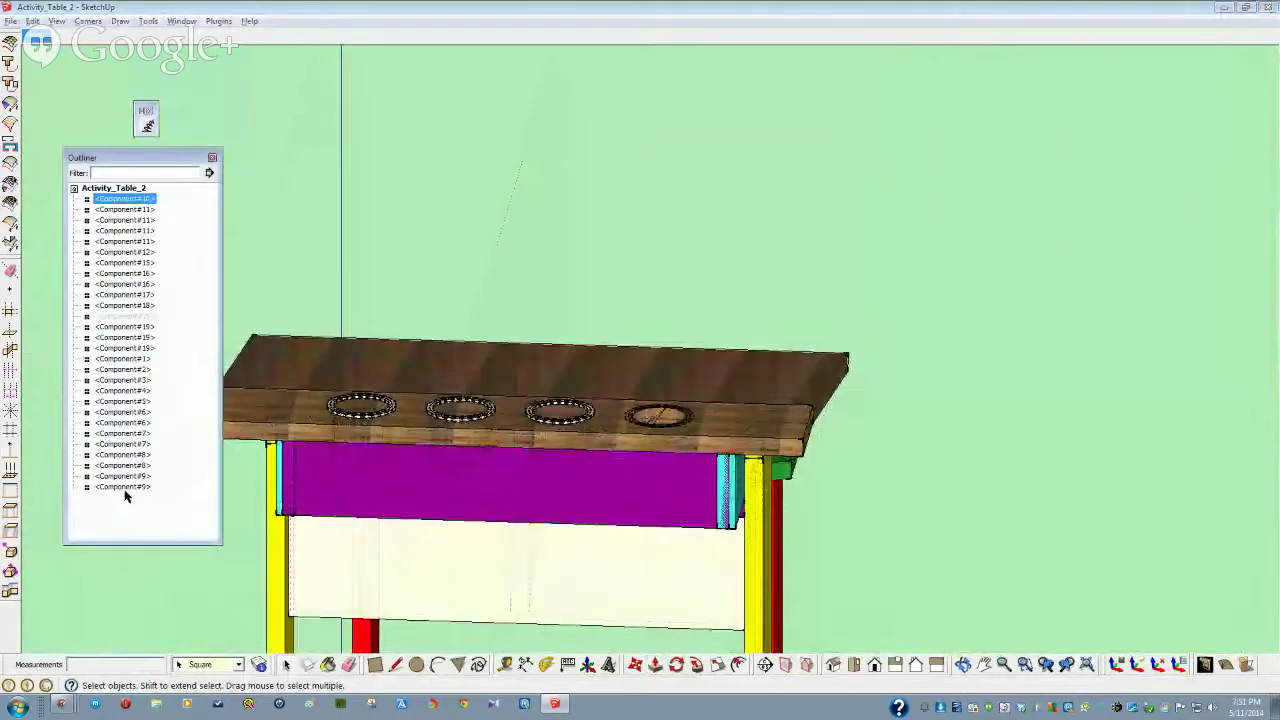
left_click(126, 488, "shift")
right_click(126, 224)
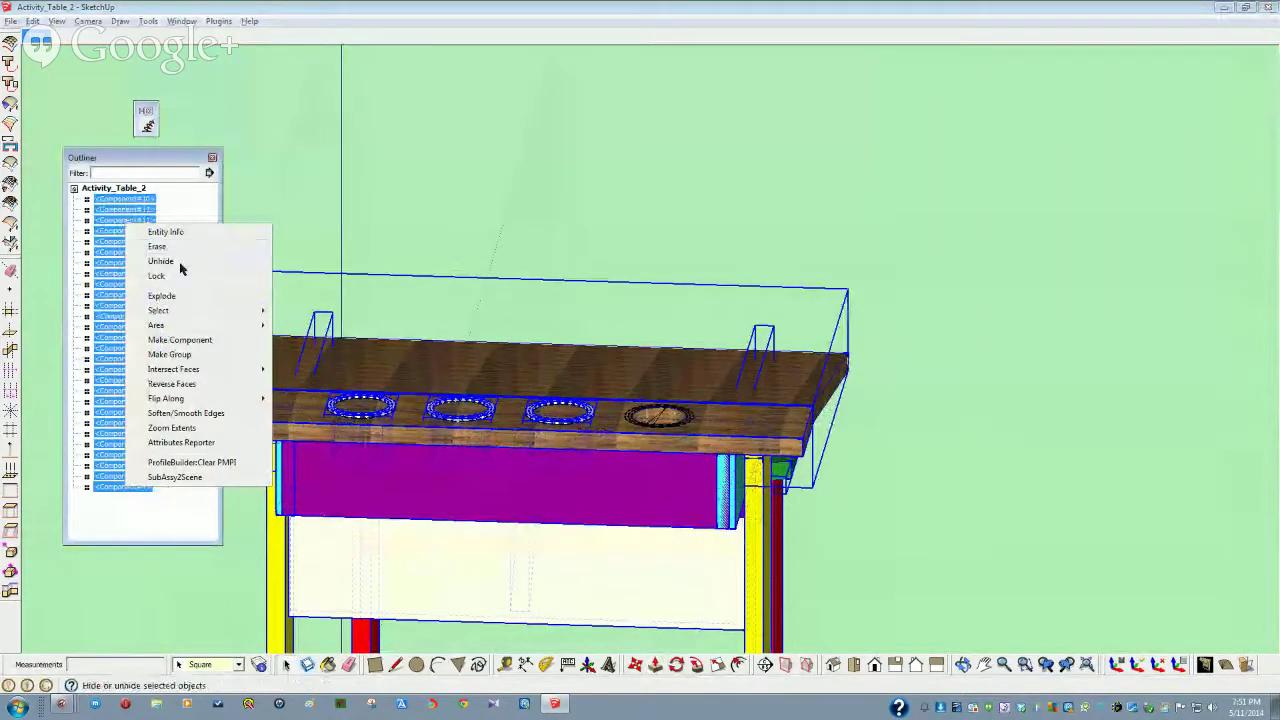
left_click(280, 194)
left_click(148, 190)
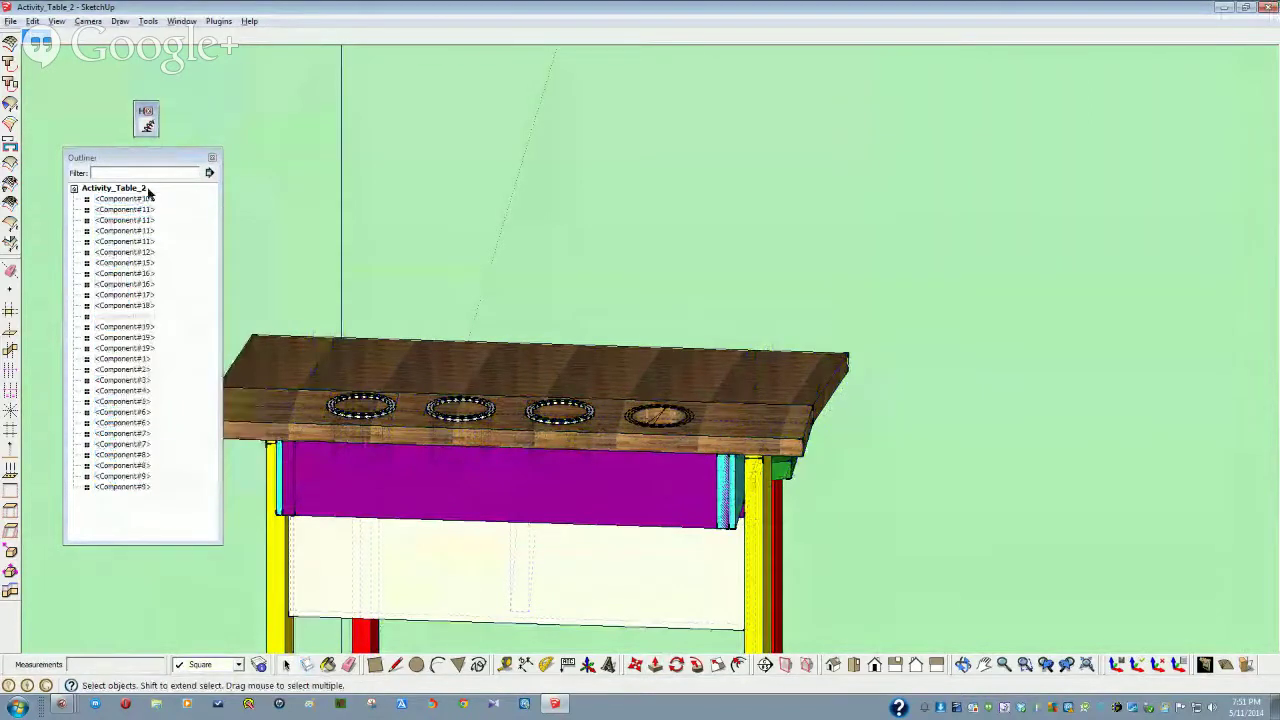
Hide all the table's components in two batches, leaving only the loose intersection geometry in view
left_click(141, 199)
left_click(130, 305, "shift")
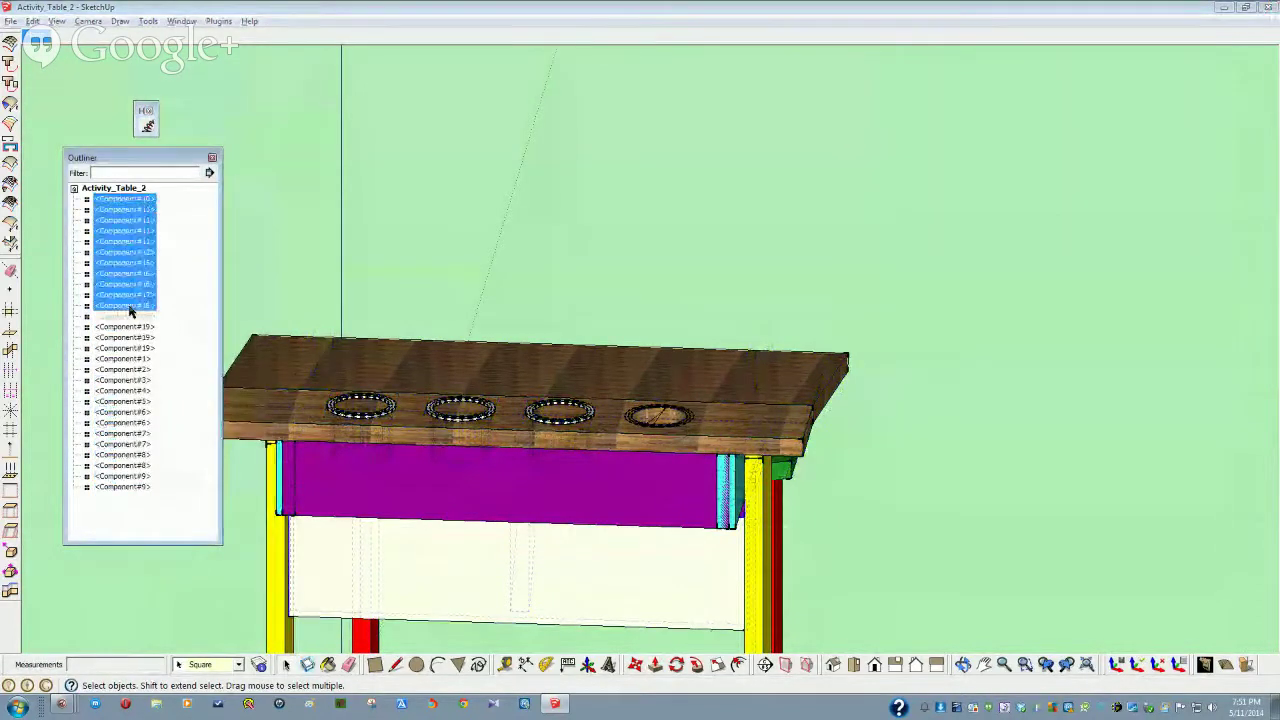
right_click(131, 307)
left_click(161, 344)
left_click(123, 327)
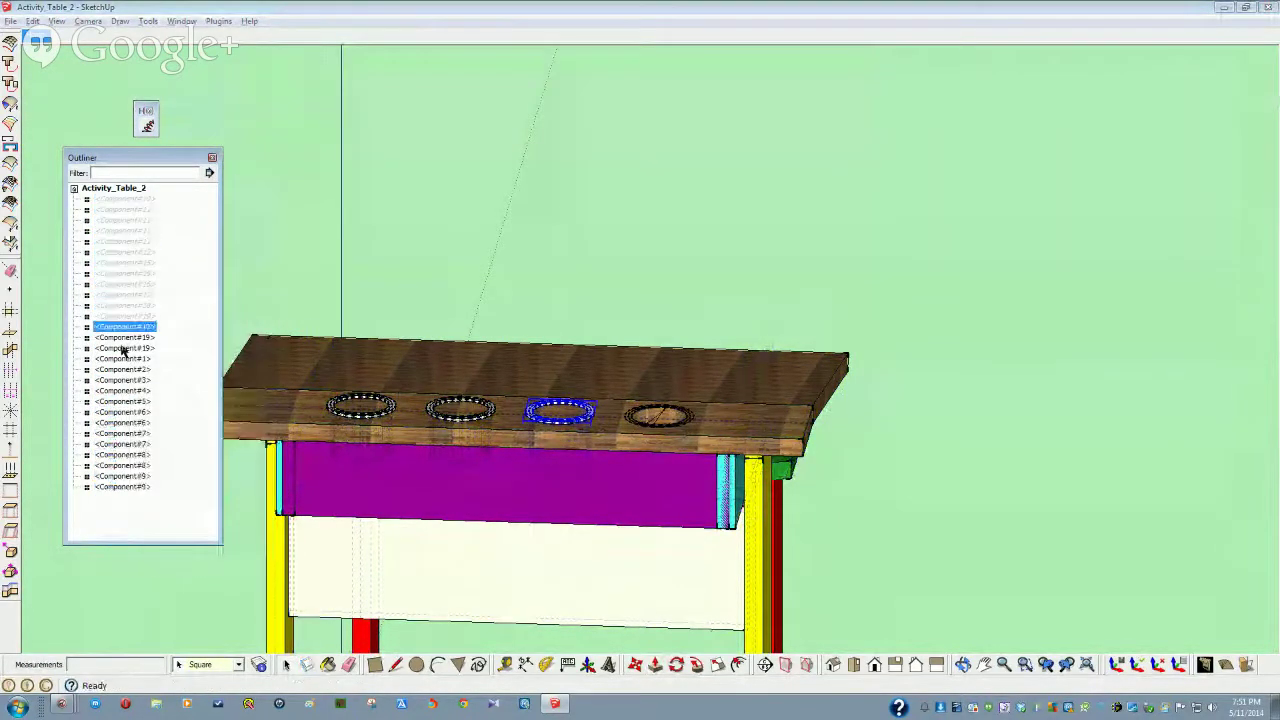
left_click(115, 488, "shift")
right_click(120, 487)
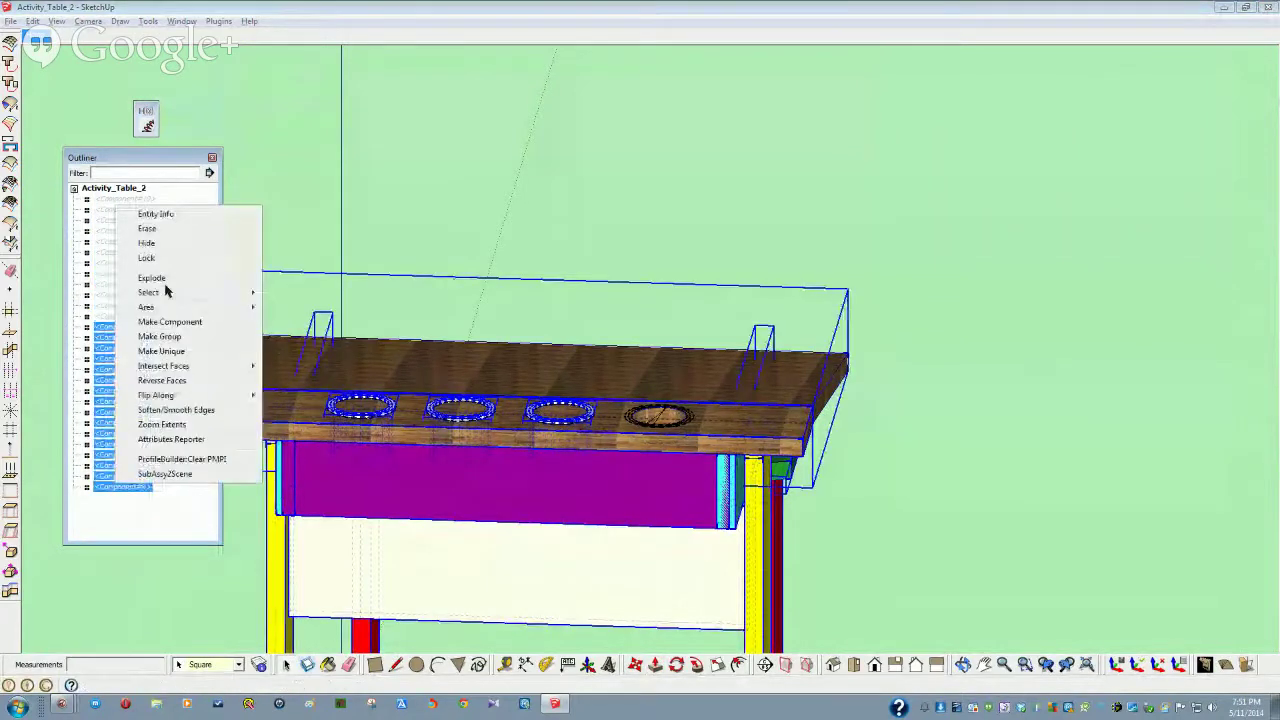
left_click(160, 245)
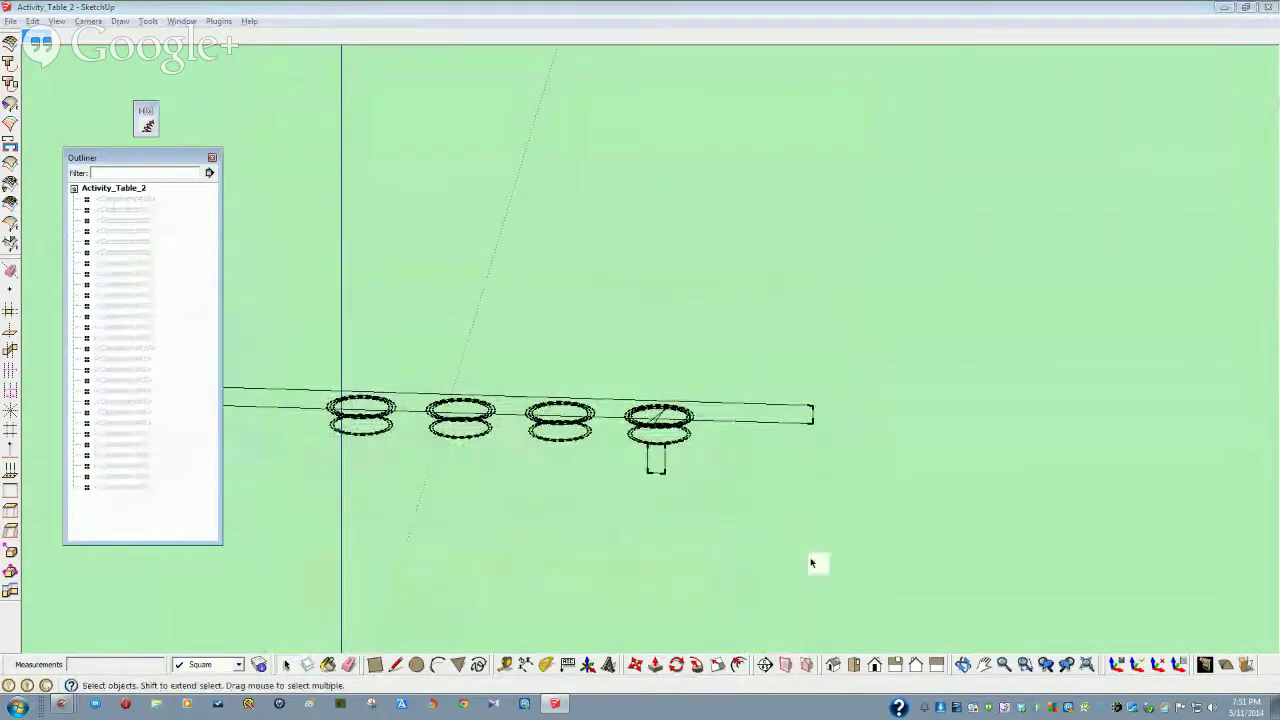
Delete all the loose intersection rings and leftover edges
scroll(911, 540, "down", 1)
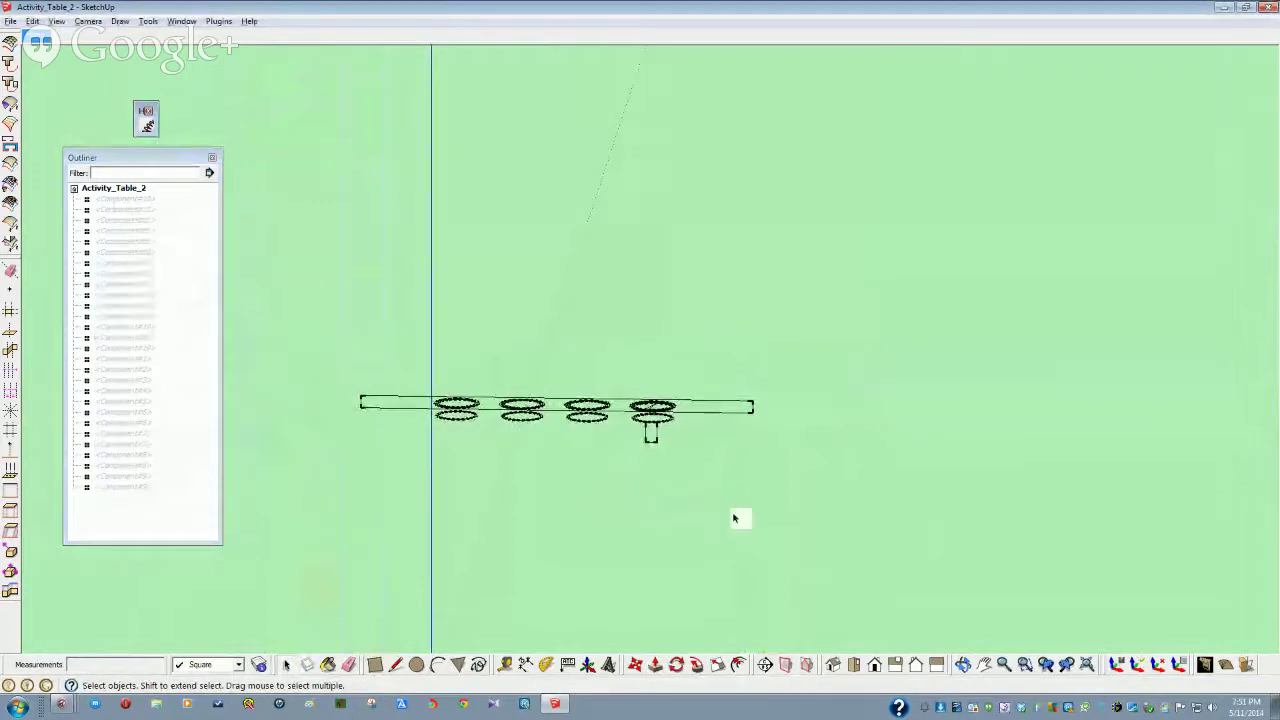
mouse_move(778, 494)
left_mouse_down()
mouse_move(392, 358)
mouse_move(316, 351)
left_mouse_up()
key("Delete")
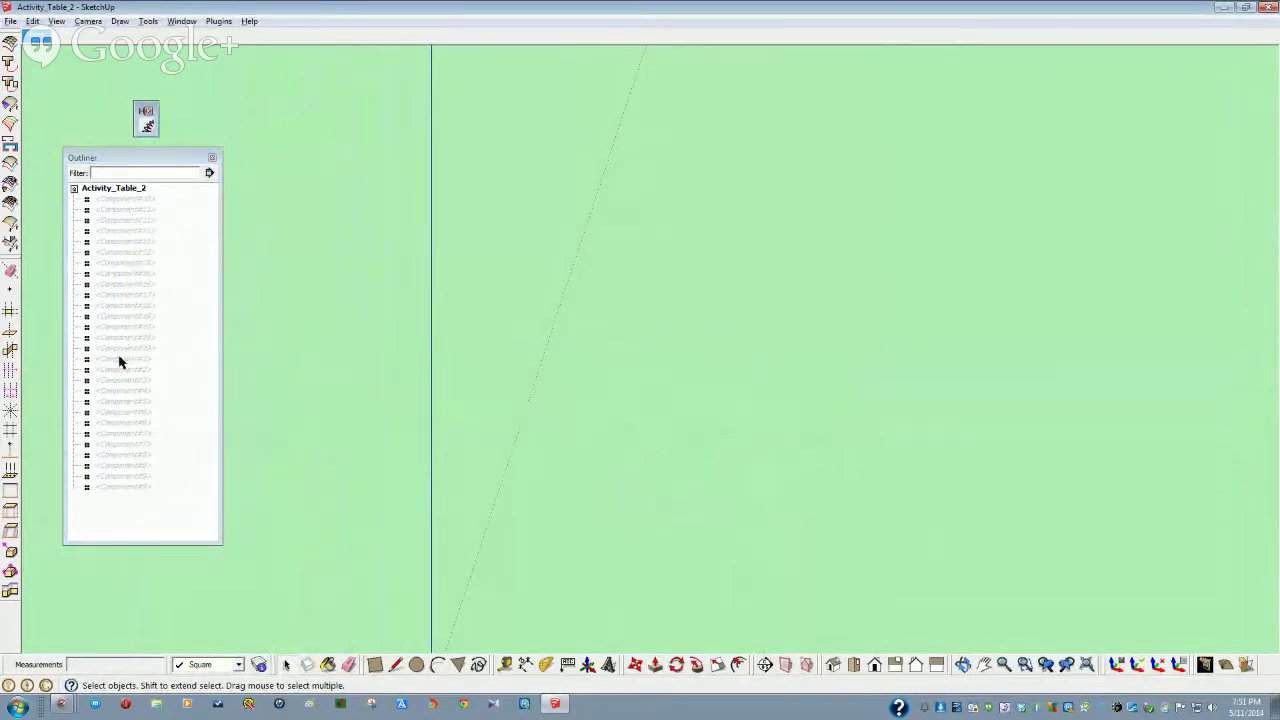
Unhide the tabletop board with the cup hole, Component#1
left_click(118, 359)
right_click(118, 359)
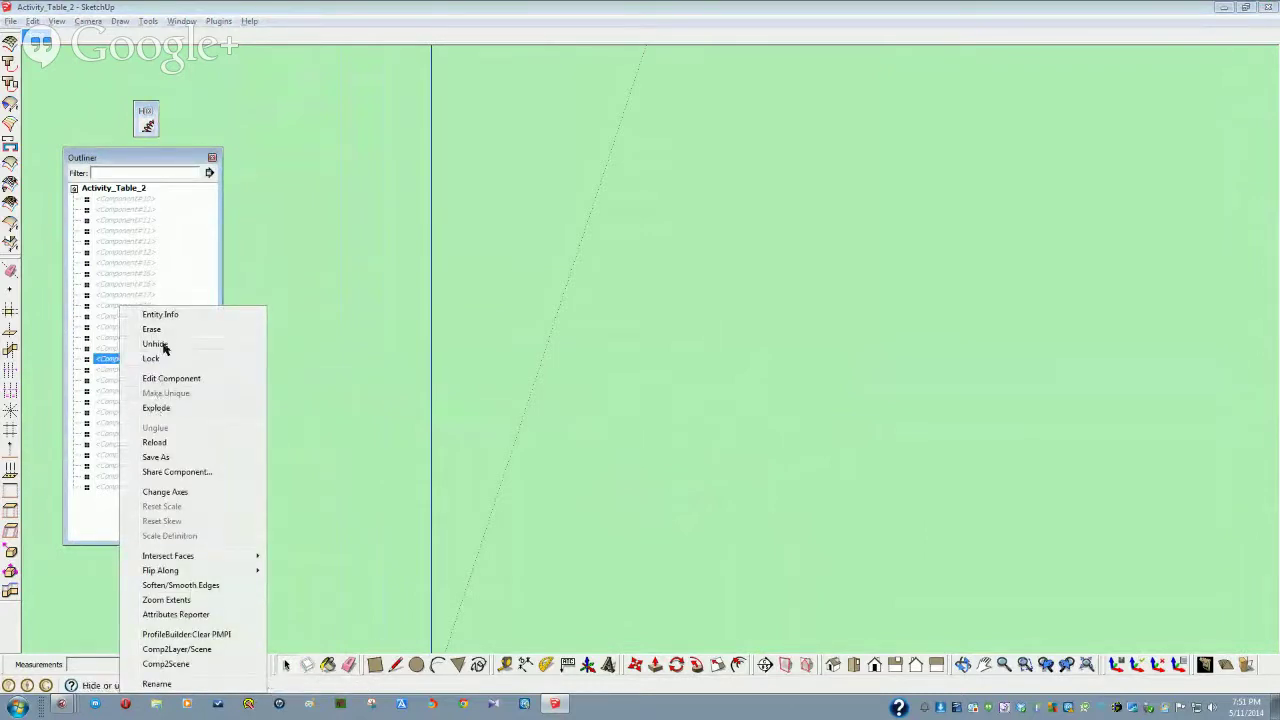
left_click(163, 345)
middle_click_drag(165, 348, 637, 506)
scroll(689, 503, "up", 5)
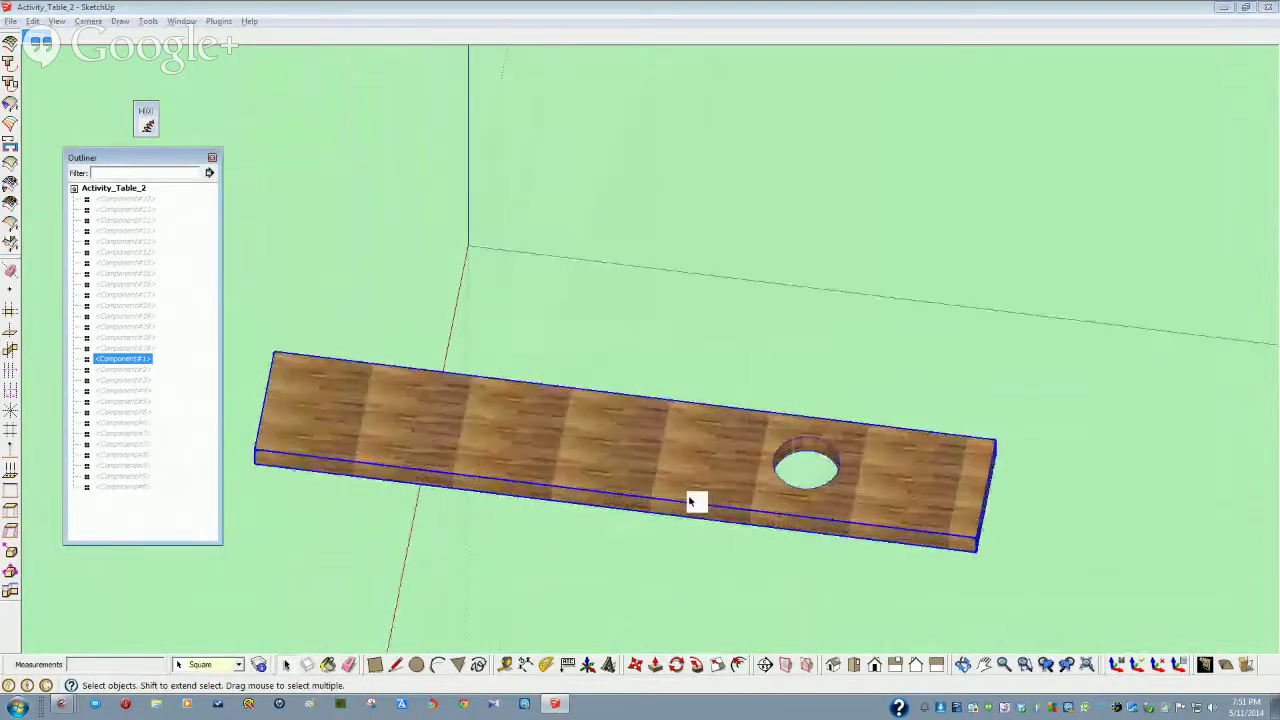
scroll(847, 460, "up", 3)
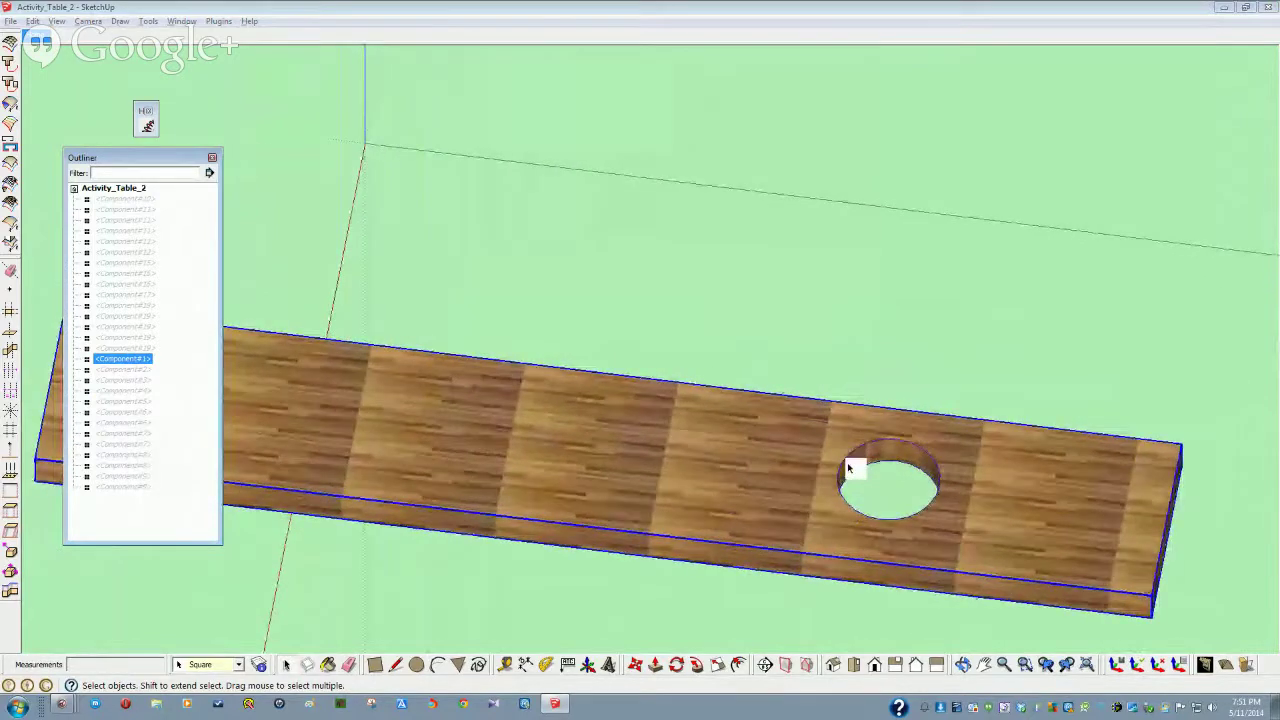
Copy the hole's rims and wall 4" along the board inside its component and multiply the copy 3x
double_click(772, 477)
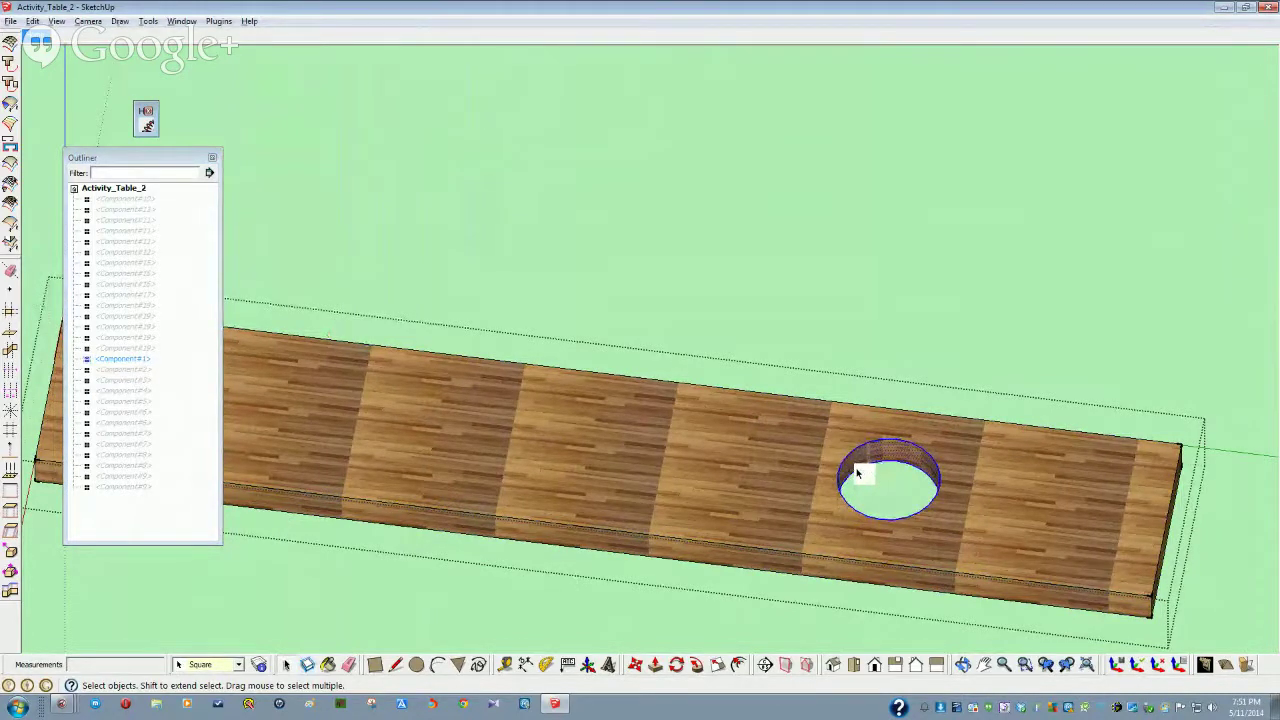
middle_click_drag(686, 641, 745, 660)
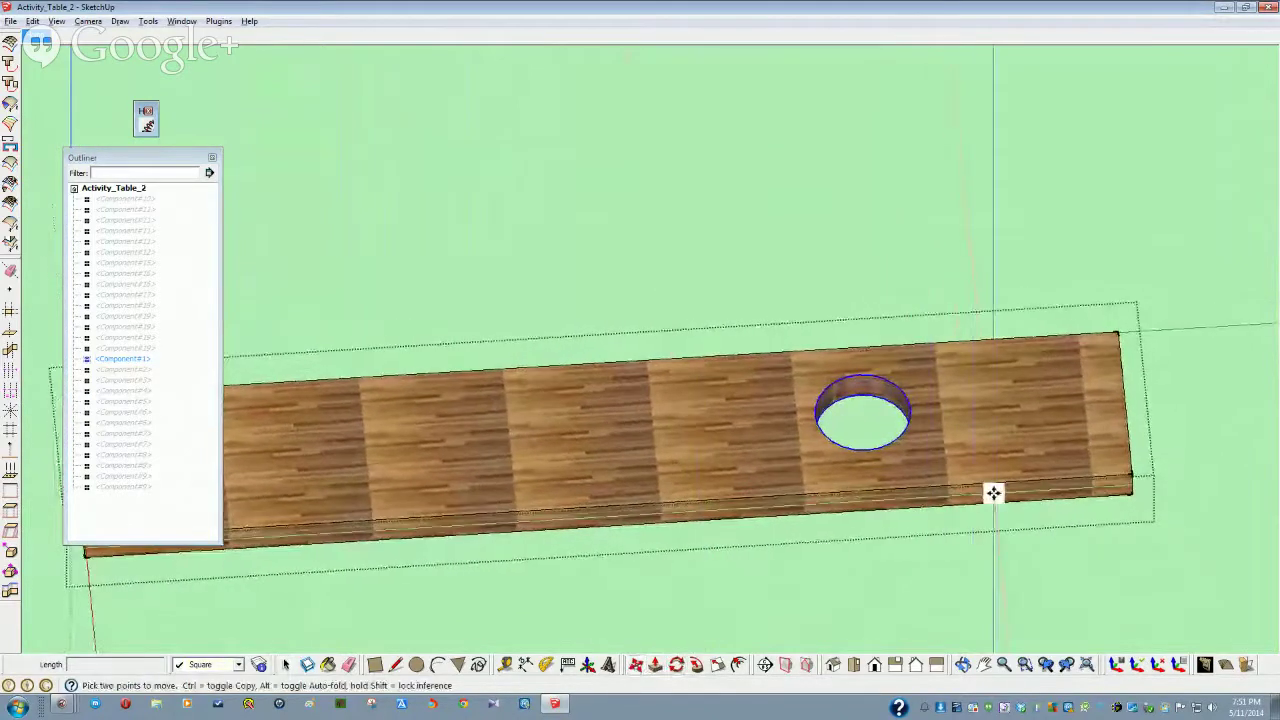
left_click(997, 484)
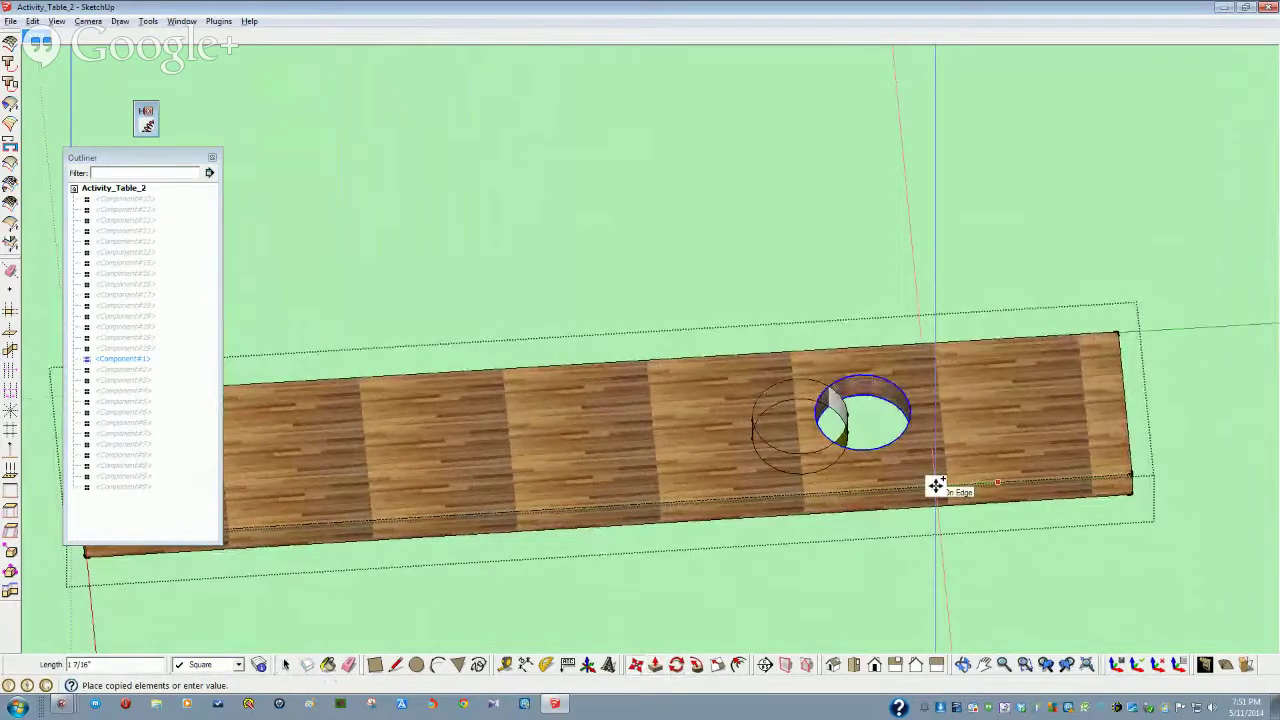
type("4")
key("Return")
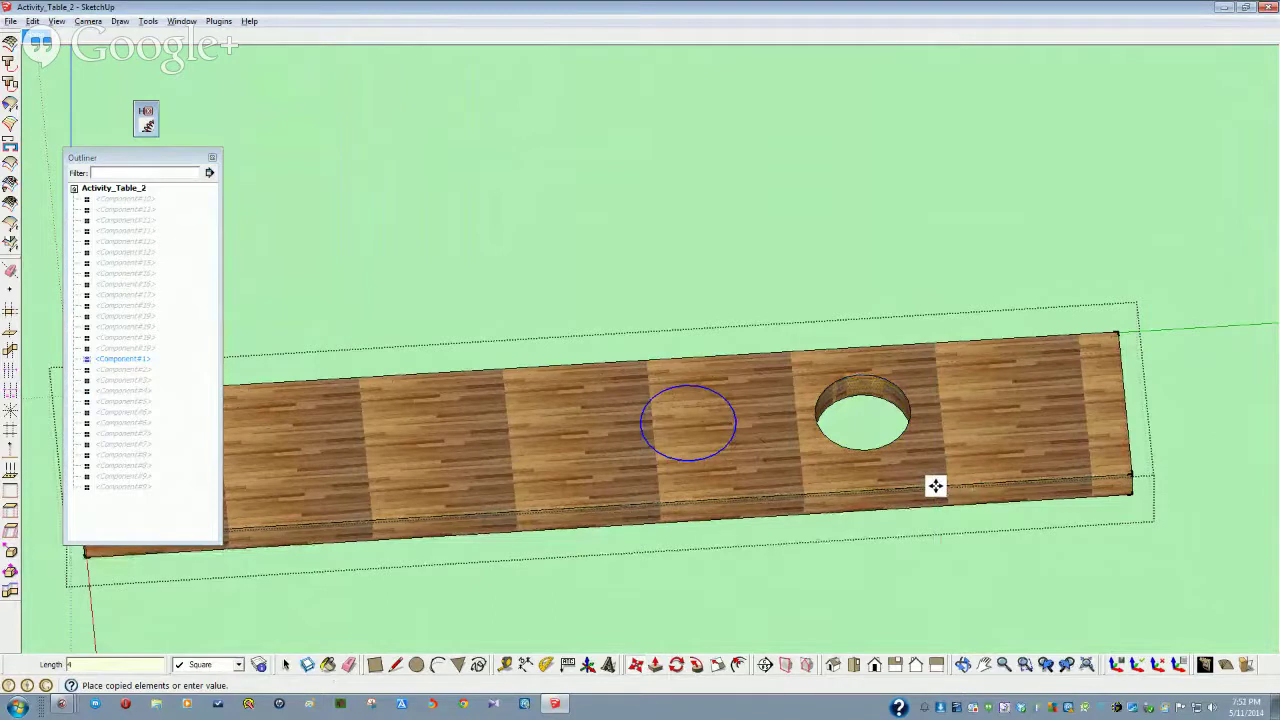
key("Return")
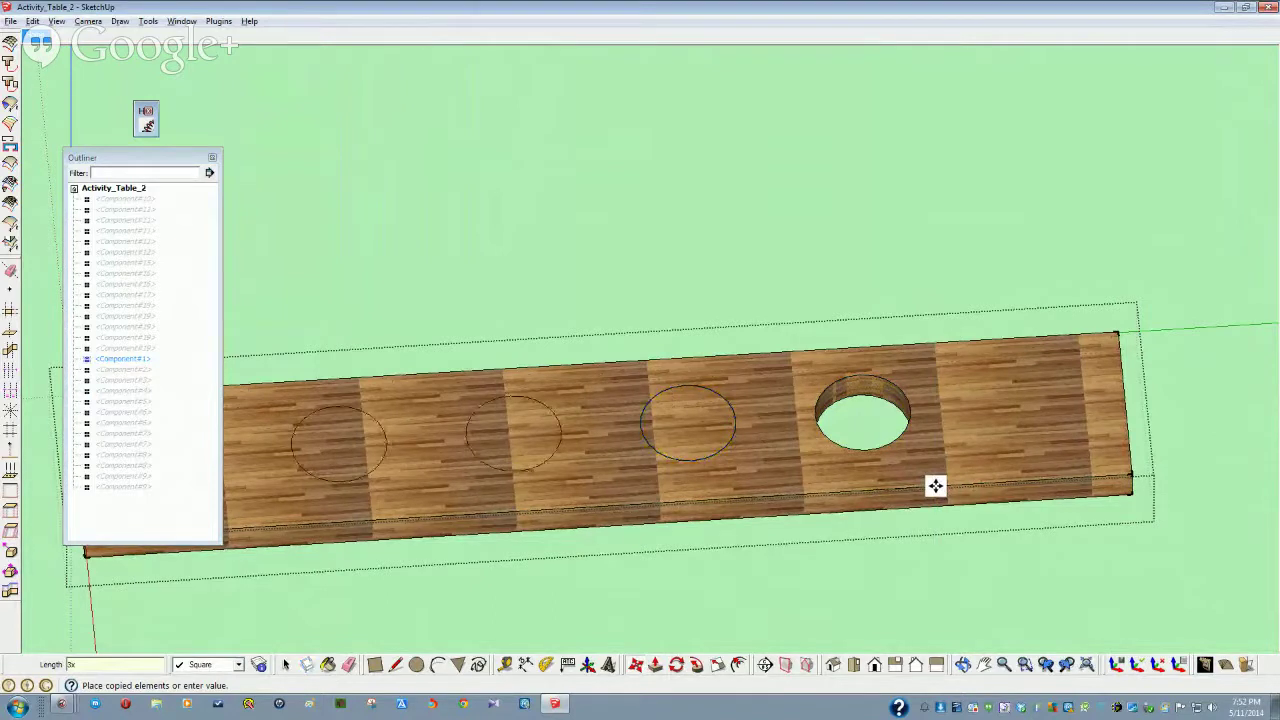
key("space")
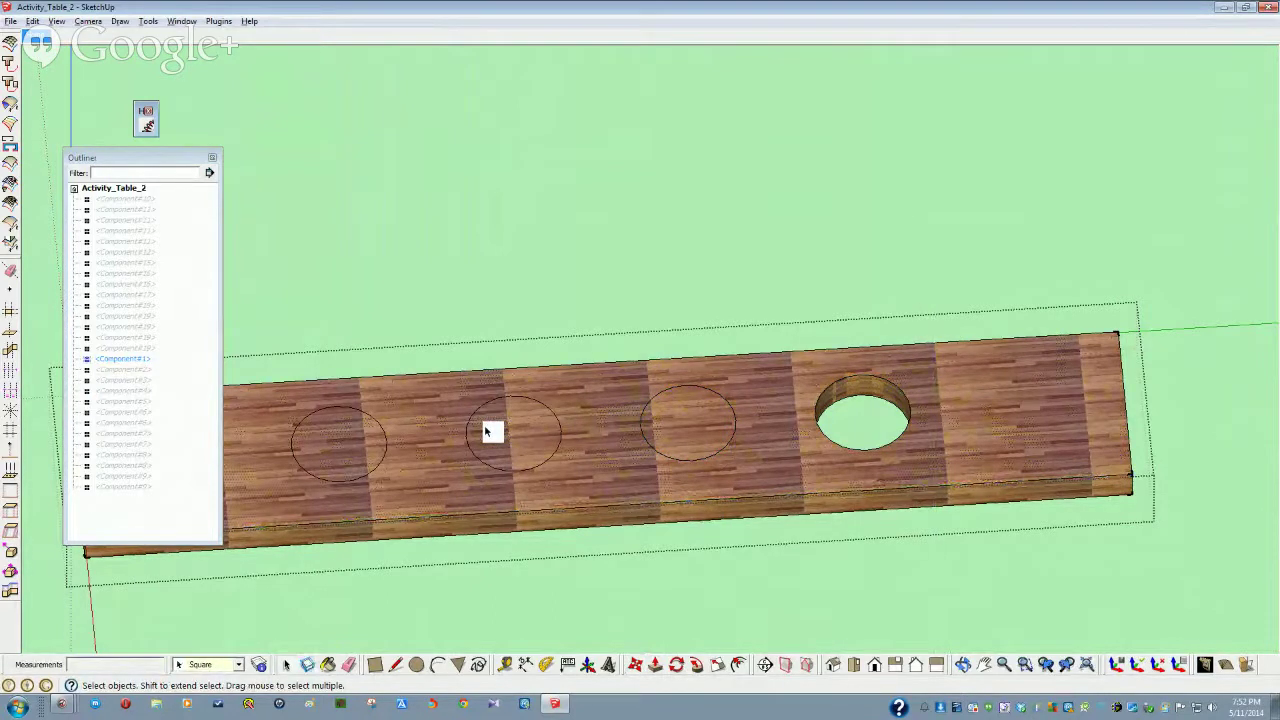
Examine the copied circles and the board faces around them inside the tabletop board component
left_click(498, 440)
left_click(585, 585)
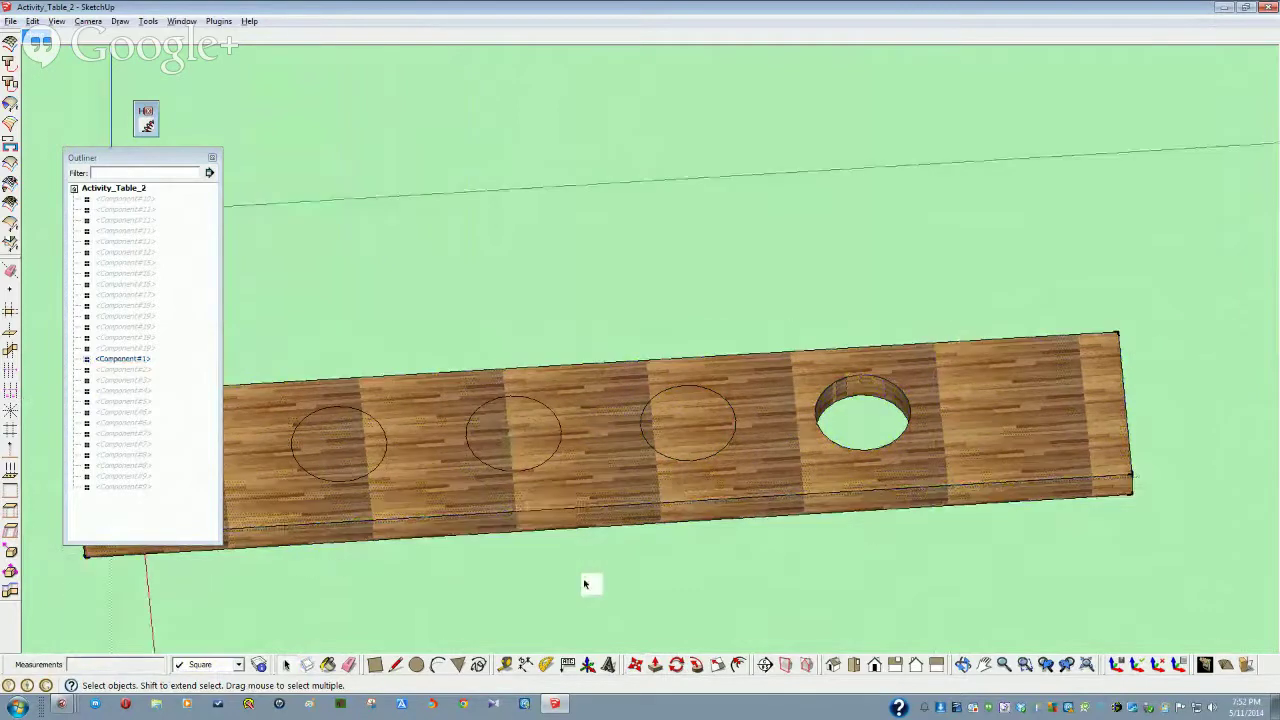
left_click(447, 489)
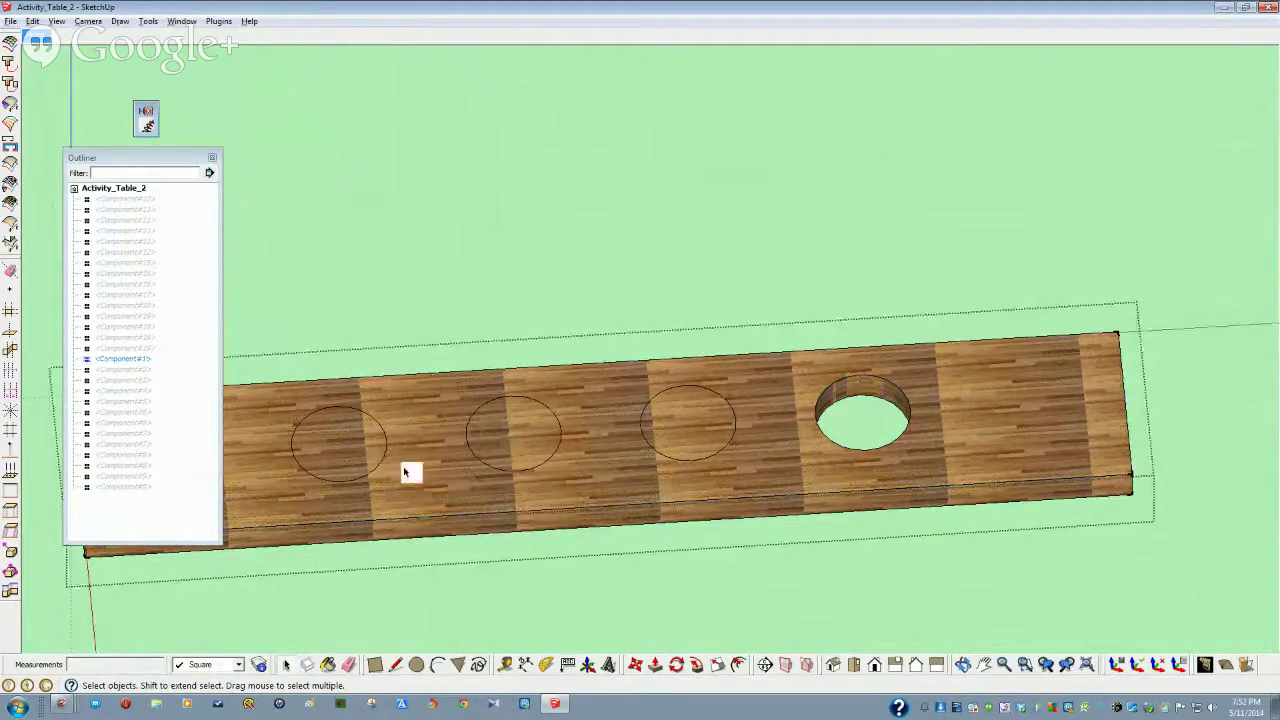
left_click(371, 476)
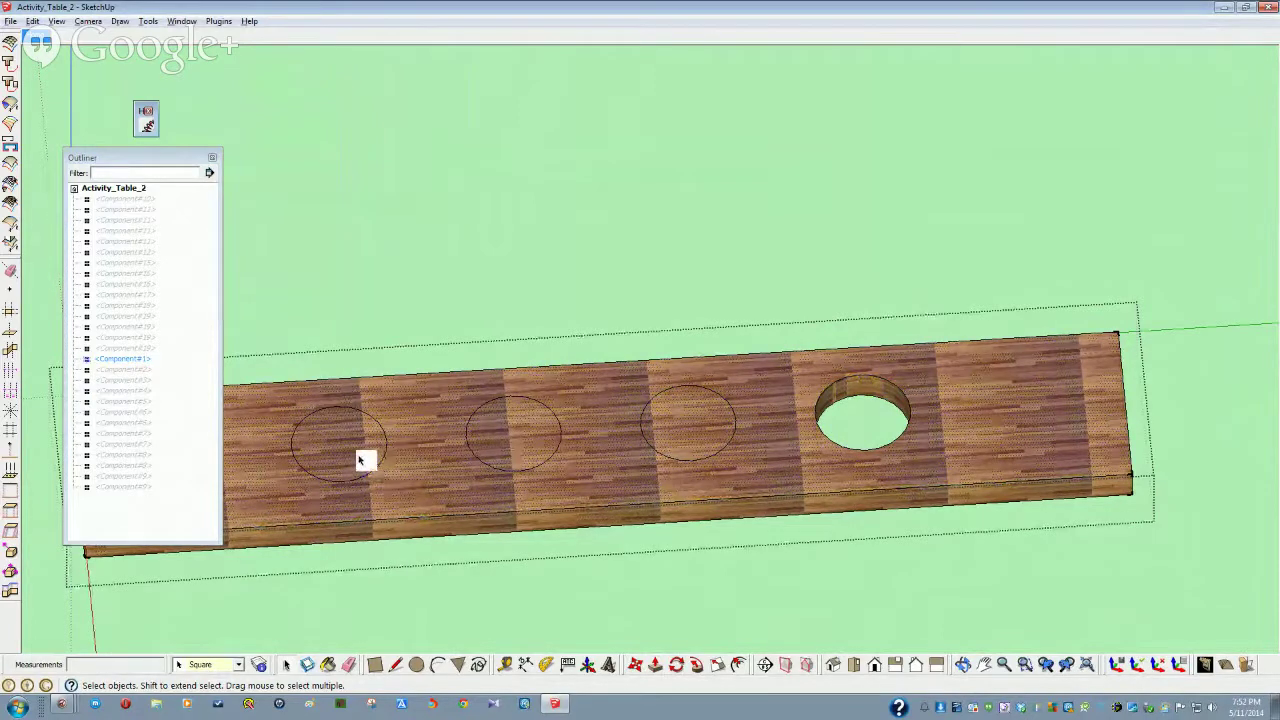
left_click(362, 460)
middle_click_drag(640, 560, 903, 493)
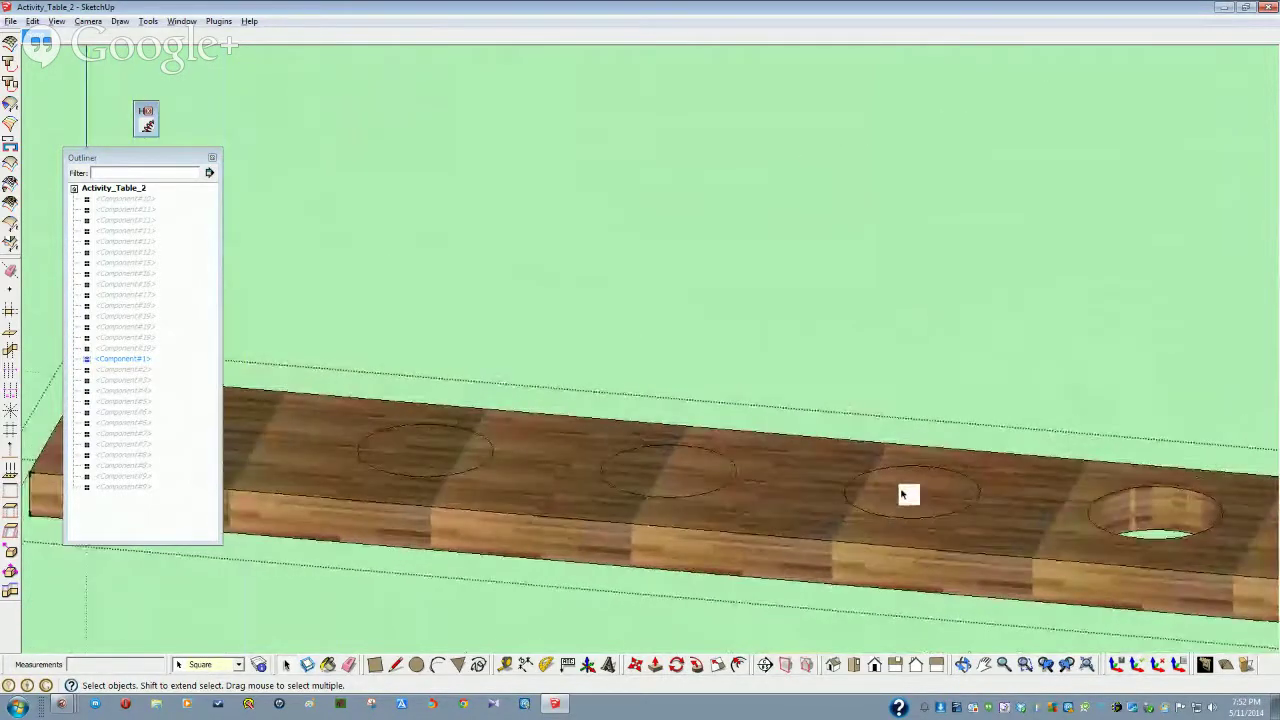
right_click(683, 500)
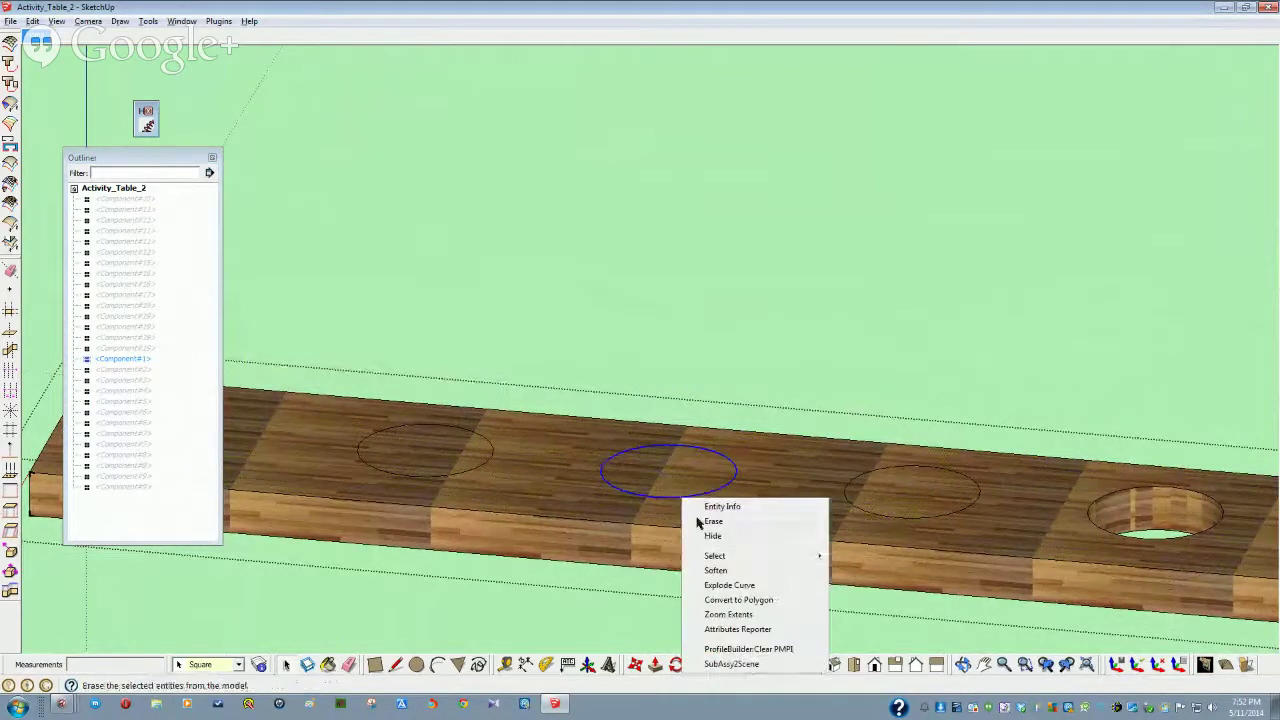
mouse_move(712, 558)
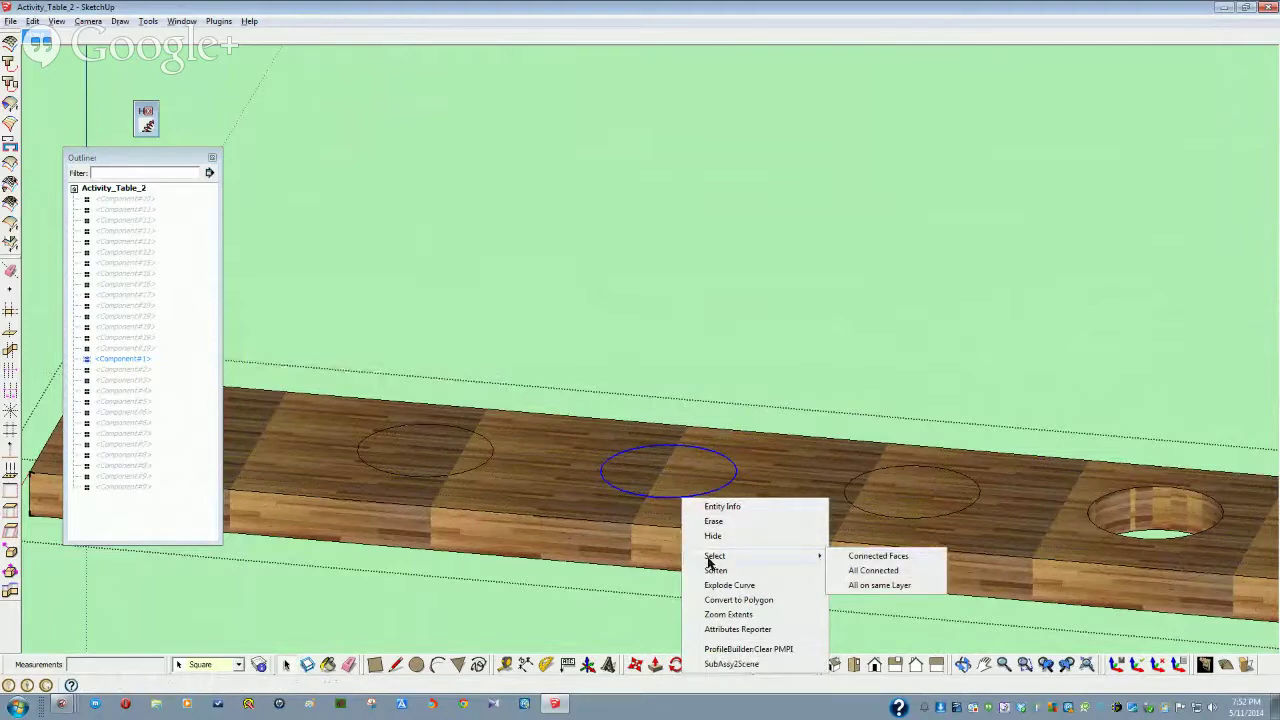
mouse_move(712, 565)
middle_mouse_down()
mouse_move(729, 586)
mouse_move(876, 481)
mouse_move(815, 481)
mouse_move(851, 487)
middle_mouse_up()
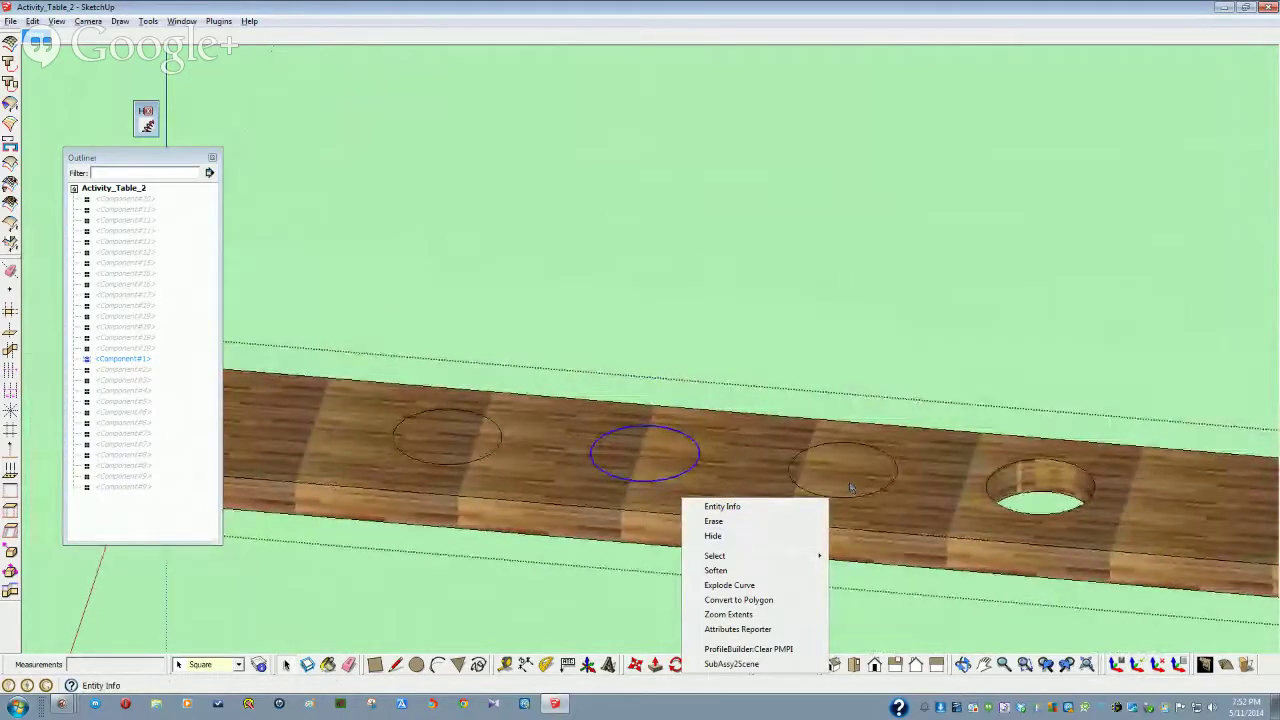
Undo the earlier hole copies and copy only the cup hole's upper rim 4" along the board, multiplied 3x
left_click(786, 351)
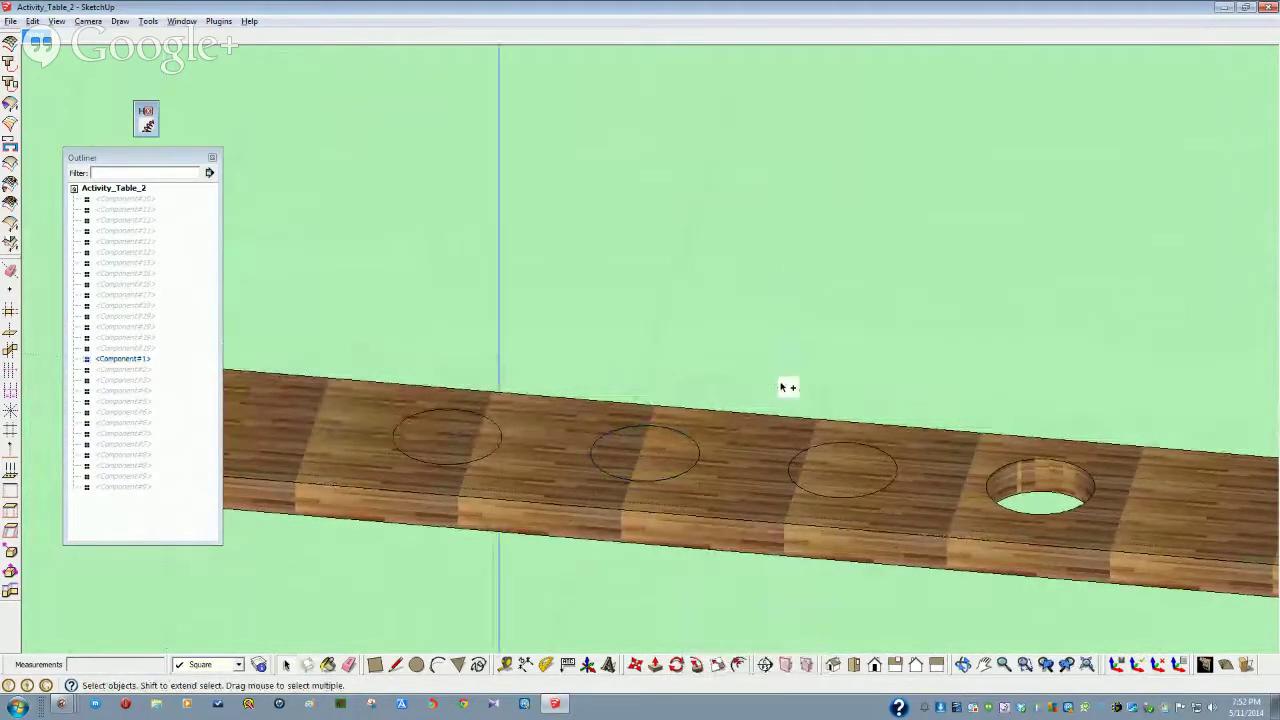
double_click(788, 387)
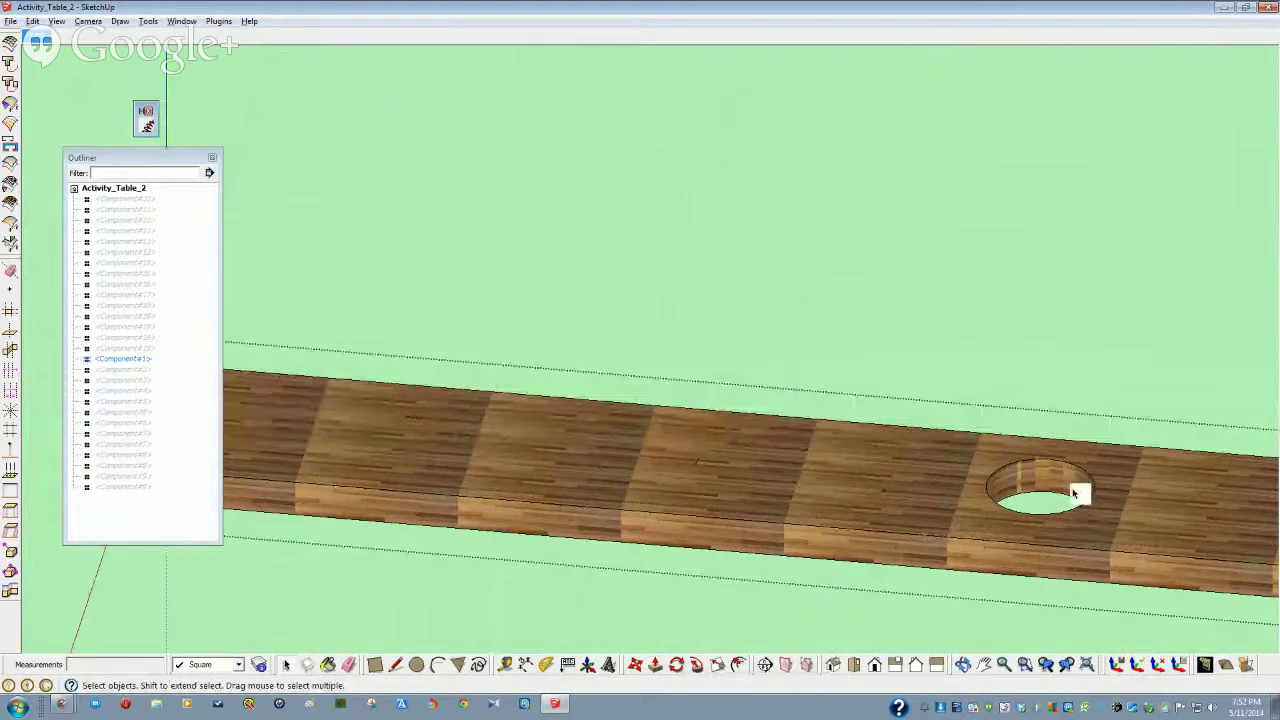
left_click(1009, 470)
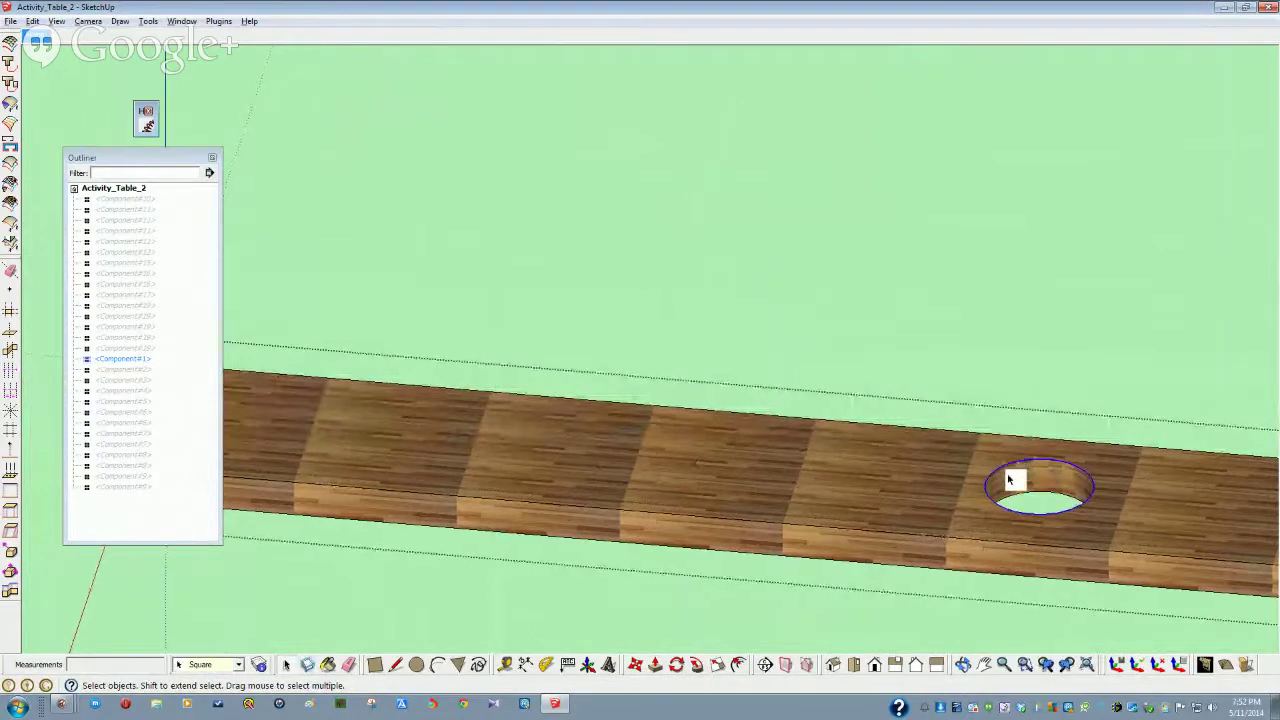
left_click(641, 666)
key("ctrl")
left_click(848, 530)
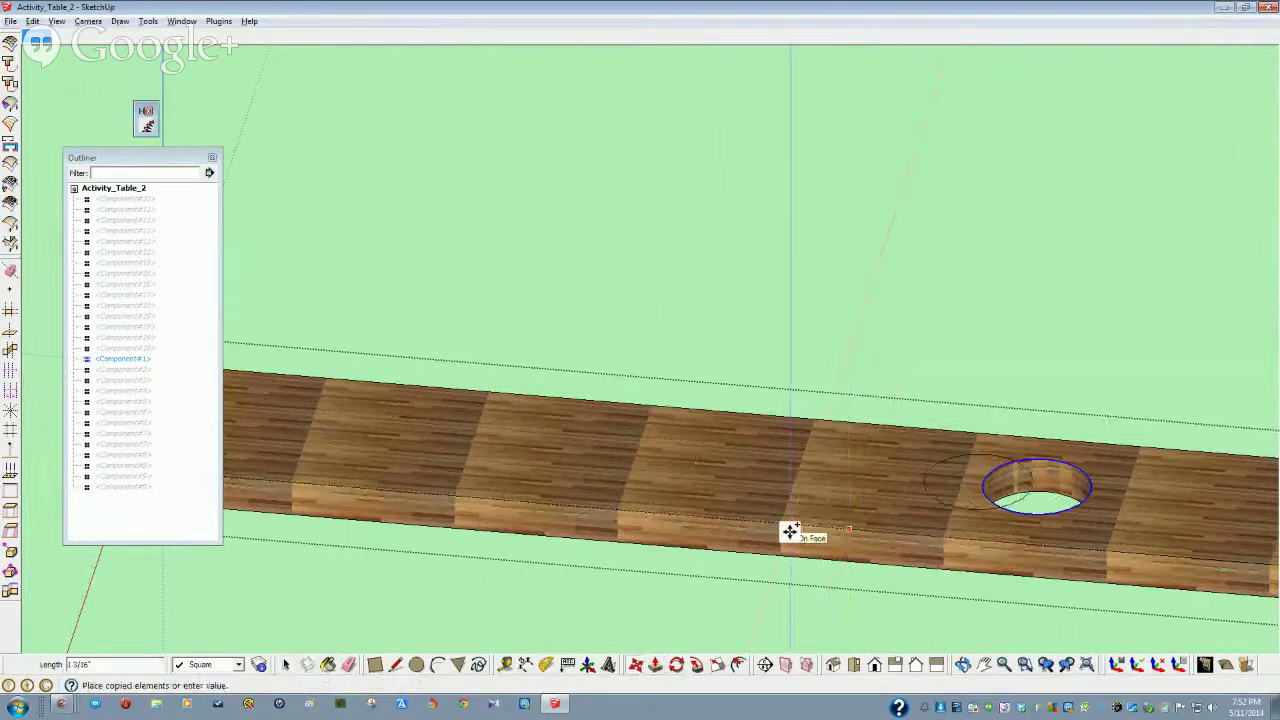
key("Return")
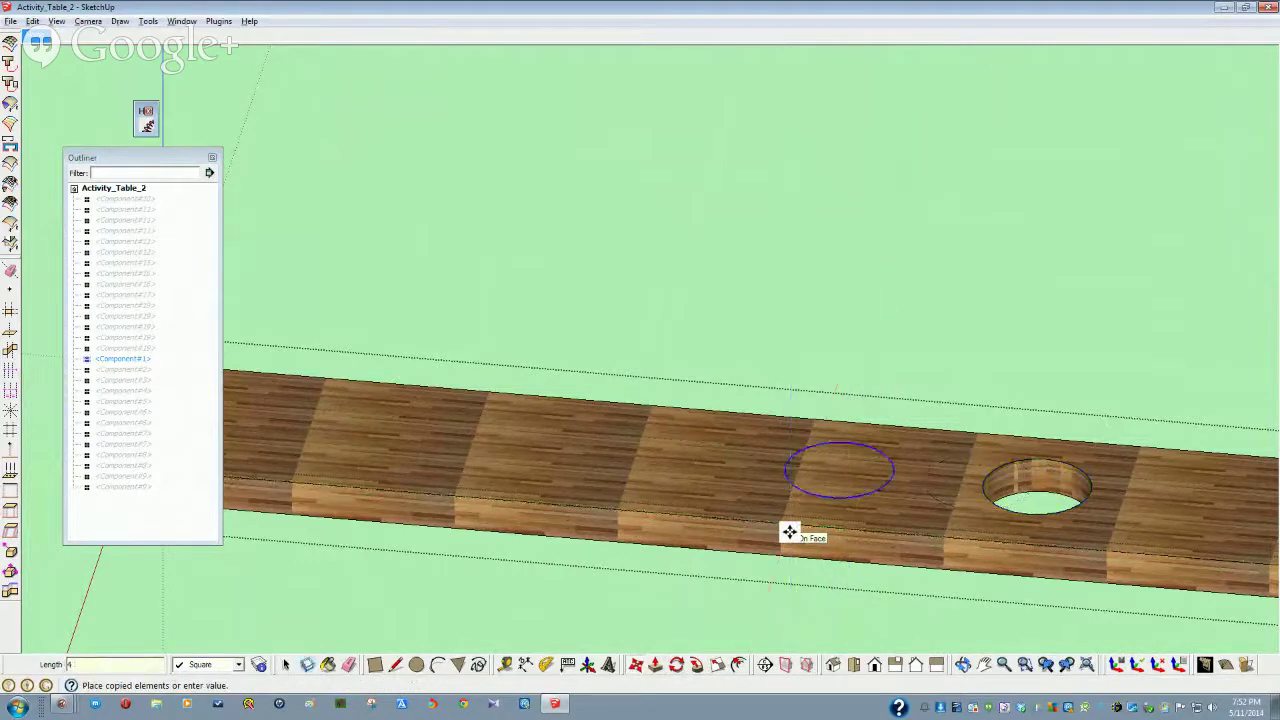
type("3x")
key("Return")
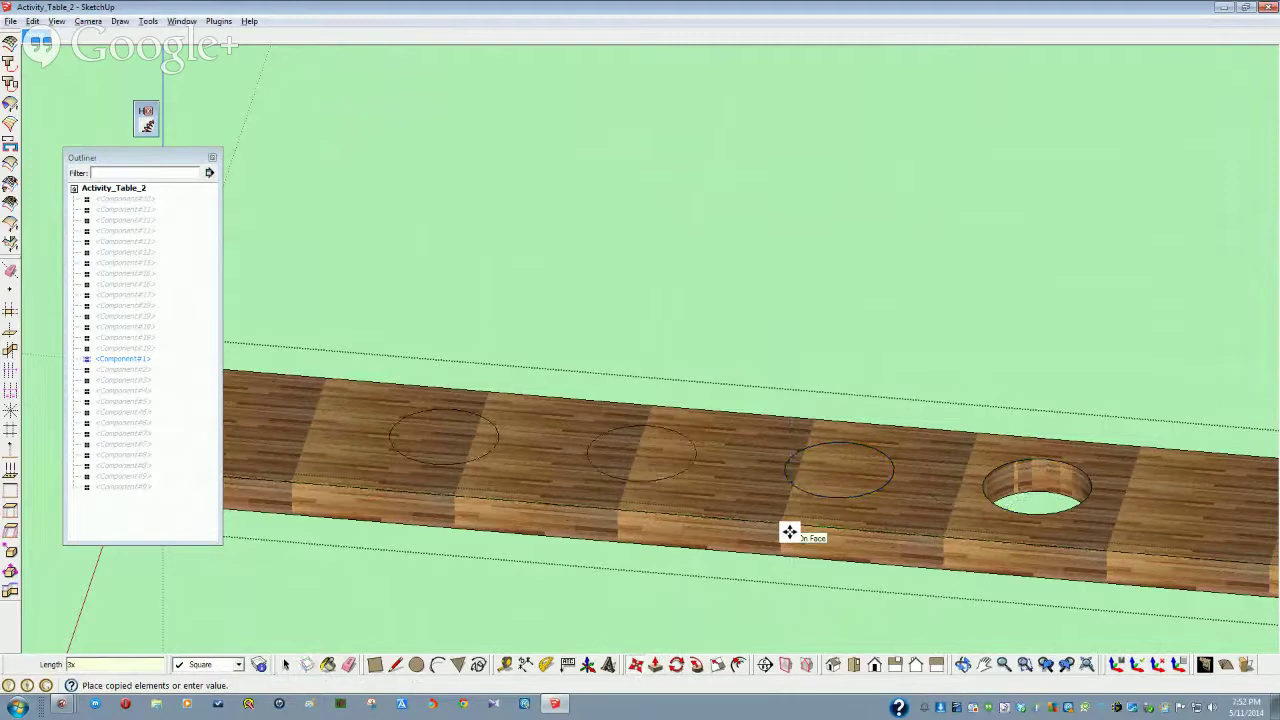
key("space")
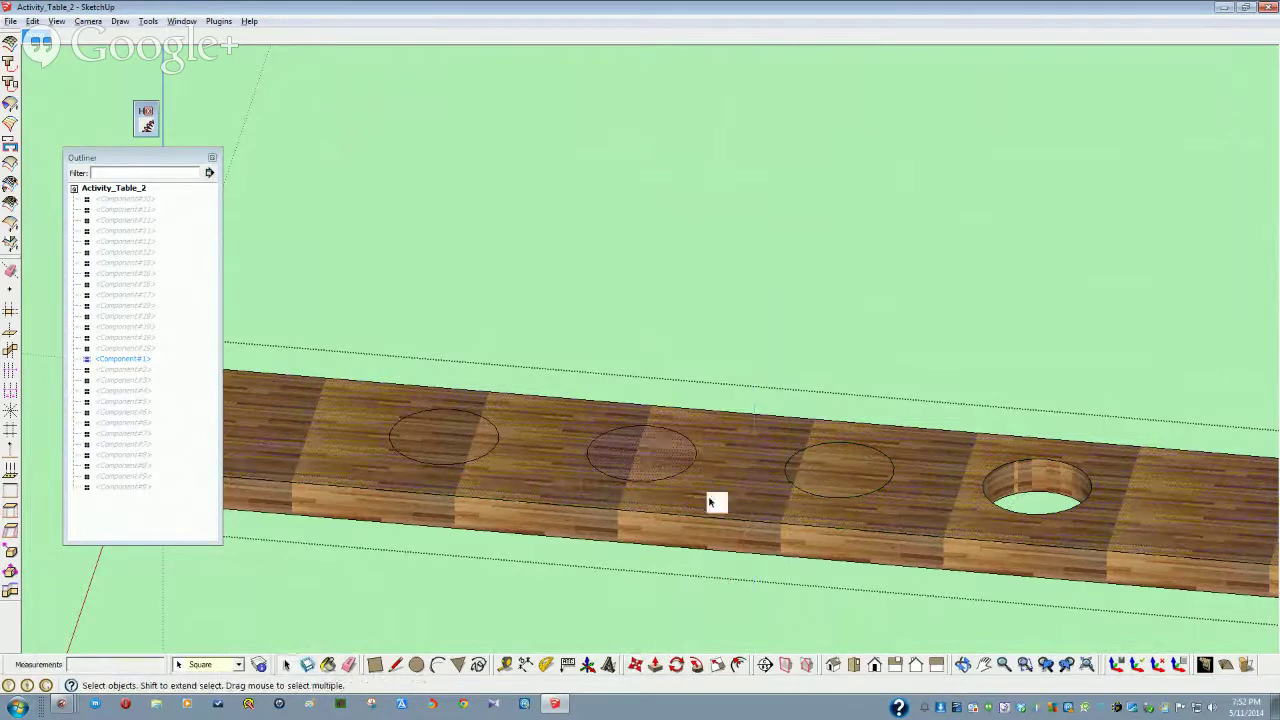
Cut the middle copied circle through the board with Push/Pull at 3/4"
left_click(656, 666)
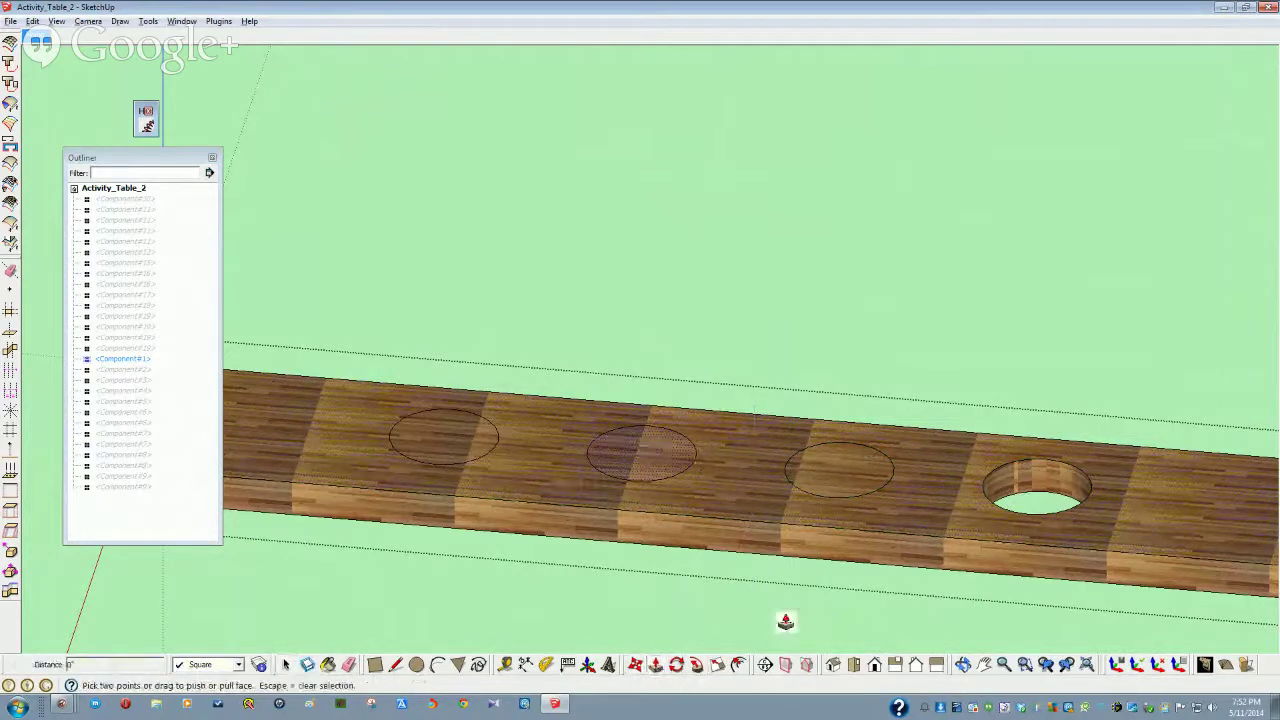
left_click(657, 463)
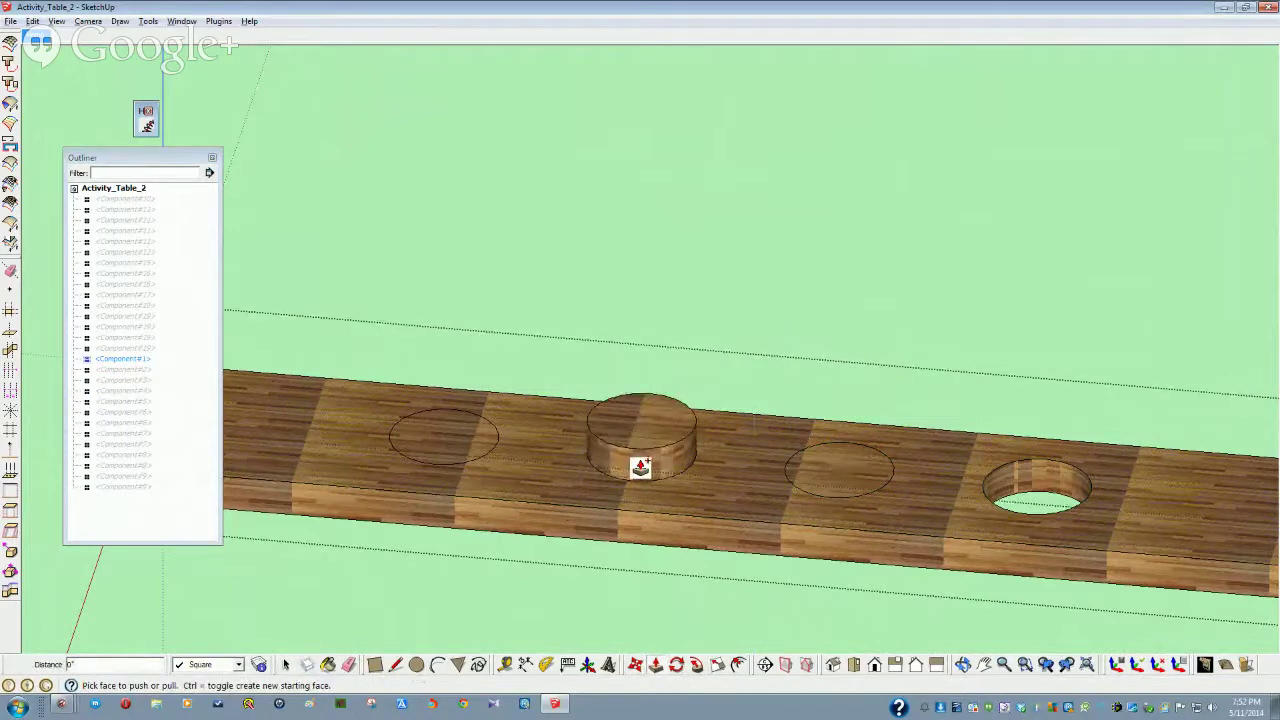
key("ctrl+z")
left_click(640, 467)
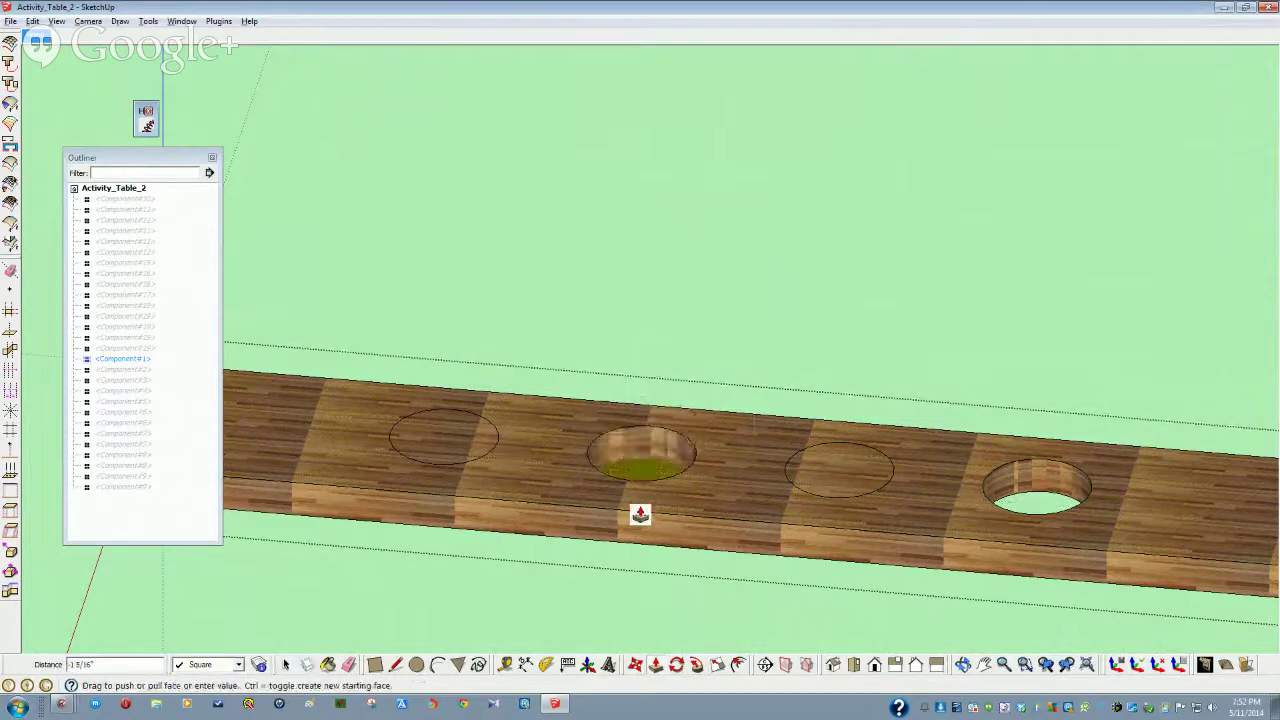
type("3/4")
key("Return")
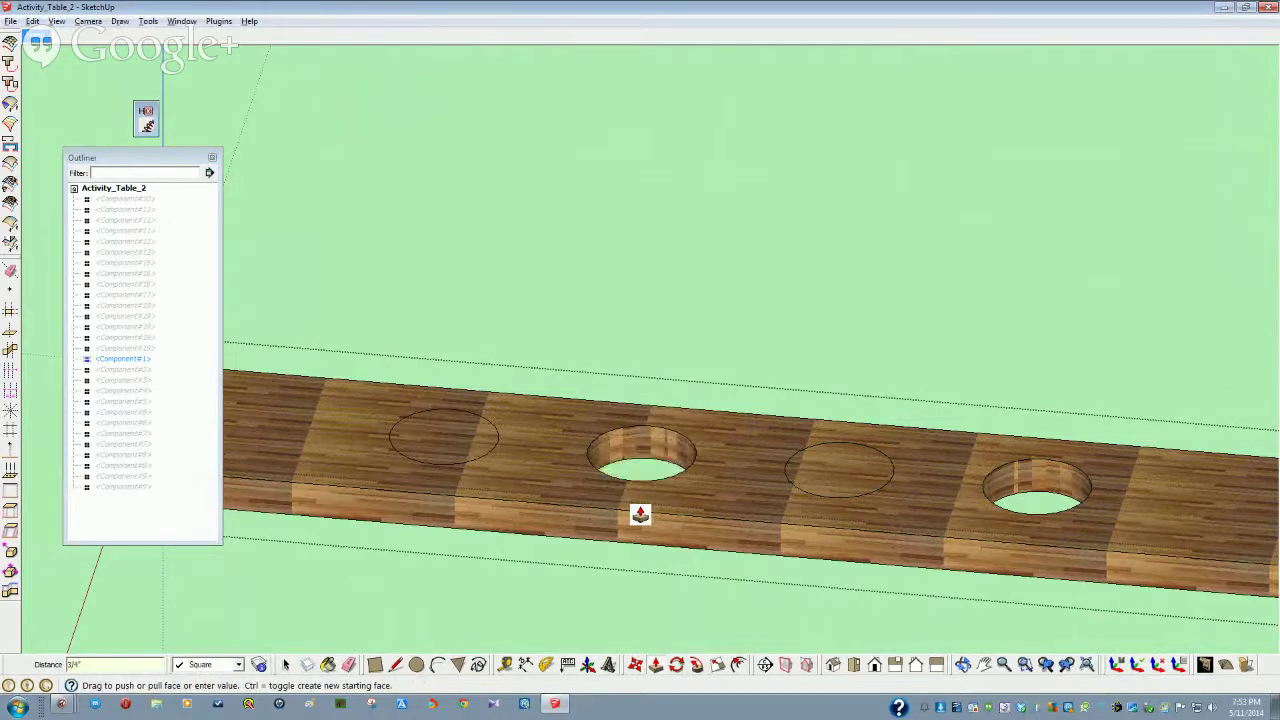
Push the remaining two copied circles 3/4" down through the board and close the component
double_click(845, 487)
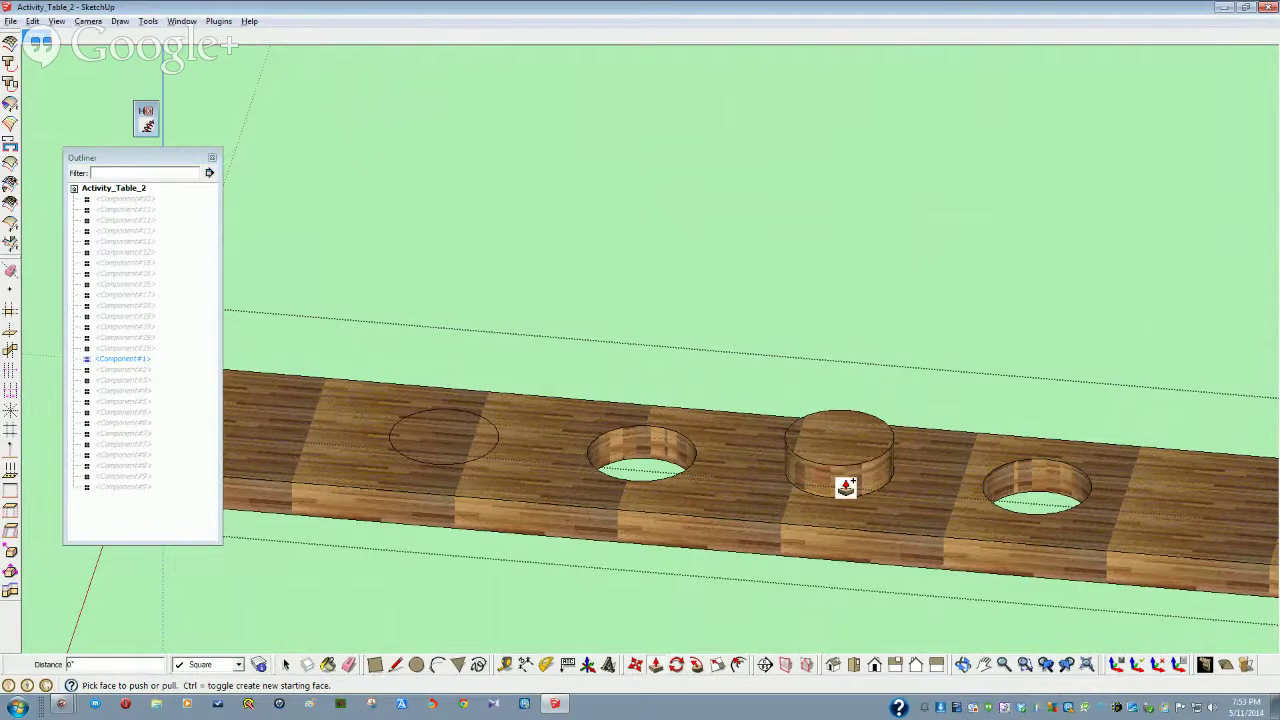
key("ctrl+z")
left_click(839, 486)
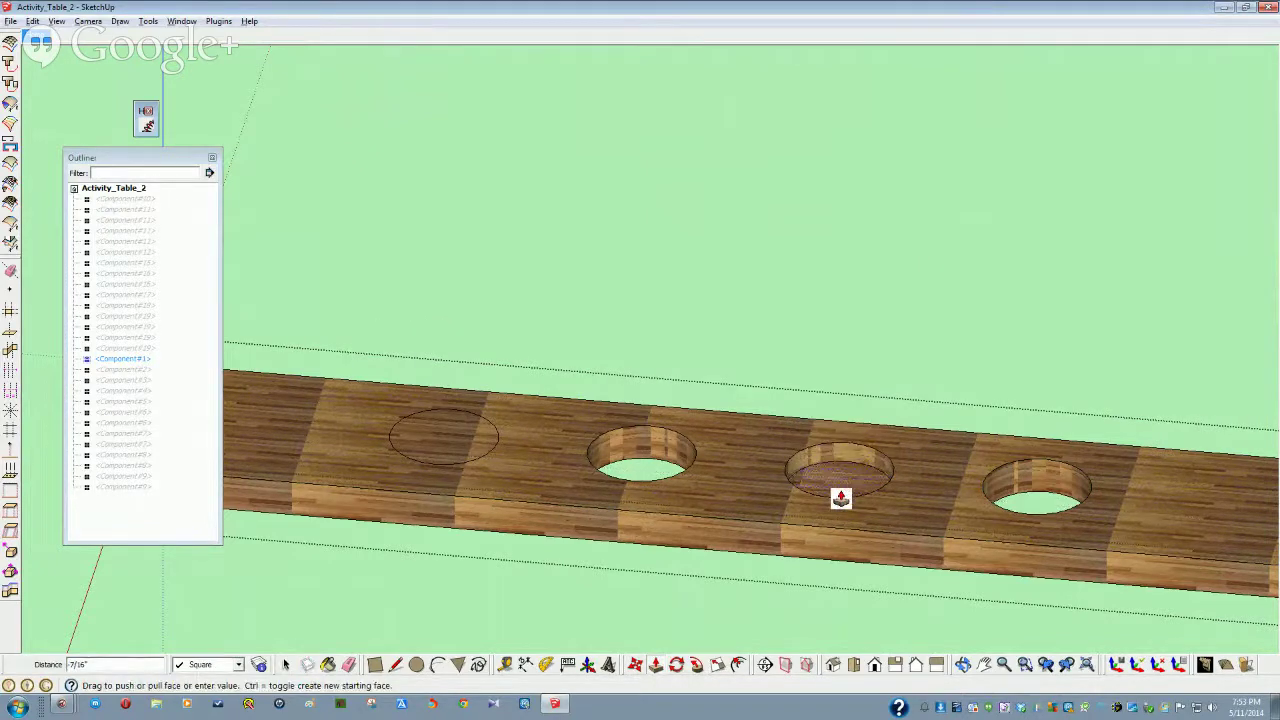
left_click(840, 498)
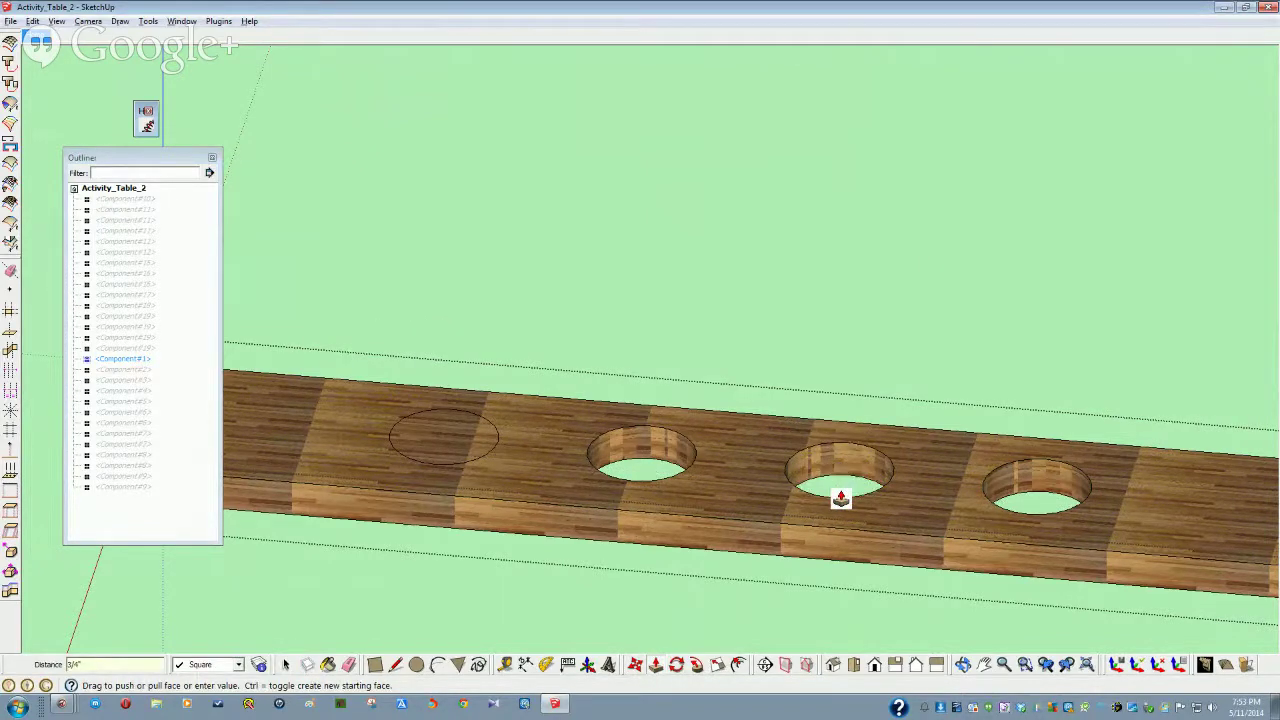
left_click(430, 440)
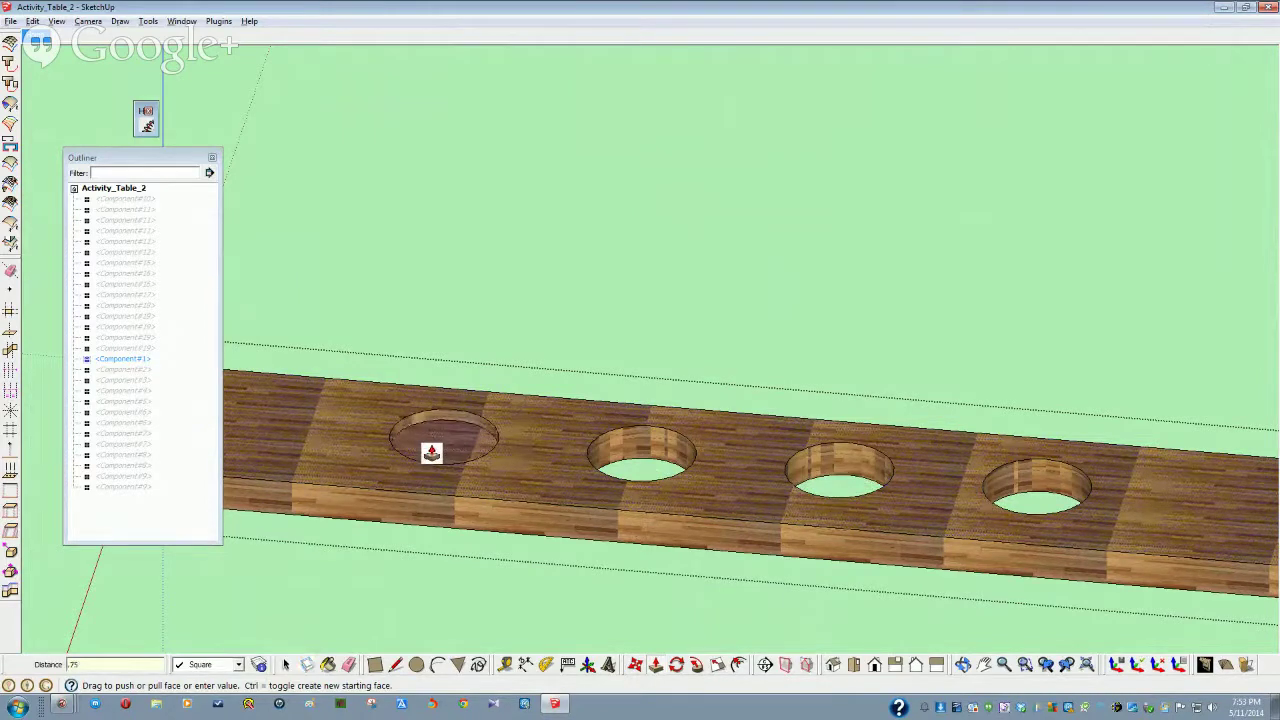
left_click(431, 453)
key("space")
left_click(640, 315)
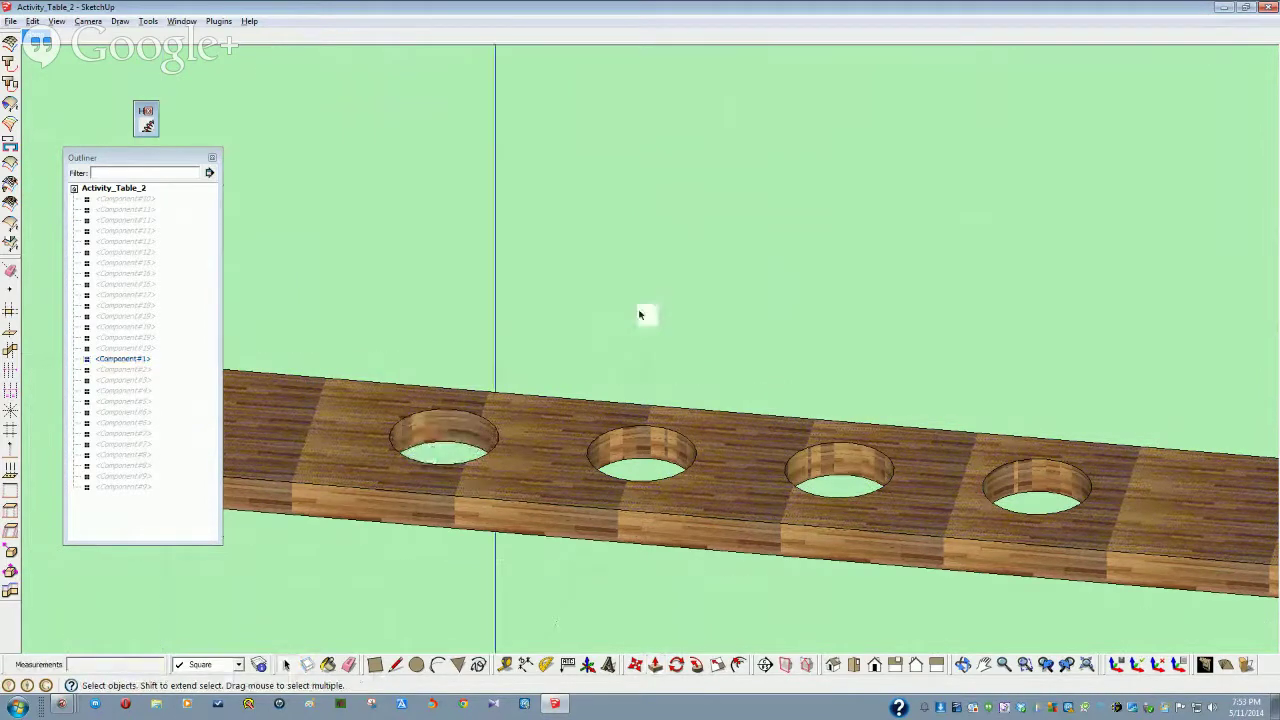
Unhide all the table's hidden components in two batches, above and below Component#1 in the Outliner, and clear the selection
left_click(125, 199)
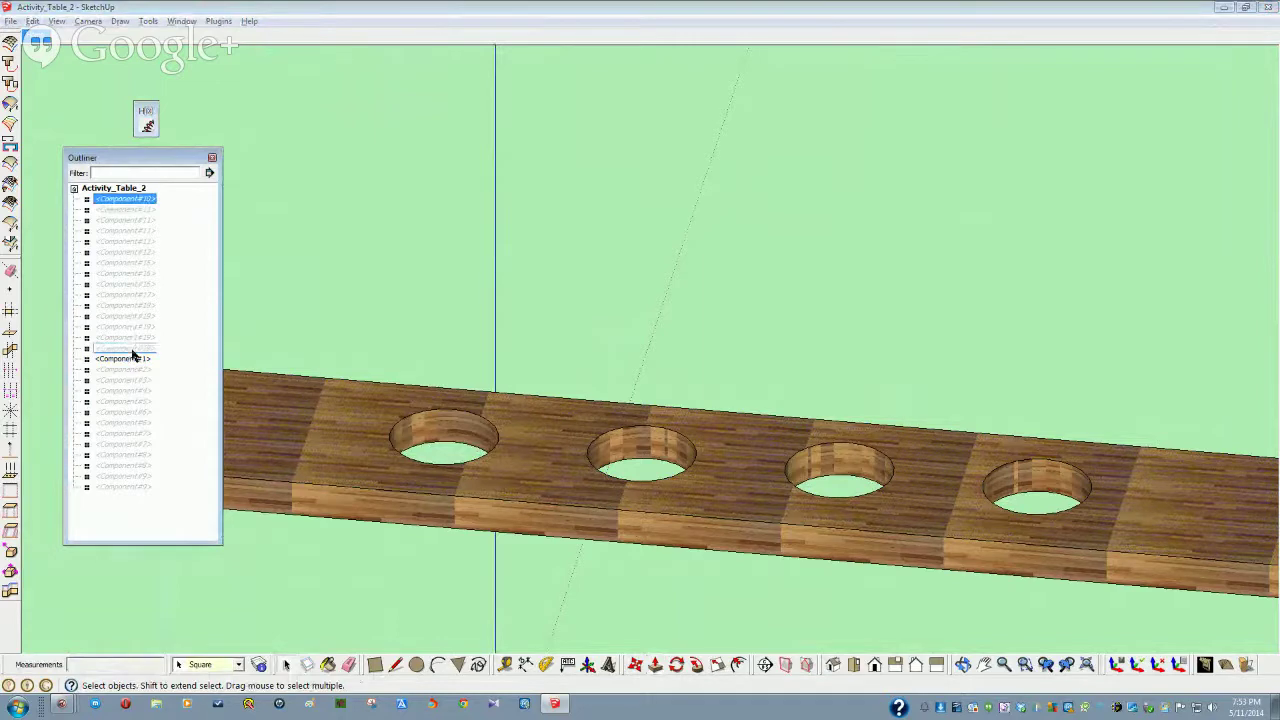
left_click(132, 348, "shift")
right_click(133, 350)
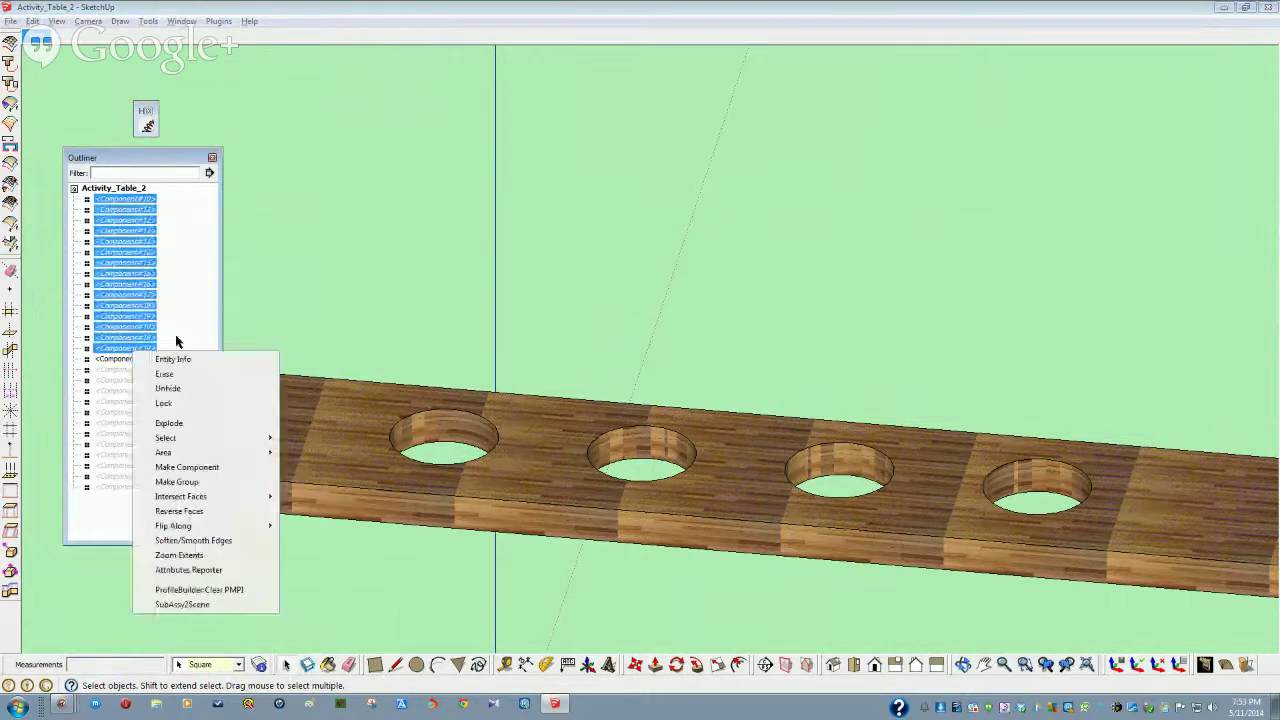
left_click(176, 390)
left_click(123, 370)
left_click(112, 487, "shift")
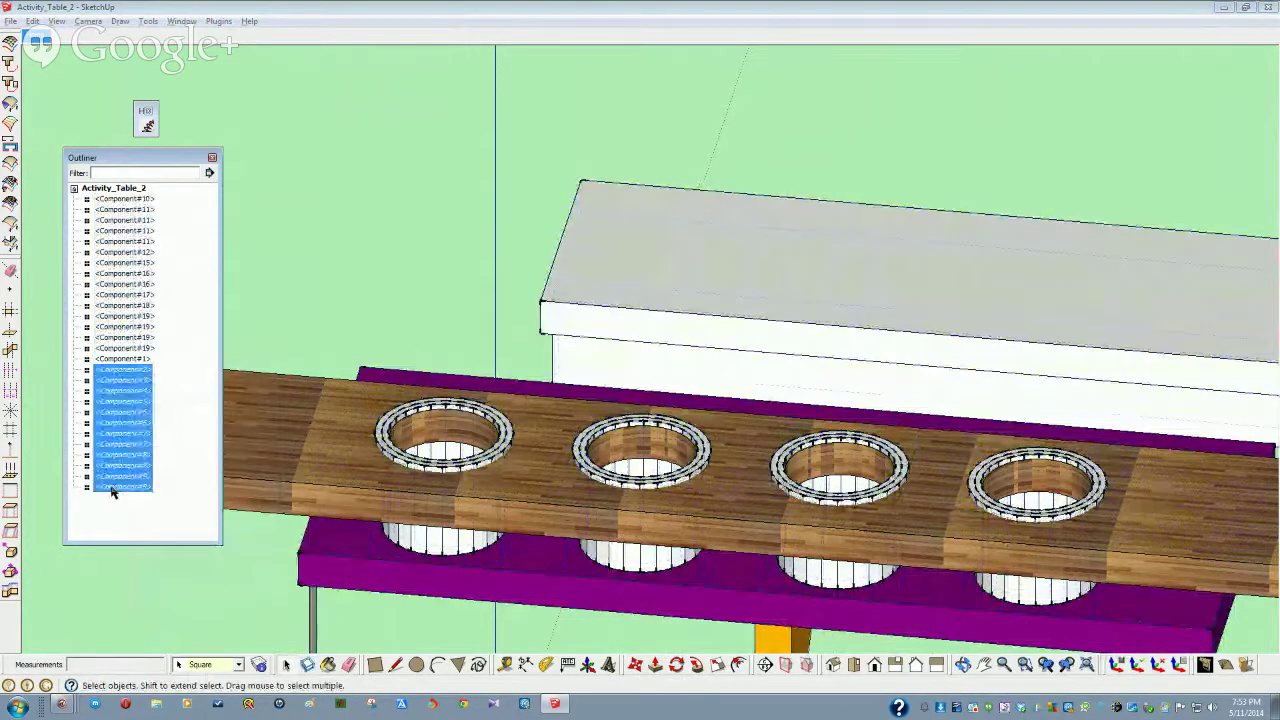
right_click(120, 467)
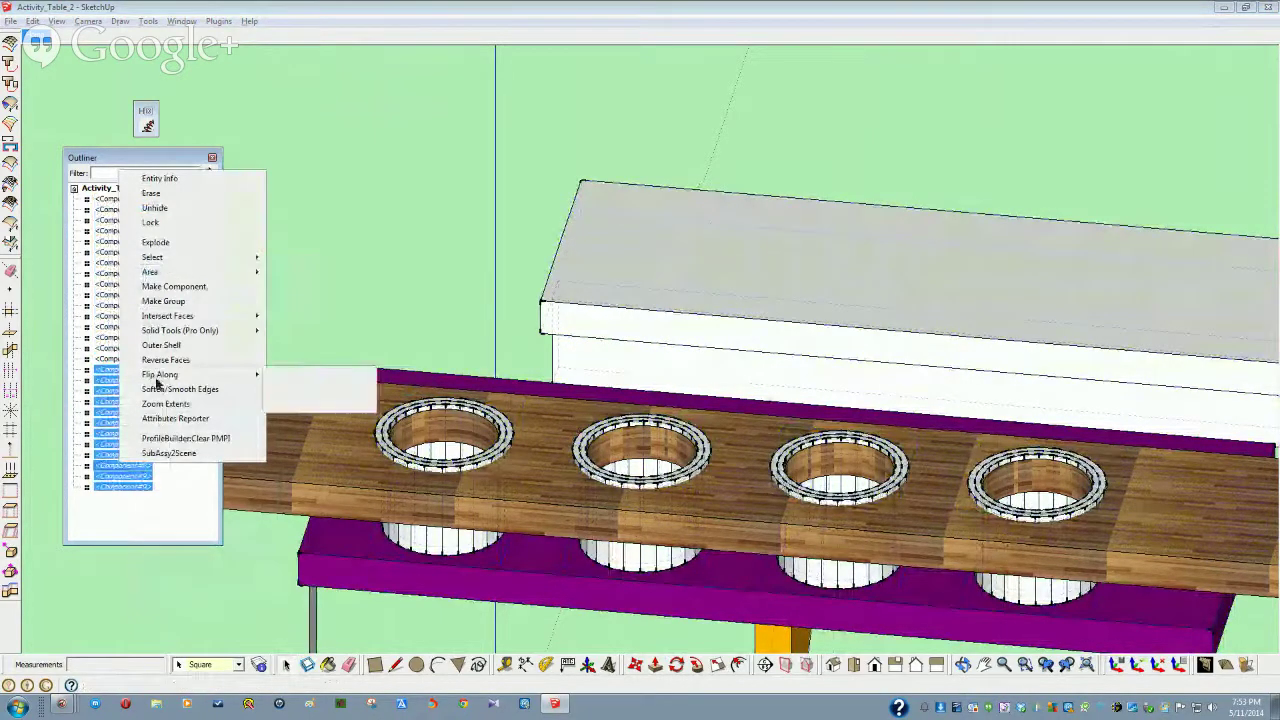
left_click(155, 208)
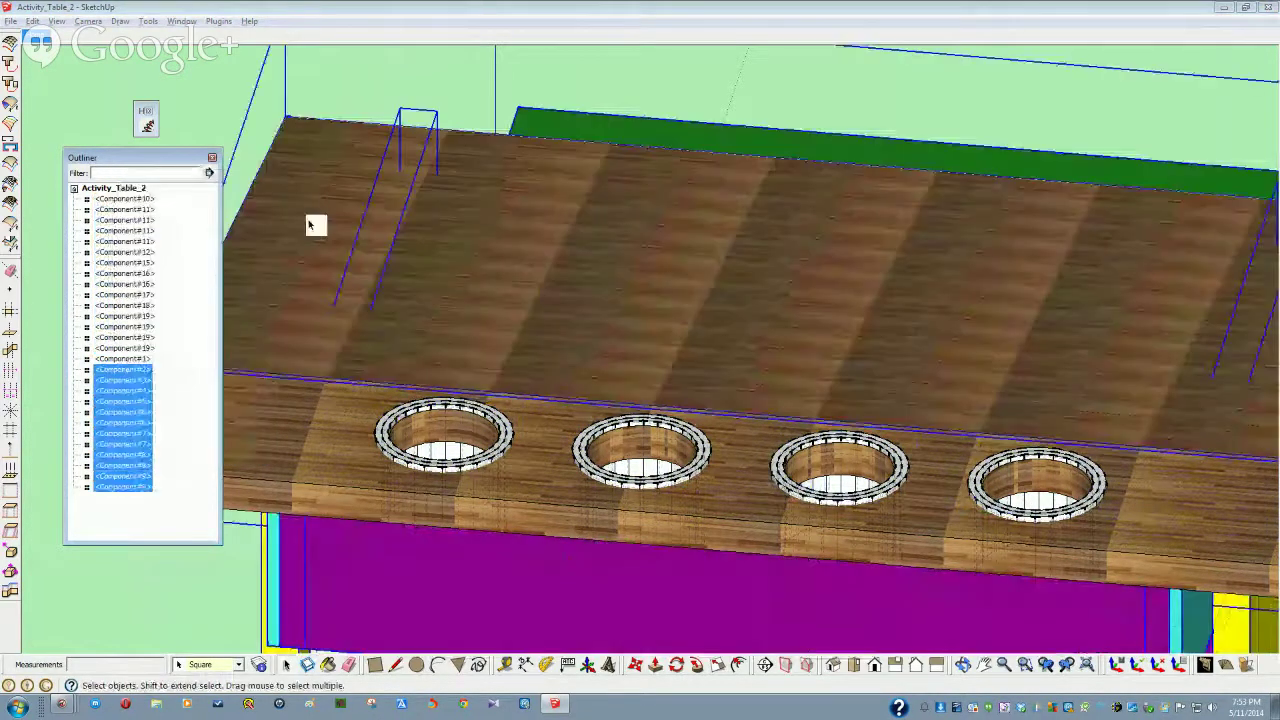
left_click(397, 121)
Draw a 1" by 18 1/2" rectangle across the front ends of the two cyan supports under the tabletop and select it
scroll(600, 470, "down", 5)
middle_click_drag(600, 500, 591, 634)
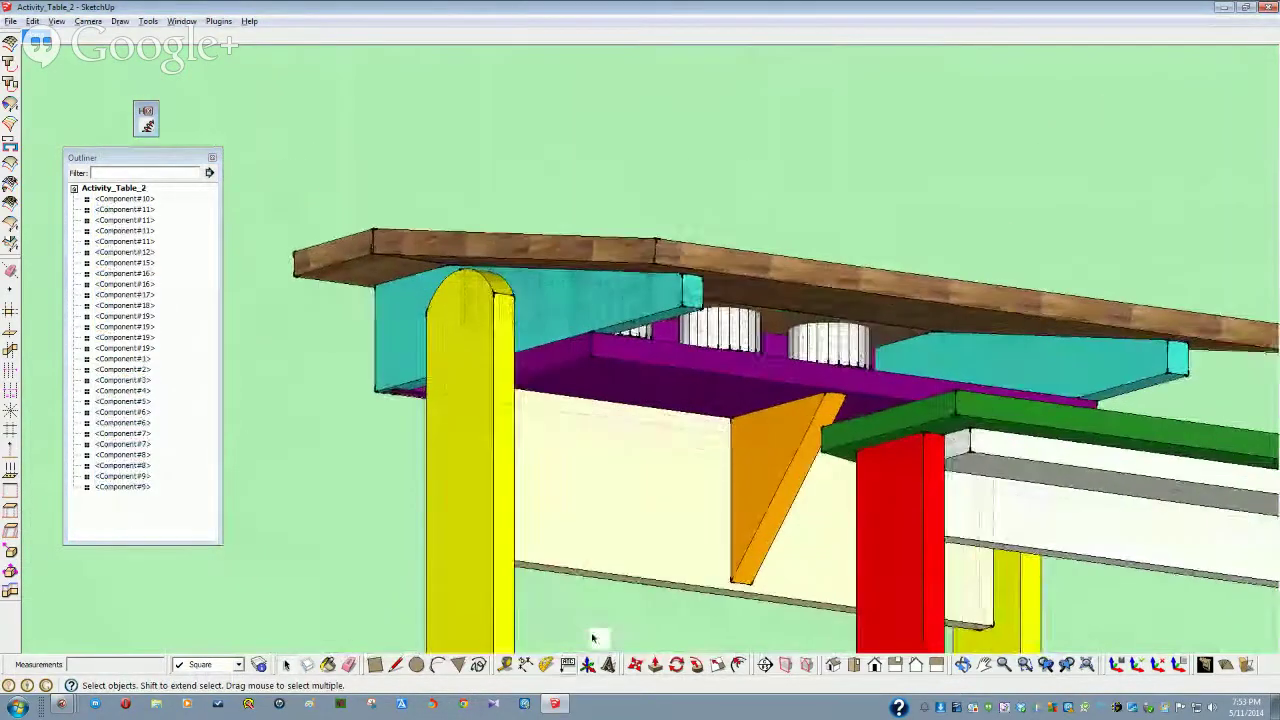
scroll(645, 455, "up", 5)
middle_click_drag(645, 455, 1125, 368)
scroll(664, 443, "up", 5)
scroll(661, 444, "down", 5)
scroll(683, 441, "up", 3)
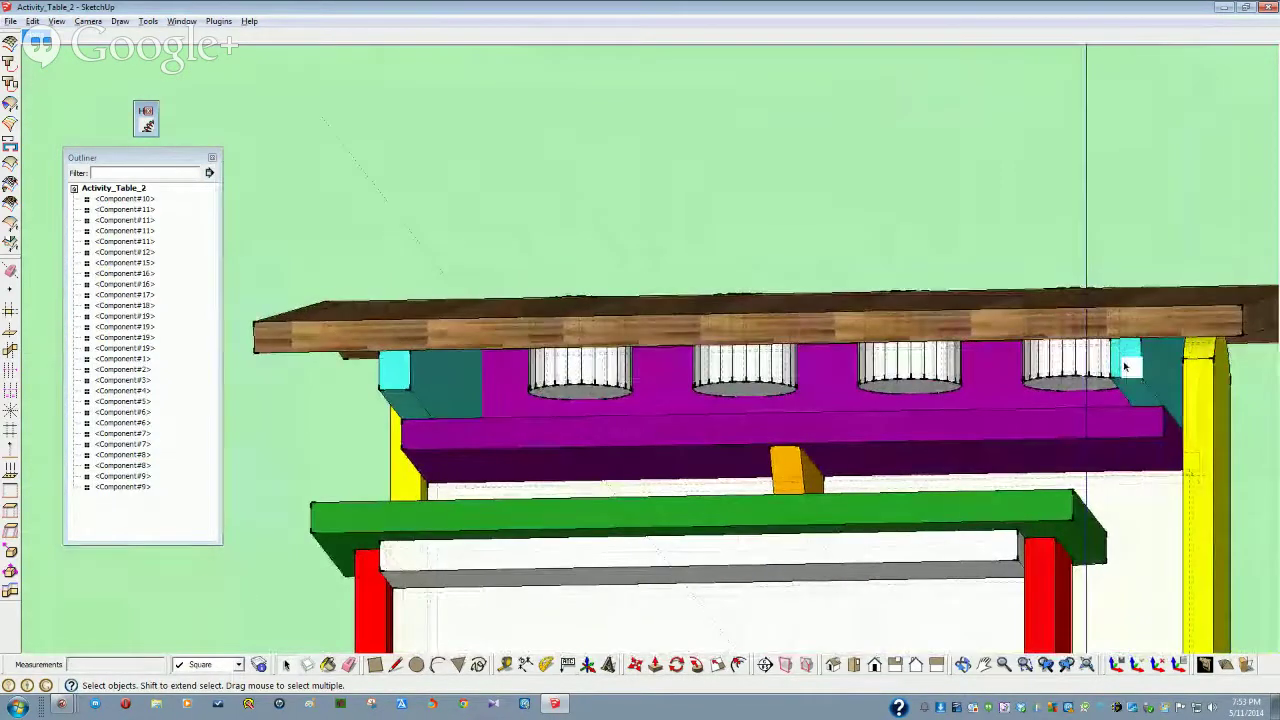
left_click(375, 665)
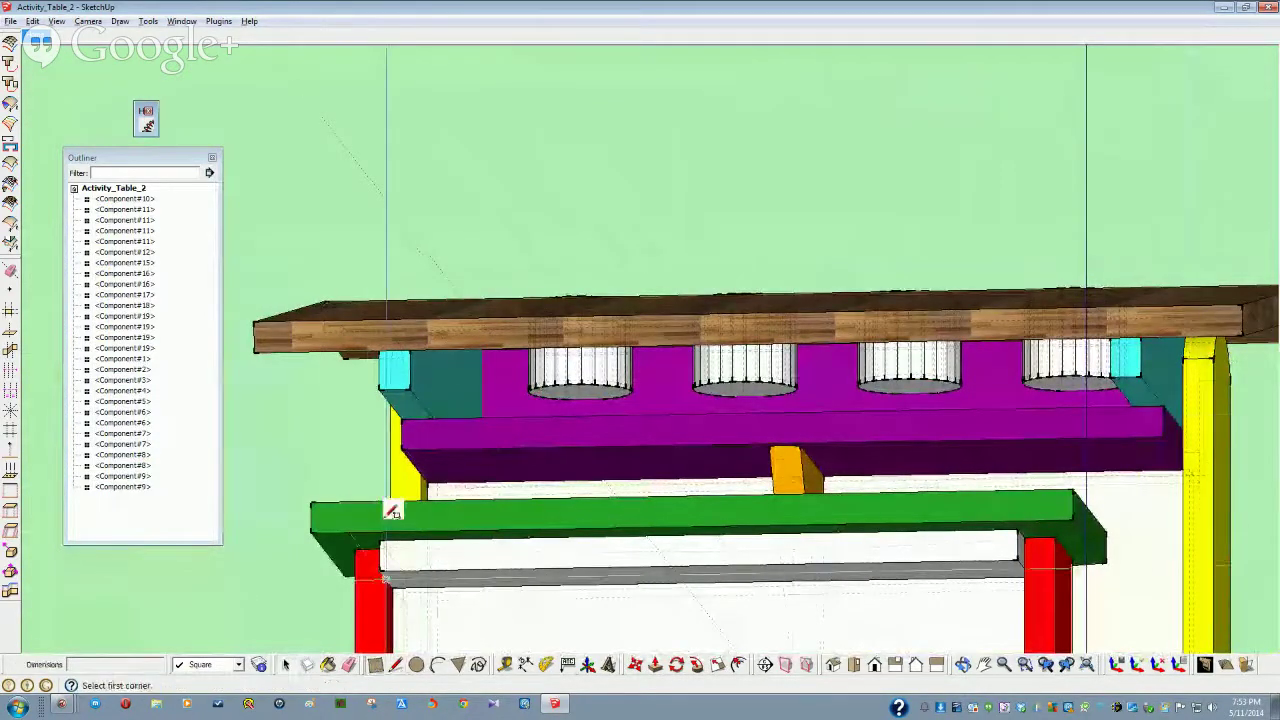
mouse_move(391, 360)
middle_mouse_down()
mouse_move(385, 376)
mouse_move(406, 372)
middle_mouse_up()
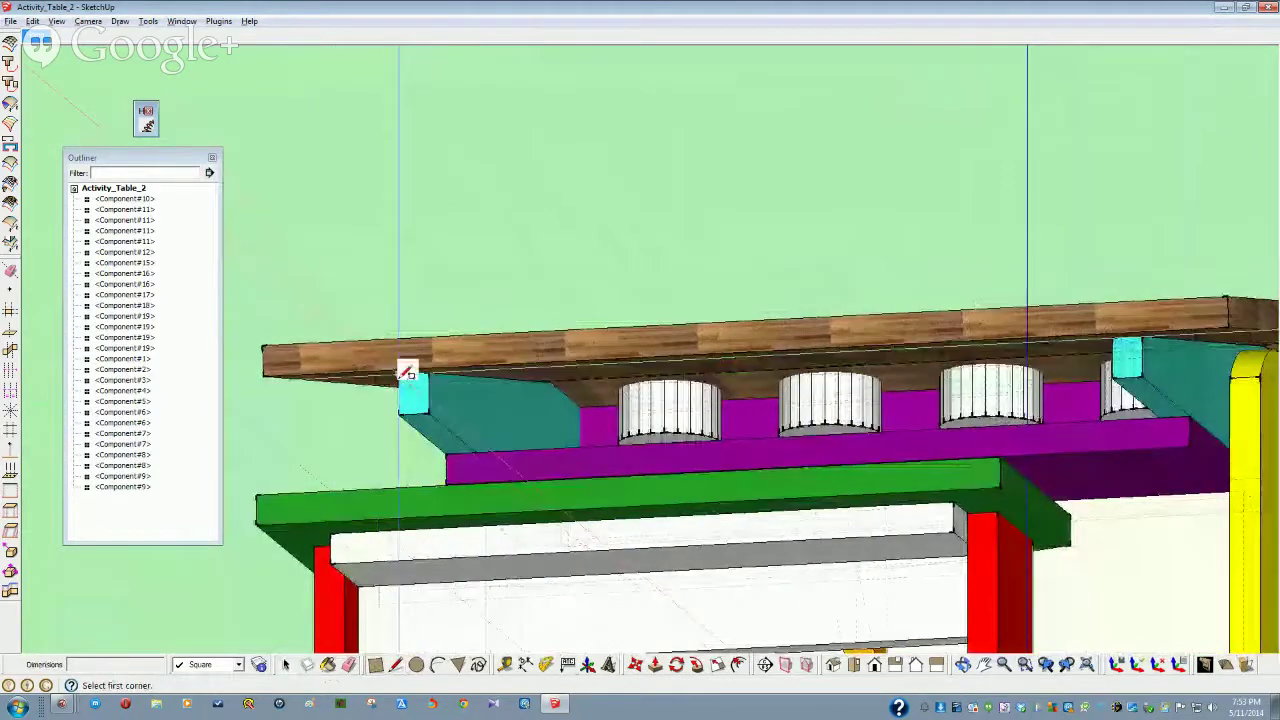
left_click(400, 376)
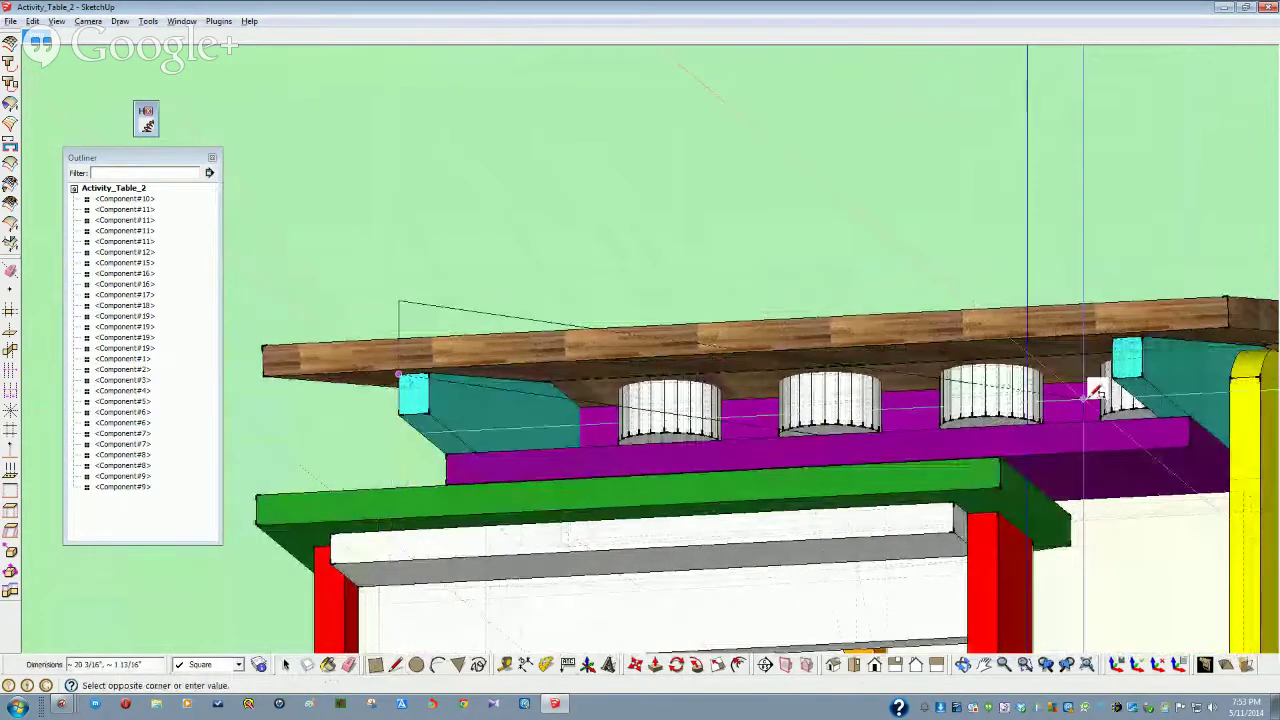
left_click(1143, 375)
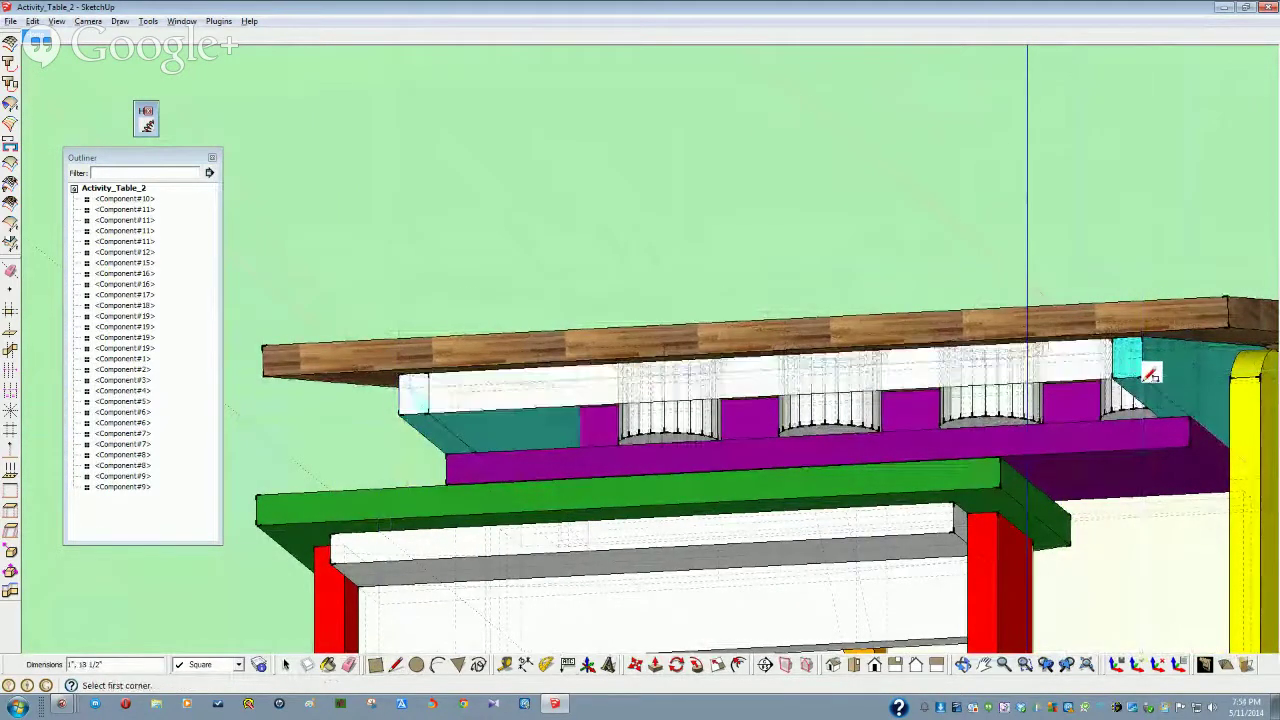
key("space")
left_click(591, 390)
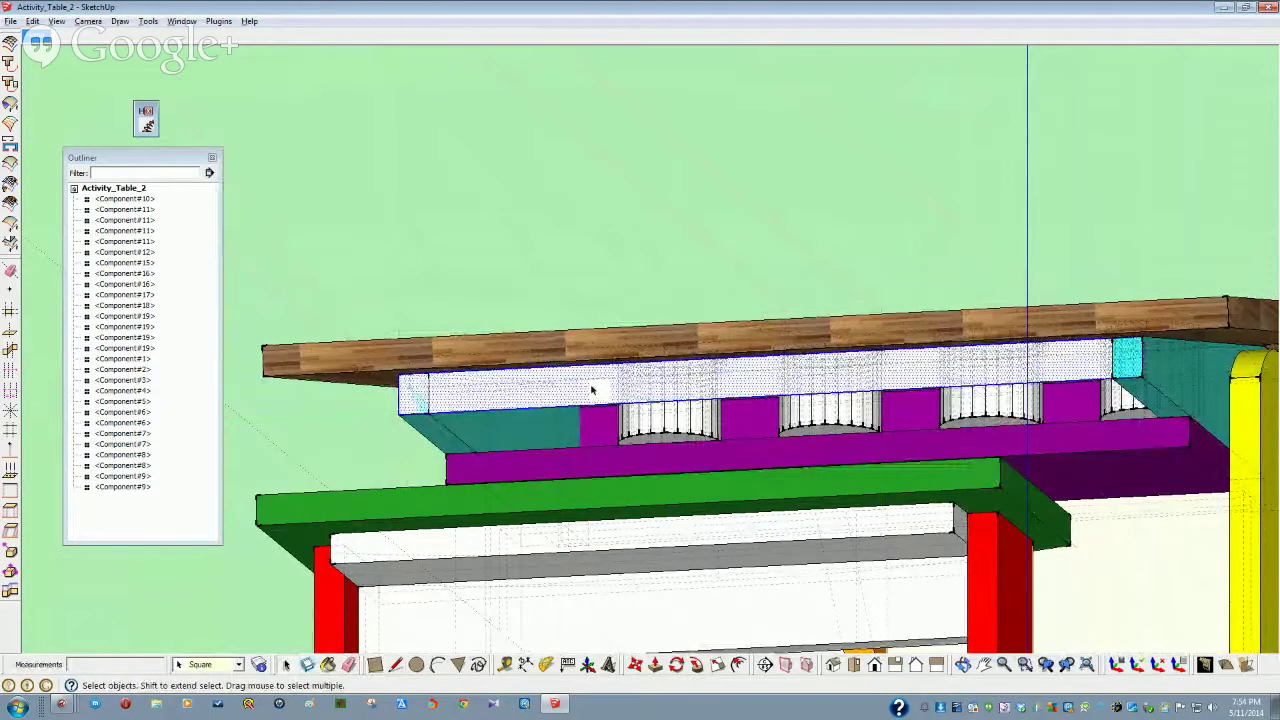
Make the rectangle across the supports' front ends a component and thicken it into a solid front board with Push/Pull
key("g")
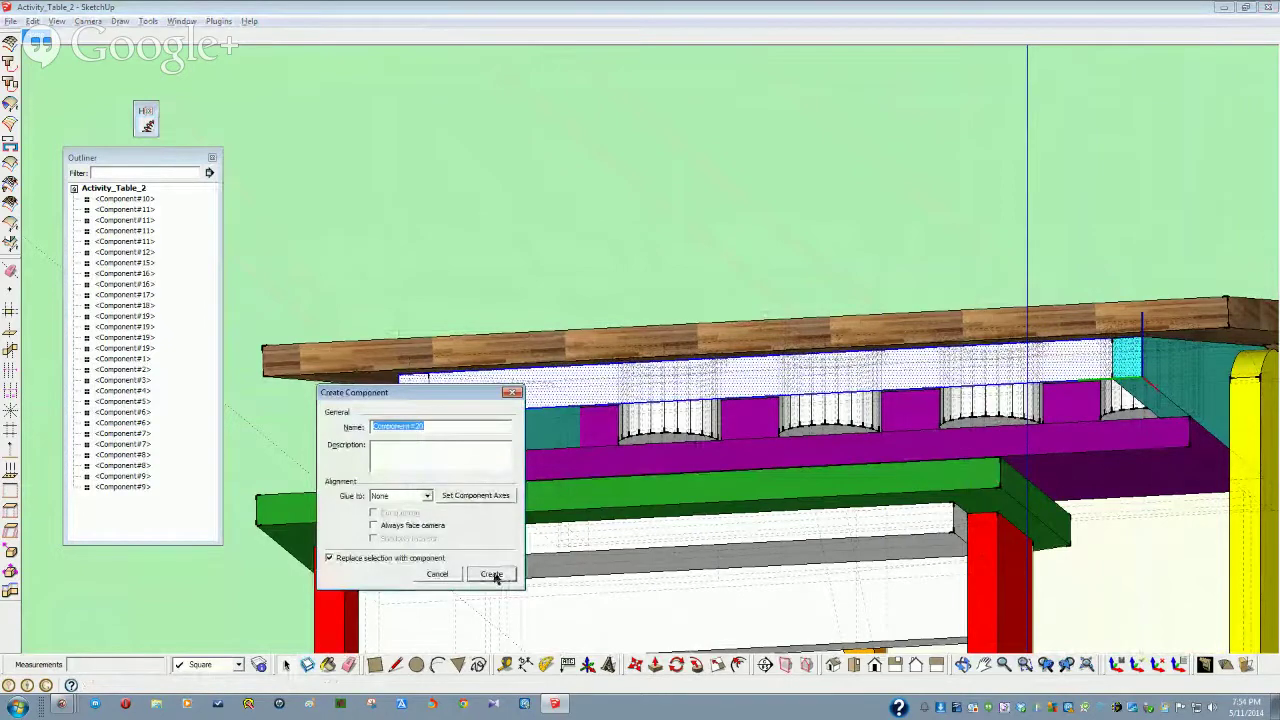
left_click(492, 577)
middle_click_drag(490, 560, 640, 451)
double_click(640, 452)
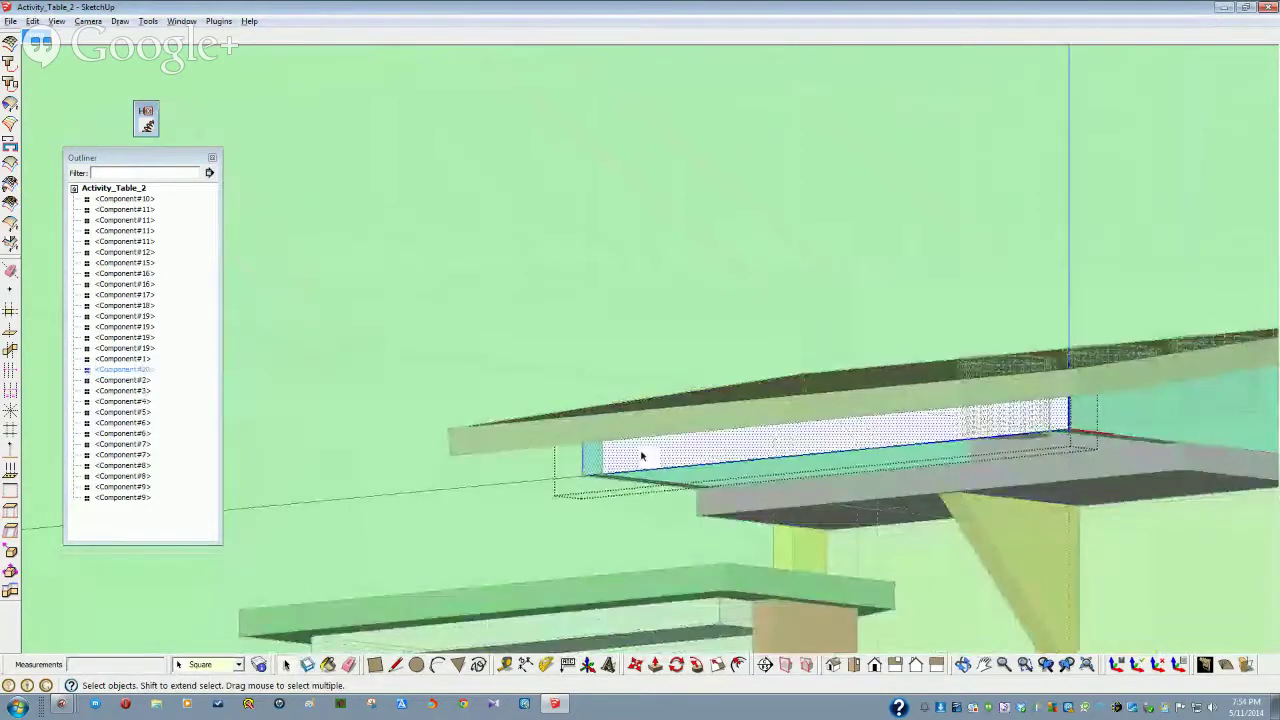
left_click(636, 665)
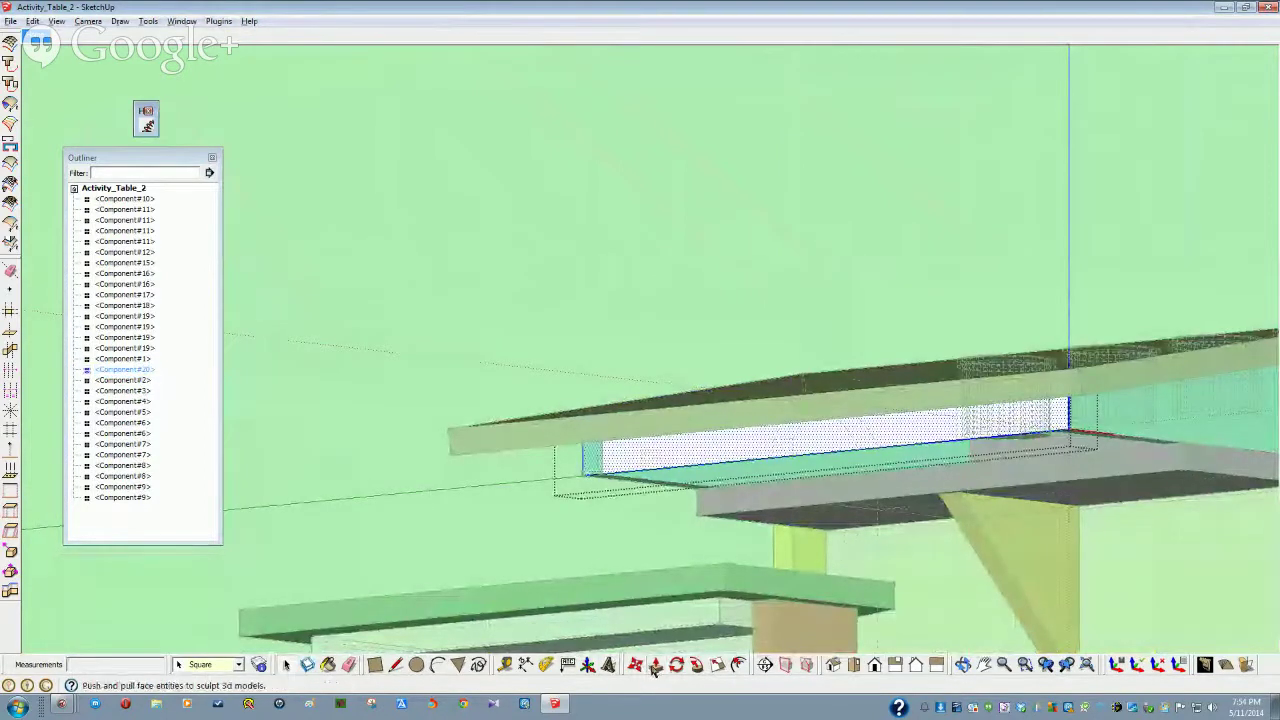
left_click(637, 460)
left_click(638, 460)
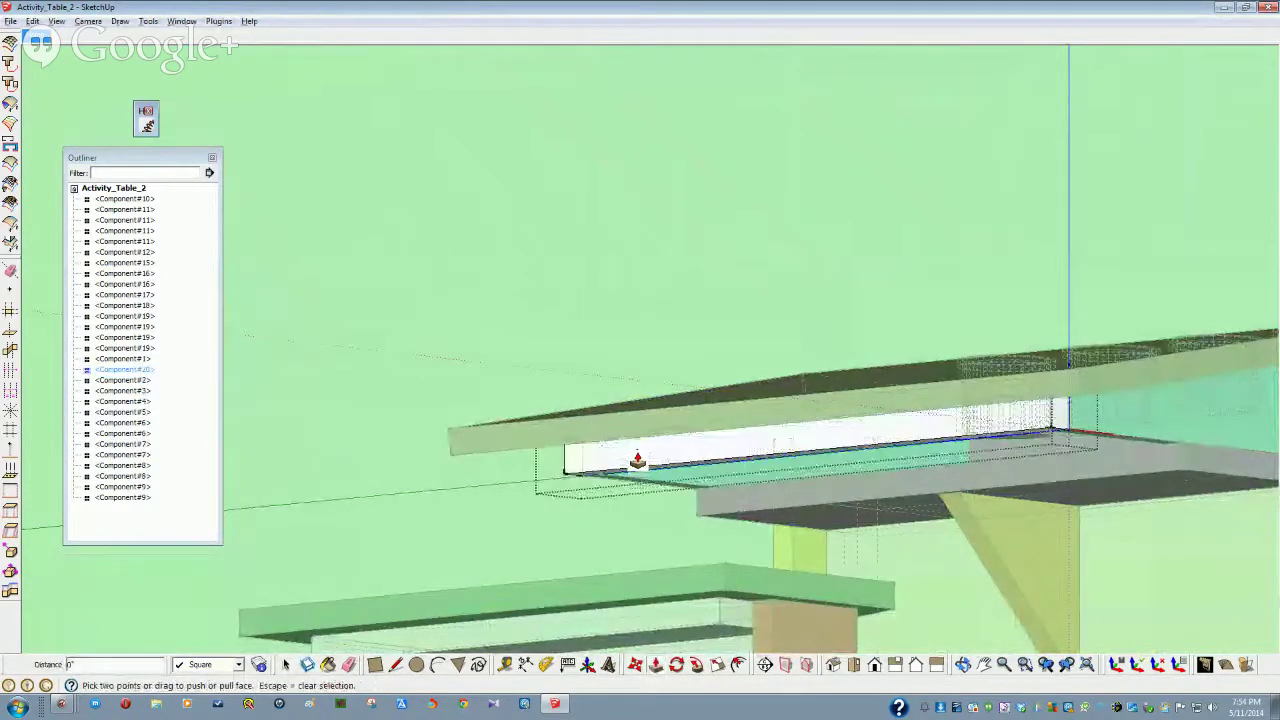
middle_click_drag(556, 523, 598, 522)
key("space")
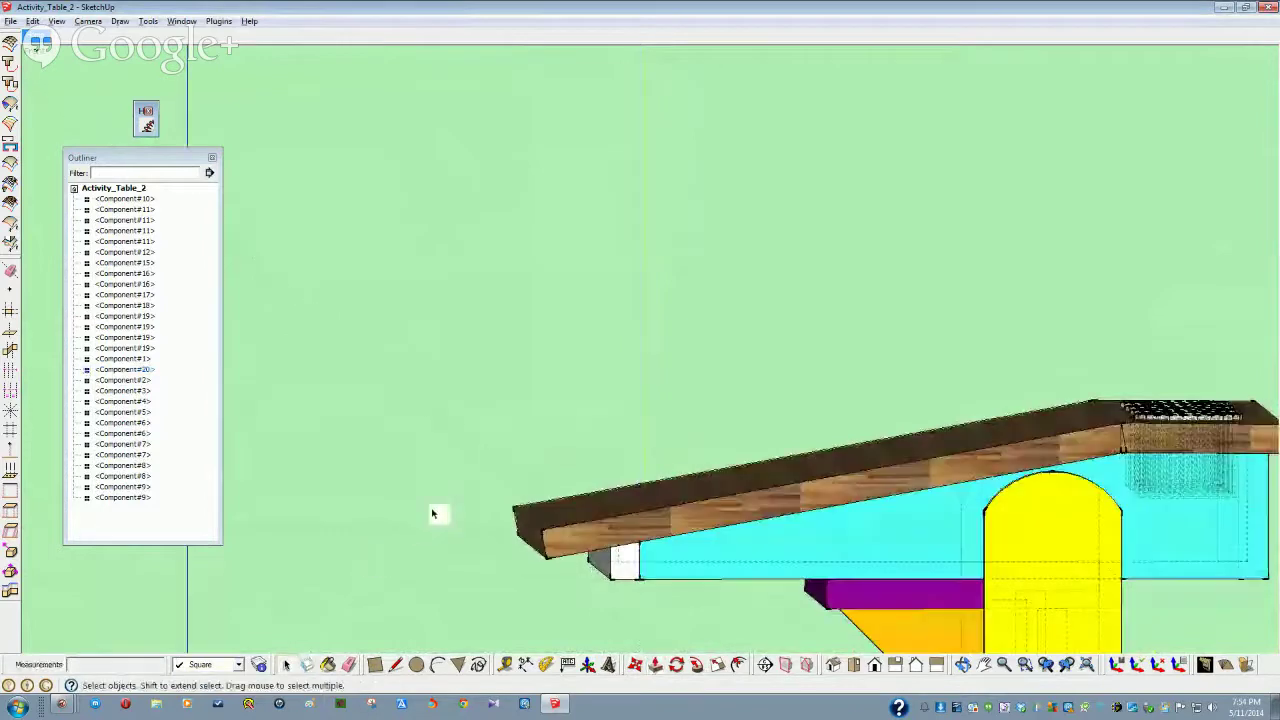
Hide the two wooden tabletop boards, the sloped one and the one with the cup holes
scroll(826, 491, "up", 3)
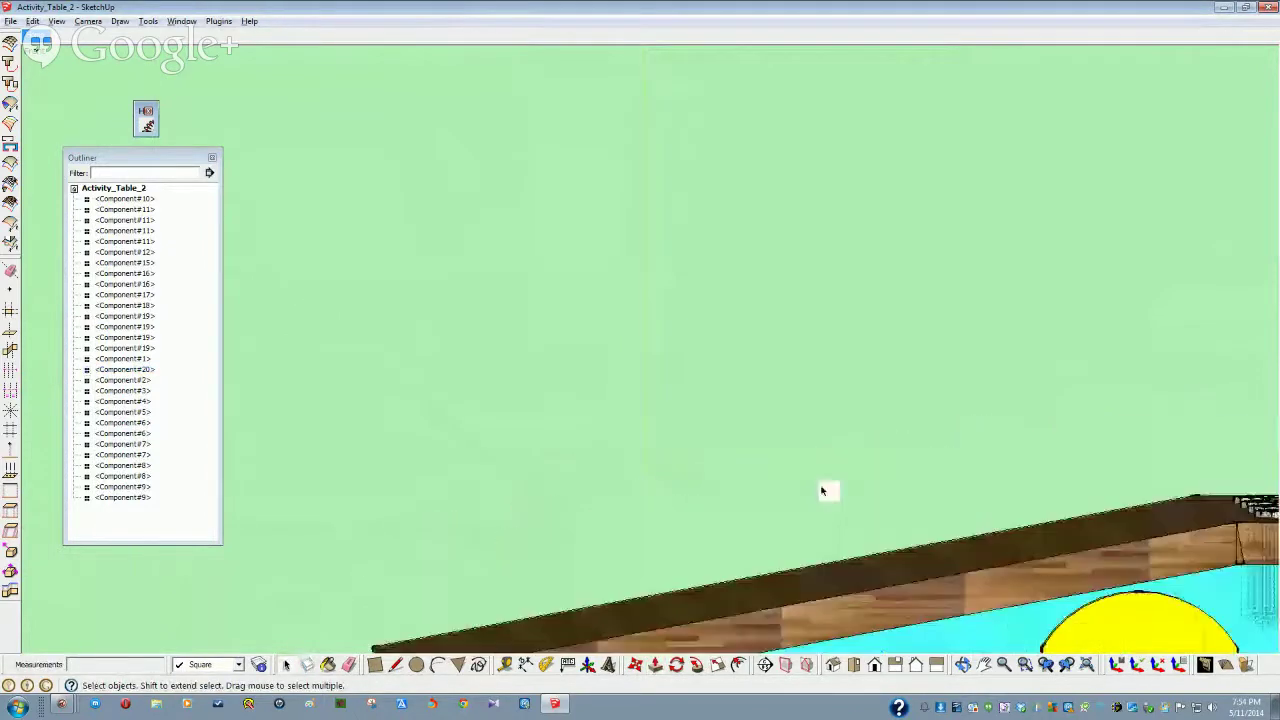
scroll(1063, 609, "up", 4)
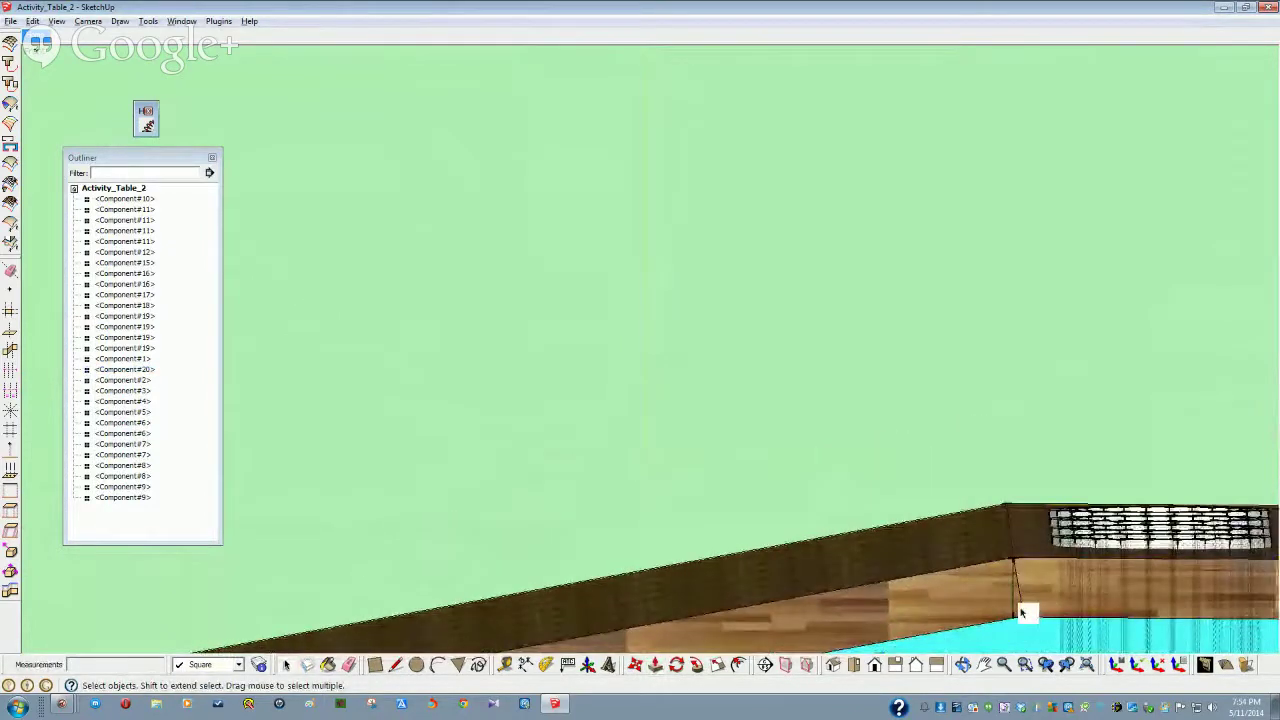
left_click(1022, 612)
left_click(997, 611)
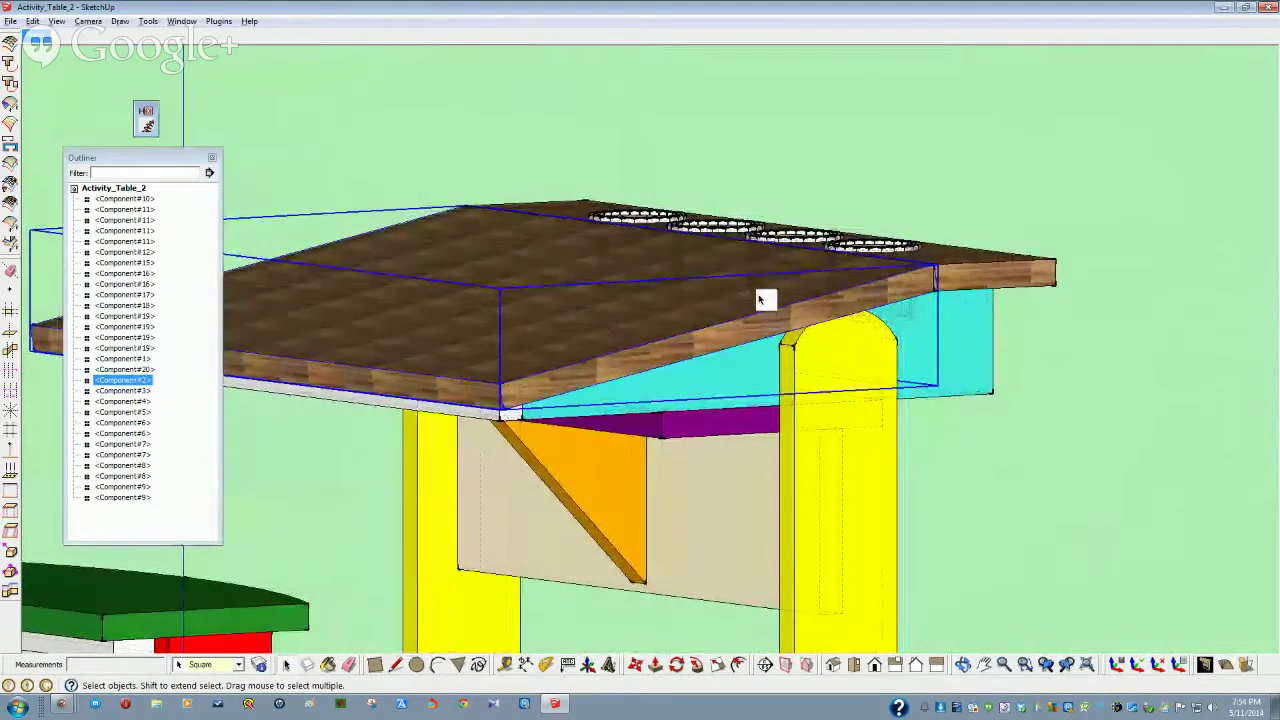
right_click(993, 271)
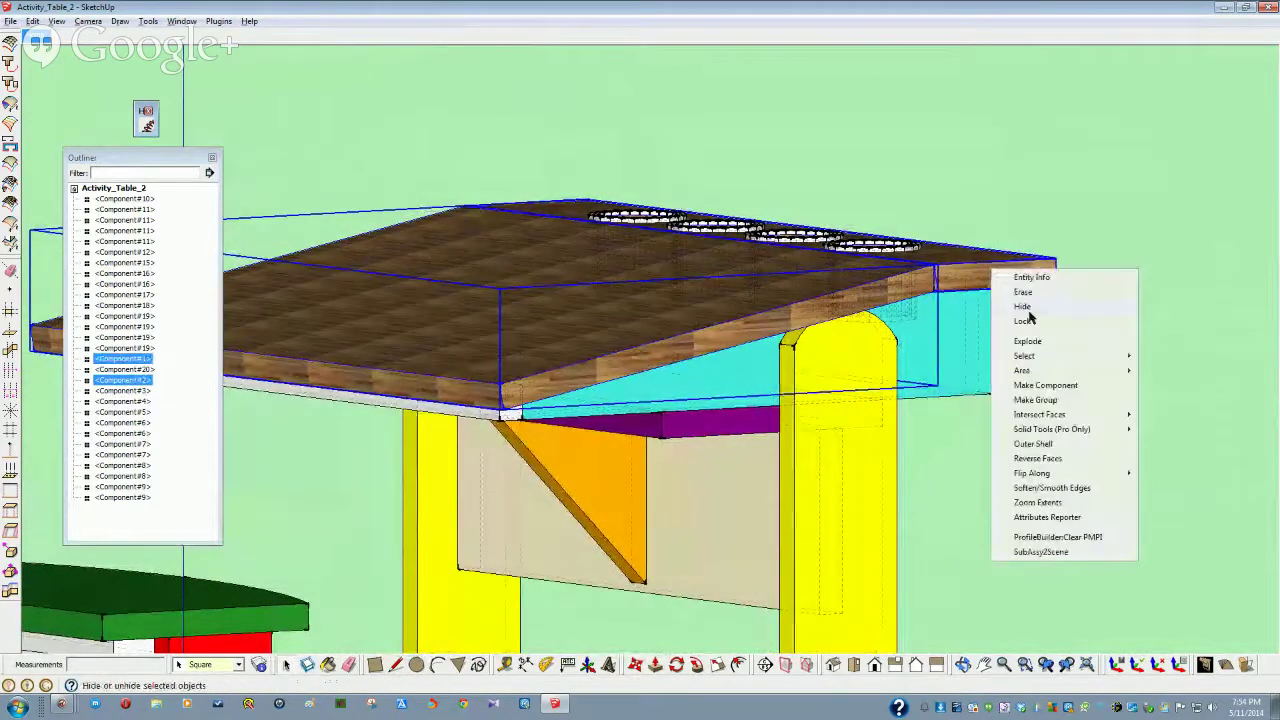
left_click(1026, 309)
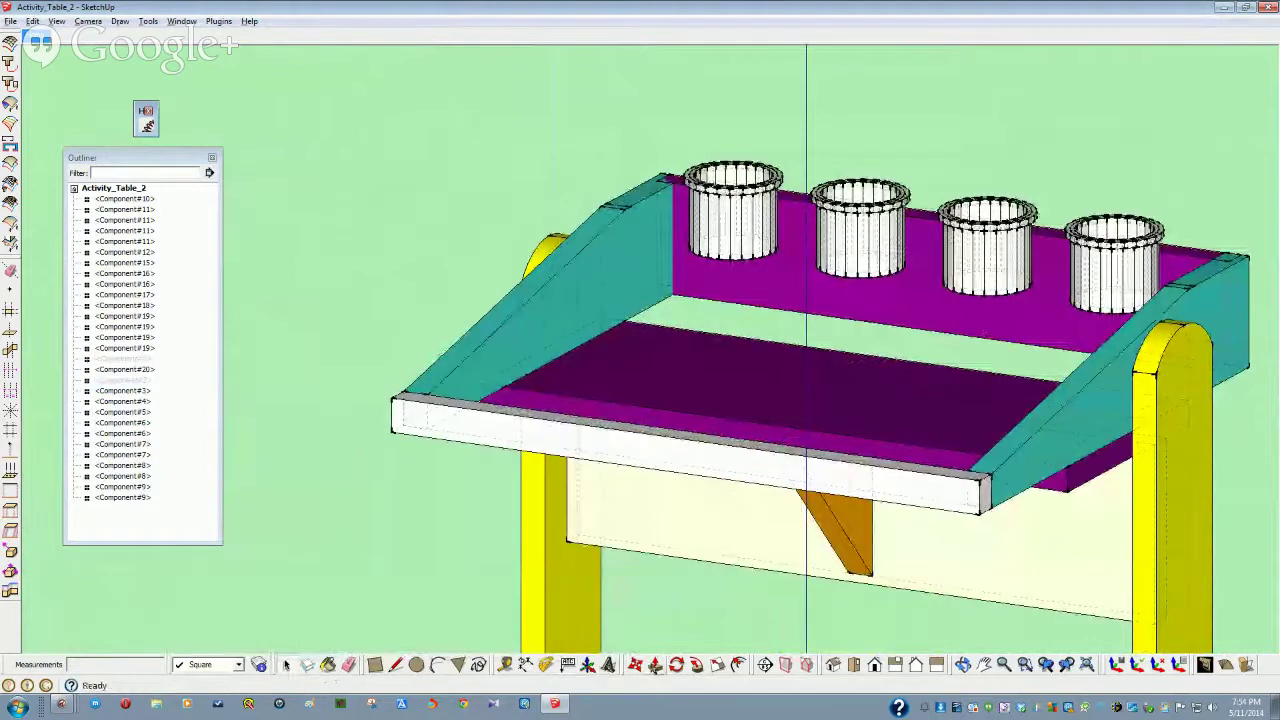
Draw a horizontal rectangle between the cyan supports, from the rear inner bottom corner to the opposite inner corner at the front board
left_click(376, 665)
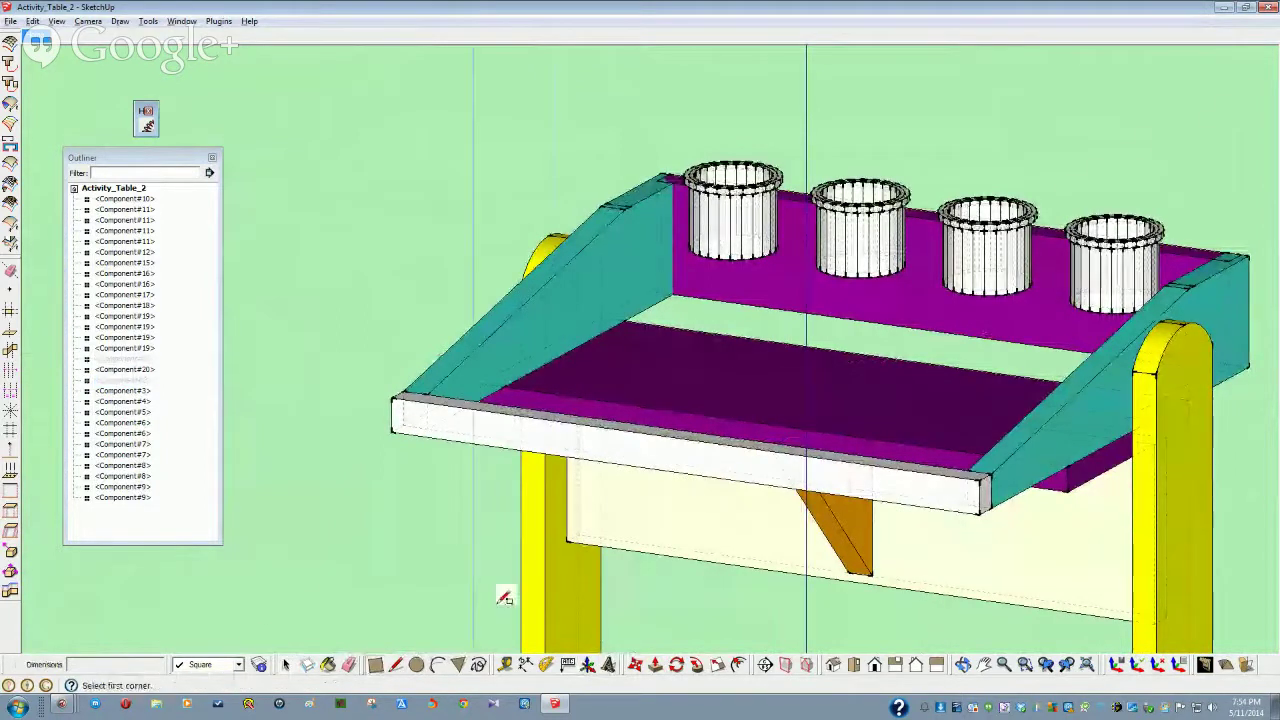
left_click(673, 296)
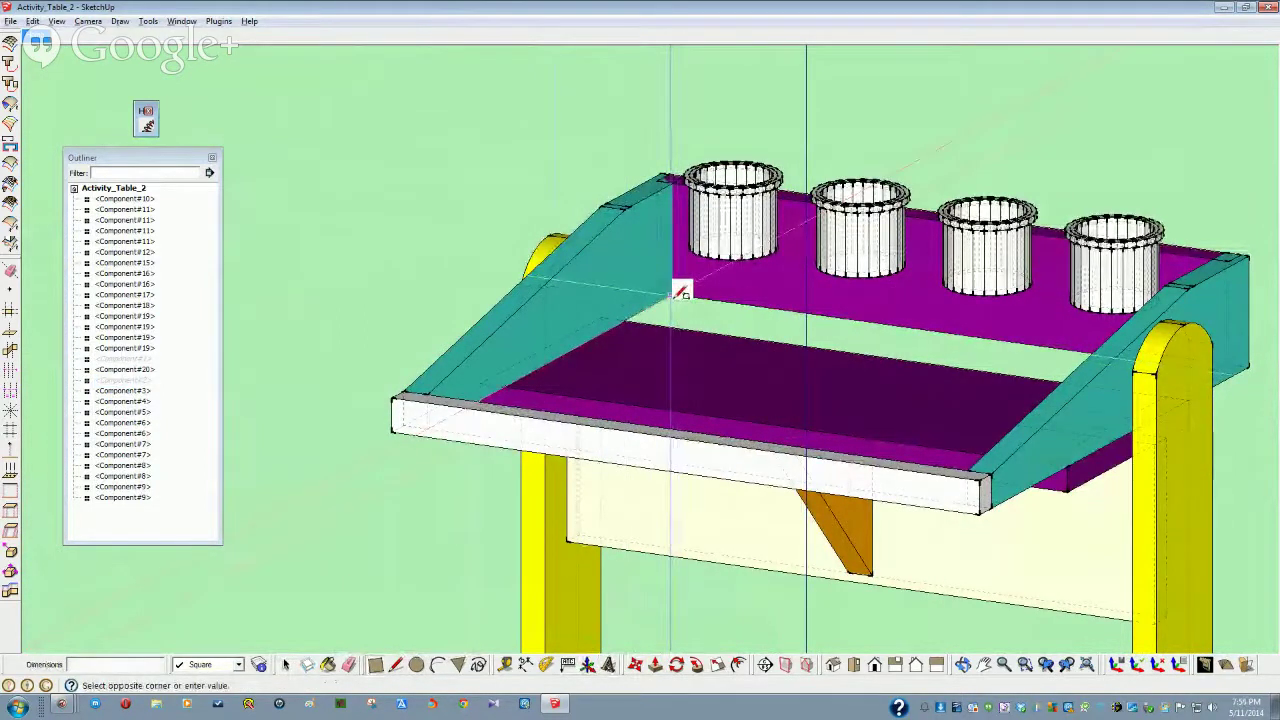
middle_click_drag(707, 337, 812, 392)
key("Escape")
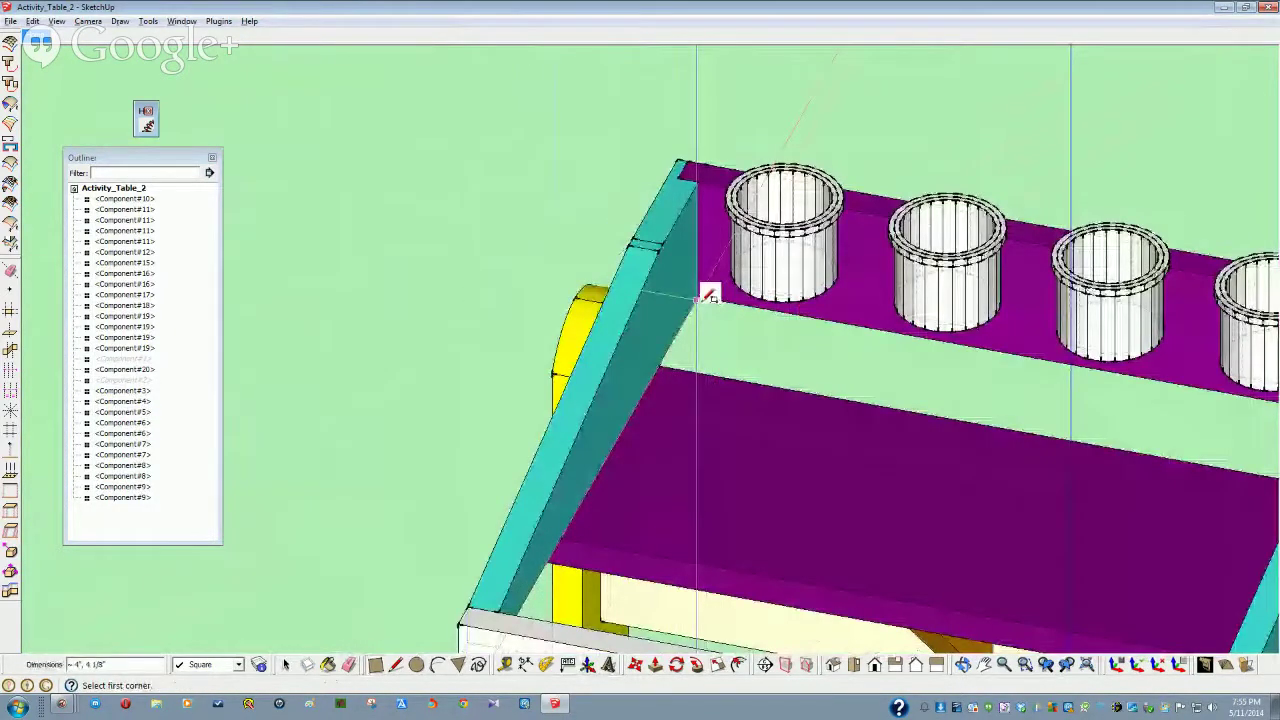
left_click(708, 296)
mouse_move(708, 296)
middle_mouse_down()
mouse_move(849, 482)
mouse_move(880, 413)
middle_mouse_up()
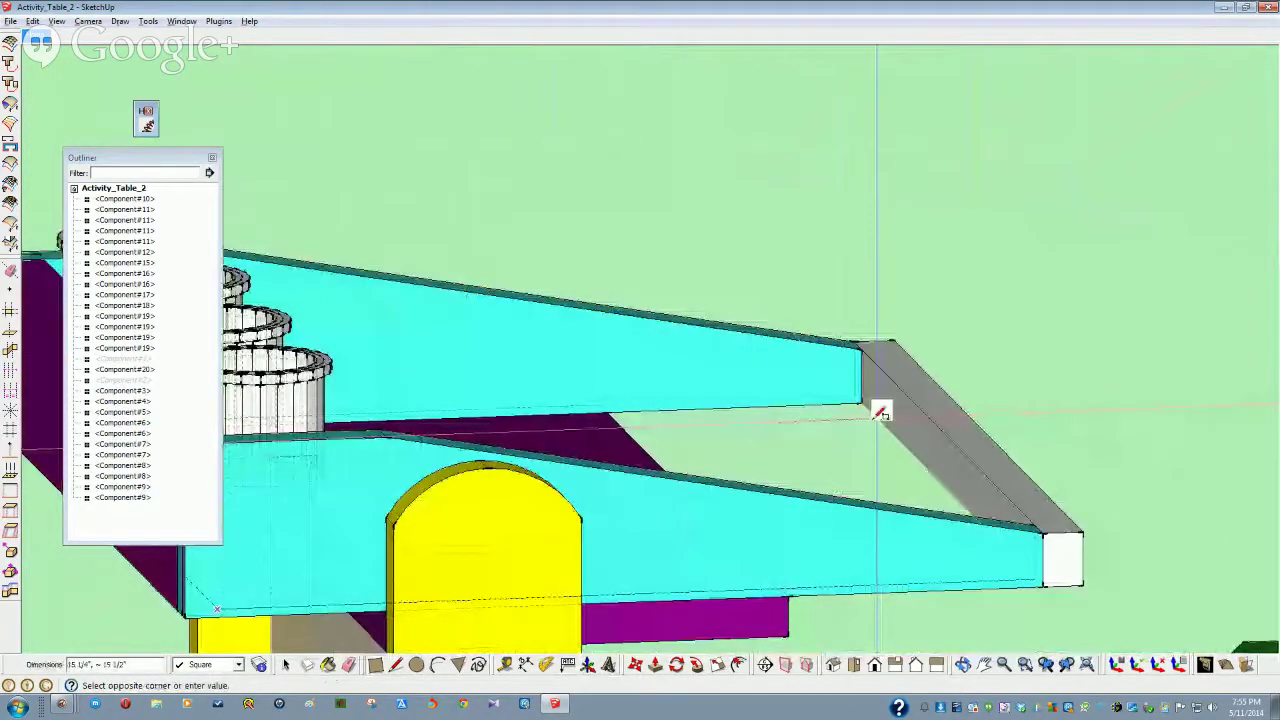
left_click(871, 398)
middle_click_drag(872, 397, 522, 368)
Make the new face between the supports a component and extrude it 1/4" upward as a bottom panel
key("space")
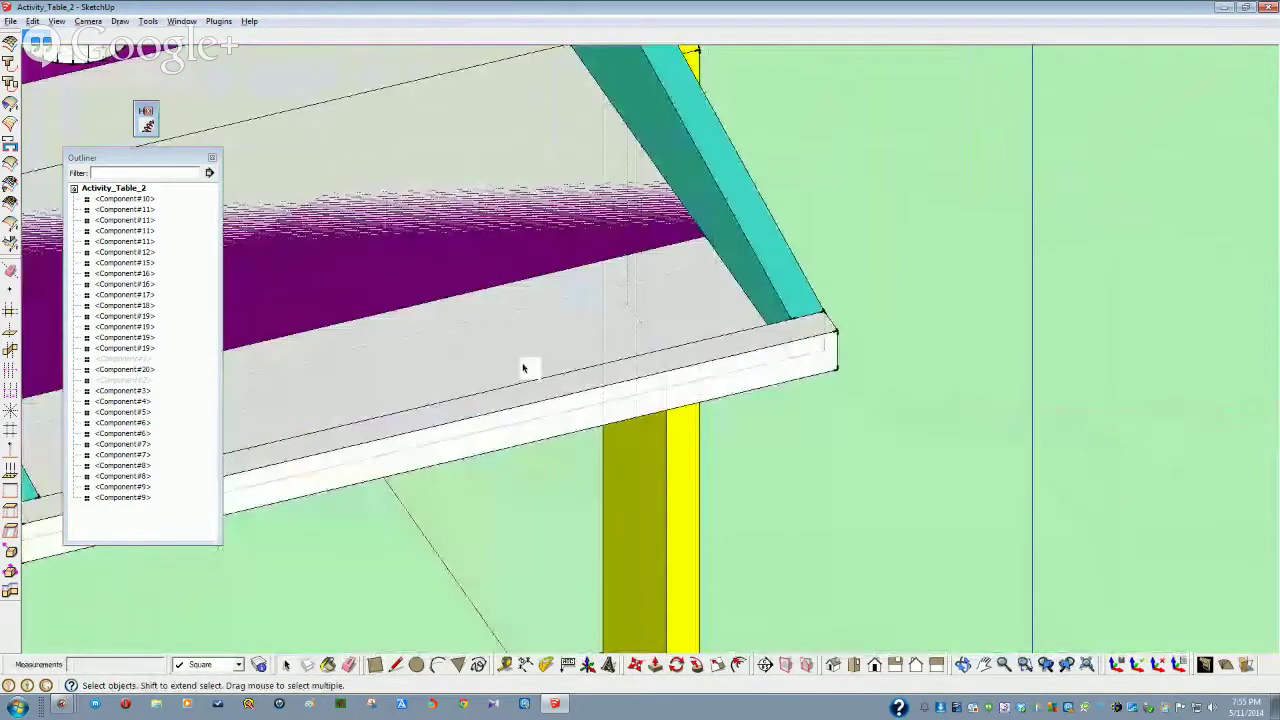
left_click(503, 366, "shift")
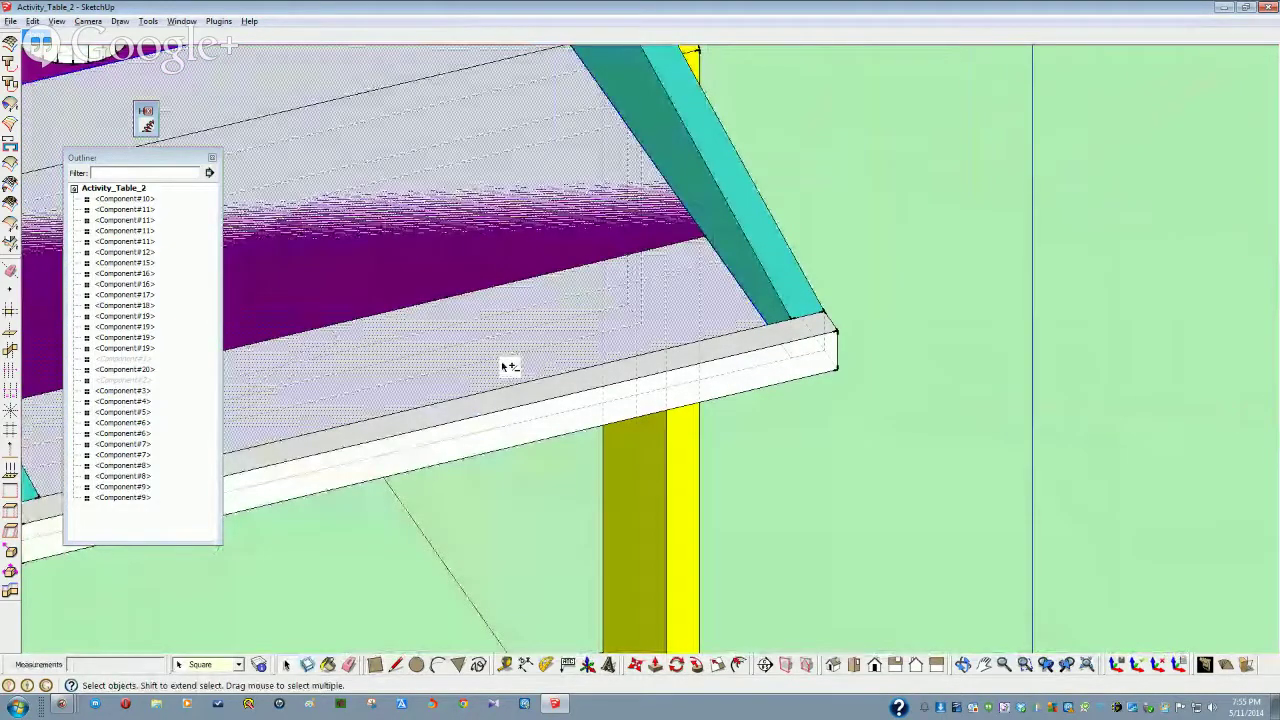
key("g")
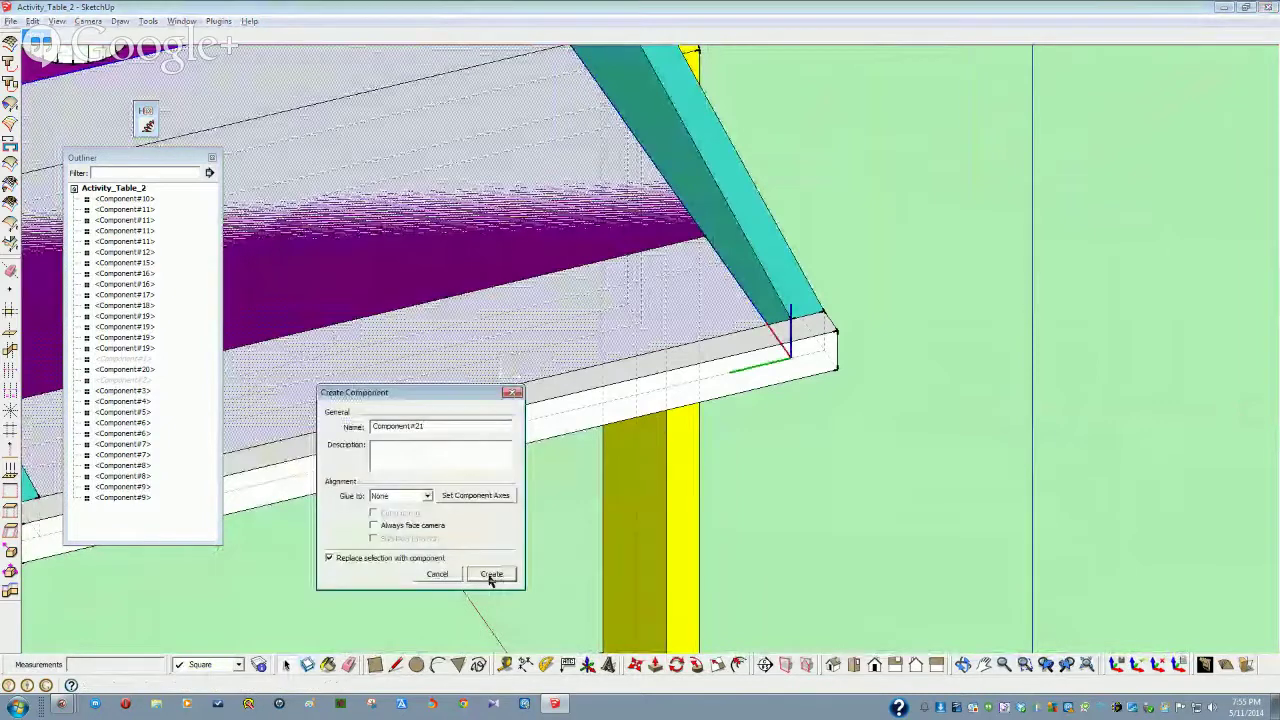
left_click(491, 574)
left_click(491, 364)
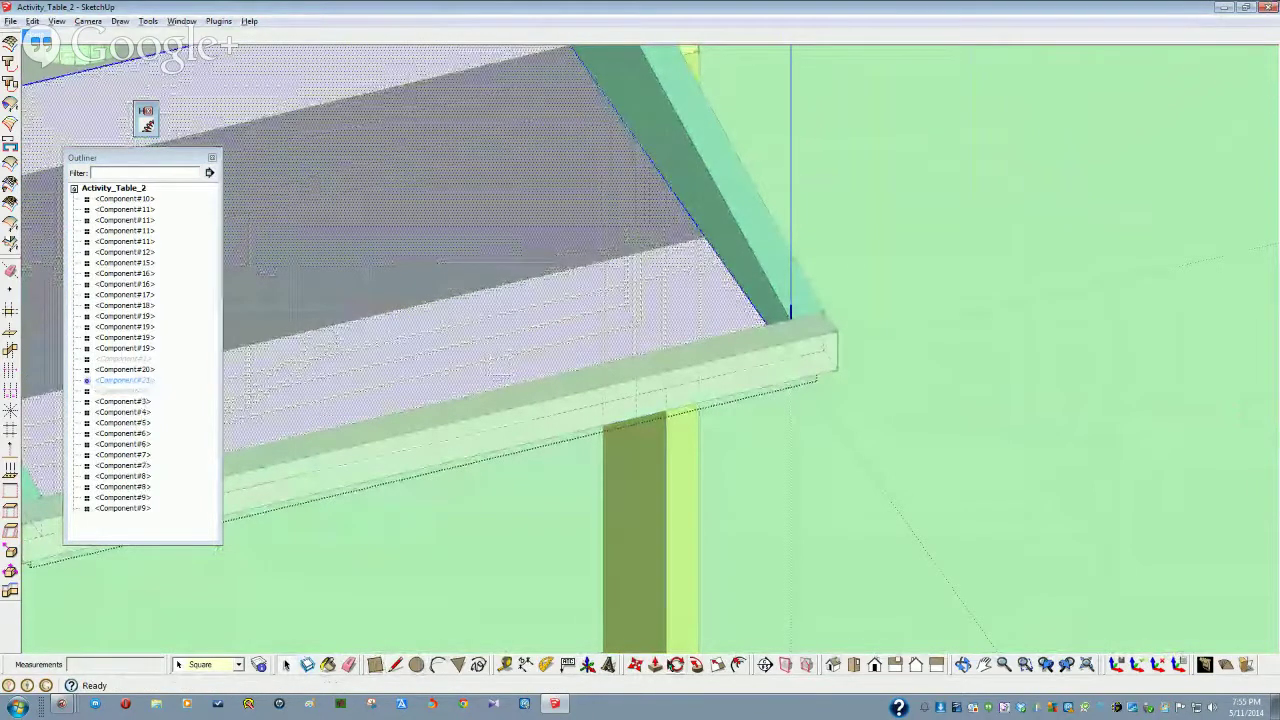
key("p")
left_click(545, 378)
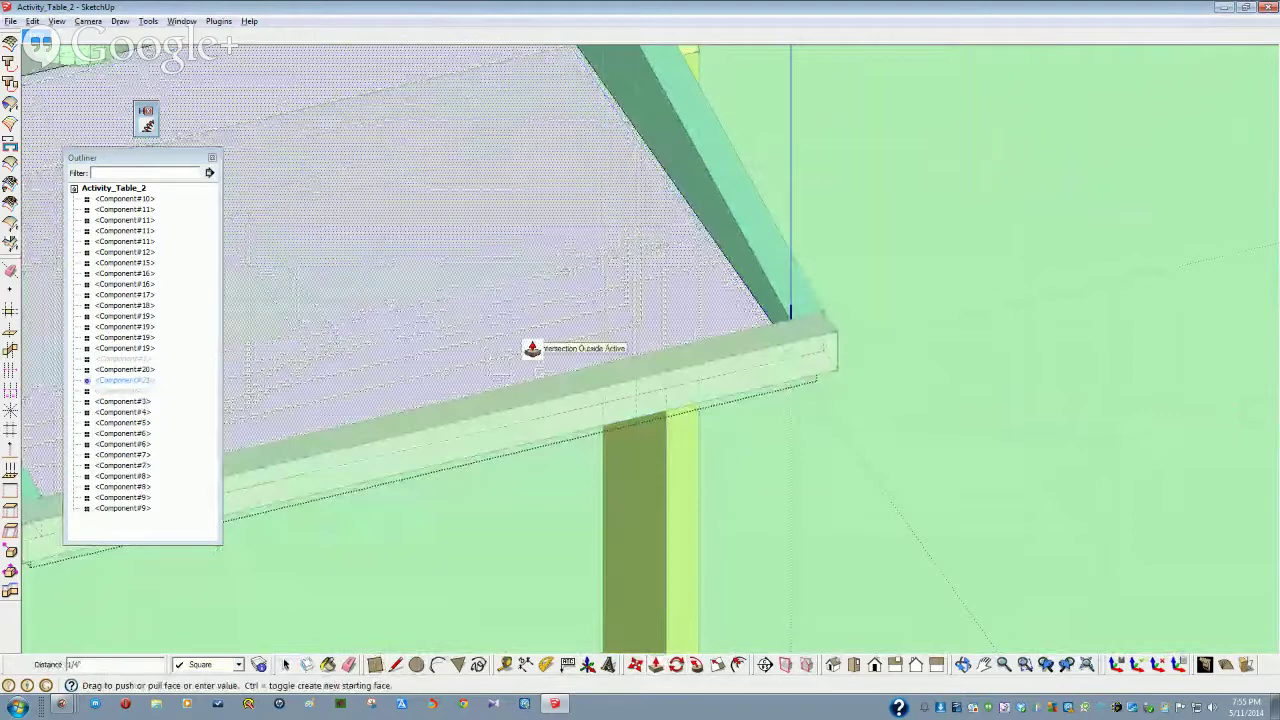
left_click(542, 368)
key("space")
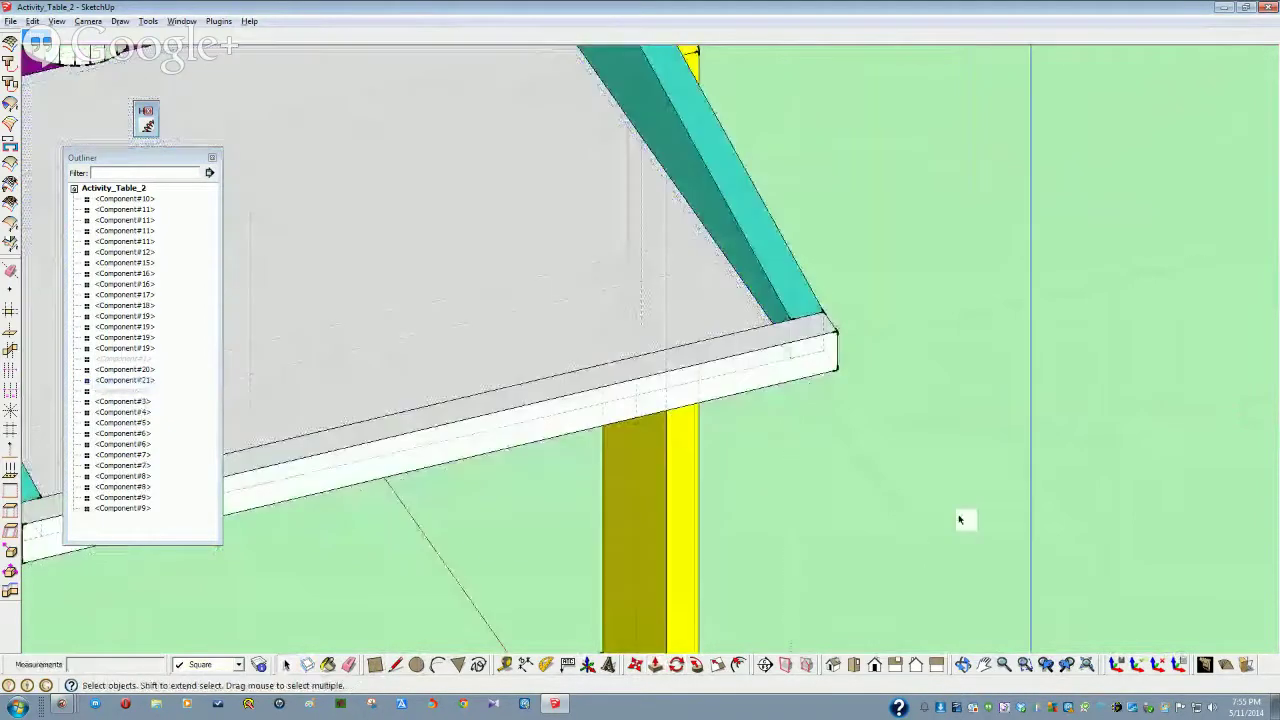
Unhide the two tabletop boards, Component#1 and Component#2, together in the Outliner
middle_click_drag(959, 519, 952, 605)
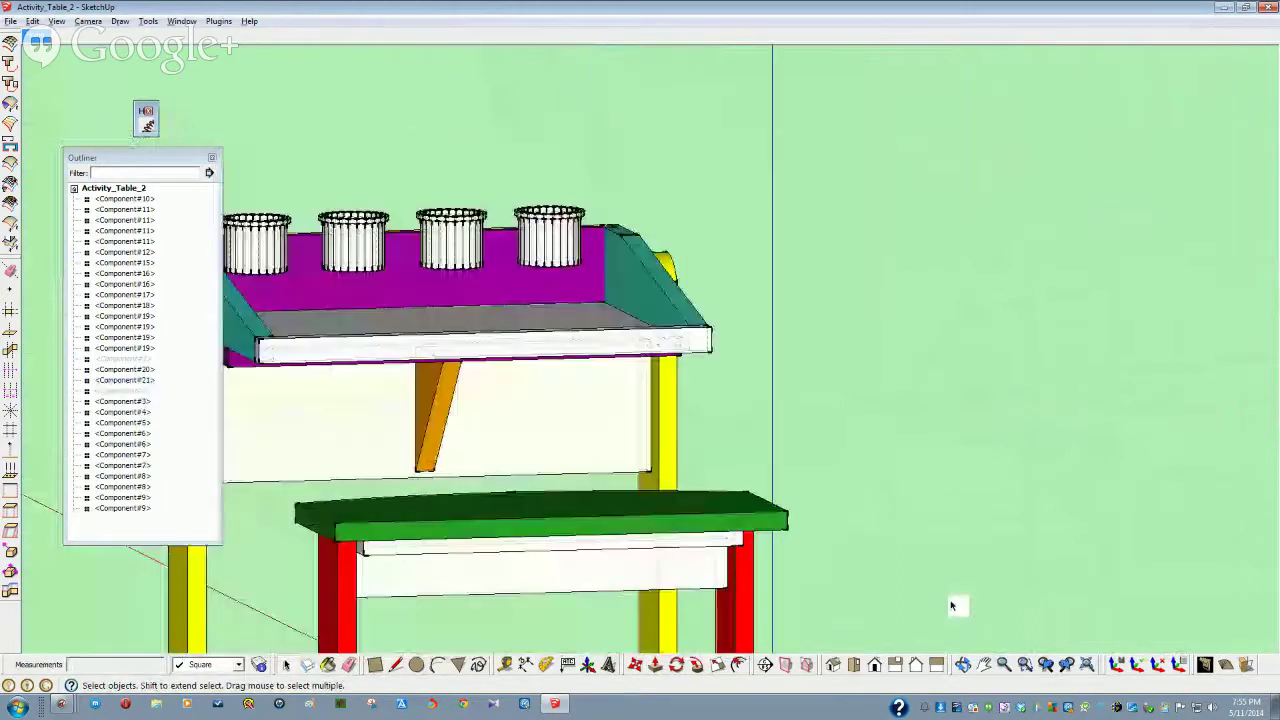
middle_click_drag(952, 605, 461, 246)
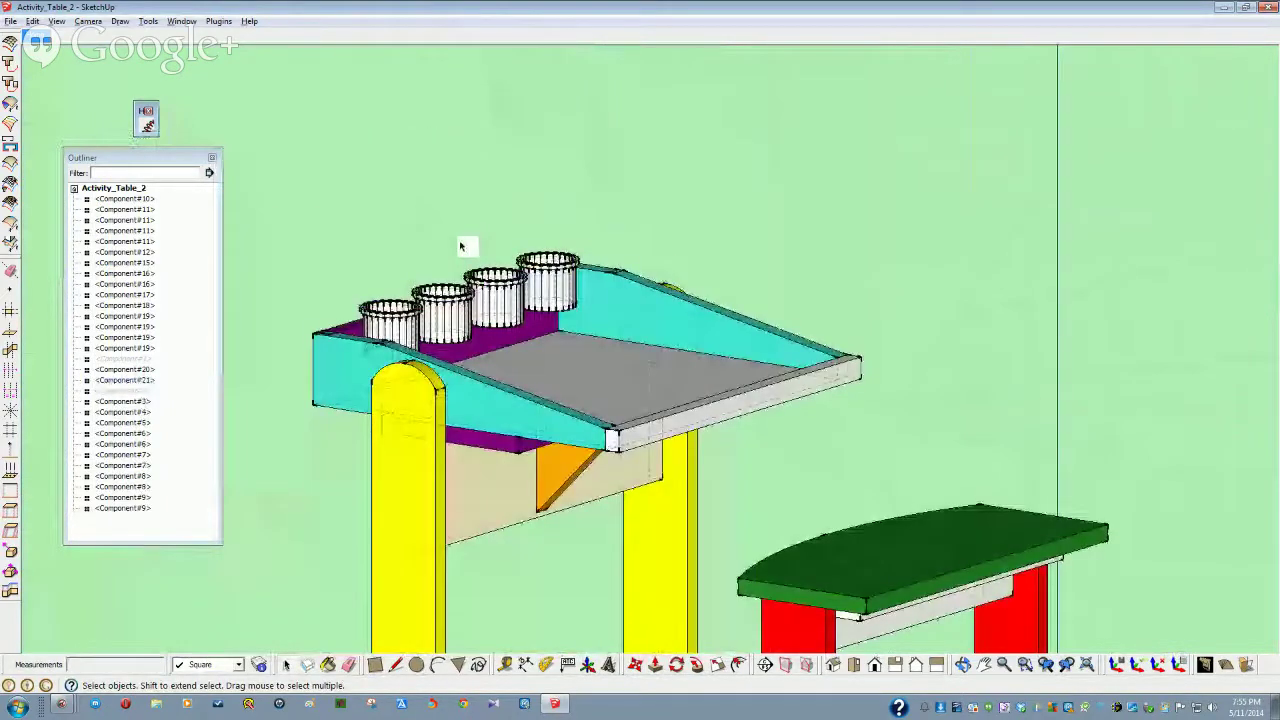
left_click(123, 358)
left_click(123, 390, "ctrl")
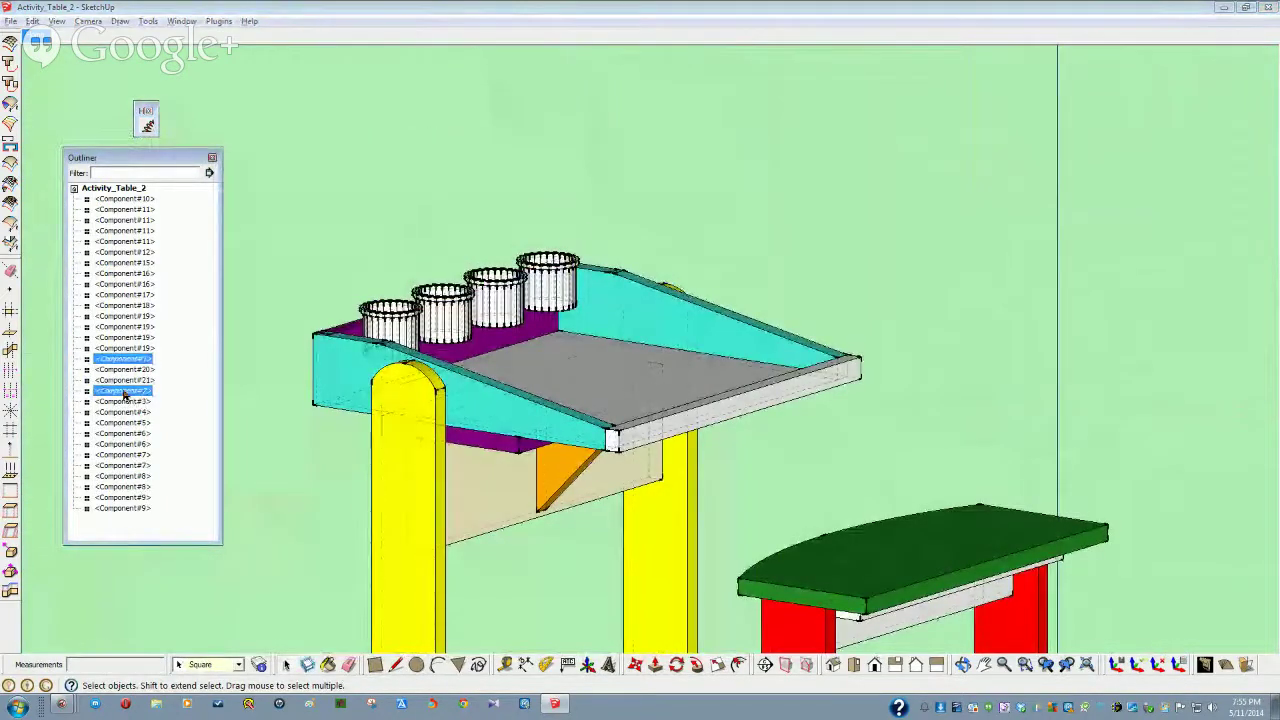
right_click(123, 391)
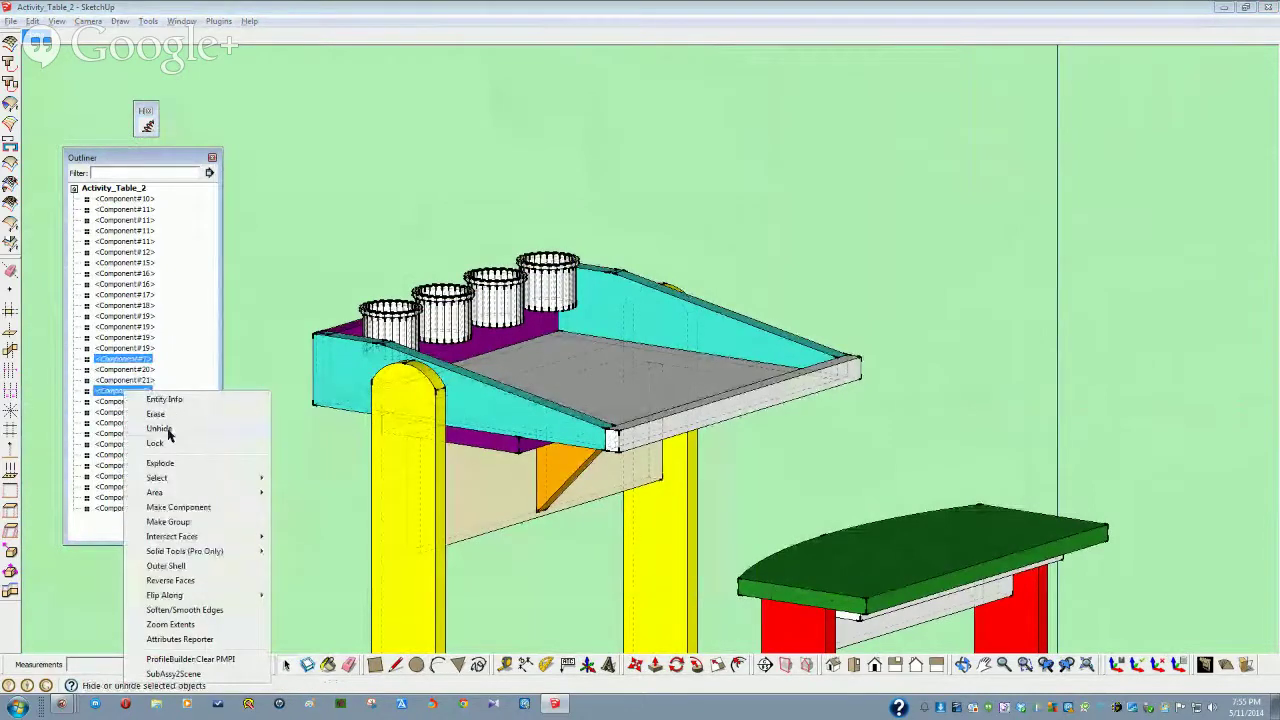
left_click(159, 428)
Inspect the assembled table, checking how the cups sit in the tabletop holes and how the parts under the top fit
mouse_move(235, 357)
middle_mouse_down()
mouse_move(601, 420)
mouse_move(526, 414)
mouse_move(589, 500)
mouse_move(291, 534)
mouse_move(643, 534)
middle_mouse_up()
left_click(315, 528)
mouse_move(503, 527)
middle_mouse_down()
mouse_move(163, 334)
mouse_move(913, 309)
mouse_move(320, 315)
mouse_move(380, 326)
mouse_move(316, 155)
mouse_move(432, 236)
mouse_move(169, 144)
middle_mouse_up()
left_click(380, 326)
left_click(169, 144)
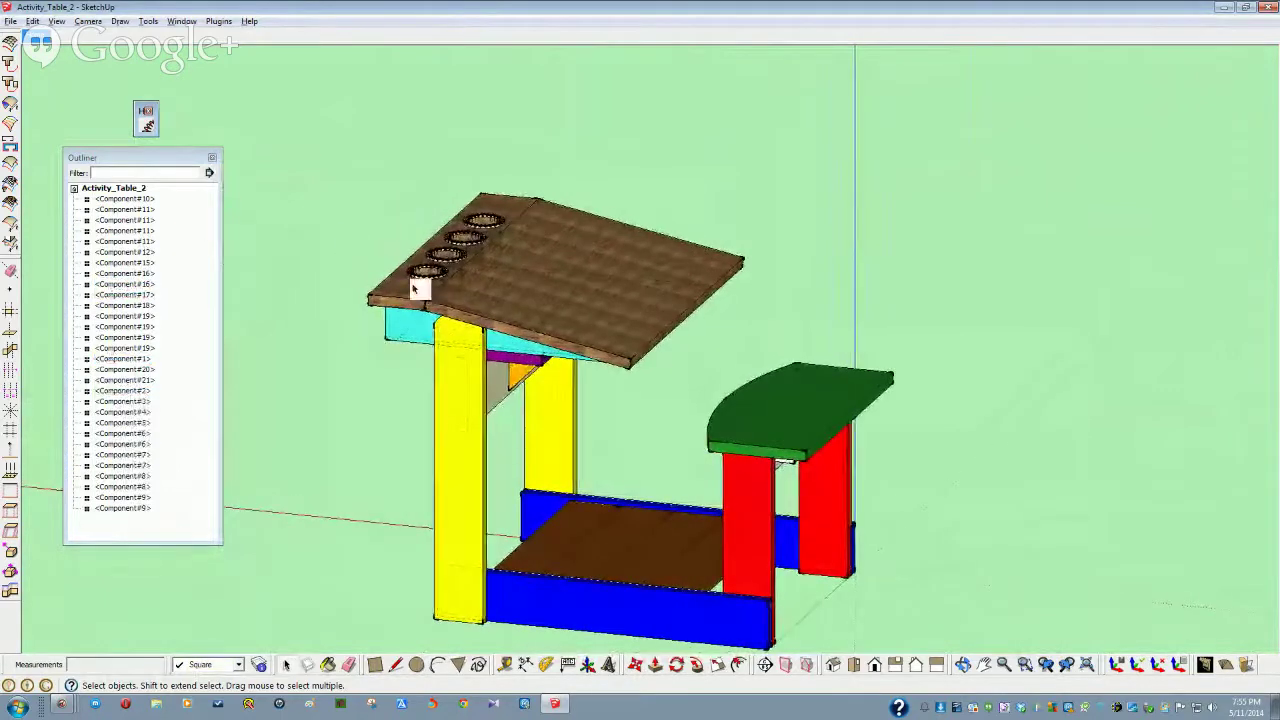
scroll(452, 298, "up", 3)
scroll(450, 298, "up", 1)
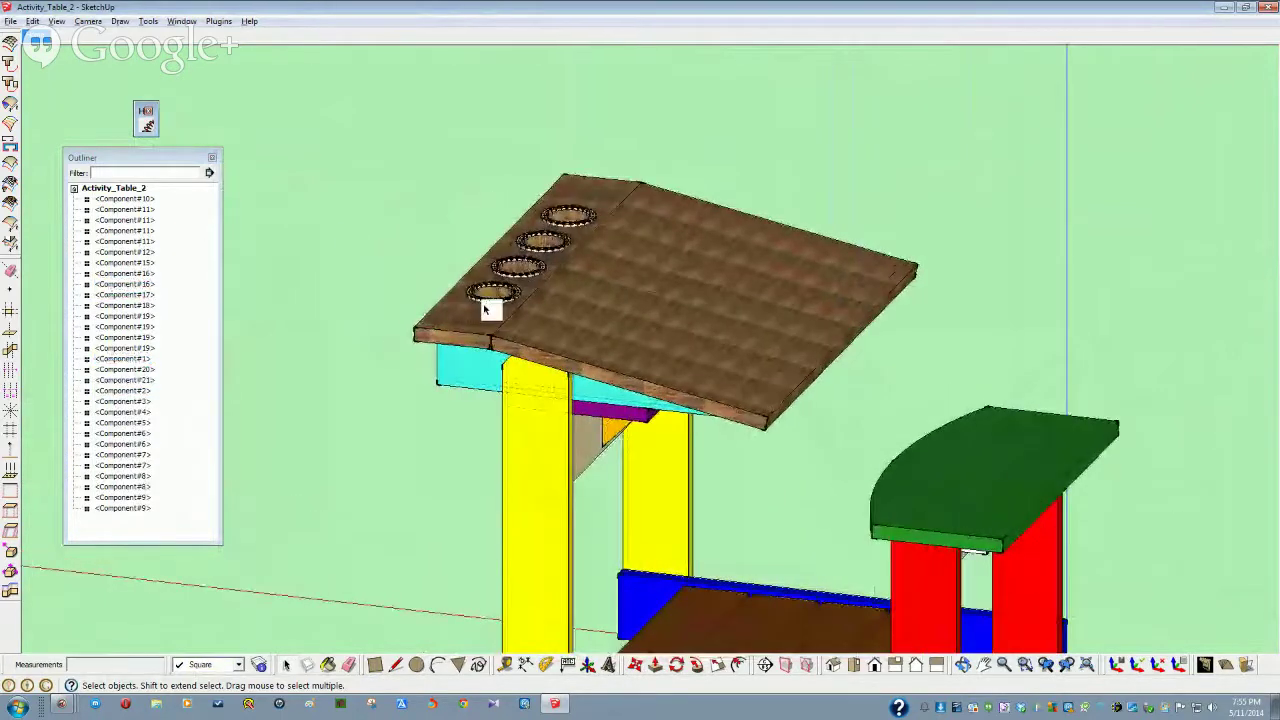
left_click(477, 292)
scroll(487, 338, "up", 5)
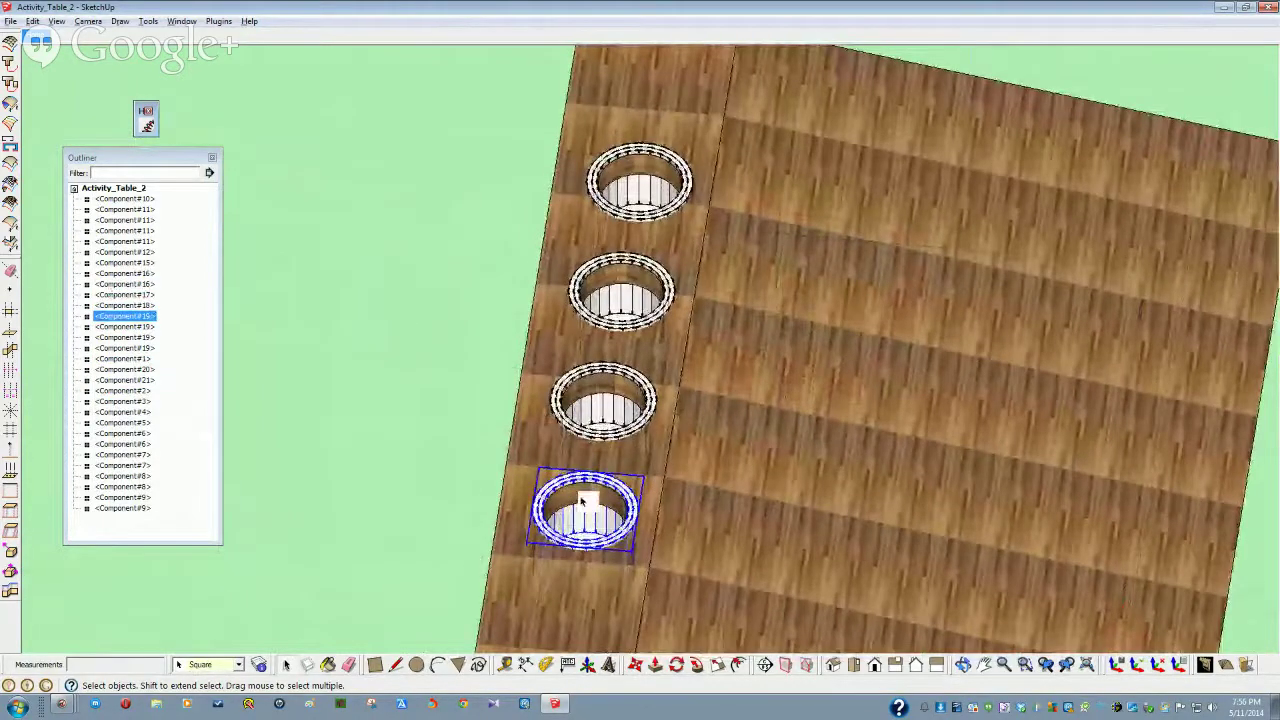
mouse_move(583, 502)
middle_mouse_down()
mouse_move(752, 449)
mouse_move(457, 380)
mouse_move(408, 340)
middle_mouse_up()
scroll(846, 429, "up", 5)
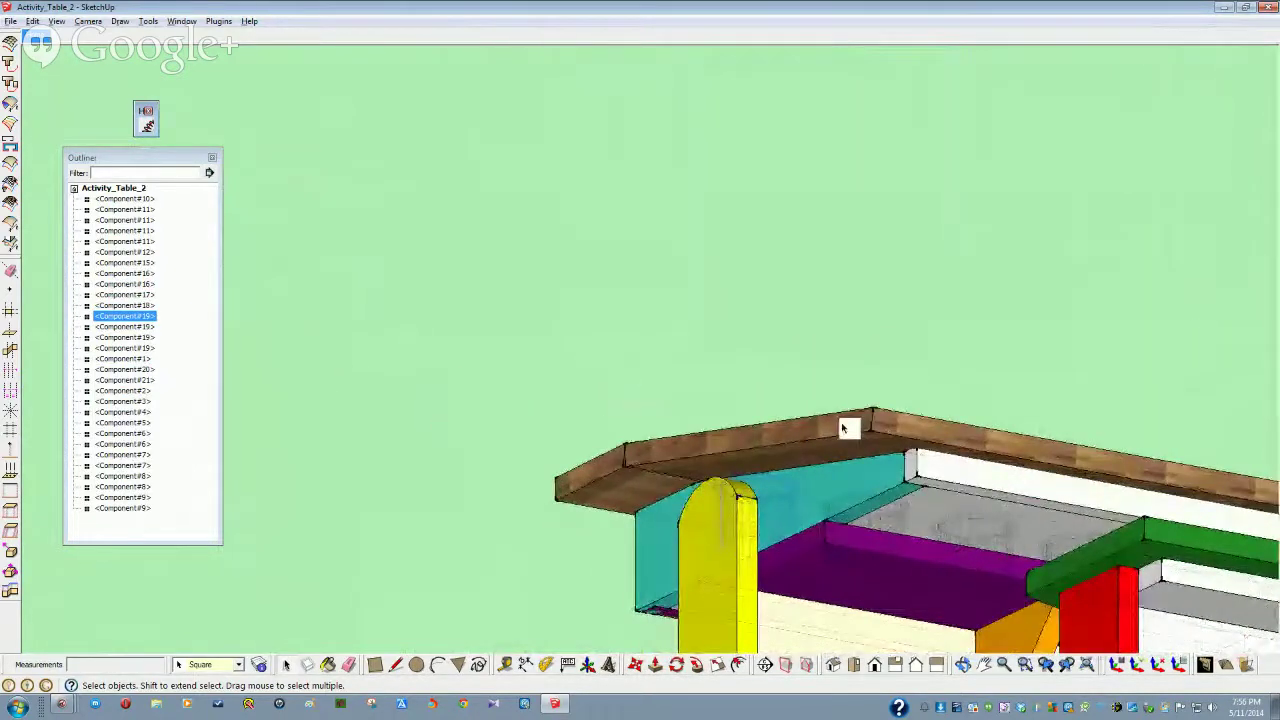
Open the white front board component and push its first end face inward to the inner side of the cyan support
mouse_move(922, 410)
middle_mouse_down()
mouse_move(943, 423)
mouse_move(778, 438)
middle_mouse_up()
left_click(943, 423)
double_click(779, 439)
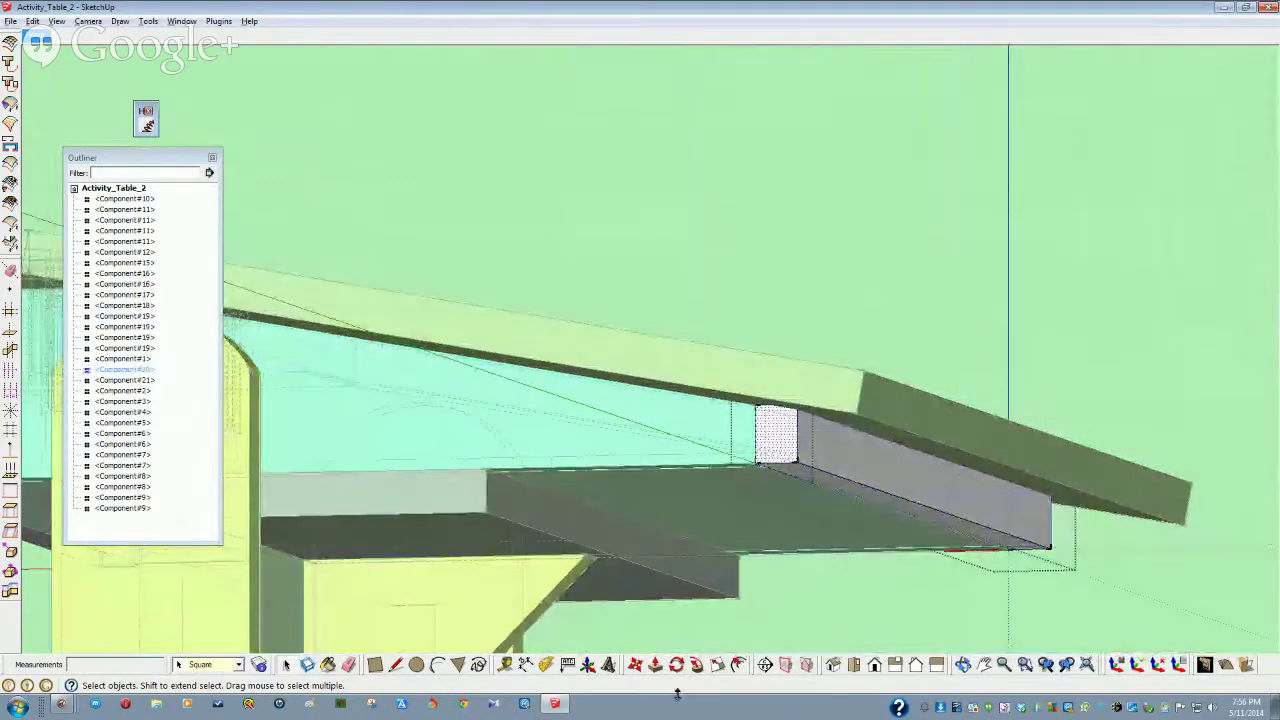
left_click(655, 665)
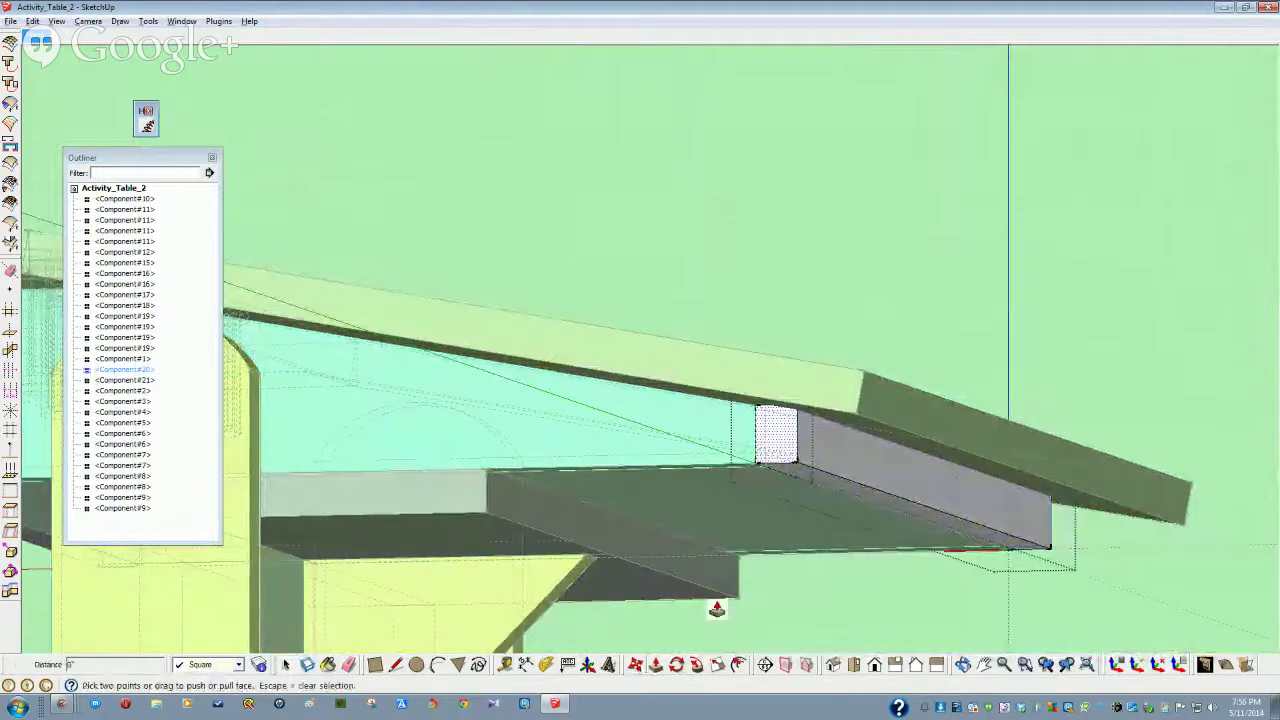
left_click_drag(776, 445, 791, 447)
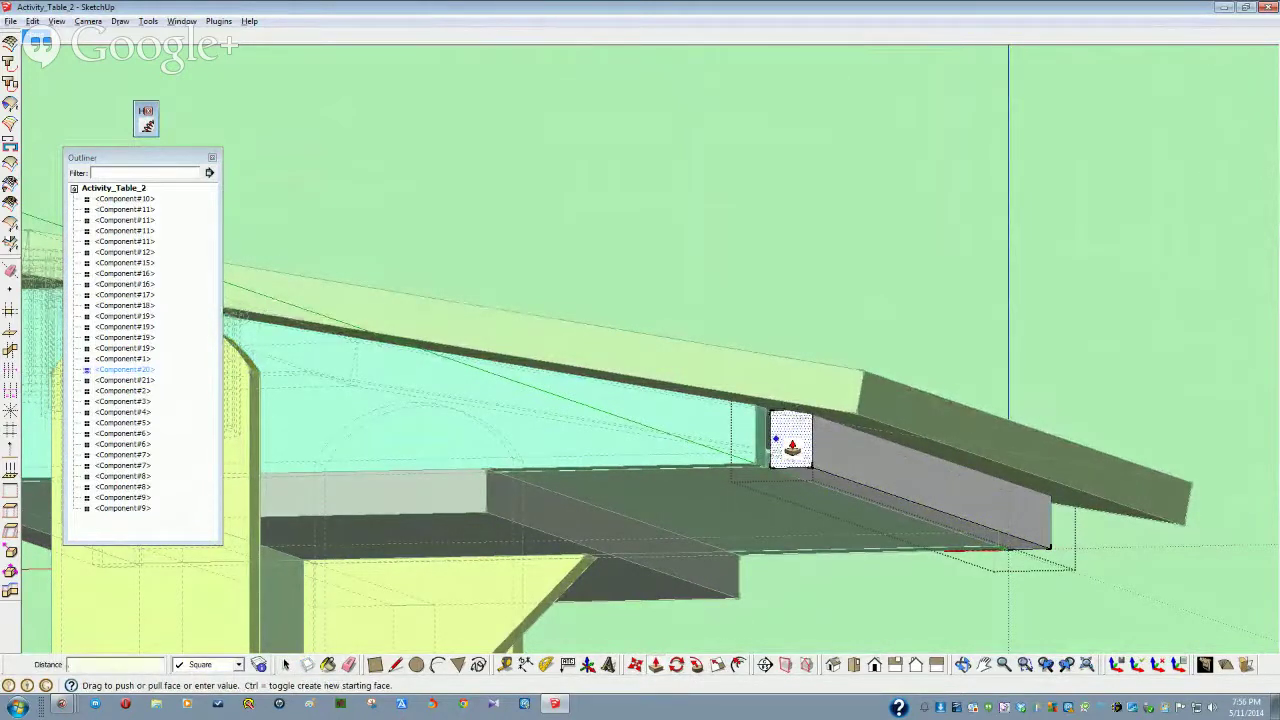
middle_click_drag(791, 447, 836, 498)
left_click(852, 451)
key("space")
Push the front board's opposite end face inward to the other support's inner side and close the component
left_click(850, 449)
left_click(655, 665)
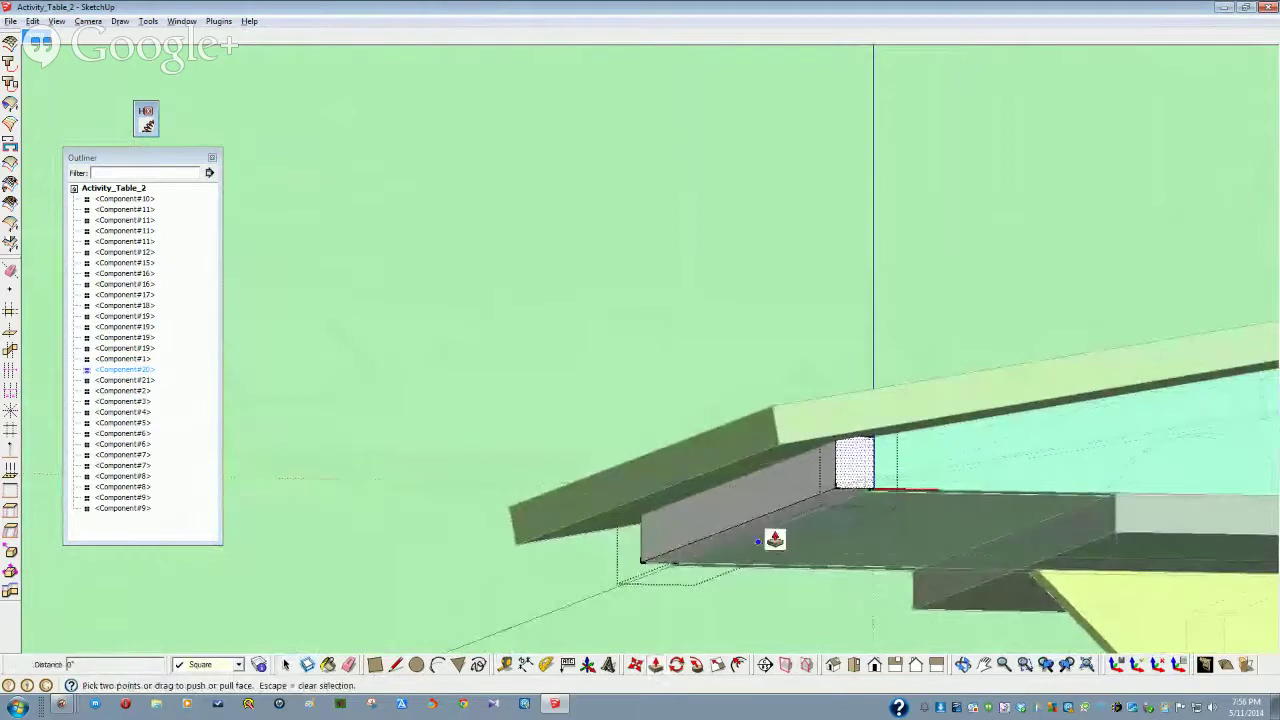
left_click(854, 485)
left_click(854, 491)
key("space")
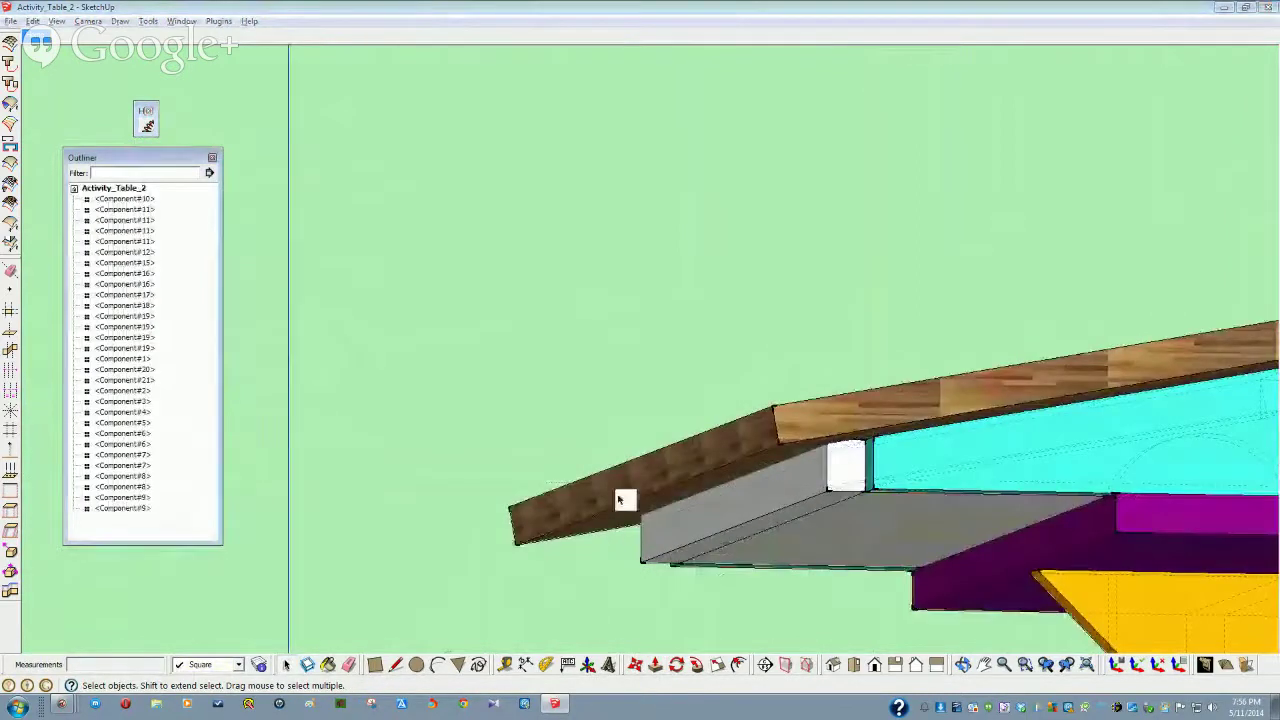
Move the shortened front board 3/4" back so it sits between the two cyan supports
left_click(707, 505)
middle_click_drag(771, 591, 790, 640)
left_click(697, 666)
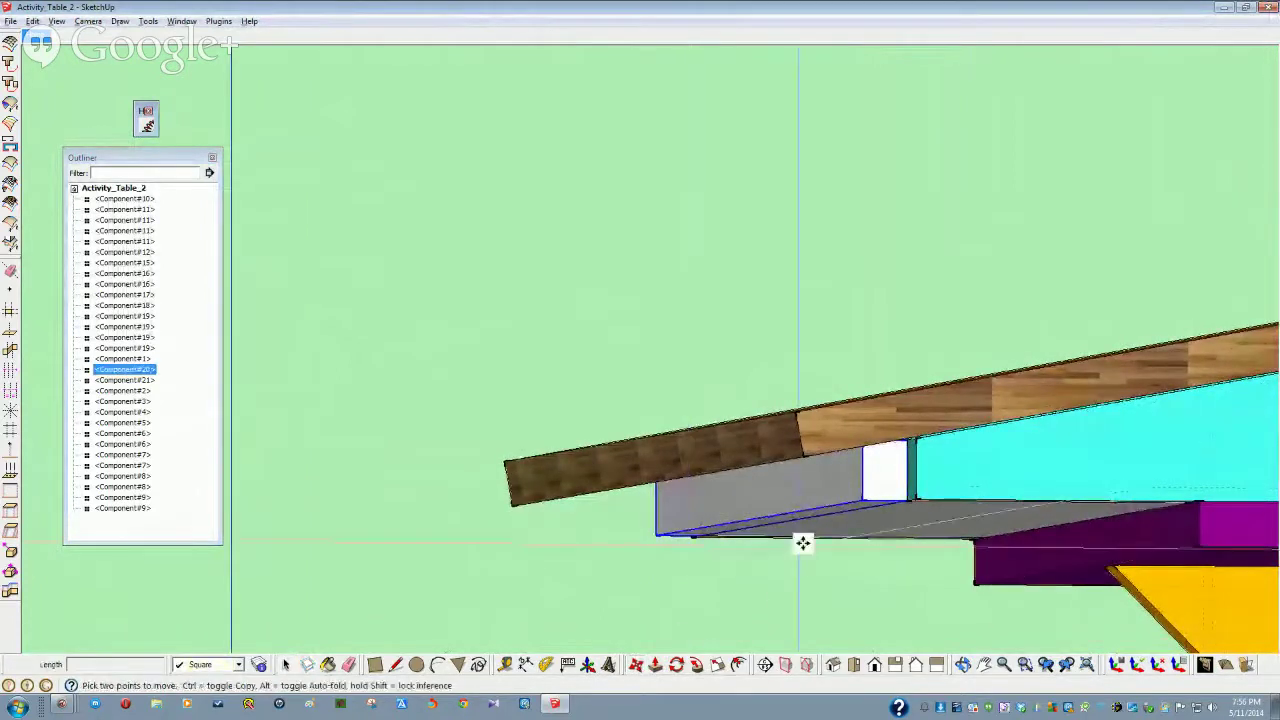
left_click(860, 500)
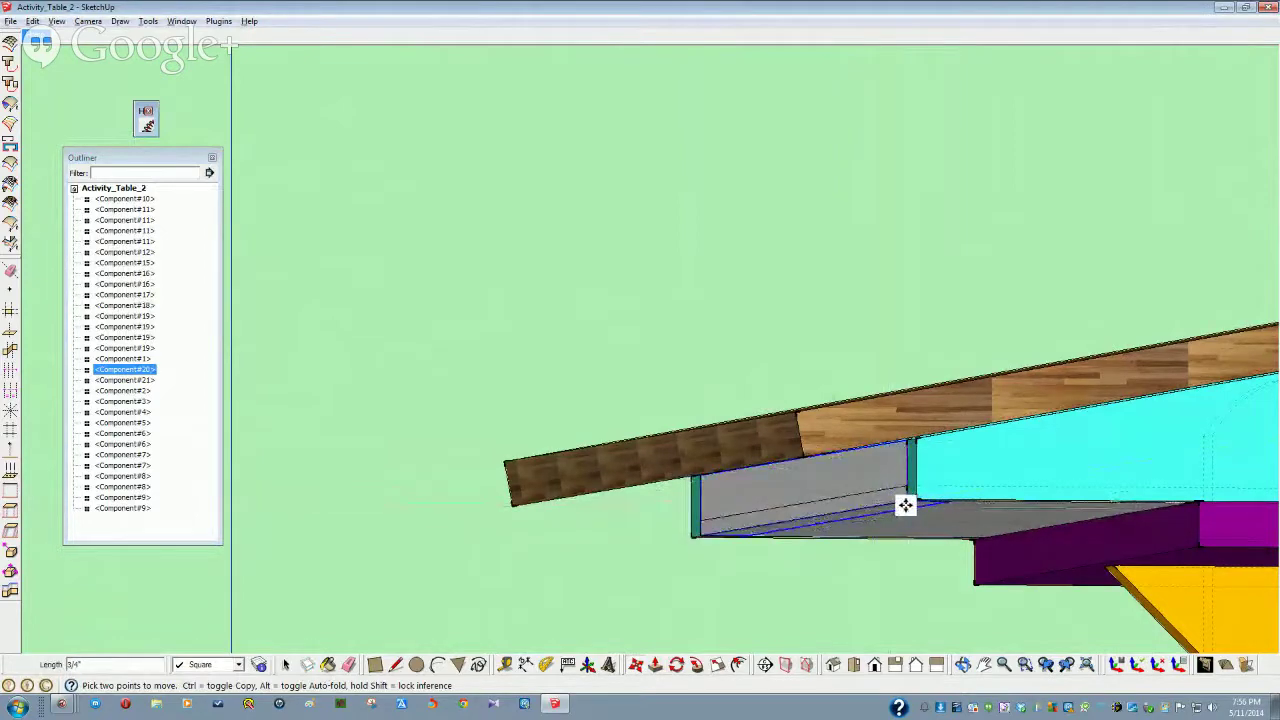
Open the bottom panel component under the tabletop and push its front edge face back to the front board's inner face
scroll(837, 619, "up", 3)
scroll(837, 619, "down", 6)
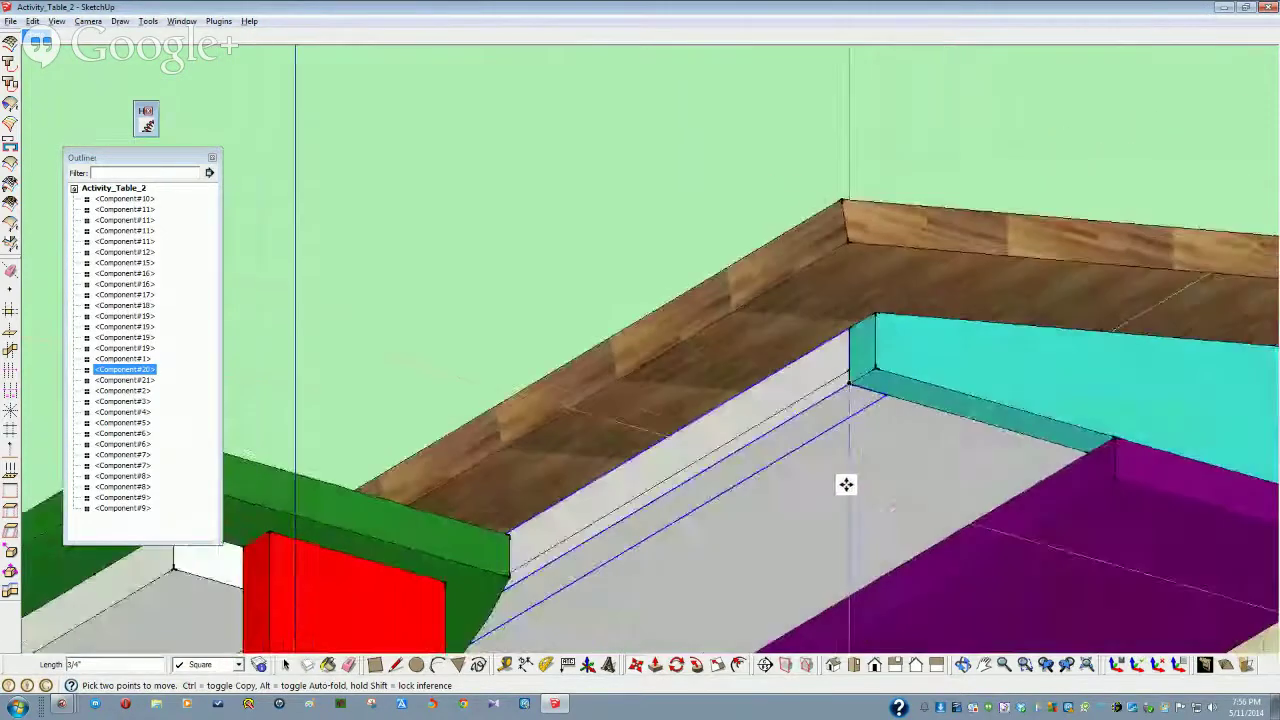
key("space")
double_click(791, 486)
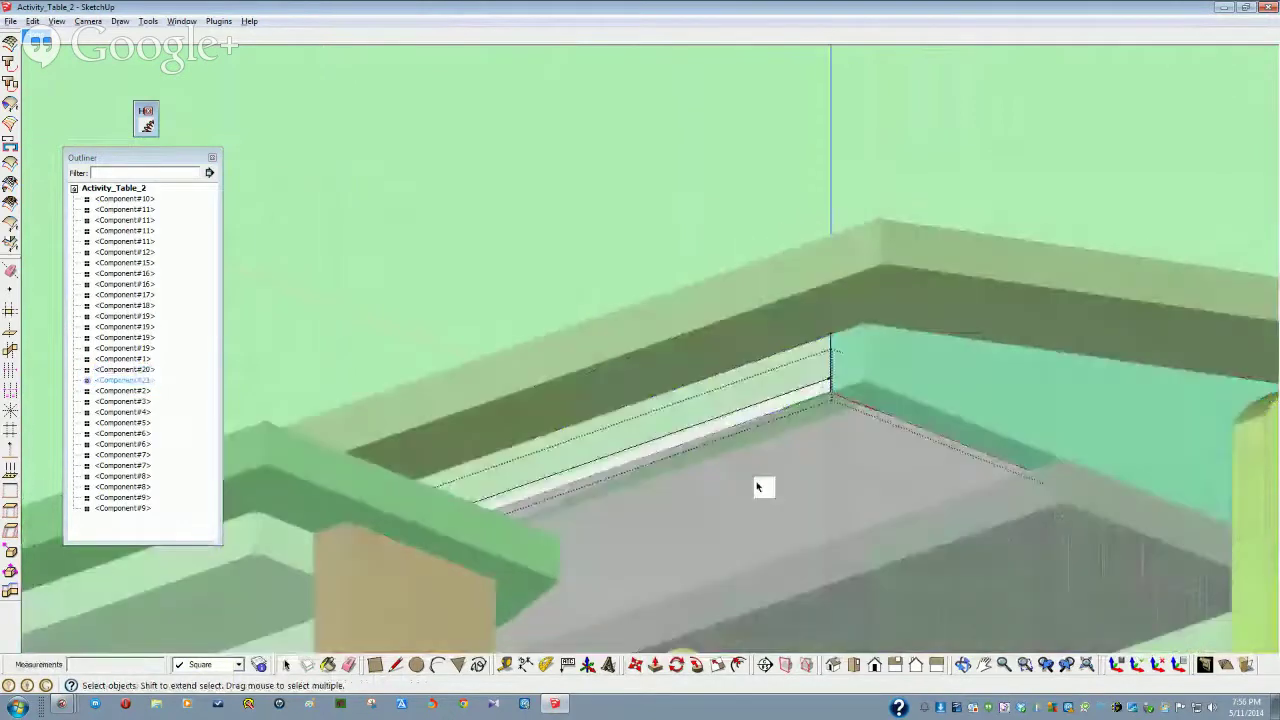
middle_click_drag(757, 487, 700, 409)
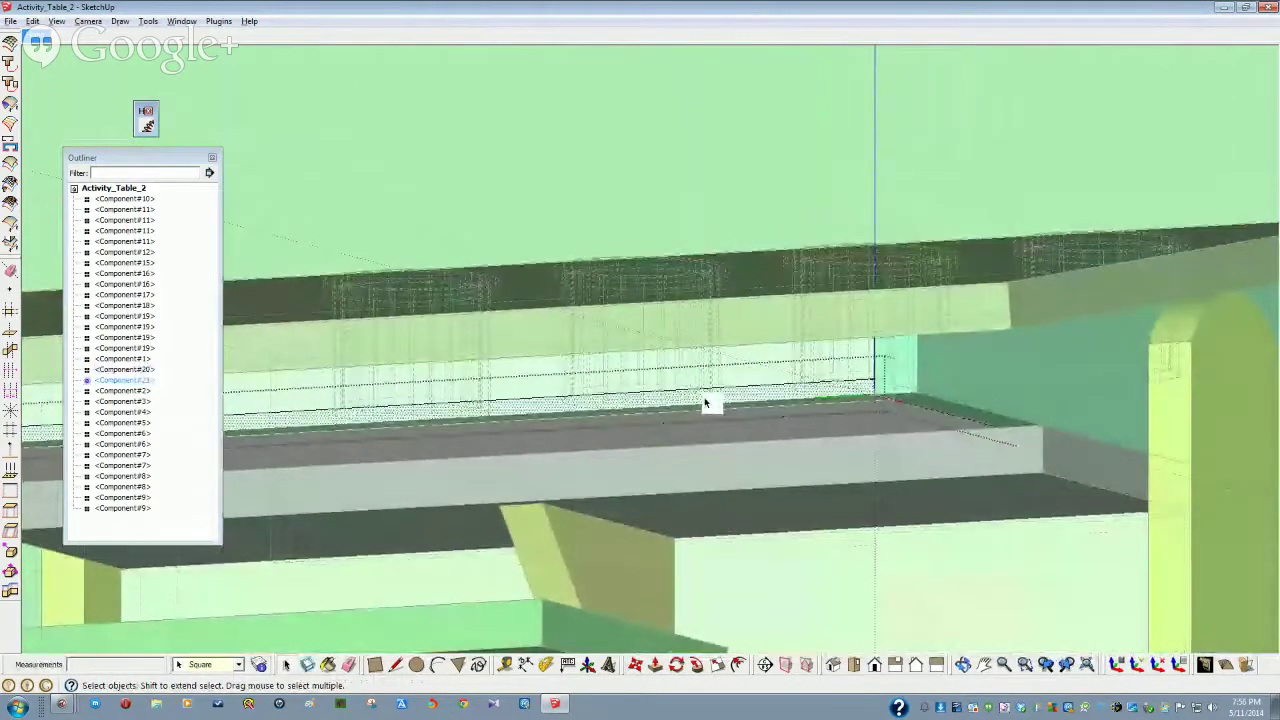
key("p")
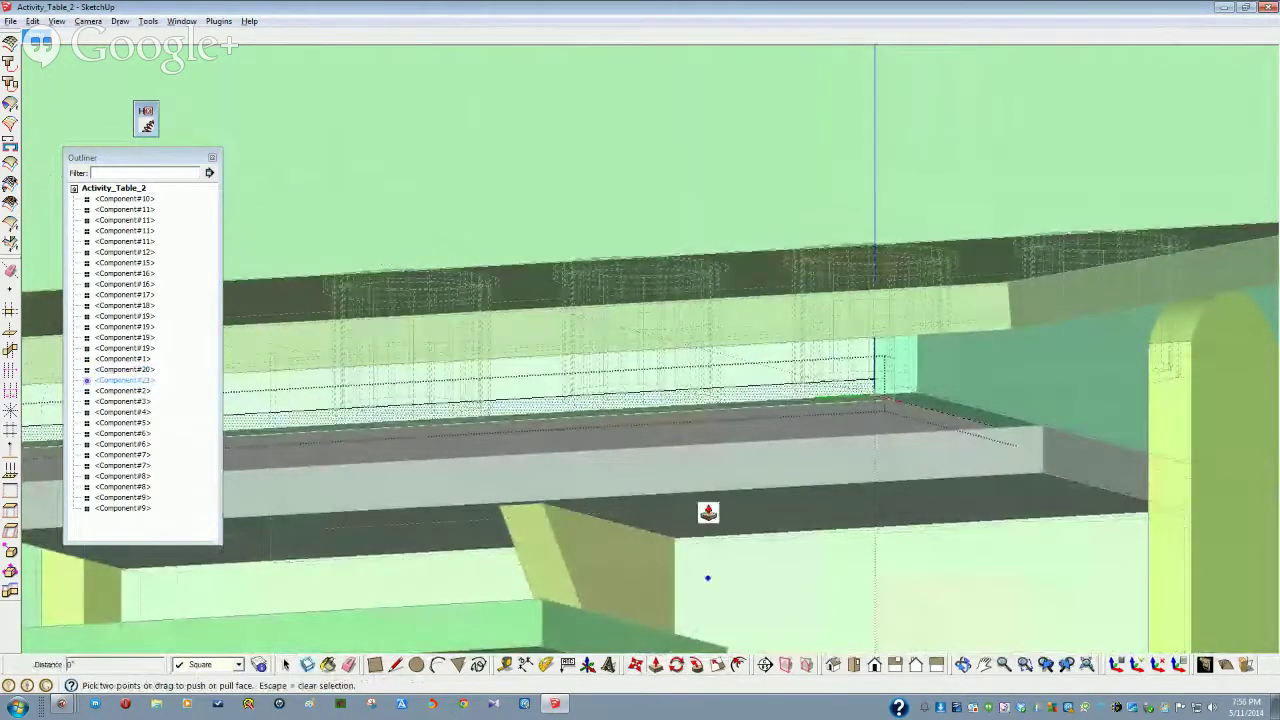
middle_click_drag(693, 403, 707, 302)
key("space")
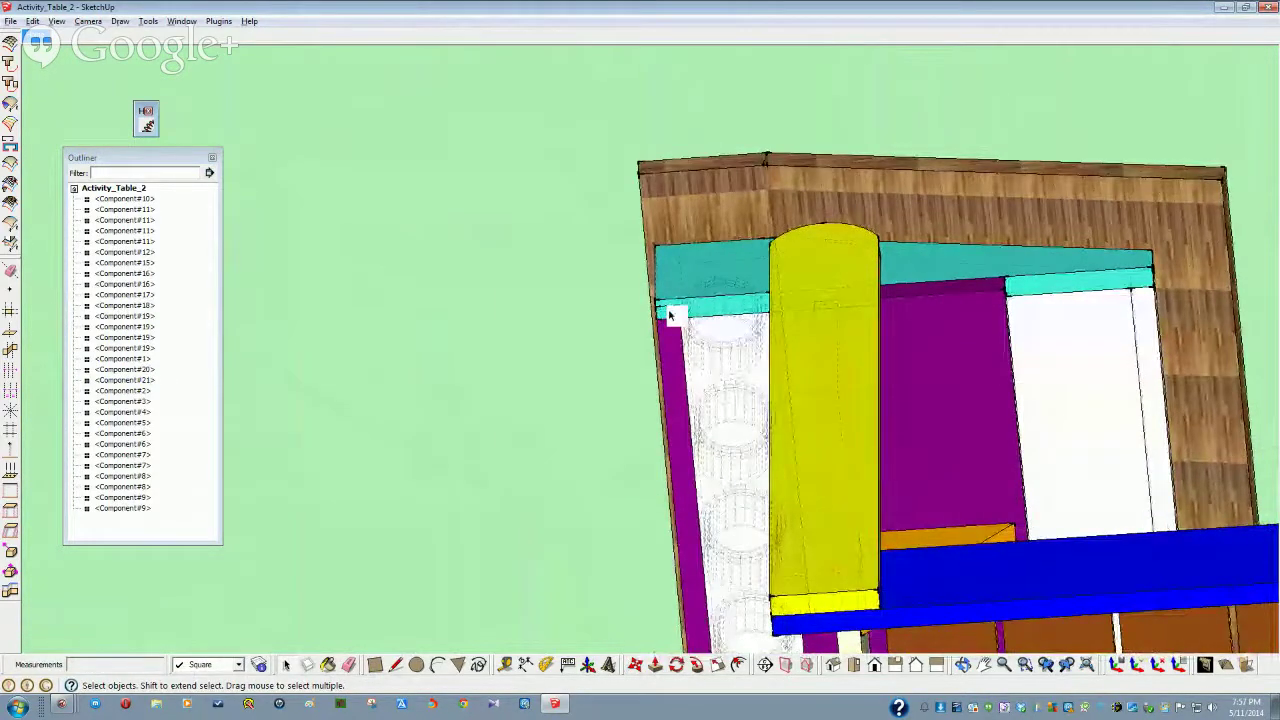
Inspect the finished table from below, above and the side, checking how the front board and bottom panel fit between the supports
middle_click_drag(670, 314, 628, 300)
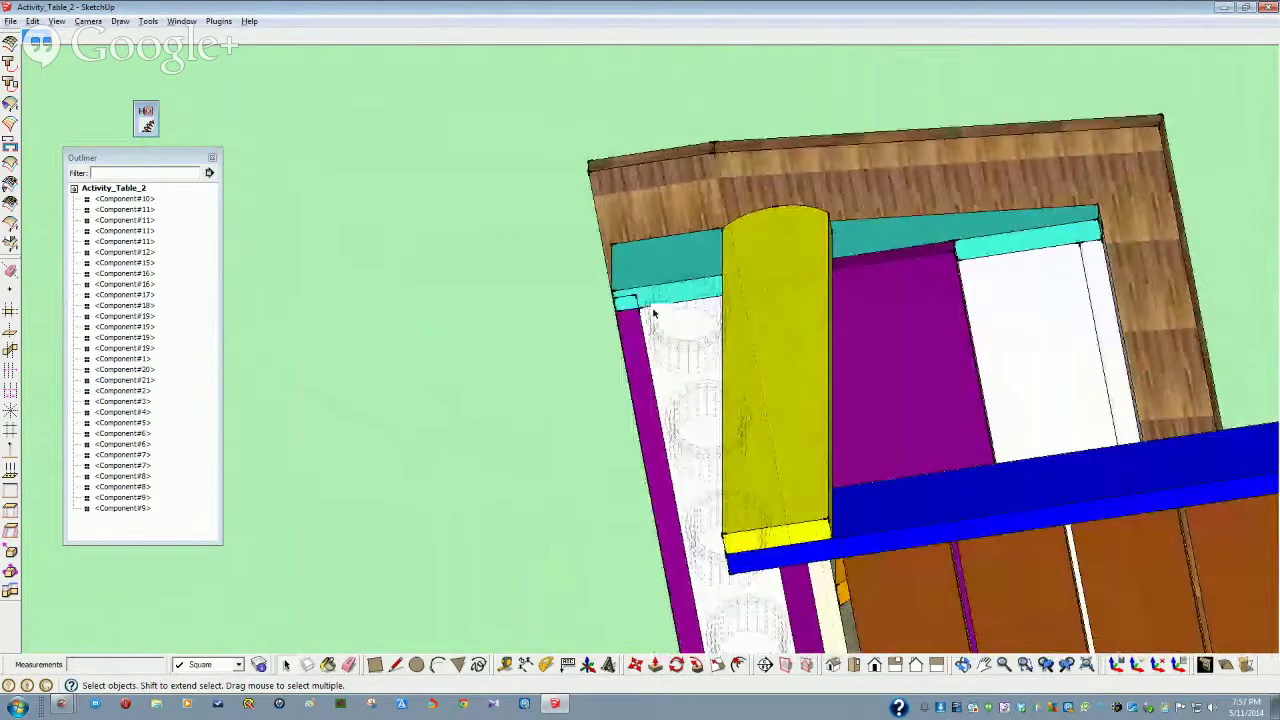
middle_click_drag(1059, 257, 934, 449)
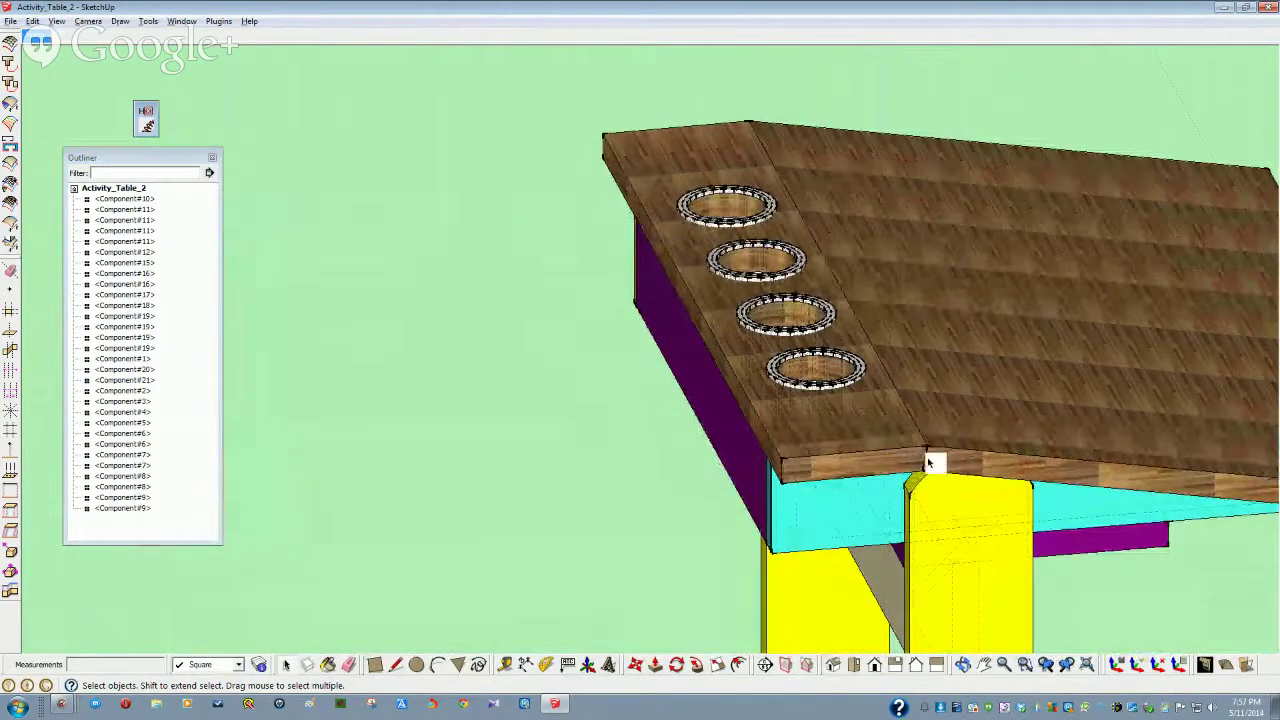
middle_click_drag(926, 458, 626, 449)
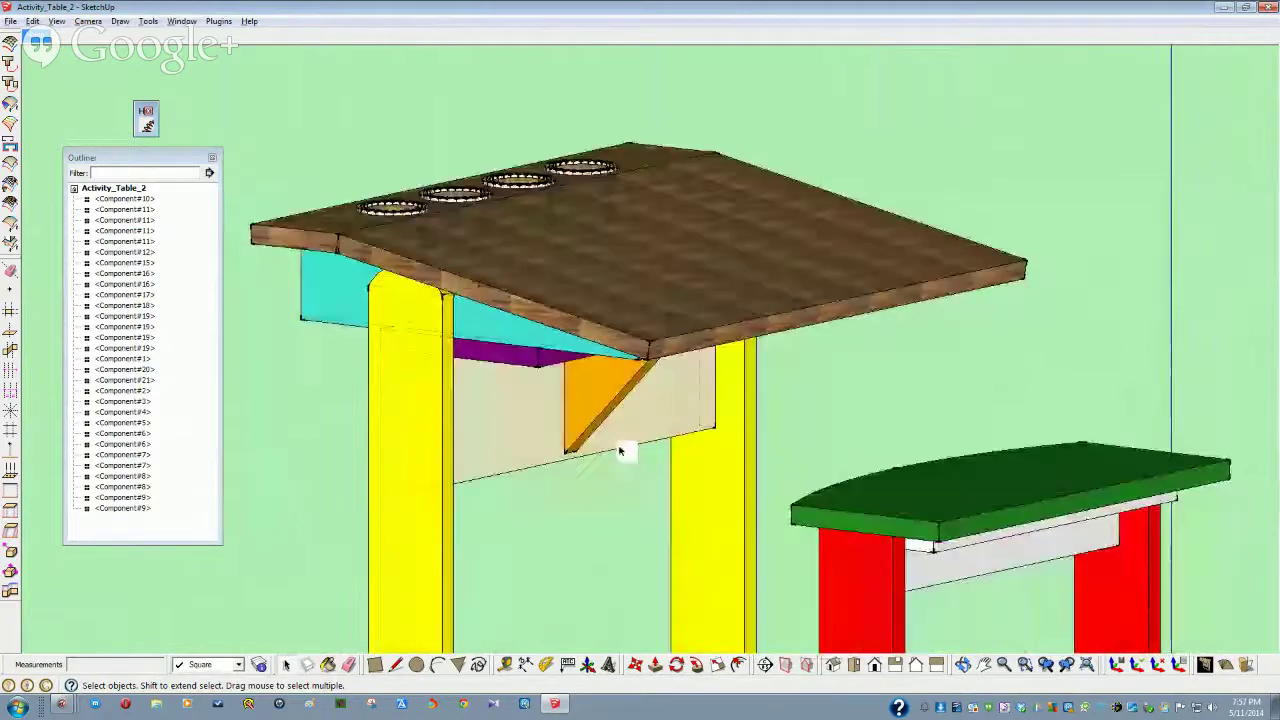
scroll(623, 449, "up", 5)
scroll(617, 455, "down", 5)
middle_click_drag(457, 434, 216, 270)
scroll(420, 350, "down", 2)
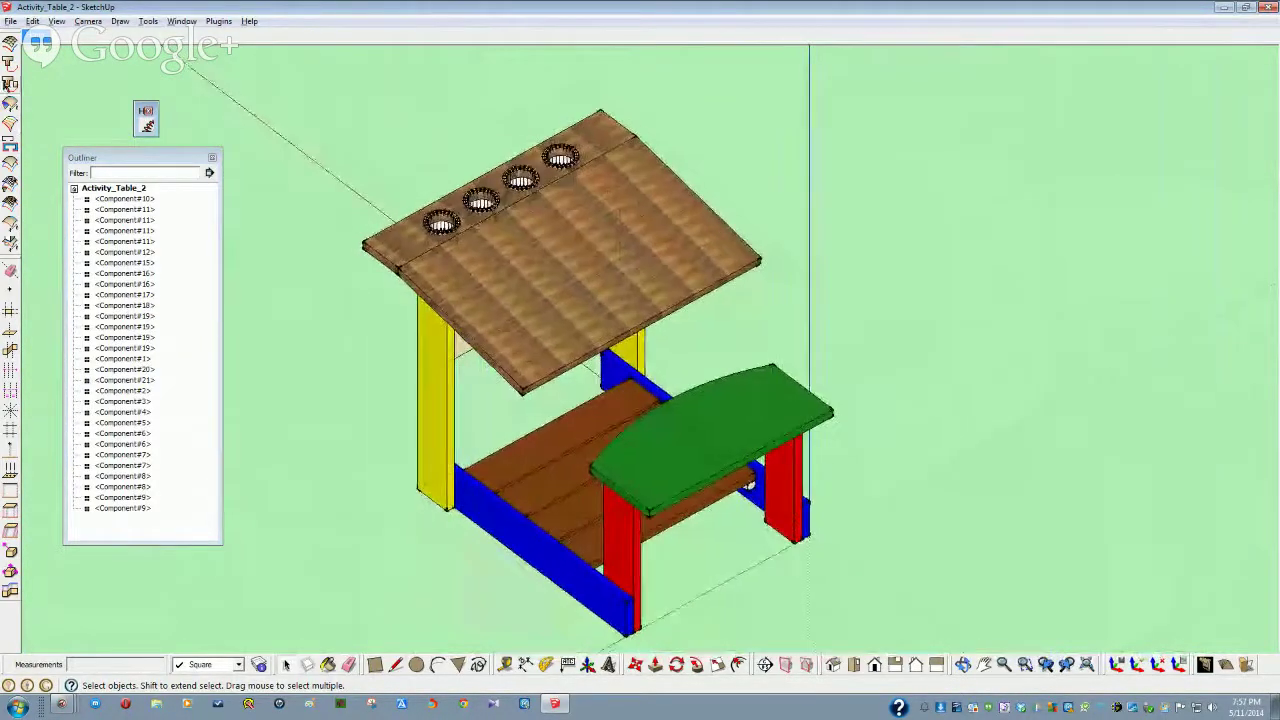
Save the Activity_Table_2 model
left_click(9, 21)
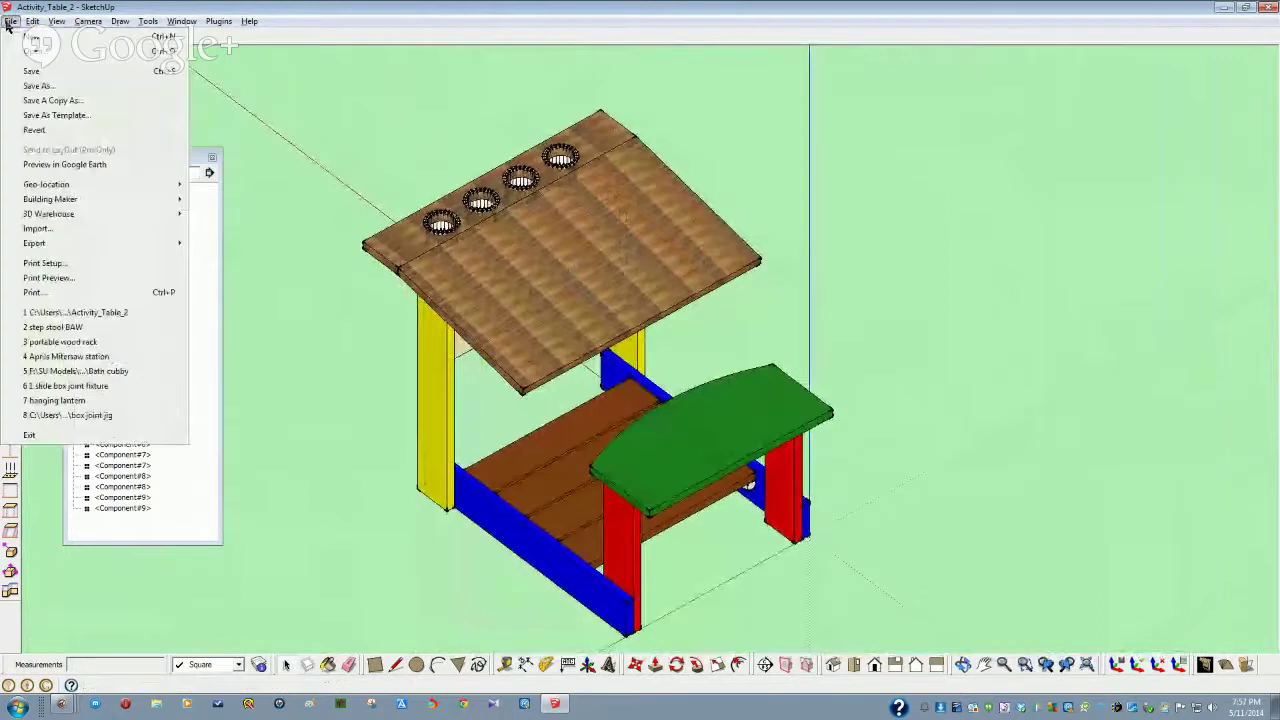
left_click(33, 72)
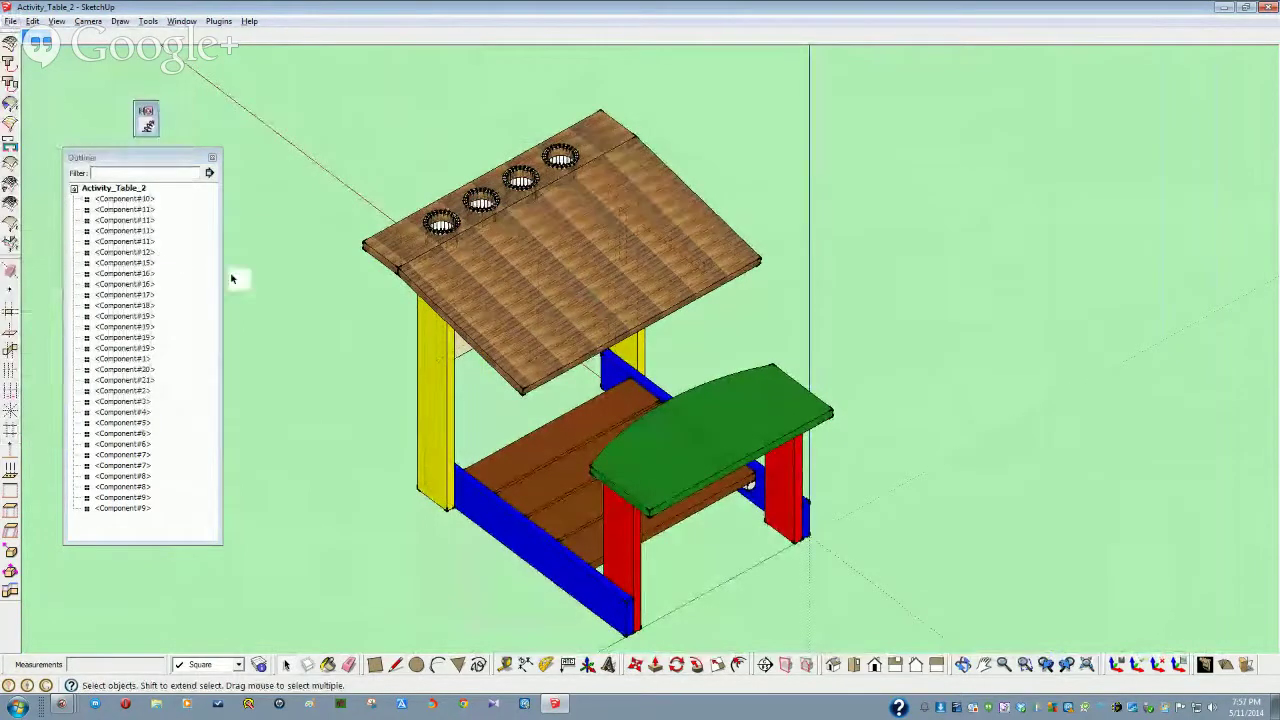